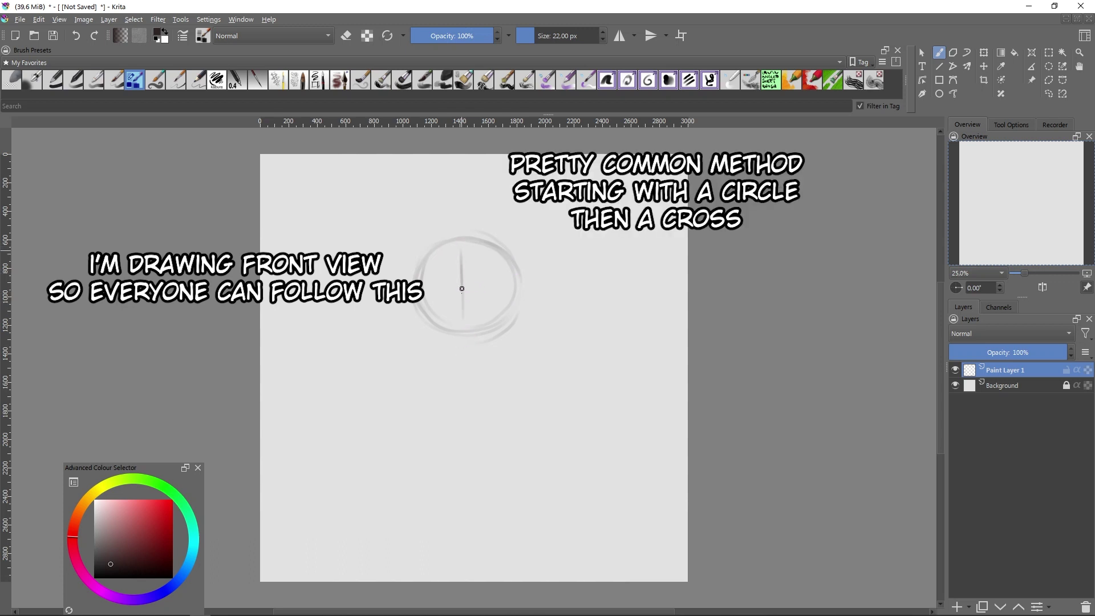
- Rough in the face guidelines: centre line, nose mark, and left and right jaw lines to the chin
left_click_drag(465, 327, 464, 392)
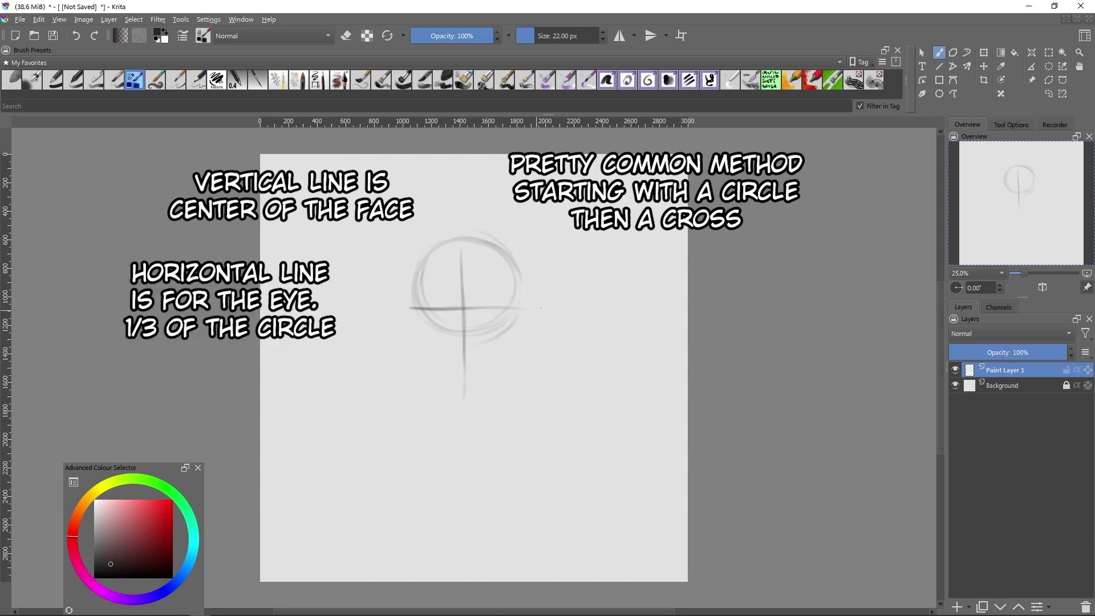
key("ctrl+z")
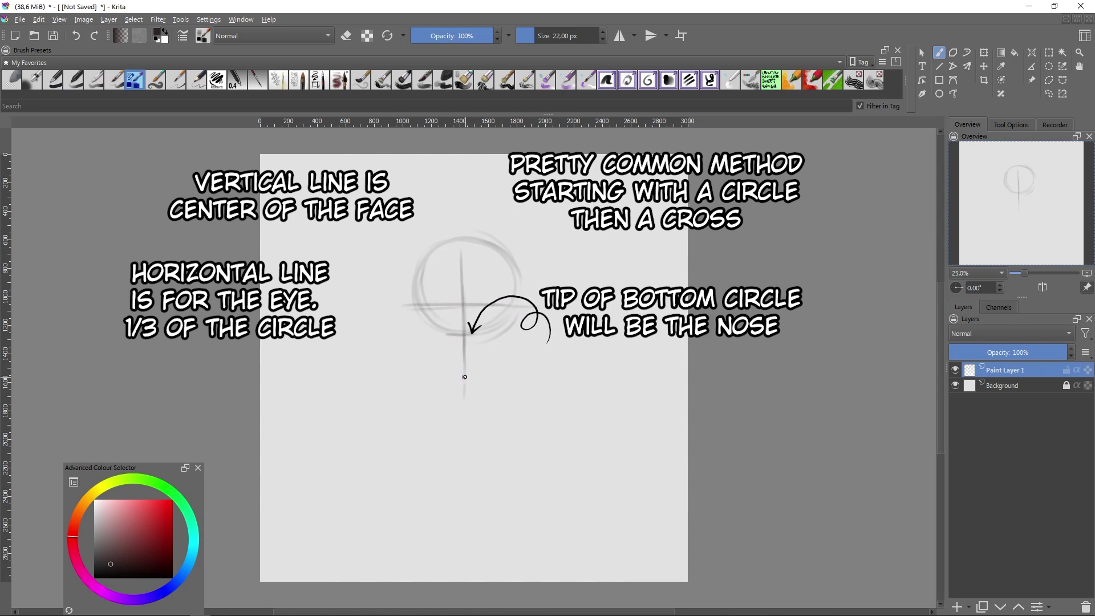
left_click_drag(460, 368, 470, 367)
left_click_drag(423, 313, 464, 368)
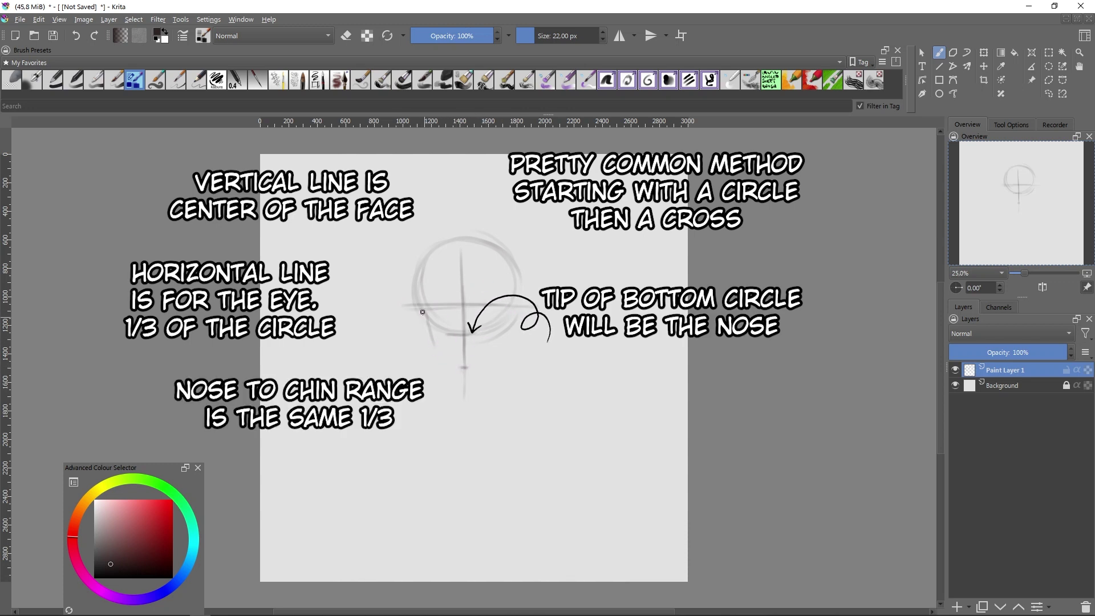
left_click_drag(511, 308, 498, 343)
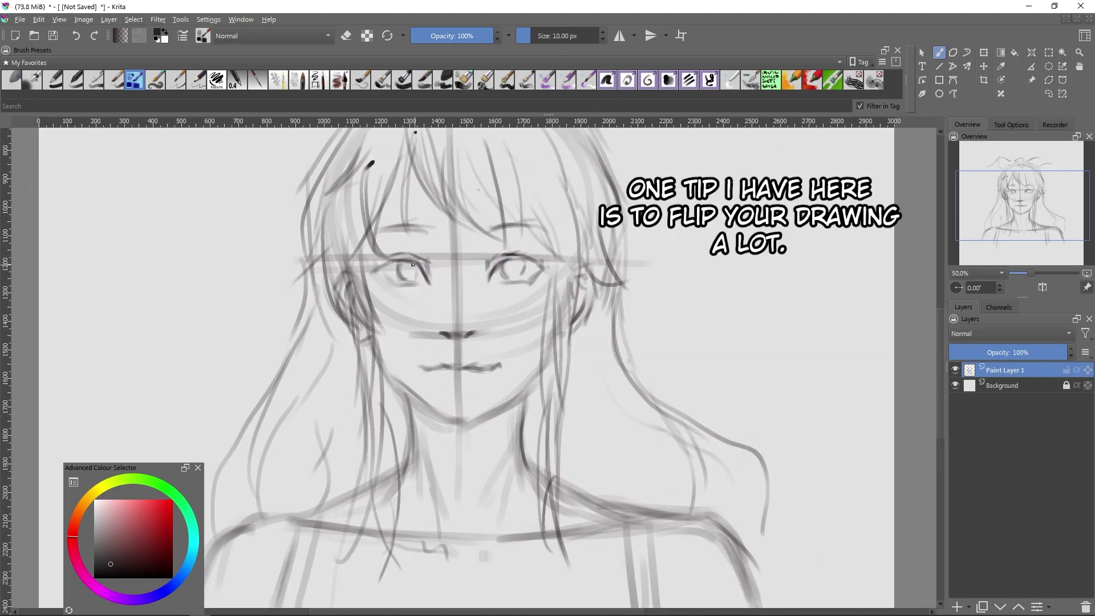
- Shrink the brush and flip the canvas back and forth to check the sketch's symmetry
key("bracketleft")
key("bracketleft")
key("bracketleft")
key("m")
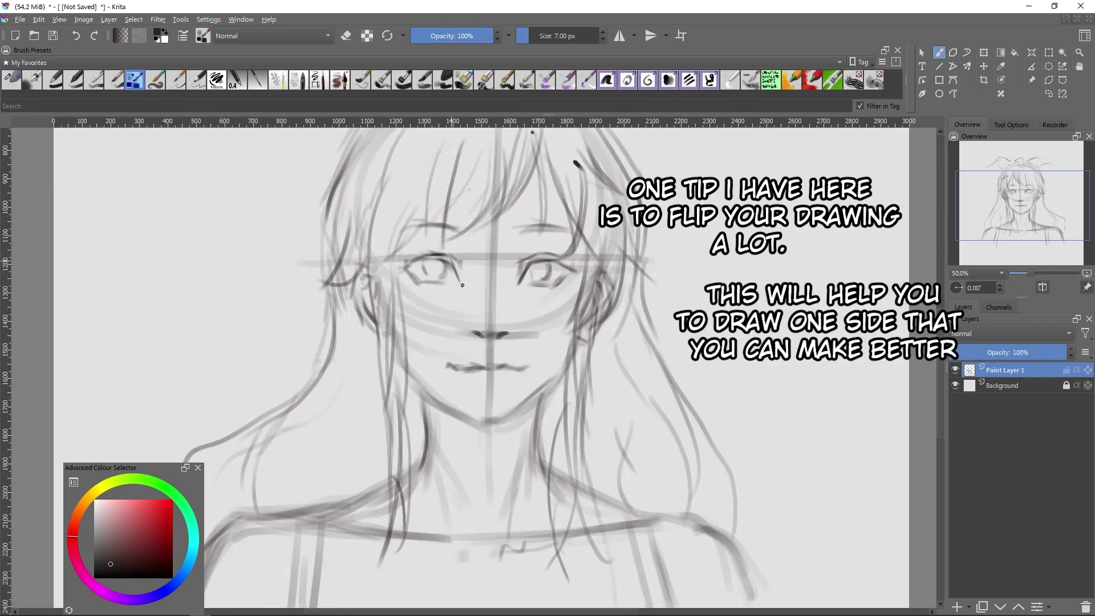
key("m")
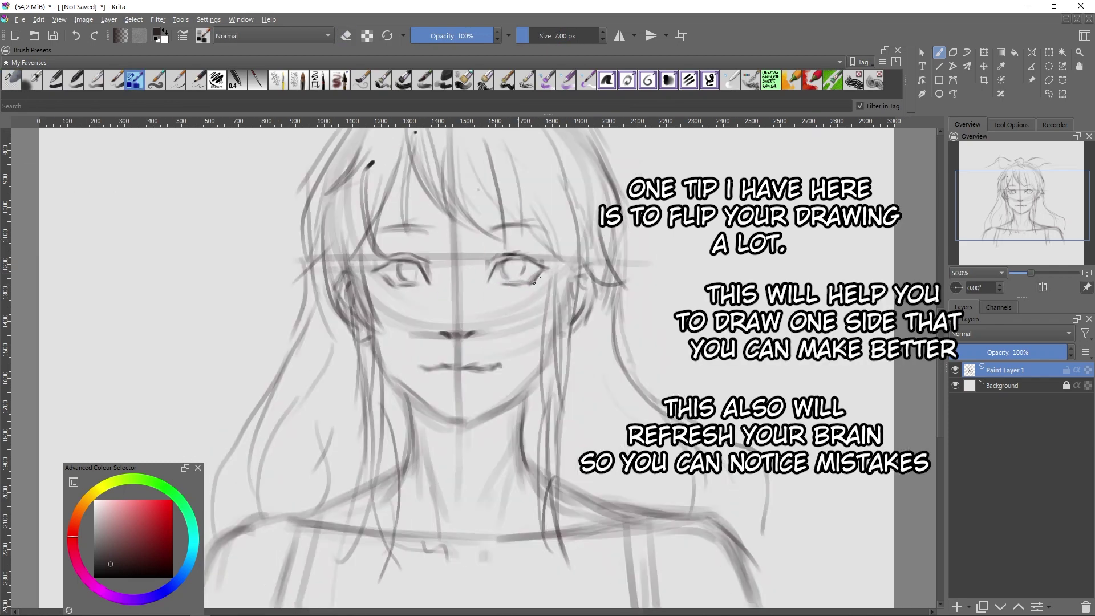
key("m")
key("e")
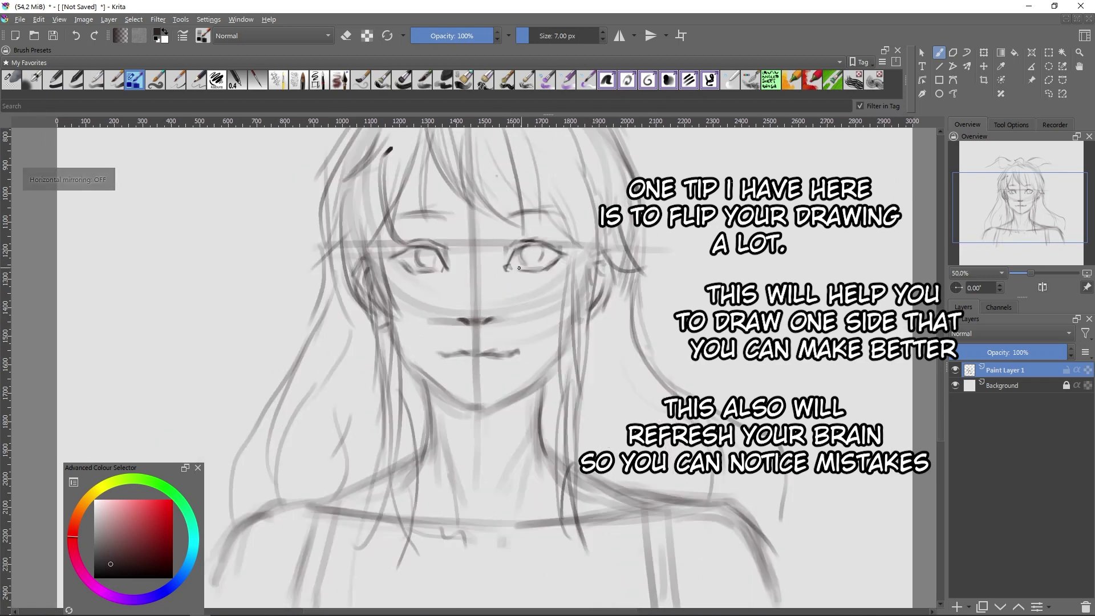
key("m")
- Darken the right eye's pupil with a finer brush, then tidy lines with the soft eraser
key("bracketleft")
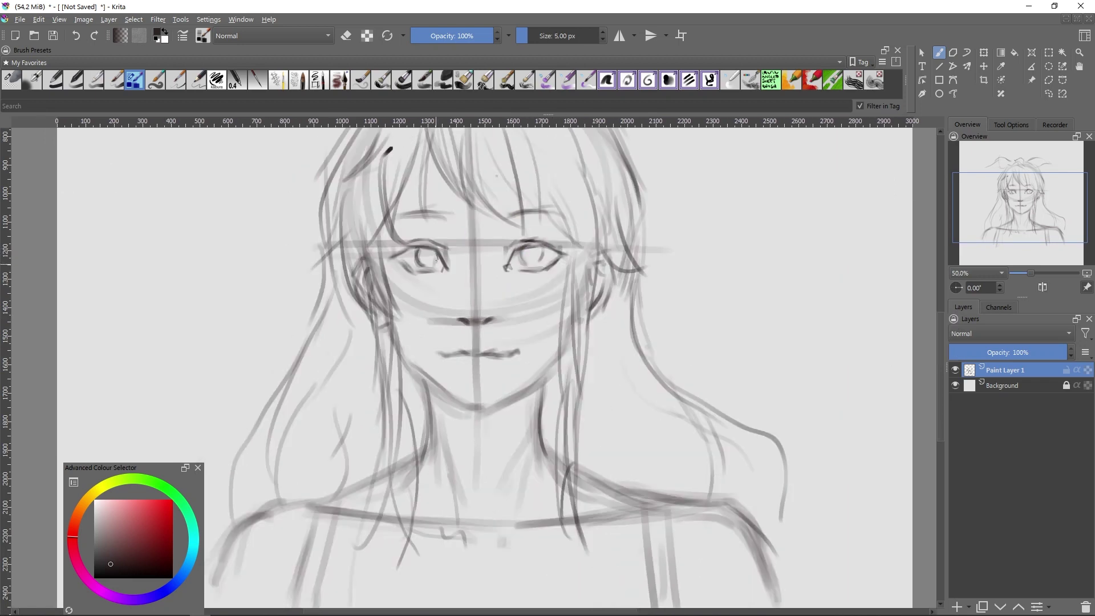
left_click_drag(528, 255, 531, 259)
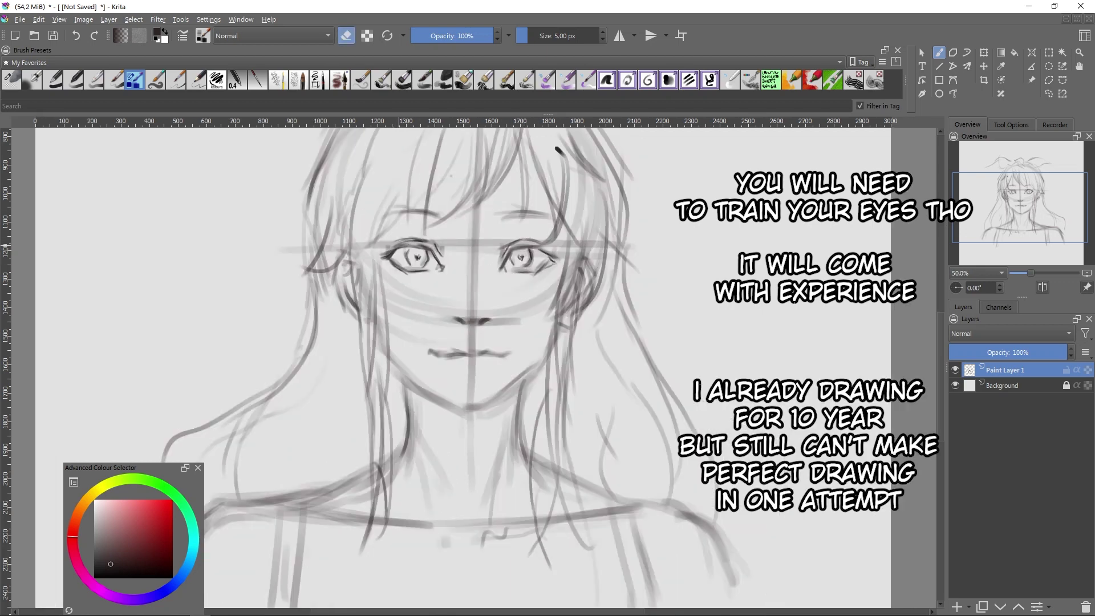
key("slash")
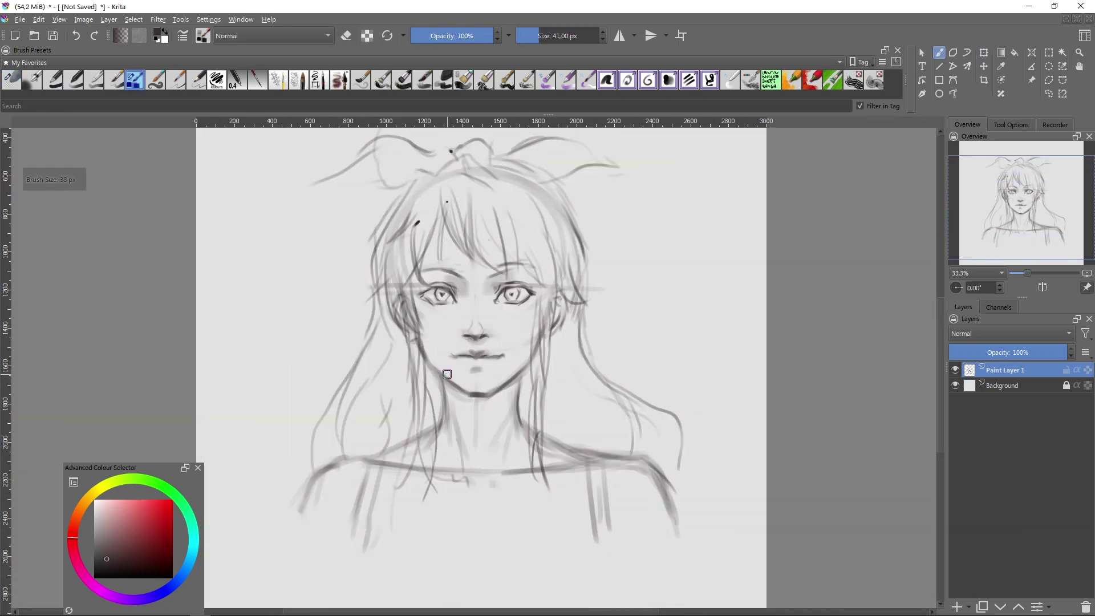
key("bracketleft")
key("bracketleft")
key("bracketleft")
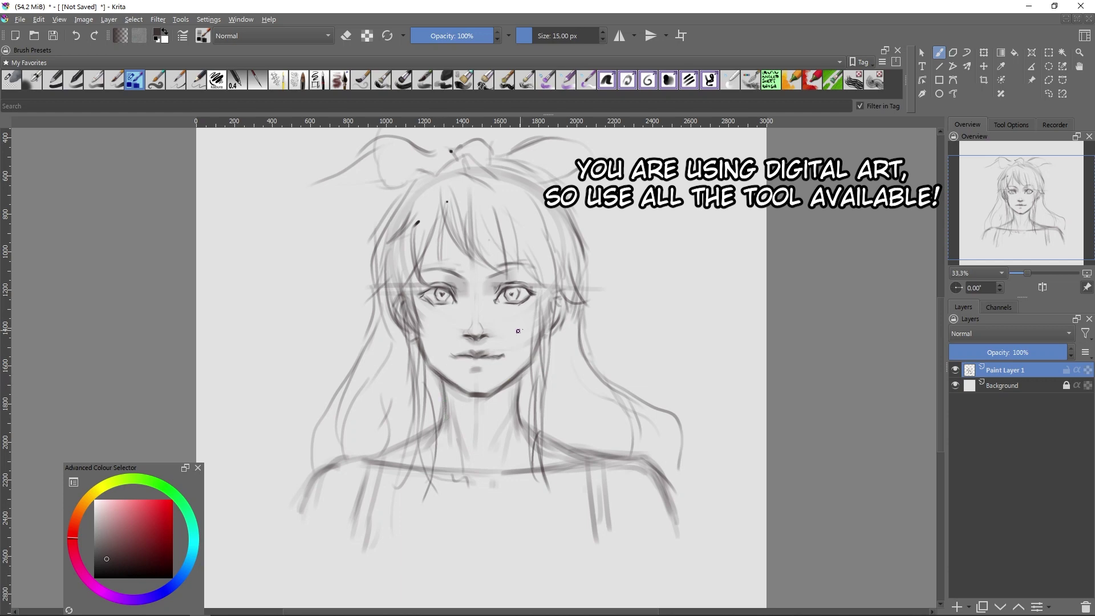
key("ctrl+t")
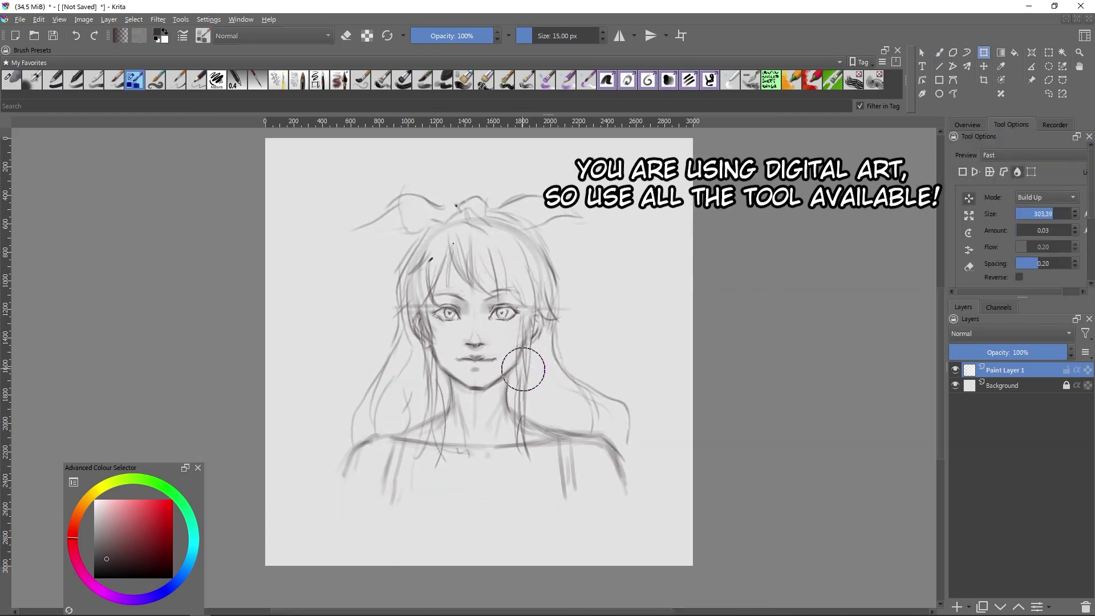
- Liquify the jaw and chin inward, then rebalance the smile and eyes with a smaller liquify brush
key("bracketleft")
left_click_drag(433, 370, 479, 403)
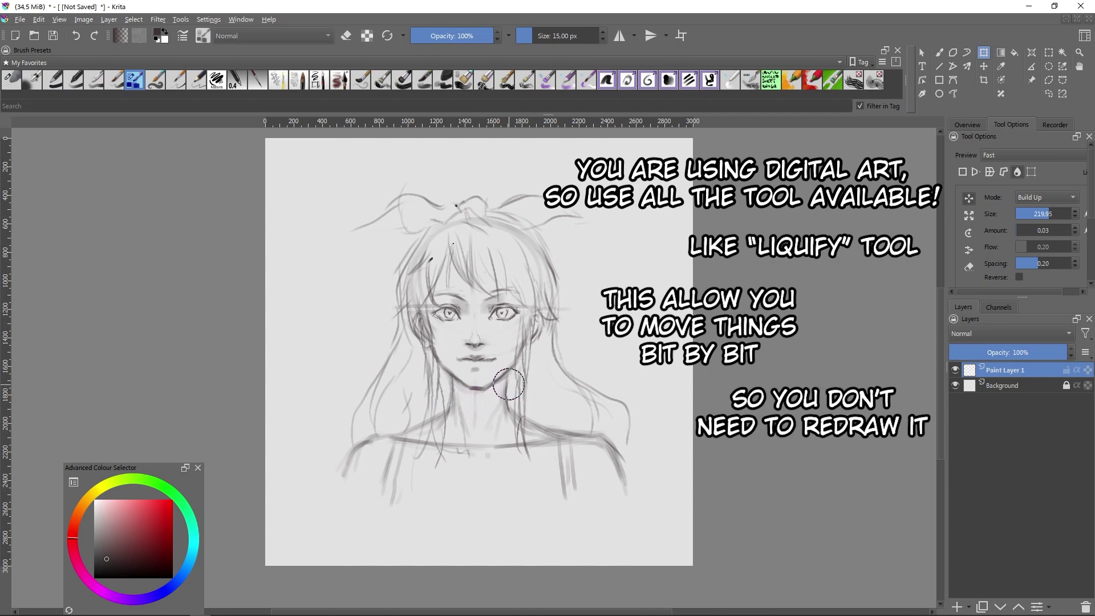
scroll(491, 371, "up", 1)
key("bracketleft")
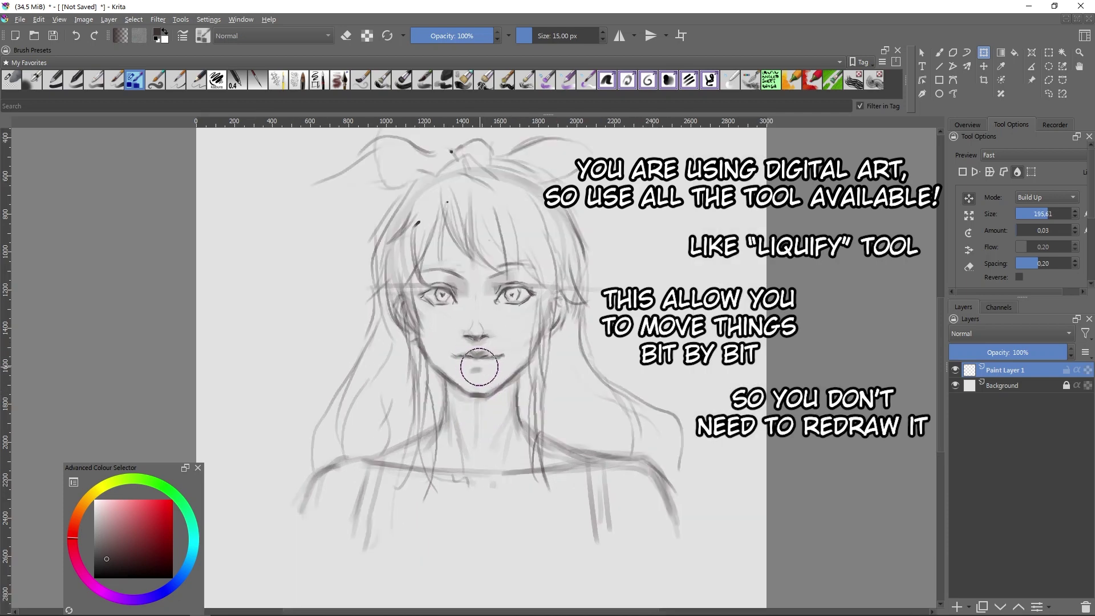
key("bracketleft")
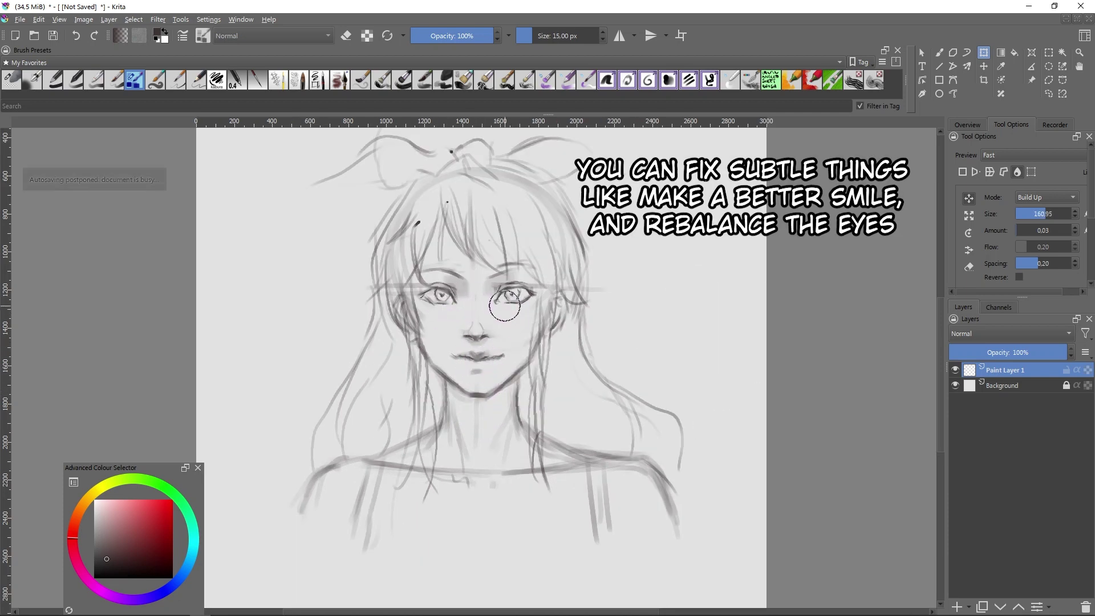
key("bracketleft")
key("bracketleft")
key("bracketleft")
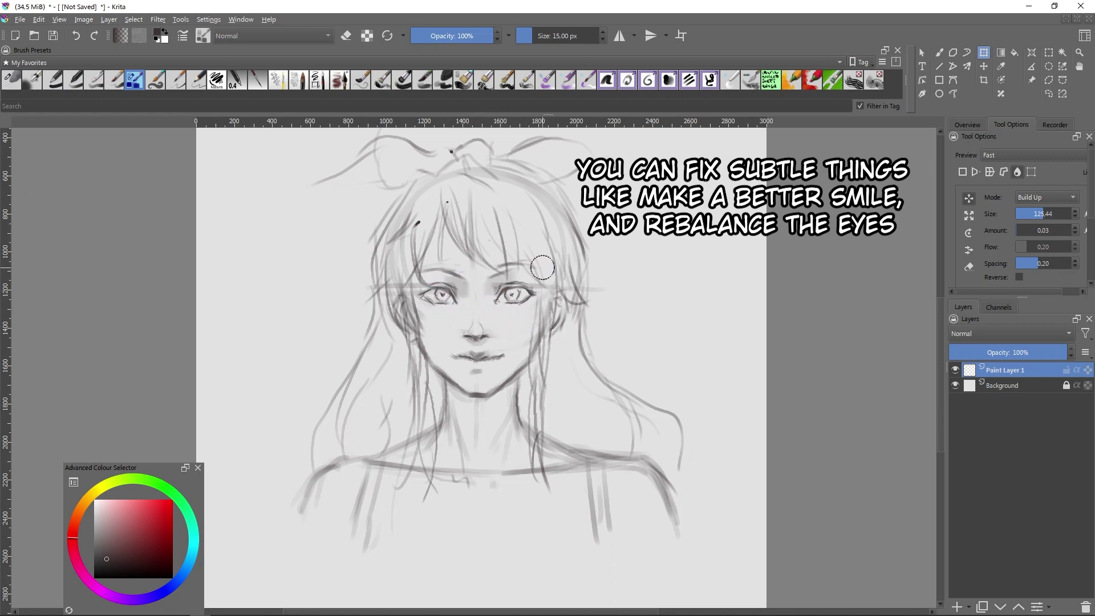
scroll(575, 357, "down", 2)
key("b")
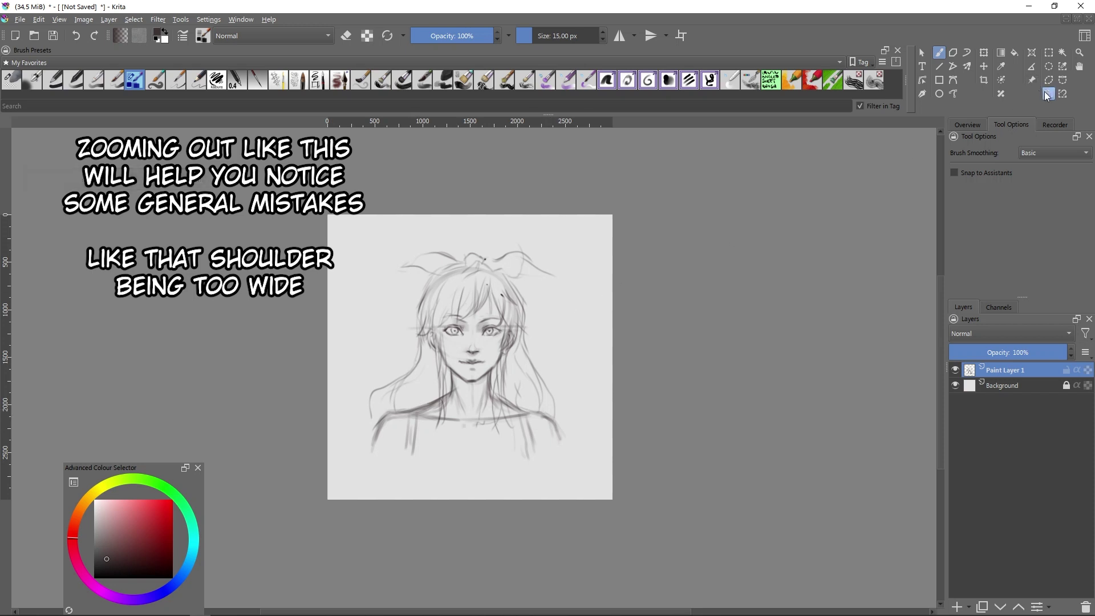
- Select and move the left and right shoulders inward with Transform
mouse_move(424, 408)
left_mouse_down()
mouse_move(408, 439)
mouse_move(392, 441)
left_mouse_up()
key("ctrl+t")
key("b")
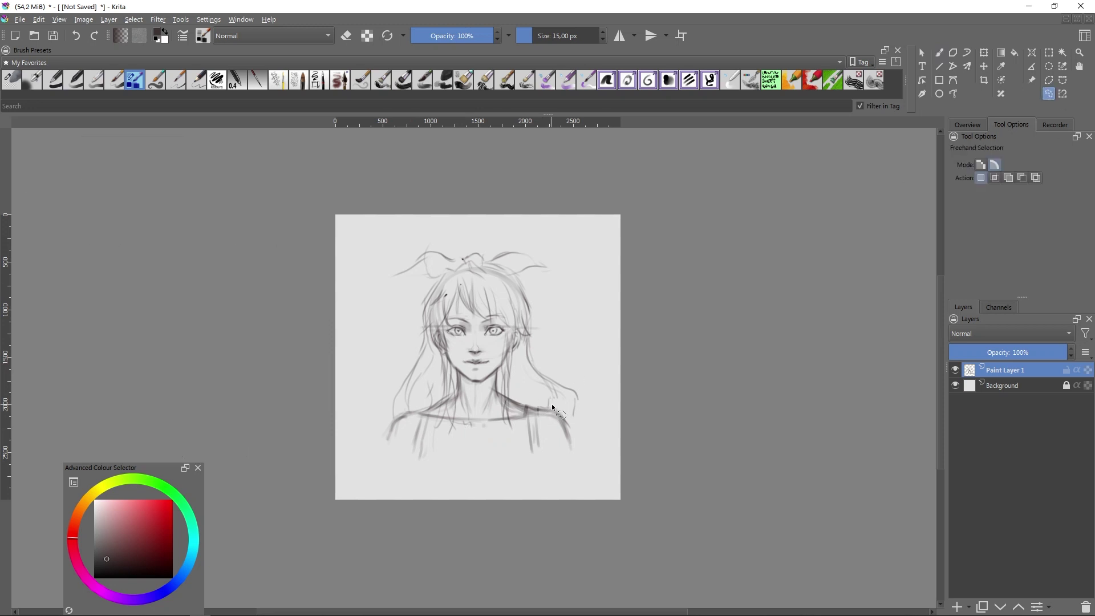
key("ctrl+t")
left_click_drag(557, 435, 545, 433)
key("Return")
key("e")
key("e")
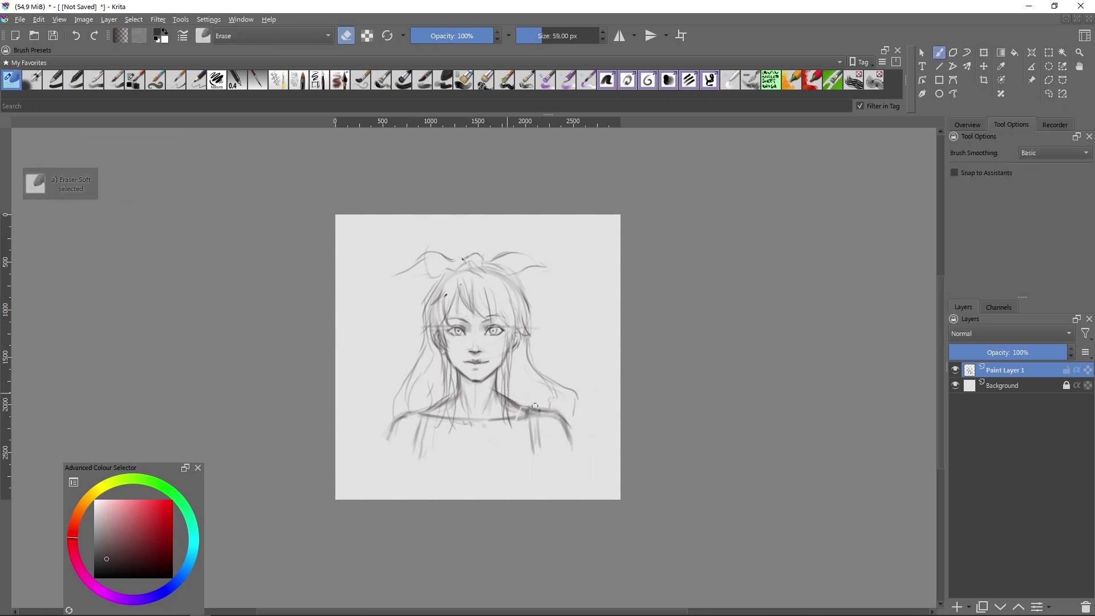
- Liquify the shoulder edges and redraw the shoulder lines with a smaller brush
key("ctrl+t")
left_click(1017, 172)
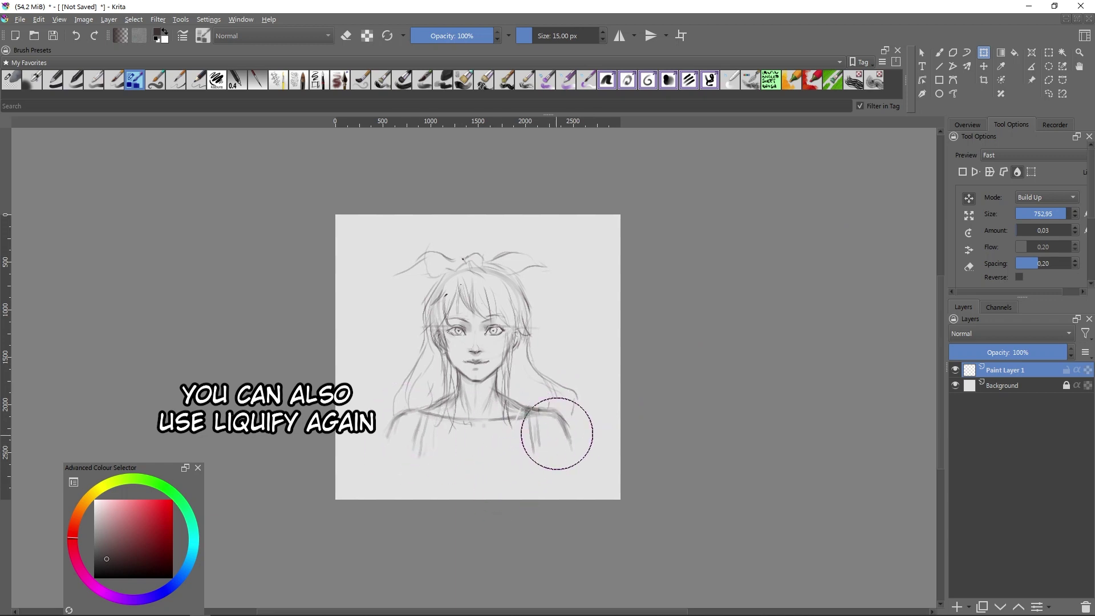
key("b")
key("plus")
key("plus")
key("plus")
key("bracketleft")
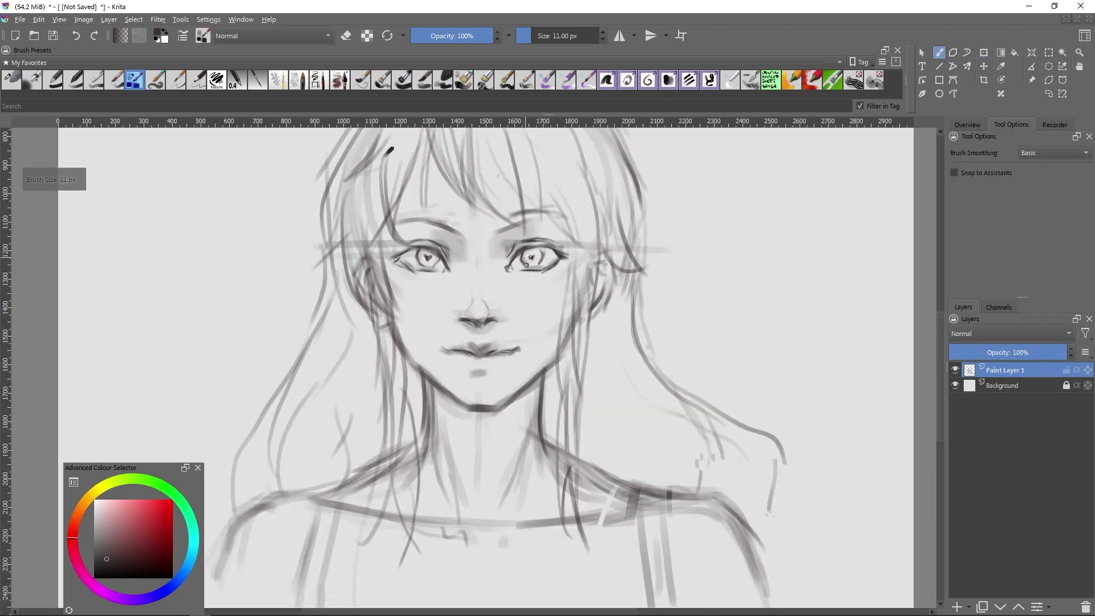
key("bracketleft")
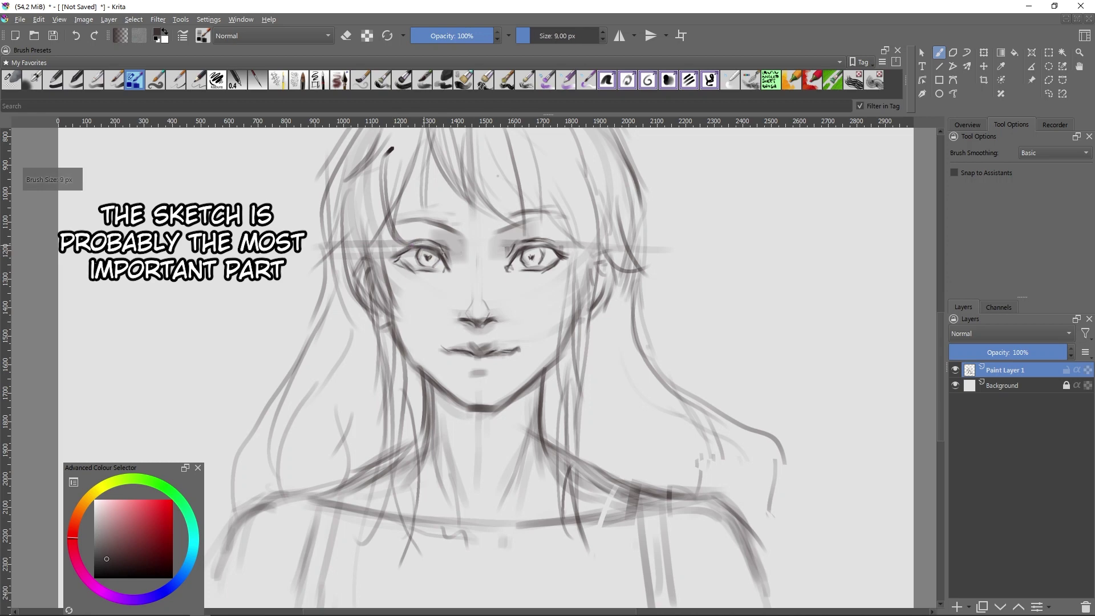
key("bracketright")
key("minus")
key("minus")
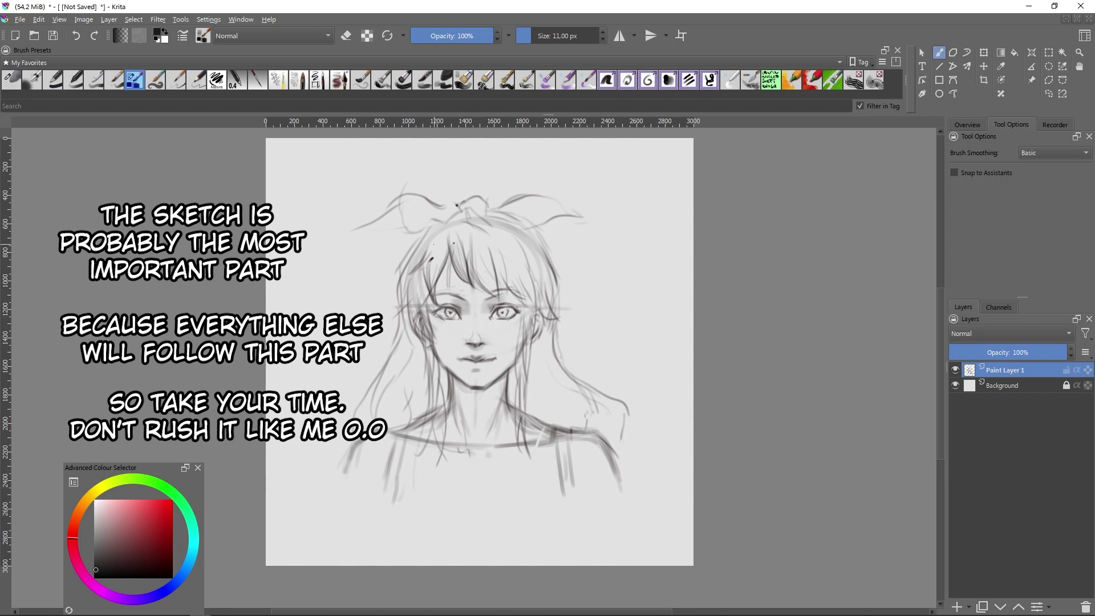
key("e")
key("minus")
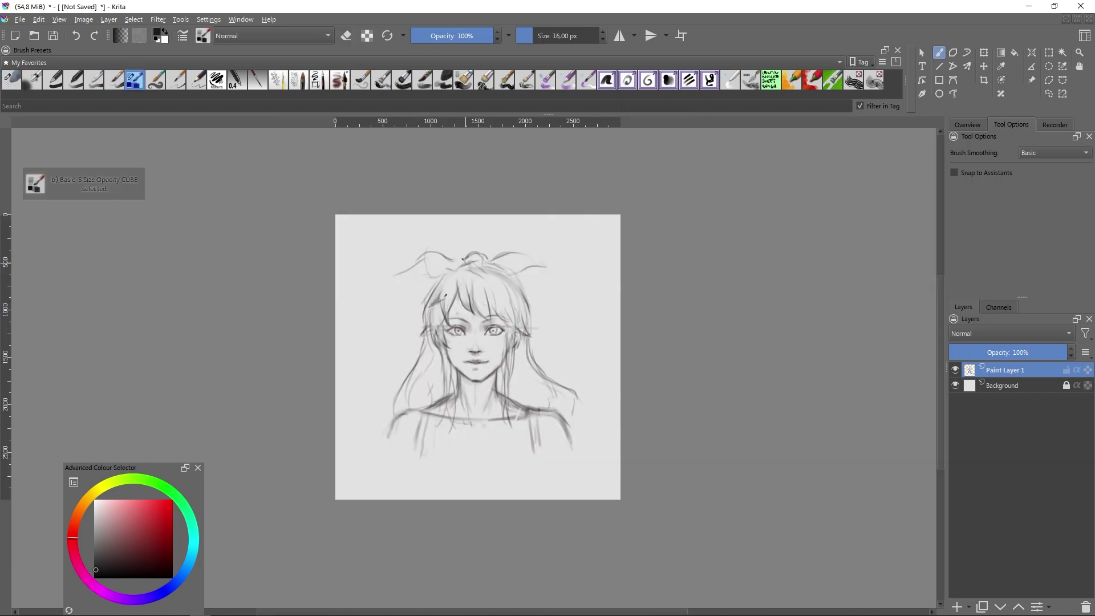
- Add a new paint layer and freehand-outline the shoulders, neck and hair up to the head top
left_click(958, 607)
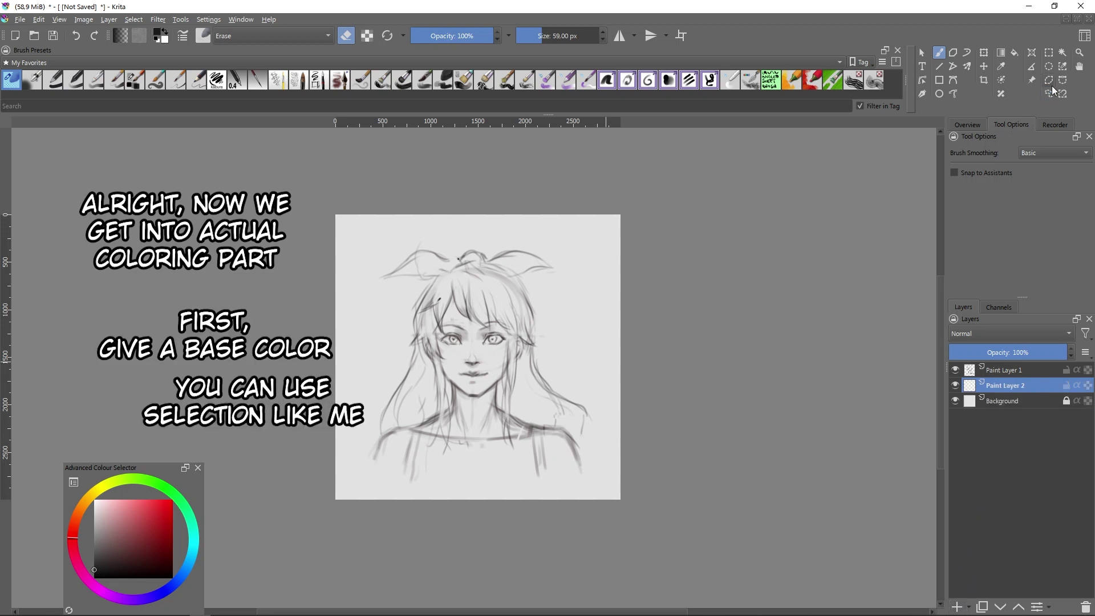
left_click(1049, 93)
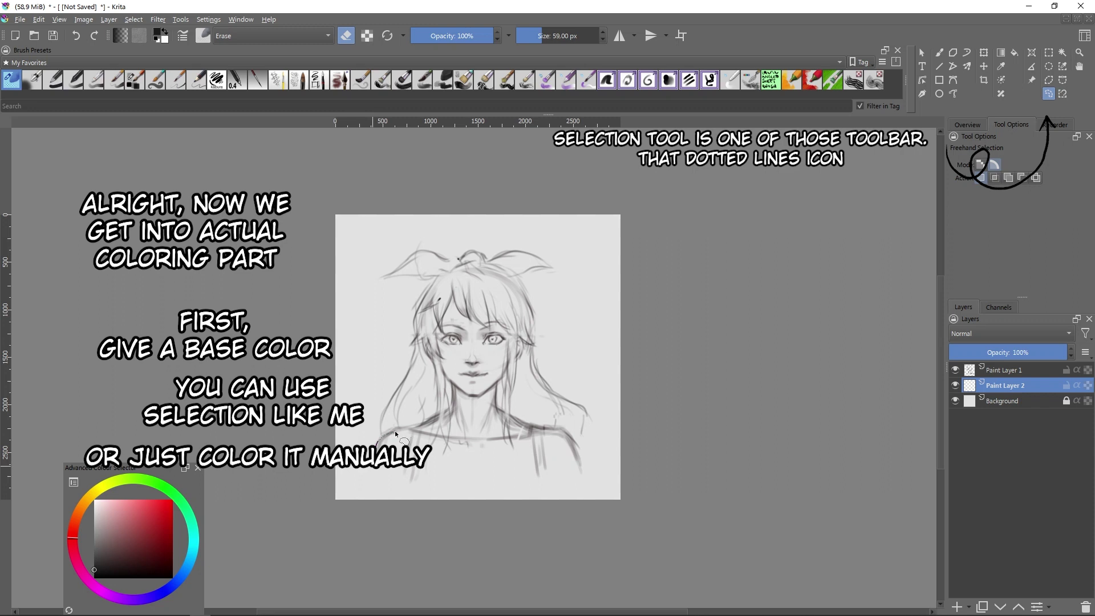
mouse_move(395, 434)
left_mouse_down()
mouse_move(566, 489)
mouse_move(556, 423)
left_mouse_up()
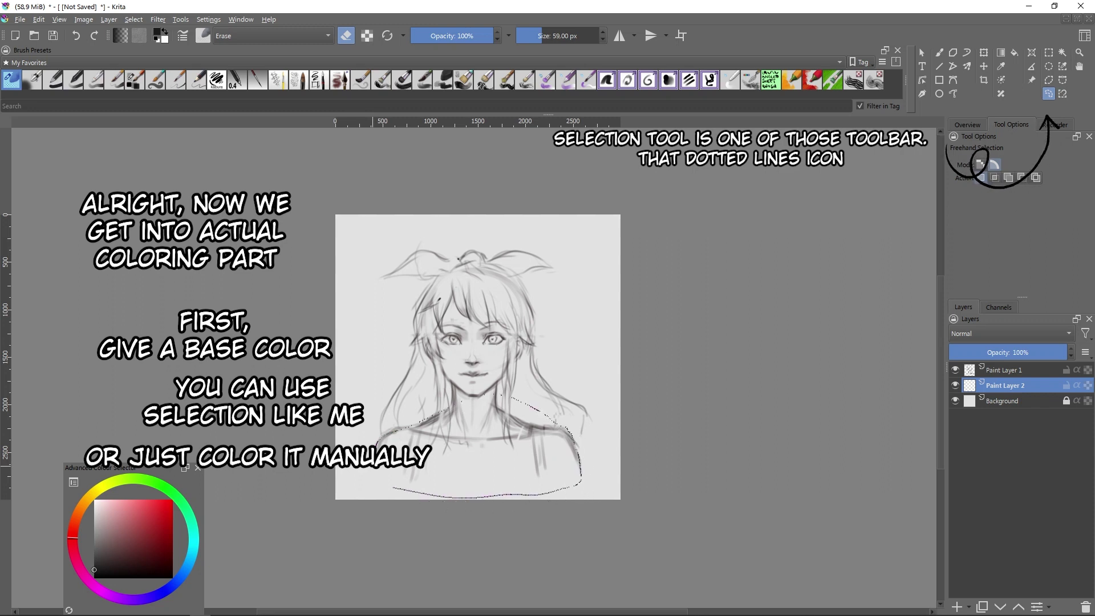
key("plus")
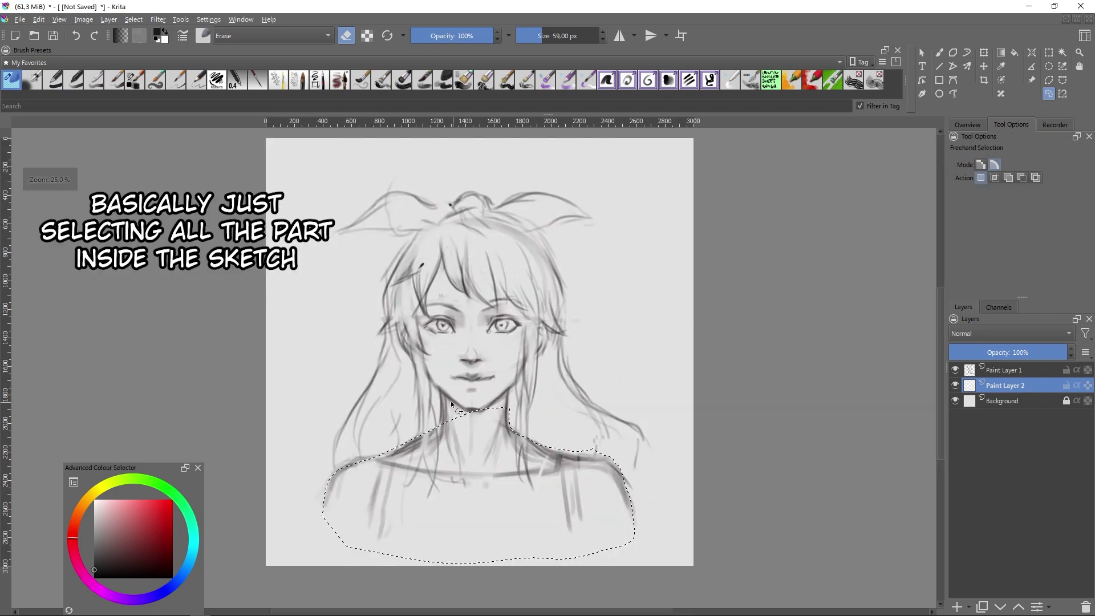
left_click_drag(442, 388, 509, 442)
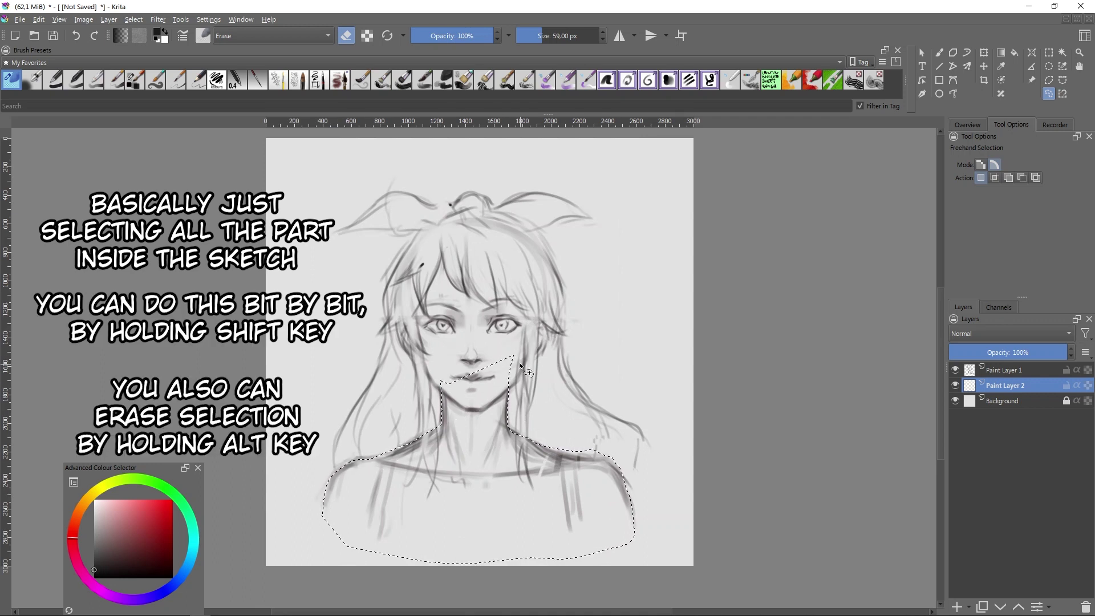
mouse_move(413, 391)
left_mouse_down()
mouse_move(437, 225)
mouse_move(518, 220)
mouse_move(563, 271)
mouse_move(576, 324)
mouse_move(572, 288)
left_mouse_up()
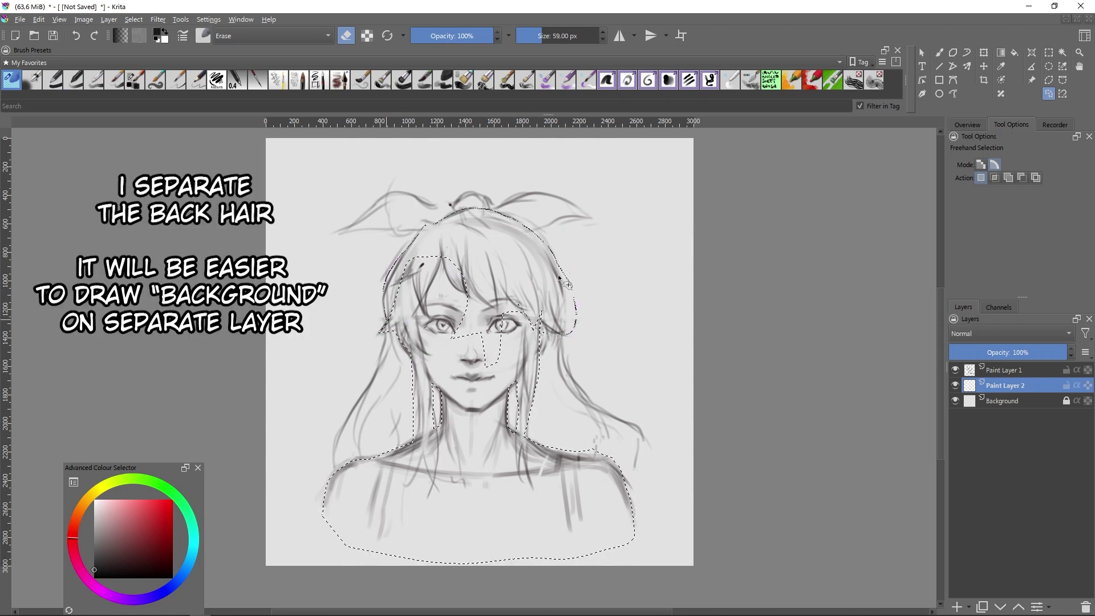
- Add both bow loops and the face area to the freehand selection
left_click_drag(536, 235, 586, 213)
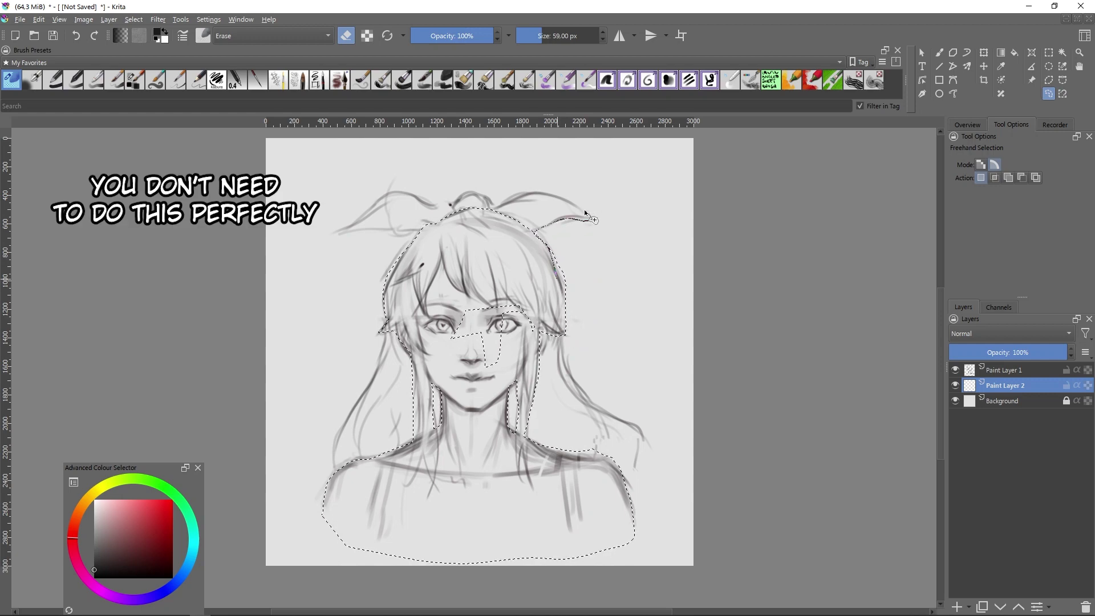
left_click_drag(491, 206, 449, 207)
left_click_drag(378, 203, 419, 231)
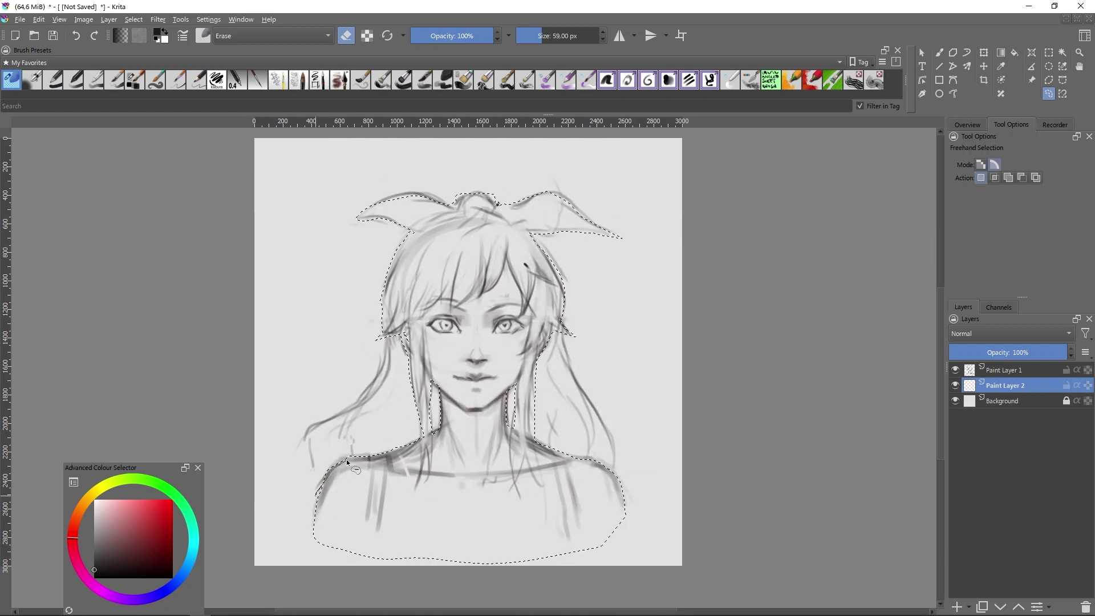
left_click_drag(551, 296, 461, 394)
- Pick a mid beige skin tone in the Advanced Colour Selector
key("minus")
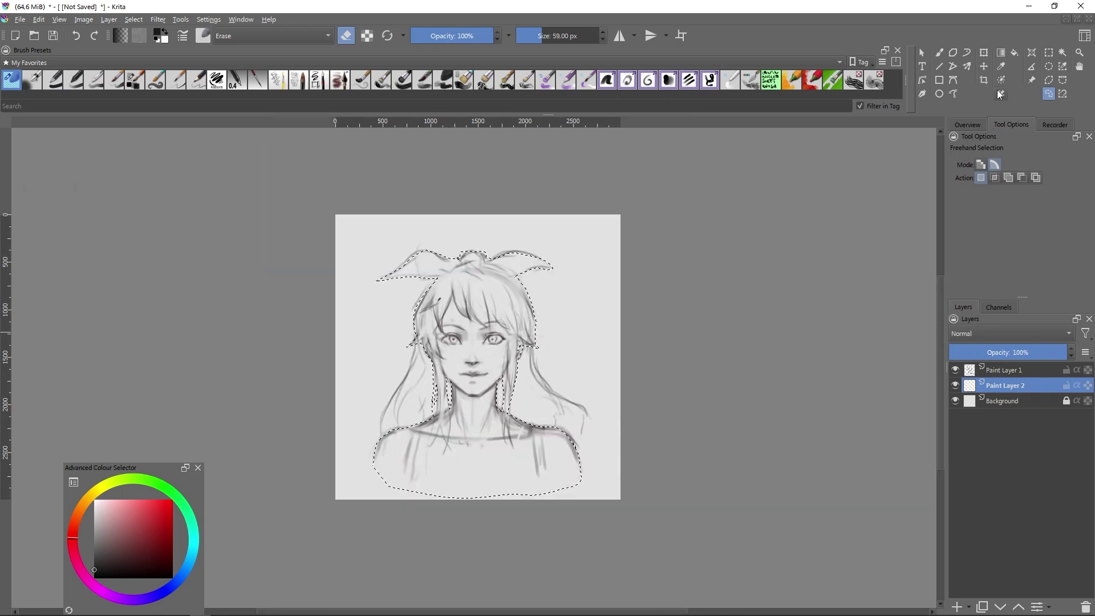
key("f")
left_click_drag(135, 486, 81, 506)
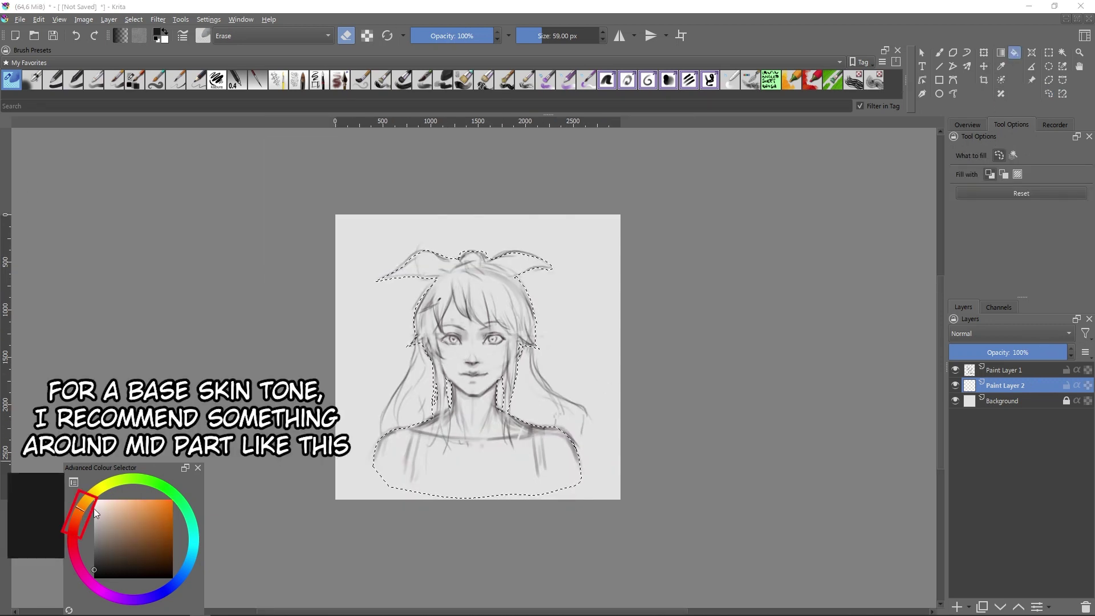
left_click_drag(96, 564, 108, 512)
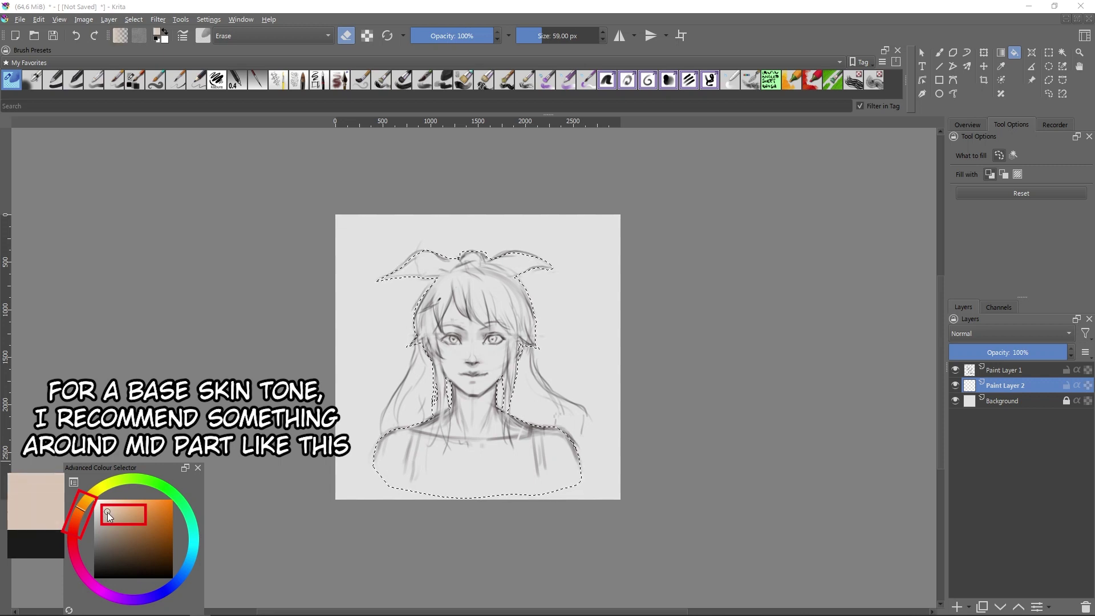
left_click_drag(108, 511, 108, 513)
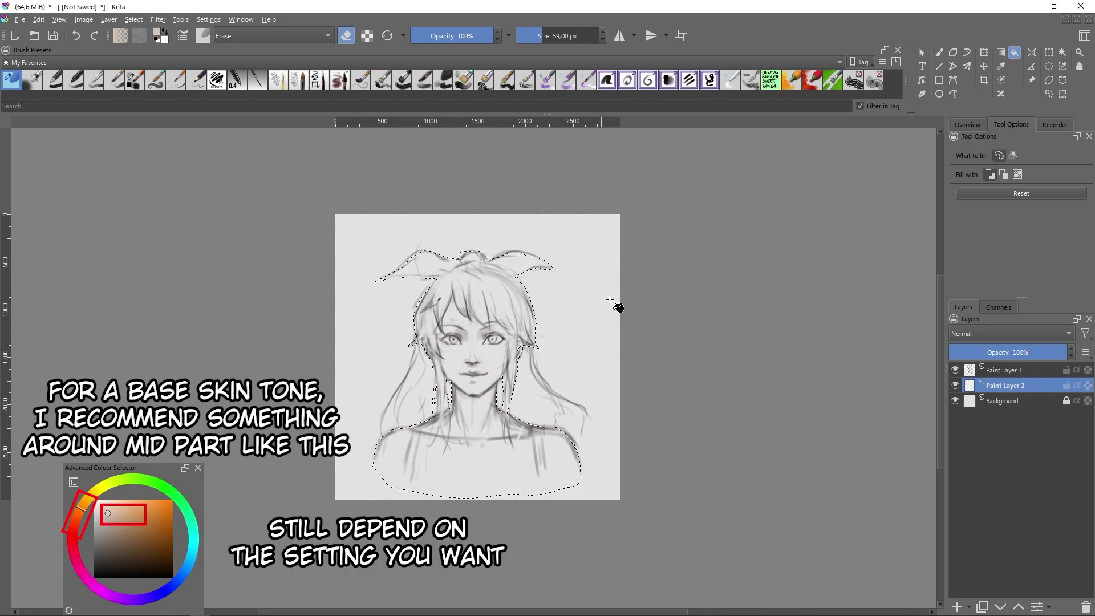
- Fill the selected silhouette with the beige and clear the selection
key("slash")
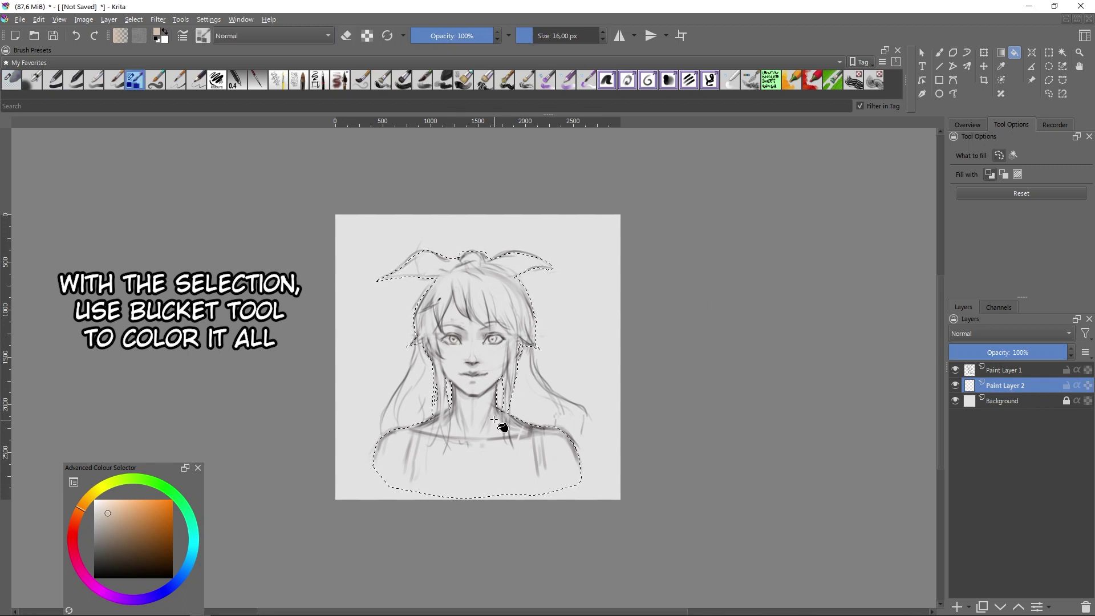
left_click(498, 422)
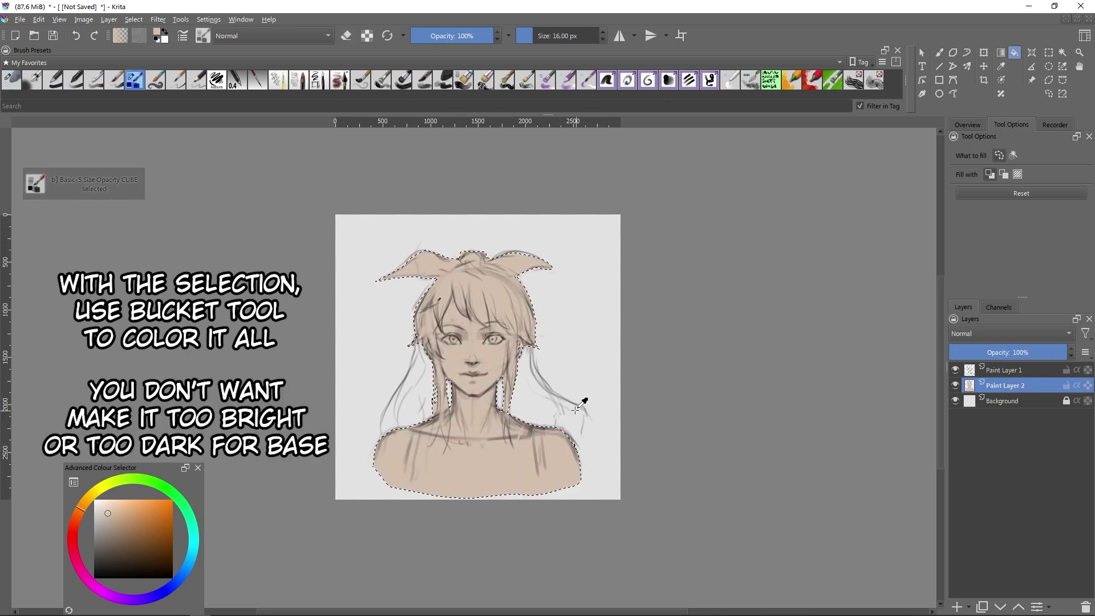
key("ctrl+shift+a")
left_click_drag(156, 467, 225, 241)
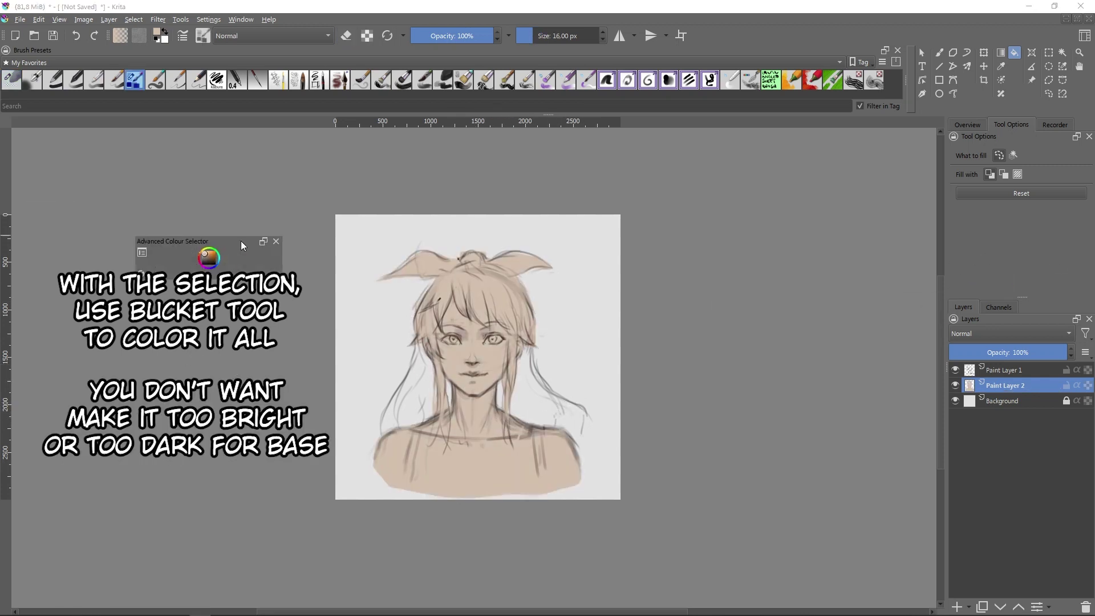
key("ctrl+plus")
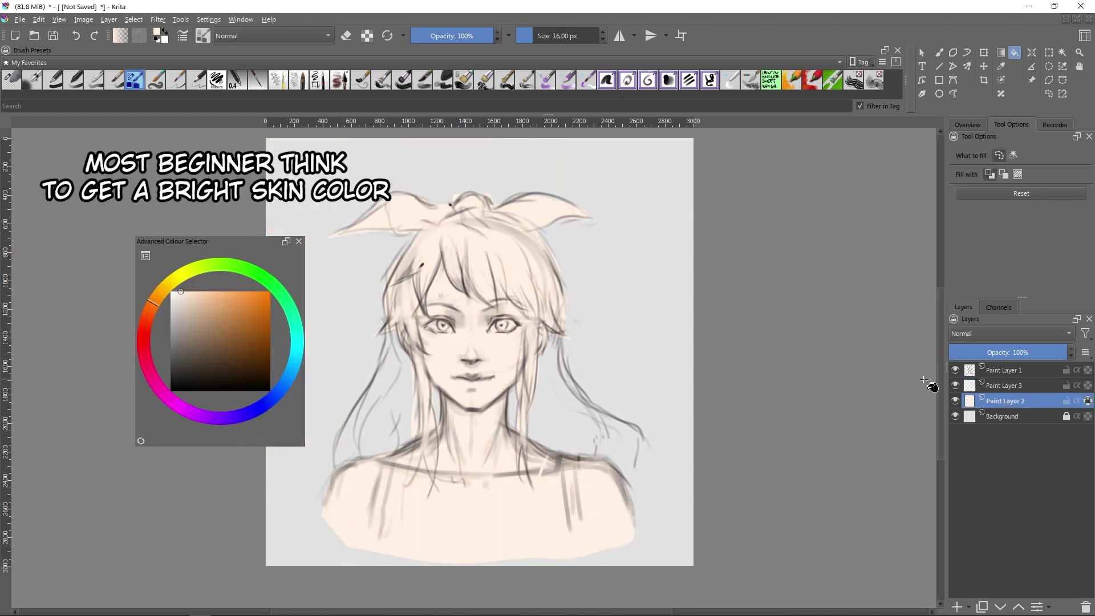
- Fill the Background layer white, then choose a lighter beige on the skin base layer
left_click(1004, 415)
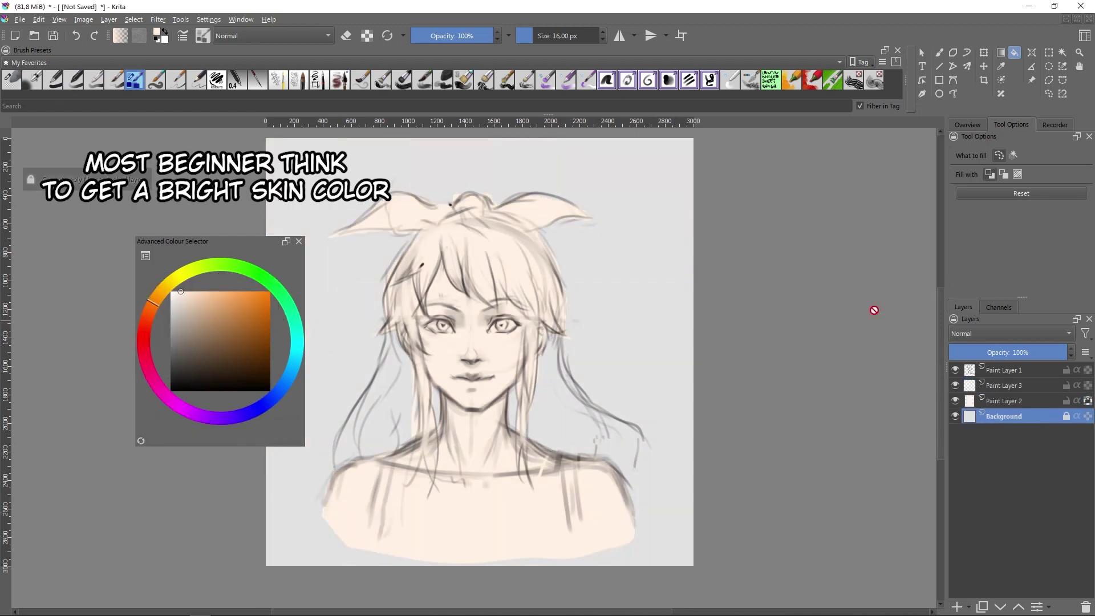
key("BackSpace")
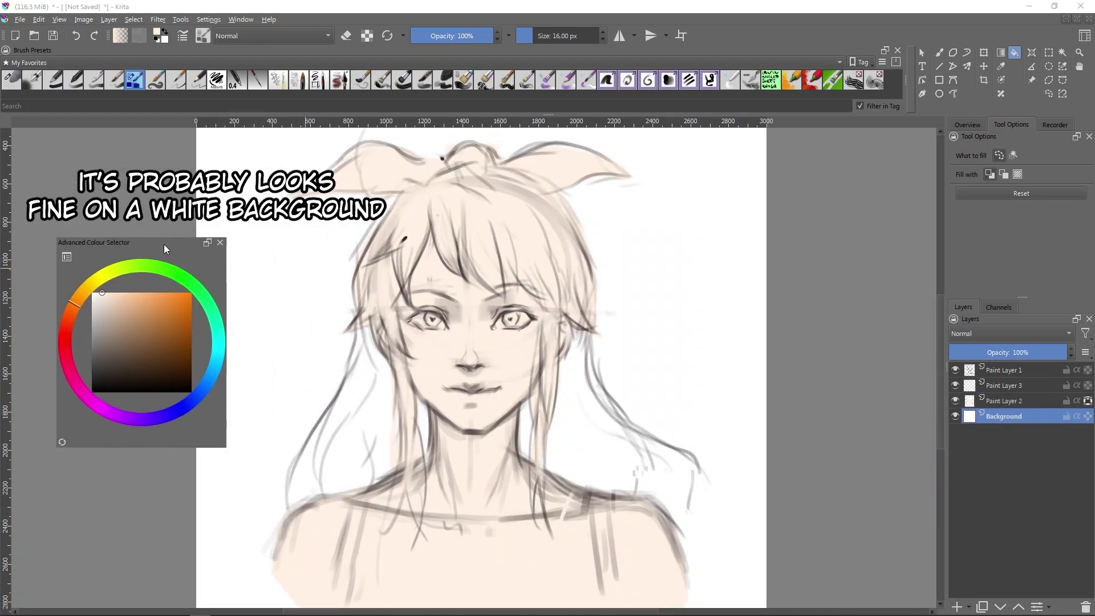
left_click(1020, 401)
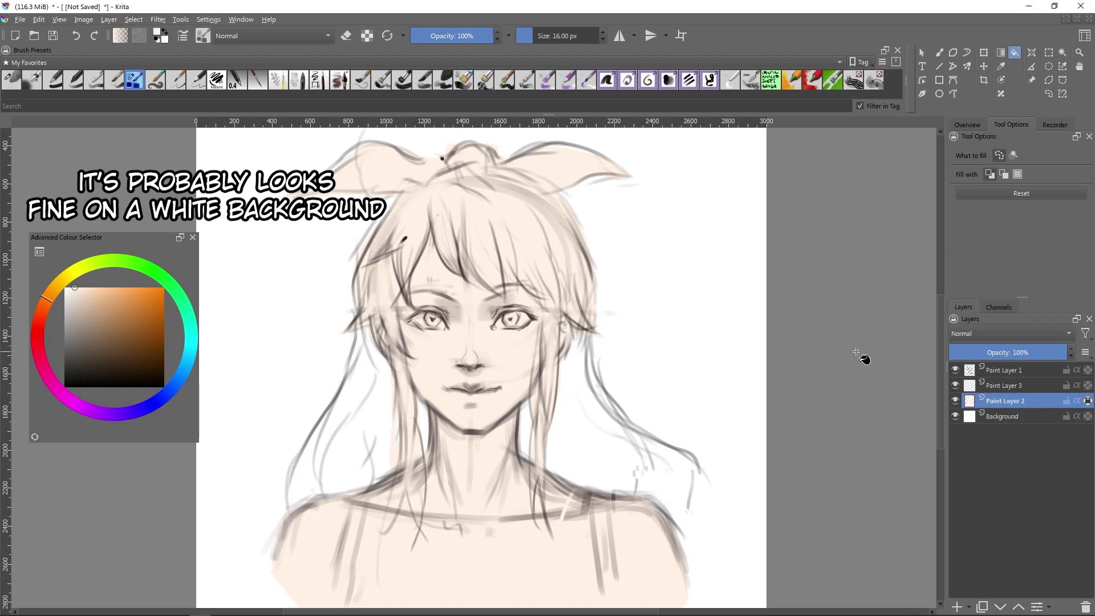
left_click(86, 302)
left_click_drag(86, 303, 83, 301)
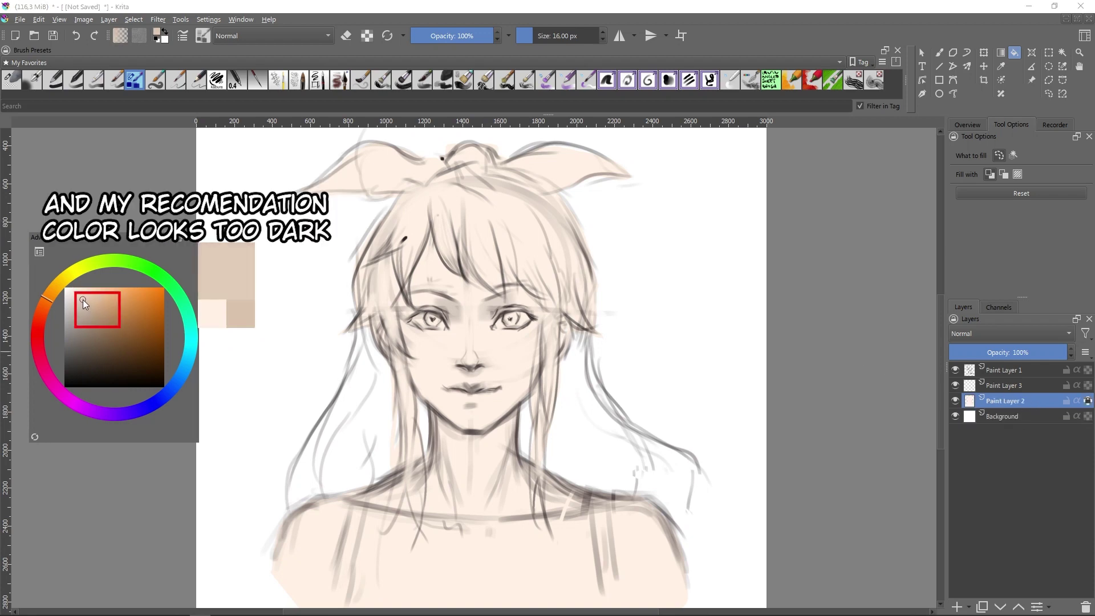
- Refill the skin base darker and lower the Background's lightness to light grey with HSV Adjustment
left_click(450, 351)
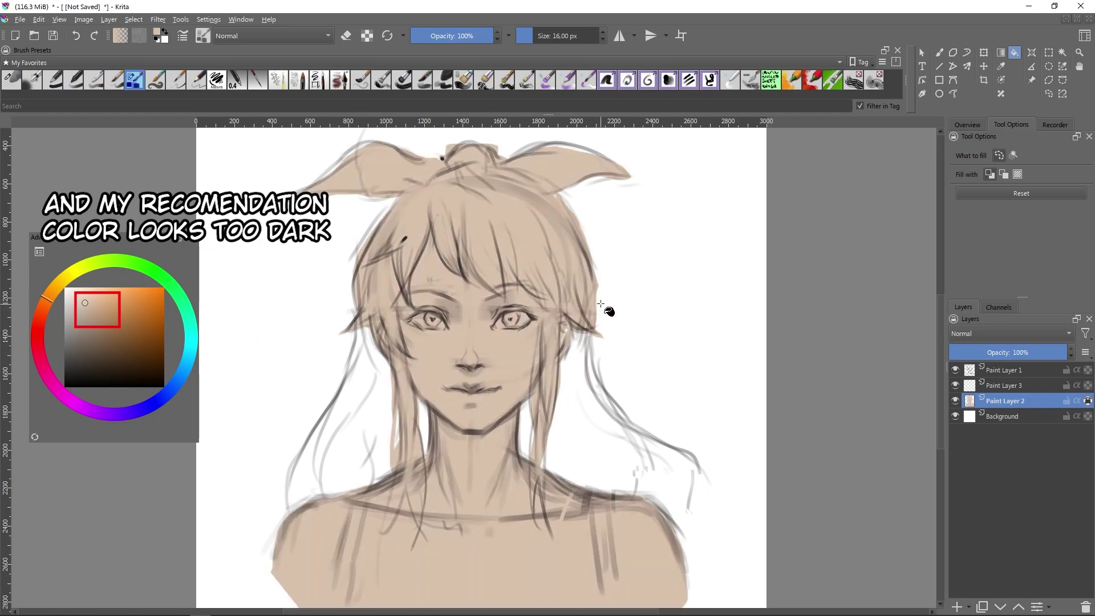
left_click(1015, 415)
key("ctrl+u")
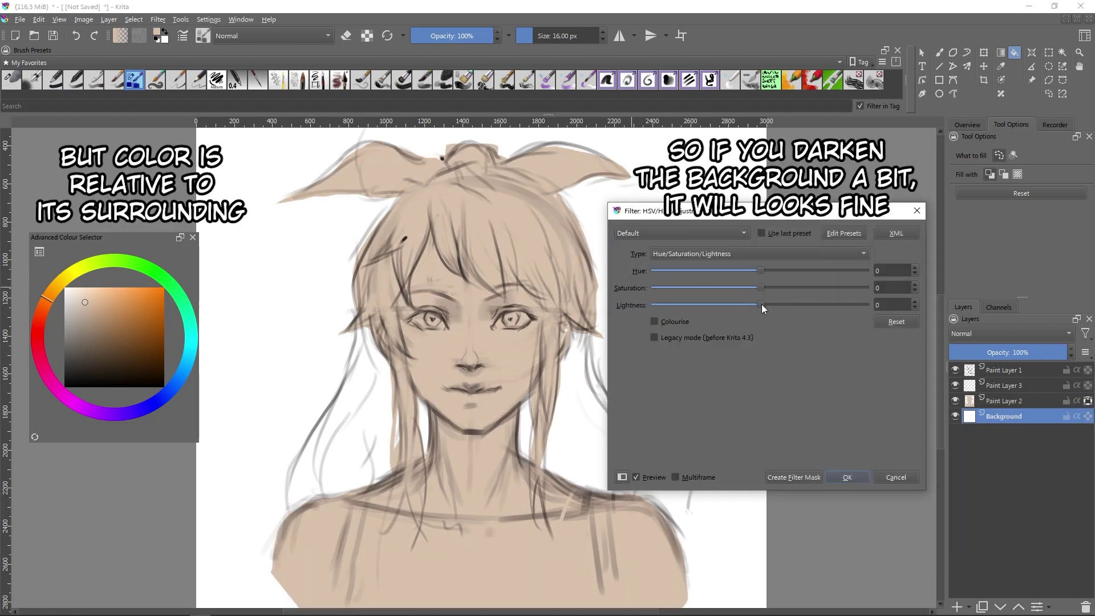
left_click_drag(760, 305, 752, 305)
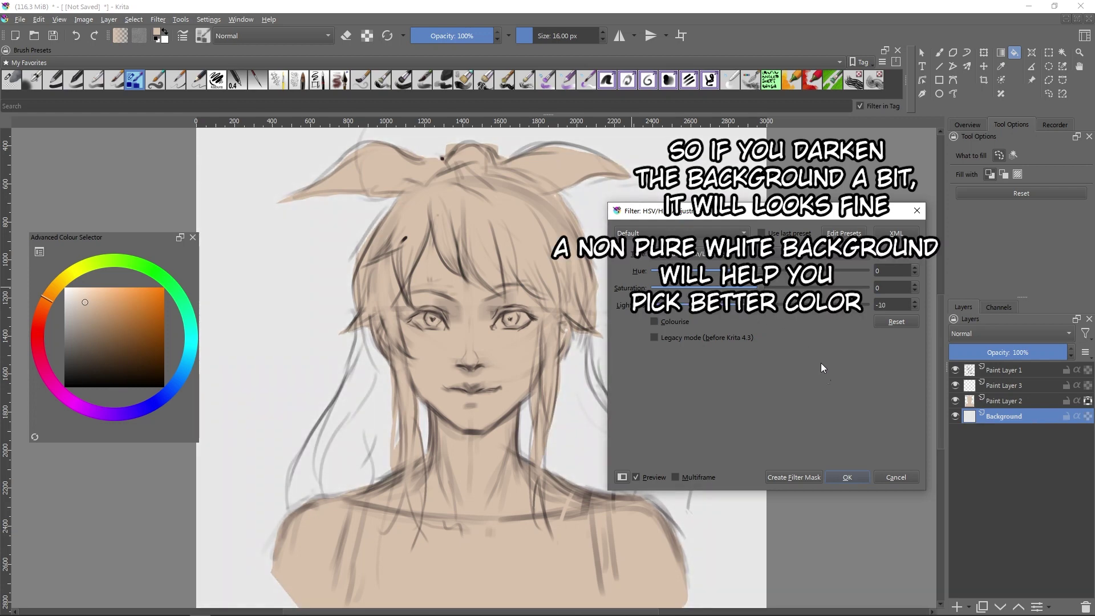
key("Return")
key("Page_Up")
key("Page_Up")
key("Page_Up")
key("e")
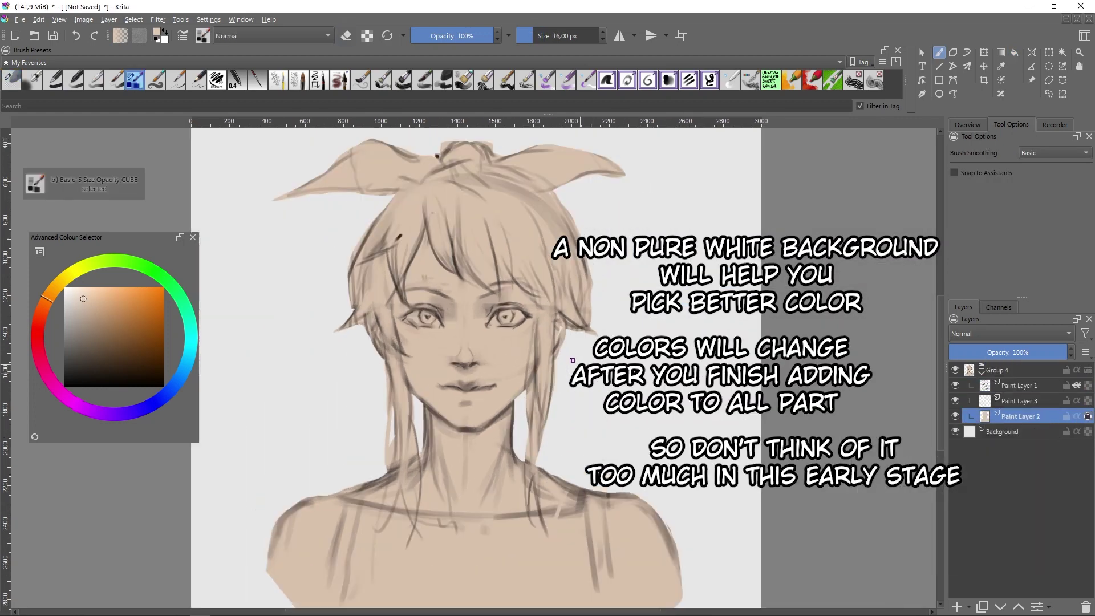
key("slash")
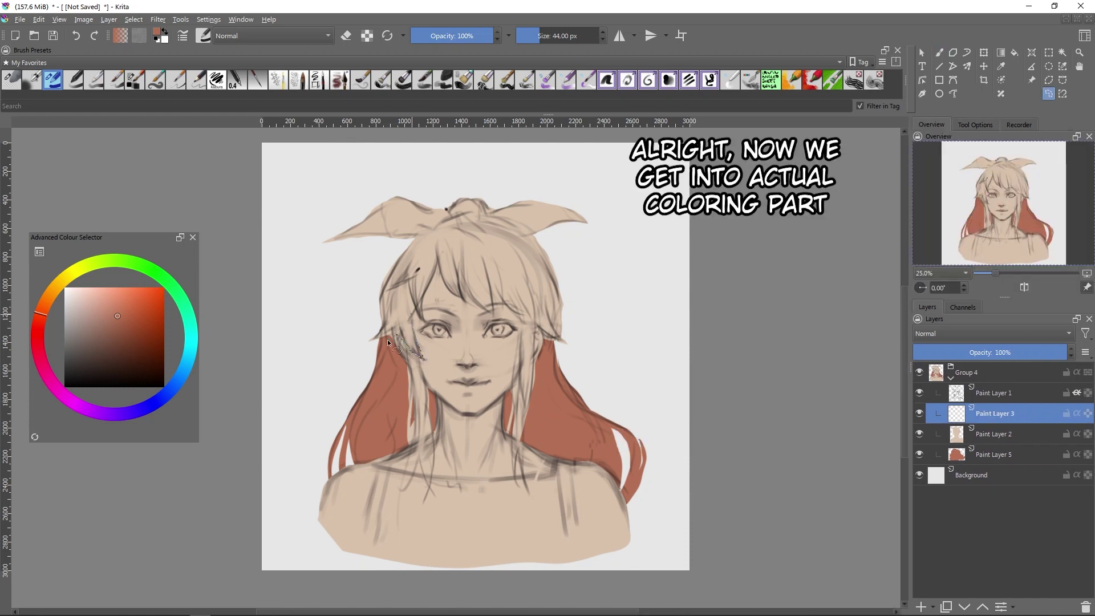
- Freehand-select the front hair, fill it red, and clip that layer to the skin base
left_click_drag(388, 339, 344, 302)
mouse_move(405, 250)
left_mouse_down()
mouse_move(417, 231)
mouse_move(468, 216)
left_mouse_up()
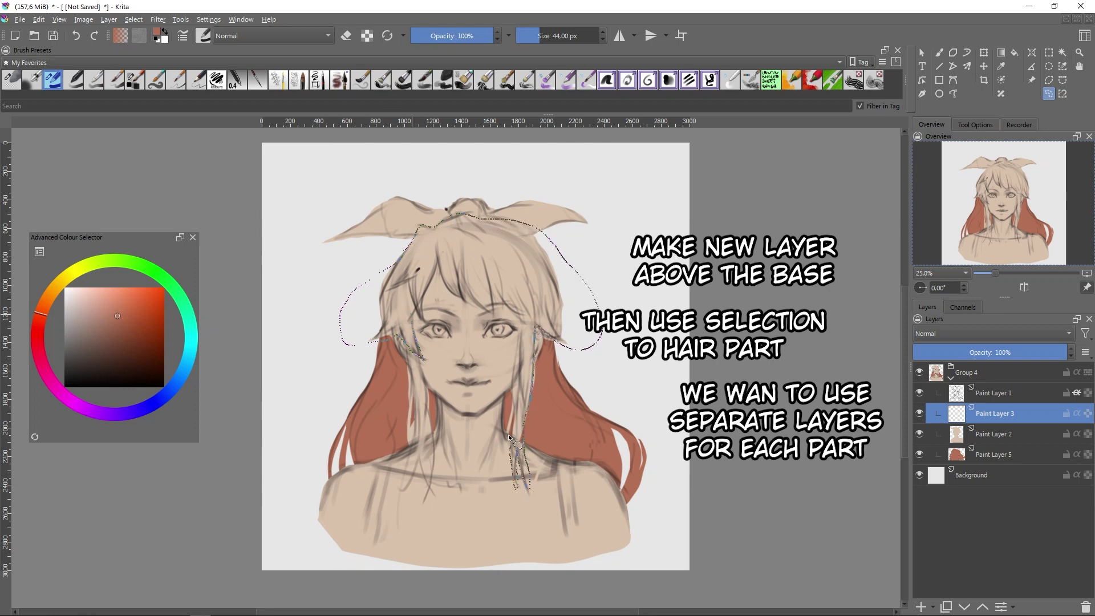
left_click_drag(509, 437, 515, 314)
left_click_drag(416, 313, 417, 314)
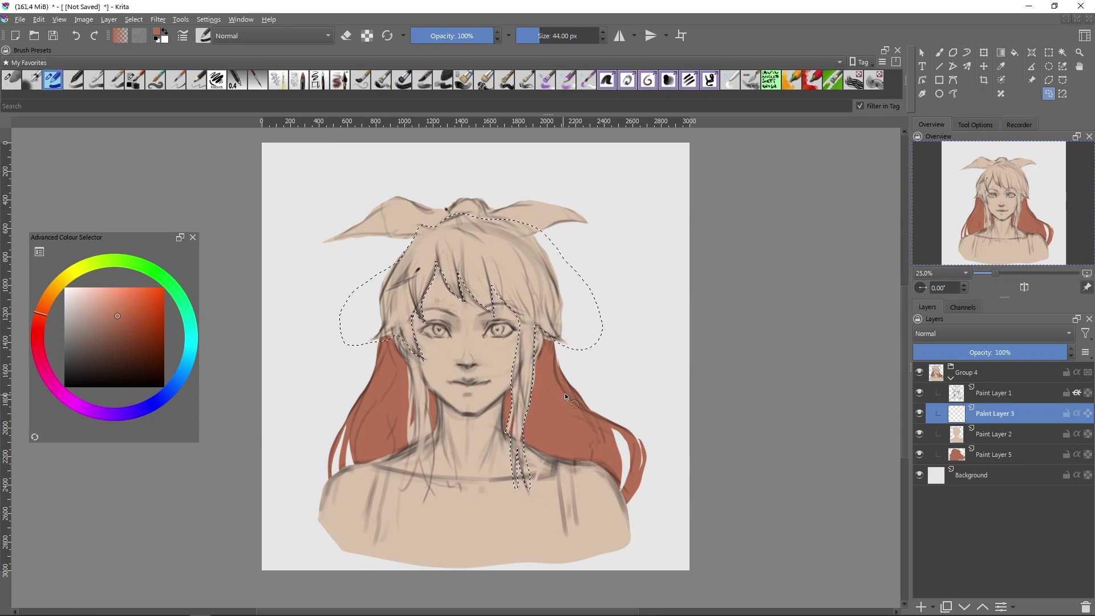
left_click(1014, 52)
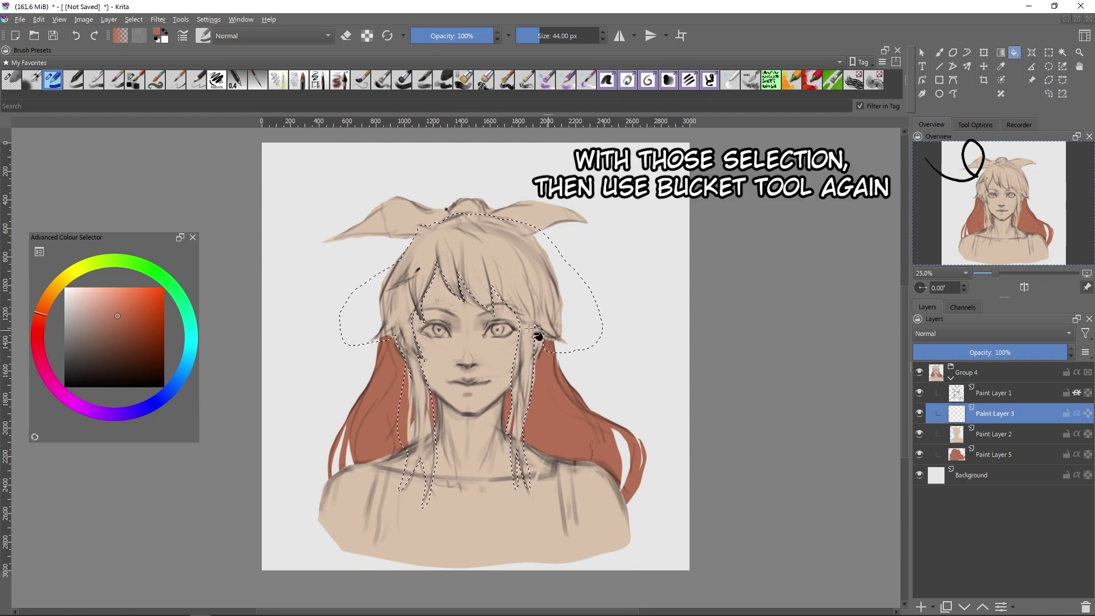
left_click(118, 306)
left_click(531, 282)
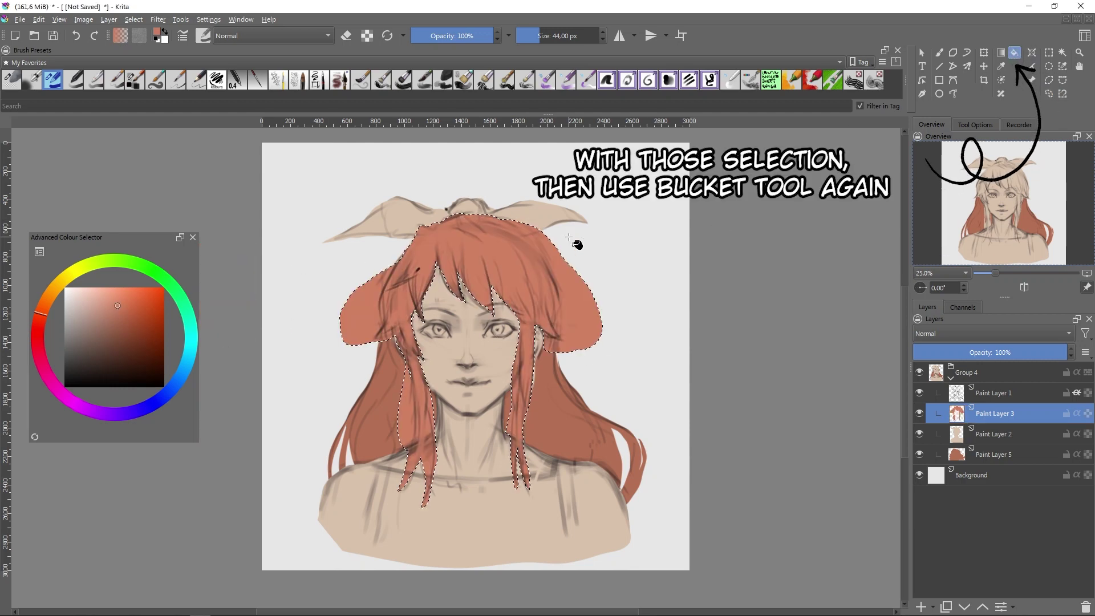
left_click(1077, 413)
key("ctrl+shift+a")
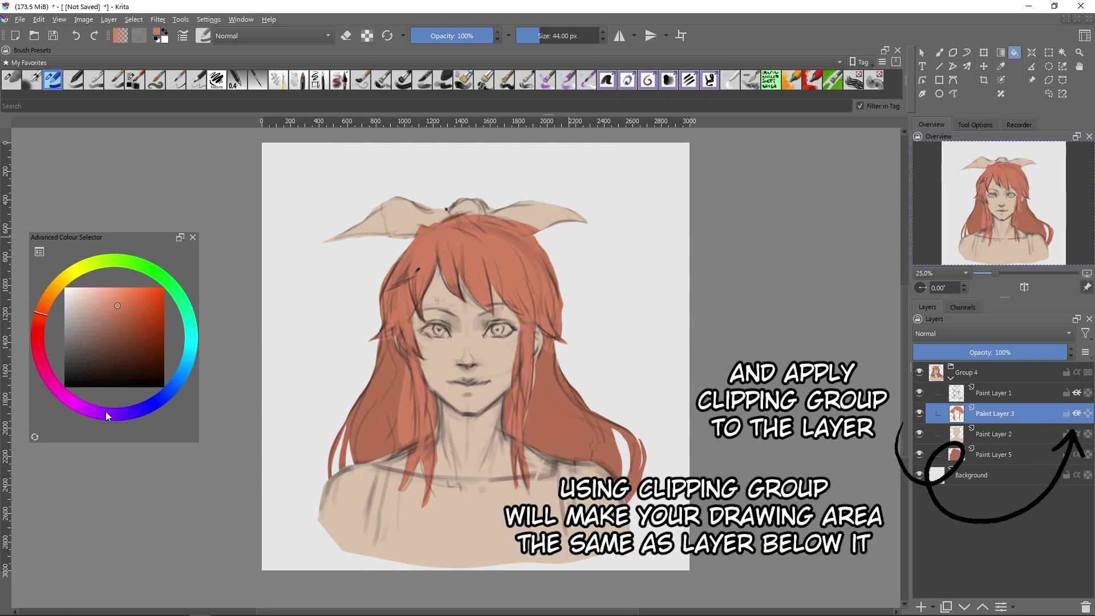
- Paint orange left and right shoulder straps on a new layer clipped to the skin base
key("b")
left_click(1011, 435)
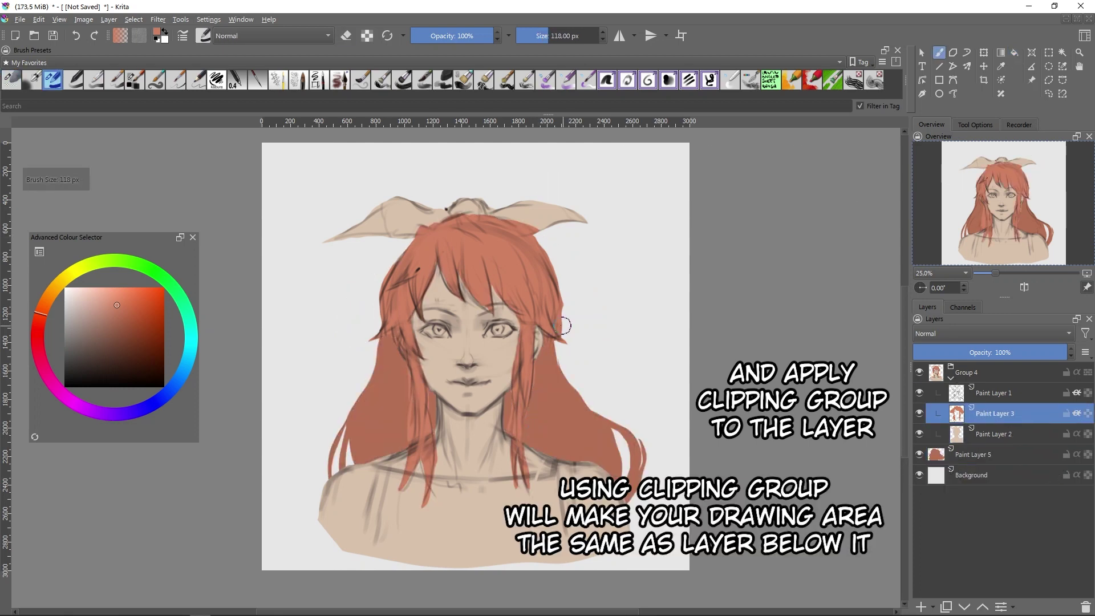
key("bracketleft")
key("e")
key("Insert")
left_click_drag(39, 312, 46, 302)
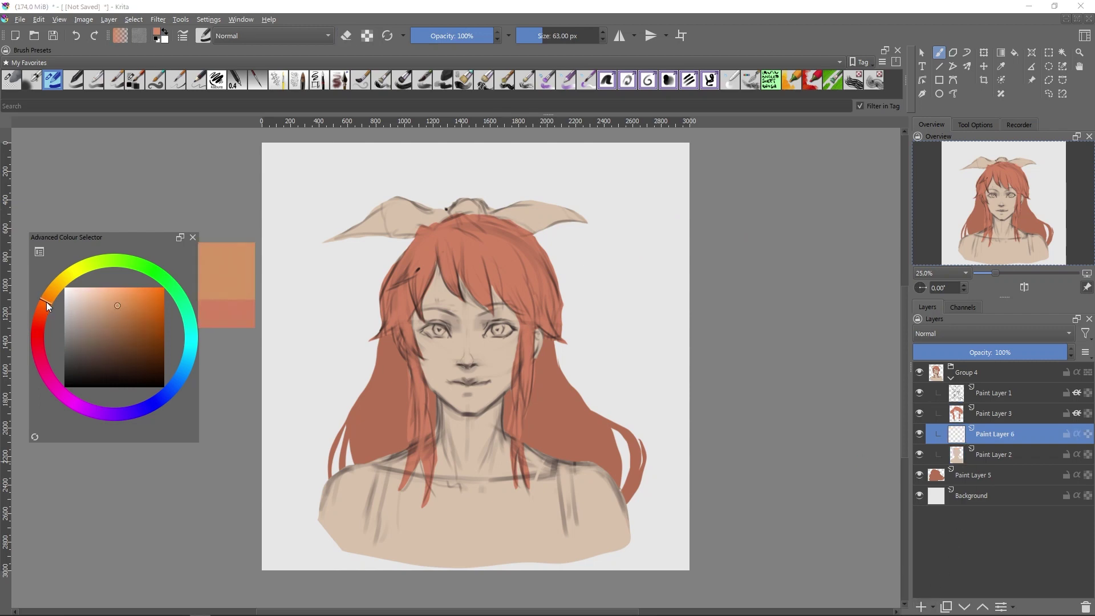
left_click(126, 301)
key("e")
key("bracketright")
key("bracketright")
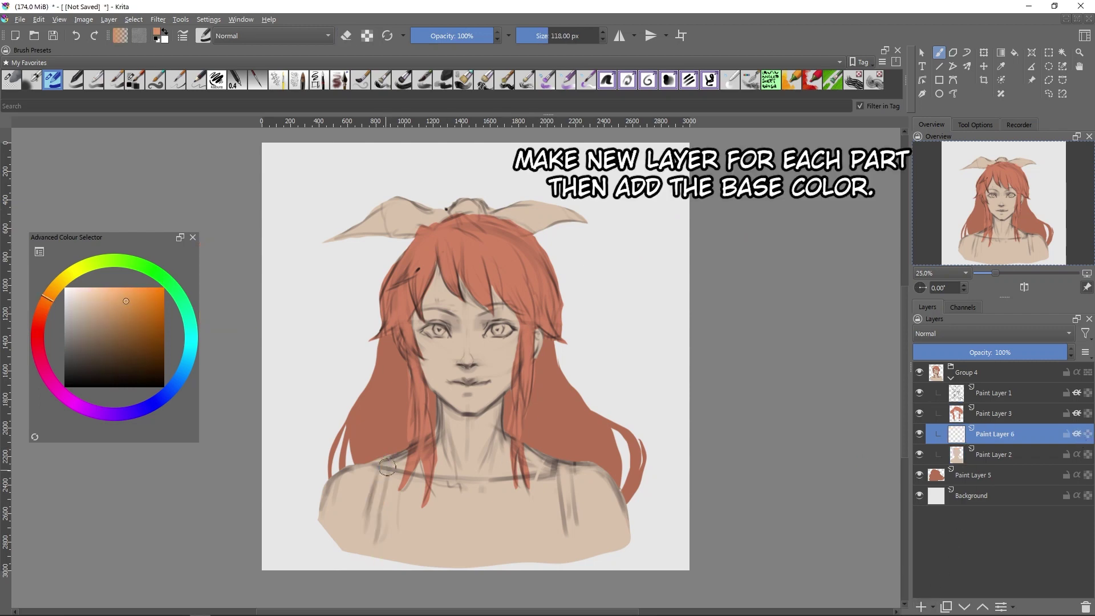
left_click_drag(386, 466, 362, 556)
left_click_drag(560, 462, 573, 556)
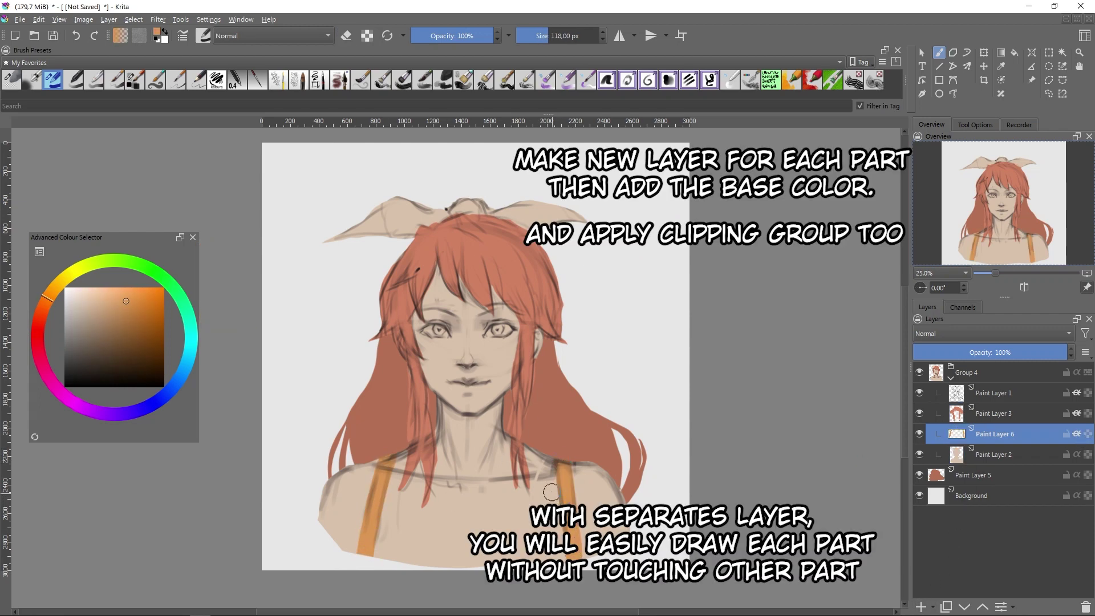
- Paint both bow loops green, then add a layer above the hair with a pale eye tint
left_click(96, 261)
left_click(118, 317)
key("bracketright")
key("bracketright")
key("bracketright")
left_click_drag(325, 240, 575, 219)
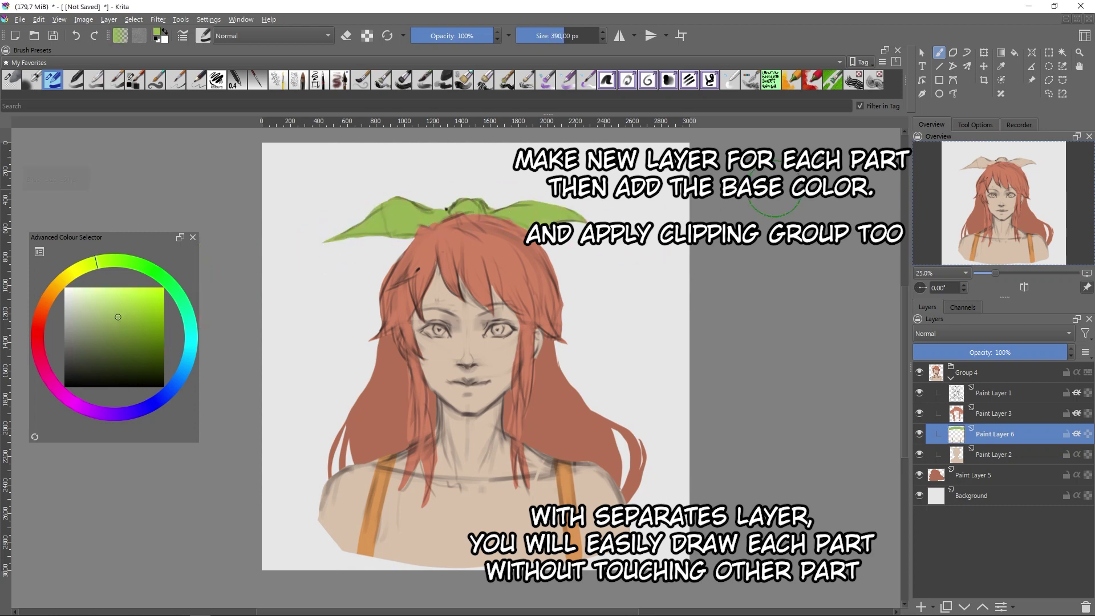
left_click(1015, 412)
key("Insert")
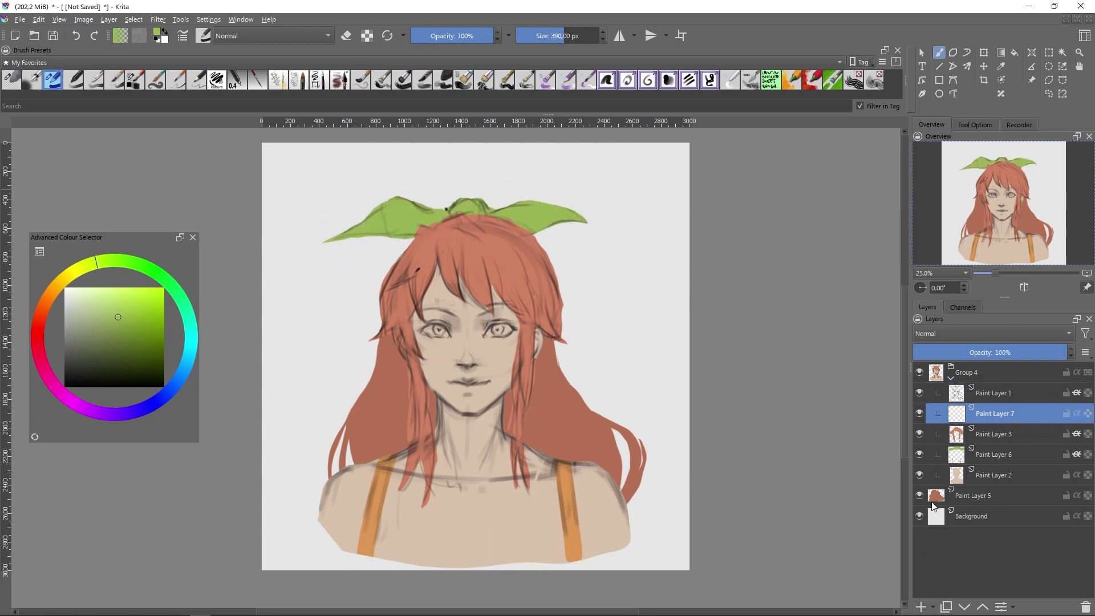
left_click(49, 296)
key("plus")
- Paint the eye whites in the pale tint and tidy them with the eraser
left_click(66, 288)
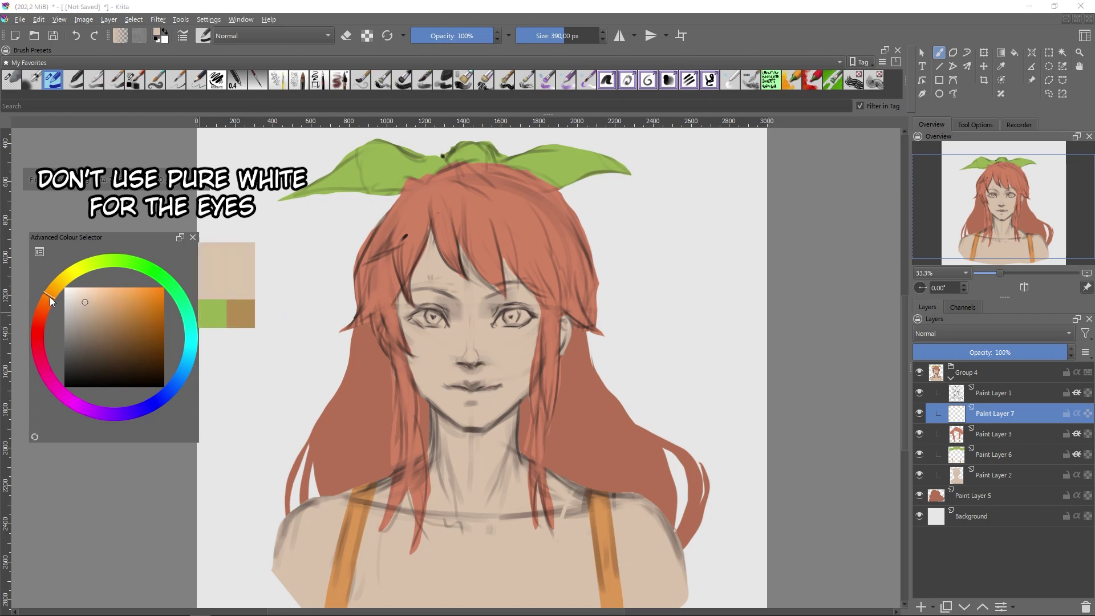
key("bracketleft")
key("bracketleft")
key("bracketleft")
key("bracketleft")
left_click_drag(415, 317, 512, 320)
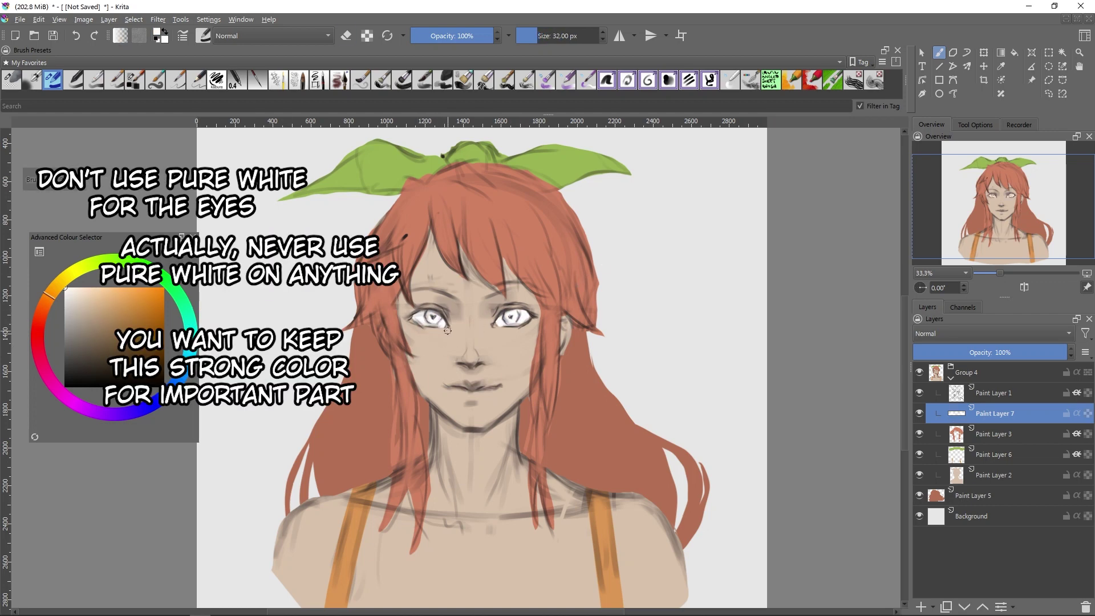
key("e")
key("plus")
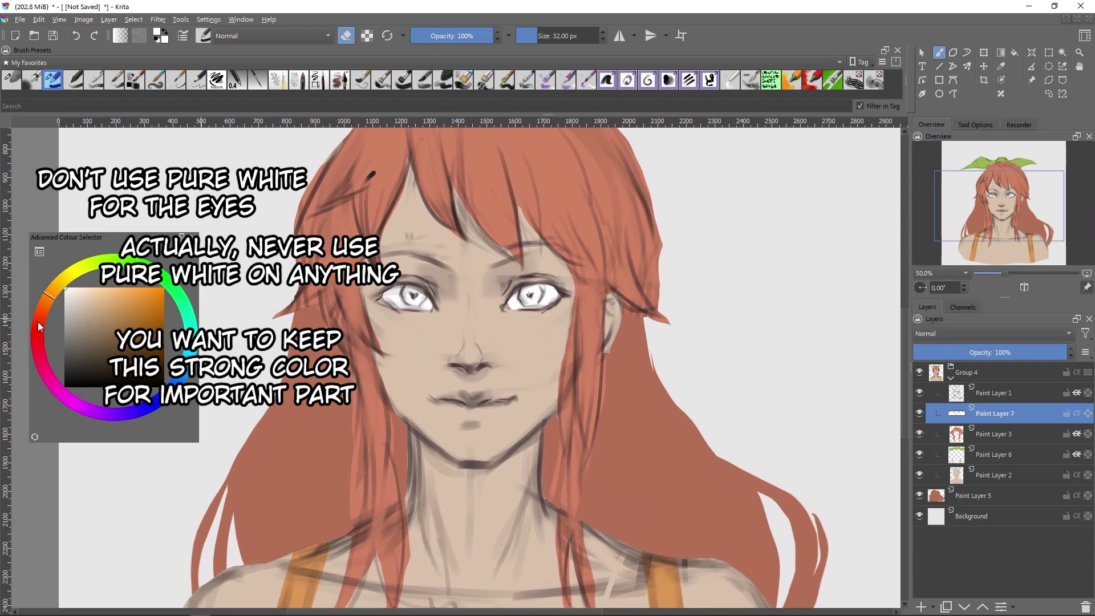
- Paint the dark right iris on a new layer, then set up a small white soft airbrush
left_click(40, 327)
left_click(94, 366)
key("e")
key("Insert")
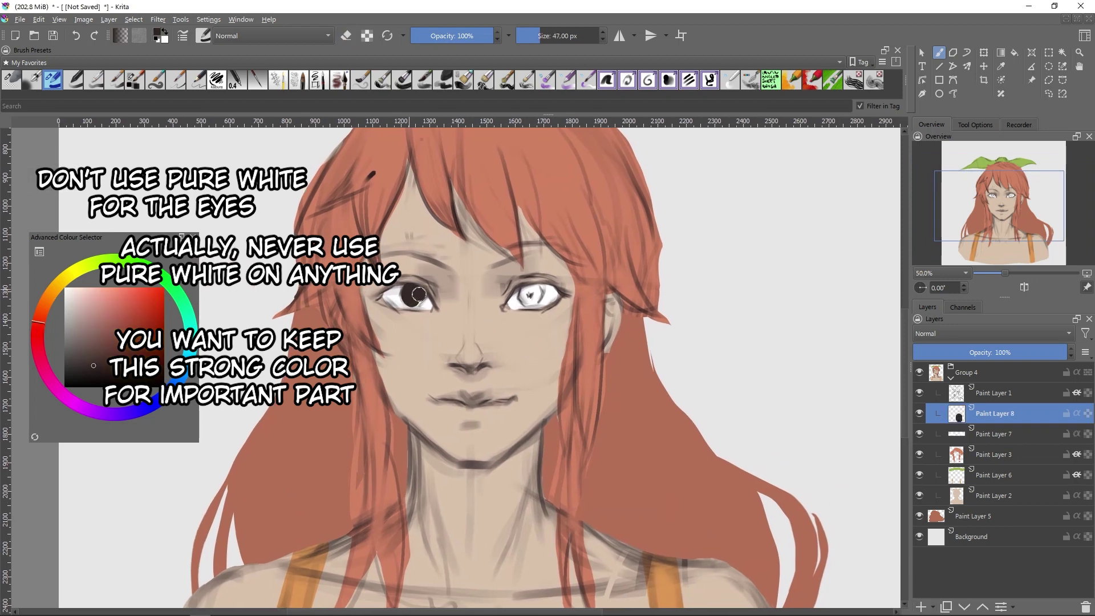
left_click_drag(524, 293, 536, 295)
key("e")
key("bracketright")
key("bracketright")
key("bracketright")
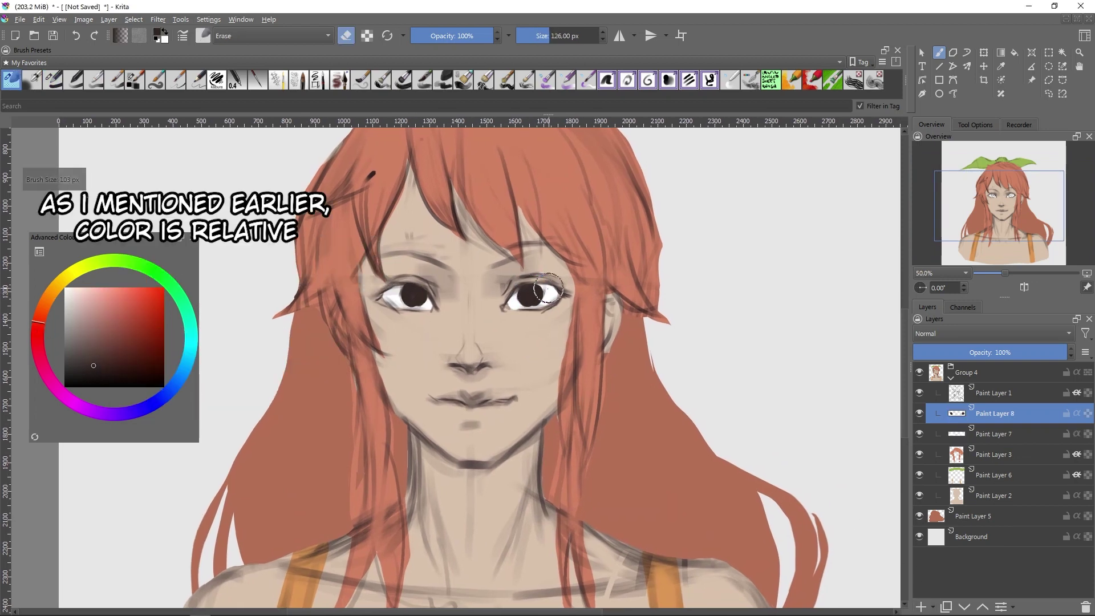
left_click(135, 80)
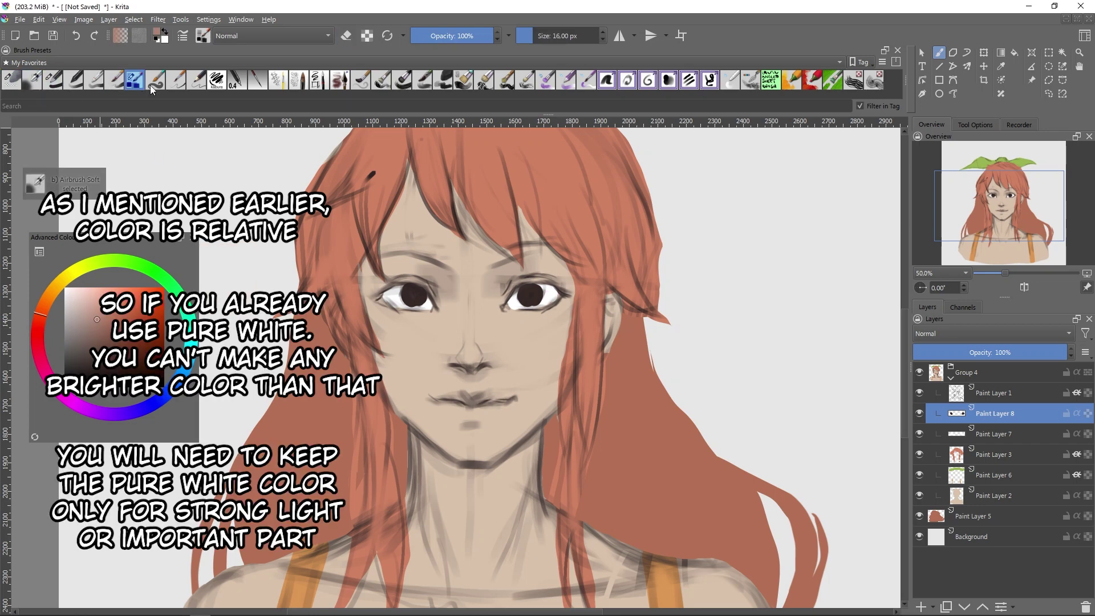
key("bracketleft")
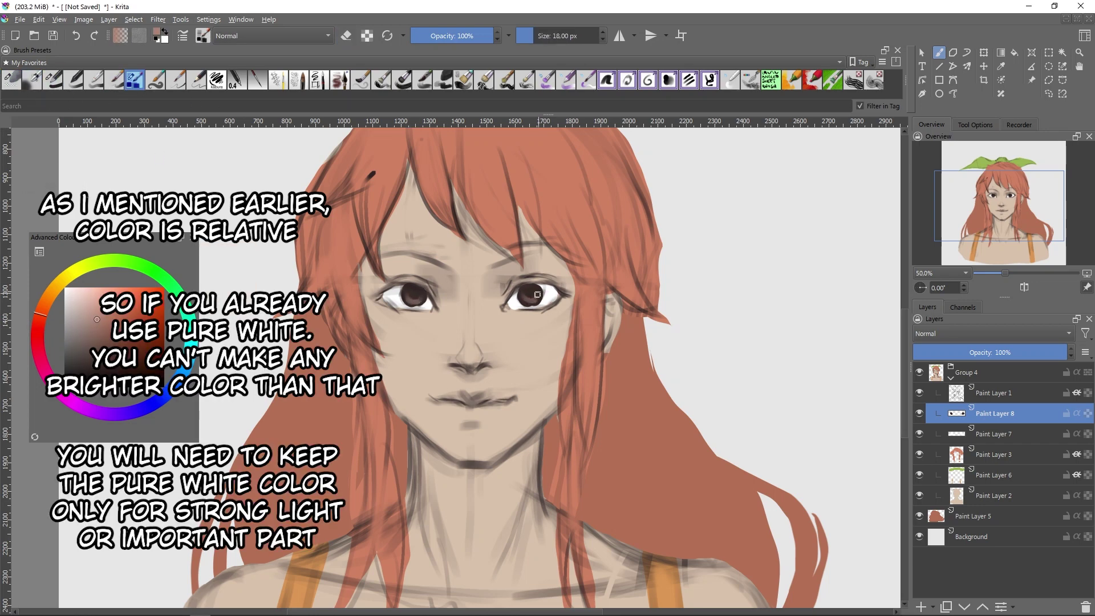
key("x")
key("bracketleft")
key("bracketleft")
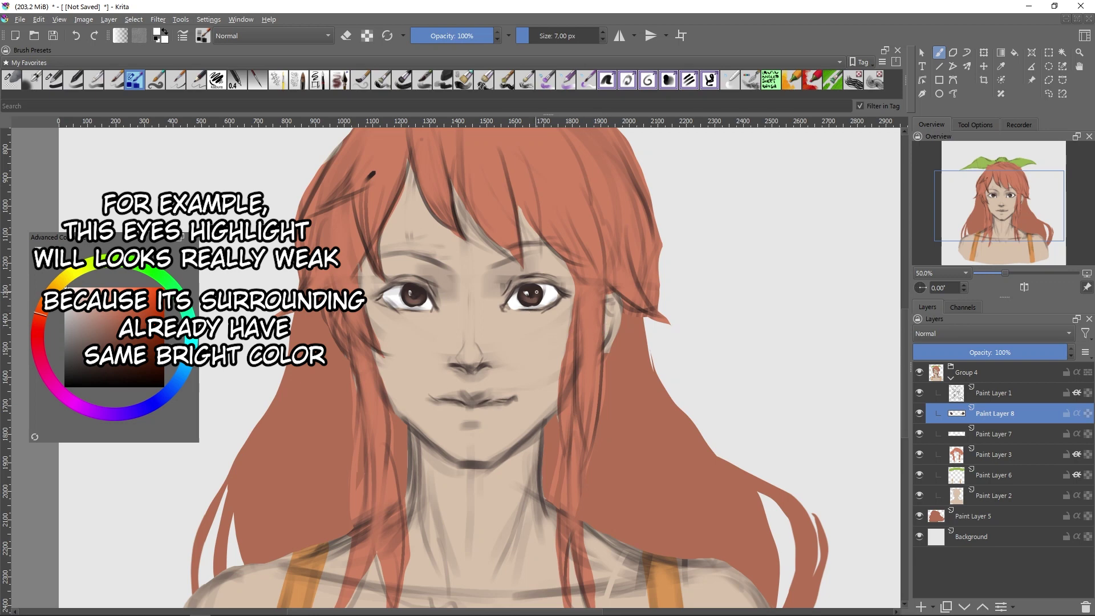
- Sample the face's skin tone, desaturate it, and airbrush it over the eye whites on Paint Layer 7
left_click(997, 433)
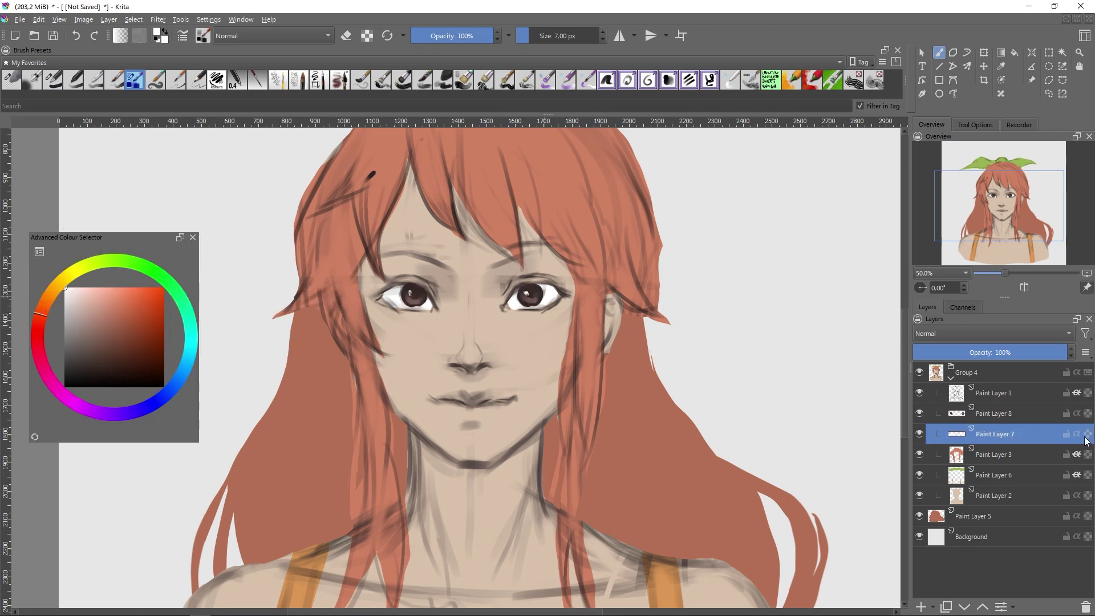
left_click(415, 320, "ctrl")
left_click(402, 311, "ctrl")
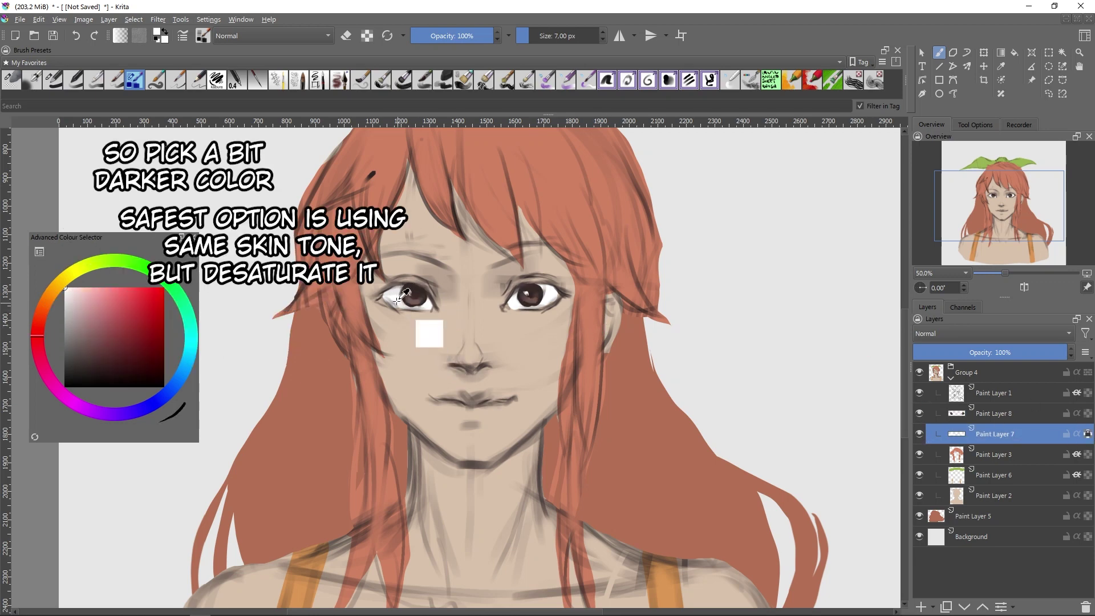
left_click(70, 303)
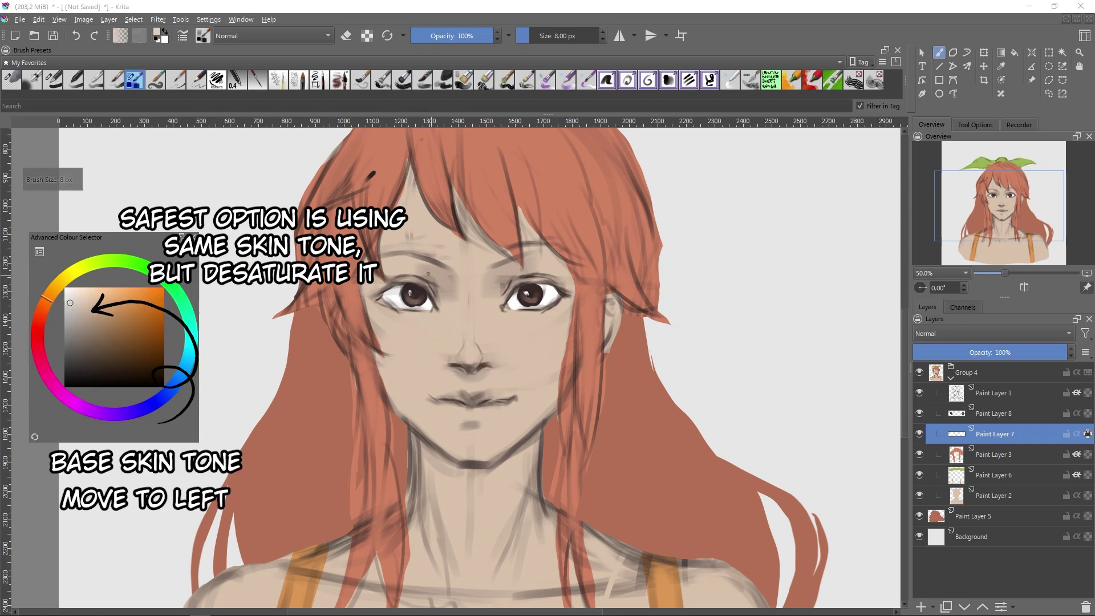
left_click_drag(394, 289, 405, 289)
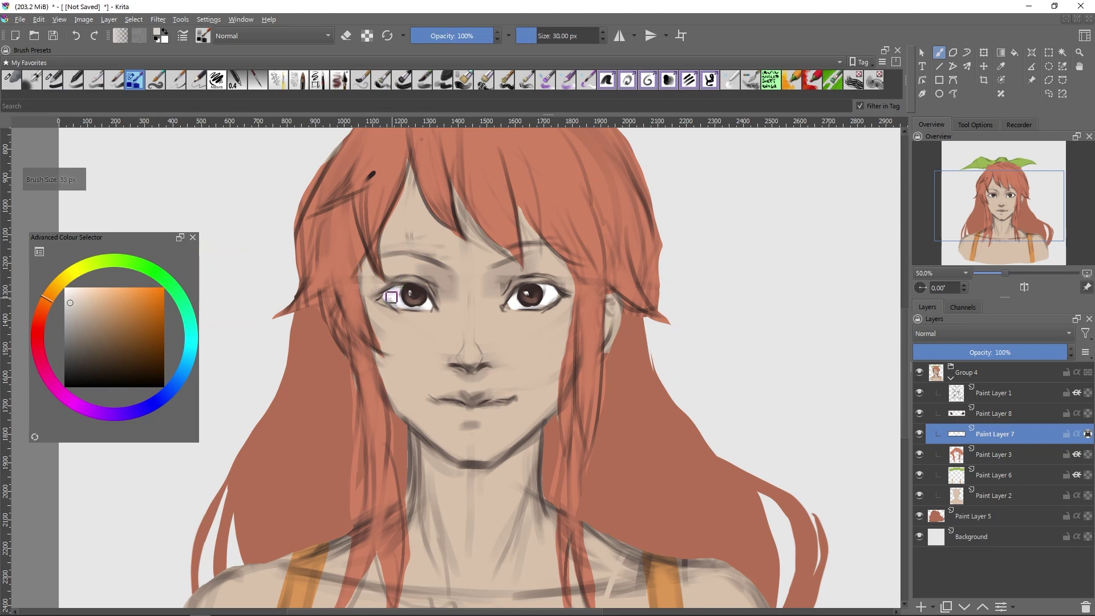
key("bracketright")
key("bracketright")
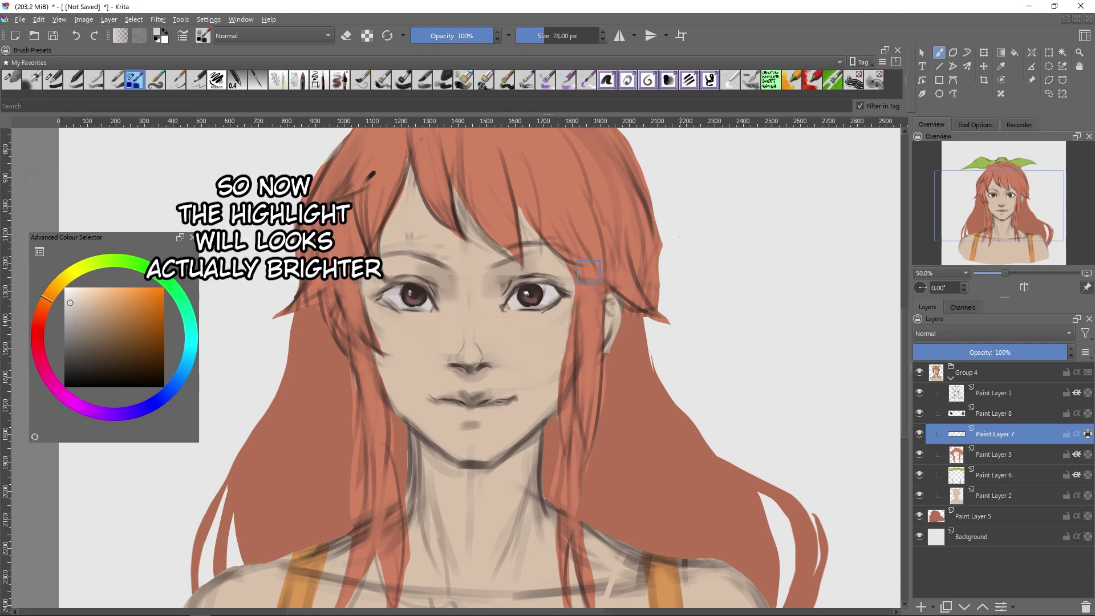
key("minus")
left_click(925, 394)
- Set the sketch layer Paint Layer 1 to Multiply and recolour its lines dark red
left_click(920, 392)
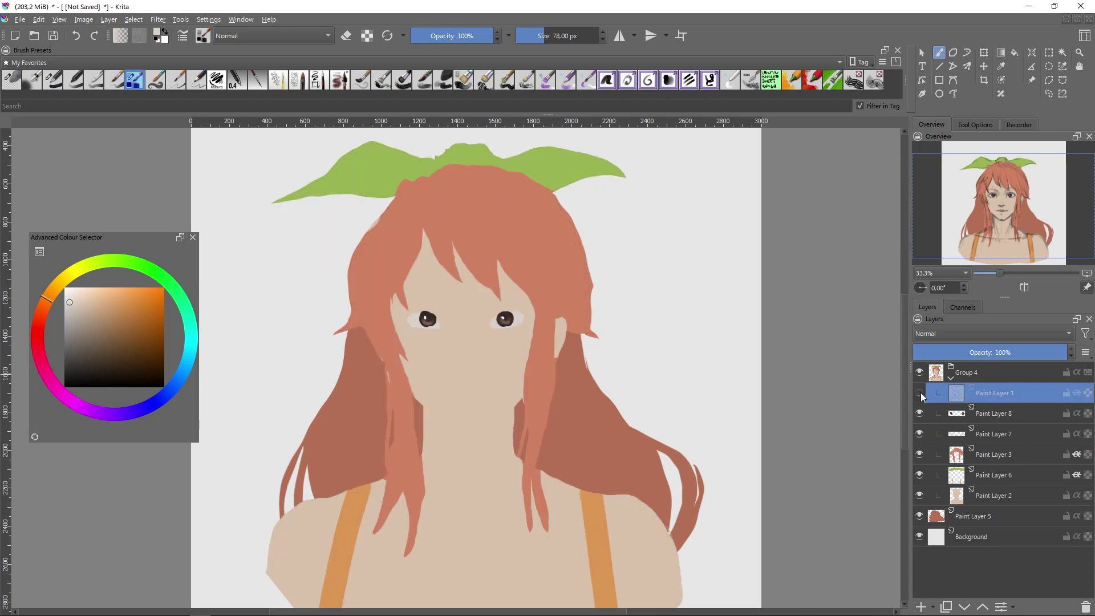
left_click(920, 392)
left_click(959, 330)
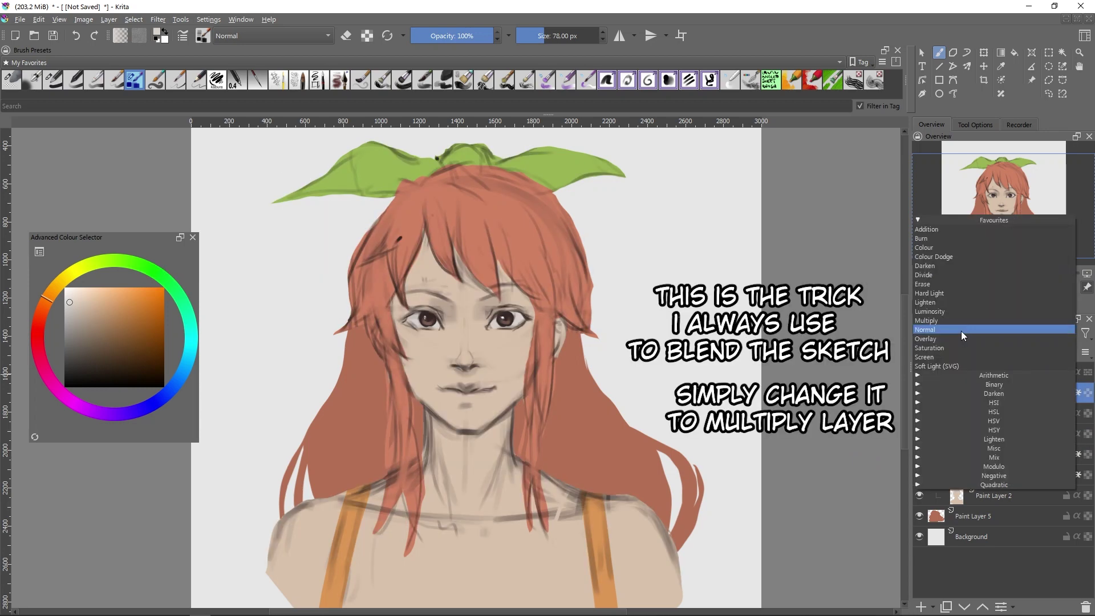
left_click(959, 322)
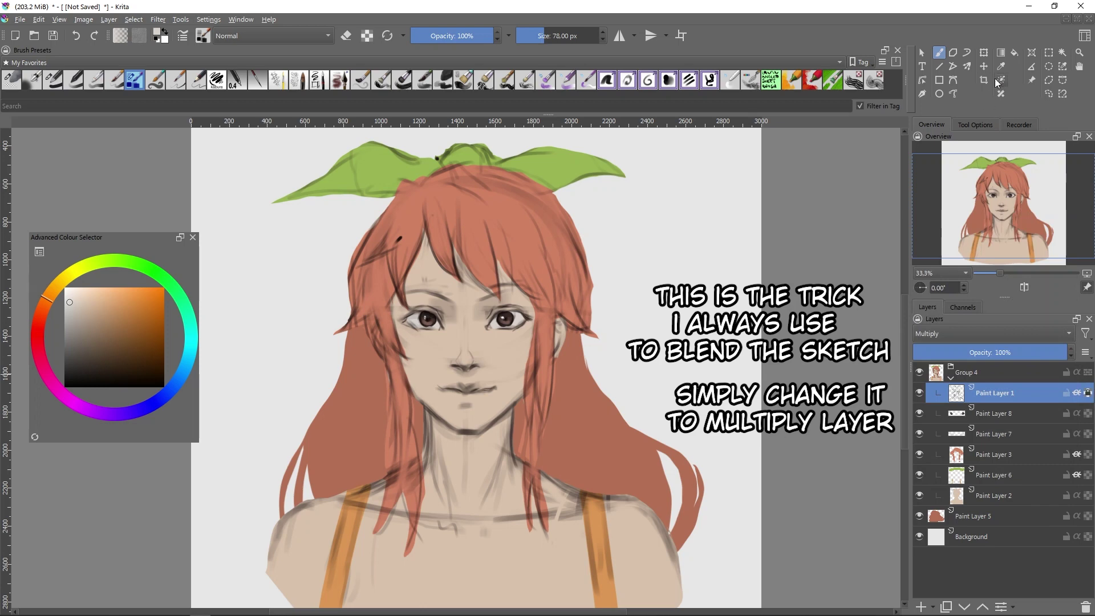
left_click(1013, 53)
left_click_drag(38, 343, 41, 337)
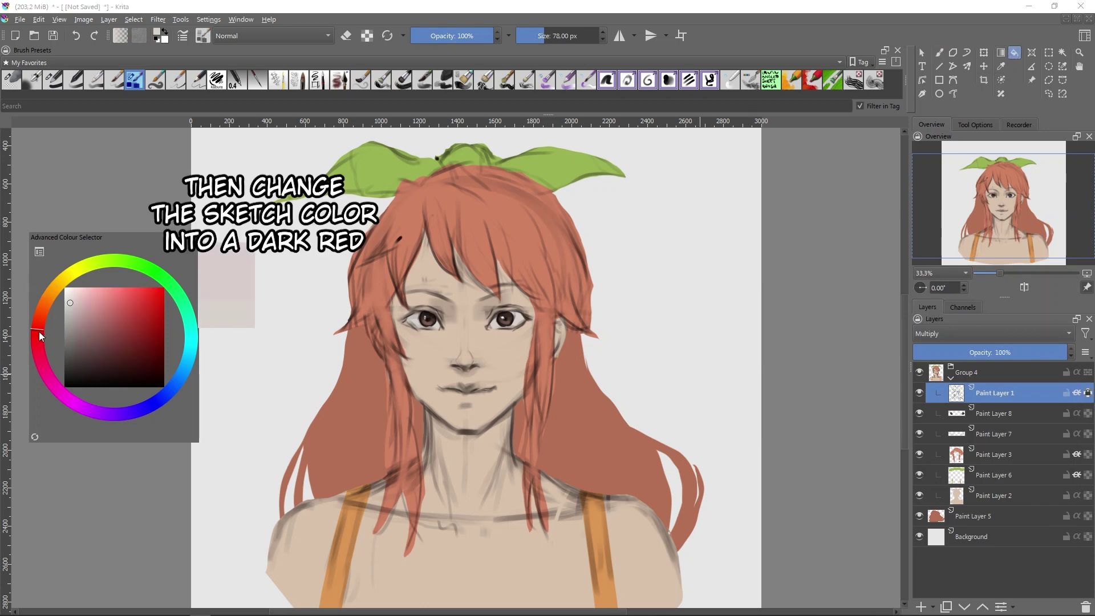
left_click(143, 361)
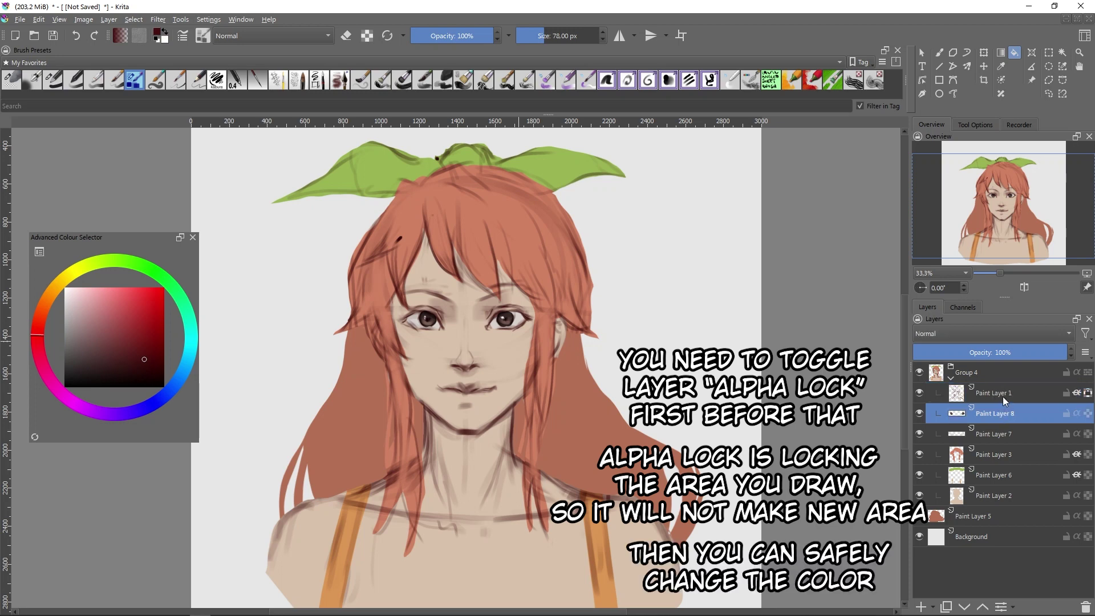
- Duplicate the sketch and group the copy with hair layer Paint Layer 5 into Group 9
key("ctrl+j")
left_click_drag(1010, 393, 1008, 526)
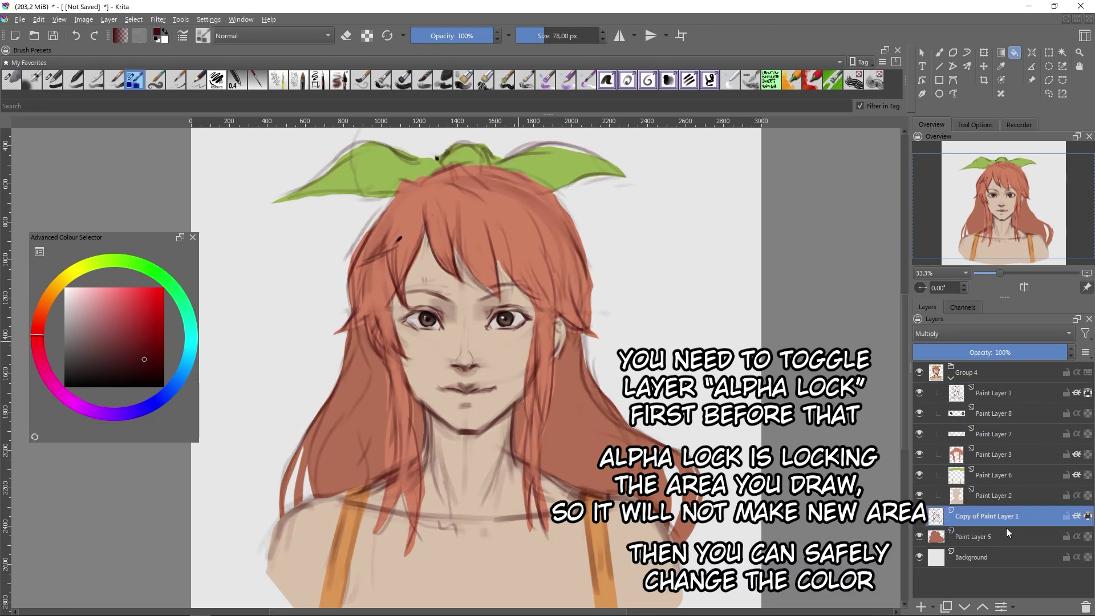
left_click(1005, 528, "ctrl")
key("ctrl+g")
left_click(1054, 515)
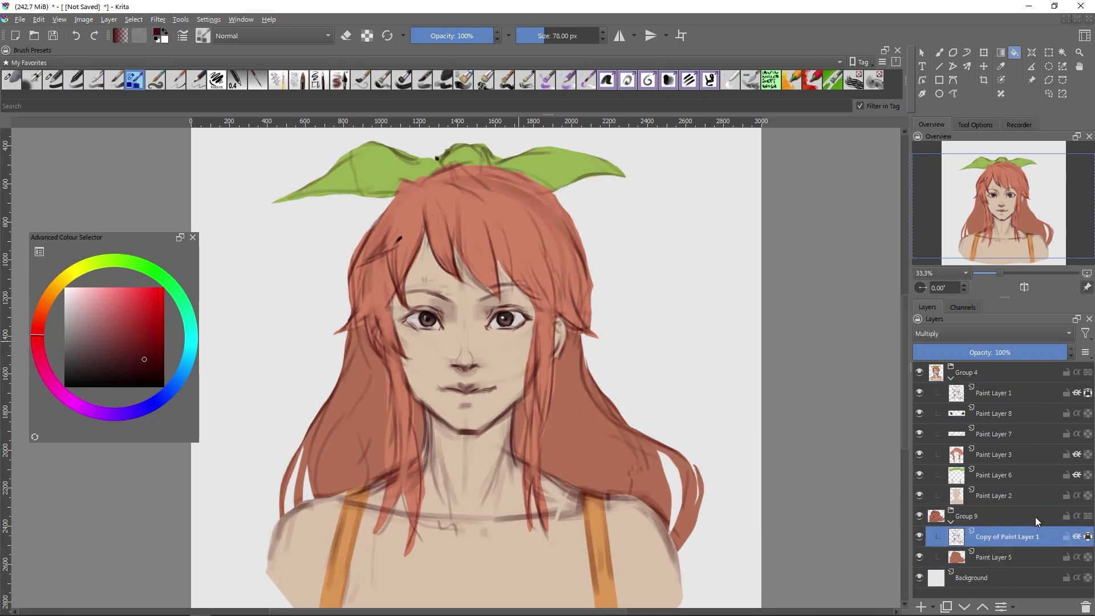
left_click(1004, 391)
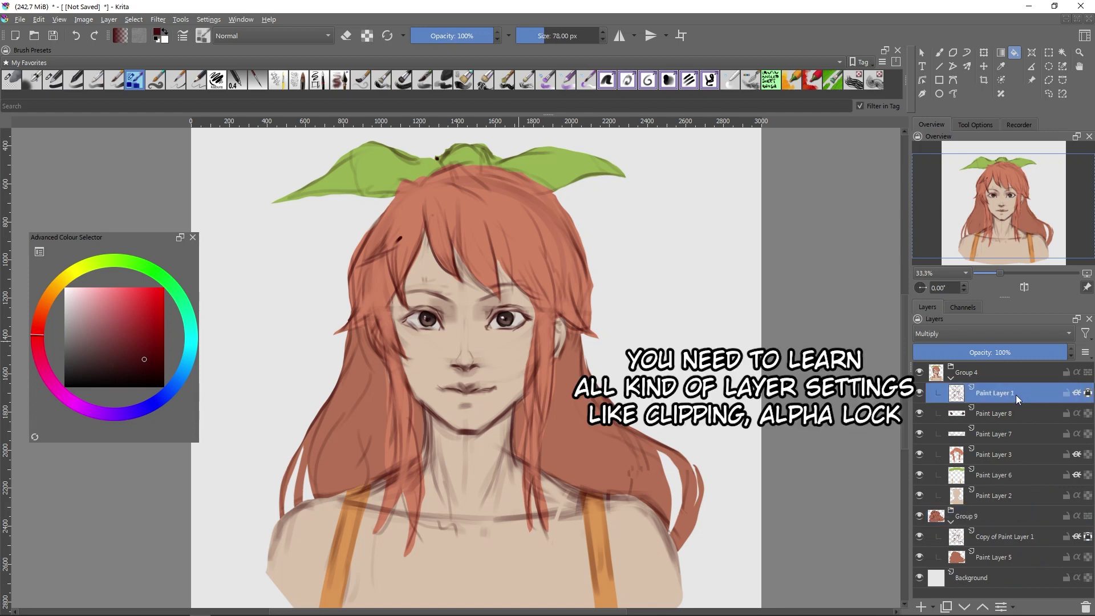
left_click(1004, 495)
mouse_move(993, 556)
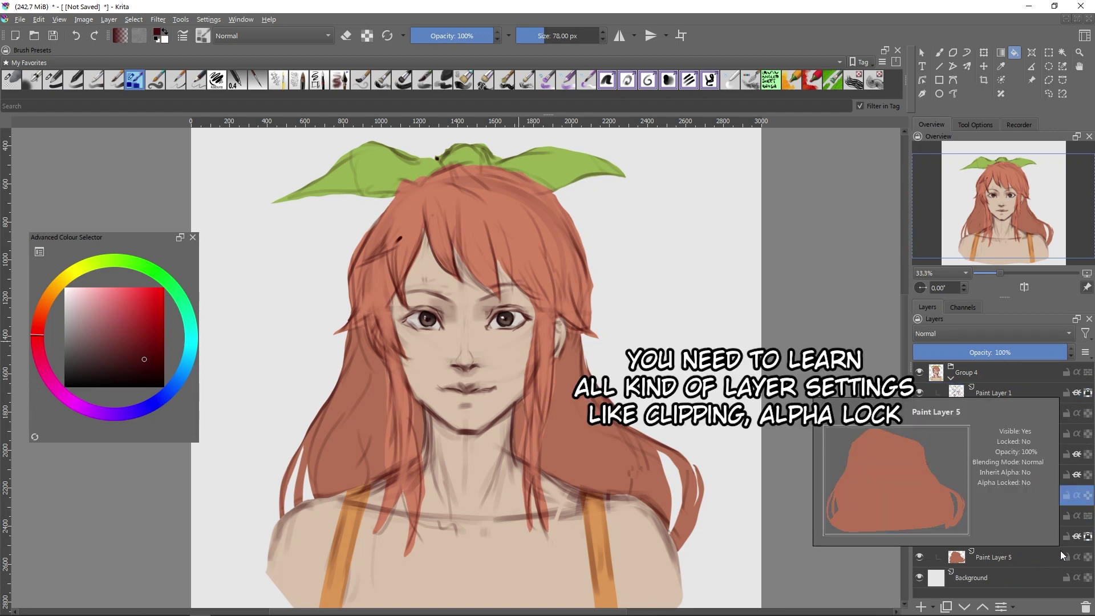
key("minus")
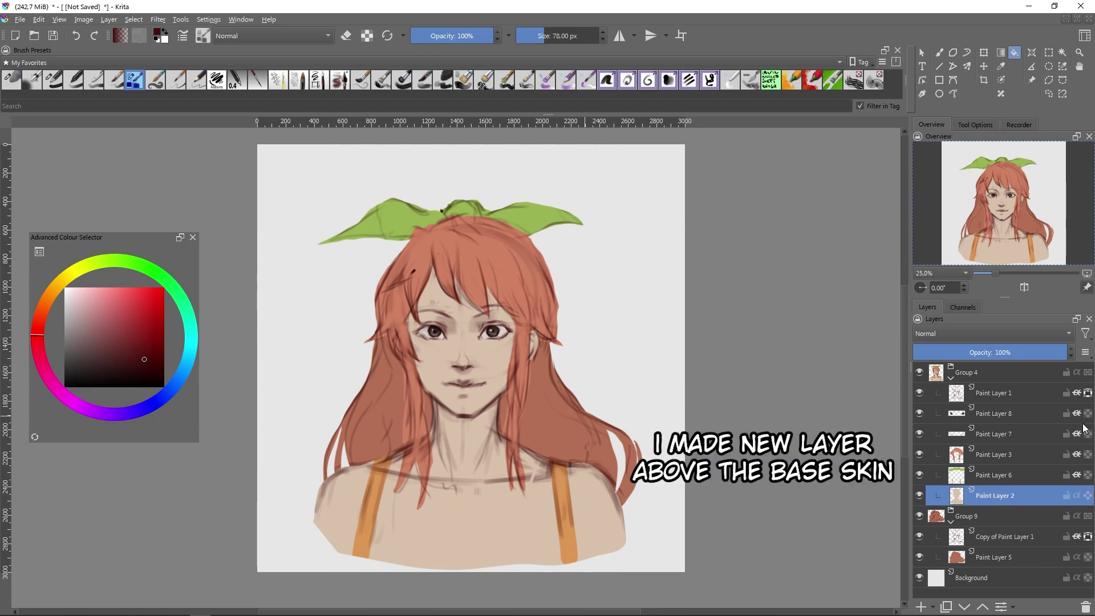
- Add a layer above the base skin and pick a darker, redder skin tone with the soft airbrush
left_click(922, 604)
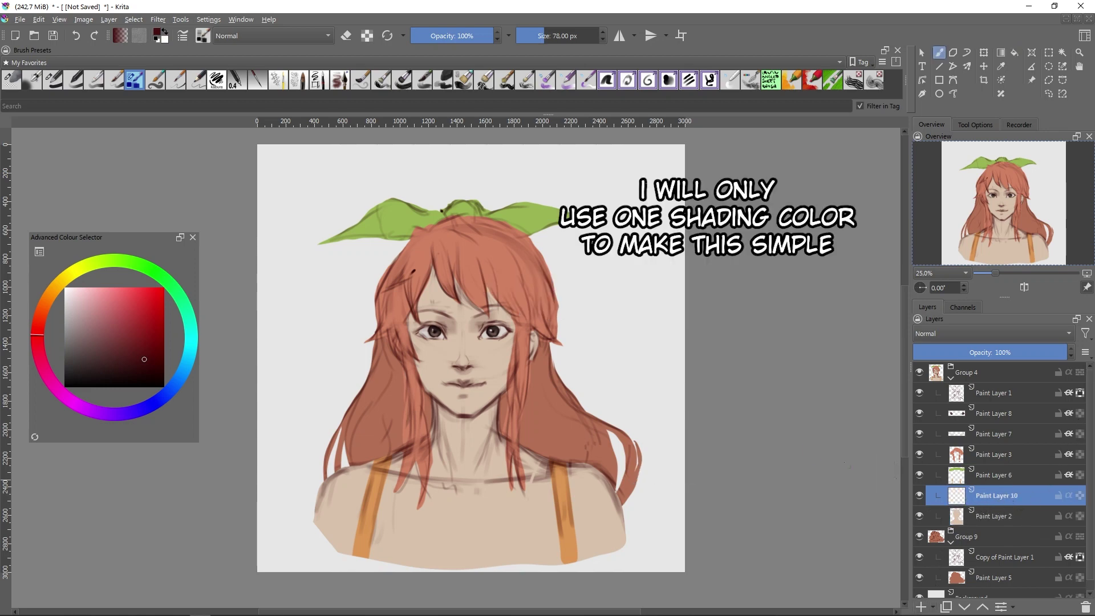
left_click(29, 81)
left_click(439, 337, "ctrl")
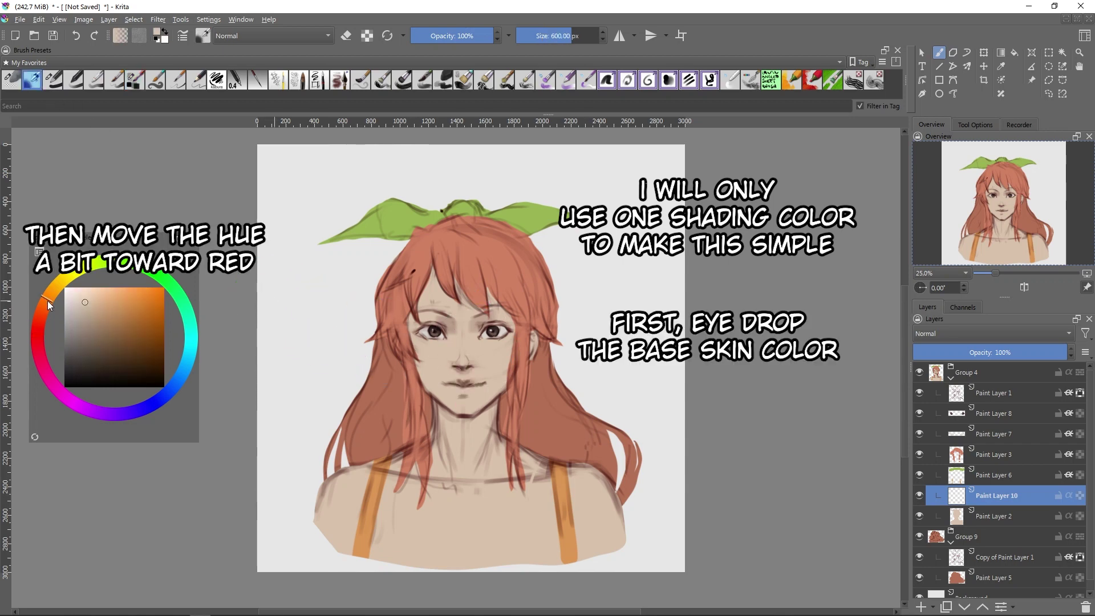
left_click_drag(47, 300, 46, 307)
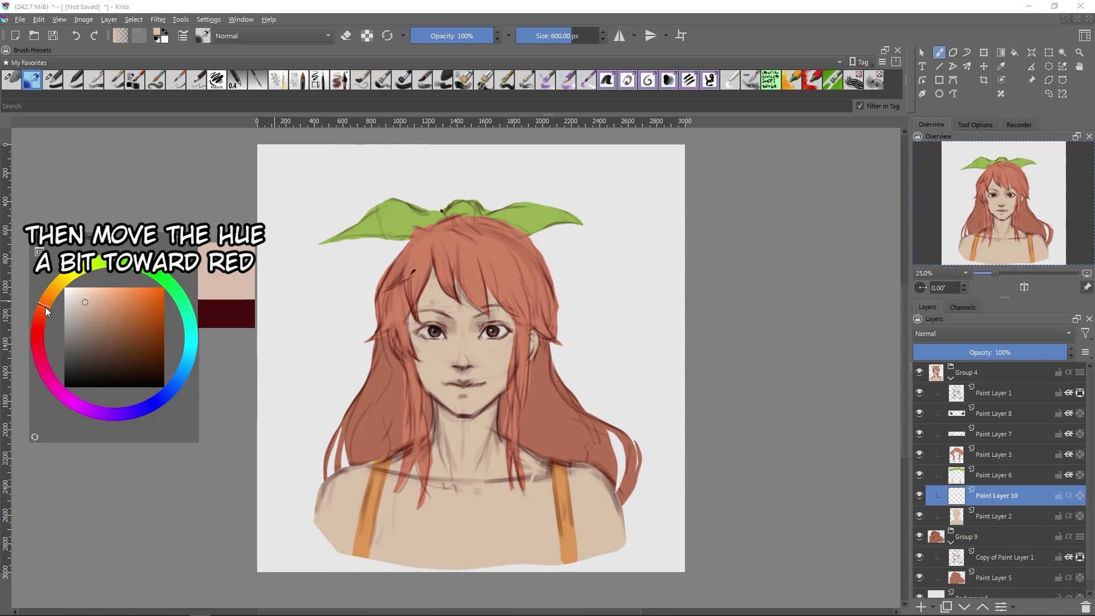
left_click(104, 315)
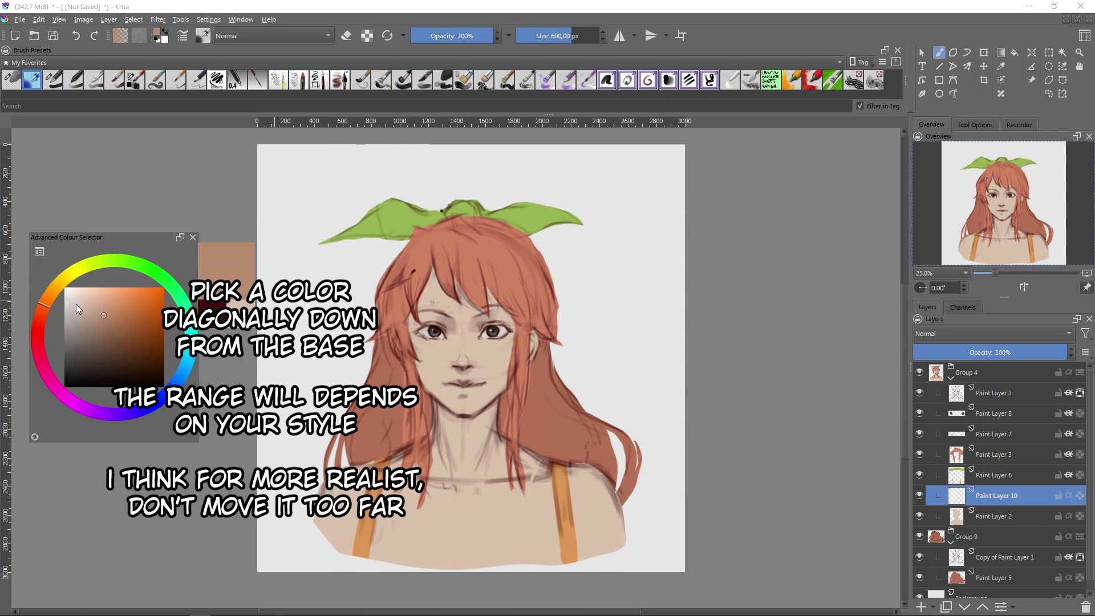
left_click(84, 306)
left_click(85, 306)
left_click(102, 316)
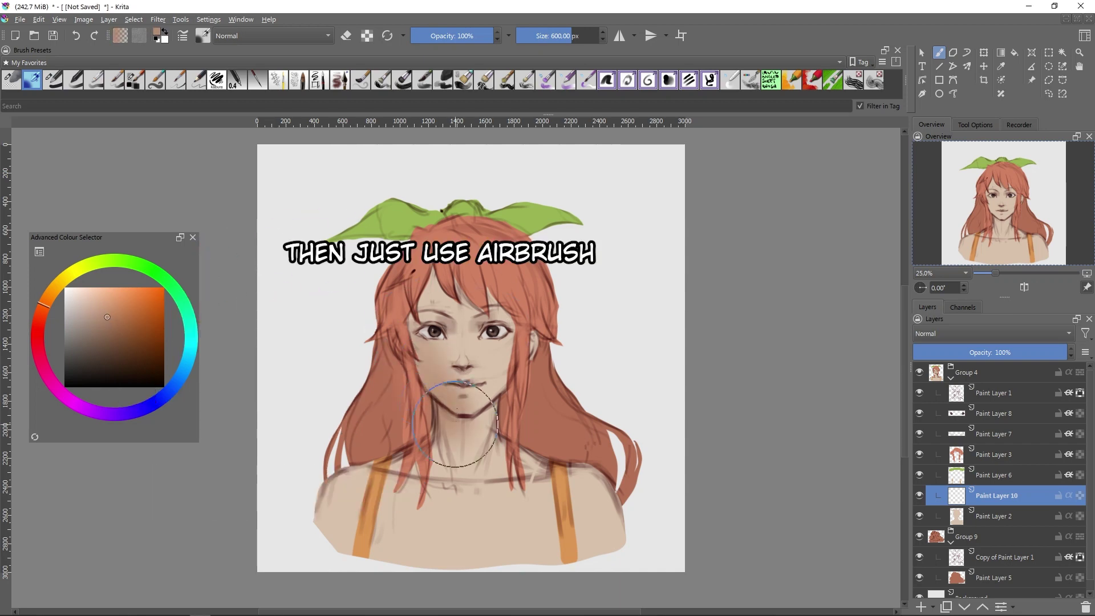
left_click(47, 307)
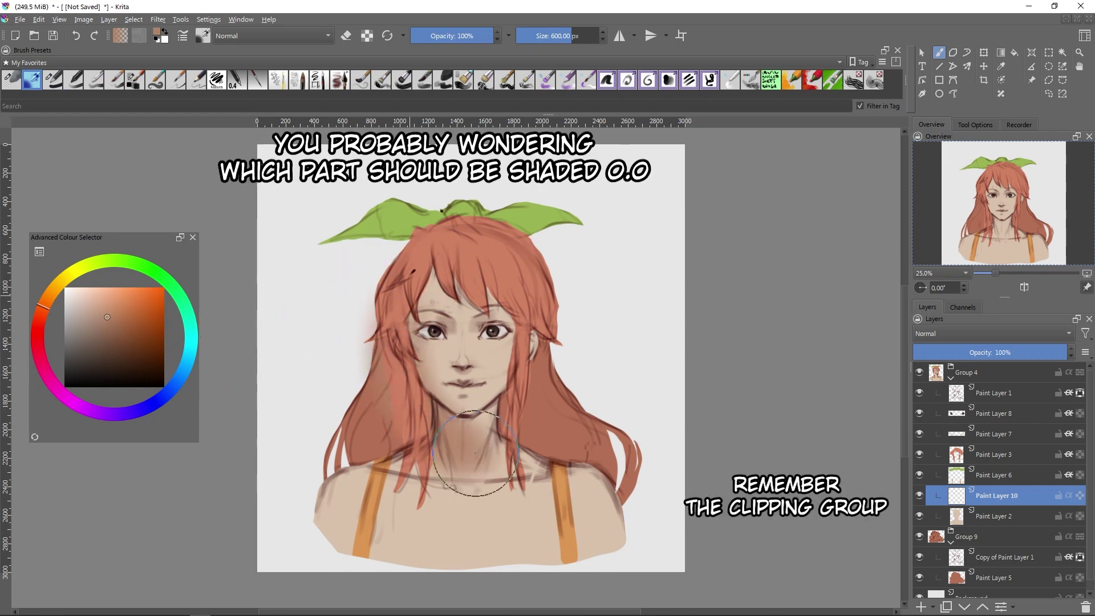
- Airbrush soft shading across the neck, chest and around the nose and chin
left_click_drag(450, 456, 473, 451)
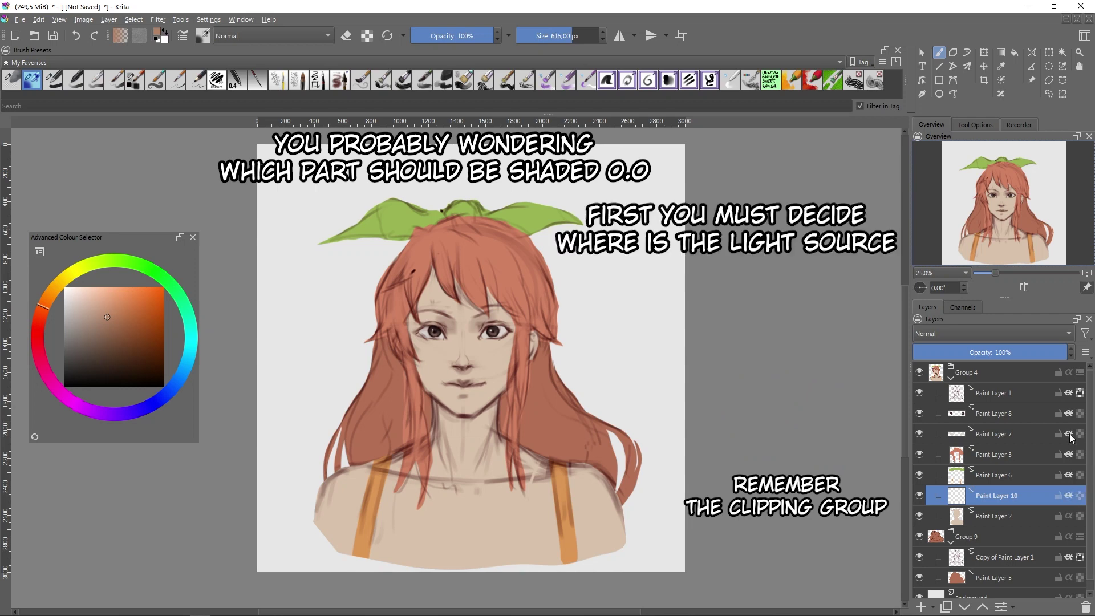
key("bracketright")
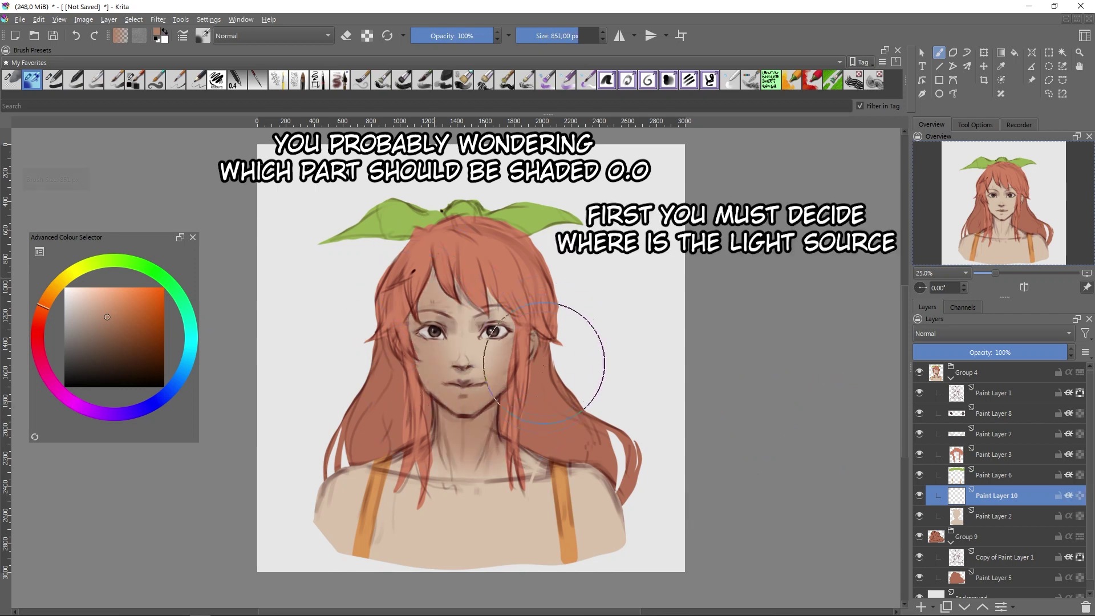
left_click_drag(496, 479, 433, 484)
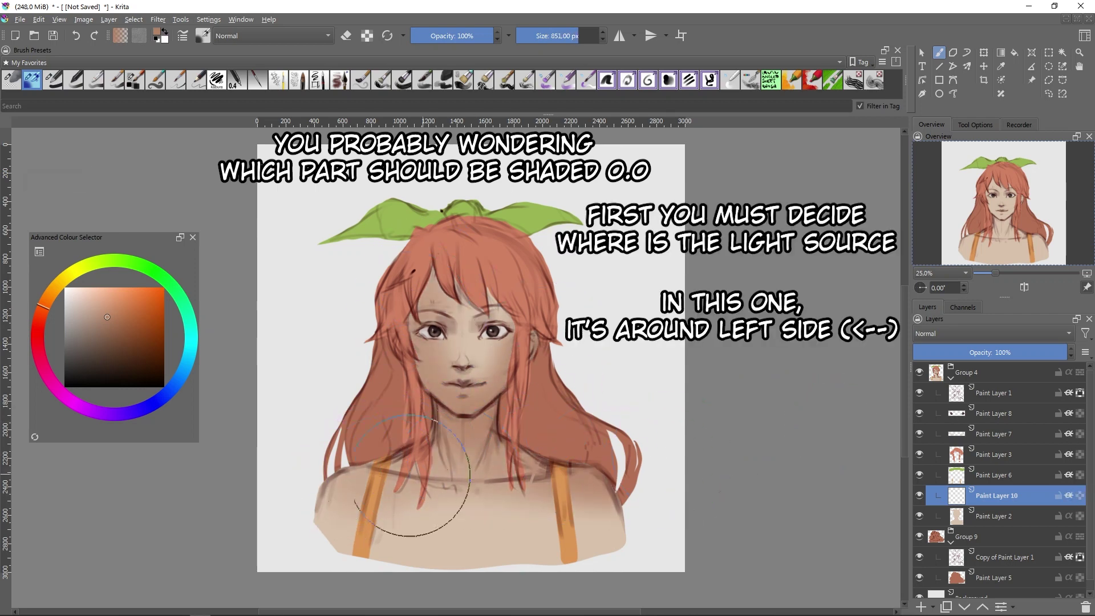
key("bracketleft")
key("bracketleft")
key("bracketleft")
key("bracketleft")
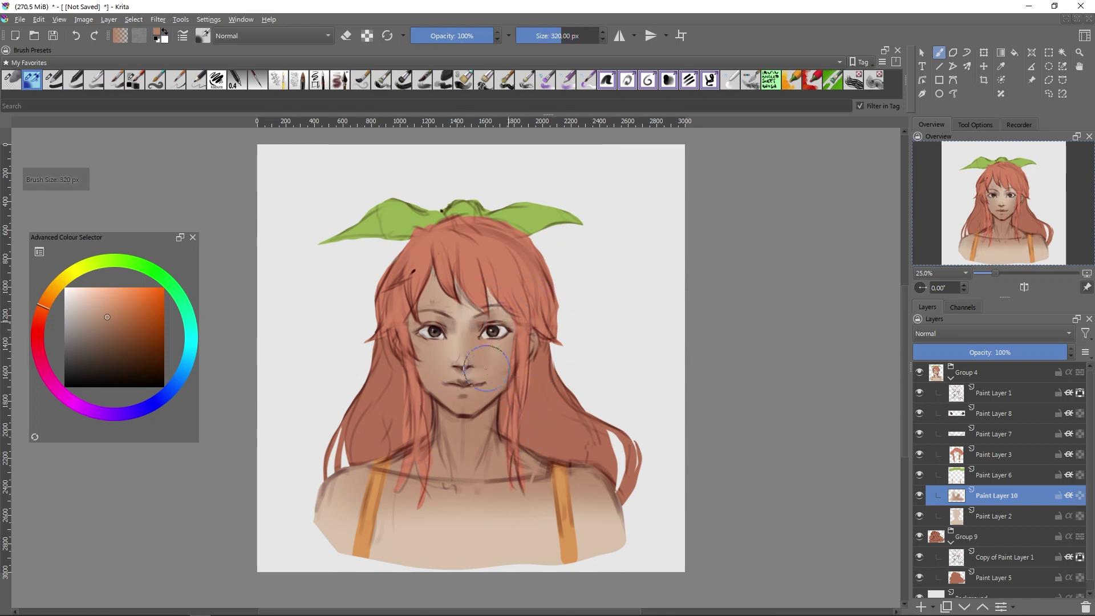
key("bracketright")
key("bracketright")
key("bracketright")
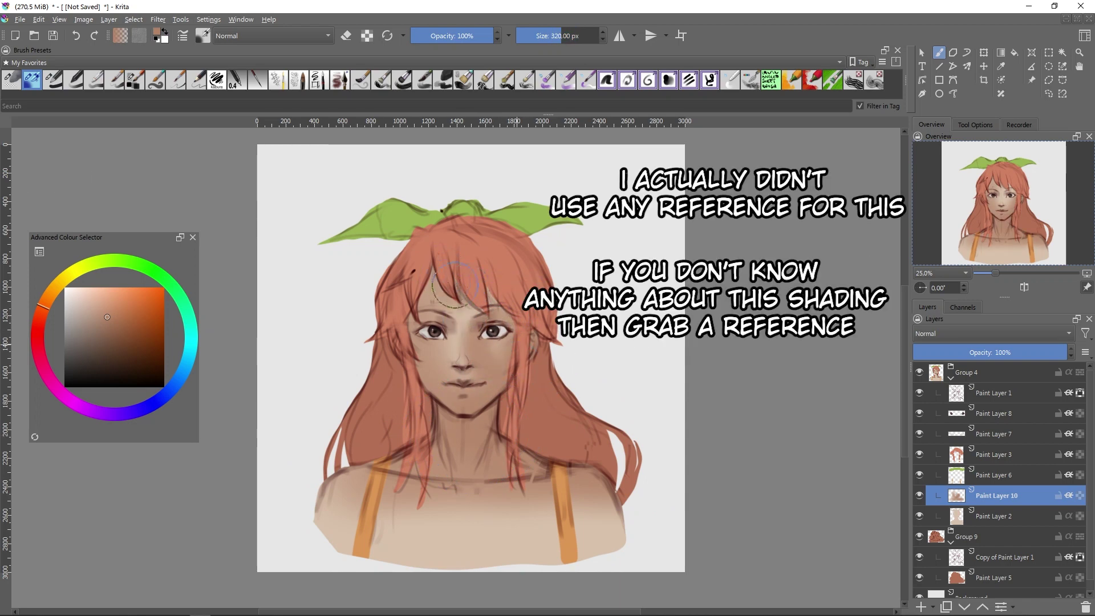
left_click_drag(453, 357, 445, 356)
key("e")
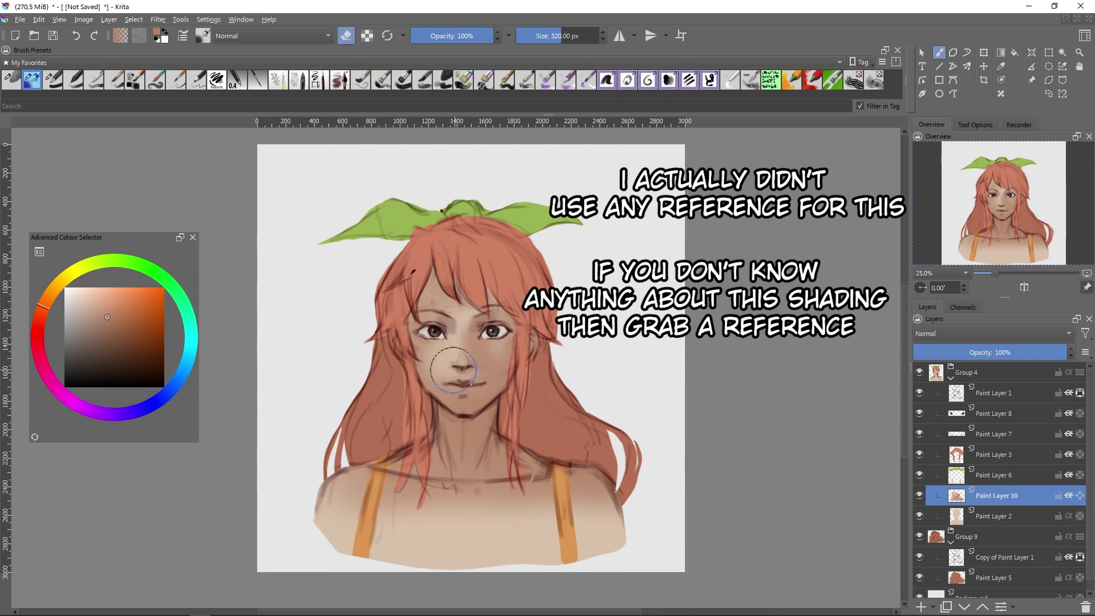
key("bracketleft")
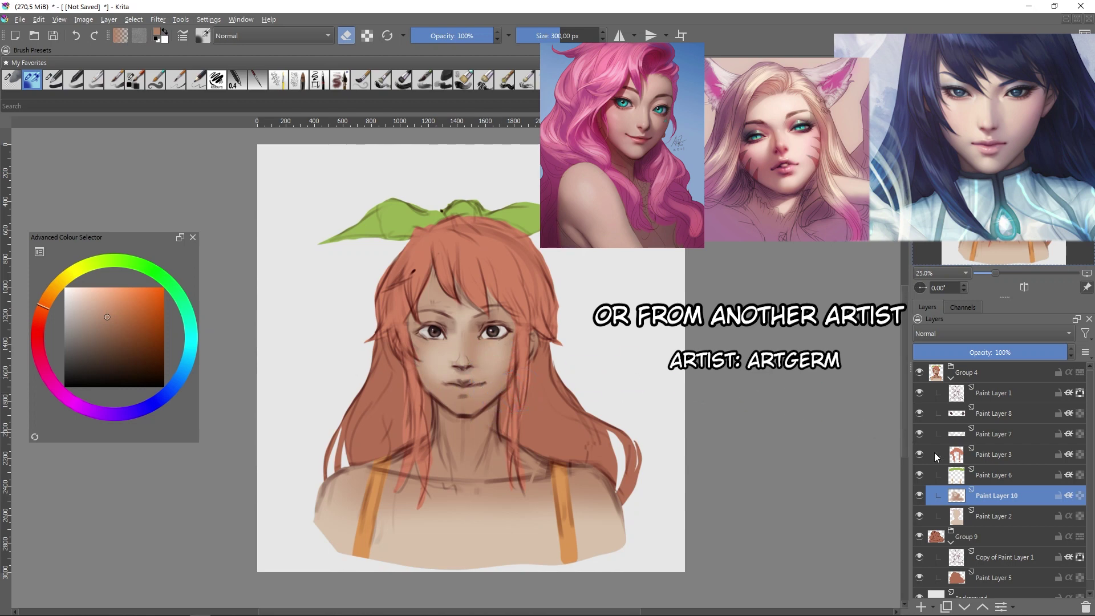
key("e")
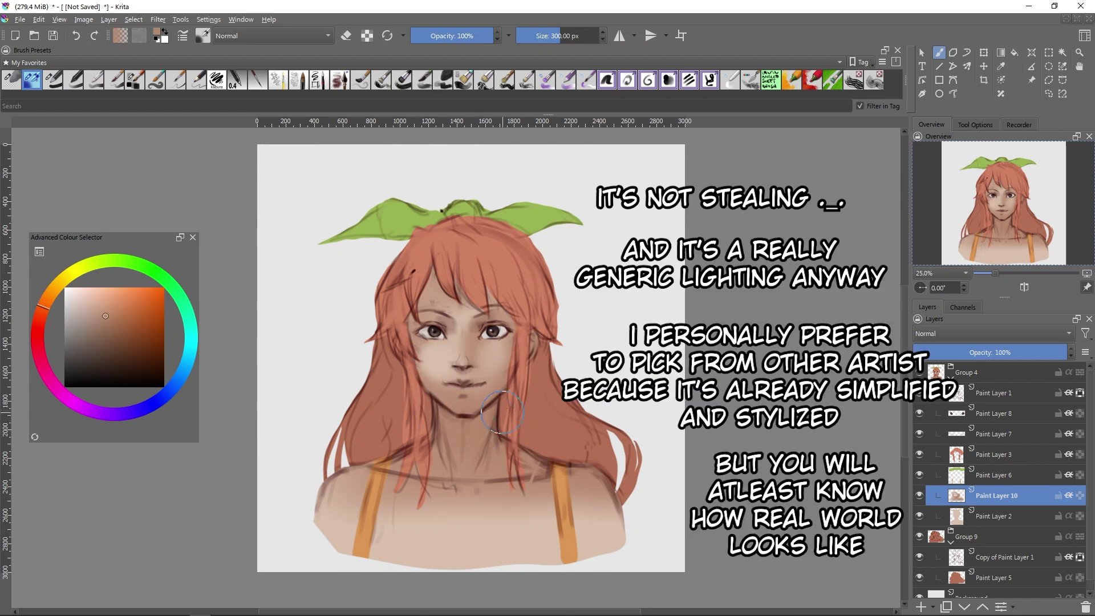
key("bracketright")
key("bracketleft")
key("bracketleft")
key("bracketleft")
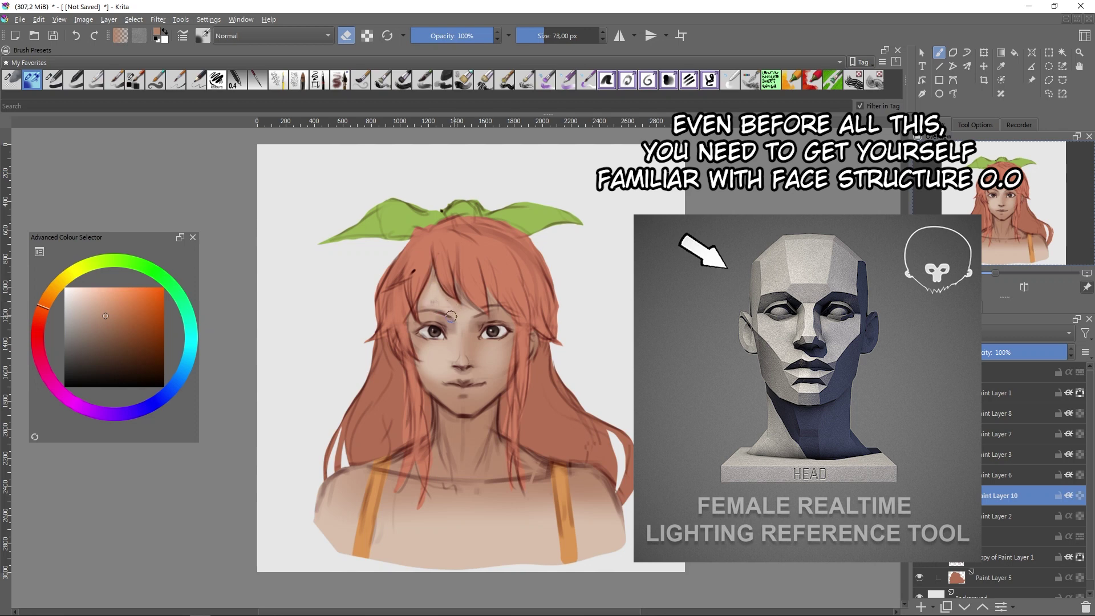
key("e")
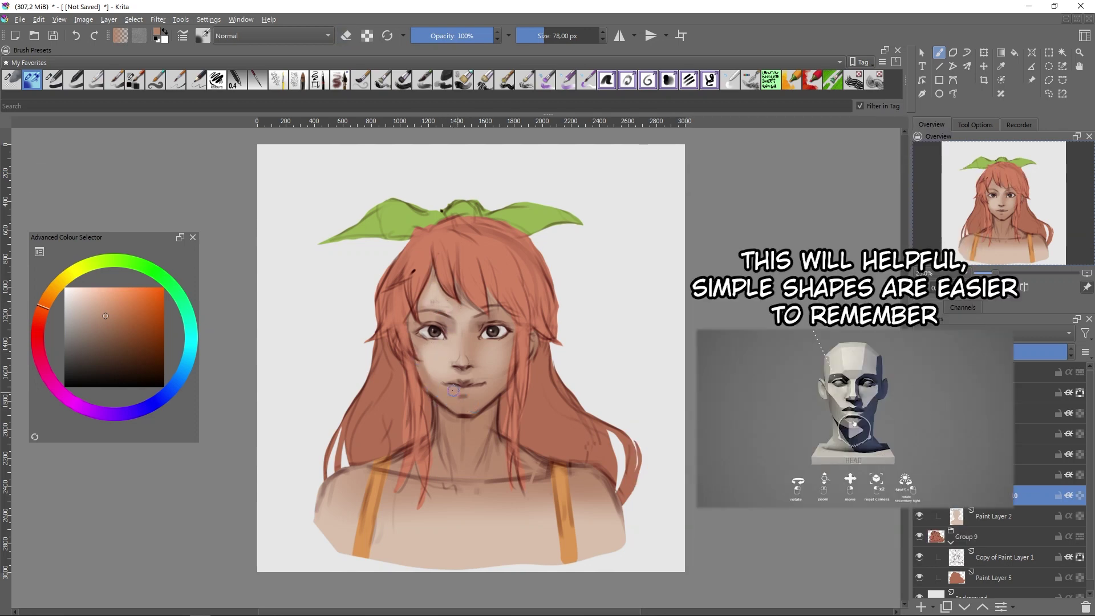
key("e")
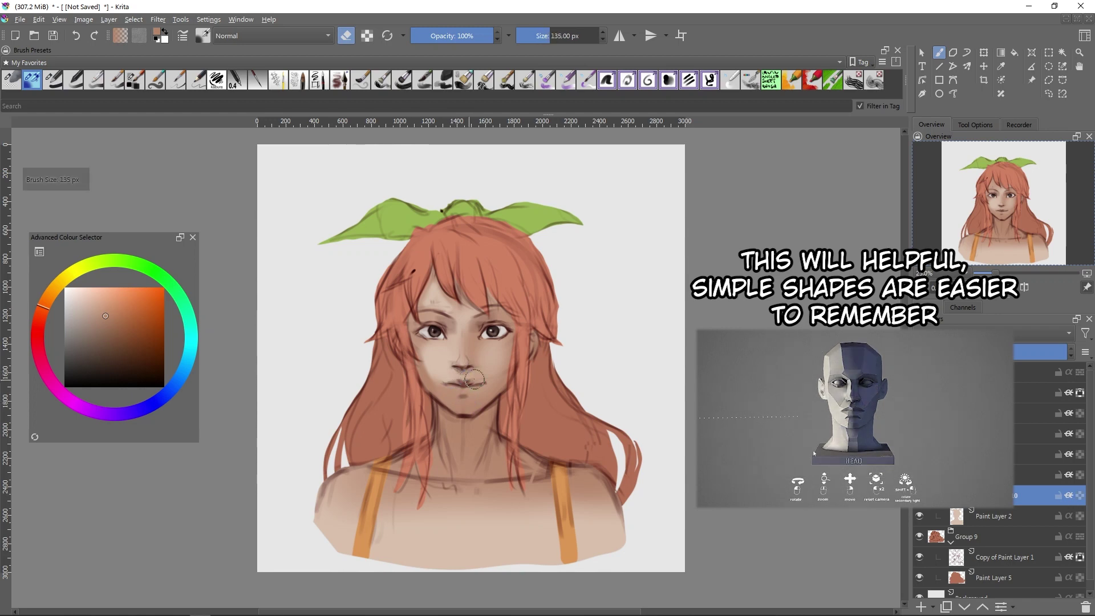
key("bracketleft")
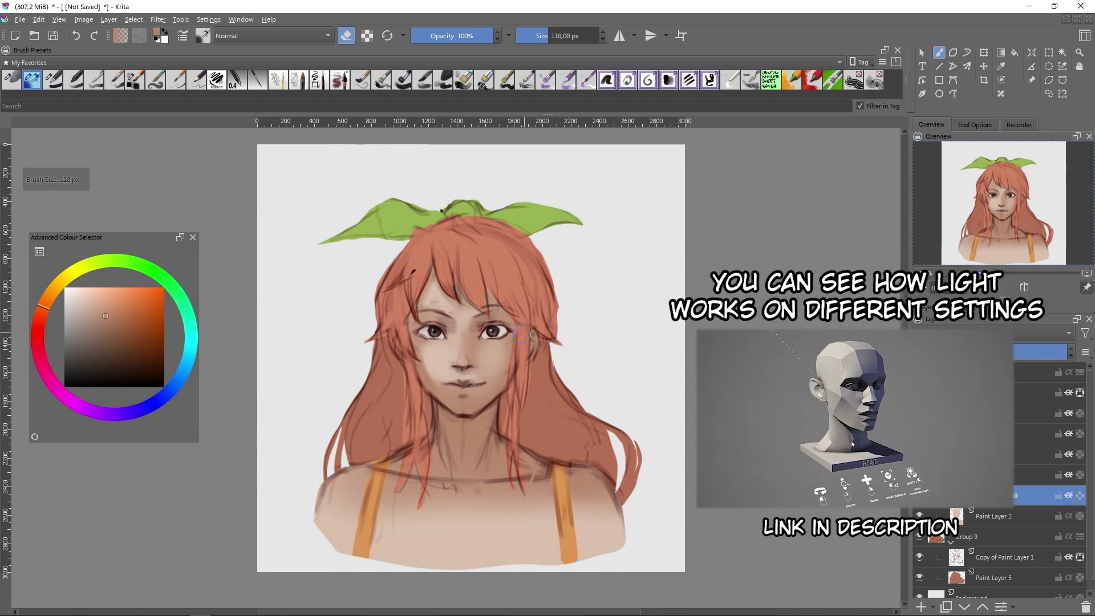
key("bracketleft")
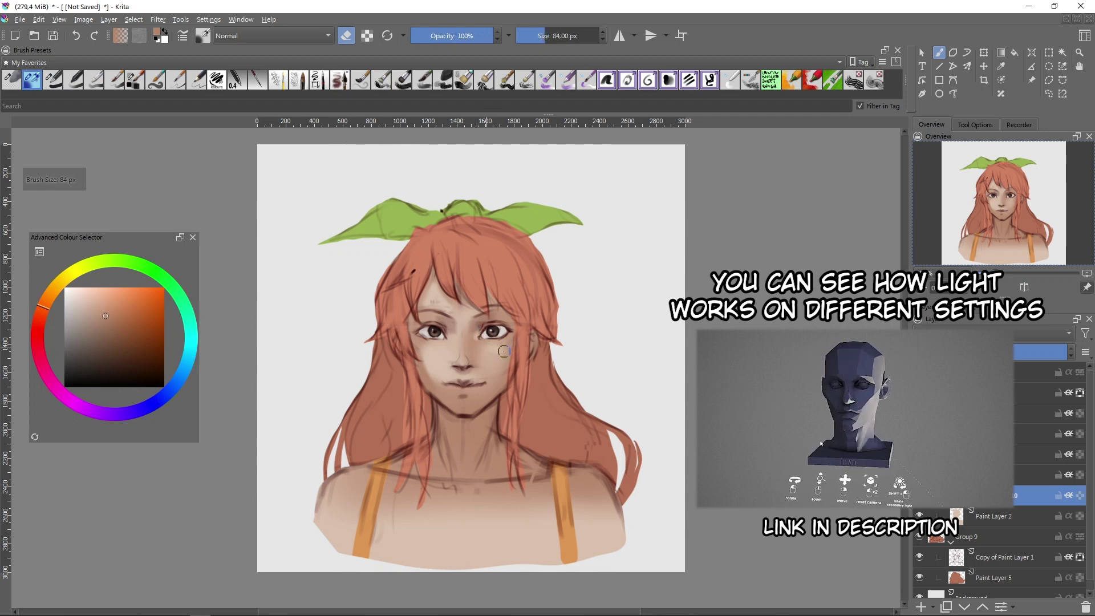
key("bracketright")
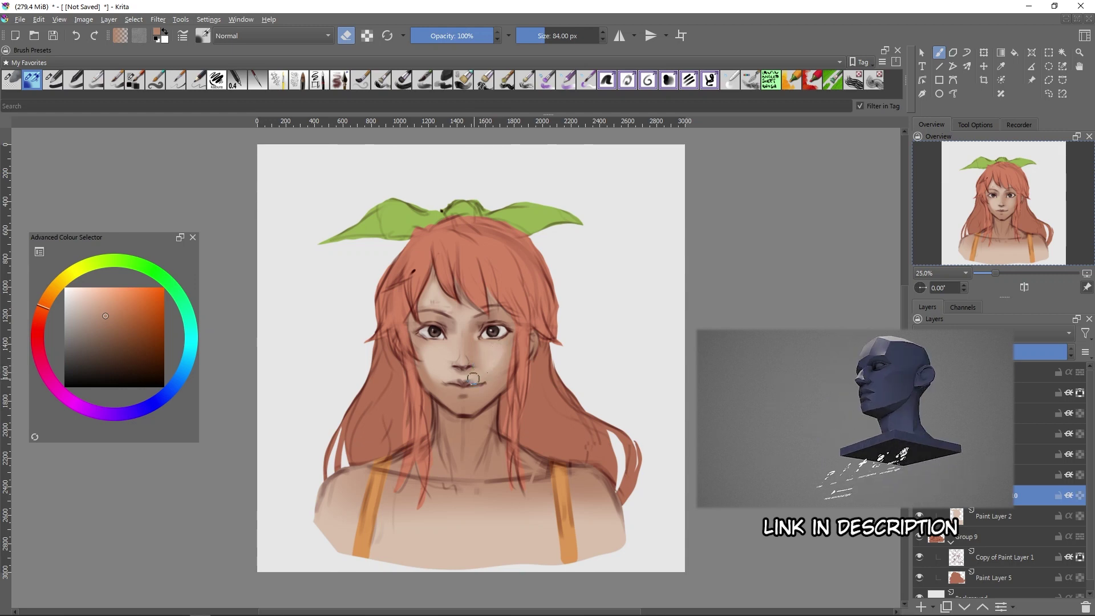
key("bracketright")
key("bracketright")
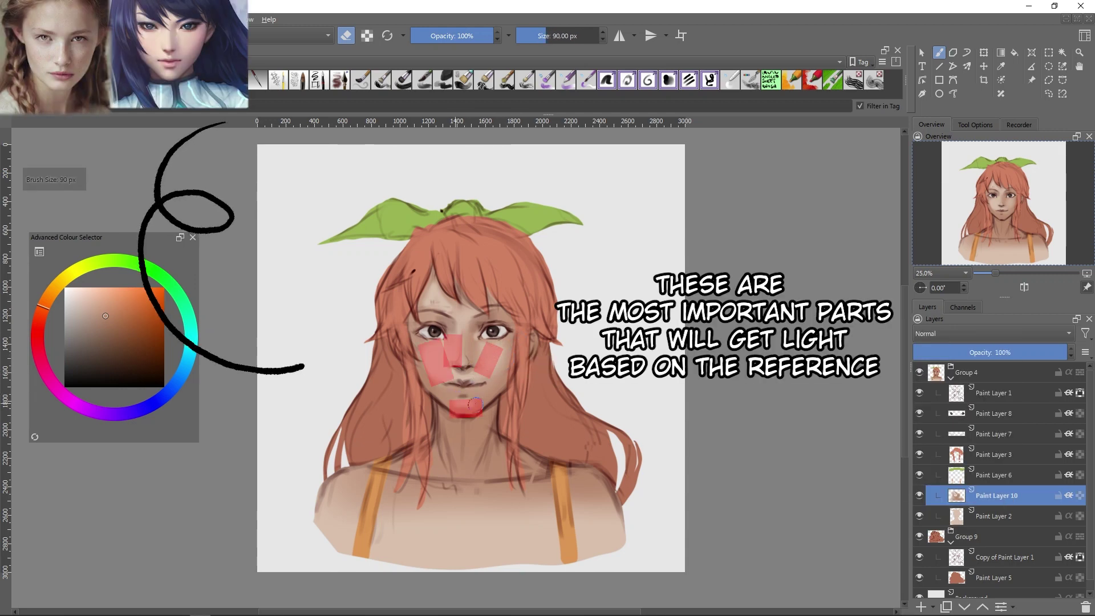
- Resize the brush and softly erase part of the neck shading to lighten it
key("bracketleft")
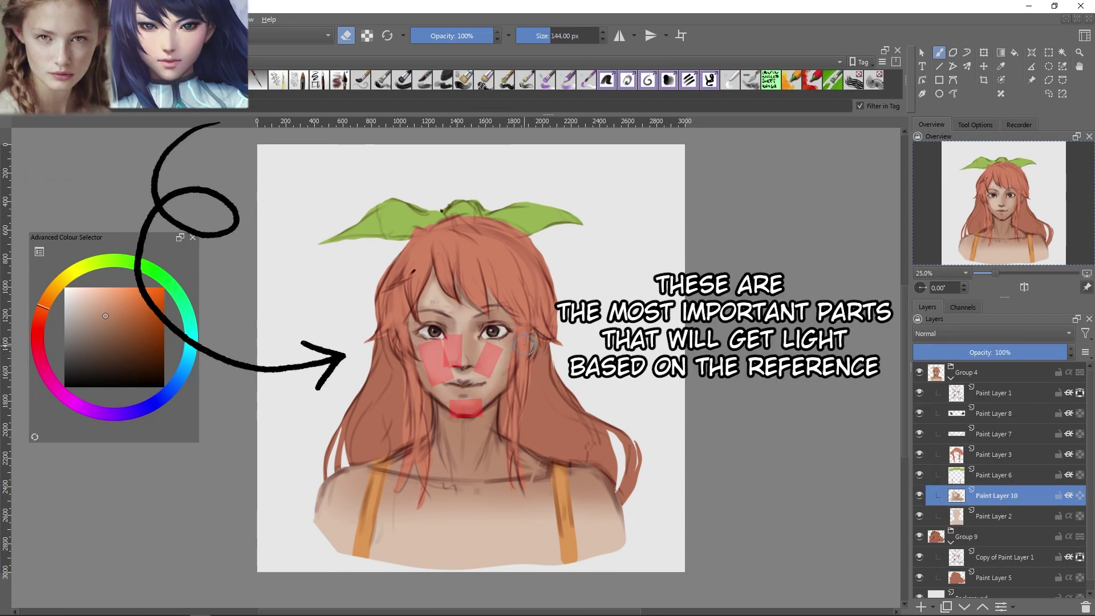
key("bracketleft")
key("bracketleft")
key("bracketleft")
key("e")
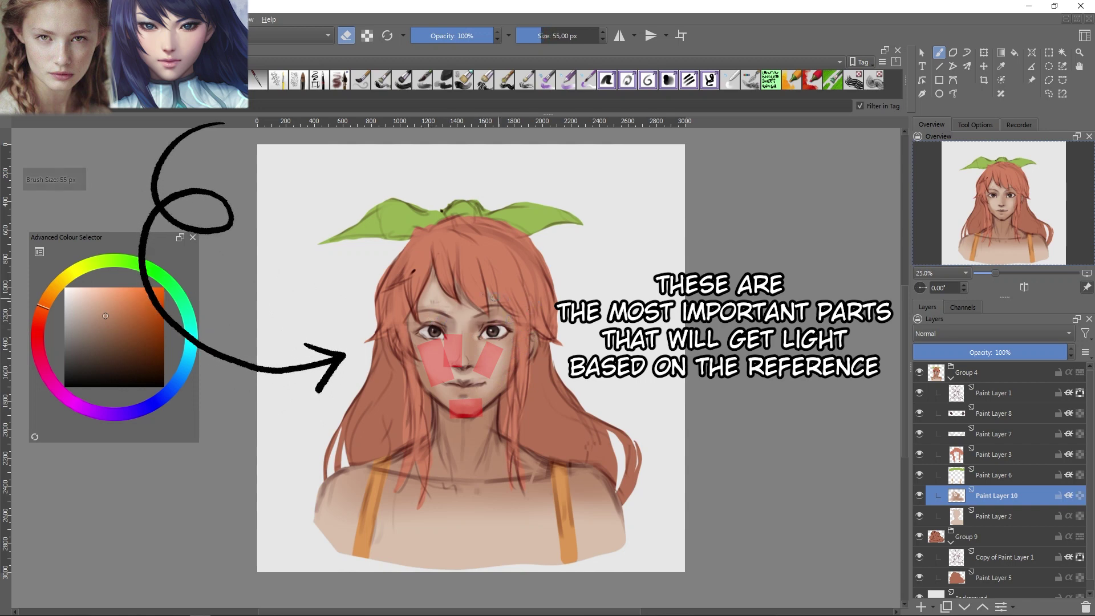
key("bracketright")
key("e")
key("bracketright")
key("bracketright")
key("bracketright")
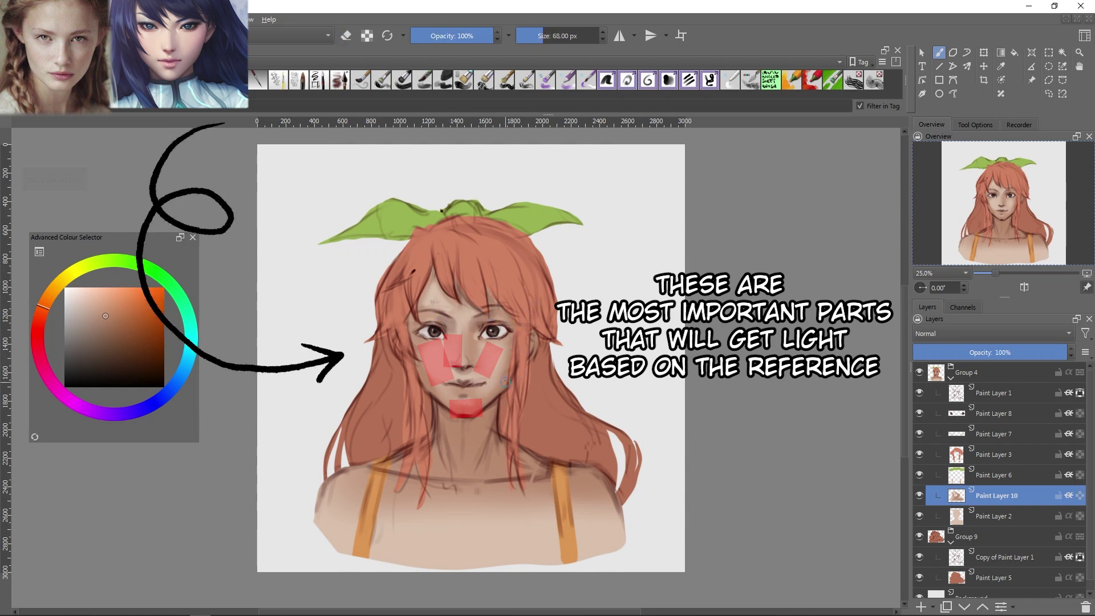
mouse_move(458, 481)
left_mouse_down()
mouse_move(446, 426)
mouse_move(457, 465)
left_mouse_up()
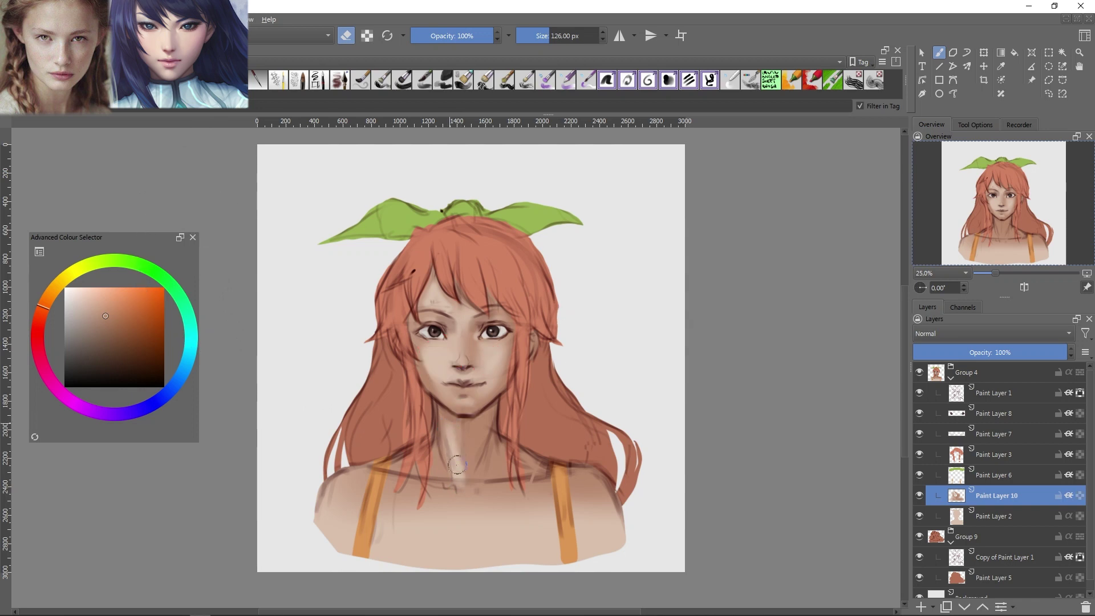
key("bracketright")
key("bracketright")
key("bracketright")
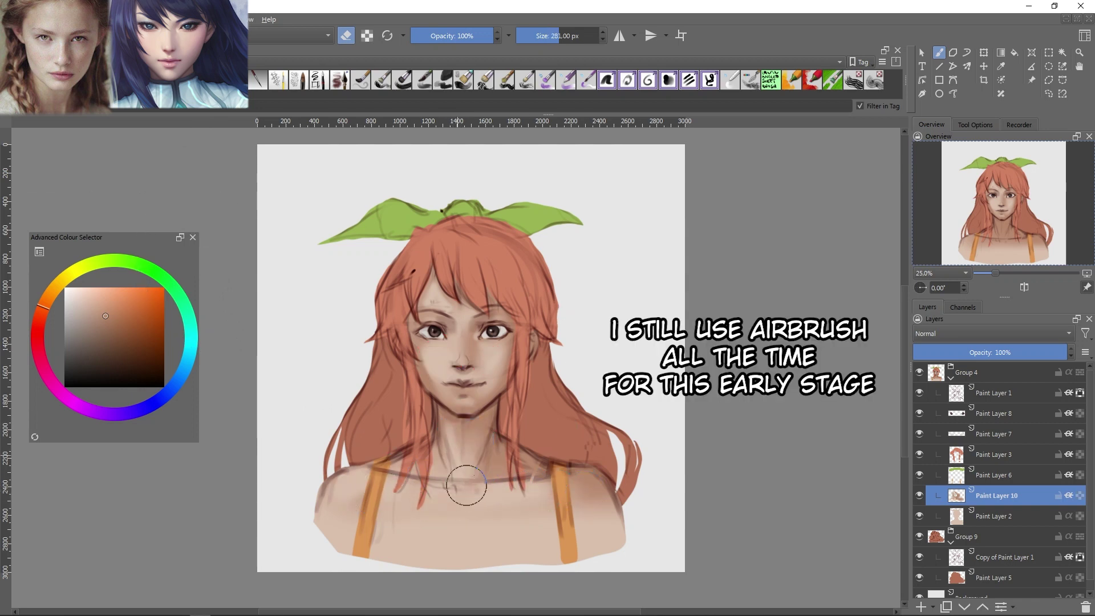
key("e")
- Sample darker and lighter skin tones from face and chin, then paint darker shading on the neck
left_click(124, 335)
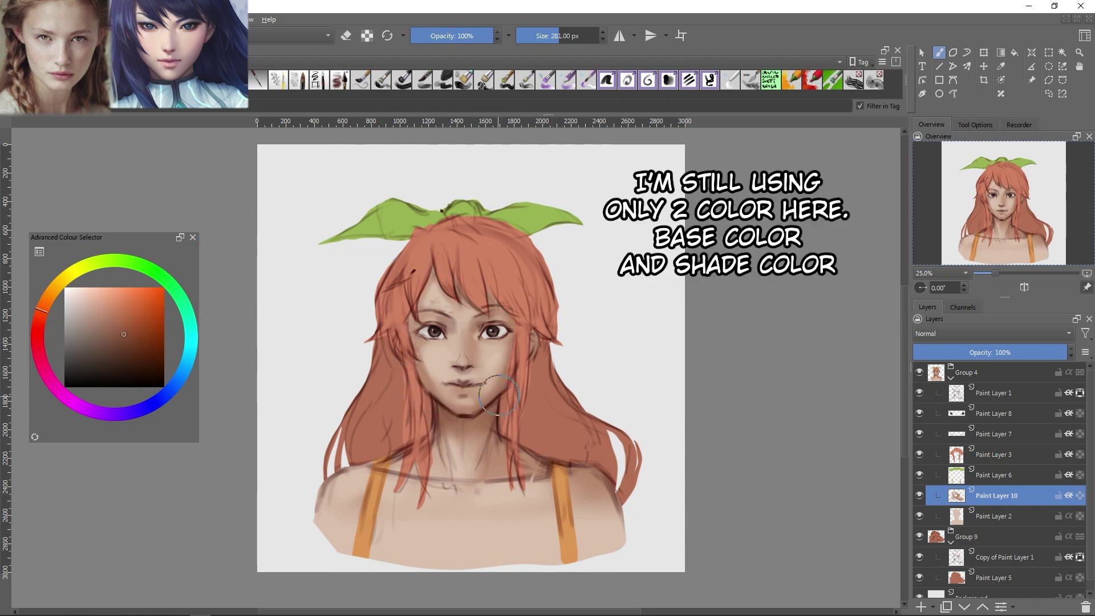
key("bracketleft")
key("bracketleft")
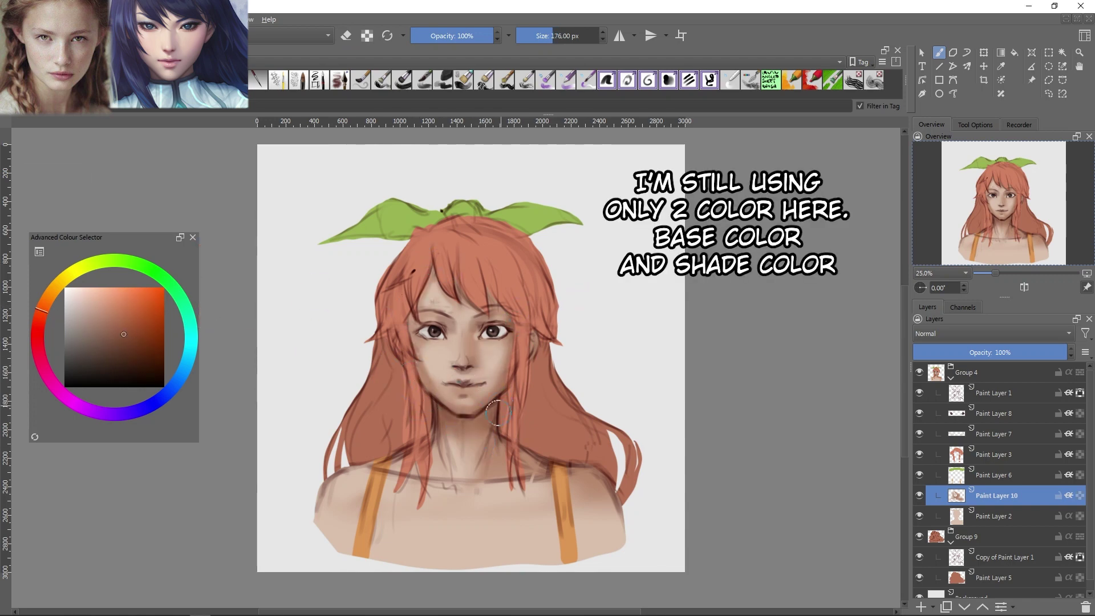
left_click(430, 342, "ctrl")
key("bracketleft")
key("bracketleft")
key("bracketleft")
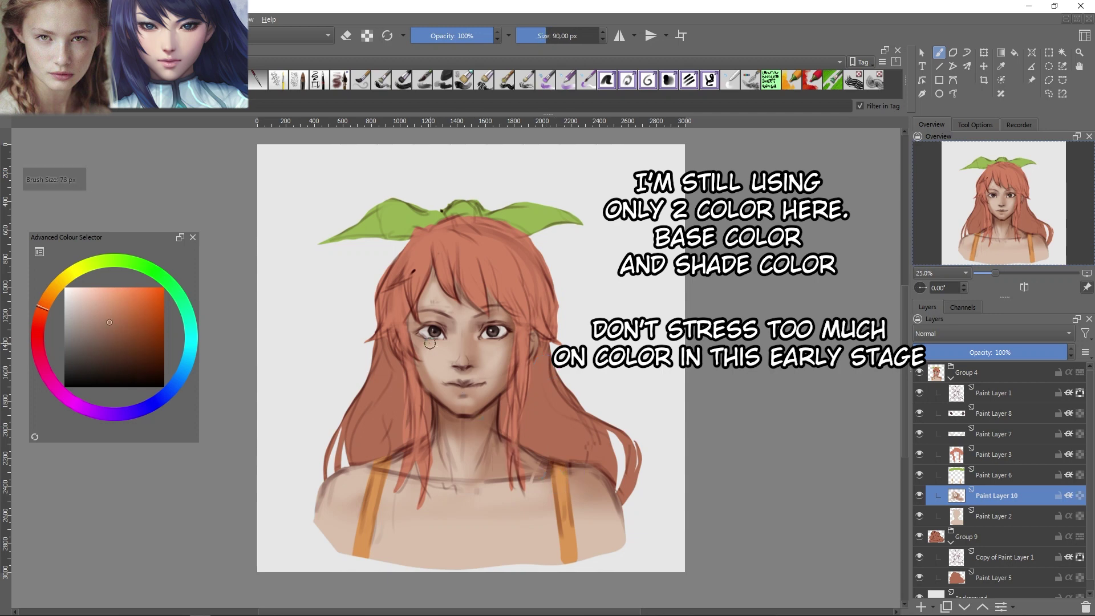
key("bracketleft")
left_click(443, 359, "ctrl")
left_click_drag(442, 344, 448, 391)
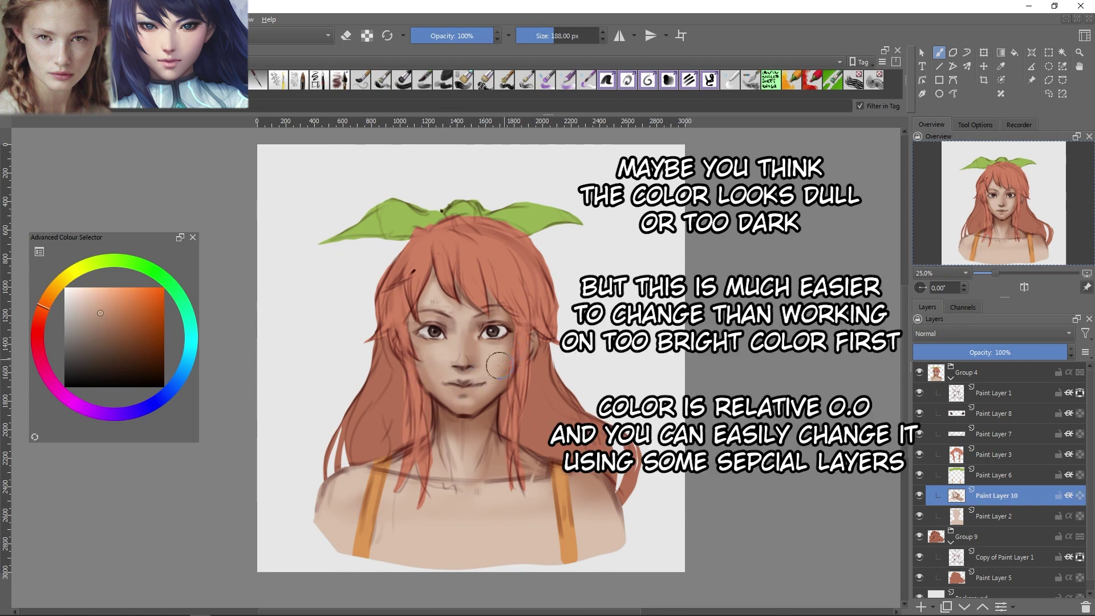
key("slash")
left_click(472, 395, "ctrl")
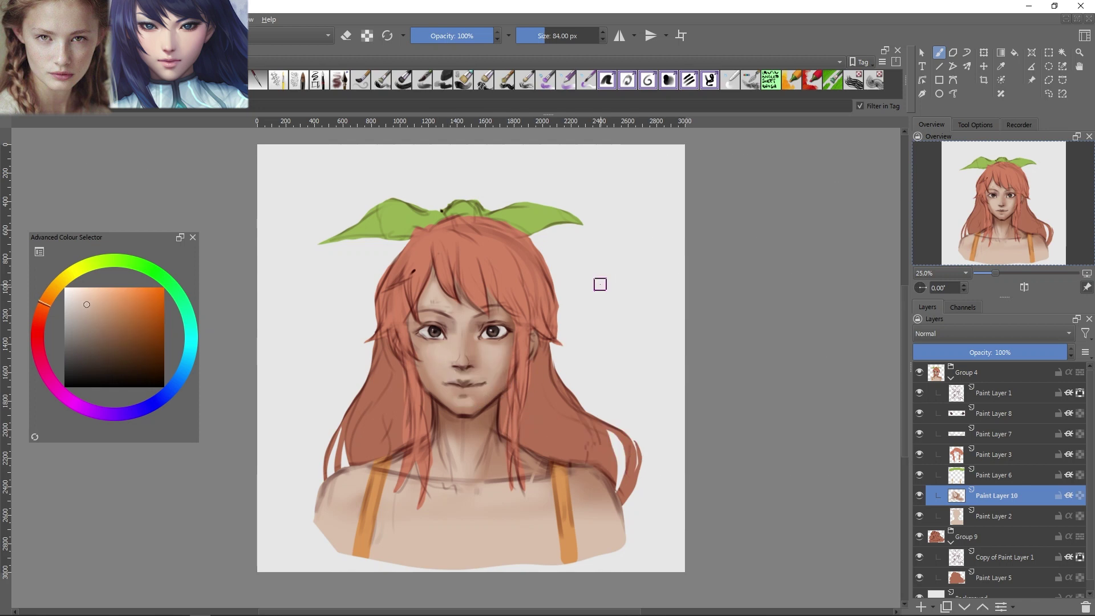
key("minus")
left_click(474, 406, "ctrl")
left_click_drag(476, 401, 459, 437)
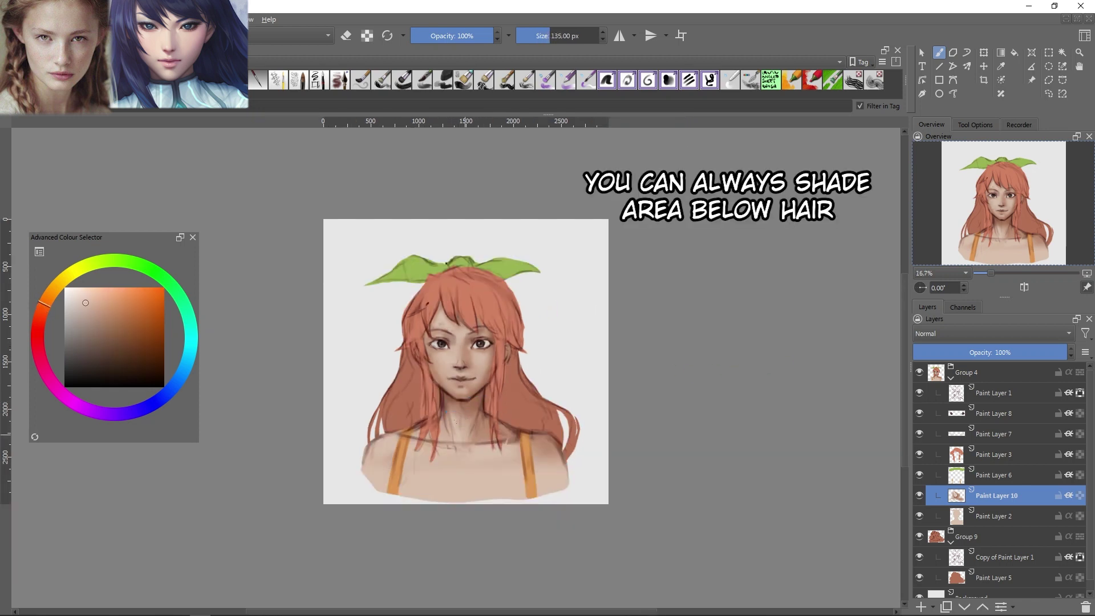
- Sample further light and dark skin tones from the face and jaw
key("plus")
left_click(505, 456, "ctrl")
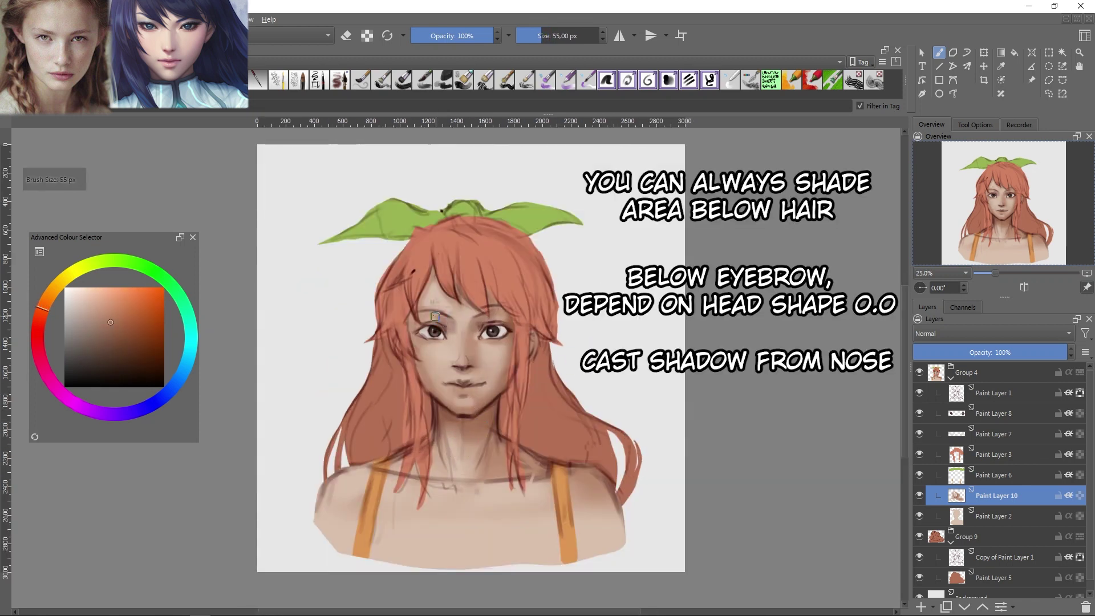
left_click(447, 385, "ctrl")
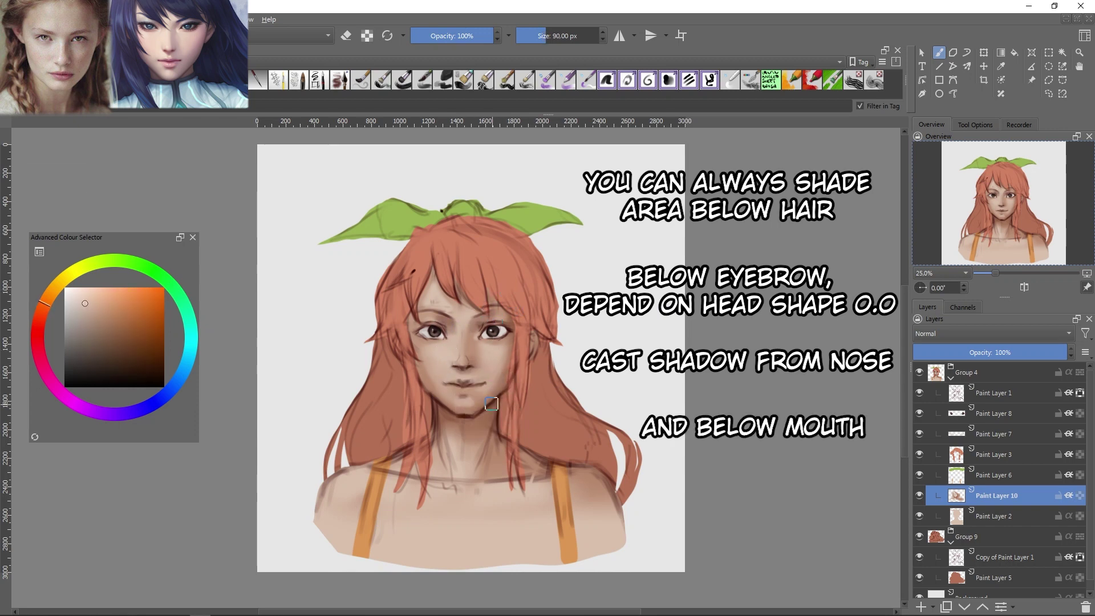
left_click(493, 432, "ctrl")
left_click(479, 394, "ctrl")
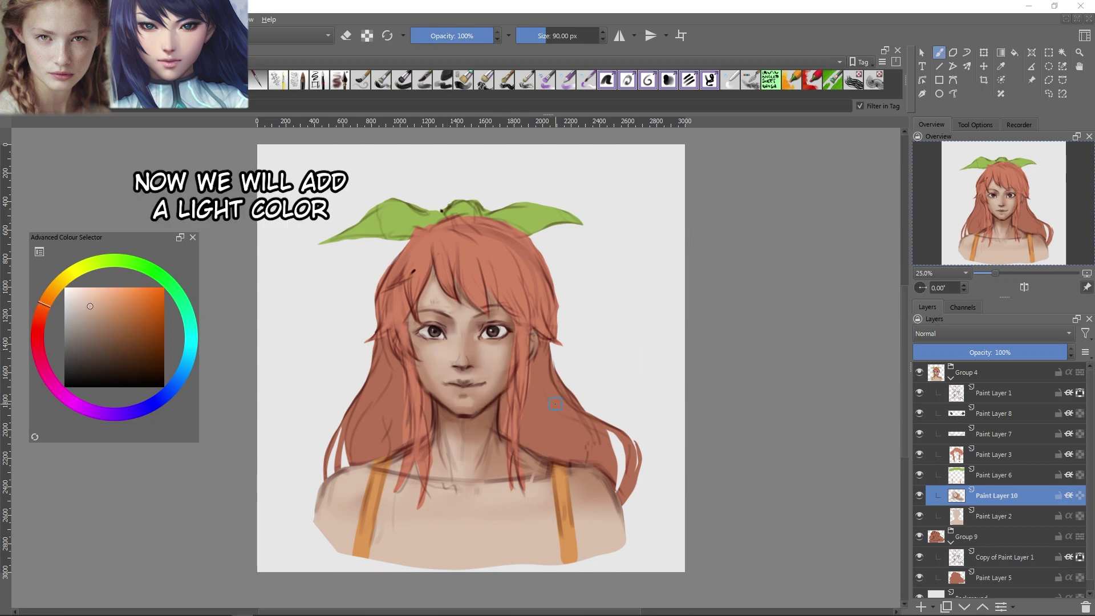
- Sample the base skin colour, lighten it for highlights and resize the brush
left_click(443, 349, "ctrl")
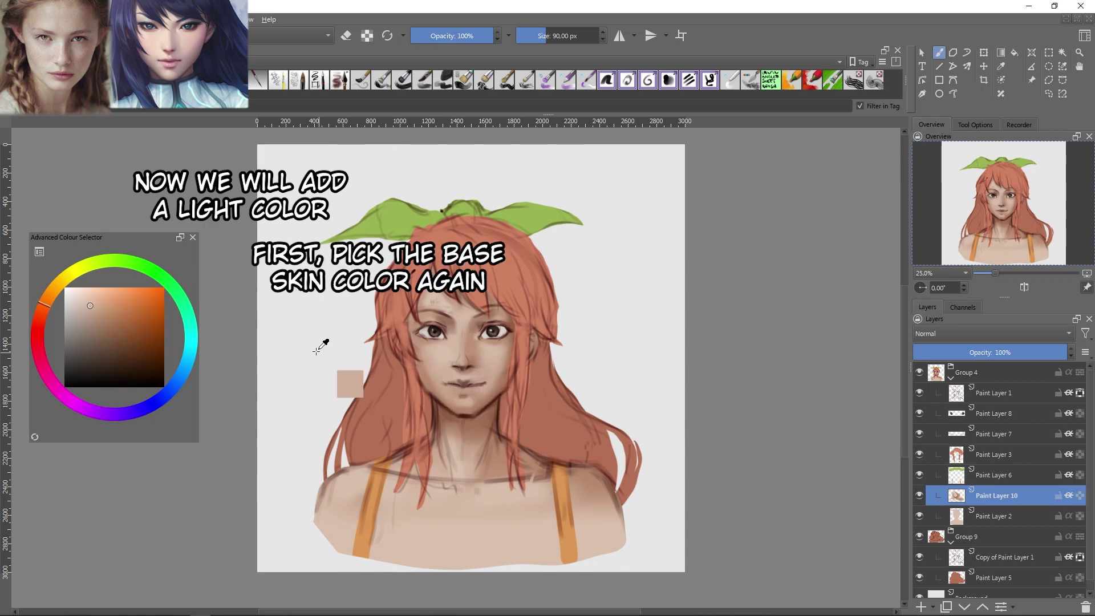
mouse_move(450, 351)
left_mouse_down()
mouse_move(440, 352)
mouse_move(491, 354)
mouse_move(450, 353)
left_mouse_up()
left_click(455, 353, "ctrl")
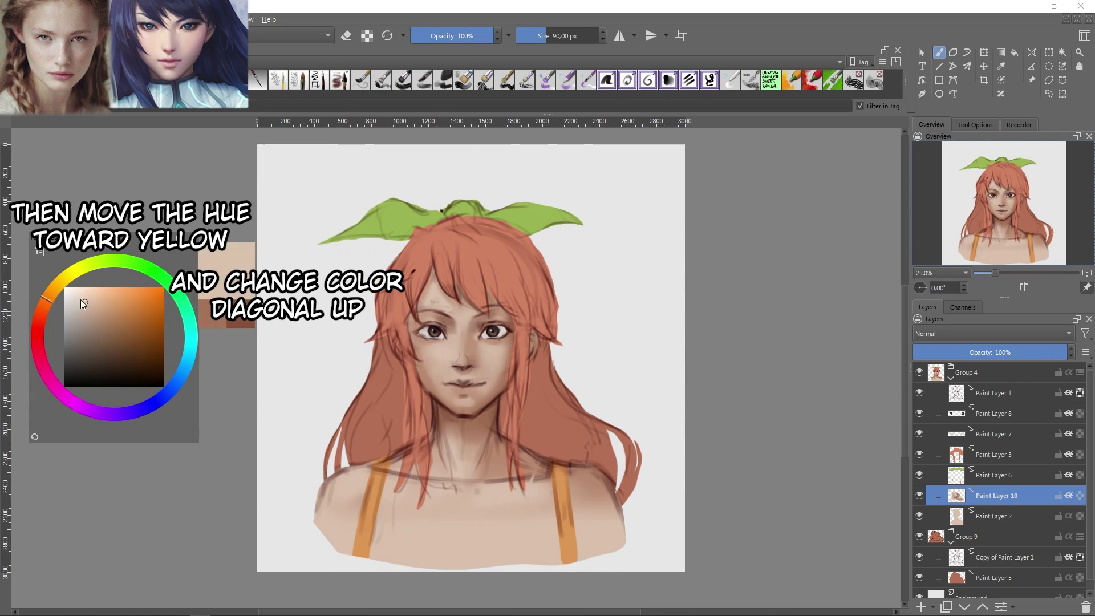
left_click_drag(80, 300, 83, 294)
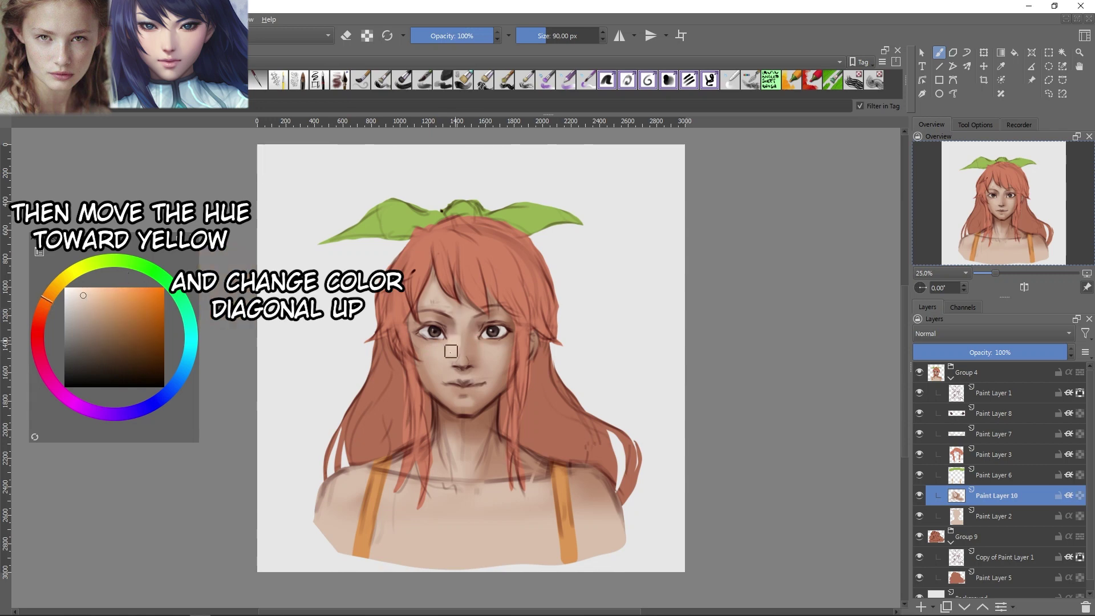
left_click_drag(455, 349, 454, 344, "shift")
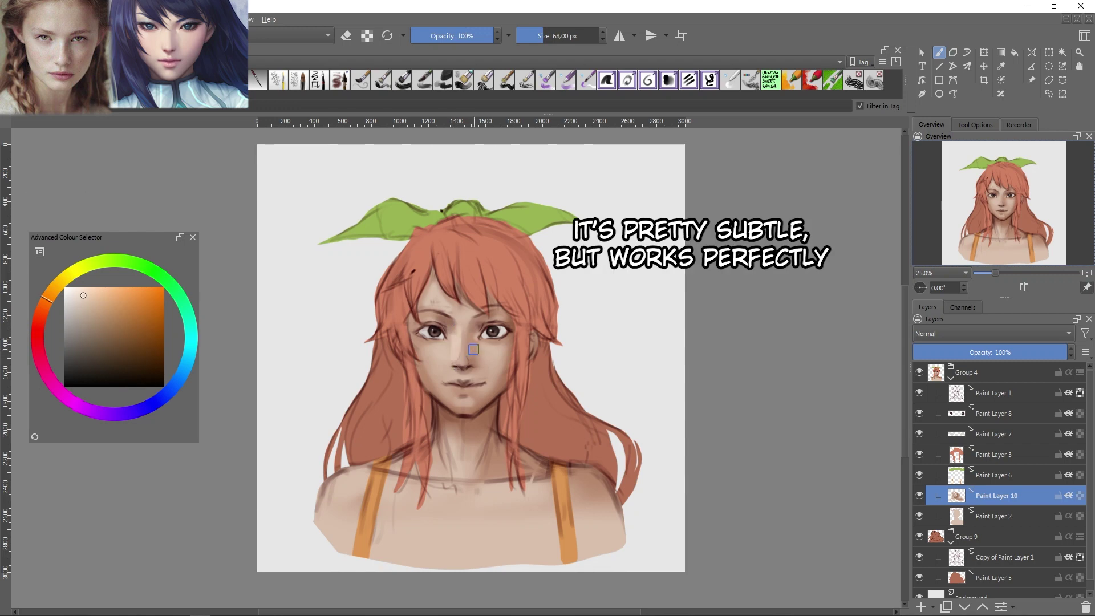
left_click_drag(459, 360, 447, 350, "shift")
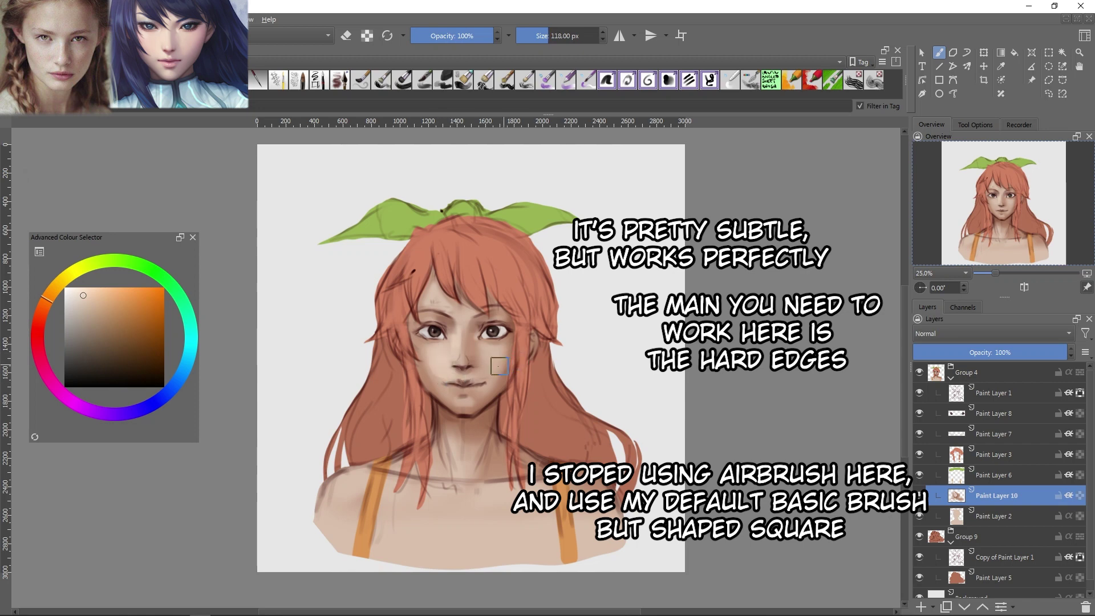
left_click_drag(491, 354, 431, 338, "shift")
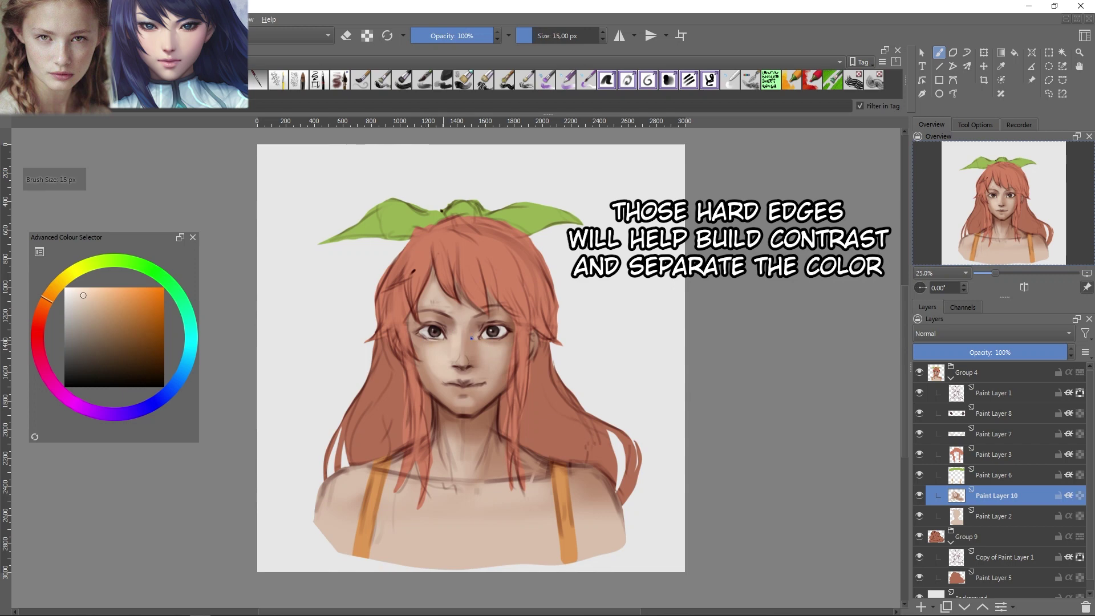
left_click_drag(466, 294, 434, 294, "shift")
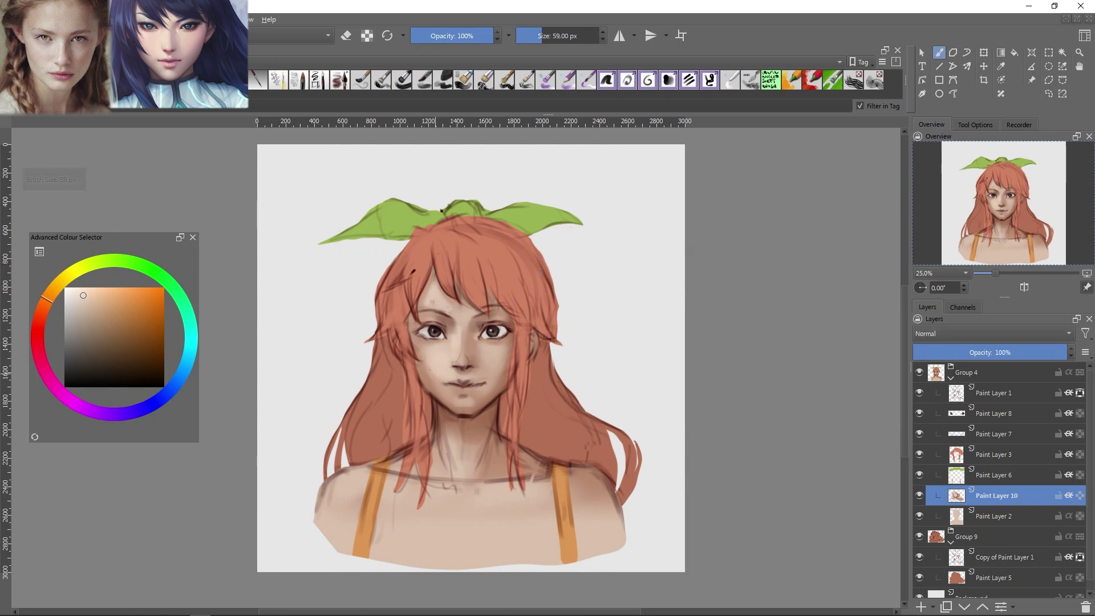
- Choose a warmer mid skin tone and sample lighter tones from the face and background
left_click(116, 306)
left_click_drag(116, 305, 118, 300)
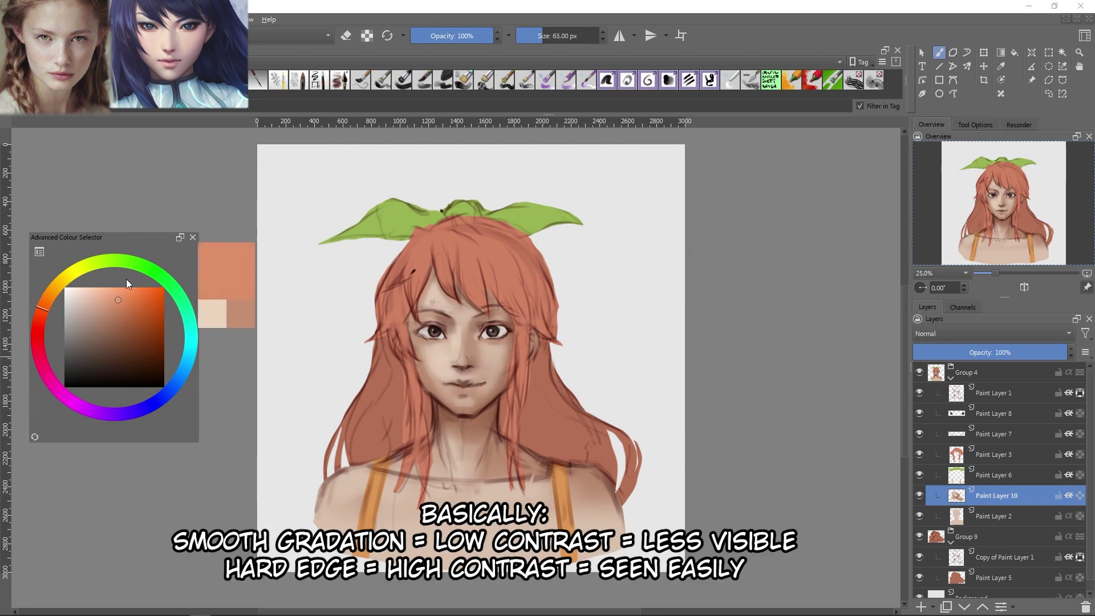
left_click_drag(417, 322, 445, 319, "shift")
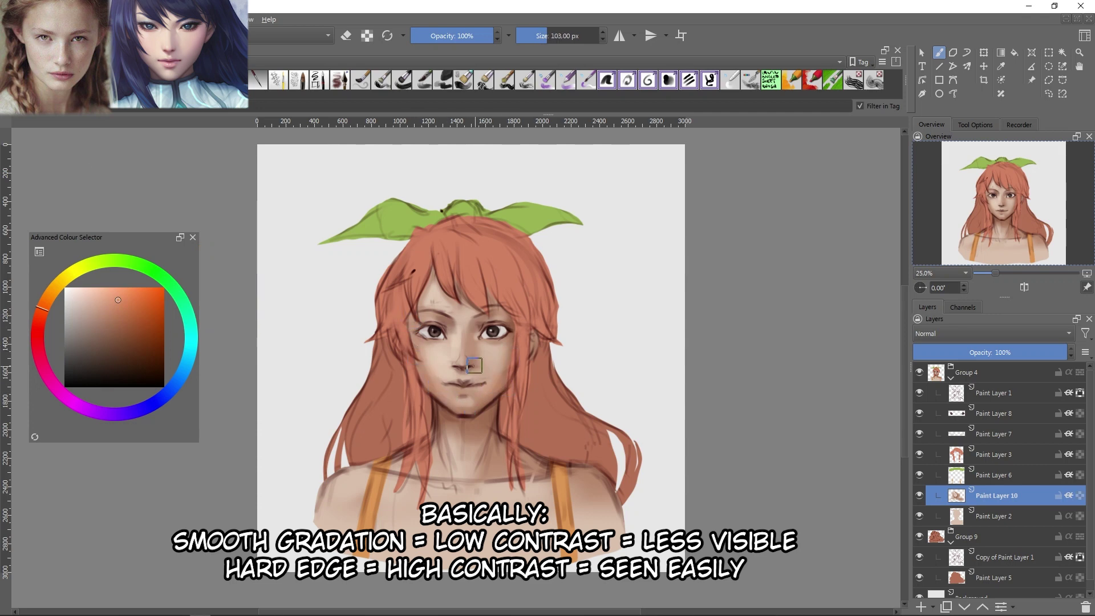
left_click_drag(474, 365, 453, 361, "shift")
left_click(456, 347, "ctrl")
left_click(589, 268, "ctrl")
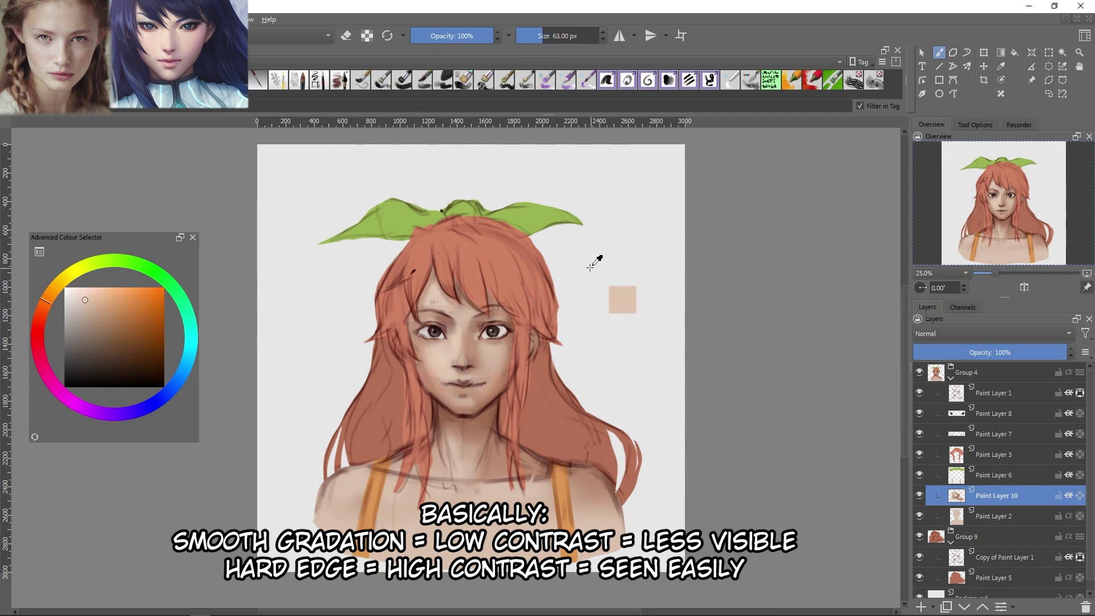
left_click(476, 399, "ctrl")
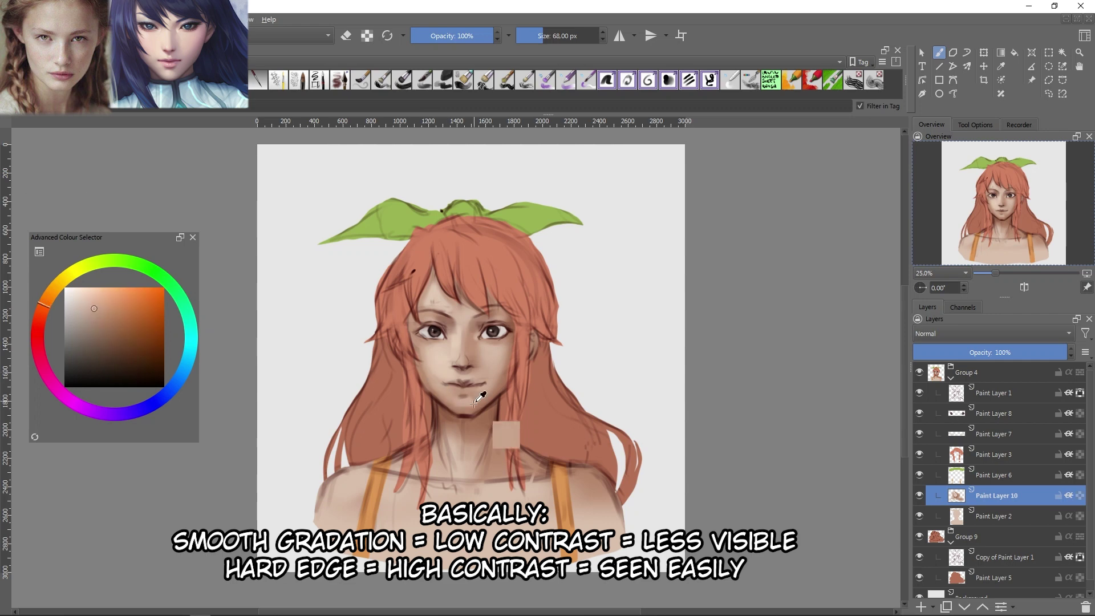
left_click_drag(456, 402, 437, 378, "shift")
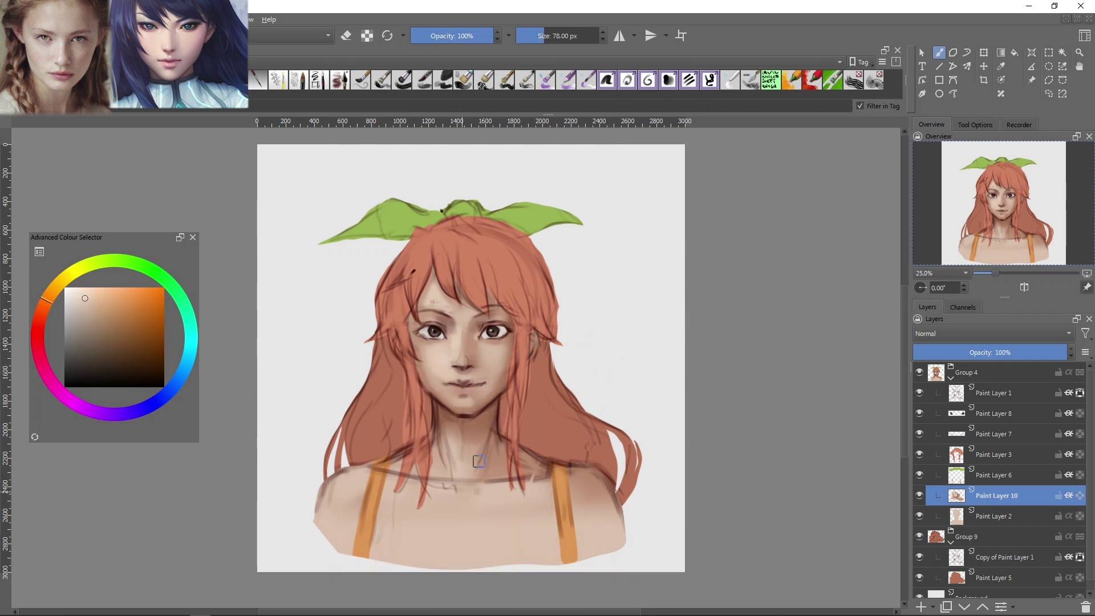
- Sample darker and lighter skin tones and blend shading over the neck and chest
left_click(416, 506, "ctrl")
mouse_move(416, 506)
left_mouse_down("shift")
mouse_move(481, 533)
mouse_move(452, 543)
mouse_move(435, 508)
mouse_move(366, 558)
left_mouse_up("shift")
left_click(575, 492, "ctrl")
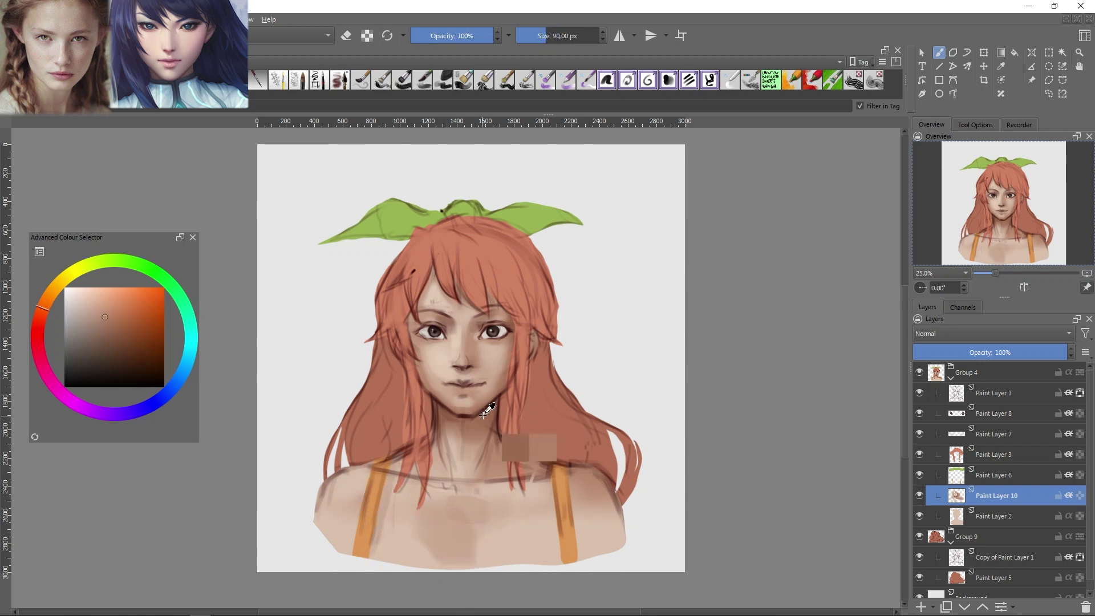
left_click_drag(575, 492, 587, 496, "shift")
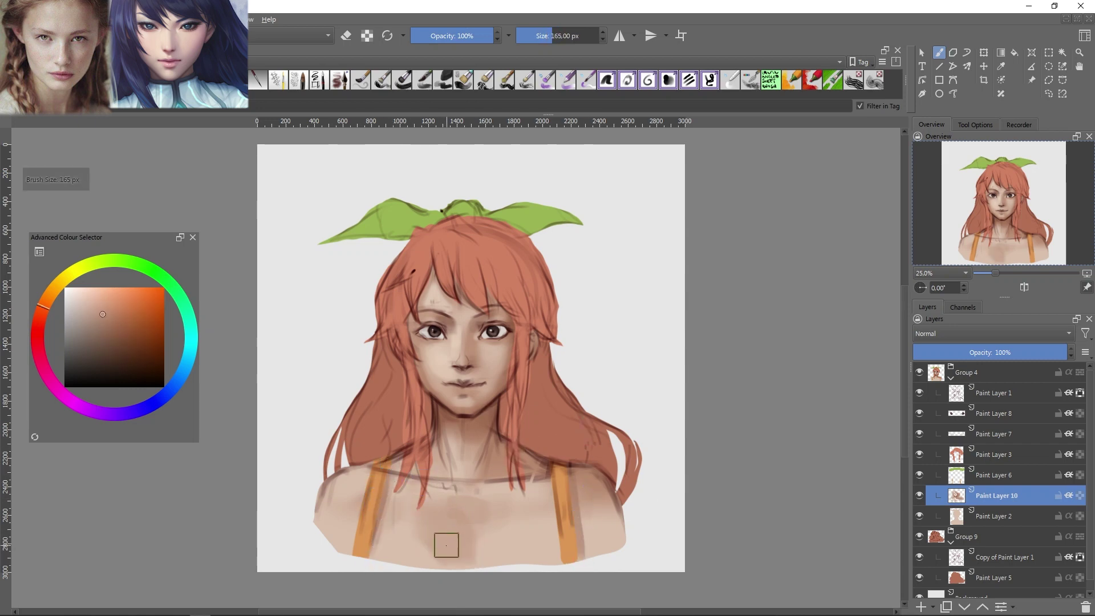
left_click(482, 490, "ctrl")
left_click_drag(446, 491, 438, 491, "shift")
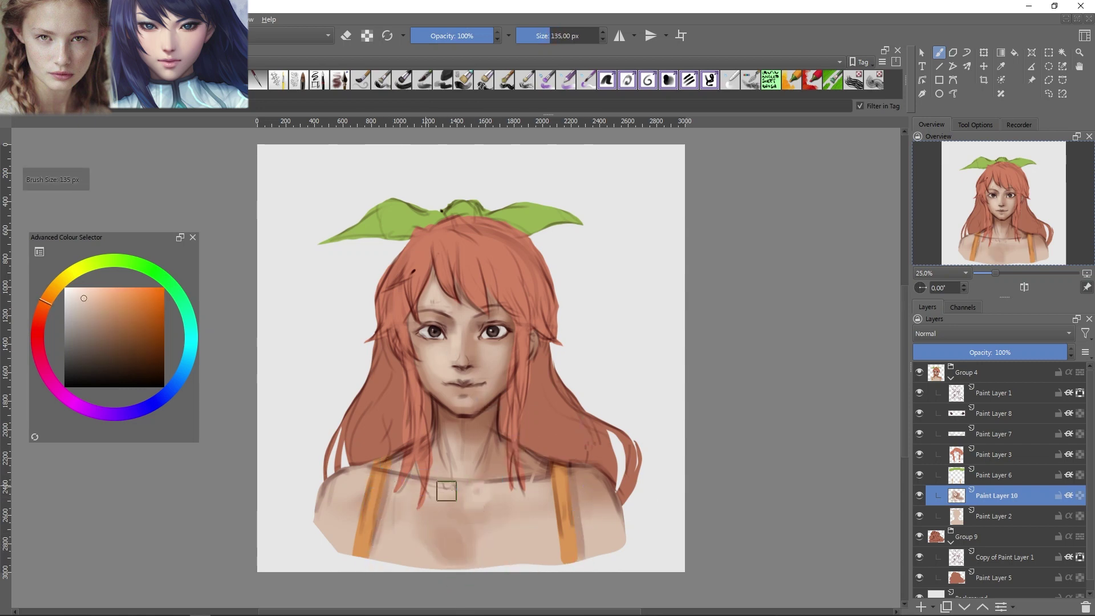
- Blend and soften the skin shading on the left and right shoulders
left_click_drag(383, 465, 378, 464, "shift")
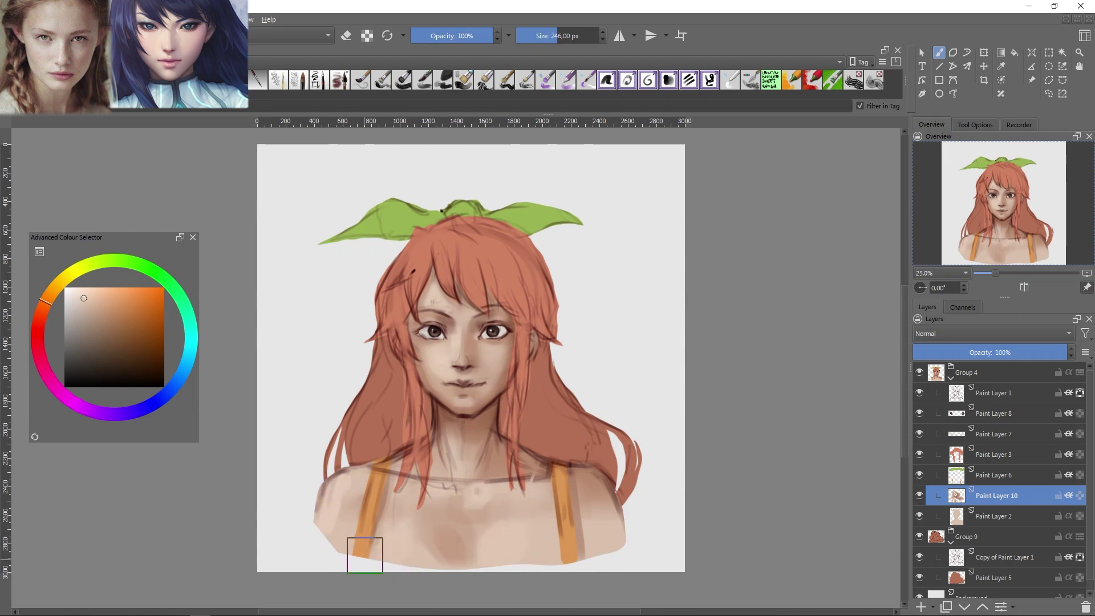
left_click(361, 557, "ctrl")
left_click_drag(434, 508, 430, 507, "shift")
left_click(585, 501, "ctrl")
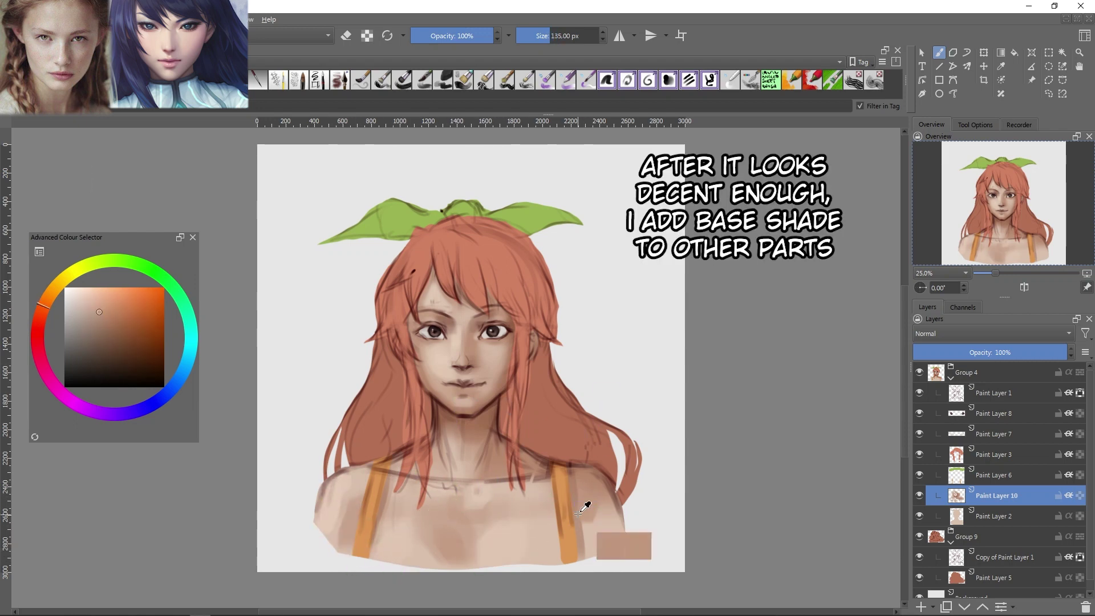
left_click(537, 491, "ctrl")
left_click_drag(537, 491, 532, 491, "shift")
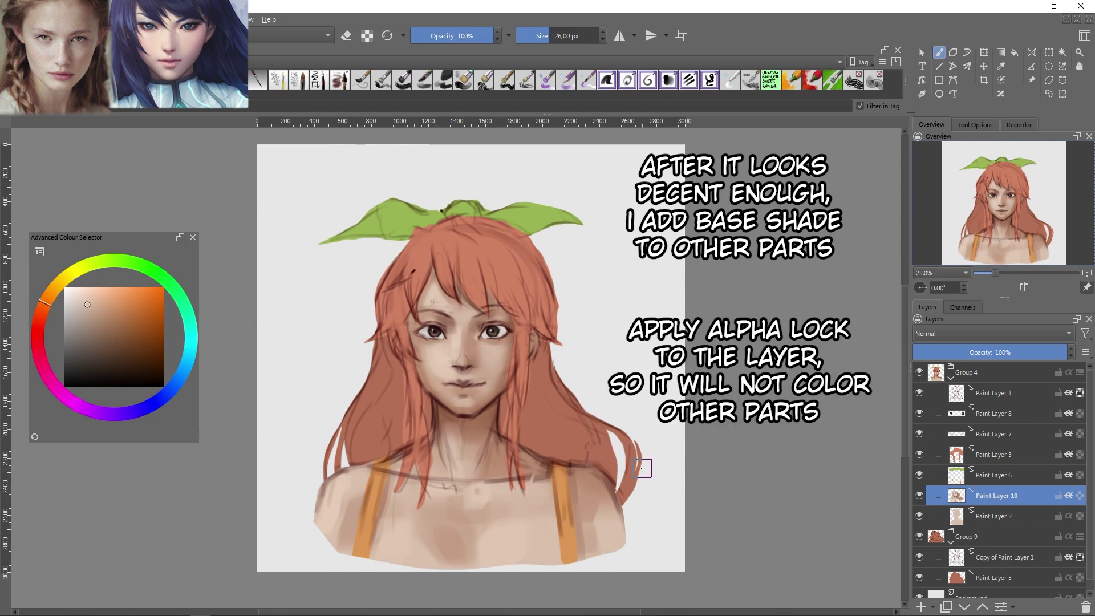
- On Paint Layer 3, airbrush large dark red shading over the left side of the hair
left_click(984, 455)
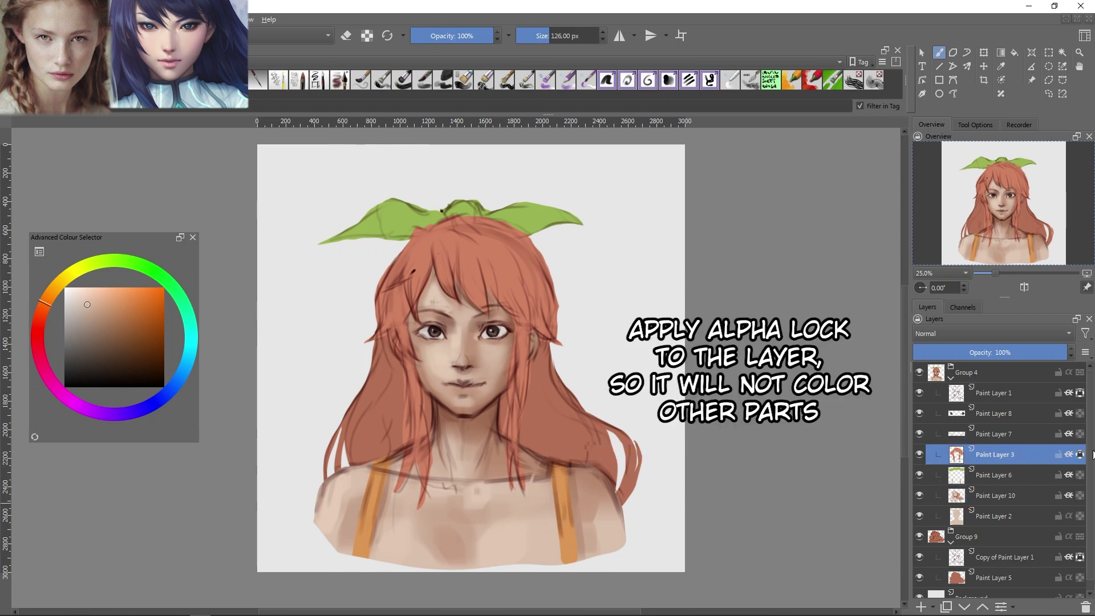
key("/")
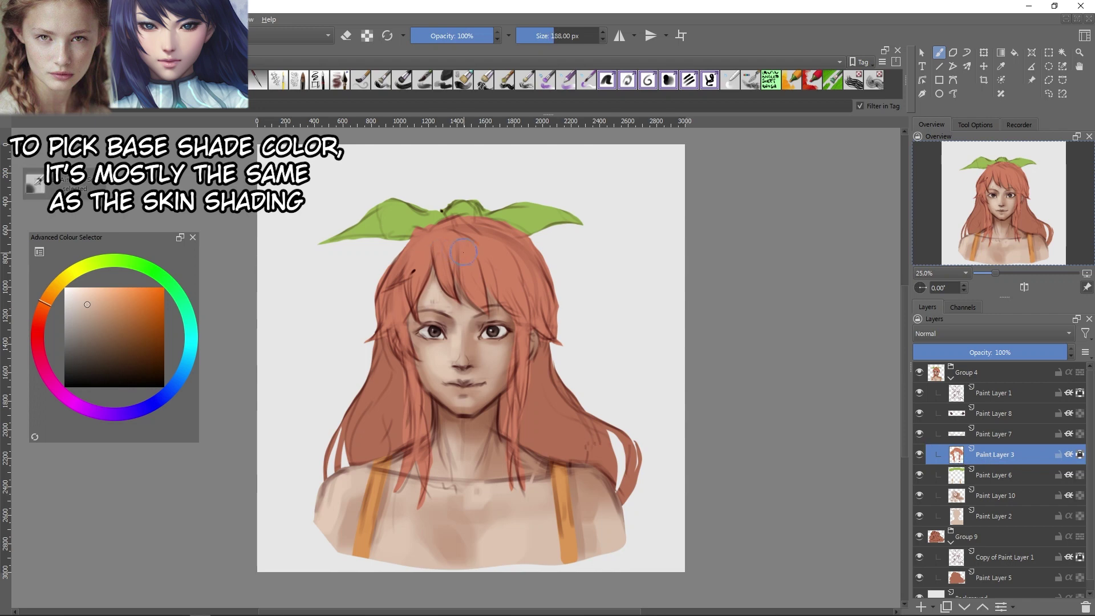
left_click(476, 250, "ctrl")
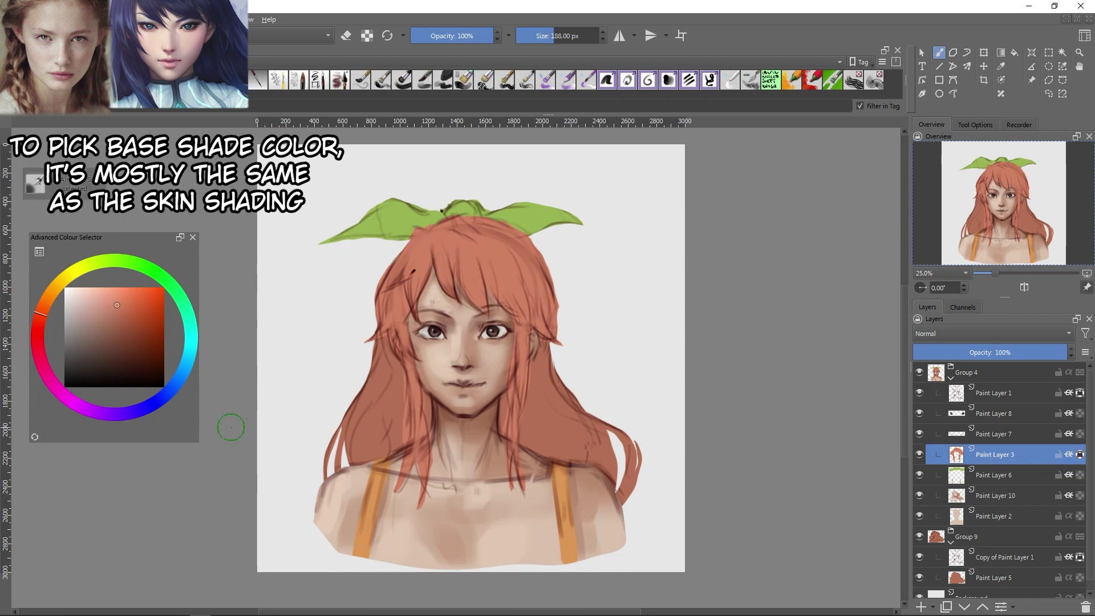
left_click_drag(42, 321, 55, 335)
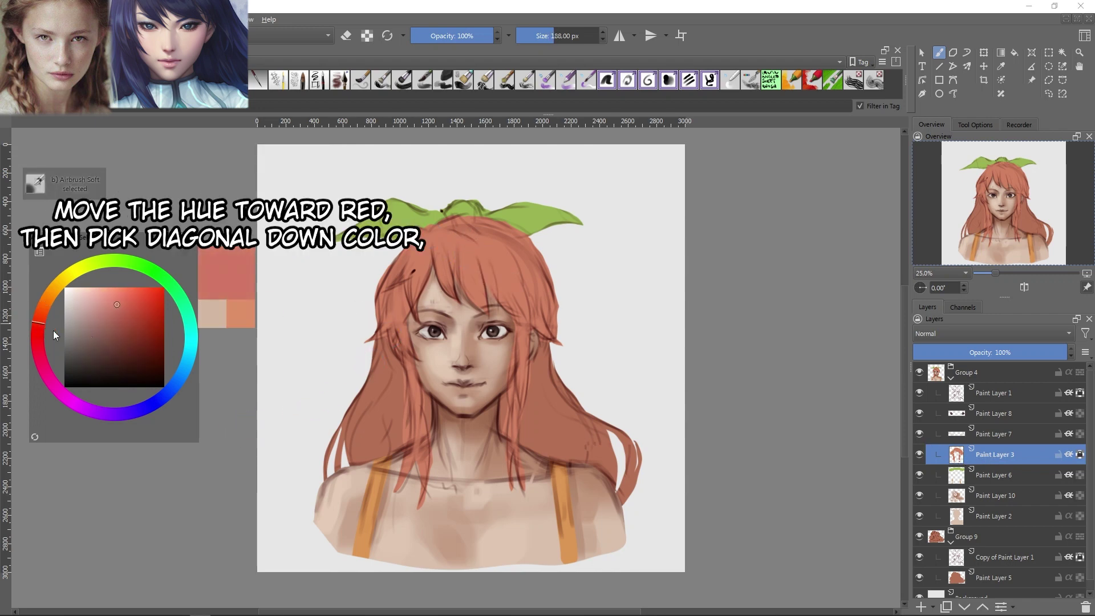
left_click(130, 321)
key("bracketright")
key("bracketright")
key("bracketright")
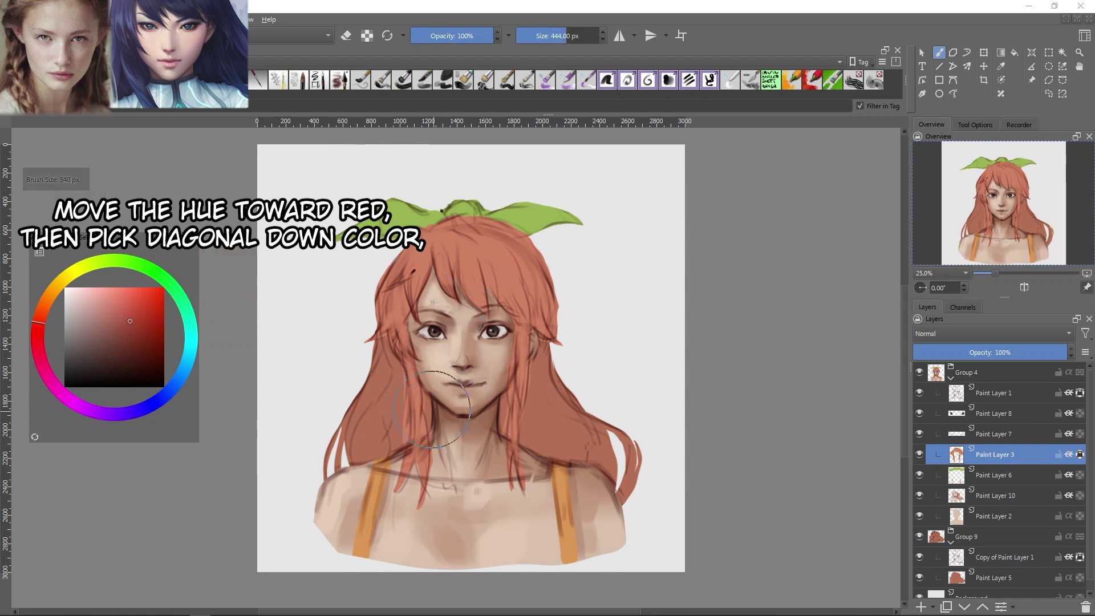
key("bracketright")
key("bracketright")
key("bracketright")
key("bracketright")
key("bracketright")
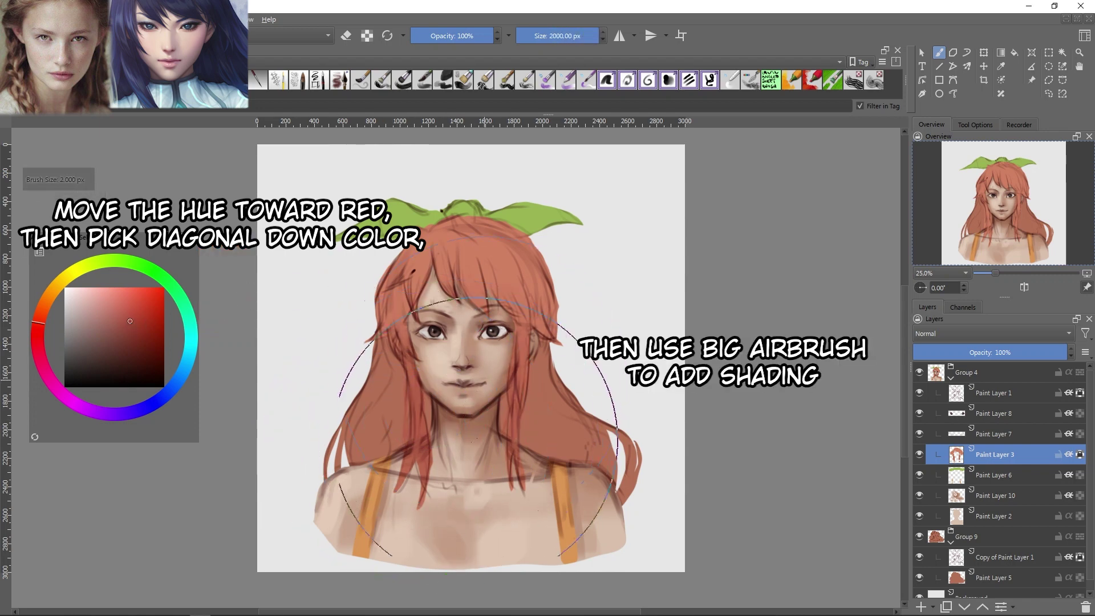
left_click_drag(433, 399, 464, 375)
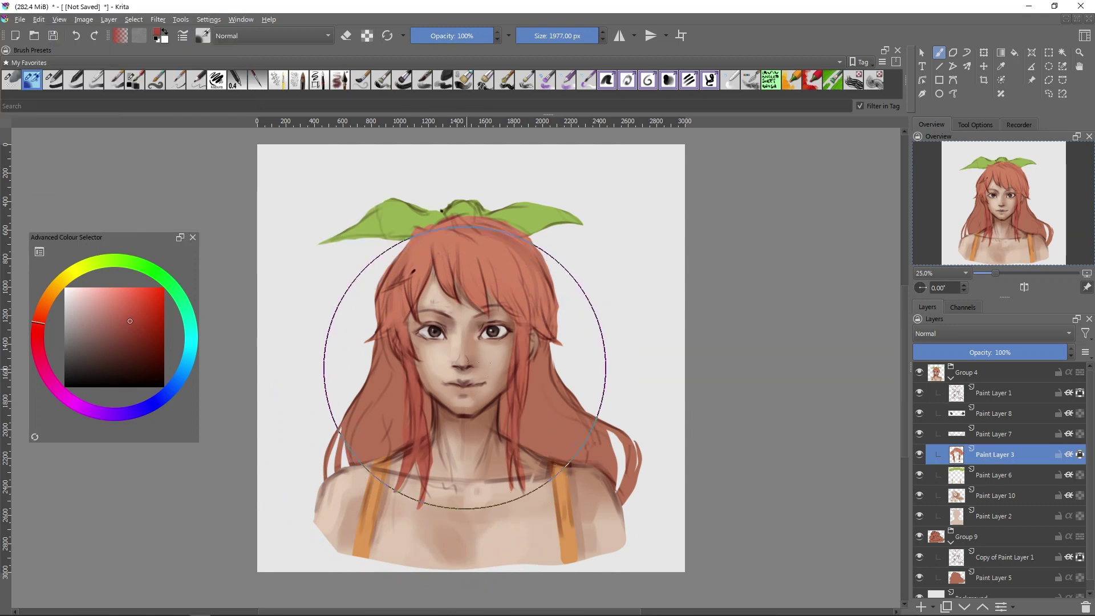
left_click_drag(464, 376, 454, 379)
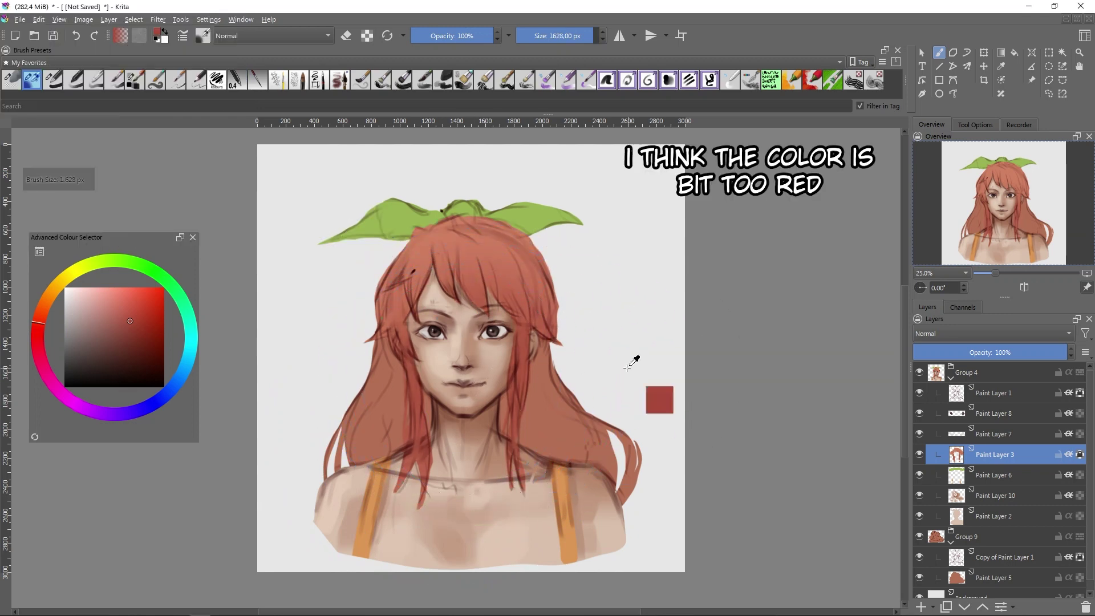
- Shift the hair hue toward orange (about 11) with Hue/Saturation and pick the new orange
key("ctrl+u")
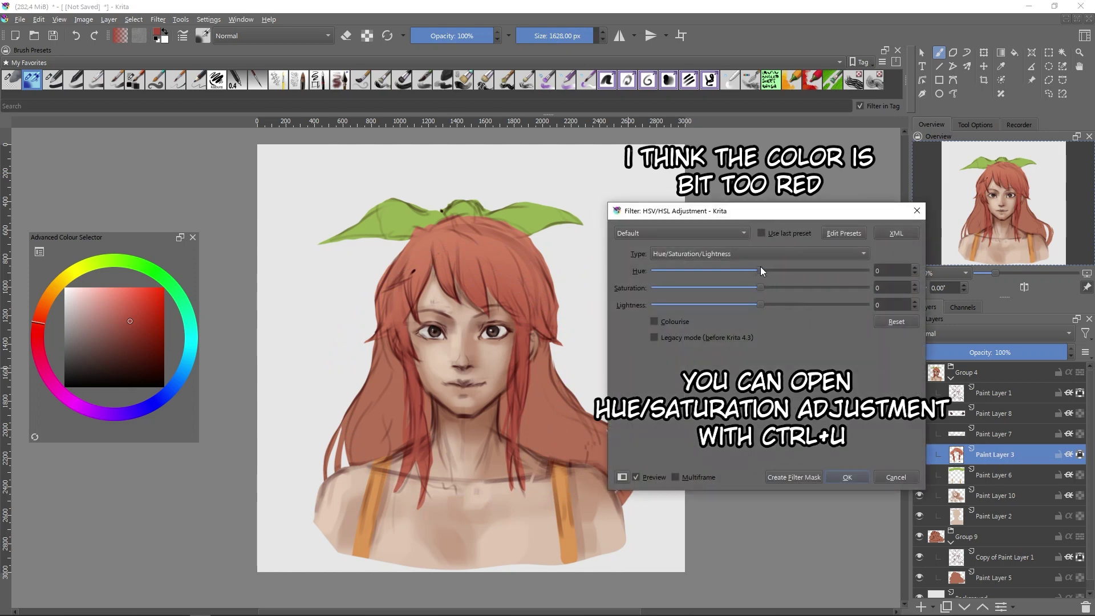
left_click_drag(761, 270, 769, 271)
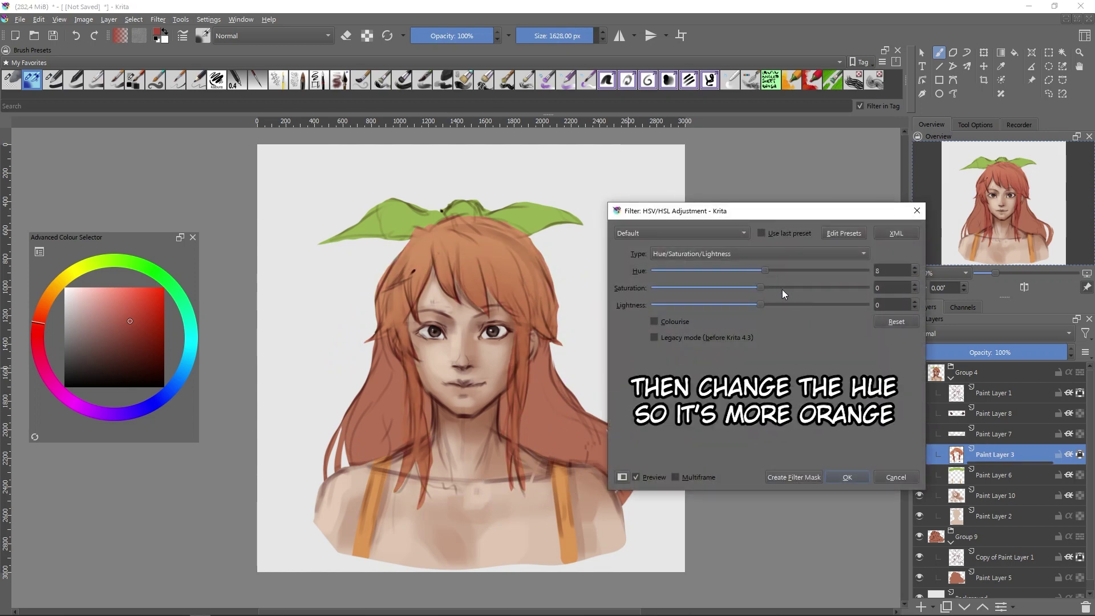
left_click(843, 476)
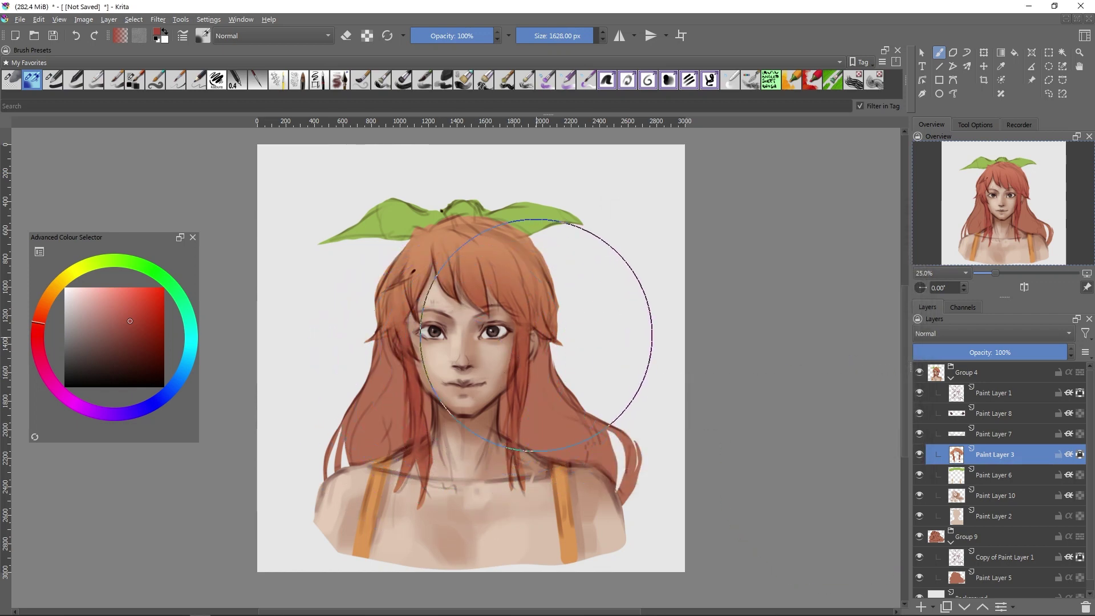
key("bracketleft")
key("bracketleft")
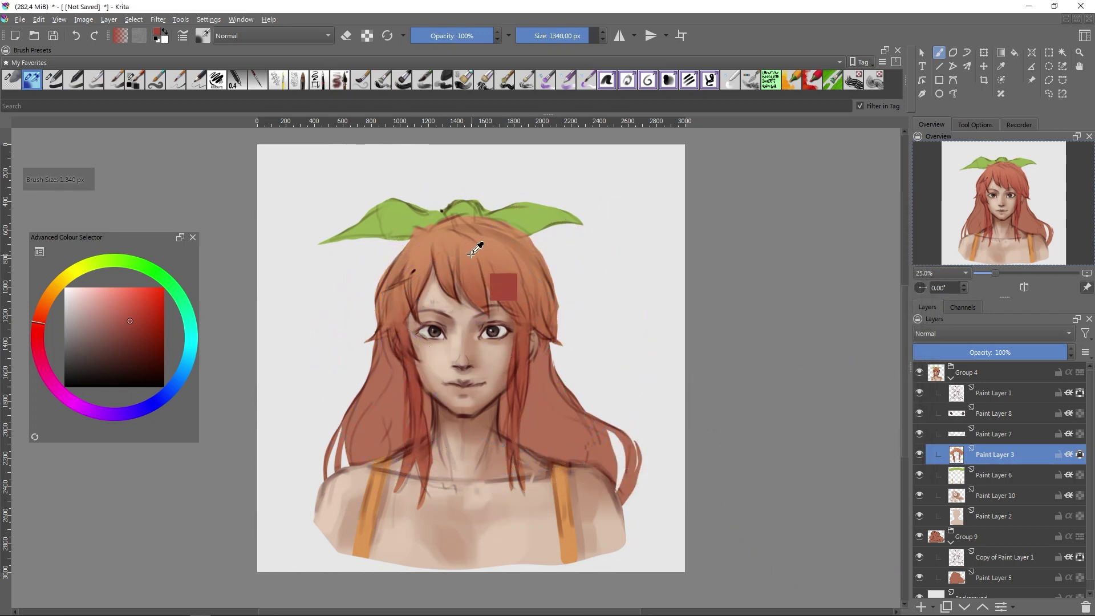
left_click(492, 299, "ctrl")
- Pick a brighter orange for hair highlights, then sample leaf and hair colours on Paint Layer 6
key("bracketleft")
key("bracketleft")
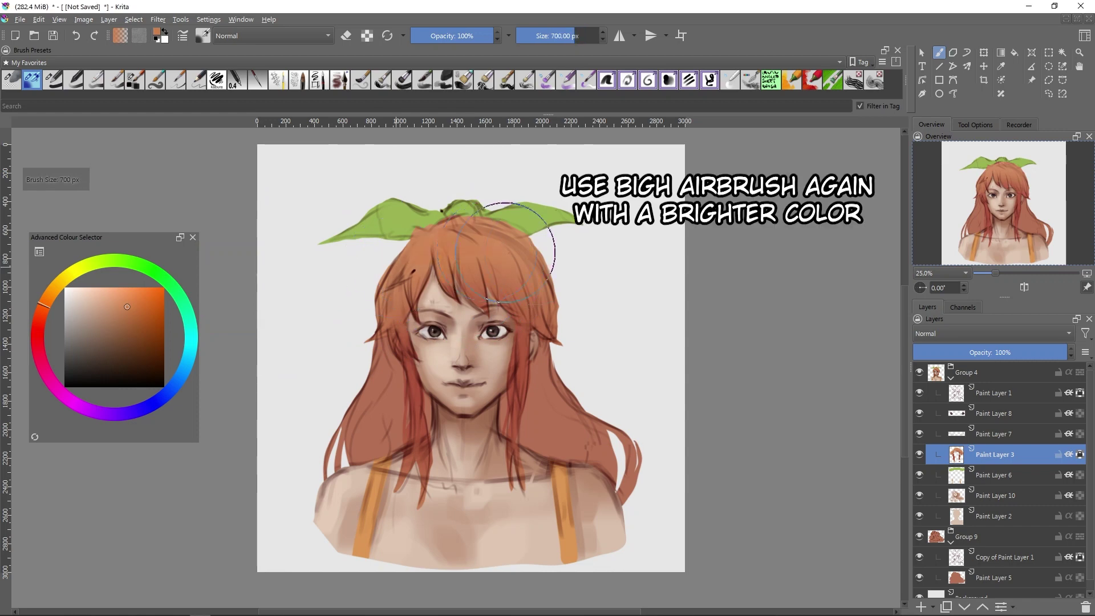
left_click(125, 298)
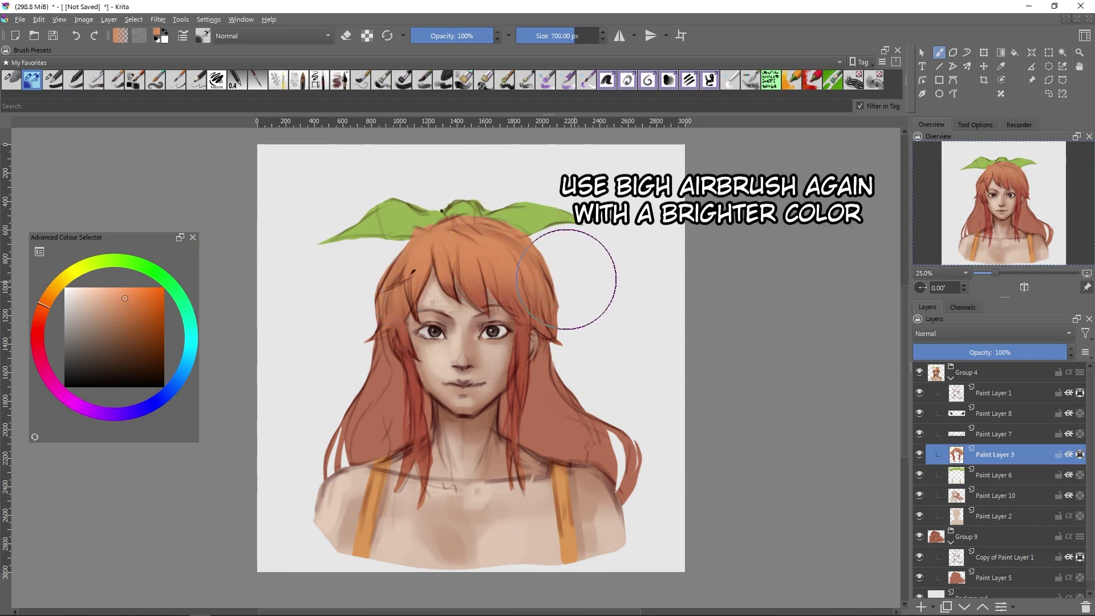
key("bracketleft")
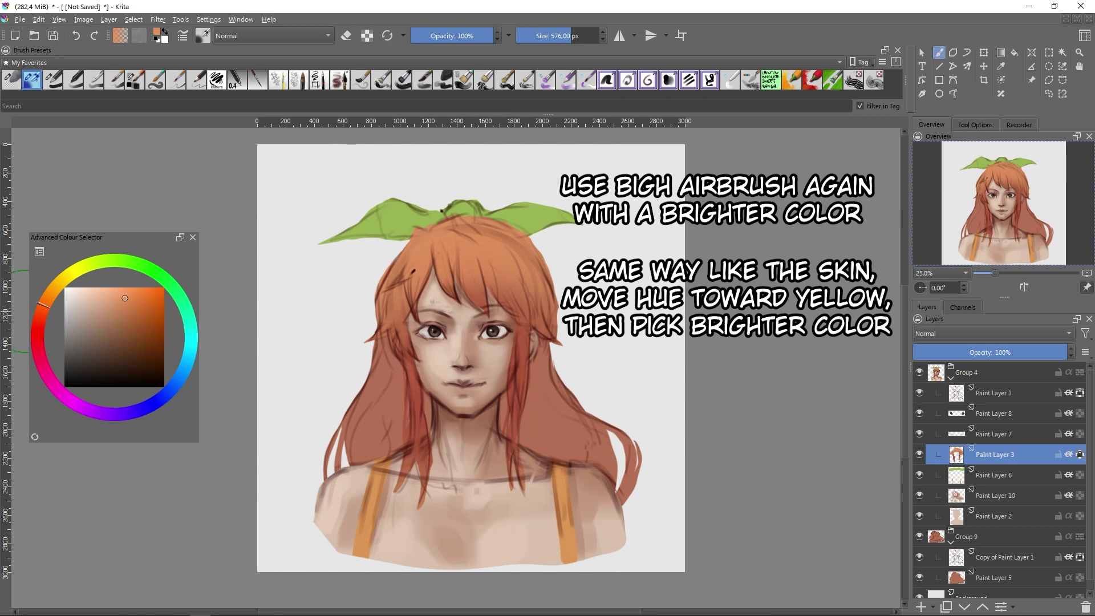
left_click(995, 474)
left_click(433, 251, "ctrl")
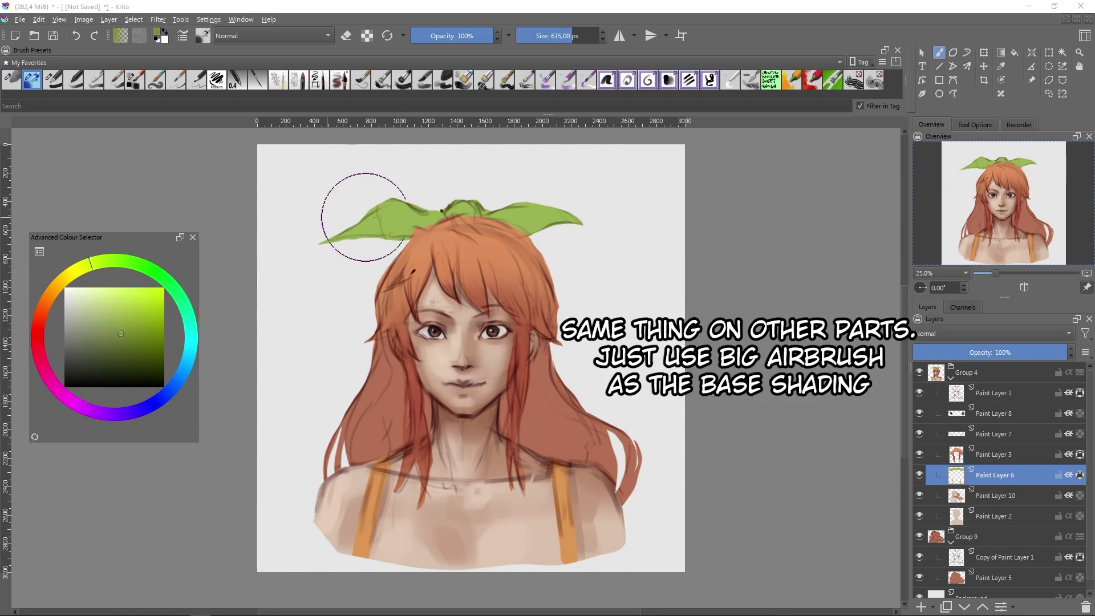
key("bracketright")
left_click(399, 274, "ctrl")
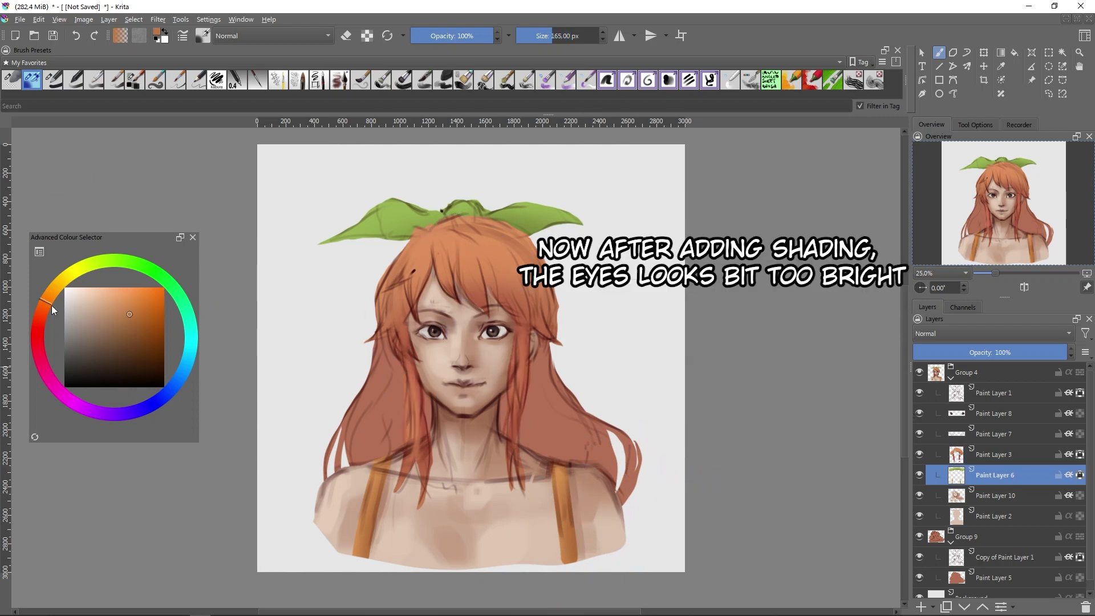
left_click(568, 550, "ctrl")
- Select the eye whites layer, pick a pale near-white and zoom in on the face
left_click(995, 433)
left_click(71, 313)
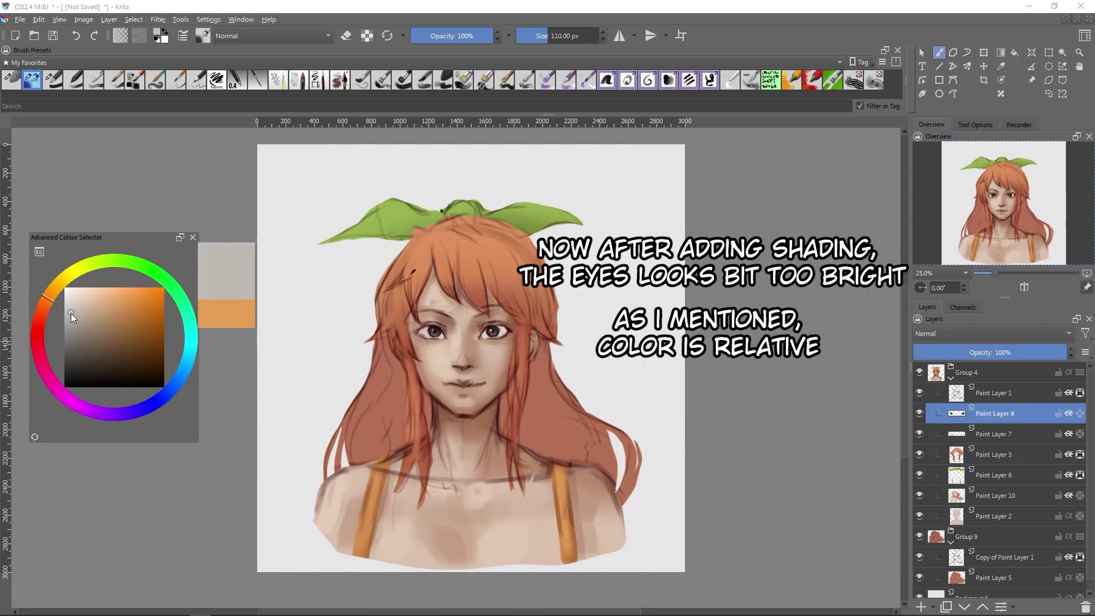
key("plus")
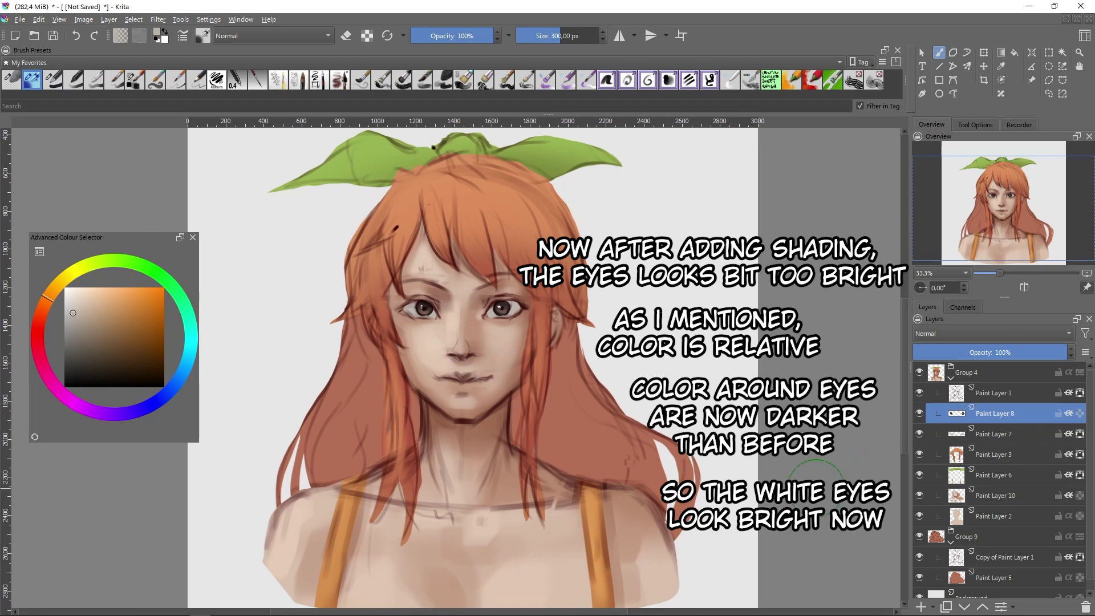
left_click(994, 393)
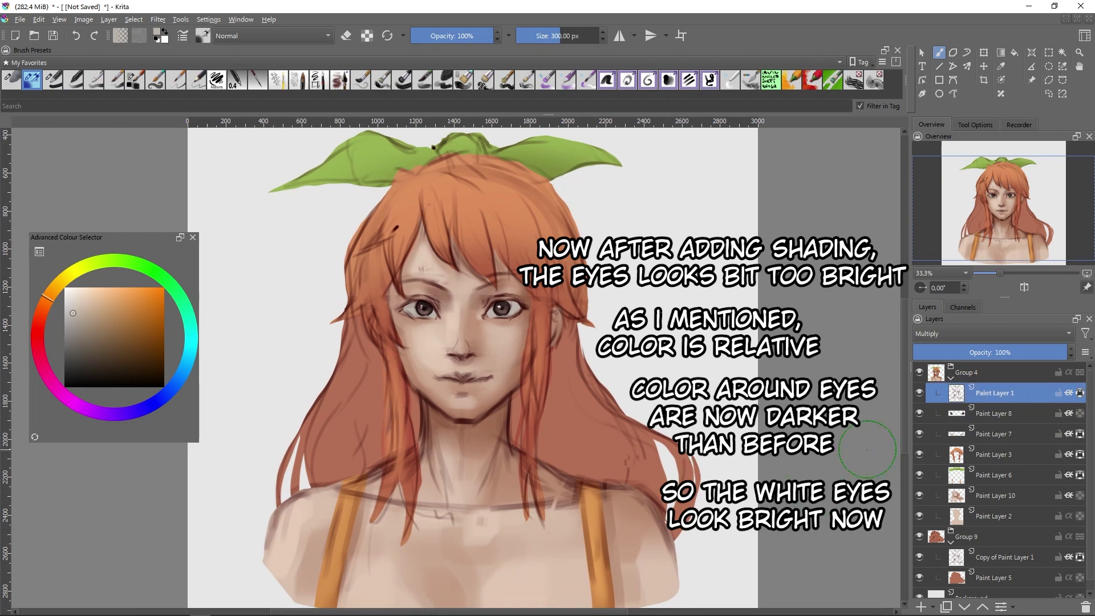
- Duplicate the sketch layer Paint Layer 1 and set the copy's blending mode to Burn
right_click(1000, 393)
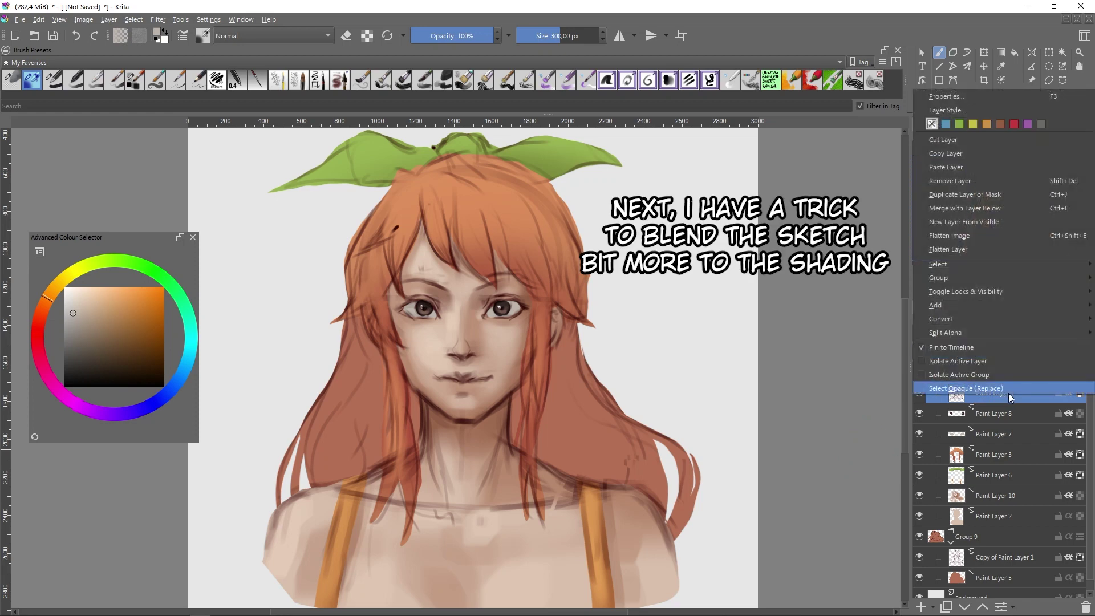
left_click(1040, 196)
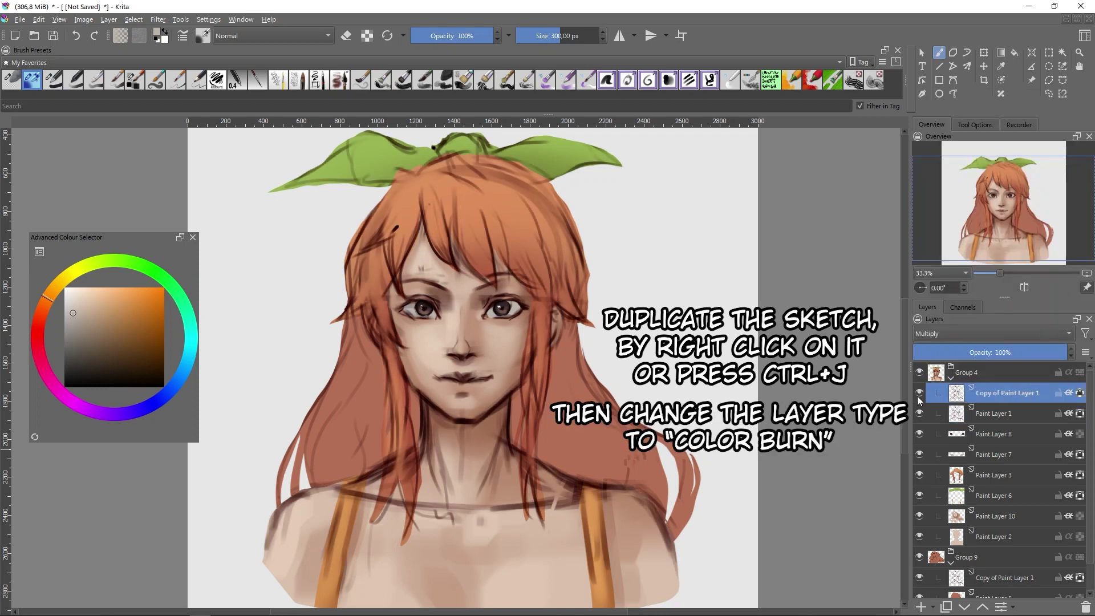
left_click(992, 333)
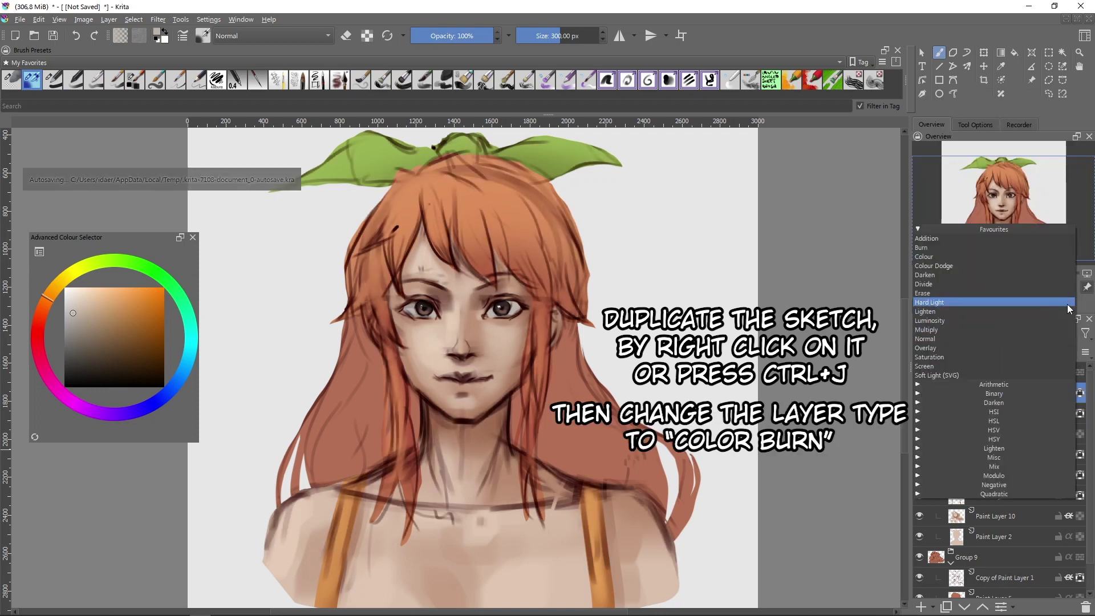
left_click(992, 253)
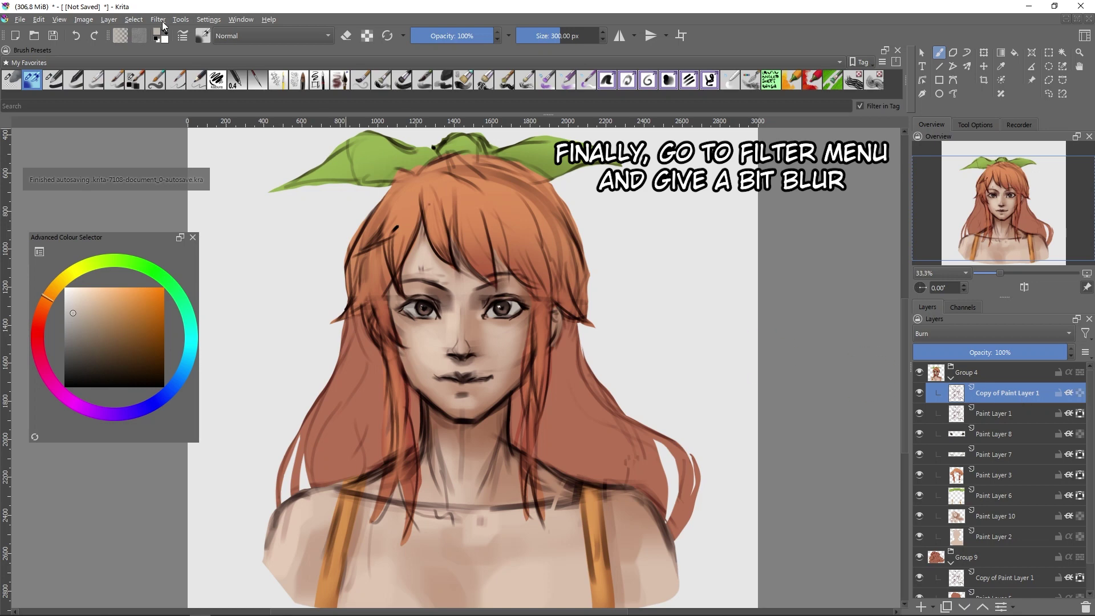
- Gaussian-blur the copy at about 25 px and lower its opacity to about 29%
left_click(158, 20)
left_click(399, 111)
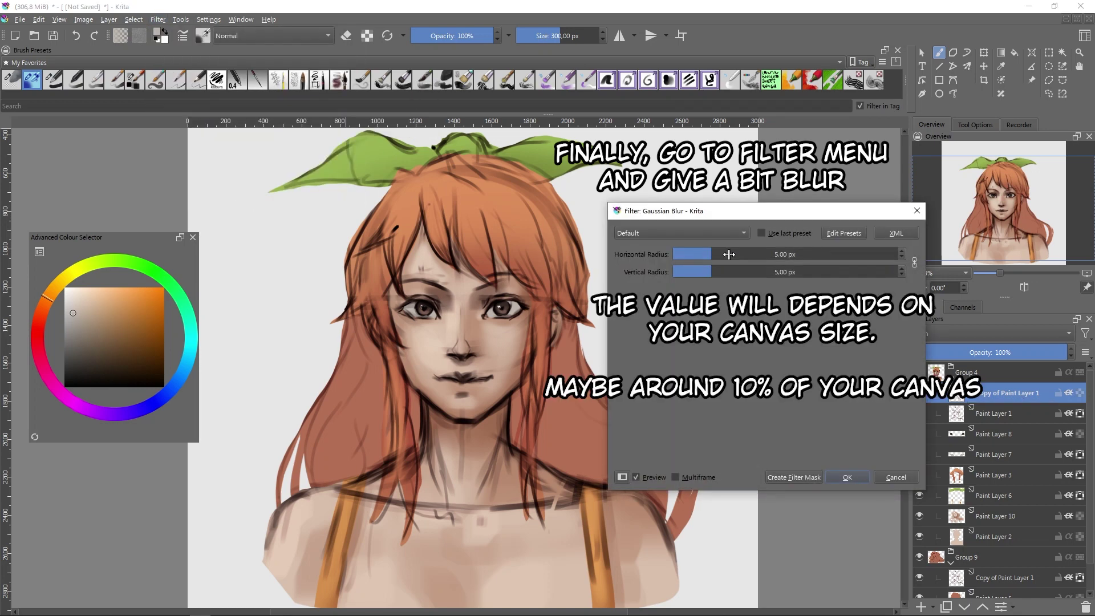
left_click_drag(729, 254, 738, 254)
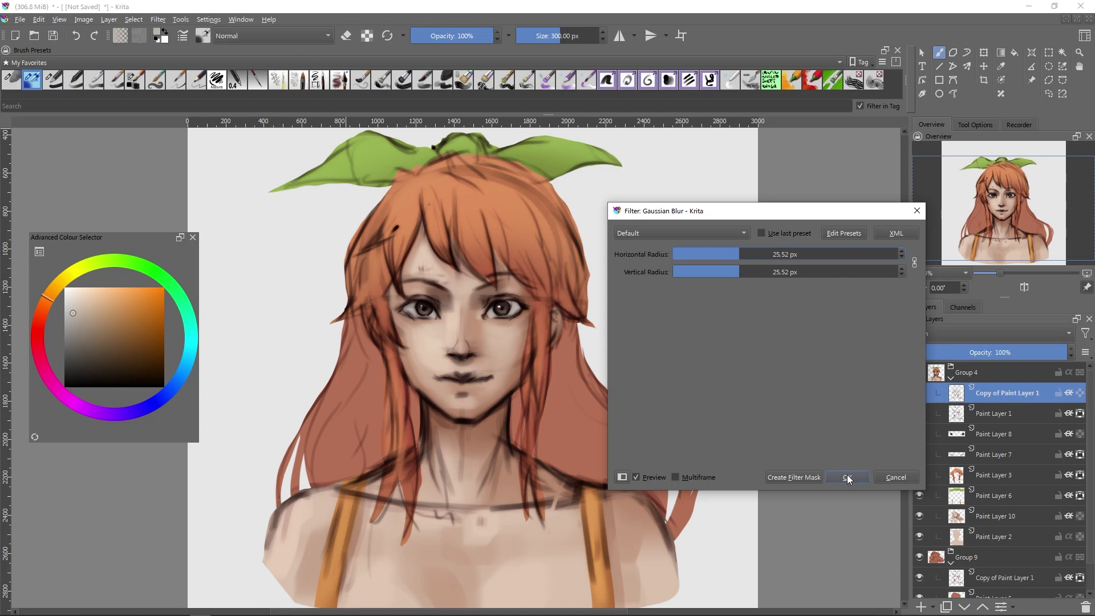
left_click(847, 477)
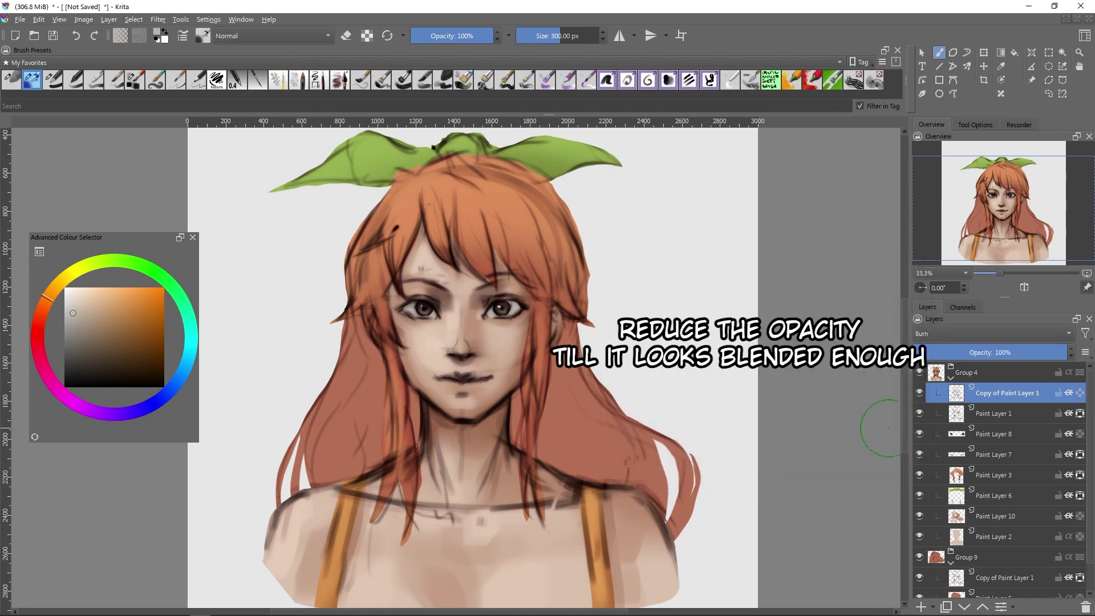
left_click(956, 352)
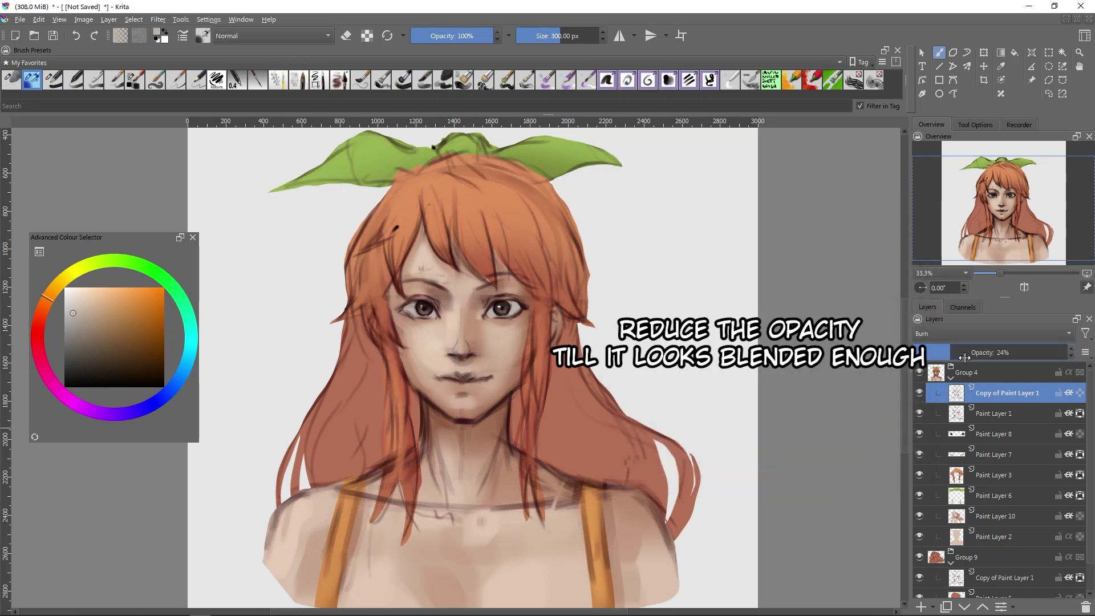
left_click(976, 353)
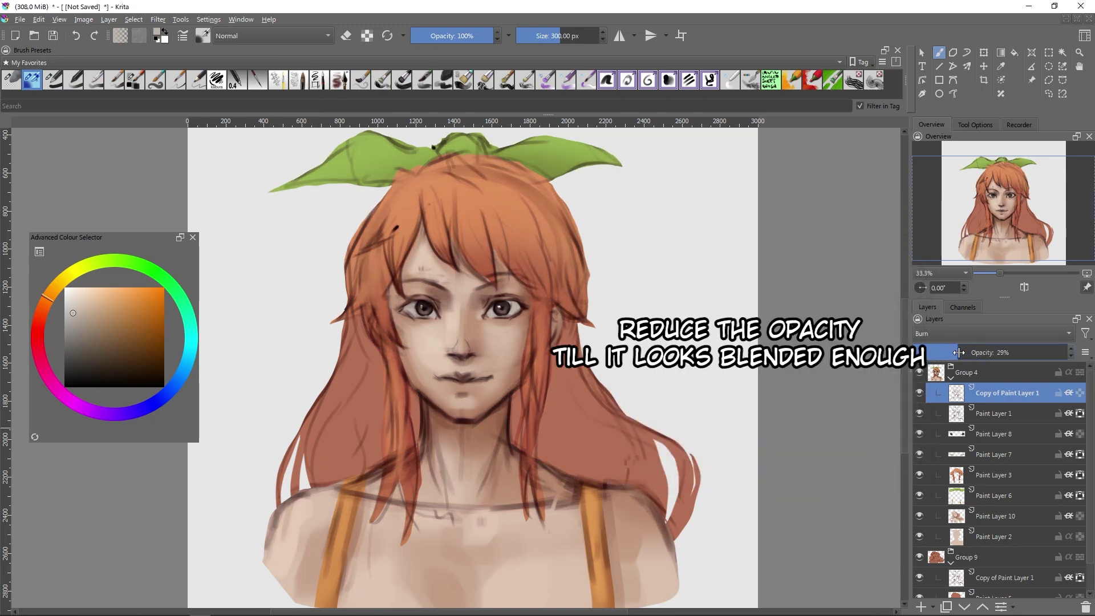
left_click(919, 392)
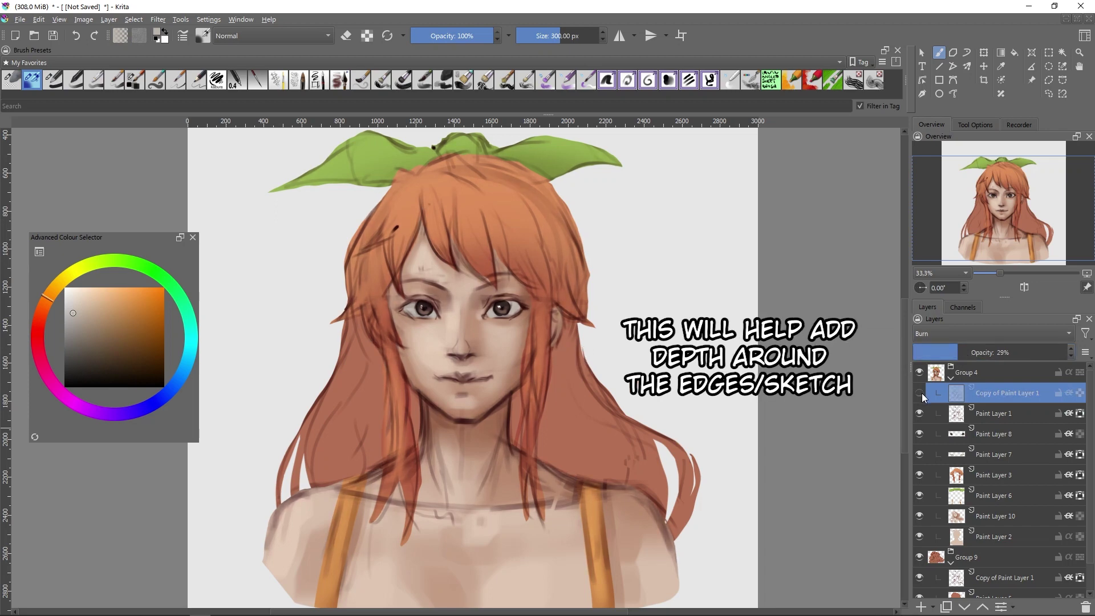
left_click(919, 392)
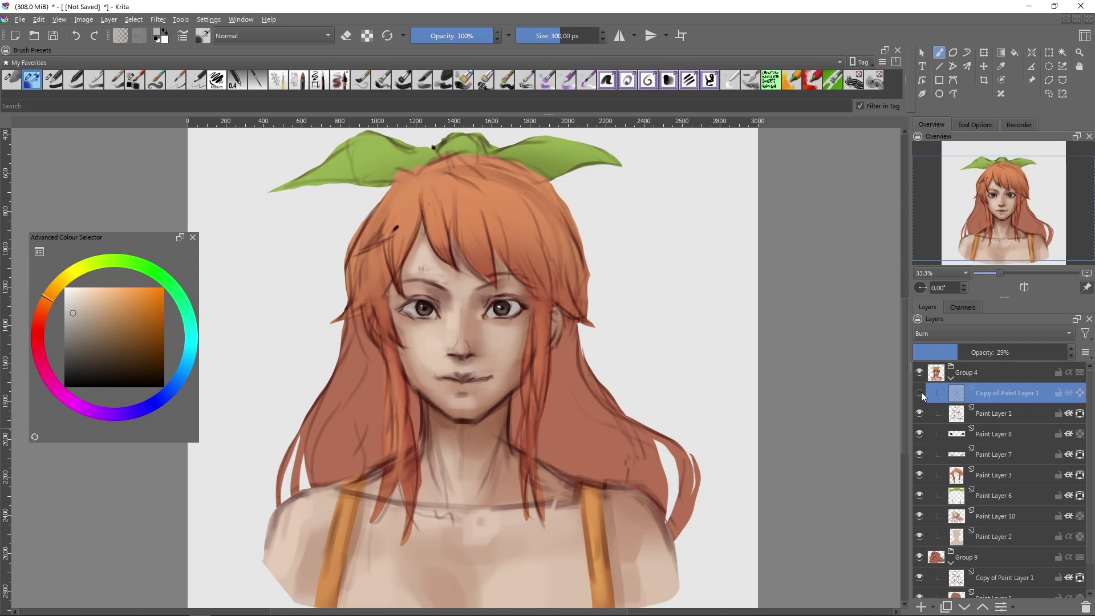
- Raise the copy's saturation to 50 and lightness to 35, then set opacity to 41%
key("ctrl+u")
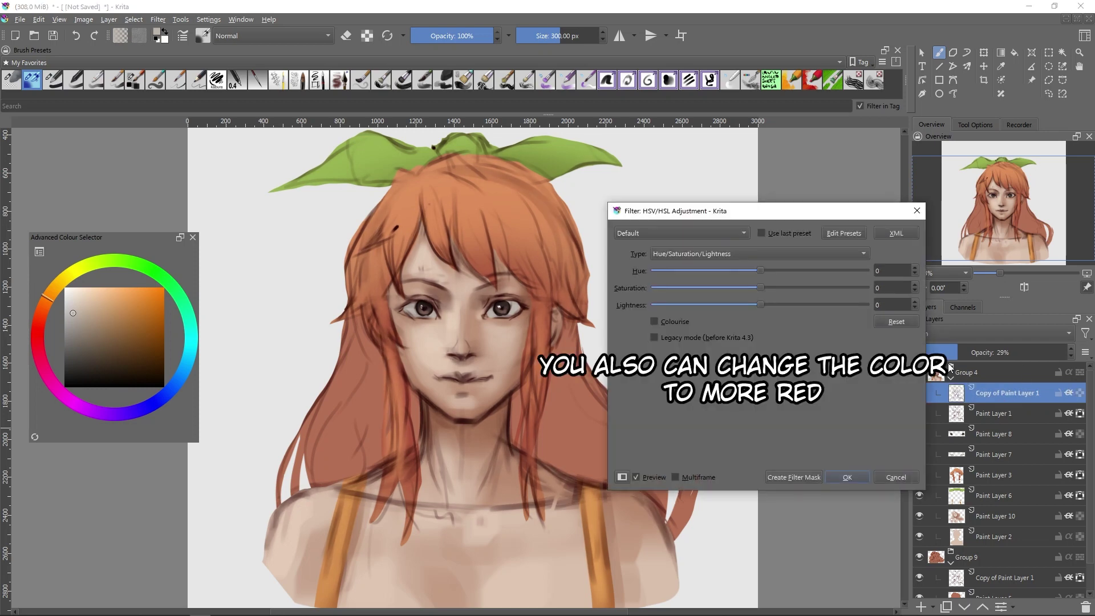
left_click_drag(771, 287, 812, 287)
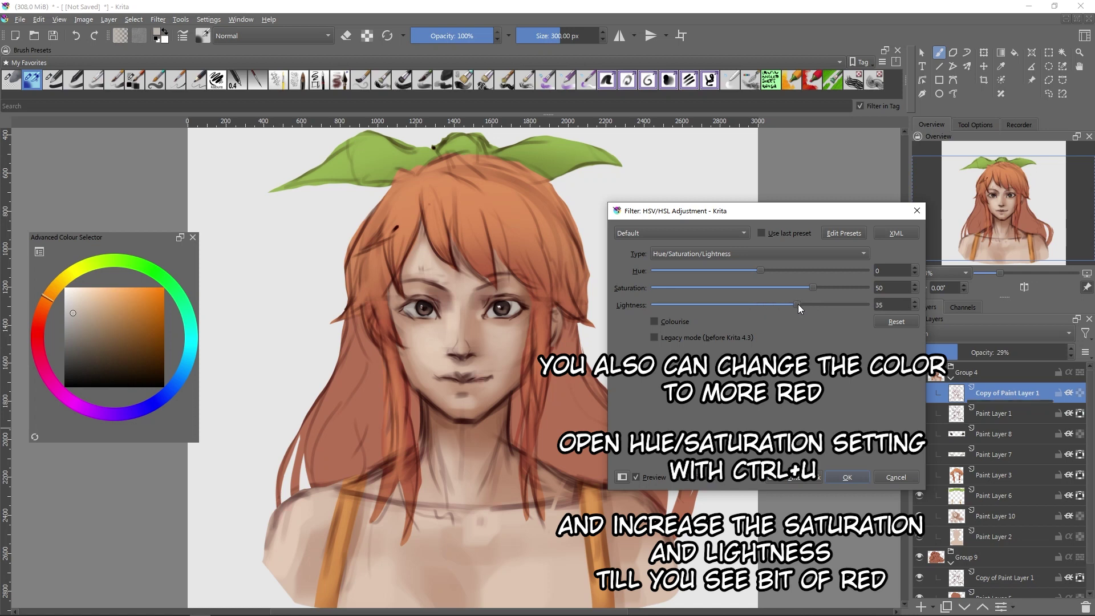
left_click_drag(760, 304, 670, 305)
left_click(846, 477)
mouse_move(990, 351)
left_mouse_down()
mouse_move(1022, 352)
mouse_move(974, 352)
left_mouse_up()
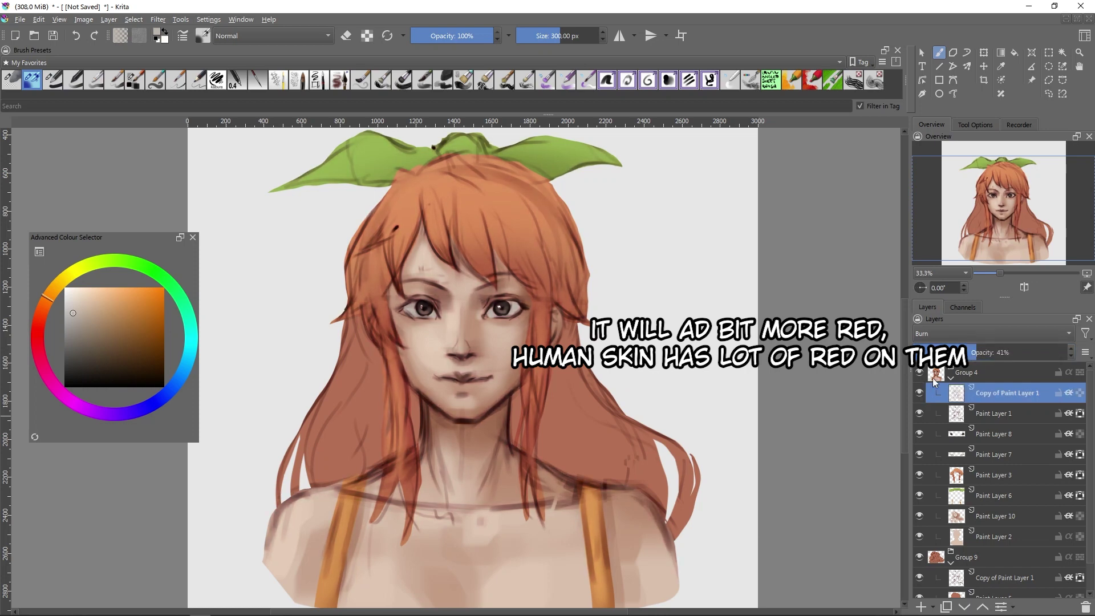
- Make Paint Layer 10 active with the Basic-5 Size Opacity brush
left_click(996, 415)
left_click(1011, 393)
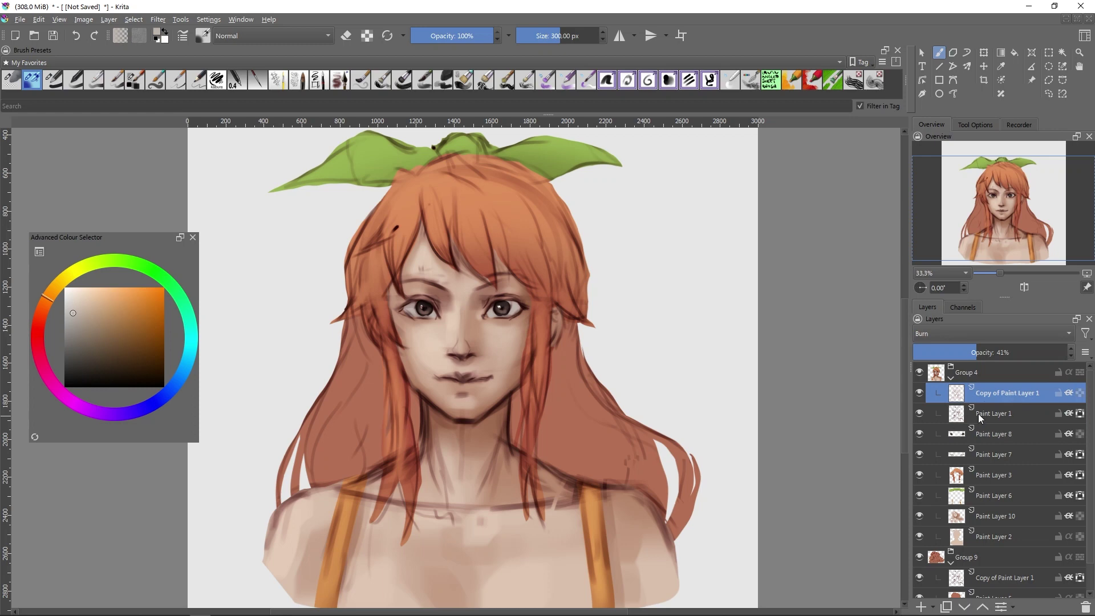
left_click(1015, 539)
left_click(1011, 518)
- Sample lighter, darker and reddish skin tones and paint soft shading on the face
key("slash")
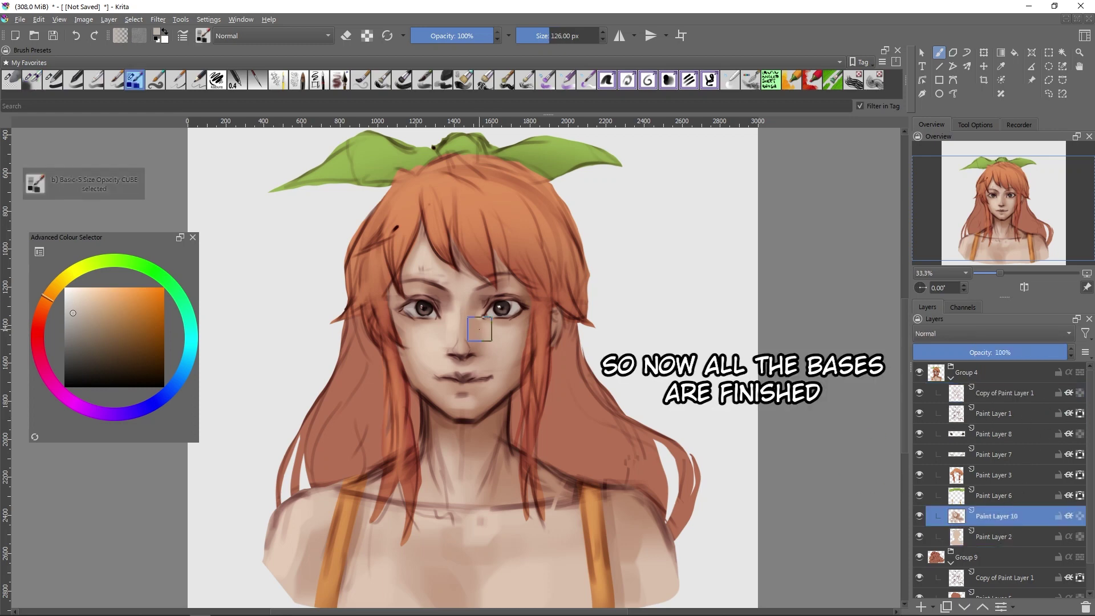
key("bracketleft")
key("bracketleft")
key("bracketleft")
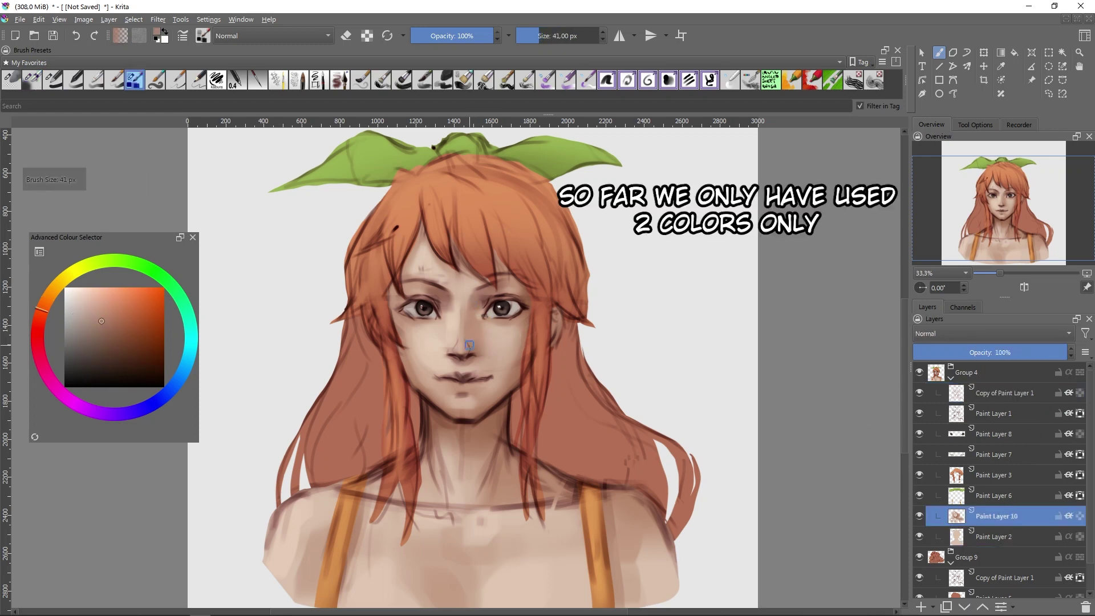
key("bracketleft")
key("bracketleft")
left_click(460, 346, "ctrl")
key("bracketleft")
key("bracketleft")
key("bracketleft")
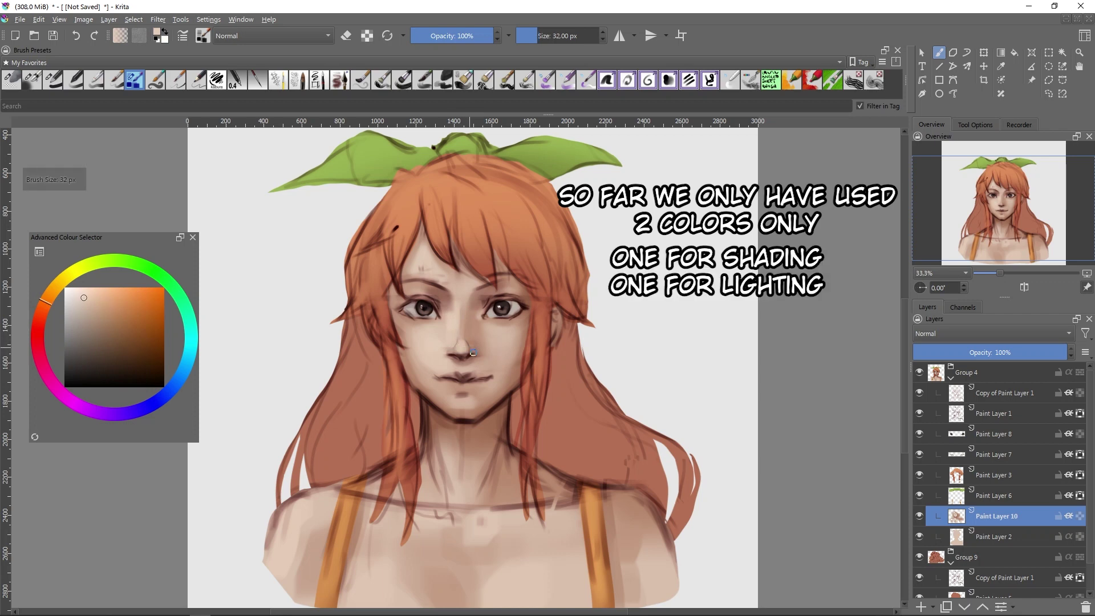
left_click(461, 308, "ctrl")
key("bracketleft")
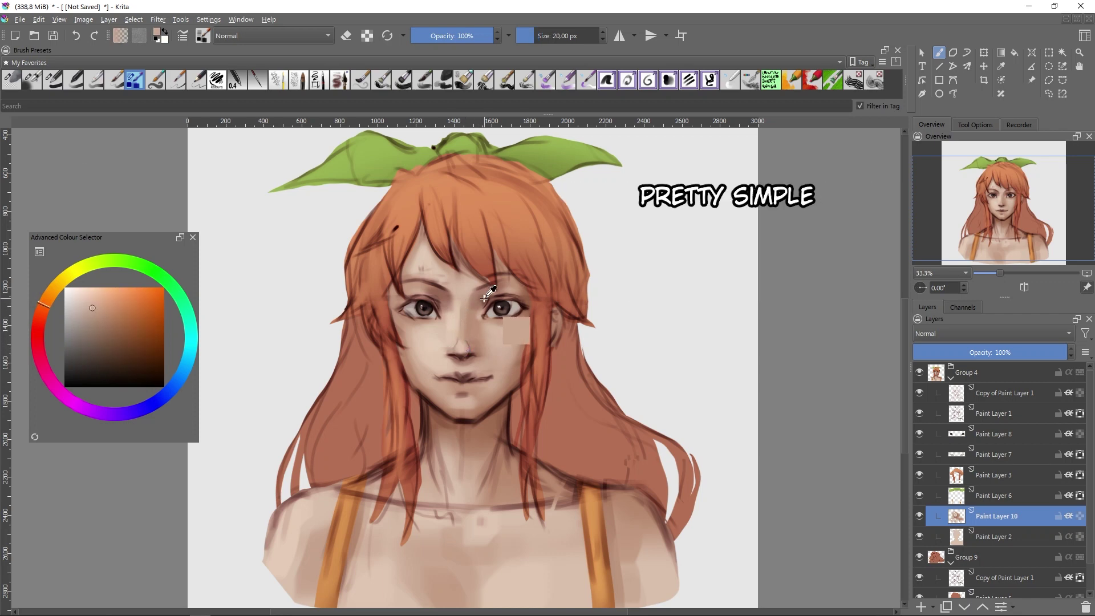
left_click(516, 331, "ctrl")
key("bracketleft")
left_click_drag(484, 278, 501, 278)
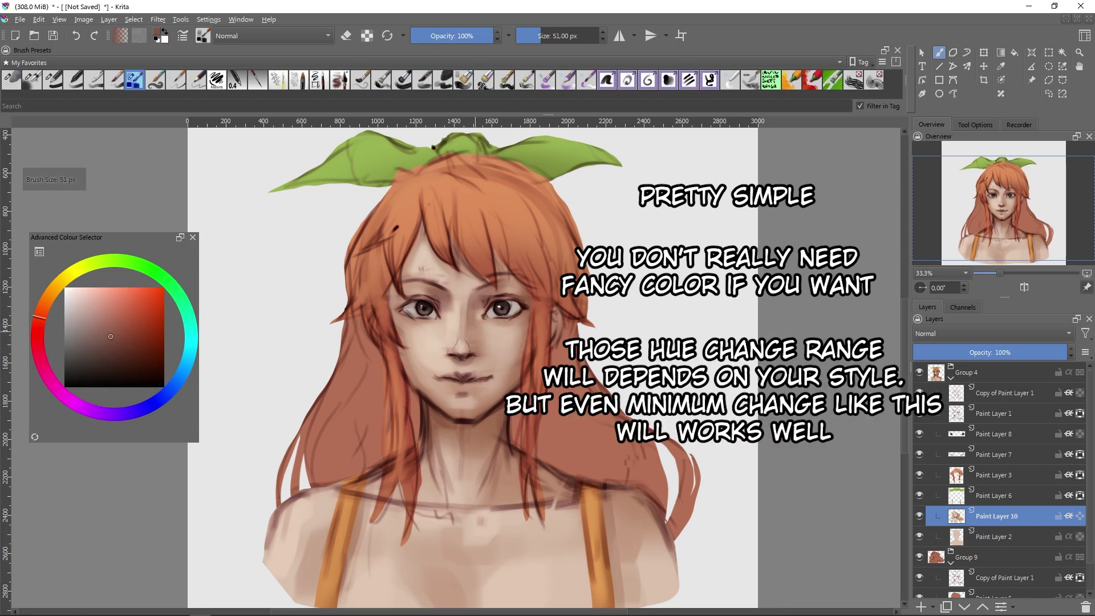
left_click(481, 331, "ctrl")
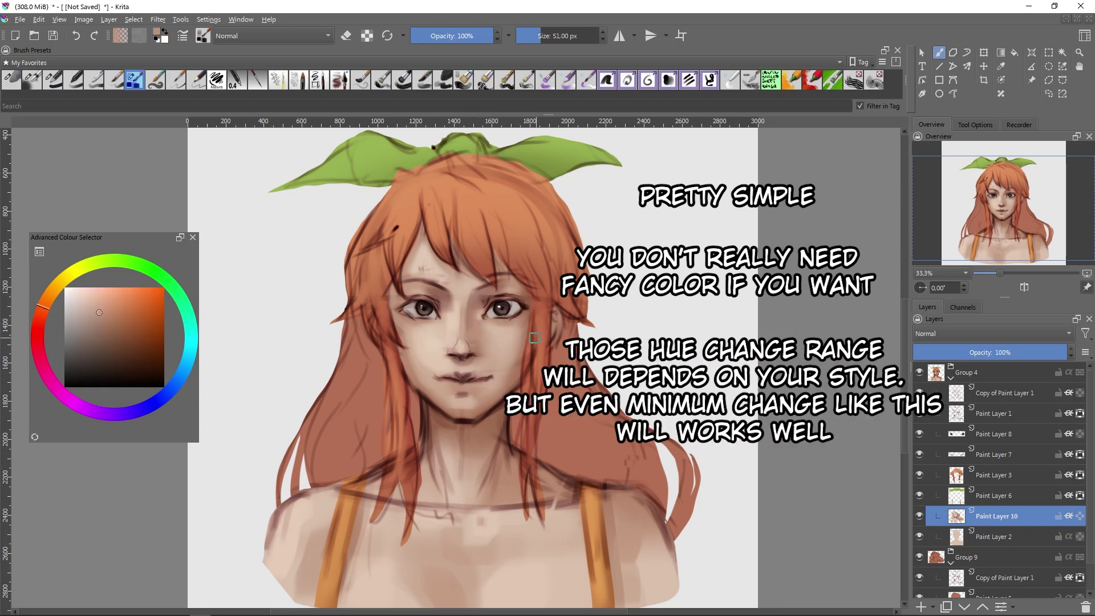
left_click(462, 370, "ctrl")
key("bracketleft")
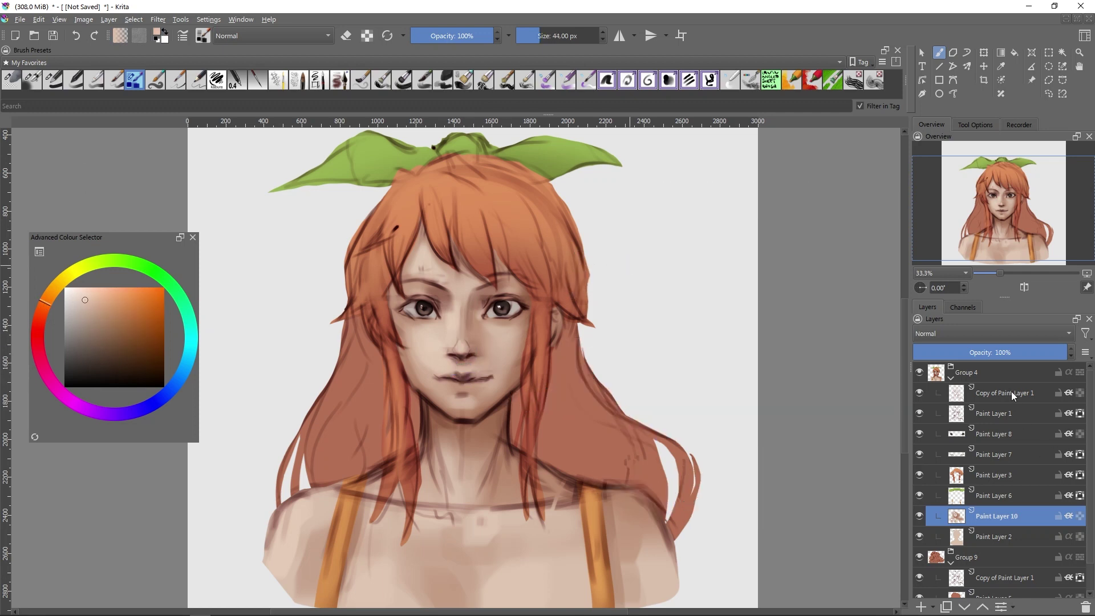
- Back on Paint Layer 10, add darker skin shading on the neck with a larger brush
left_click(1012, 394)
key("bracketright")
key("bracketright")
key("bracketright")
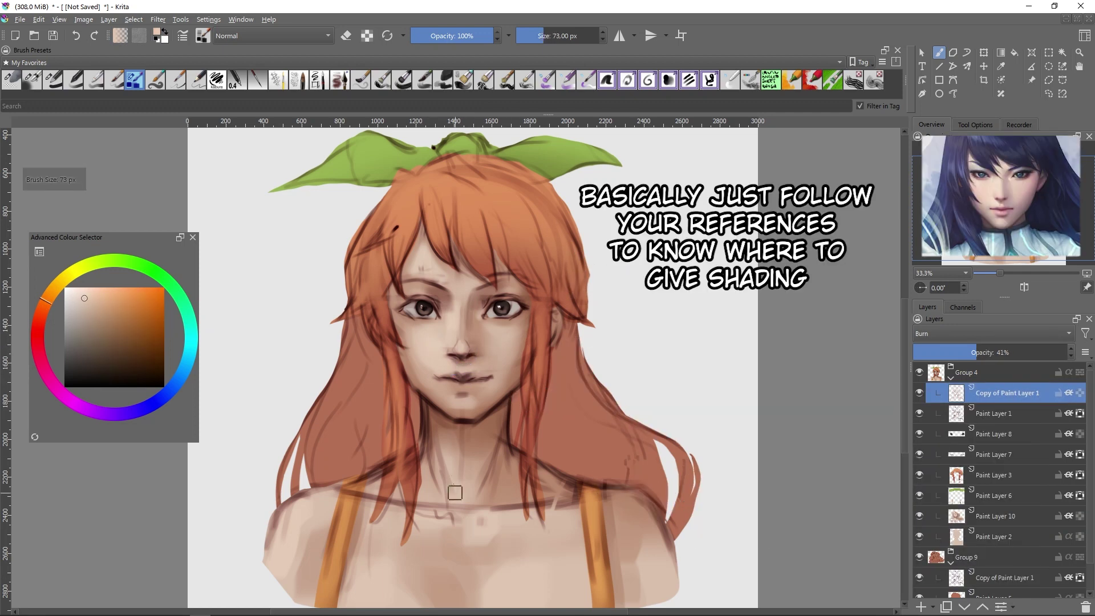
left_click(1010, 518)
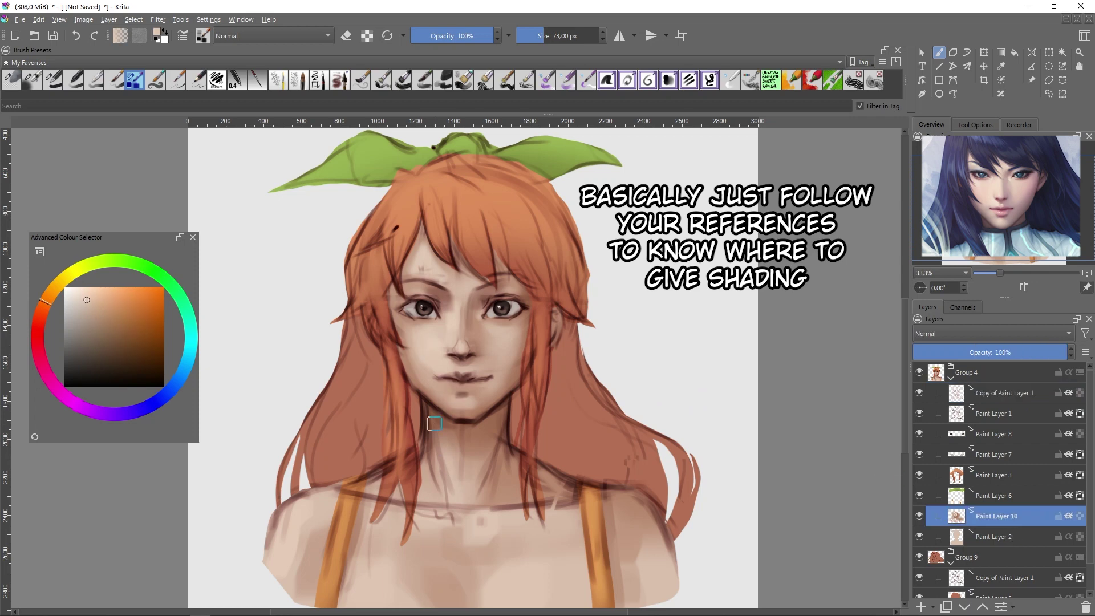
key("bracketright")
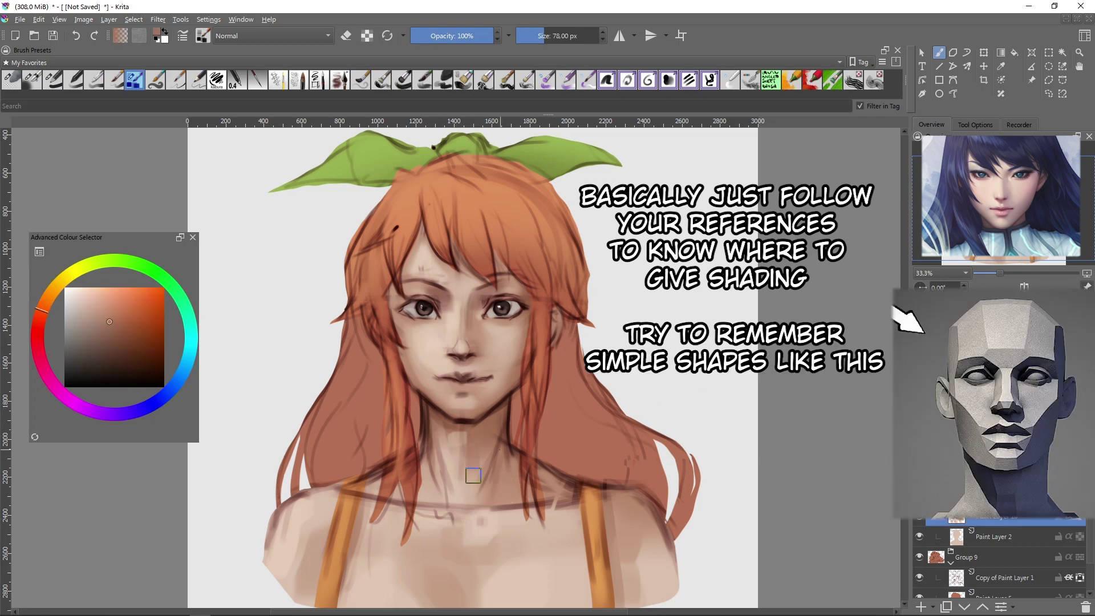
left_click(474, 459, "ctrl")
key("bracketright")
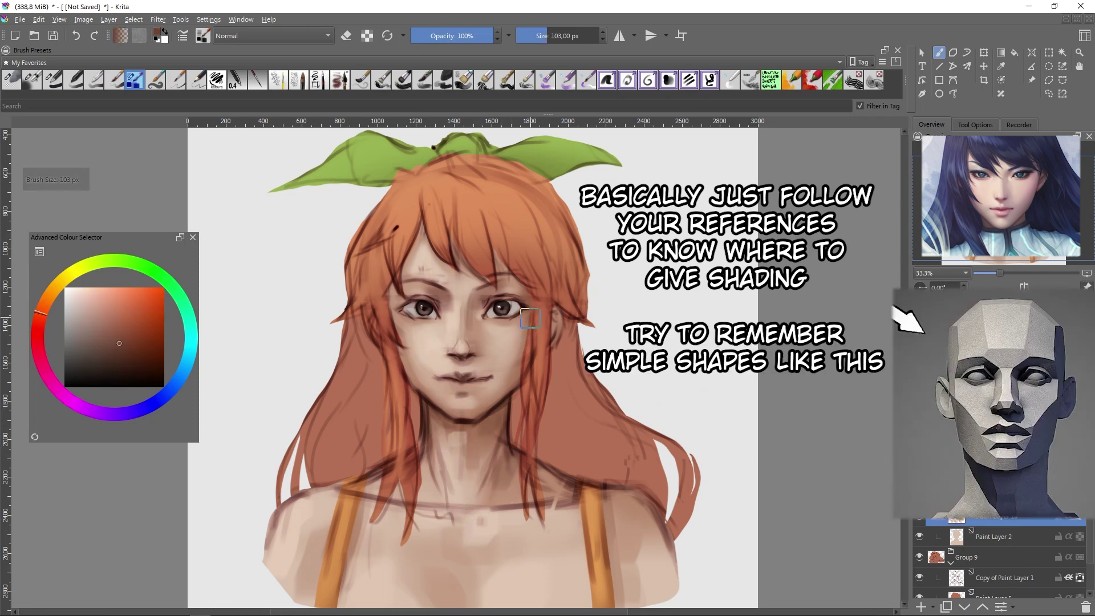
key("bracketleft")
key("bracketleft")
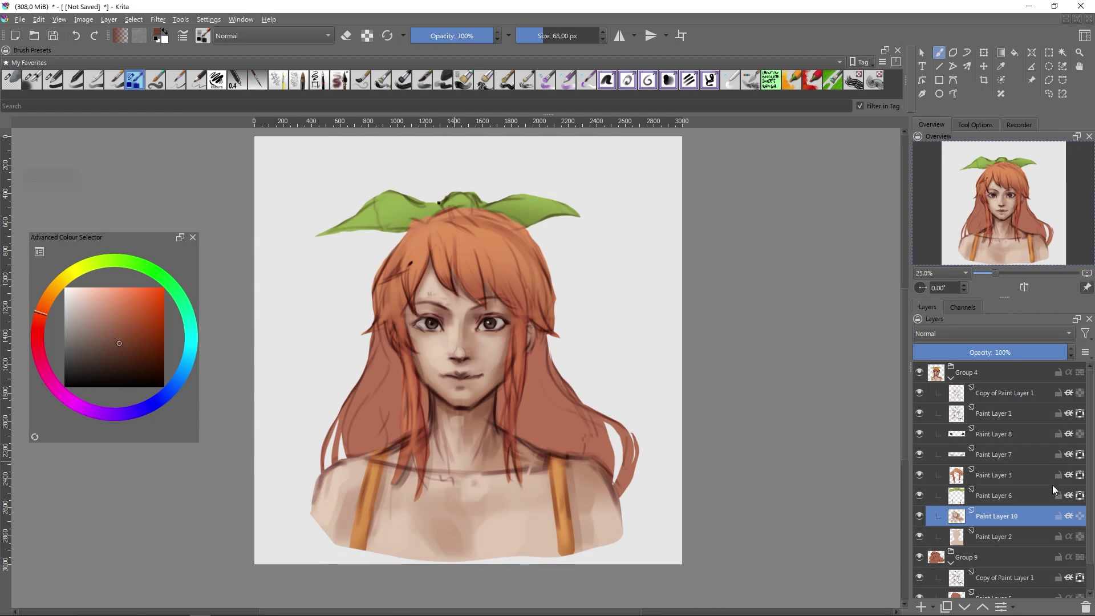
- Make Paint Layer 10 active and toggle its visibility to compare the base shading
left_click(1025, 491)
left_click(1001, 516)
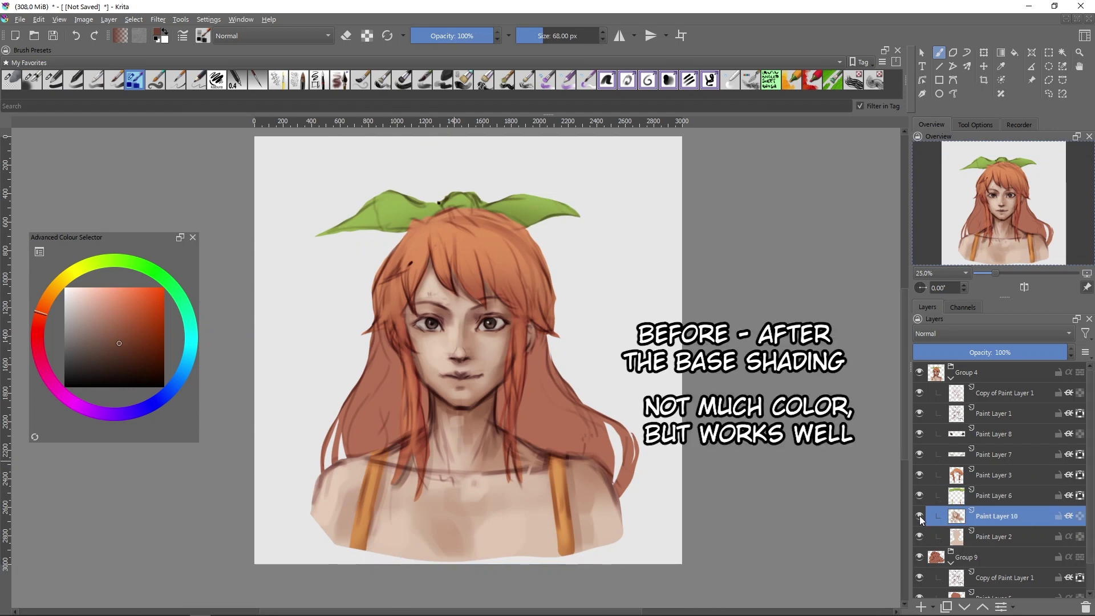
left_click(919, 514)
left_click(918, 516)
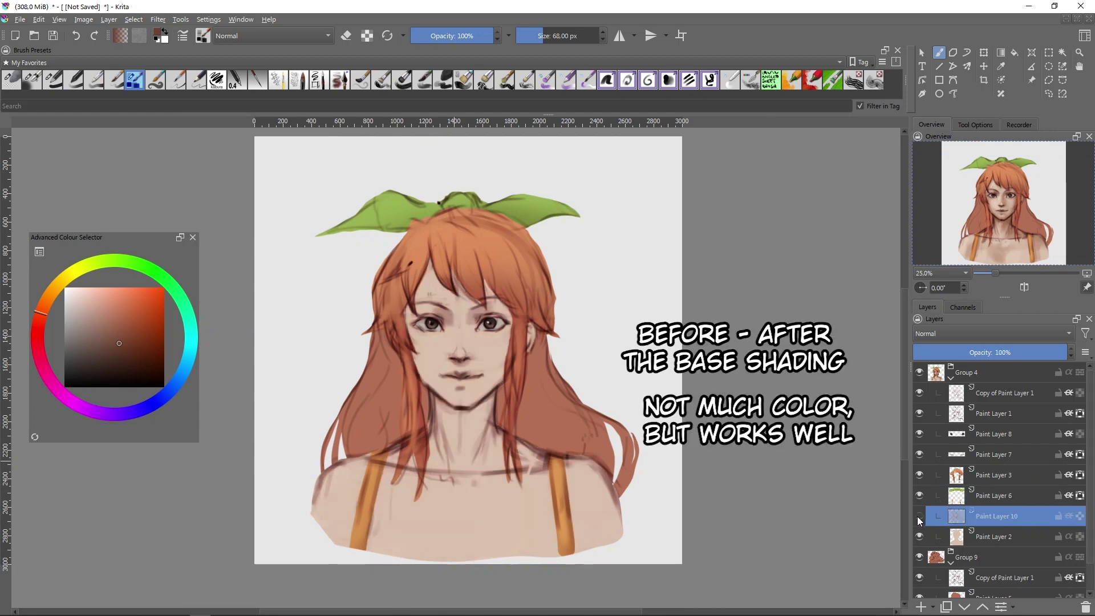
left_click(918, 516)
left_click(918, 516)
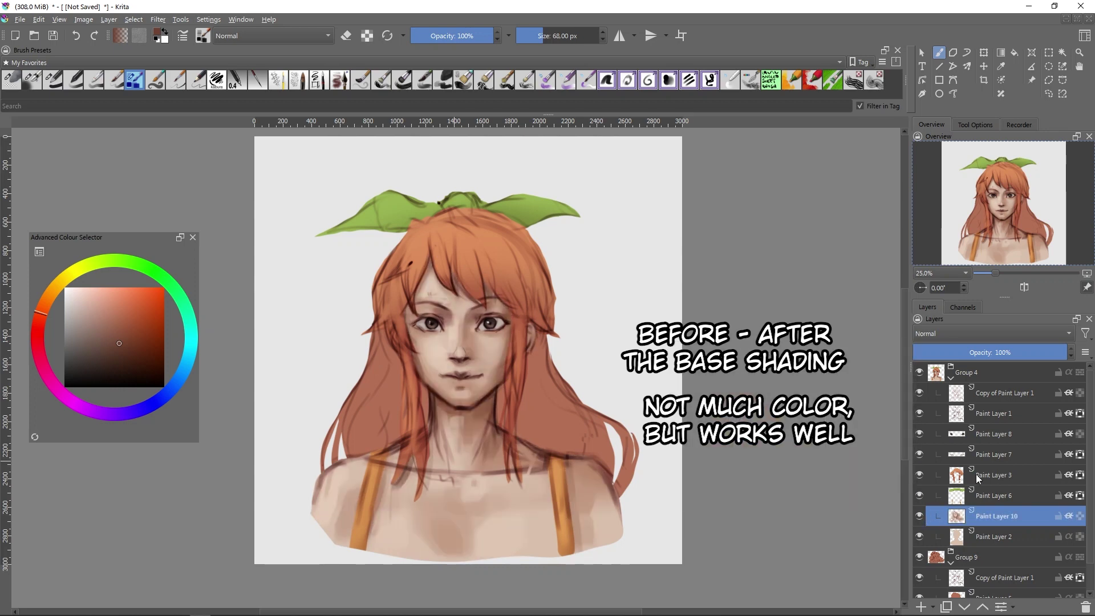
- Add a new paint layer at the top of Group 4 set to Hard Light blending
left_click(1010, 392)
key("Insert")
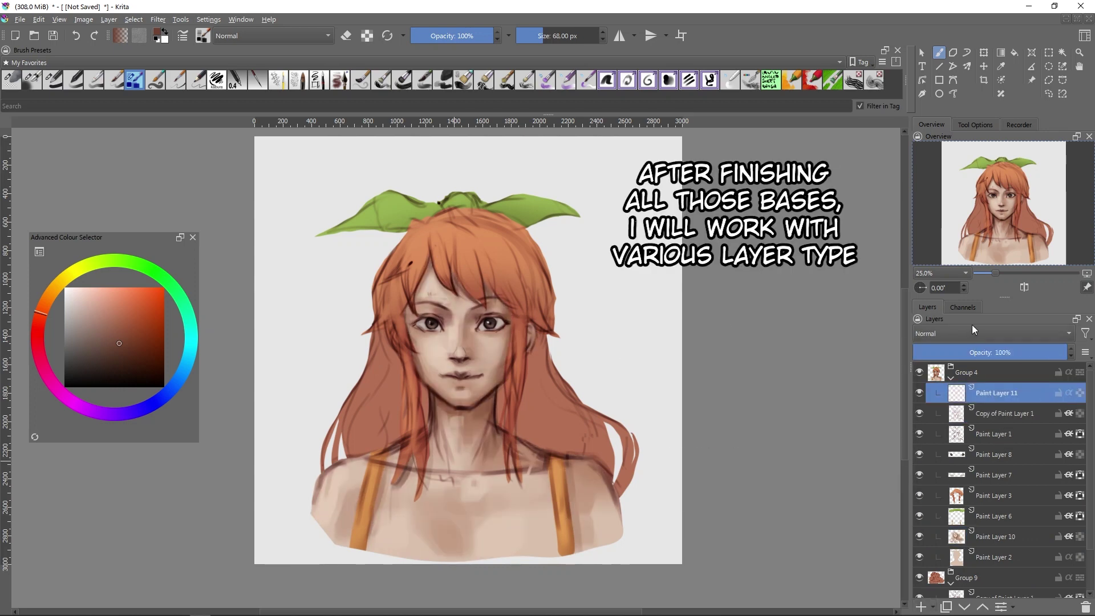
left_click(973, 329)
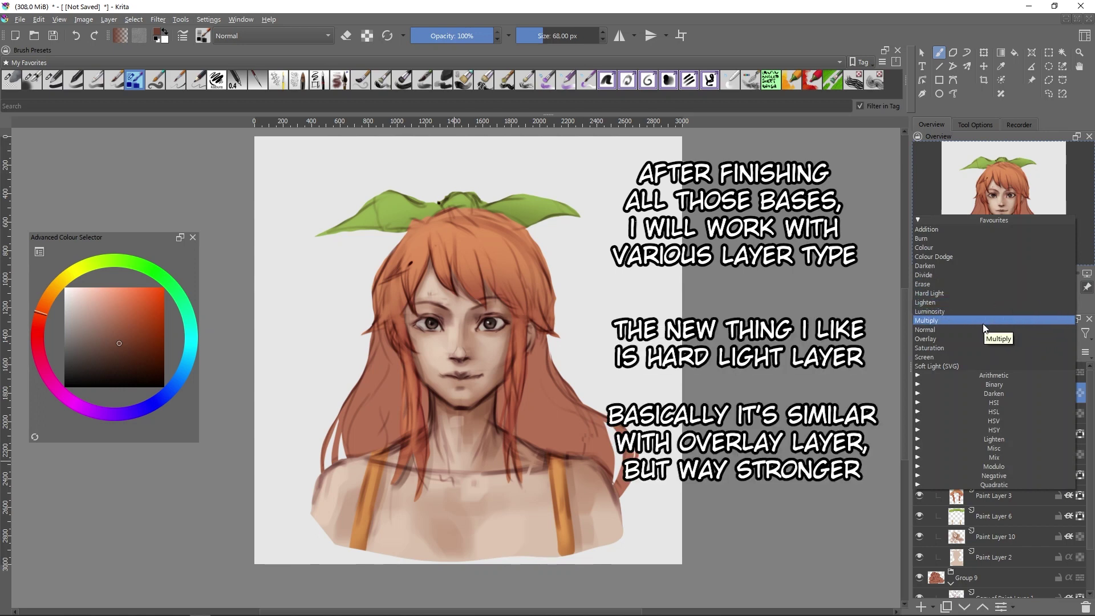
left_click(991, 293)
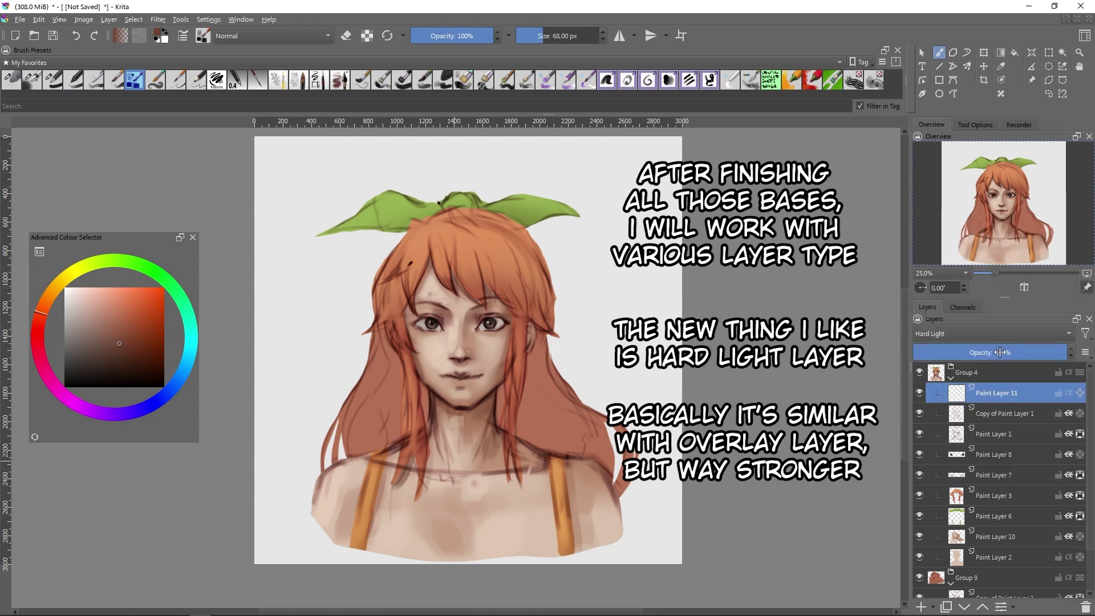
- Paint white, black and grey test strokes over the cheeks and nose, then undo them
left_click(66, 287)
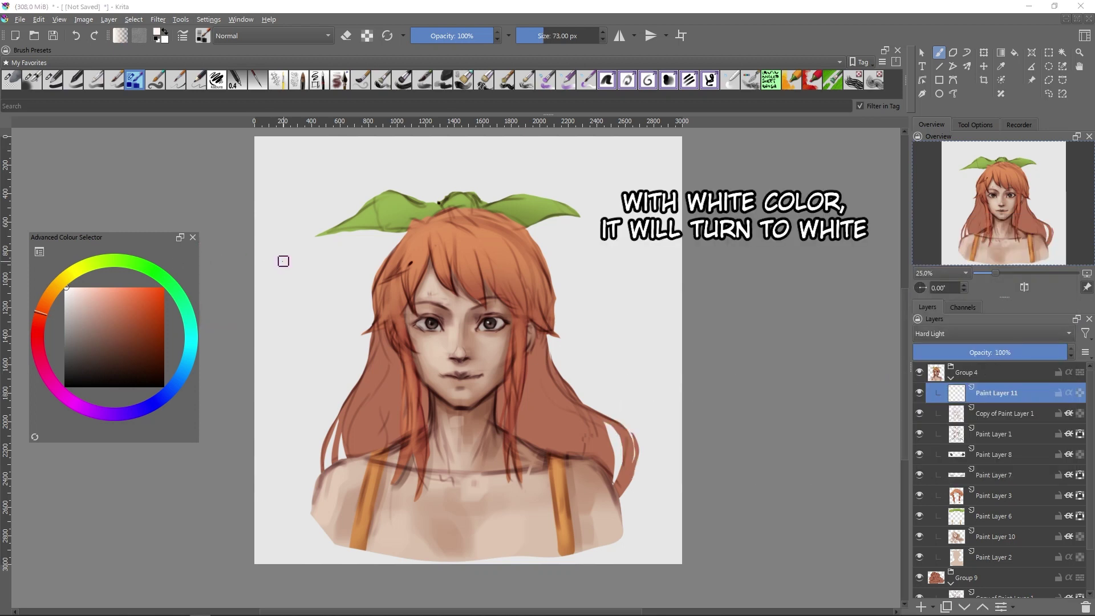
key("bracketright")
key("bracketright")
mouse_move(433, 344)
left_mouse_down()
mouse_move(435, 363)
mouse_move(506, 356)
left_mouse_up()
key("bracketright")
left_click(65, 367)
left_click(64, 386)
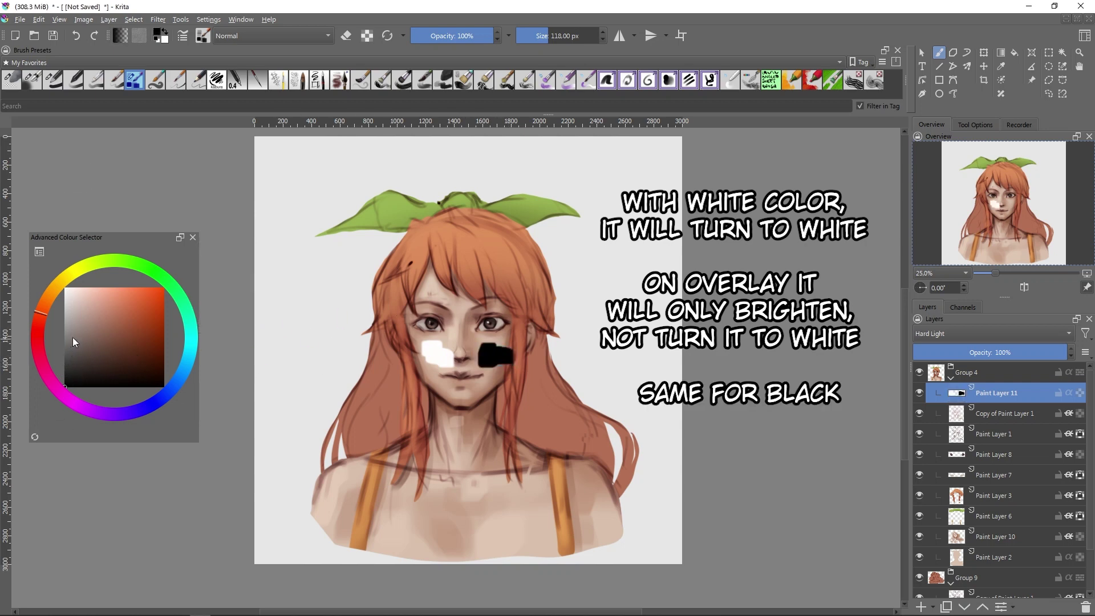
left_click(64, 309)
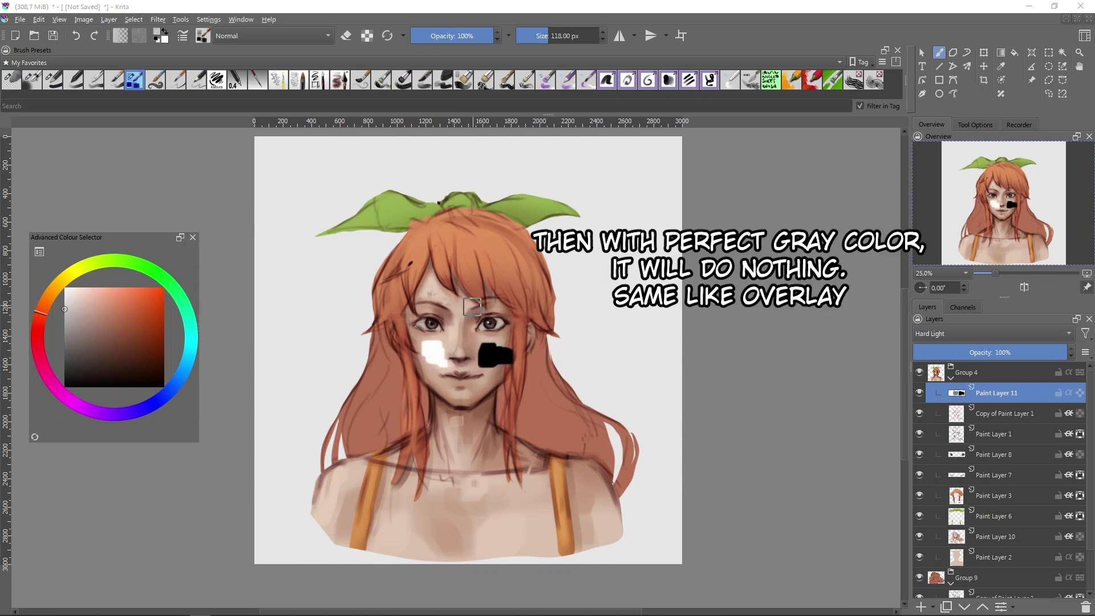
left_click_drag(447, 337, 437, 323)
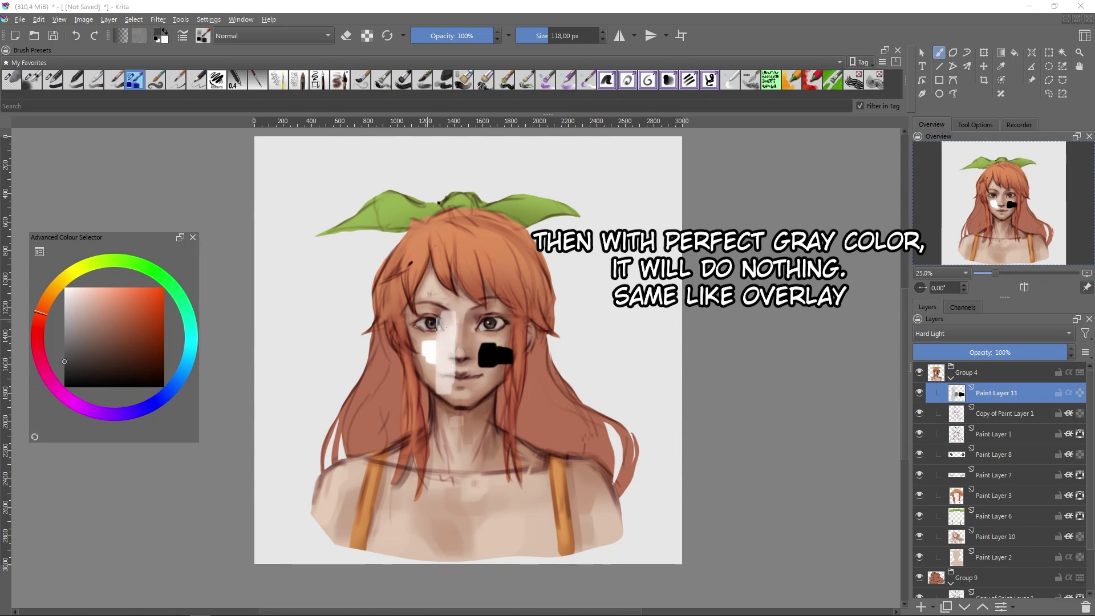
left_click_drag(471, 391, 472, 325)
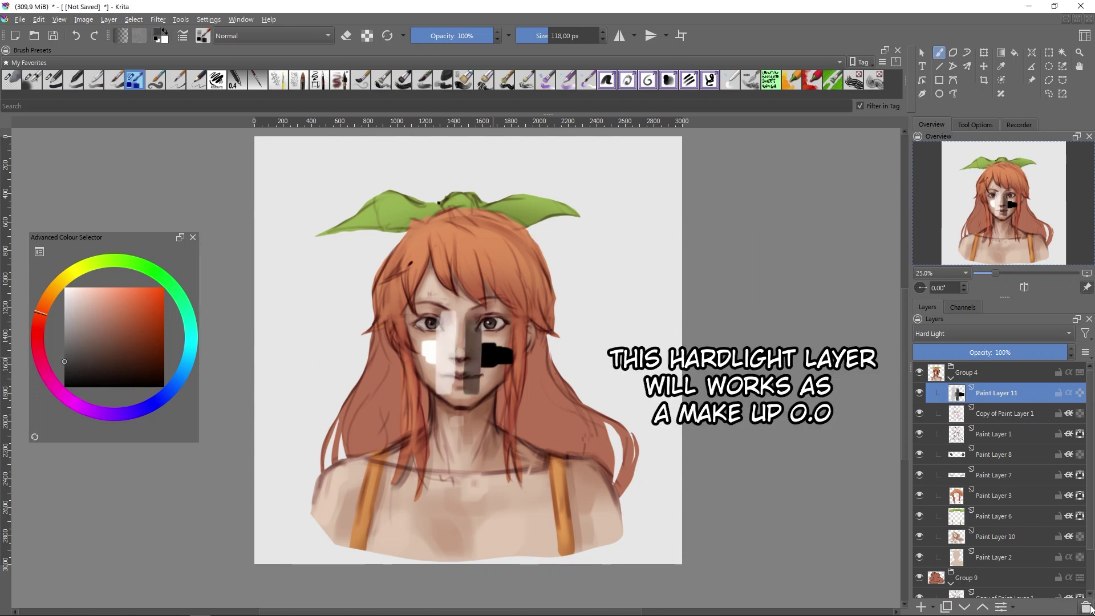
key("ctrl+z")
key("ctrl+z")
key("ctrl+z")
key("ctrl+z")
- Reset the layer blending to Hard Light and choose a muted red colour
left_click(992, 334)
left_click(969, 295)
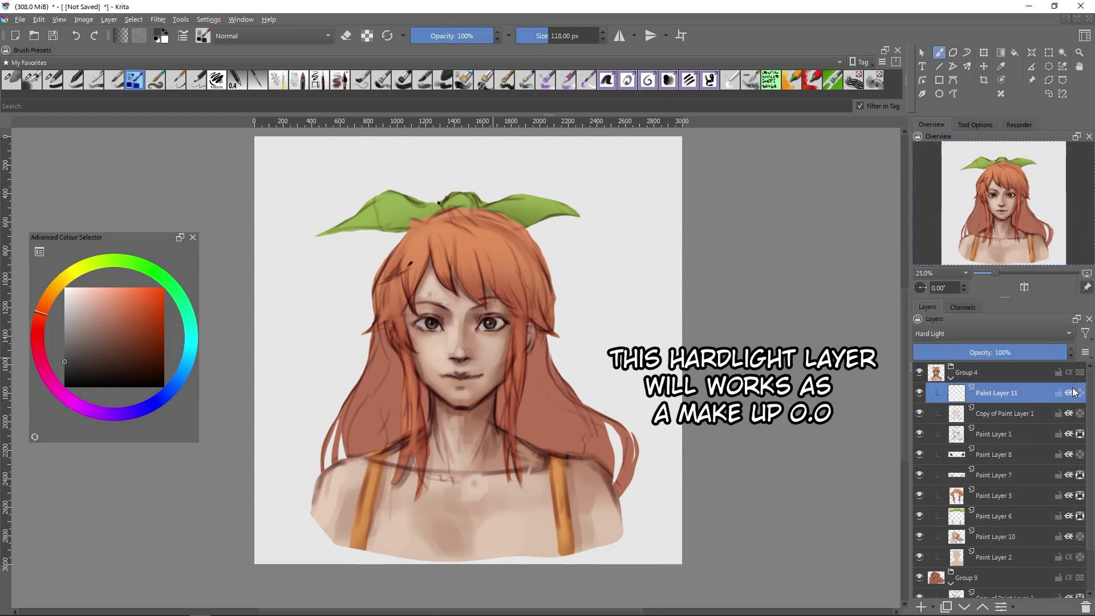
left_click(56, 334)
left_click(76, 337)
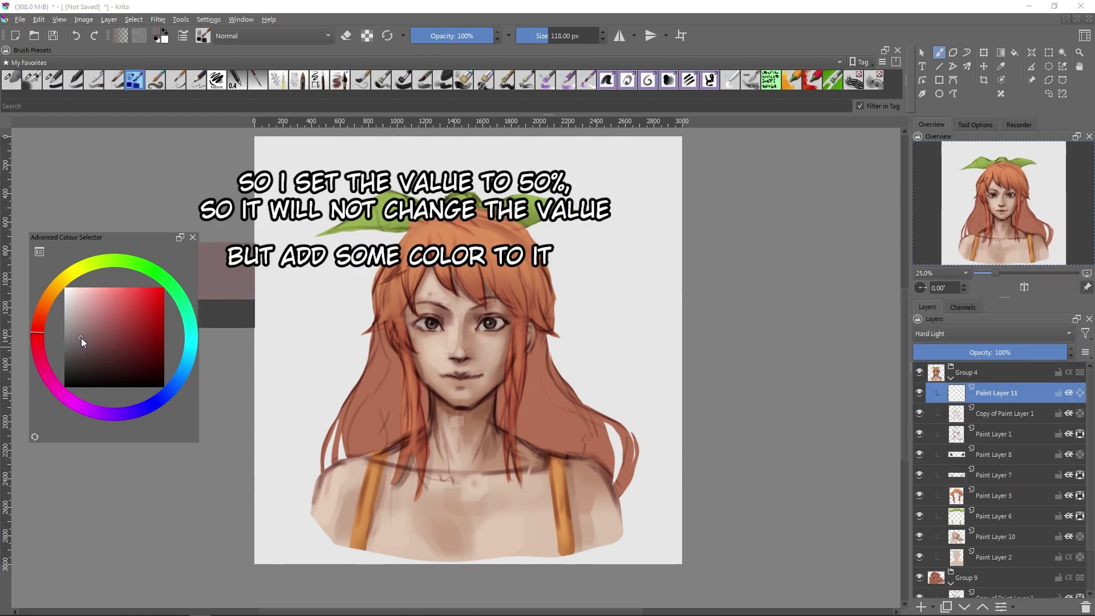
- Airbrush soft red blush onto both cheeks with the soft airbrush
key("slash")
mouse_move(432, 365)
left_mouse_down()
mouse_move(424, 348)
mouse_move(497, 357)
mouse_move(462, 337)
mouse_move(427, 336)
left_mouse_up()
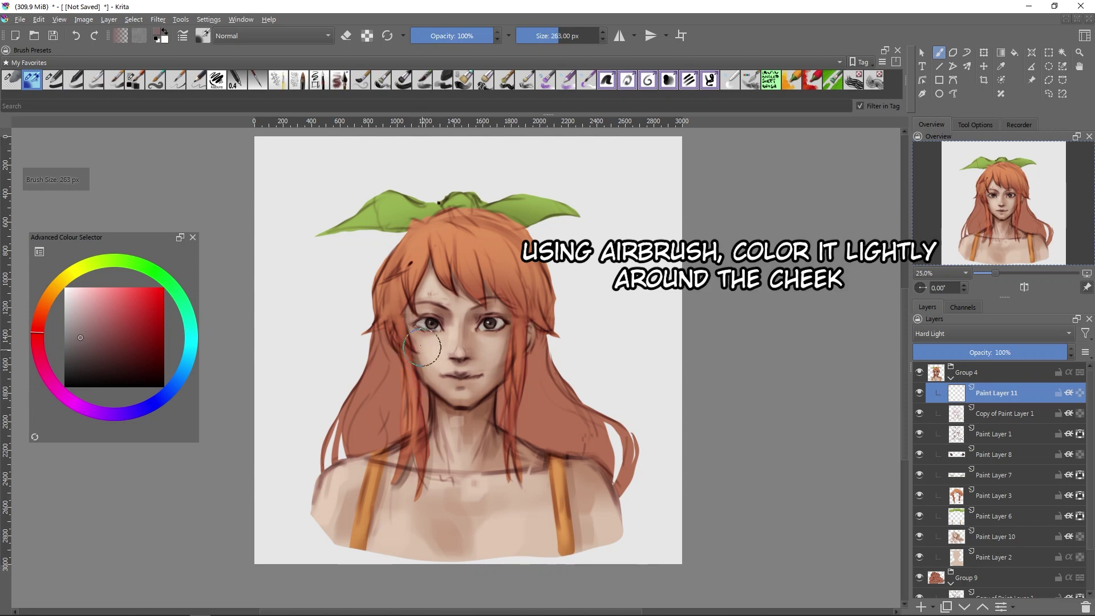
scroll(439, 373, "up", 1)
left_click_drag(447, 367, 431, 366)
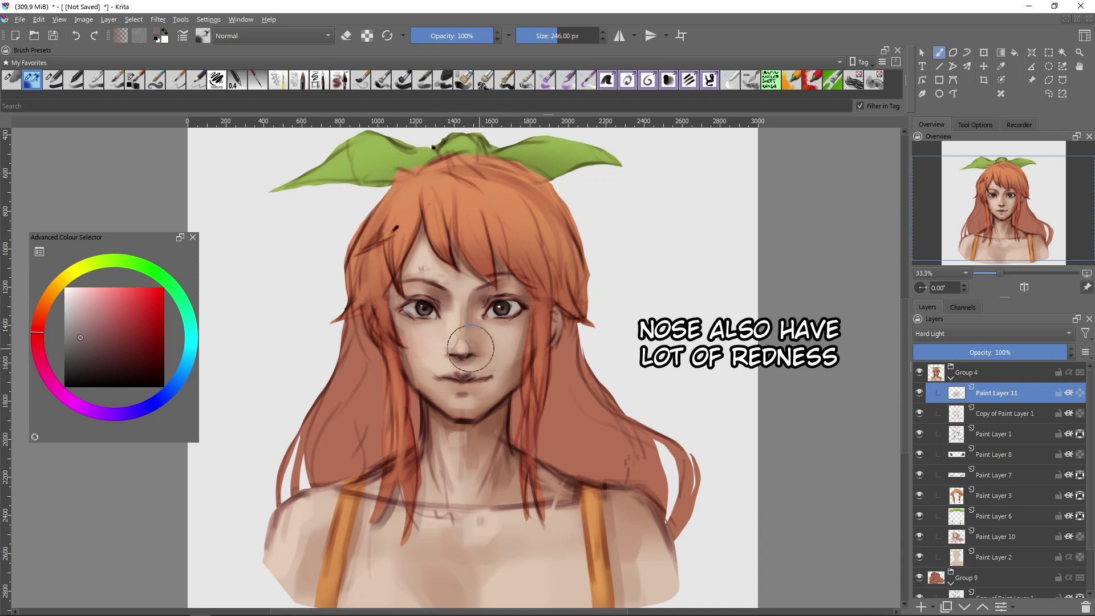
left_click_drag(409, 328, 413, 348)
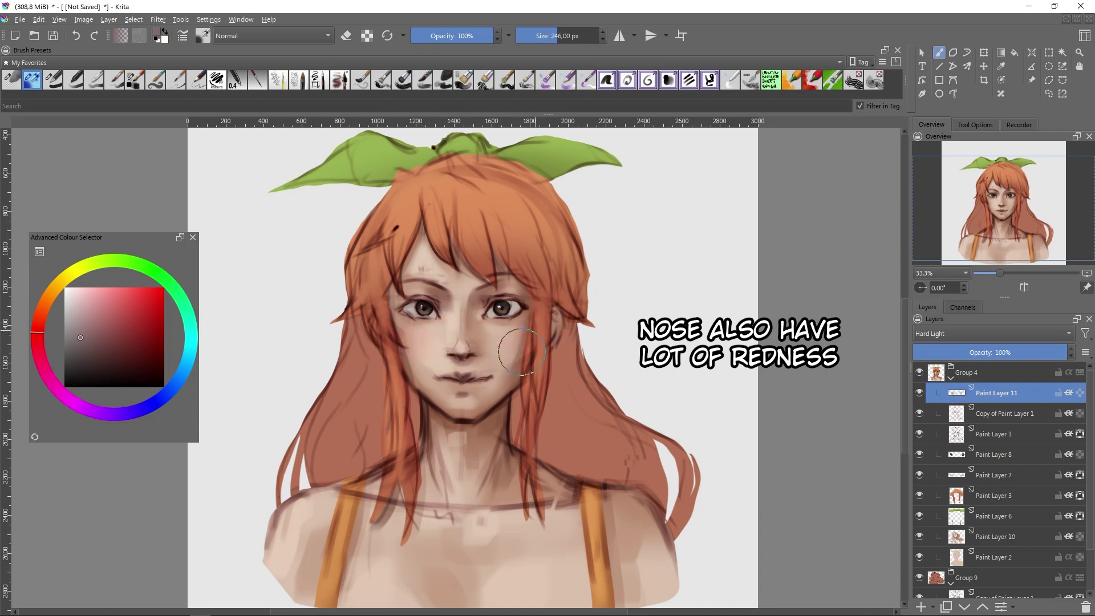
left_click_drag(535, 349, 449, 349)
left_click_drag(517, 279, 493, 302)
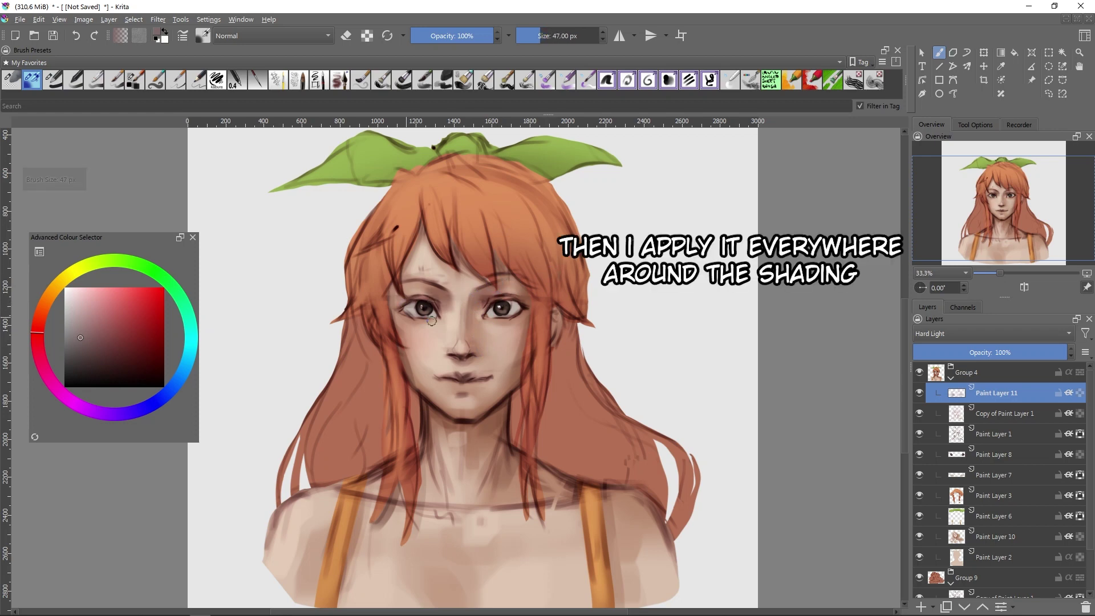
left_click_drag(480, 426, 569, 426)
- Tint the body shading red with a large brush, erase excess, and toggle the layer to compare
key("minus")
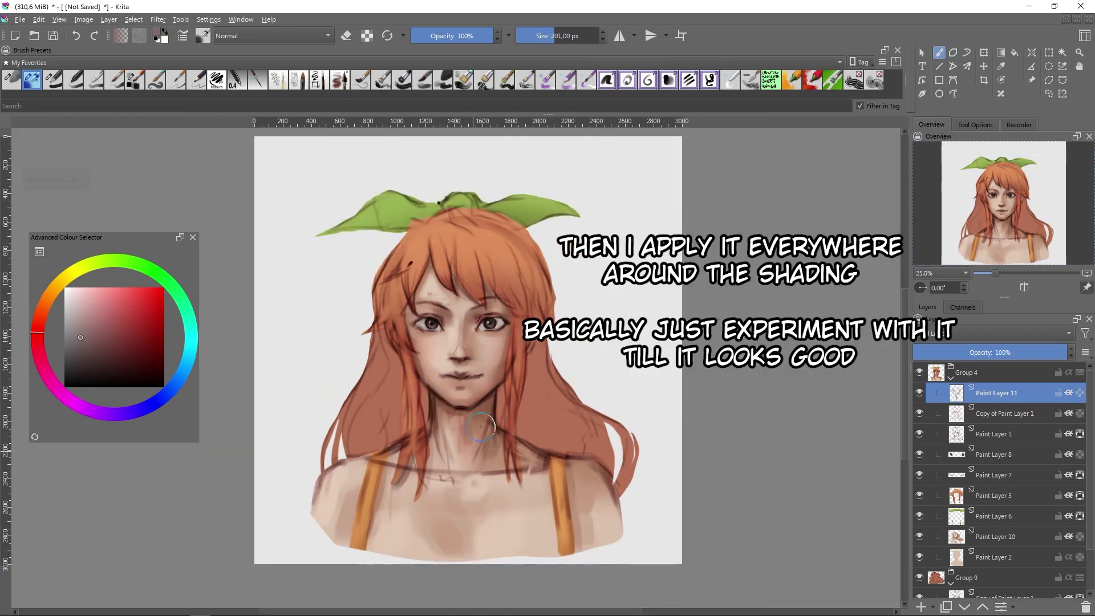
left_click_drag(481, 427, 496, 427)
key("minus")
left_click_drag(445, 473, 525, 456)
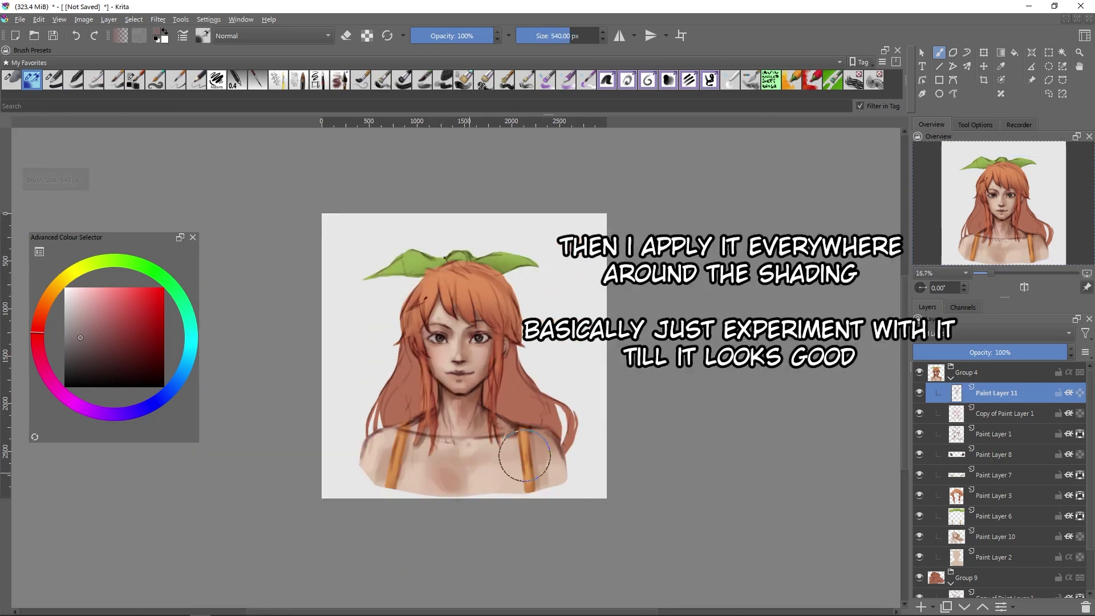
mouse_move(473, 342)
left_mouse_down()
mouse_move(444, 342)
mouse_move(453, 351)
left_mouse_up()
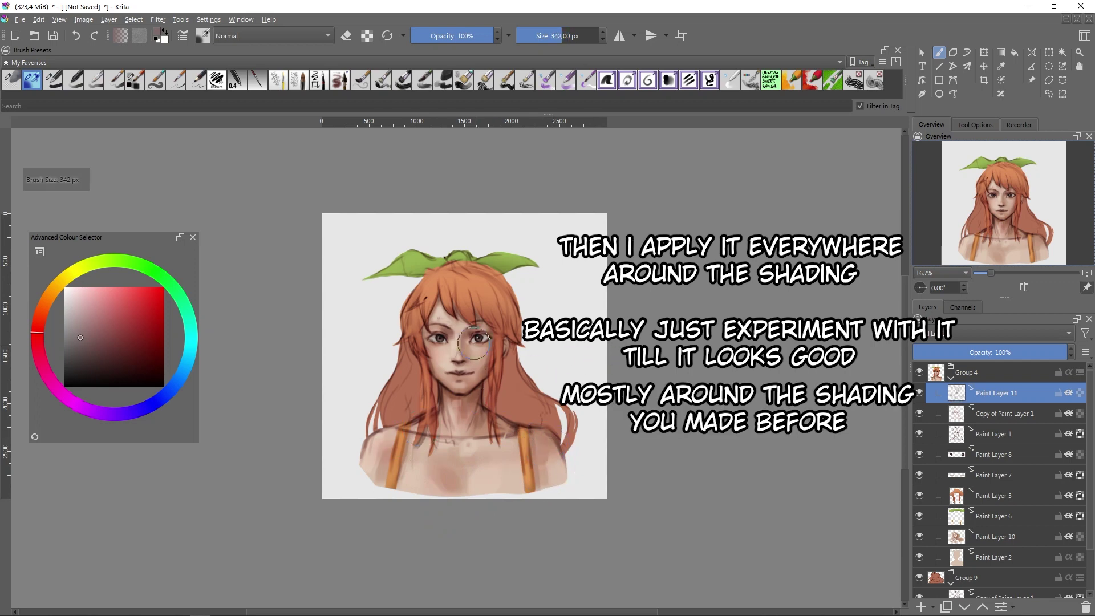
key("e")
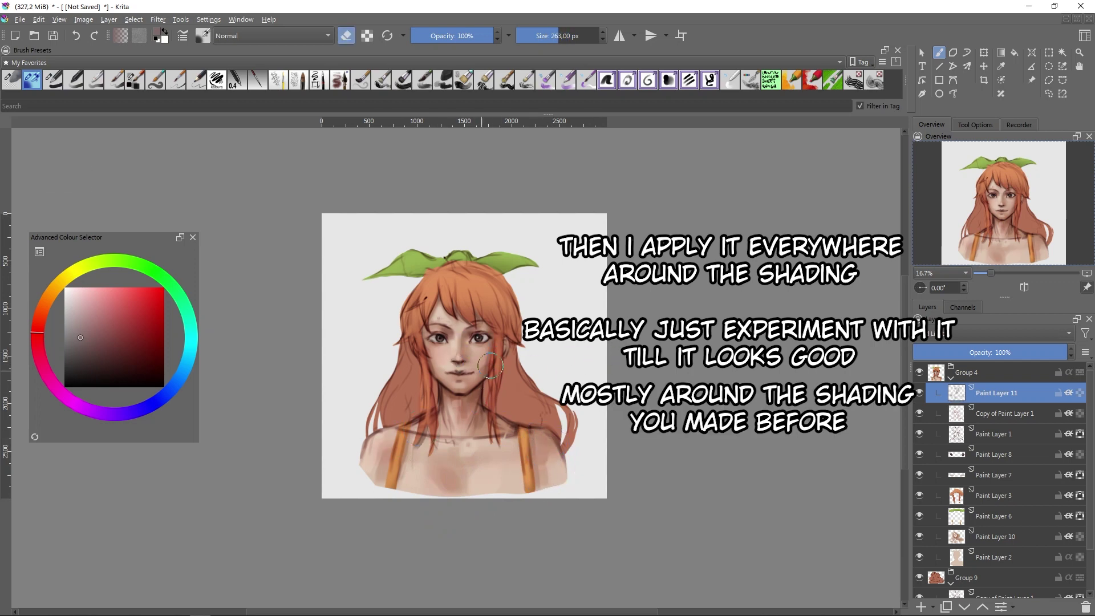
key("bracketright")
key("plus")
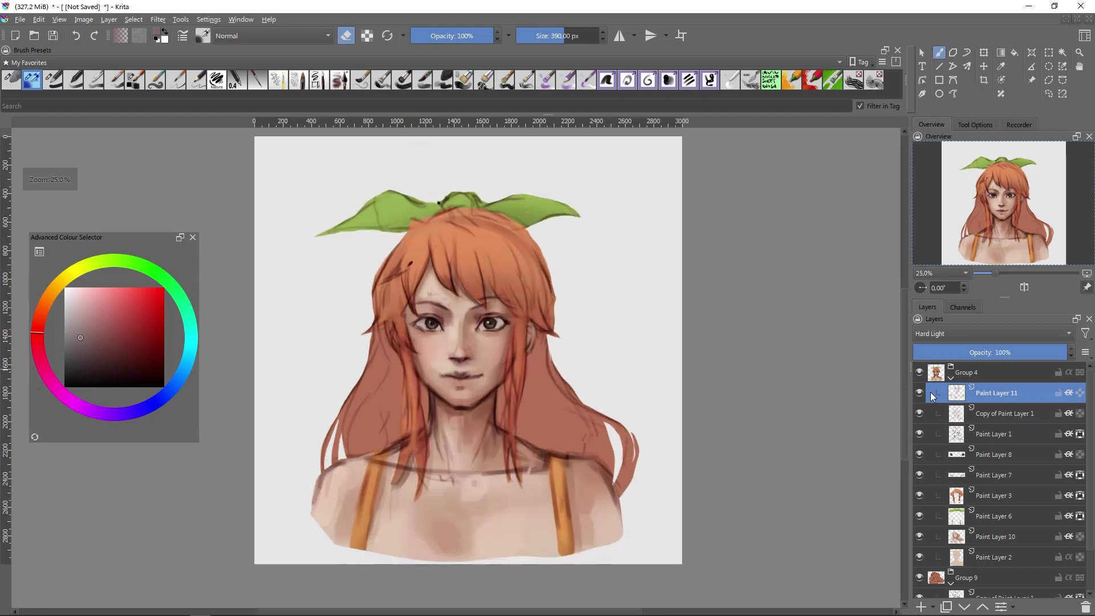
left_click(919, 393)
left_click(919, 393)
key("bracketleft")
left_click(920, 395)
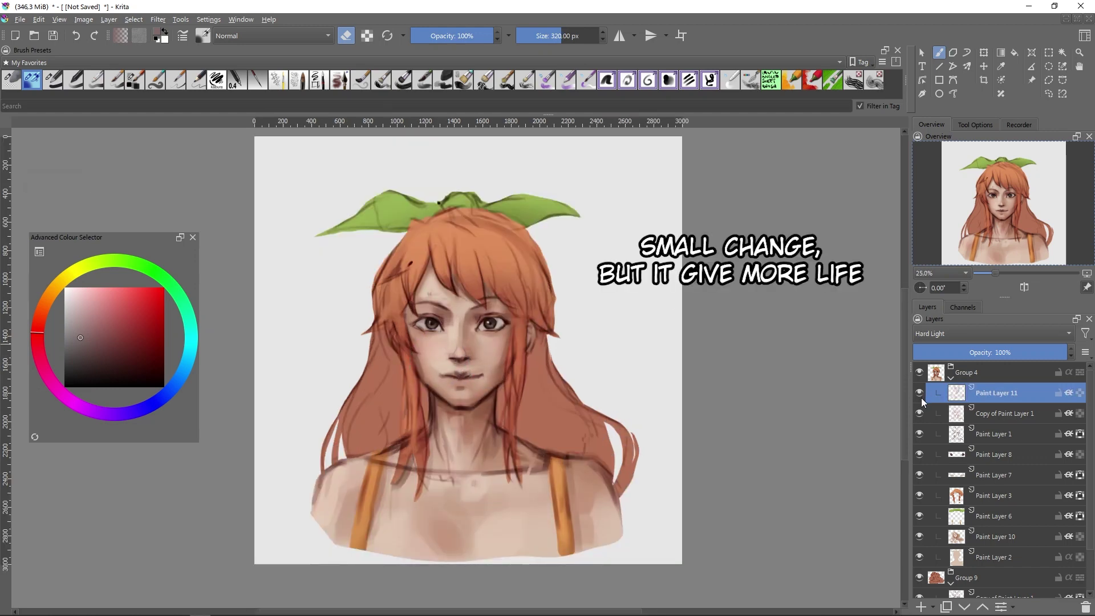
left_click(922, 398)
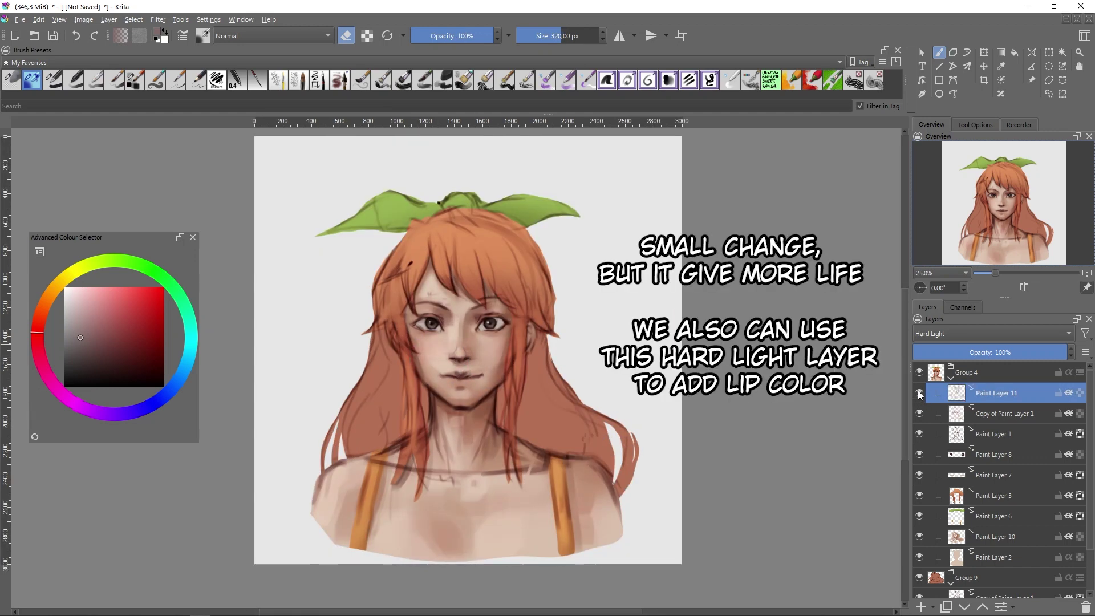
key("plus")
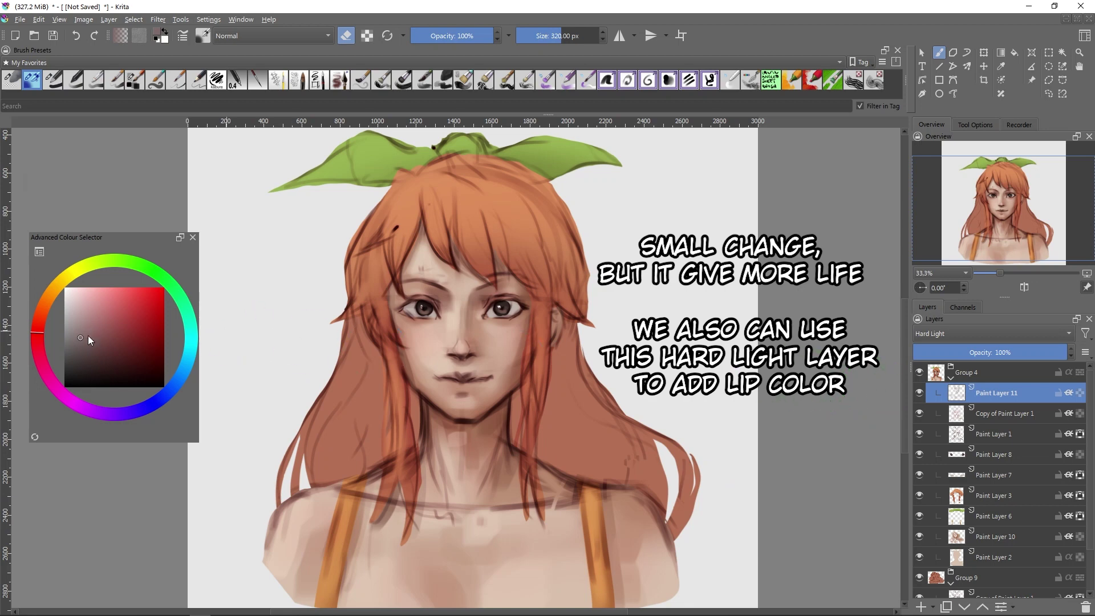
- Paint light pink on the lower lip with a small brush
left_click_drag(88, 335, 91, 318)
key("e")
left_click(39, 326)
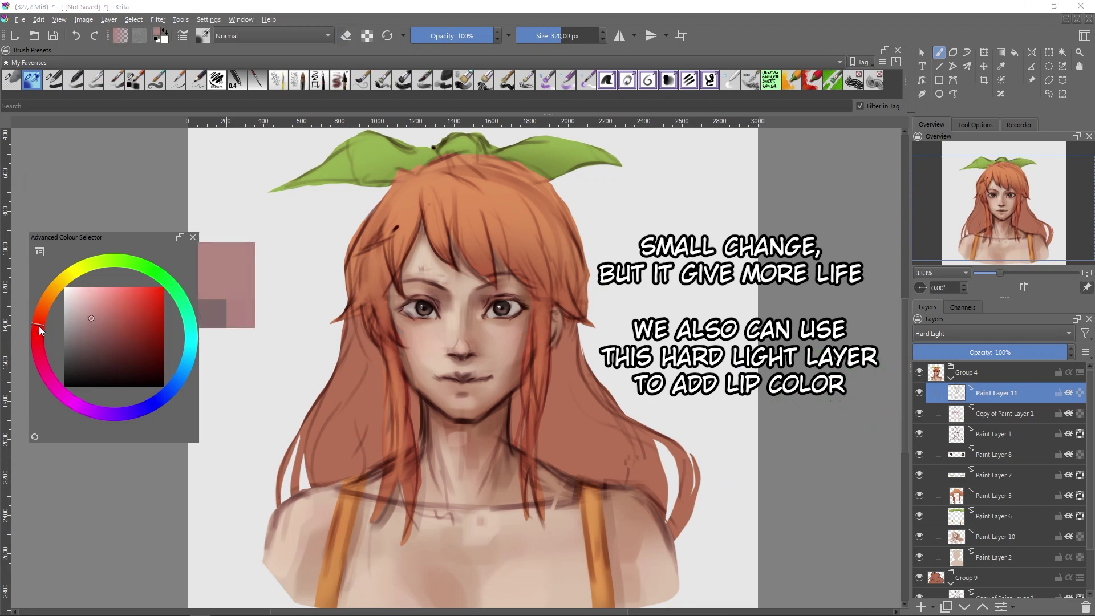
left_click(90, 309)
mouse_move(454, 377)
left_mouse_down()
mouse_move(410, 377)
mouse_move(433, 377)
left_mouse_up()
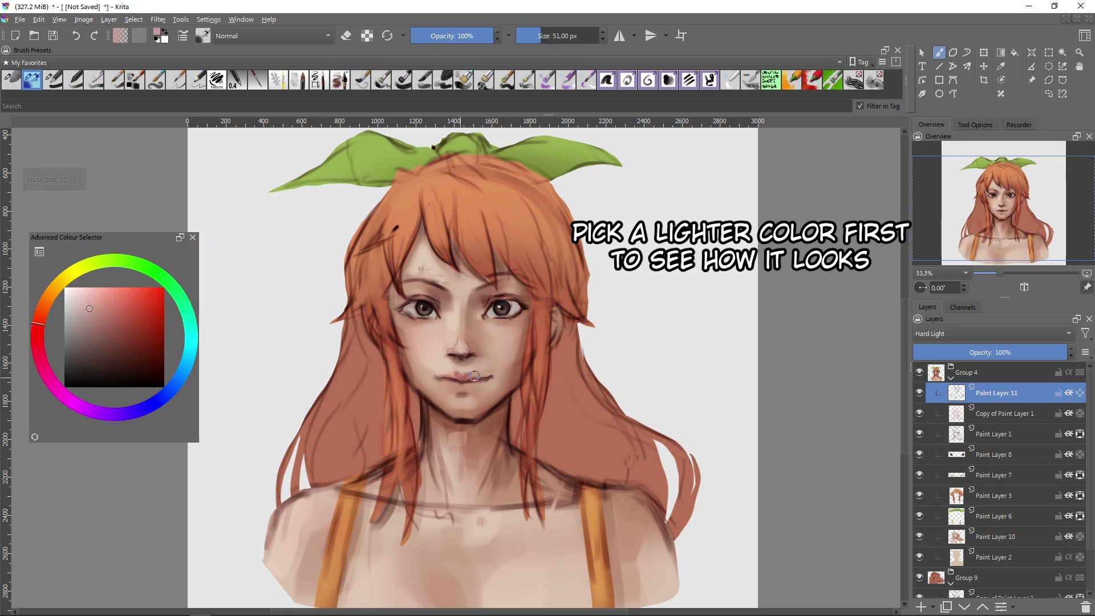
mouse_move(450, 383)
left_mouse_down()
mouse_move(479, 384)
mouse_move(463, 386)
left_mouse_up()
- Brush a darker red over the lips, then pick a pale warm pink-orange
left_click(102, 324)
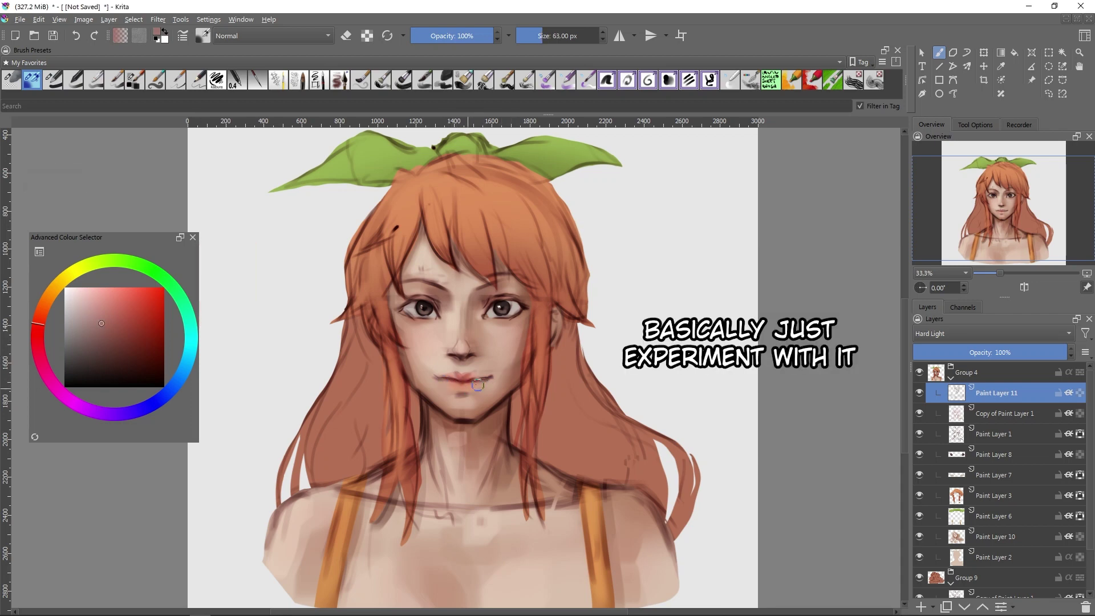
key("k")
mouse_move(436, 382)
left_mouse_down()
mouse_move(487, 381)
mouse_move(472, 382)
mouse_move(479, 392)
left_mouse_up()
left_click(76, 311)
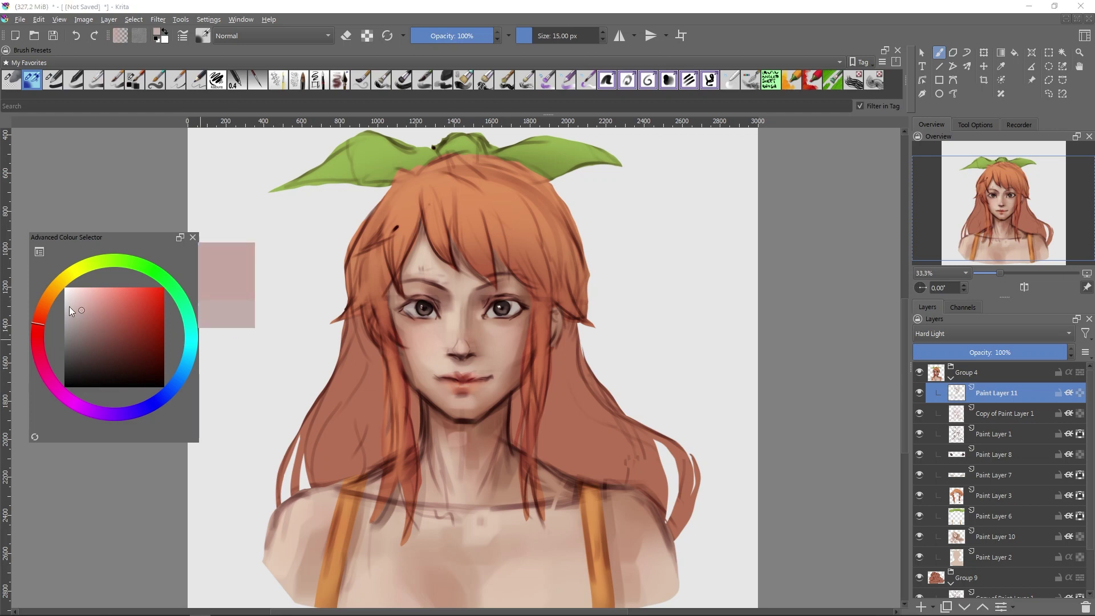
left_click(40, 310)
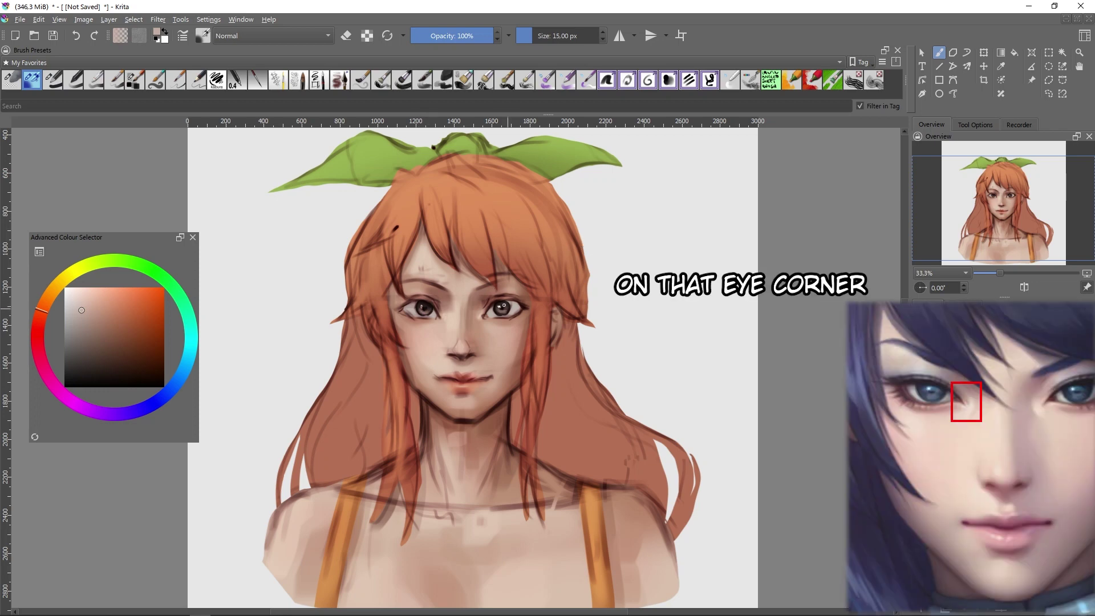
- Sample a very light skin tone and brighten the left eye's lower eyelid
key("bracketright")
key("bracketright")
key("bracketright")
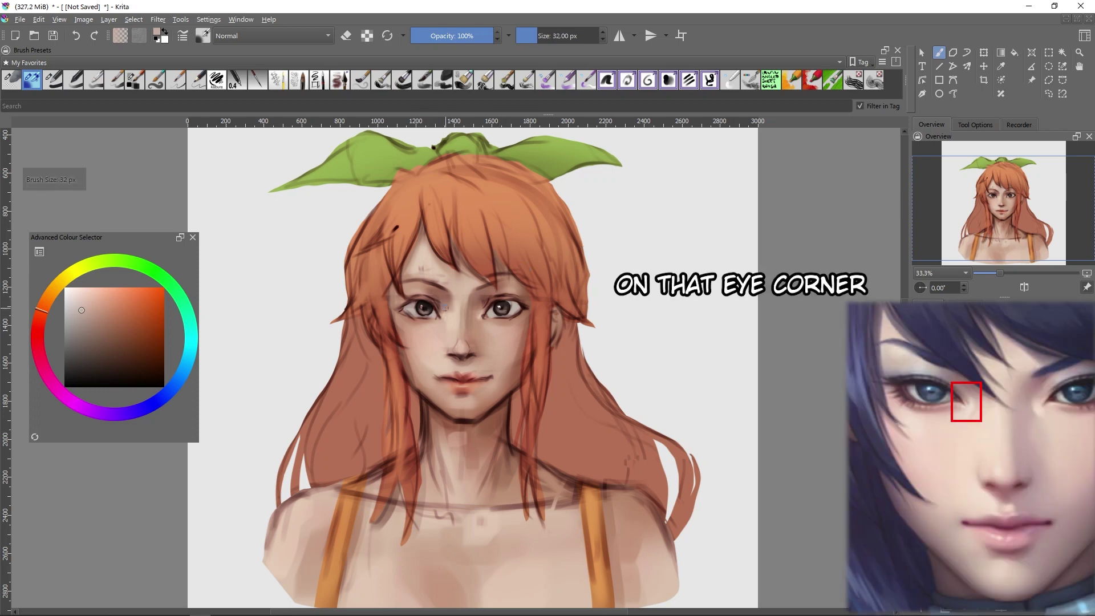
key("bracketright")
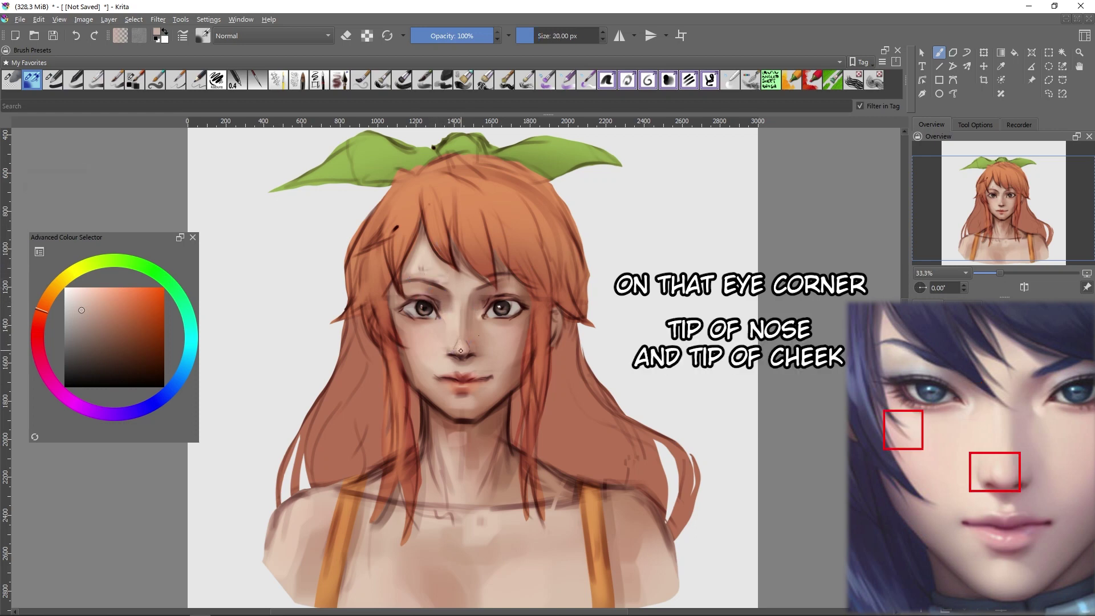
key("bracketright")
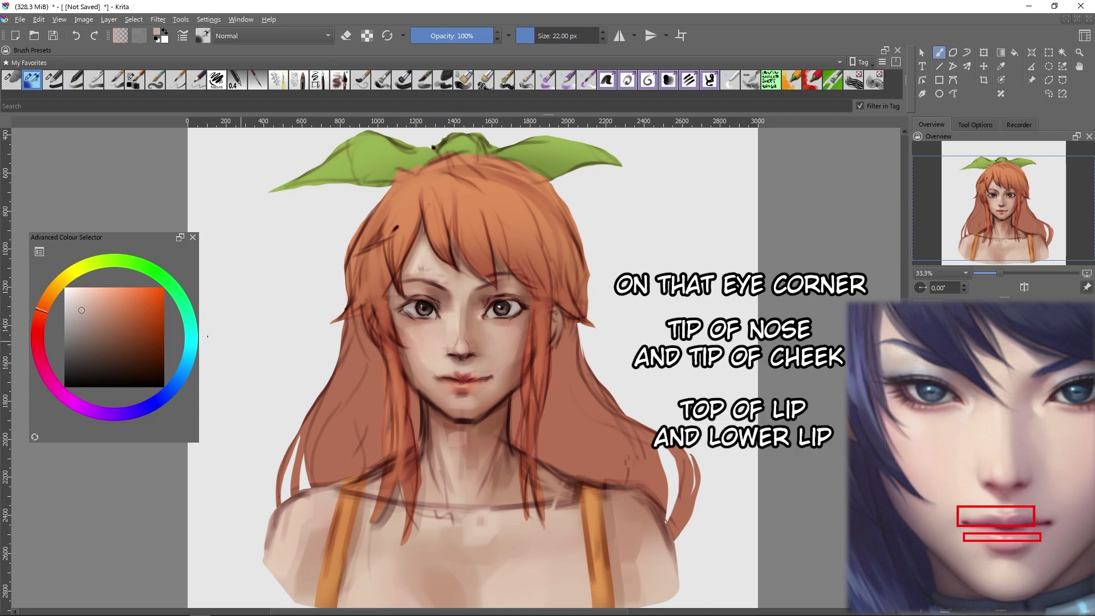
left_click(478, 318, "ctrl")
key("bracketright")
key("bracketright")
key("bracketright")
key("bracketright")
key("bracketright")
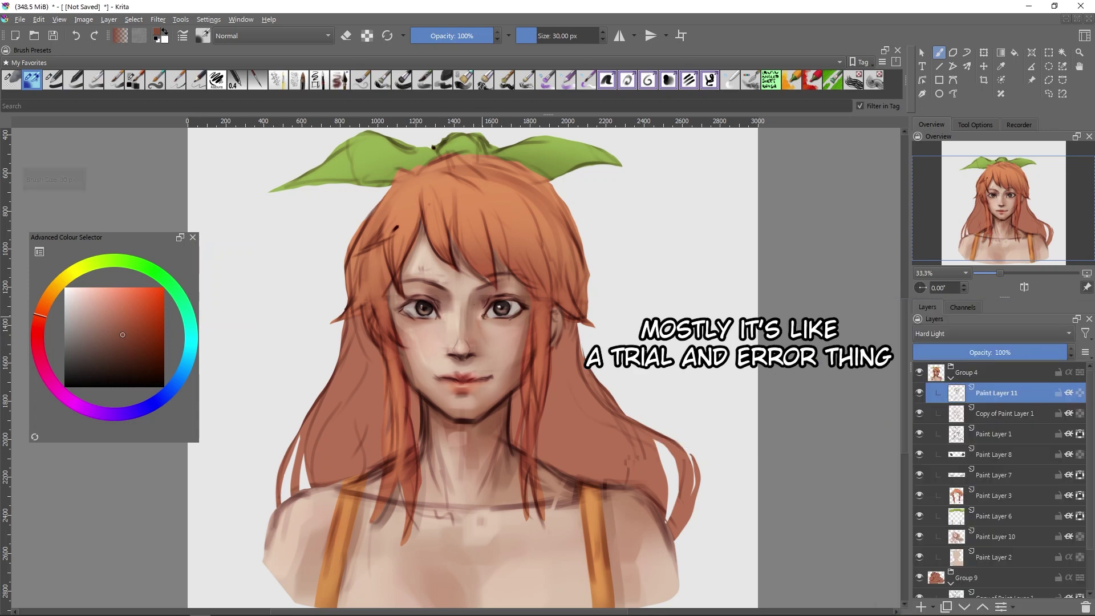
left_click(483, 336, "ctrl")
key("bracketright")
key("bracketright")
key("bracketright")
key("bracketright")
left_click(442, 371, "ctrl")
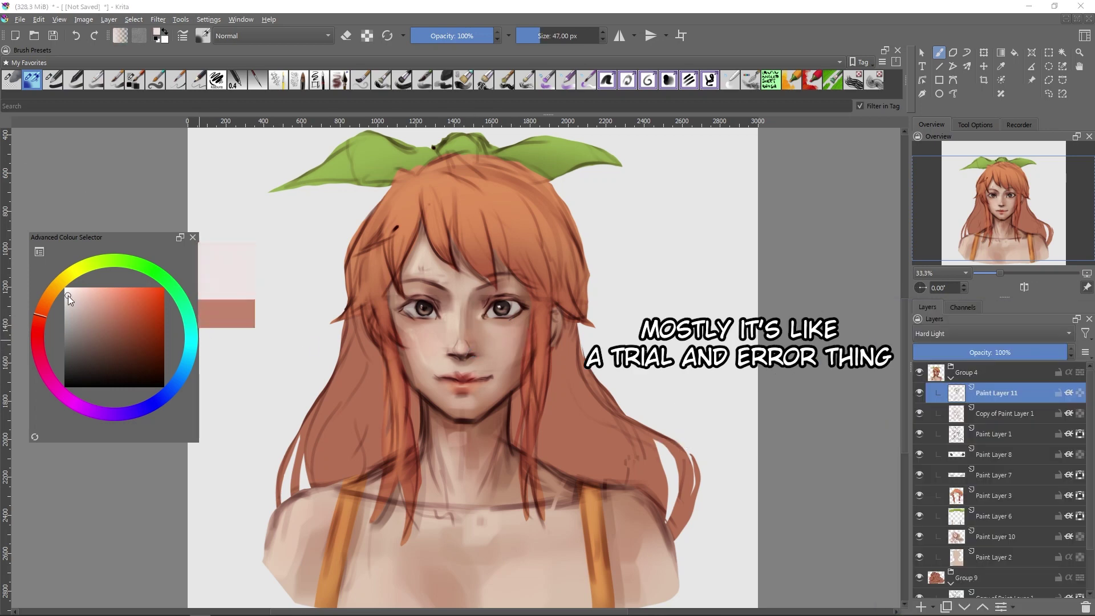
key("bracketright")
key("bracketright")
key("bracketright")
key("bracketleft")
key("bracketleft")
key("bracketleft")
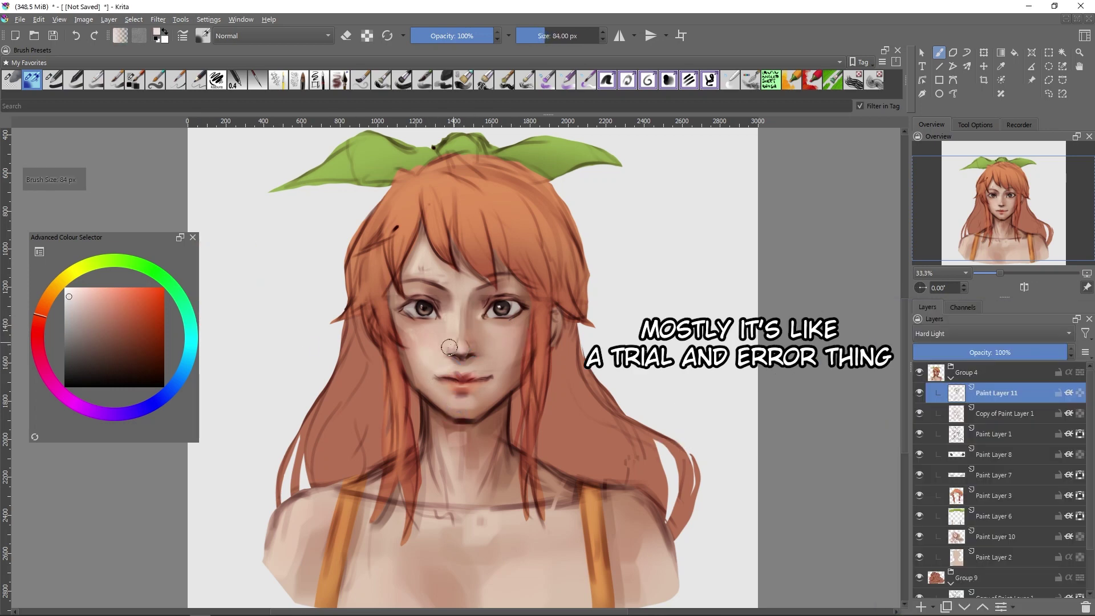
key("bracketleft")
key("bracketleft")
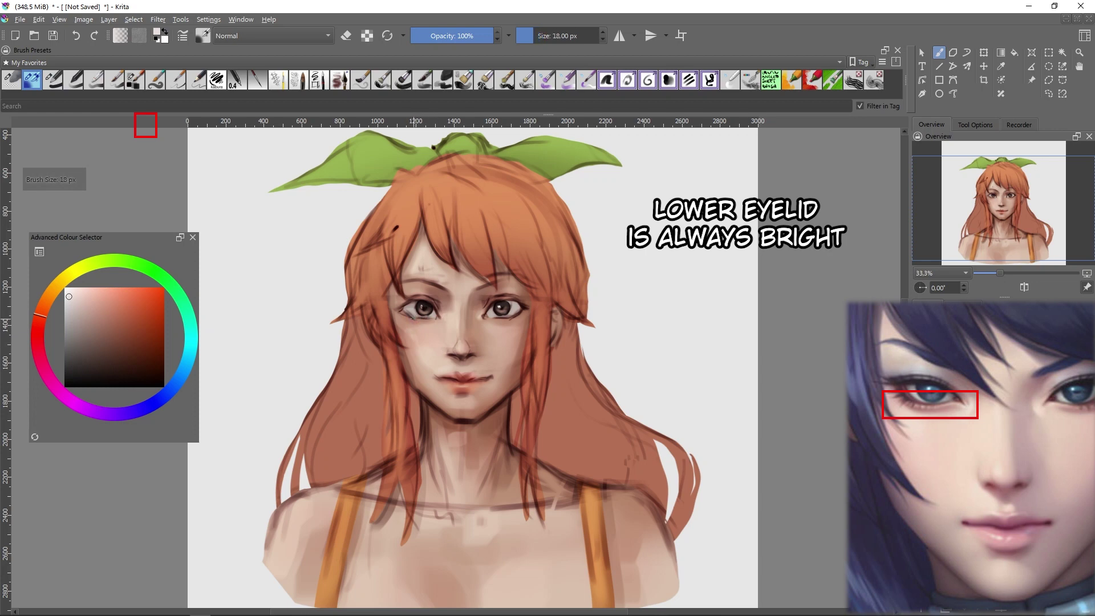
left_click_drag(416, 320, 433, 319)
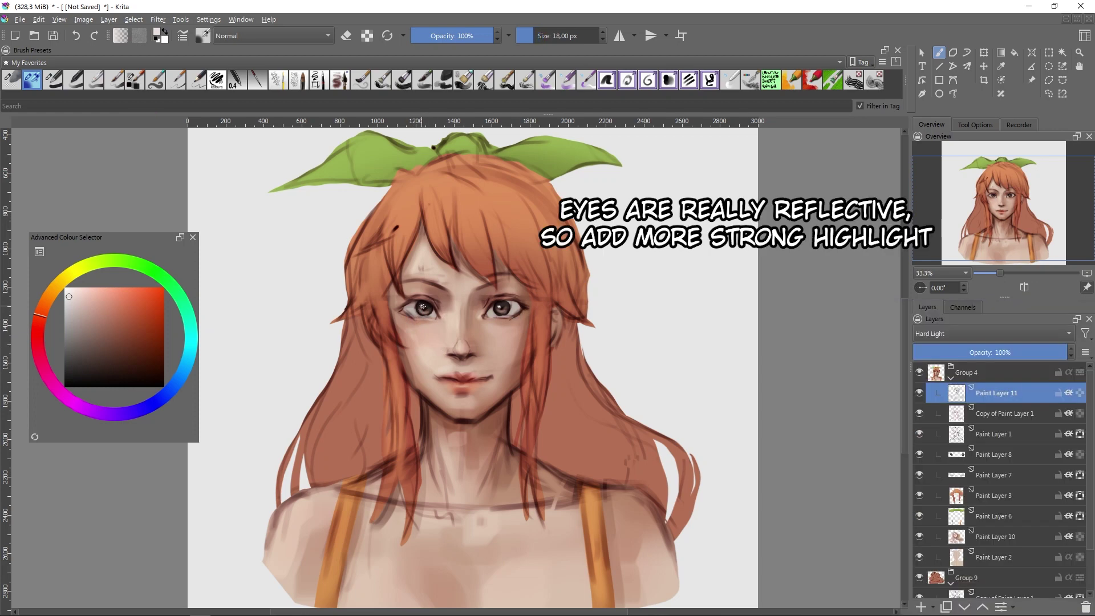
- Darken the eye's upper lid and outer corner with a dark red
key("bracketleft")
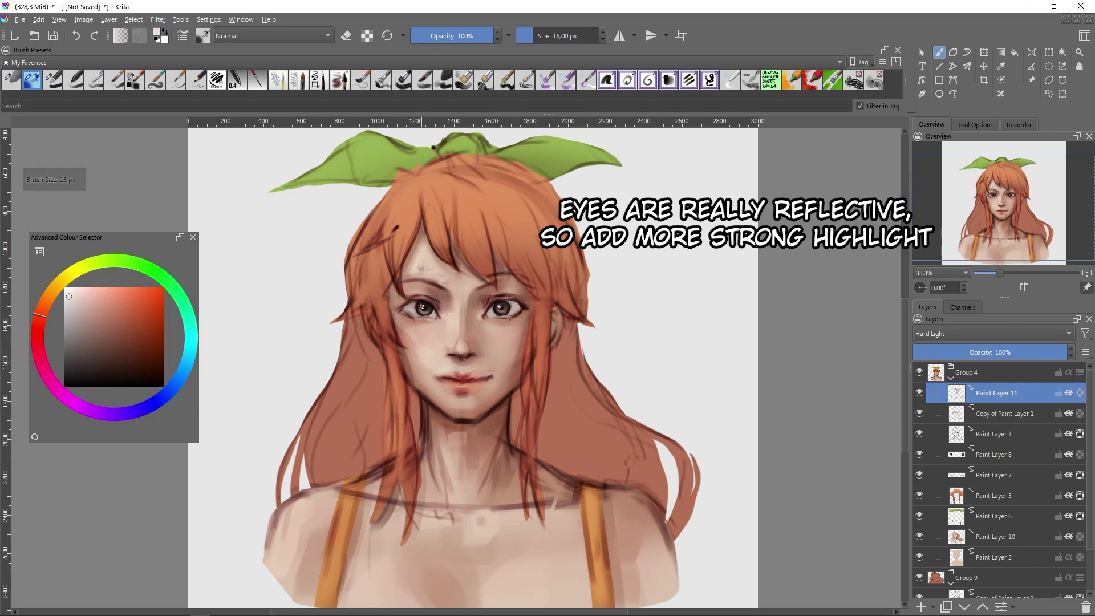
key("bracketleft")
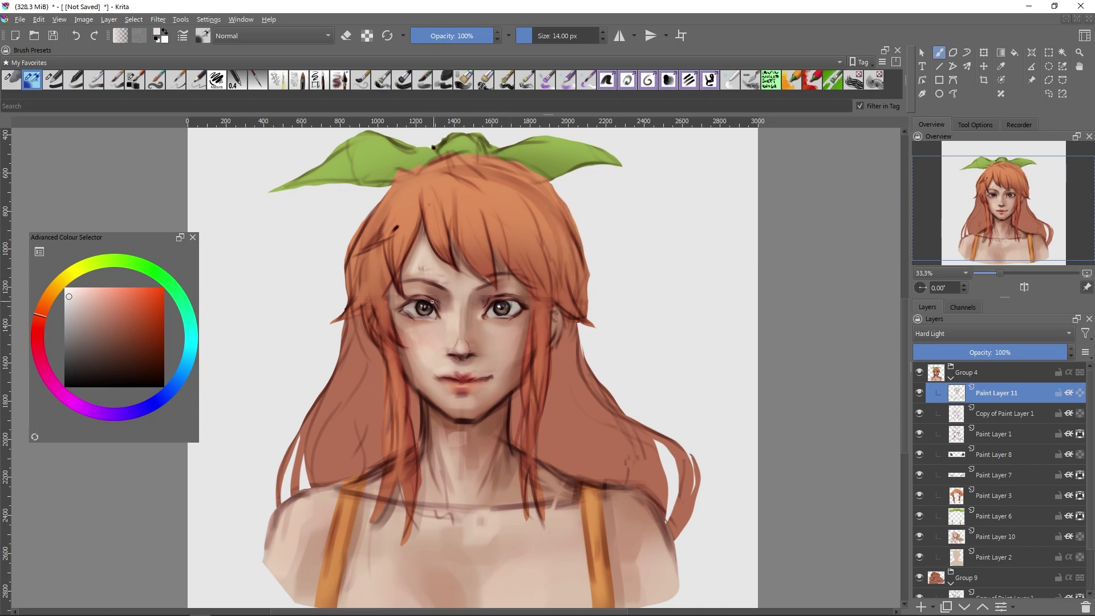
left_click(431, 302, "ctrl")
key("bracketright")
left_click_drag(400, 308, 425, 300)
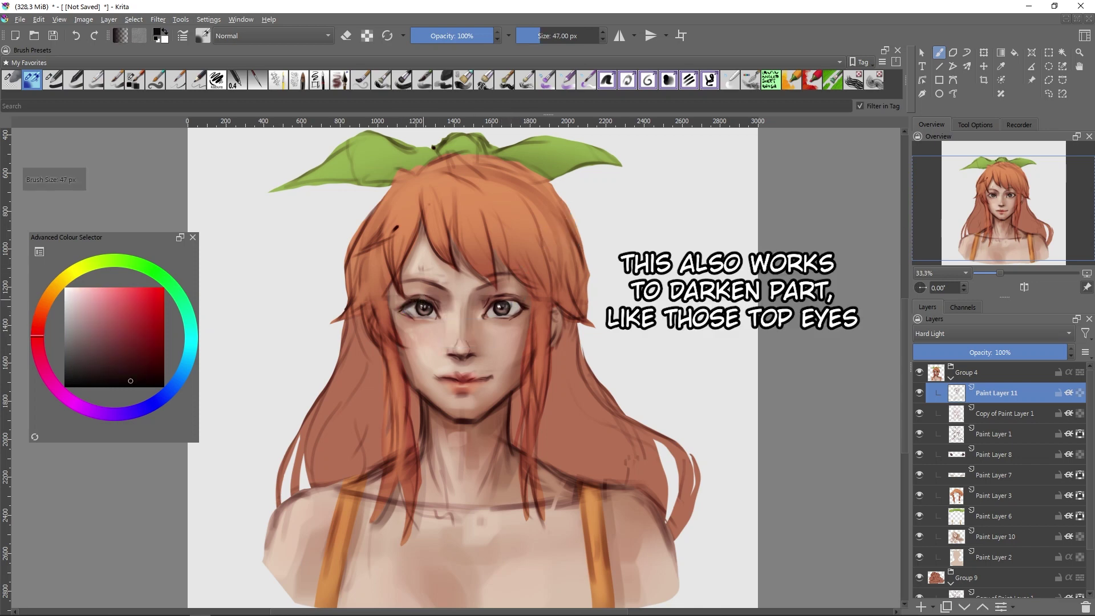
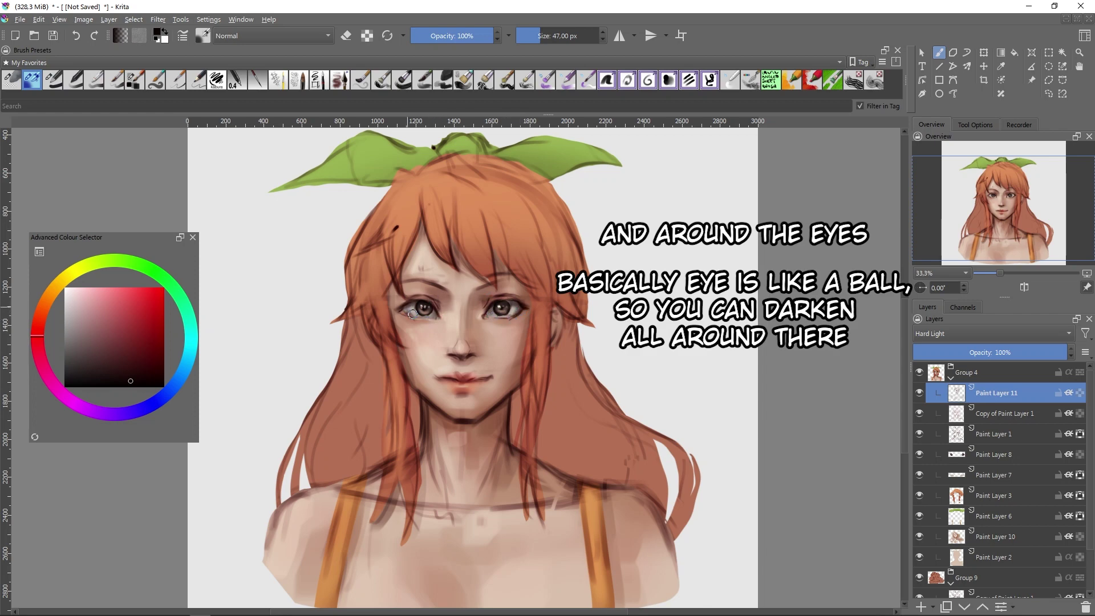
- Sample a muted orange-brown and darken the eye sockets with a resized brush
key("minus")
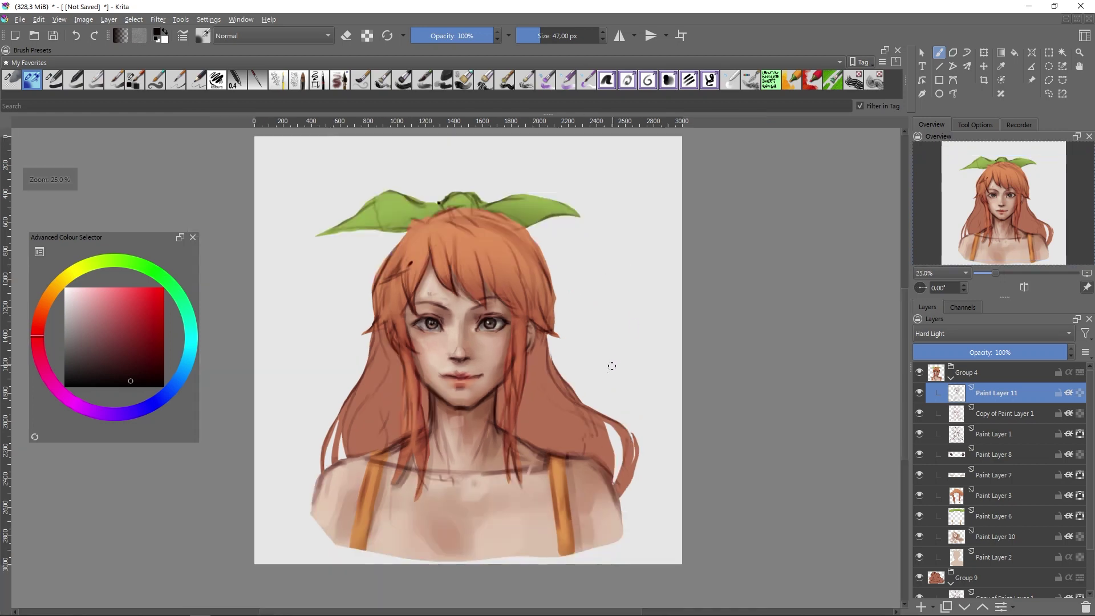
key("minus")
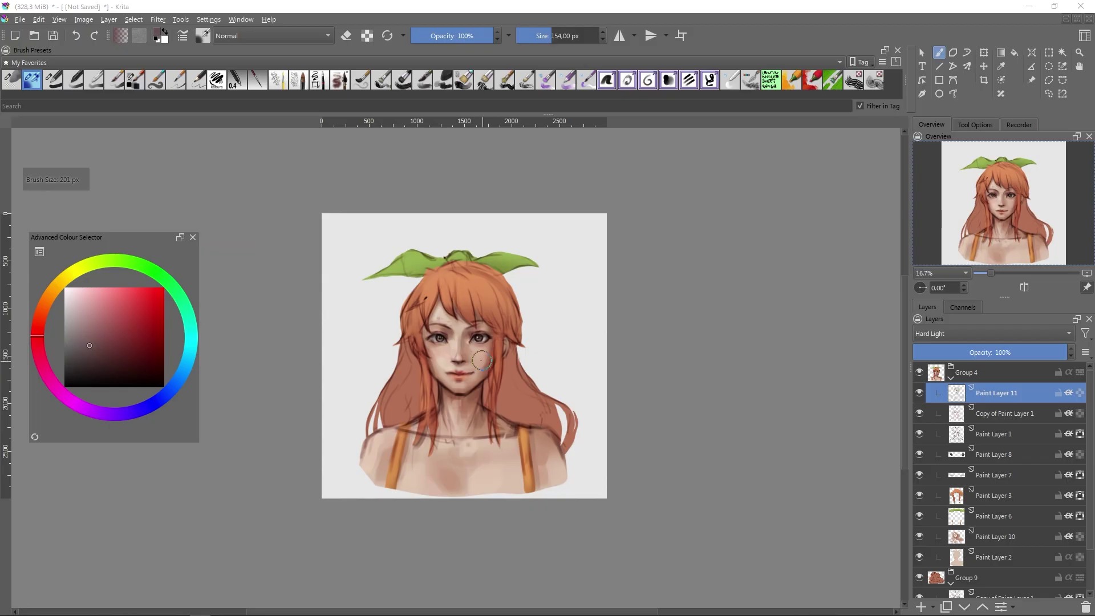
left_click_drag(481, 360, 497, 353)
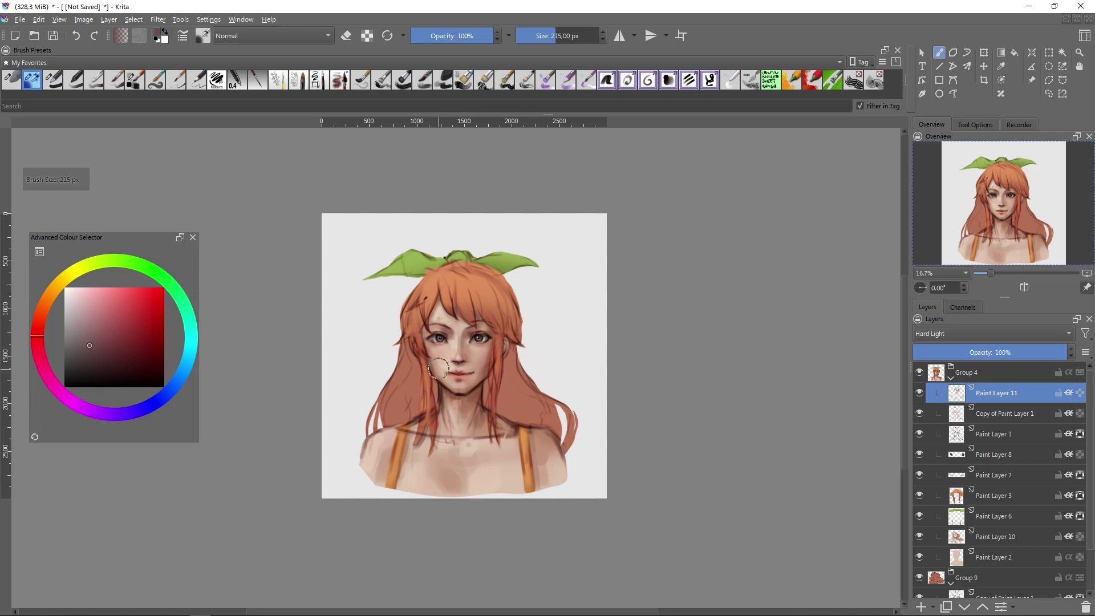
key("plus")
key("bracketleft")
left_click(227, 285, "ctrl")
key("bracketleft")
key("bracketleft")
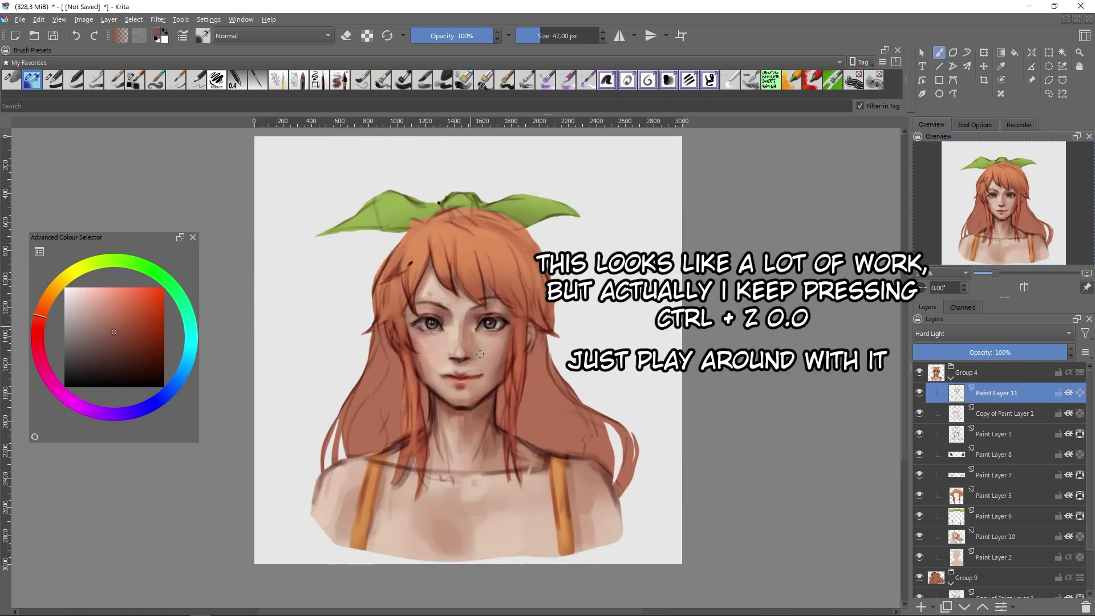
key("bracketright")
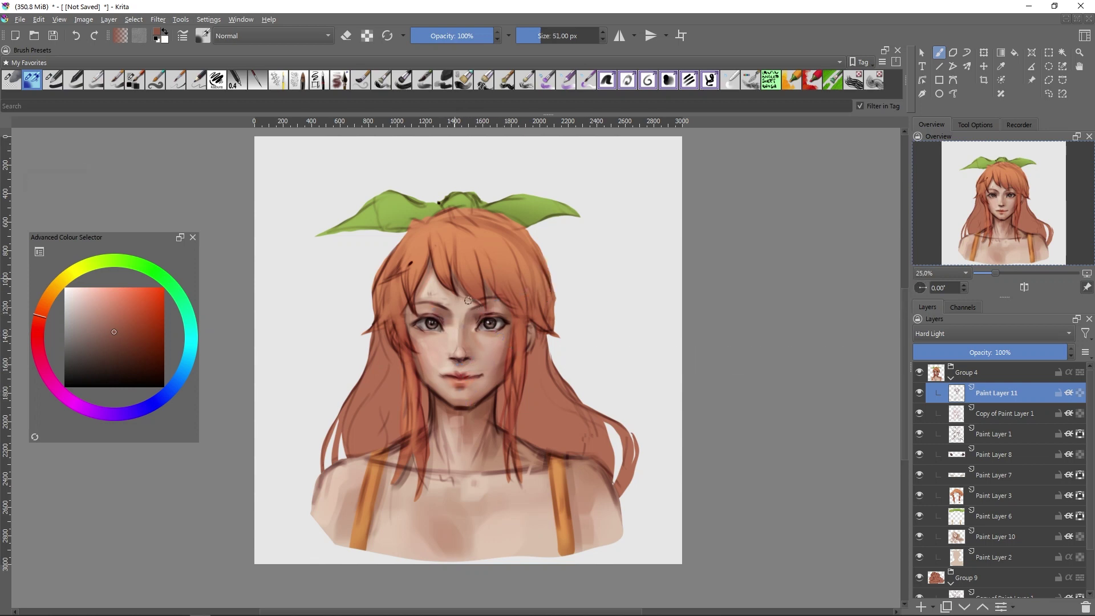
- Brush a pale skin-tone light plane down the nose and cheek with a larger brush
left_click(84, 299)
key("bracketright")
key("bracketright")
key("bracketright")
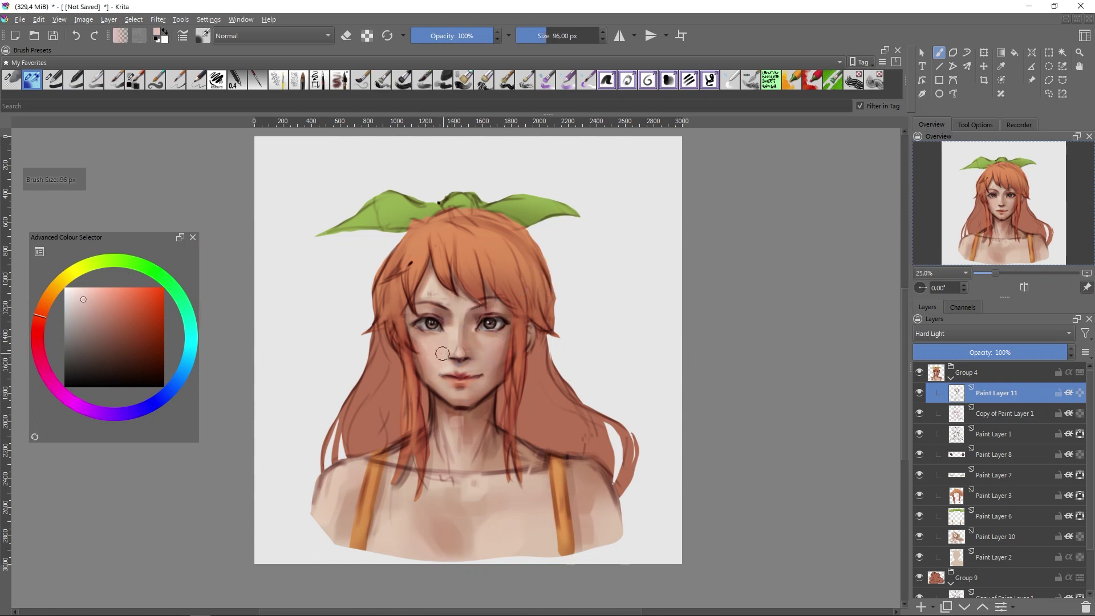
key("bracketright")
key("bracketright")
key("bracketright")
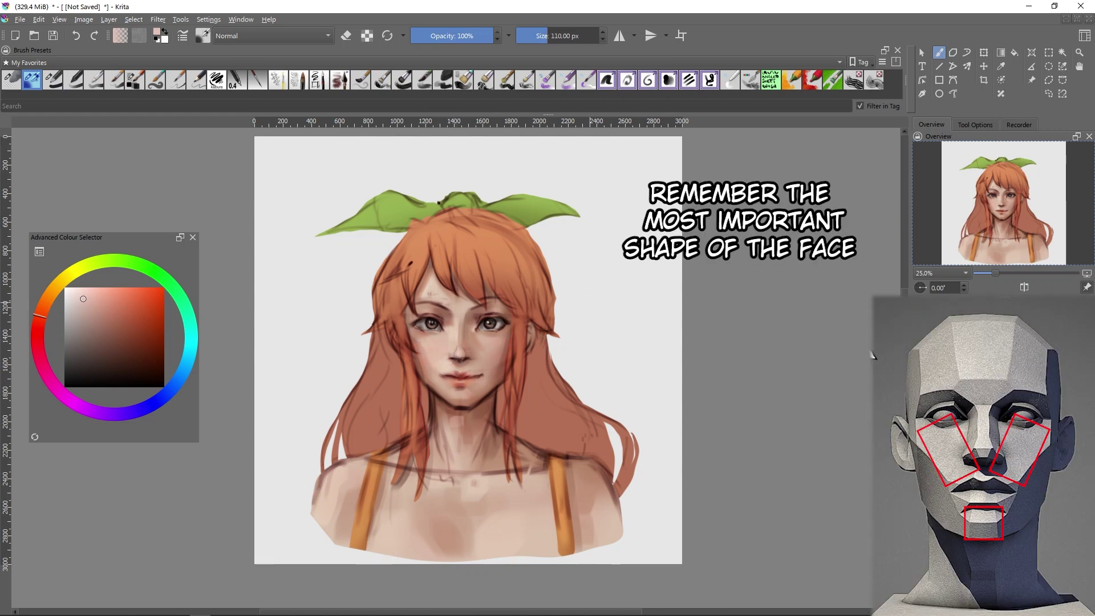
key("bracketright")
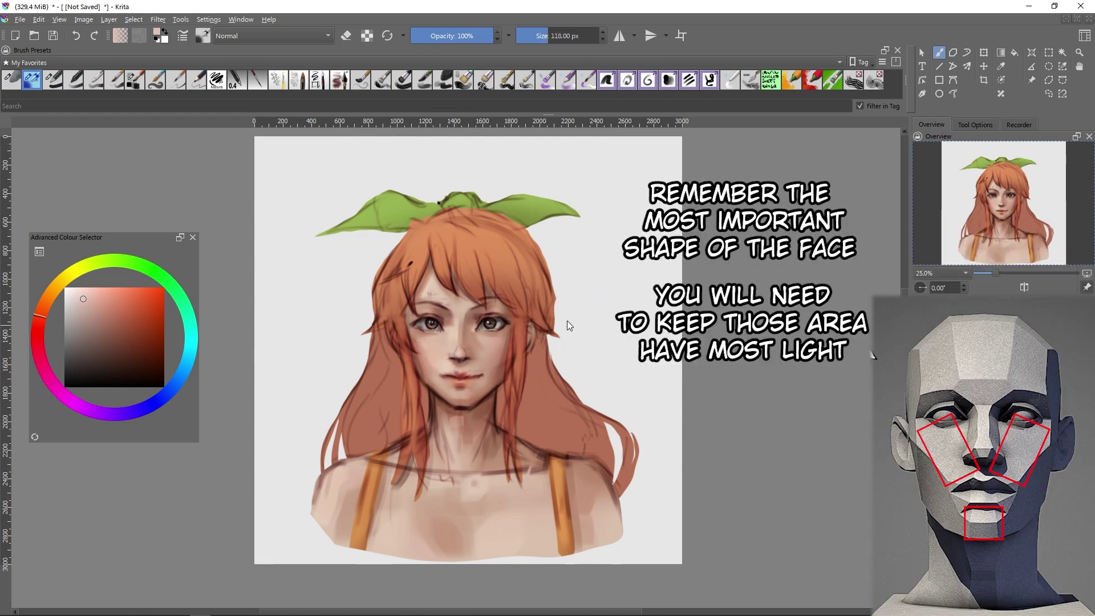
key("slash")
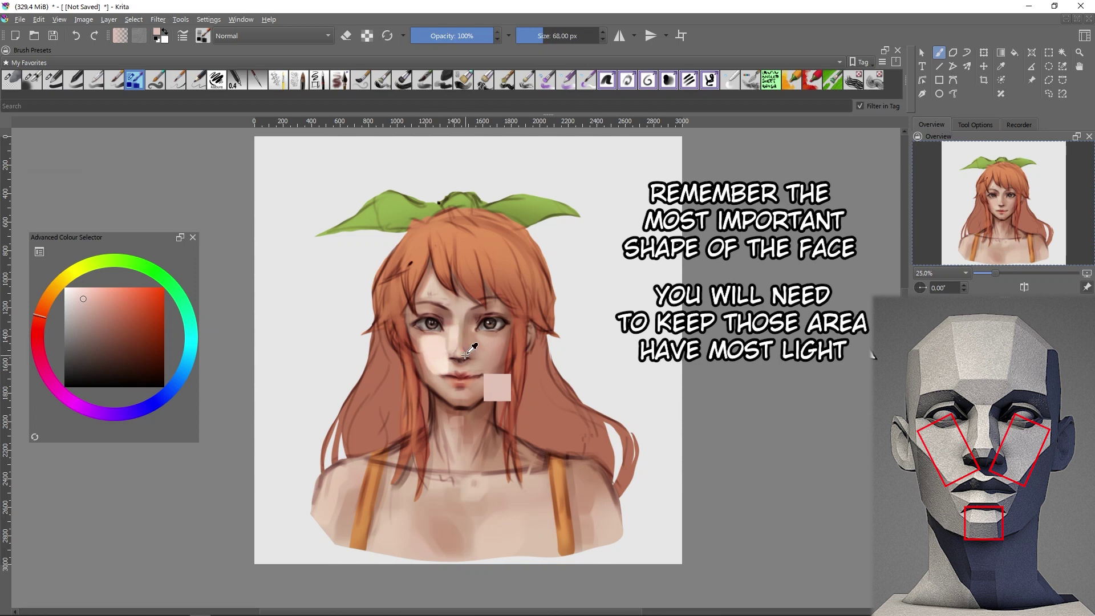
key("bracketright")
key("bracketright")
key("bracketright")
left_click(454, 336, "ctrl")
key("e")
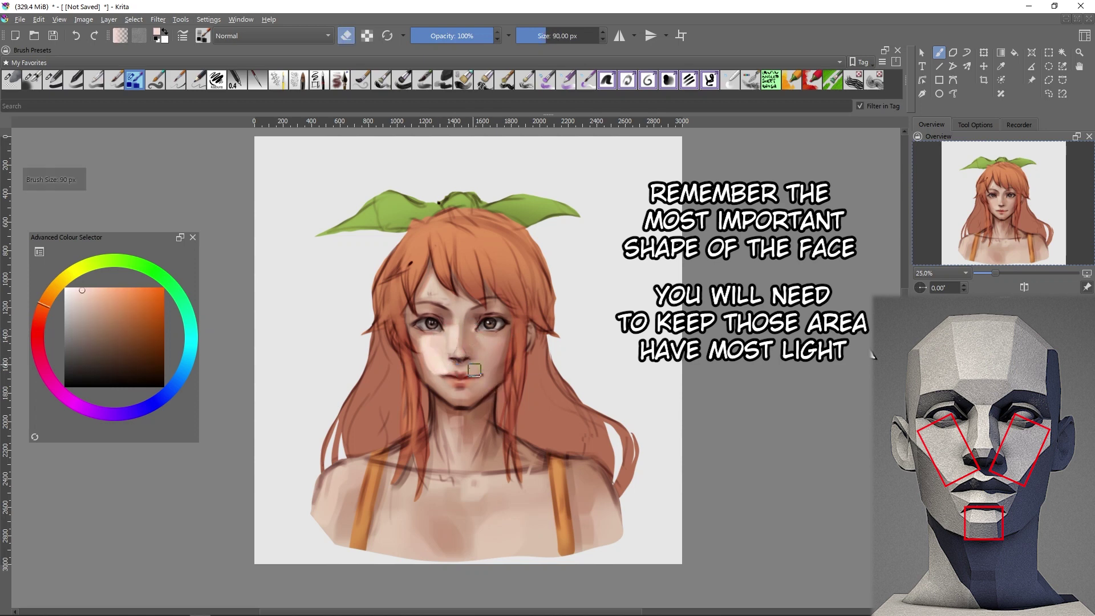
key("bracketright")
- Paint light skin-tone patches on the cheeks and nose, erasing their edges to soften them
left_click(475, 369, "ctrl")
key("e")
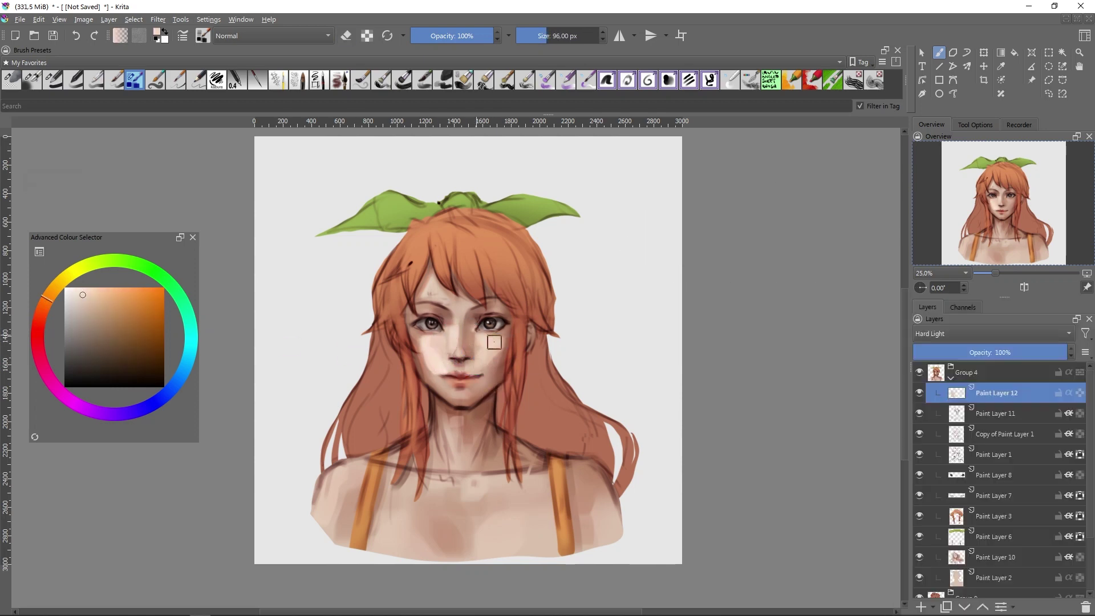
left_click(476, 345, "ctrl")
key("e")
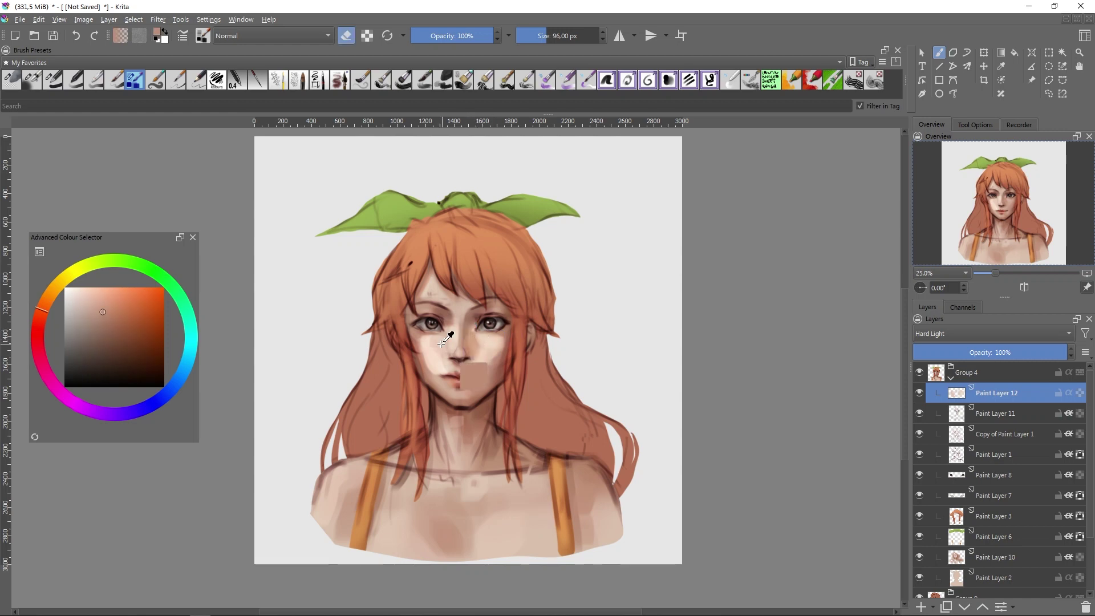
key("e")
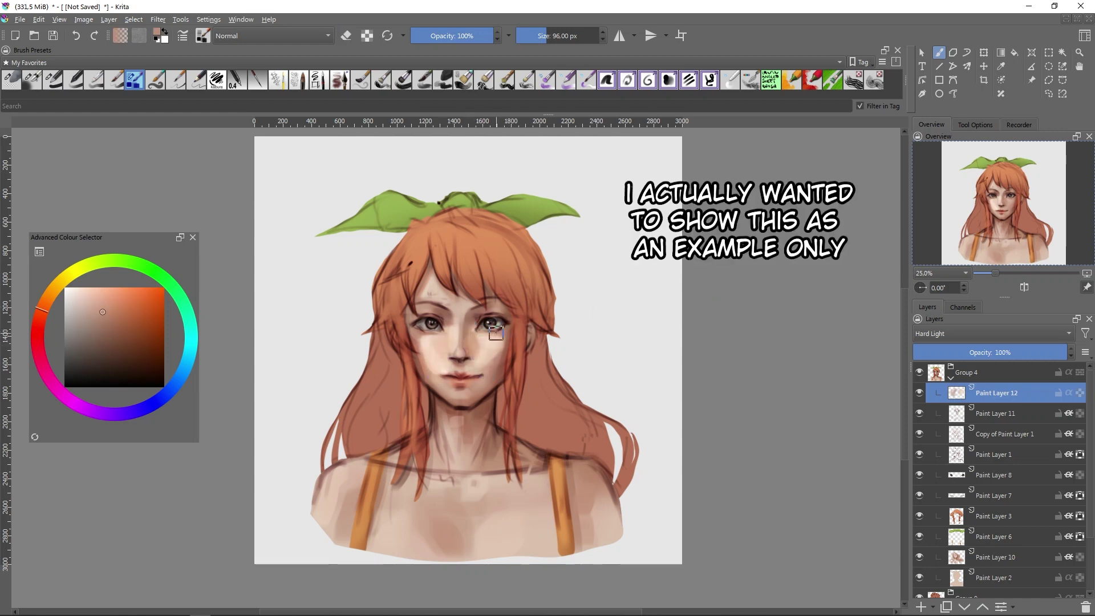
key("e")
key("bracketleft")
left_click(463, 365, "ctrl")
key("e")
key("bracketright")
key("bracketright")
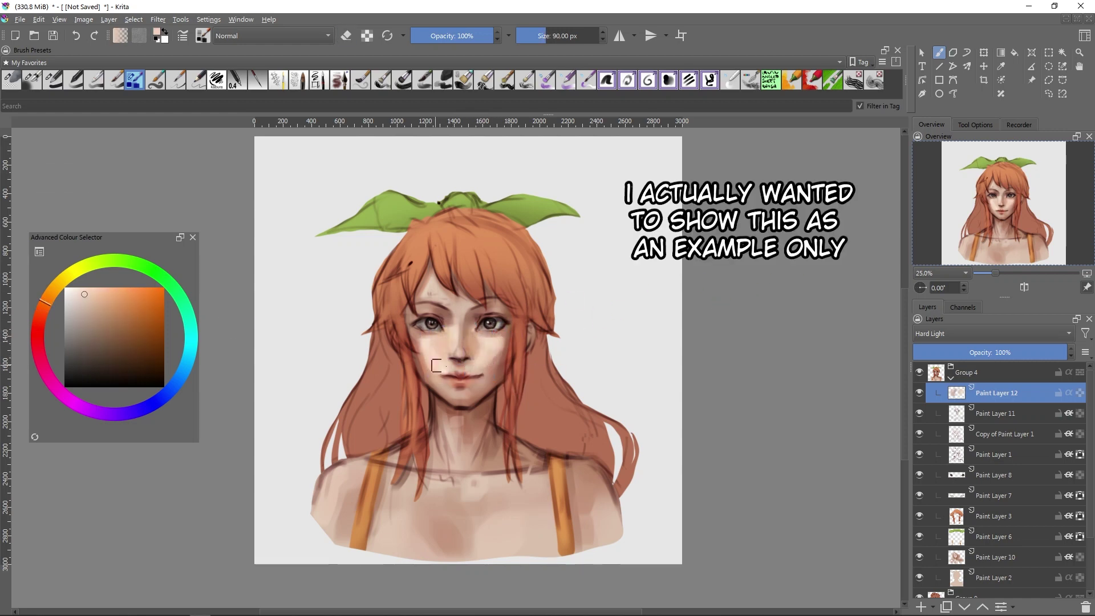
key("bracketright")
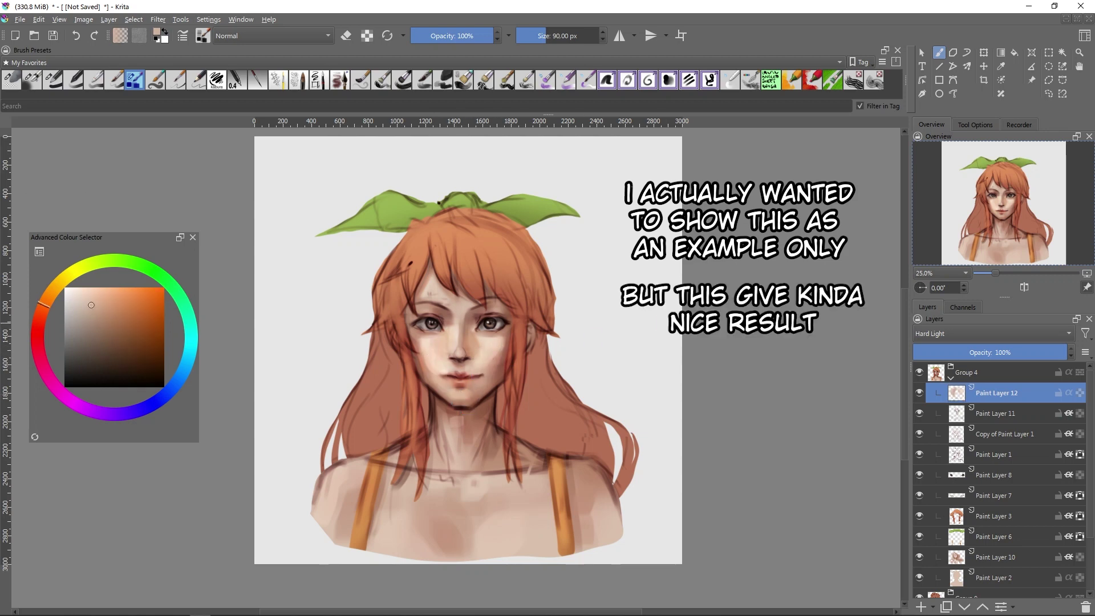
- Lower Paint Layer 12's opacity to 19% and toggle it to compare
left_click_drag(1065, 352, 989, 353)
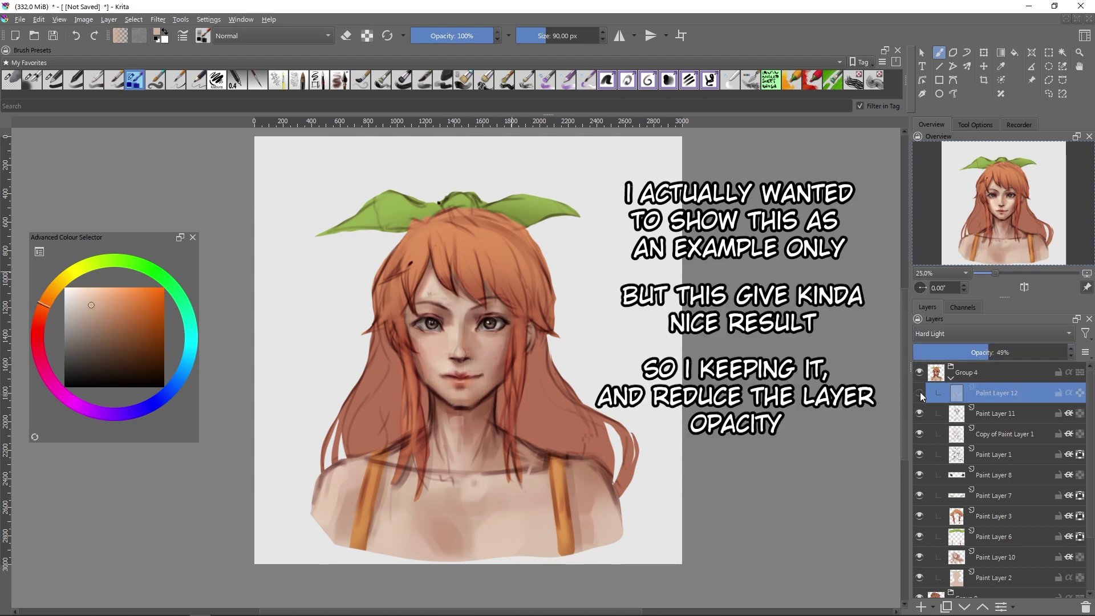
left_click(949, 352)
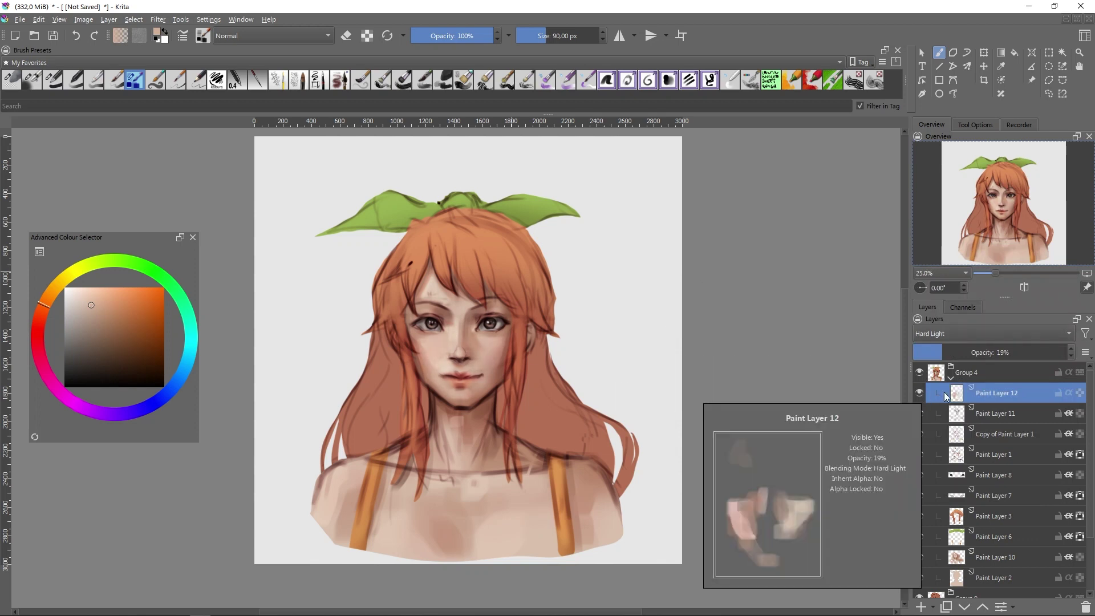
left_click(919, 392)
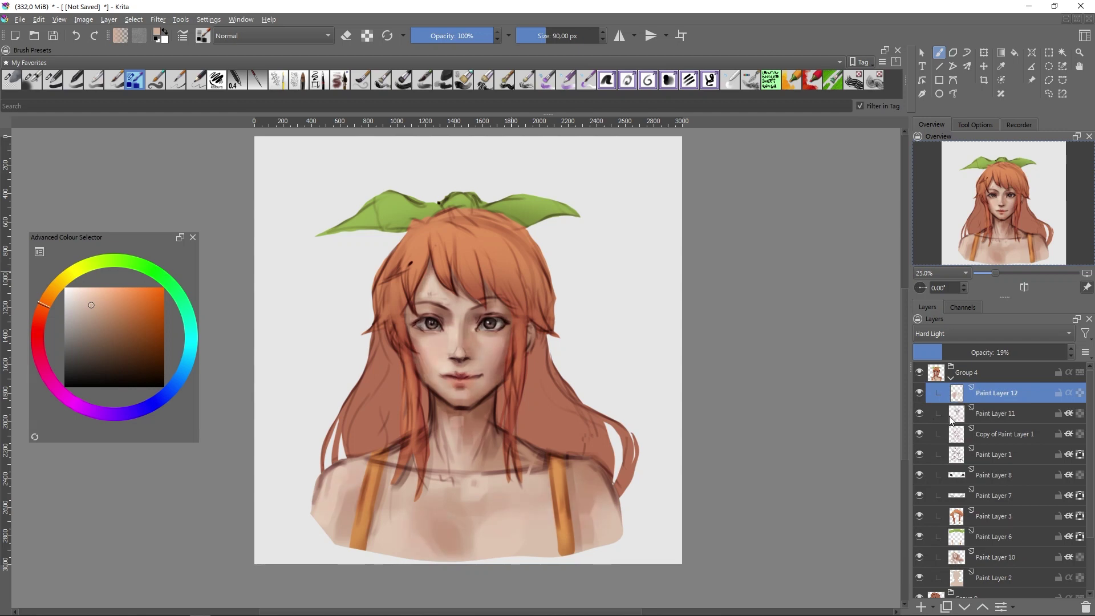
- On Paint Layer 11, brush a broad light-orange band across the bangs and erase it into streaks
left_click(994, 413)
left_click(493, 313, "ctrl")
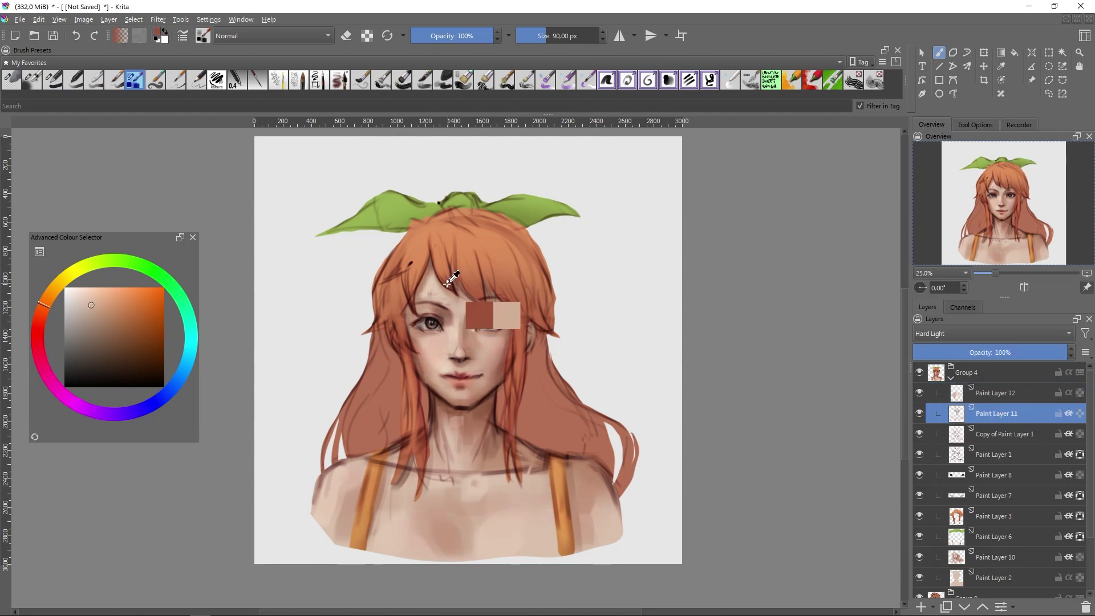
left_click(440, 252, "ctrl")
key("bracketright")
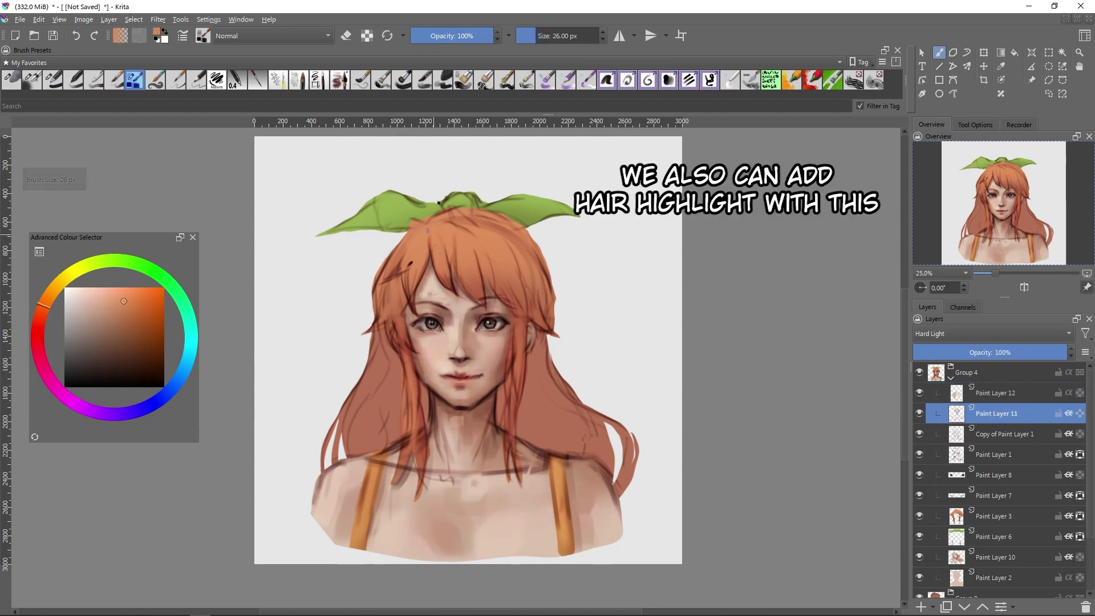
key("bracketright")
key("bracketright")
key("bracketright")
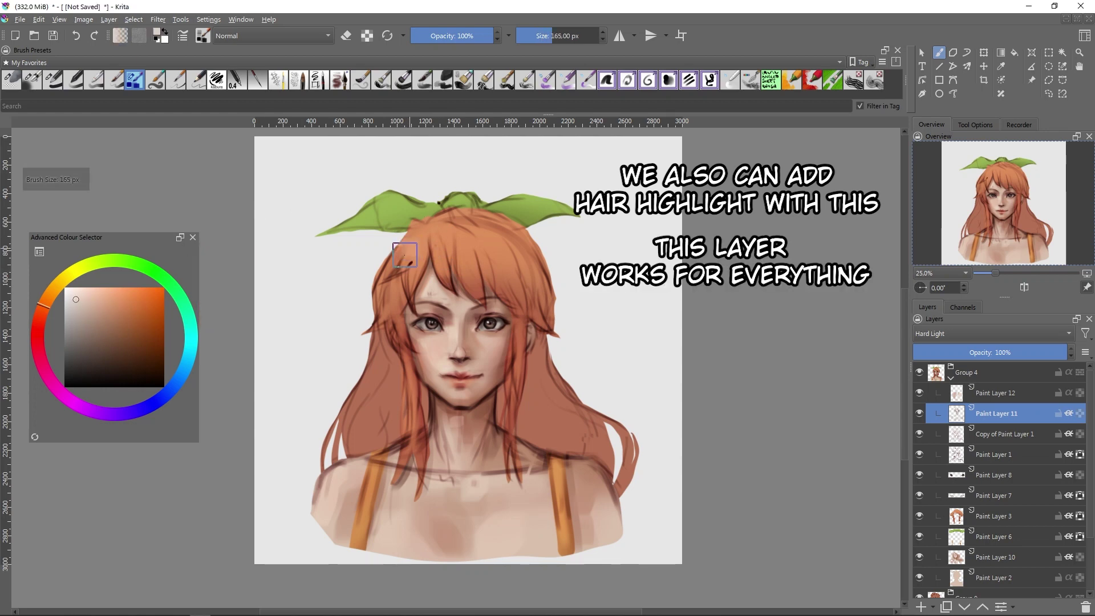
left_click_drag(406, 251, 512, 254)
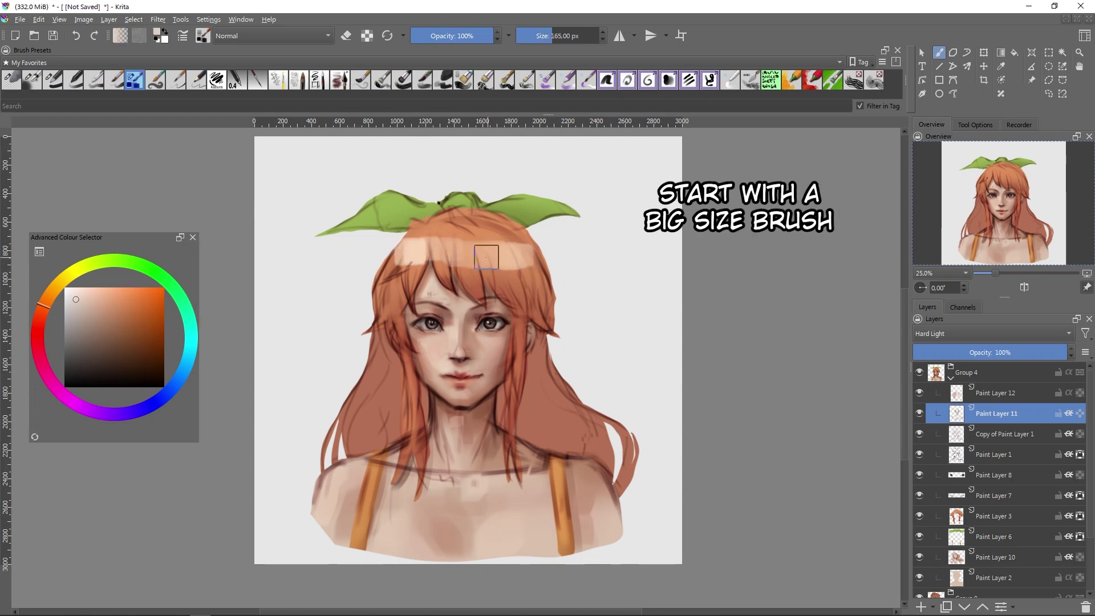
key("bracketleft")
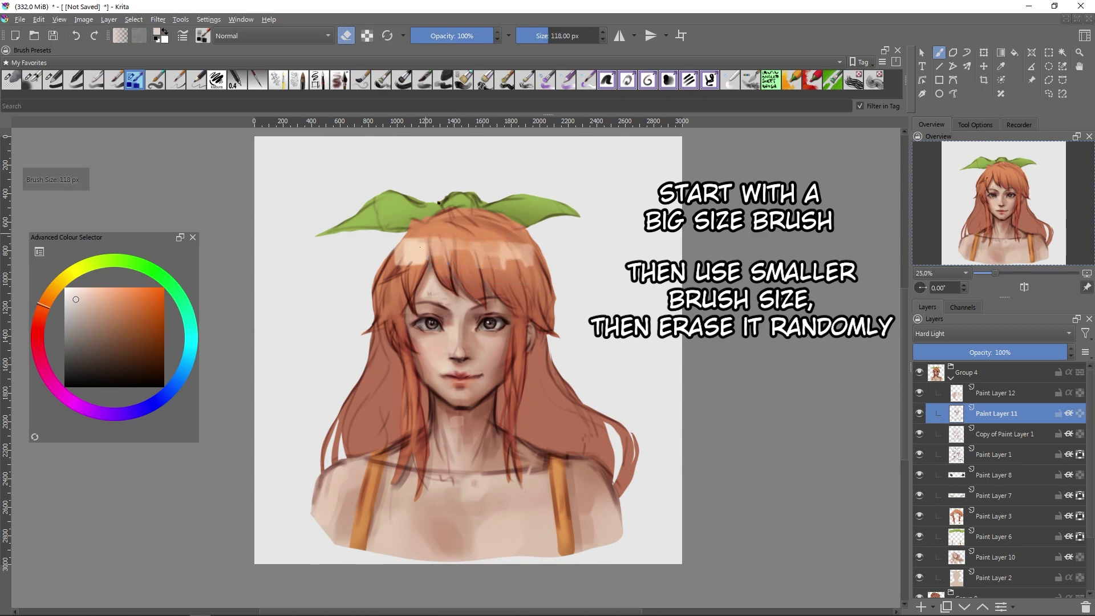
key("e")
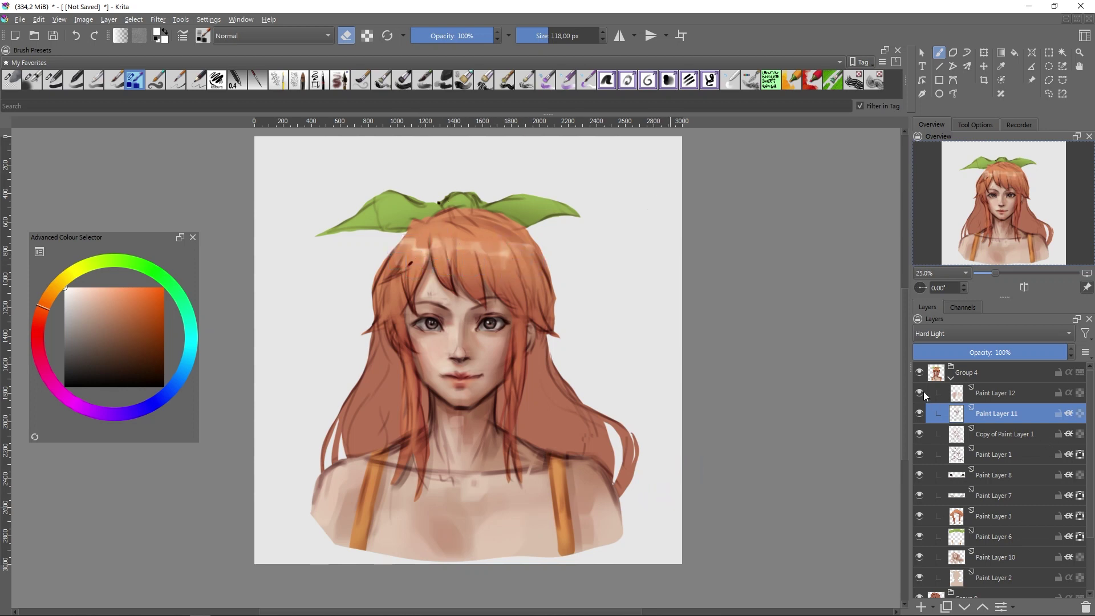
- Set the shadow layer to Multiply blending and switch to the soft airbrush
left_click(995, 393)
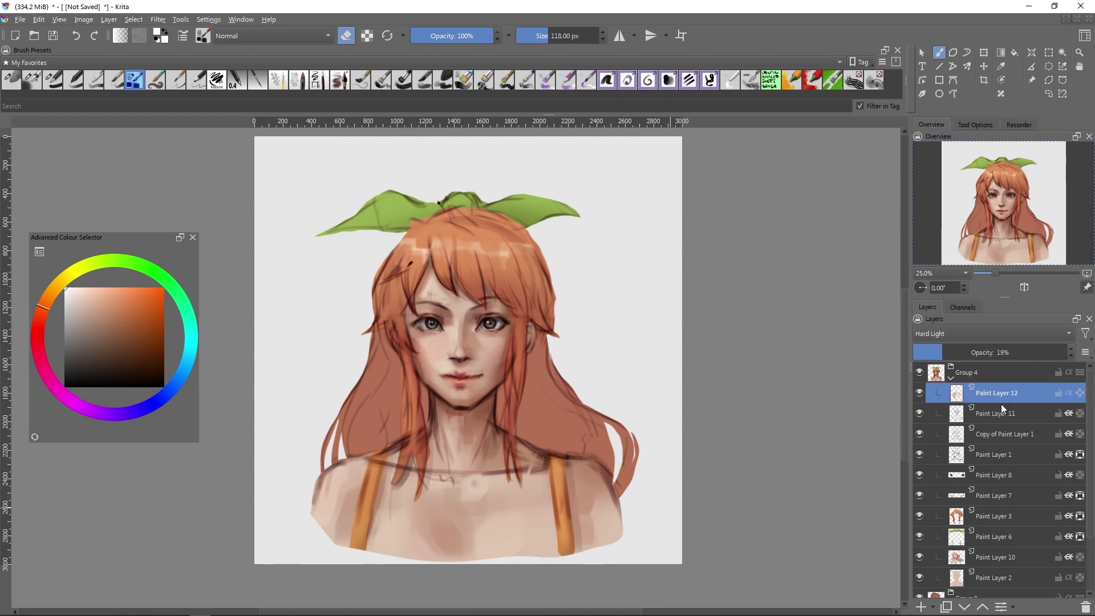
left_click(995, 333)
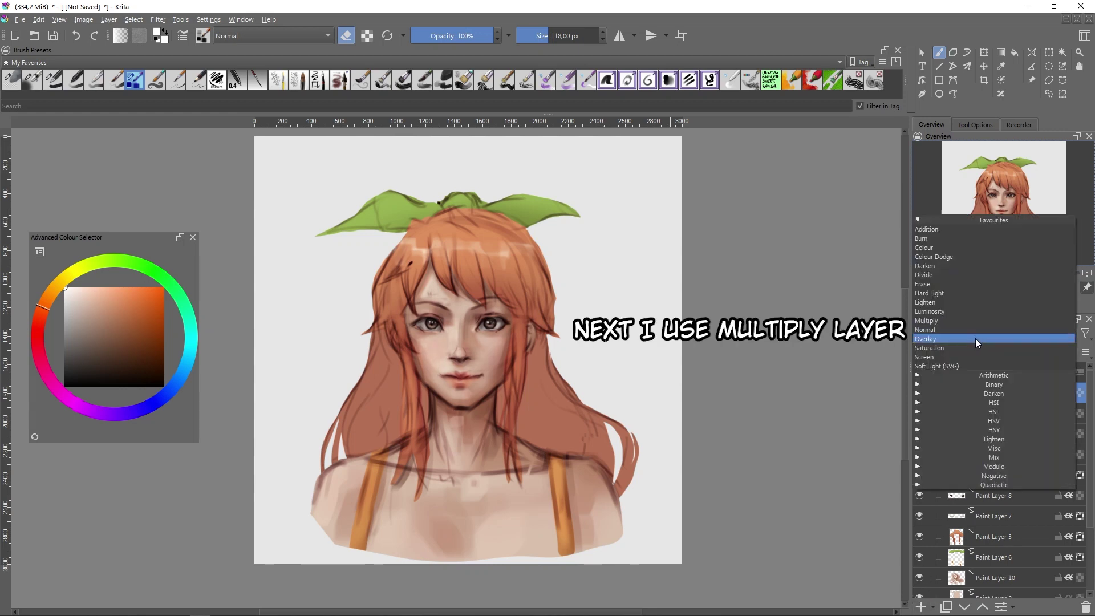
left_click(980, 323)
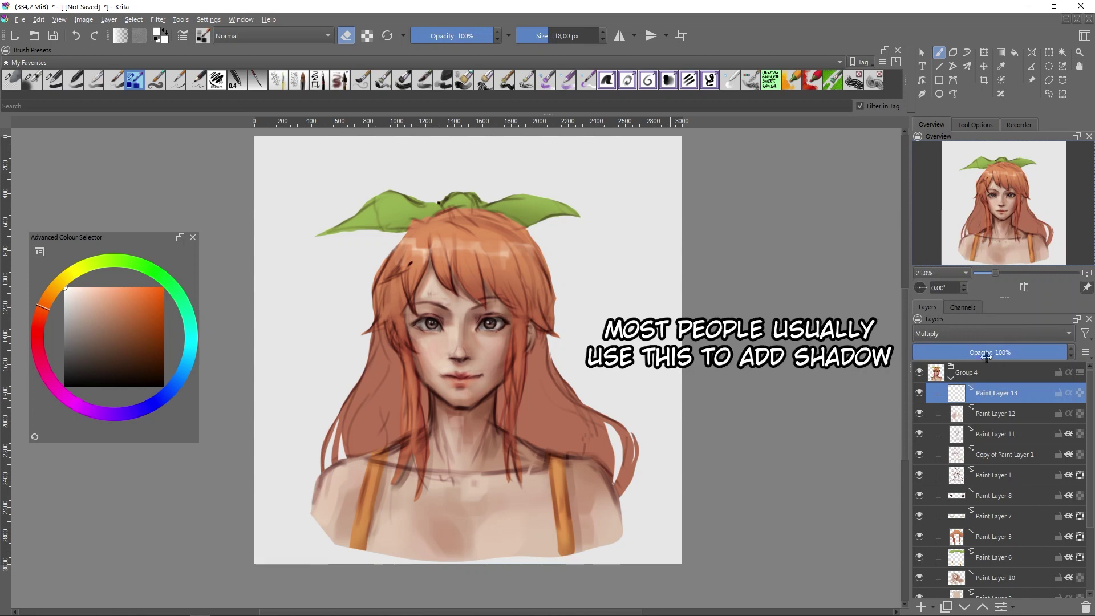
key("slash")
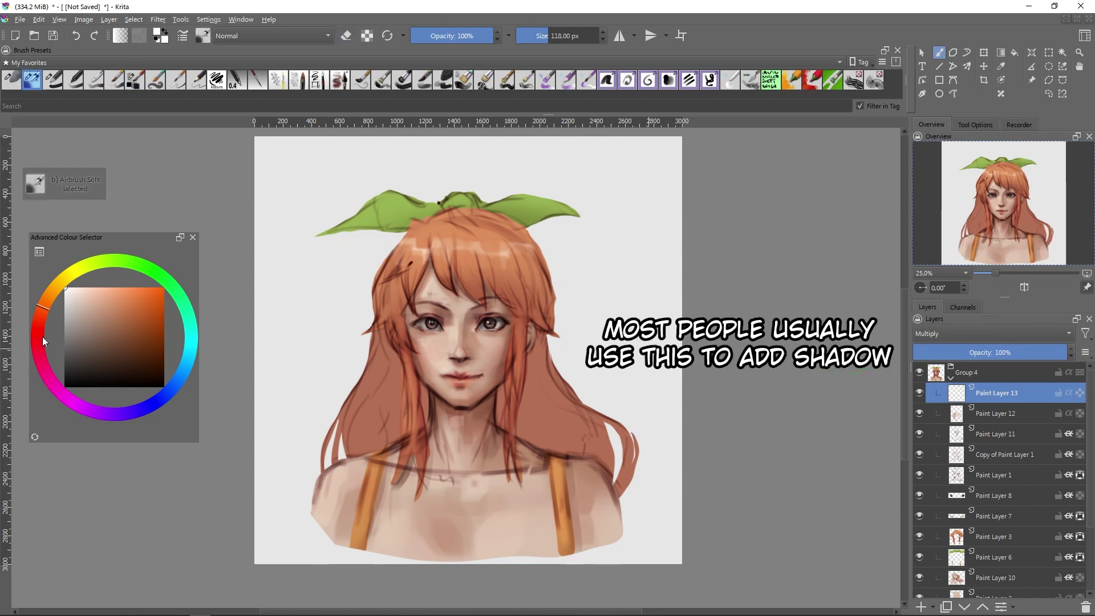
- Mix a light blue-purple and airbrush shadow across the face and hair
mouse_move(42, 341)
left_mouse_down()
mouse_move(68, 399)
mouse_move(122, 415)
left_mouse_up()
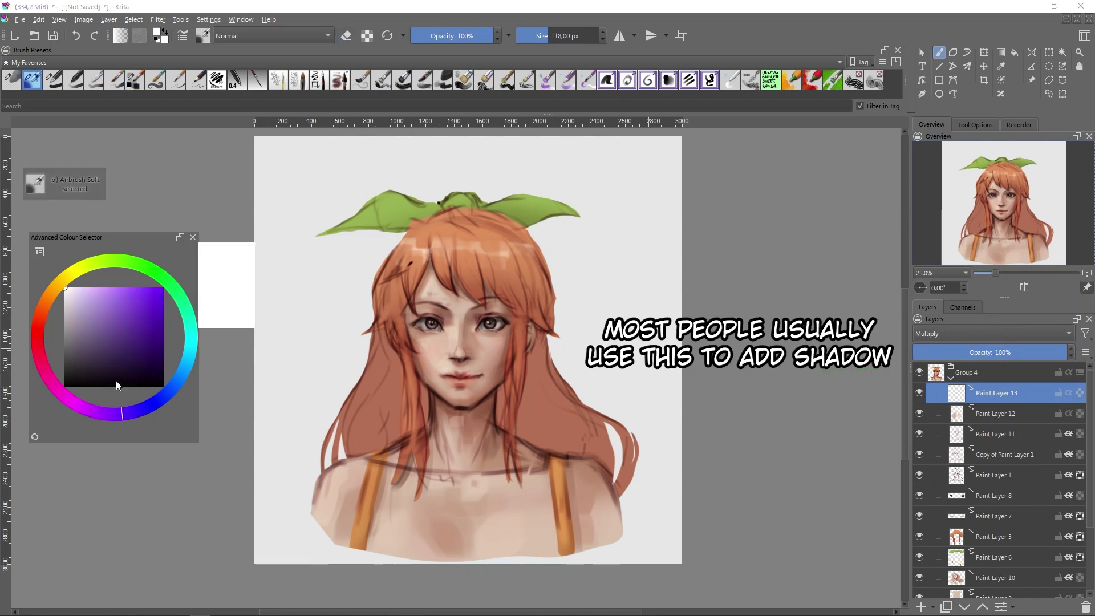
left_click(80, 362)
left_click_drag(367, 333, 374, 333)
left_click_drag(83, 365, 80, 334)
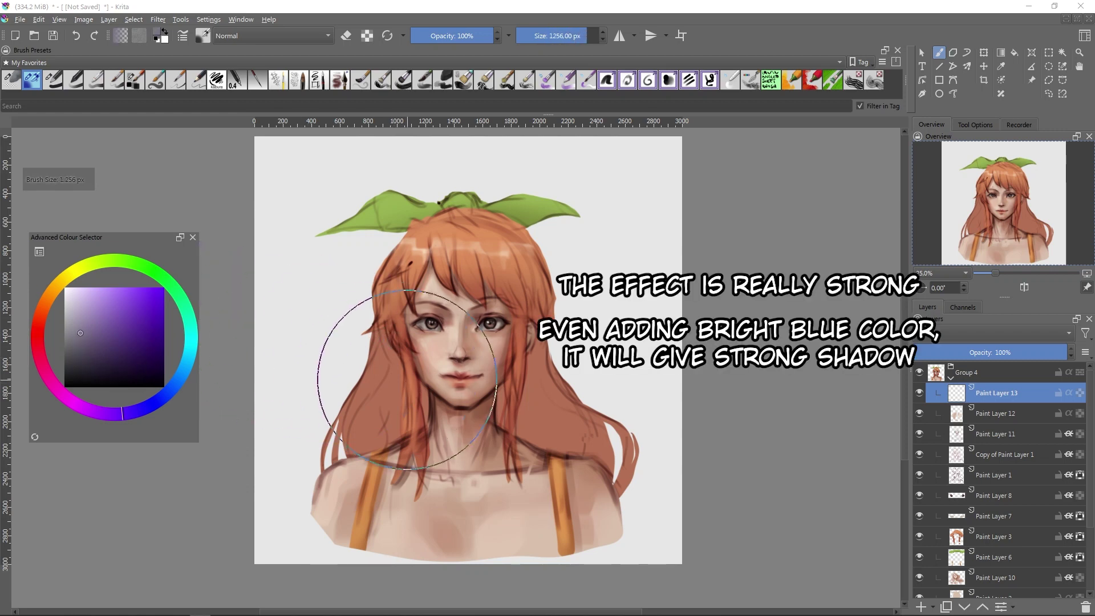
mouse_move(348, 371)
left_mouse_down()
mouse_move(331, 411)
mouse_move(480, 410)
left_mouse_up()
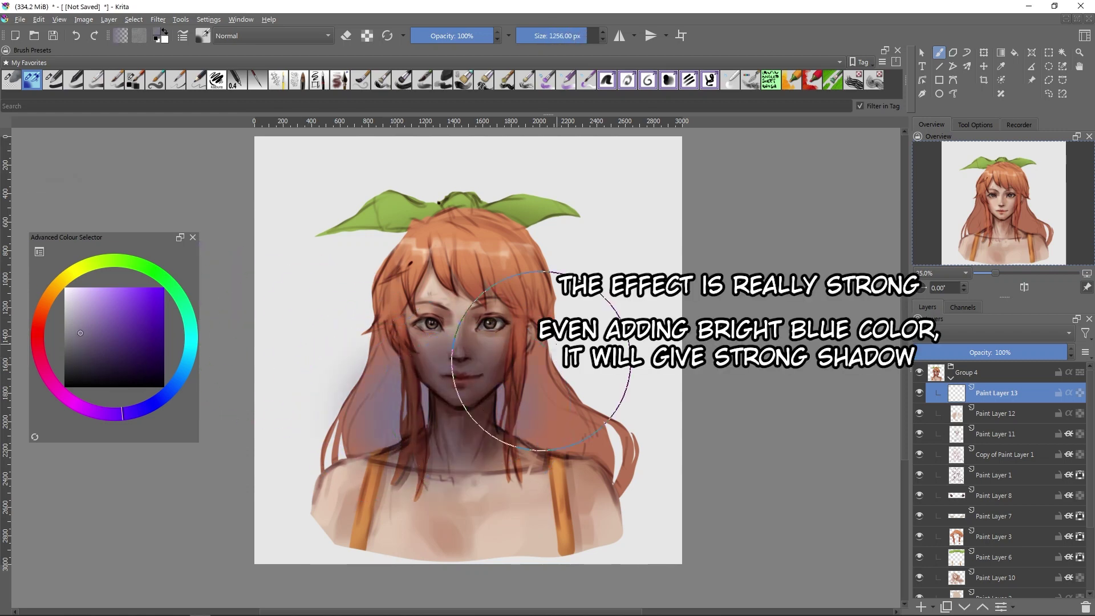
- Undo the too-strong purple shadow and a dark neck stroke, shrinking the brush
key("ctrl+z")
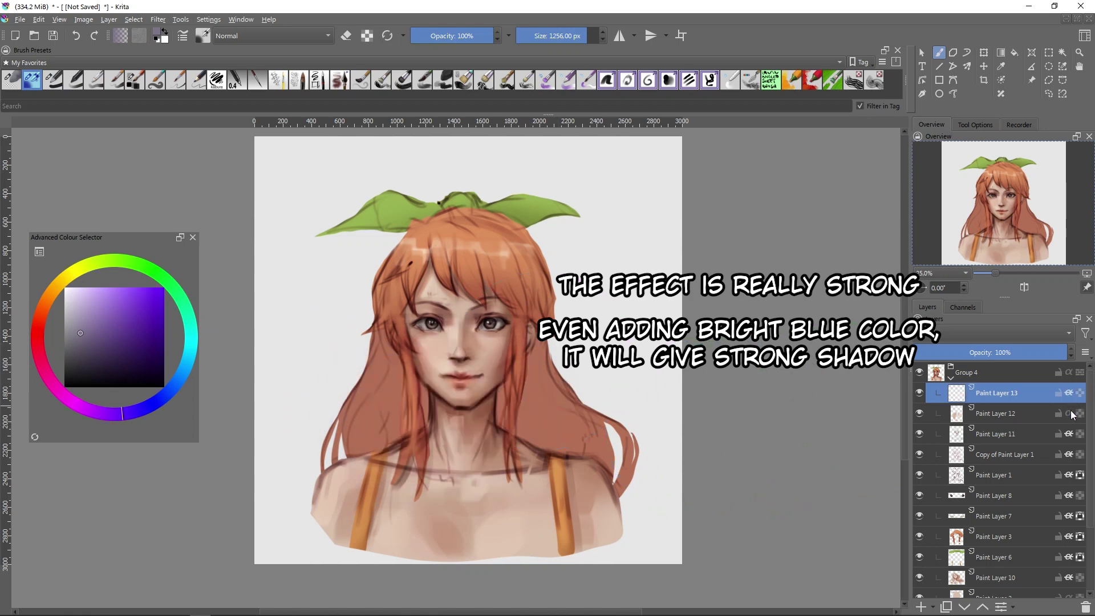
key("bracketleft")
key("bracketleft")
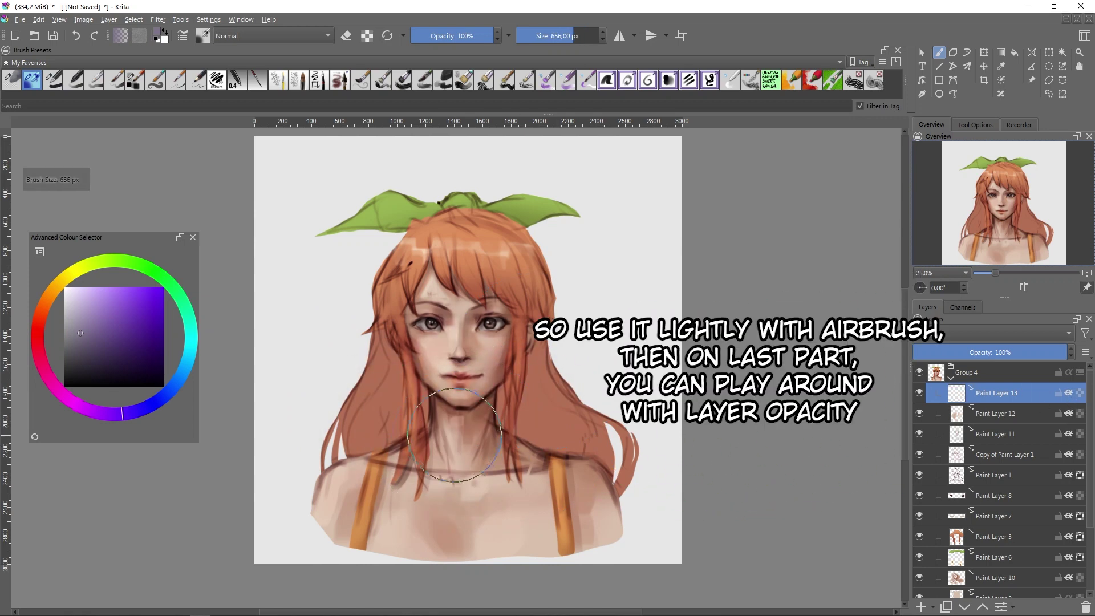
left_click_drag(456, 422, 516, 407)
key("ctrl+z")
key("bracketleft")
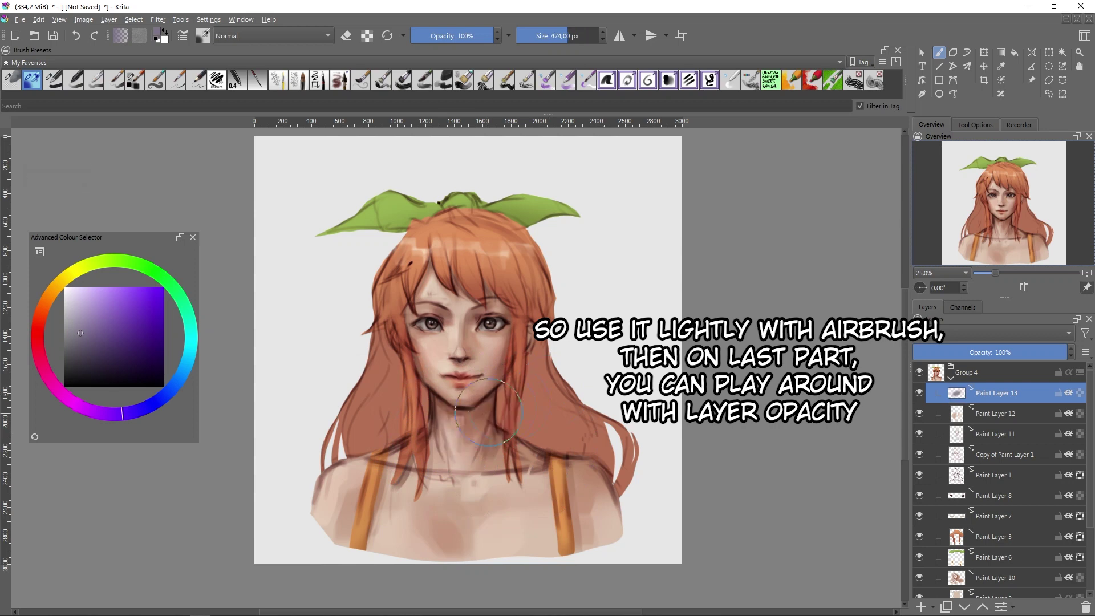
key("bracketleft")
- Choose a lighter purple shadow tone, then settle on a pale blue
left_click(78, 308)
left_click(77, 296)
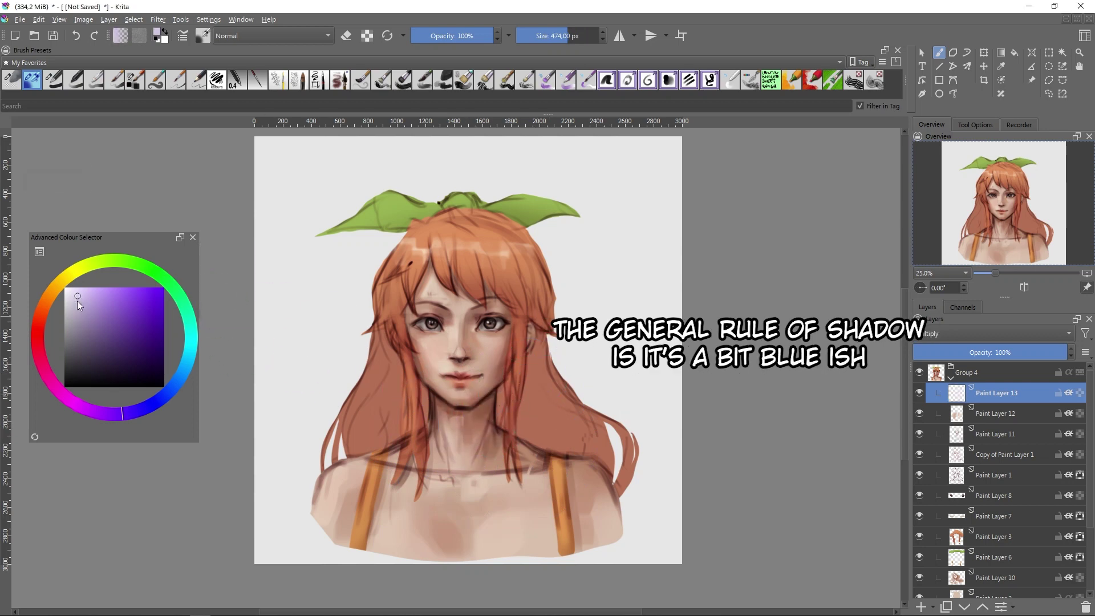
left_click(73, 311)
key("bracketleft")
key("bracketleft")
key("bracketleft")
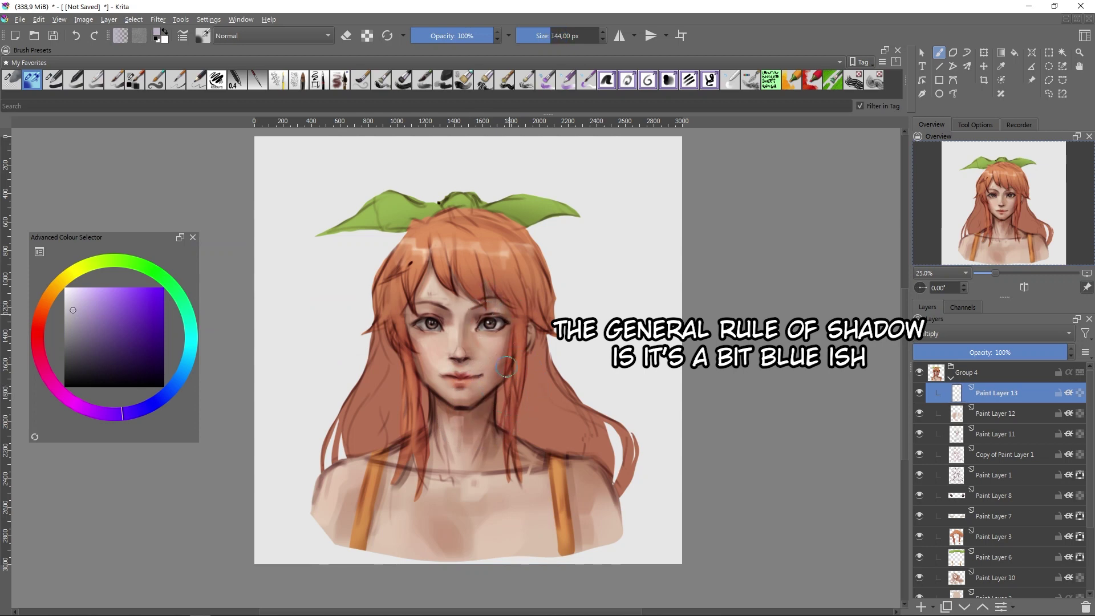
key("bracketright")
key("bracketright")
key("bracketright")
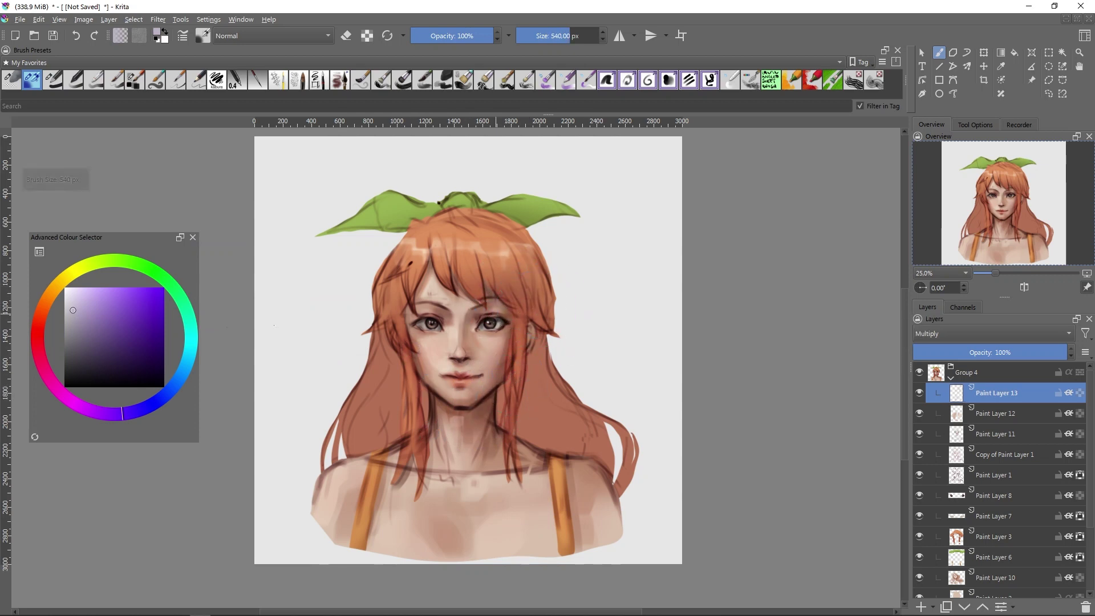
left_click(171, 387)
left_click(96, 300)
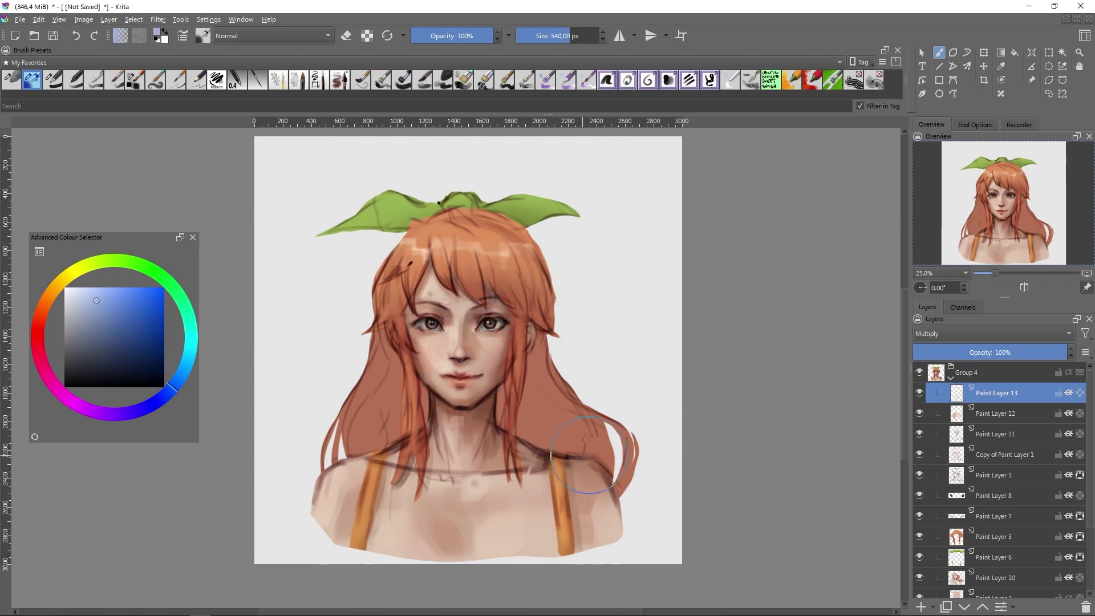
- Airbrush reddish blush over the cheeks and nose on the Multiply layer
left_click(39, 313)
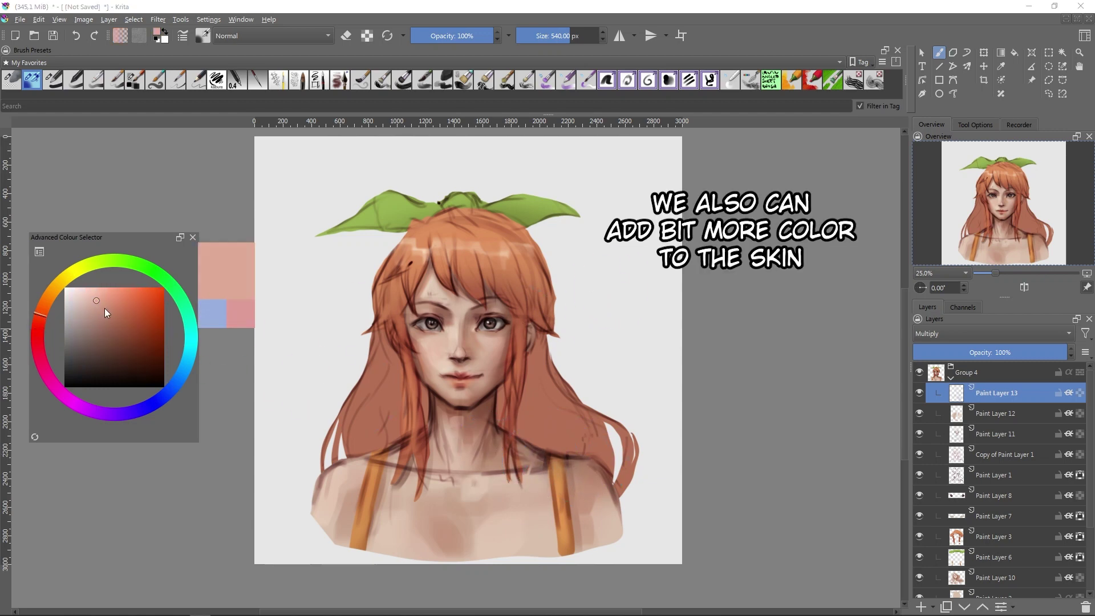
left_click(95, 299)
mouse_move(431, 348)
left_mouse_down()
mouse_move(476, 351)
mouse_move(459, 391)
left_mouse_up()
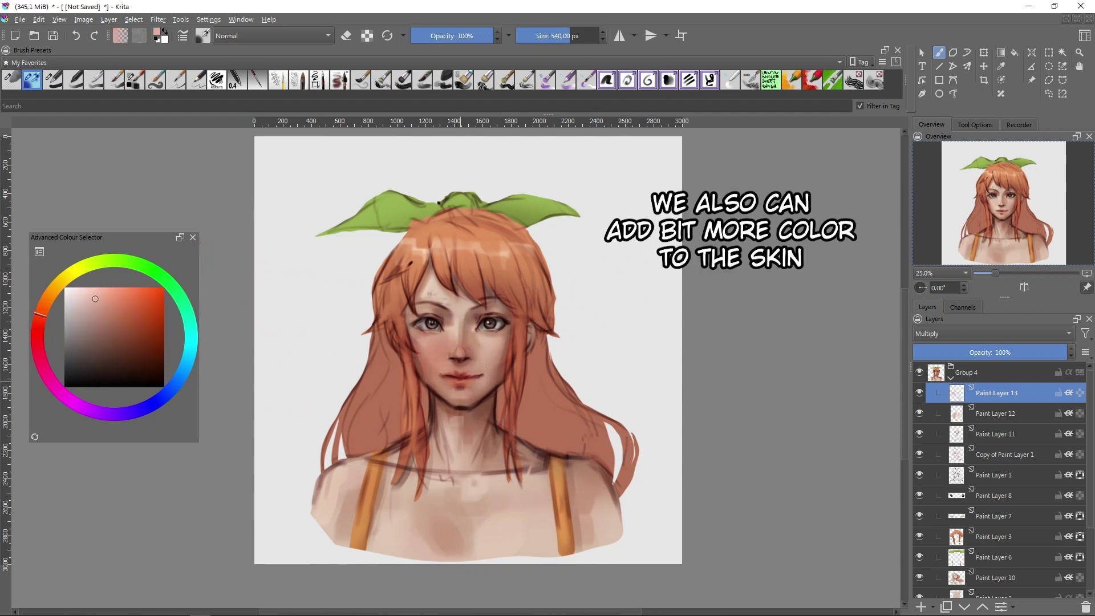
left_click(84, 288)
left_click(44, 307)
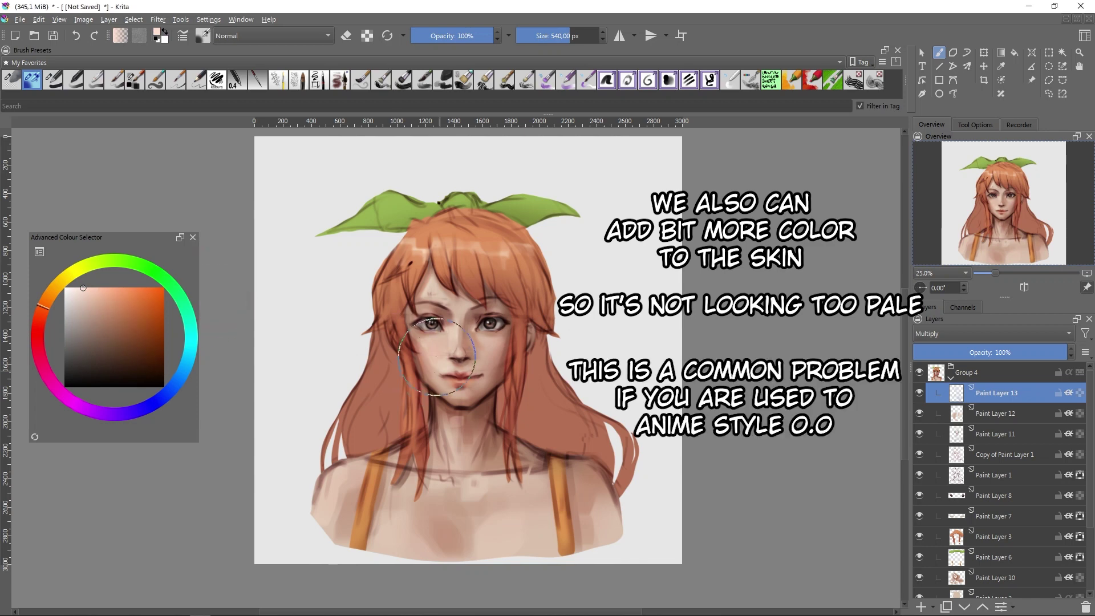
mouse_move(447, 394)
left_mouse_down()
mouse_move(425, 393)
mouse_move(452, 403)
left_mouse_up()
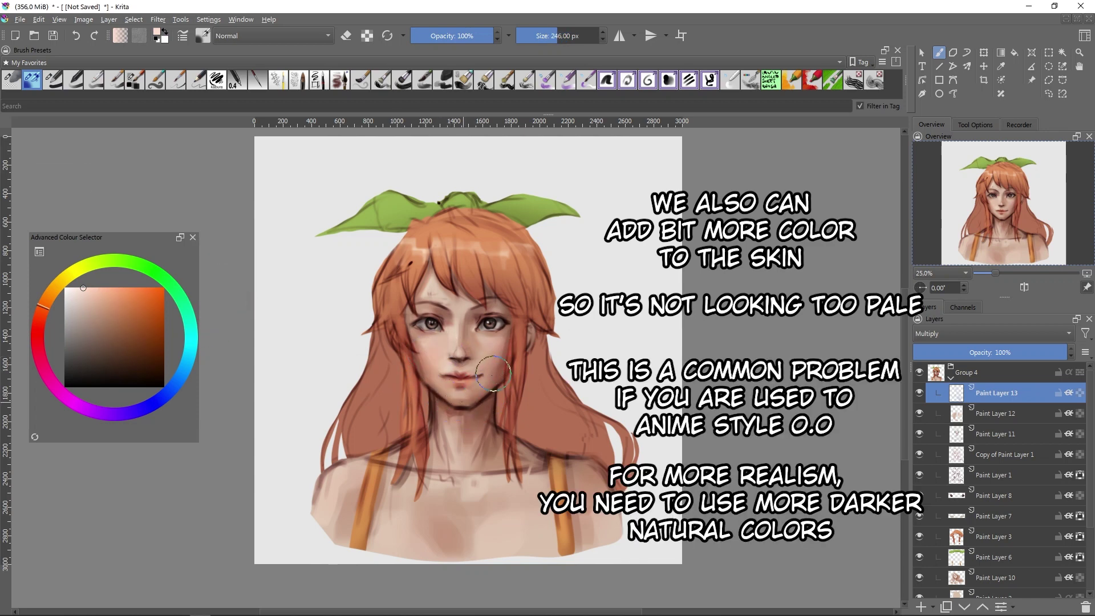
- Pick peach and strong orange tones to deepen the orange of the hair
key("bracketright")
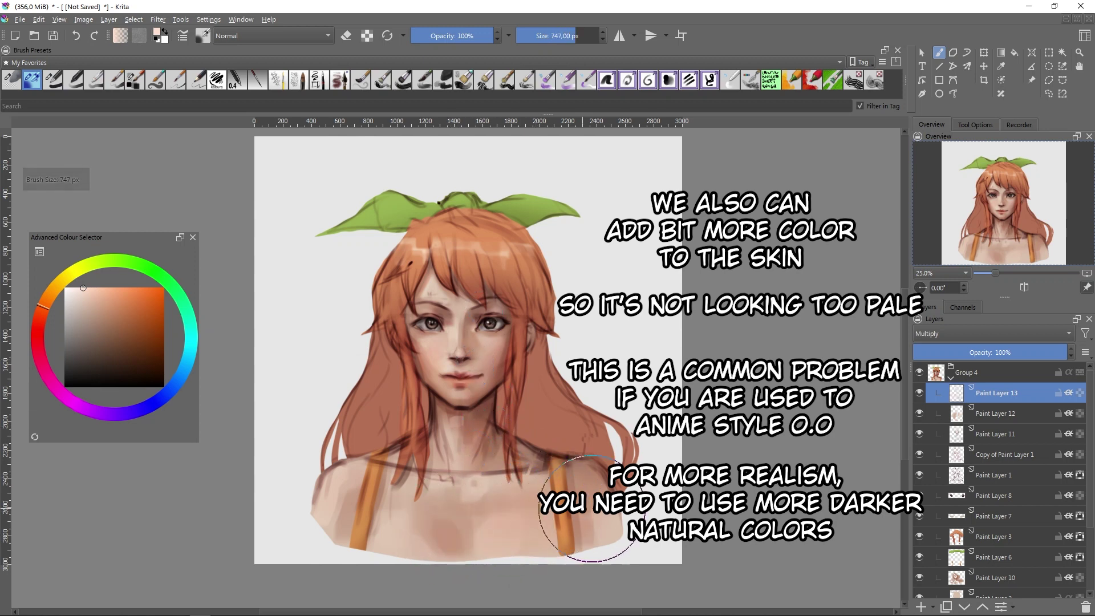
key("bracketright")
key("bracketright")
key("bracketright")
key("bracketleft")
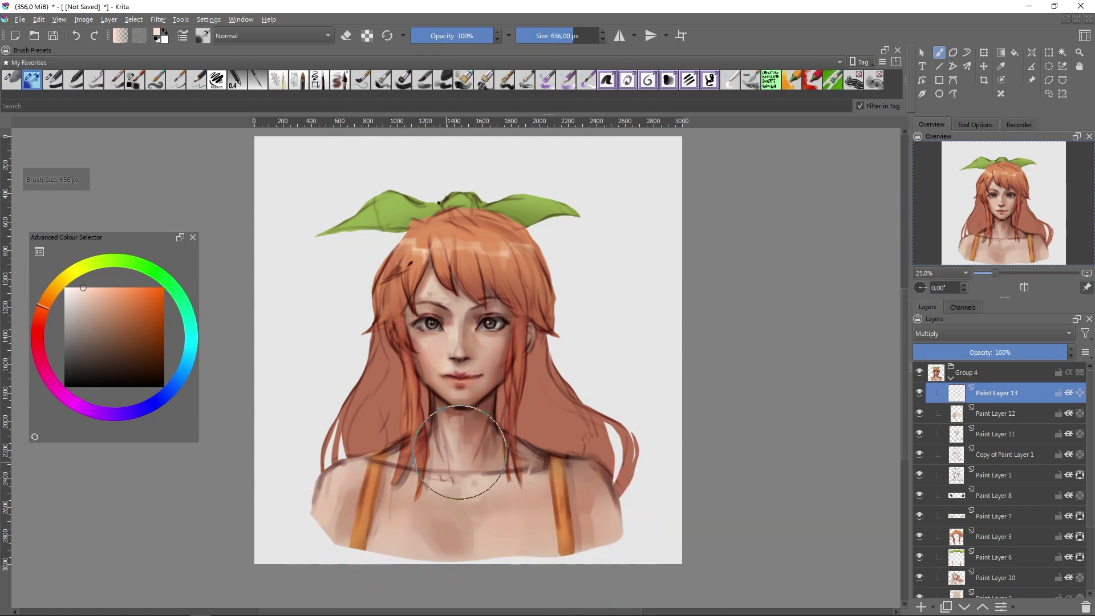
key("bracketleft")
key("bracketleft")
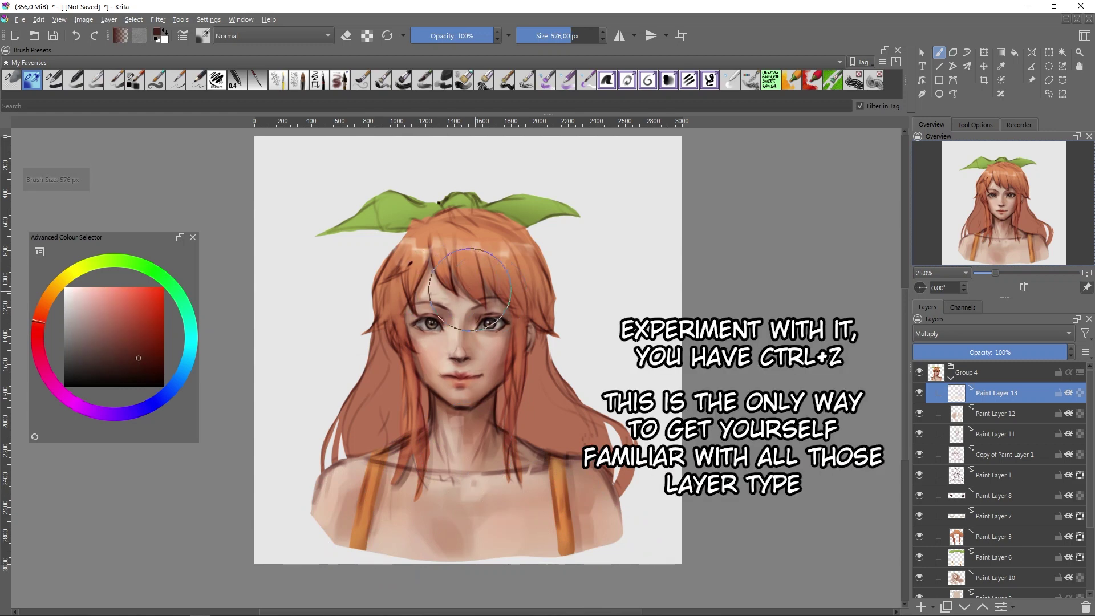
left_click(450, 292, "ctrl")
left_click(42, 311)
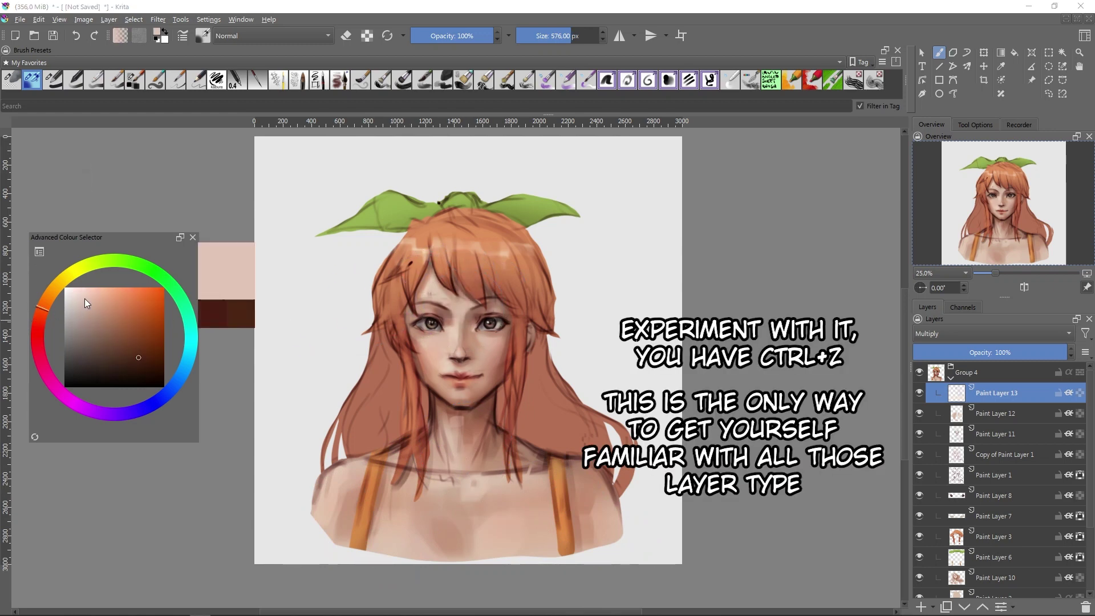
left_click(88, 287)
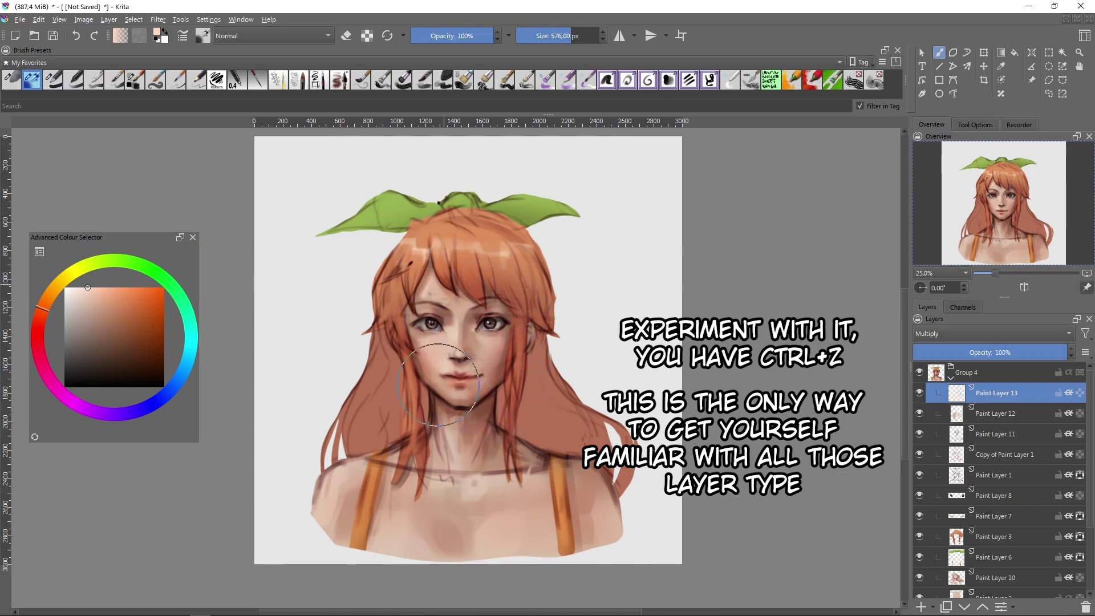
left_click(46, 298)
left_click(136, 289)
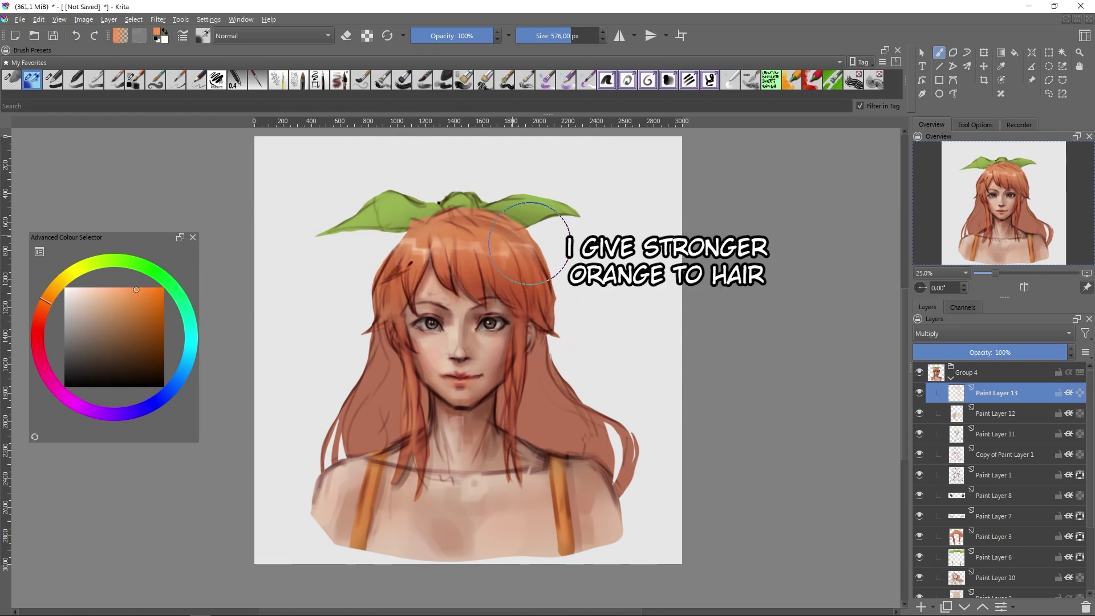
- Add red blush and darker brown shadows above the eyes with a smaller brush
left_click(37, 325)
left_click(106, 303)
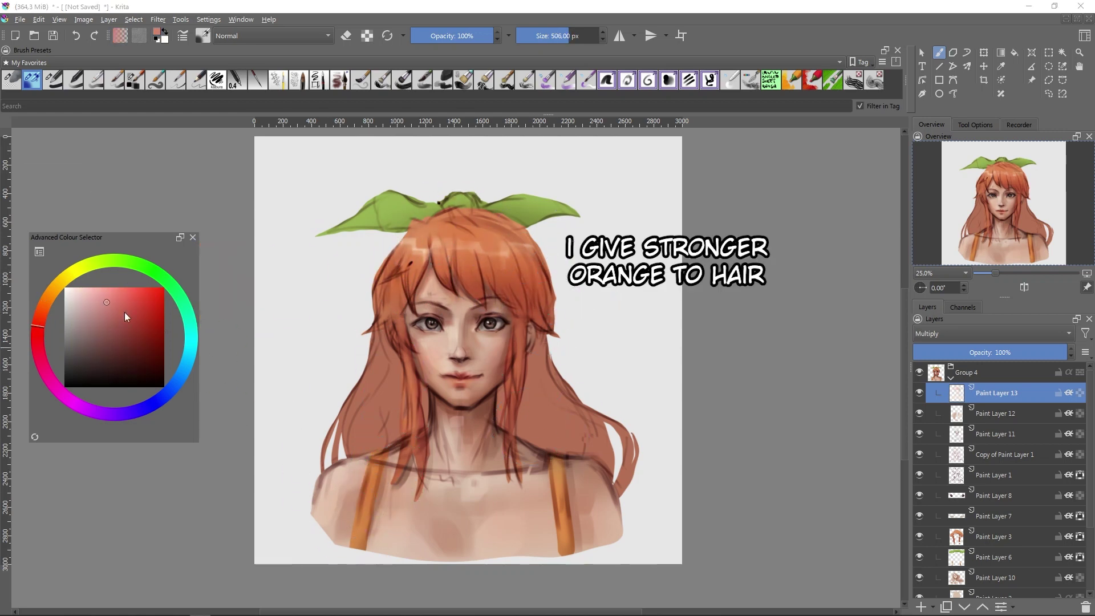
key("bracketleft")
key("bracketleft")
key("bracketleft")
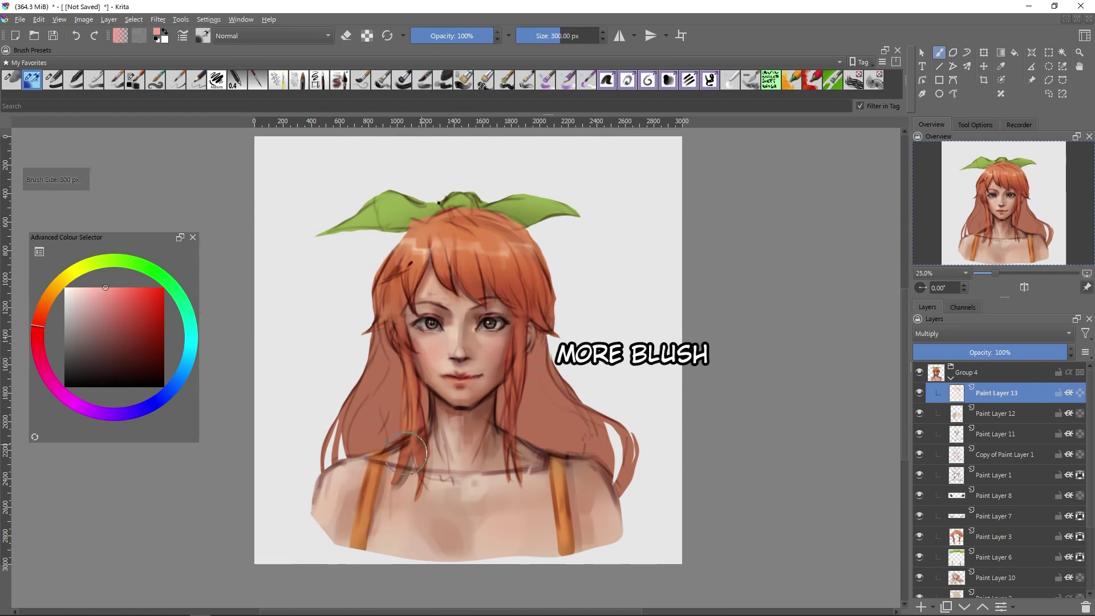
key("bracketleft")
key("bracketleft")
key("bracketleft")
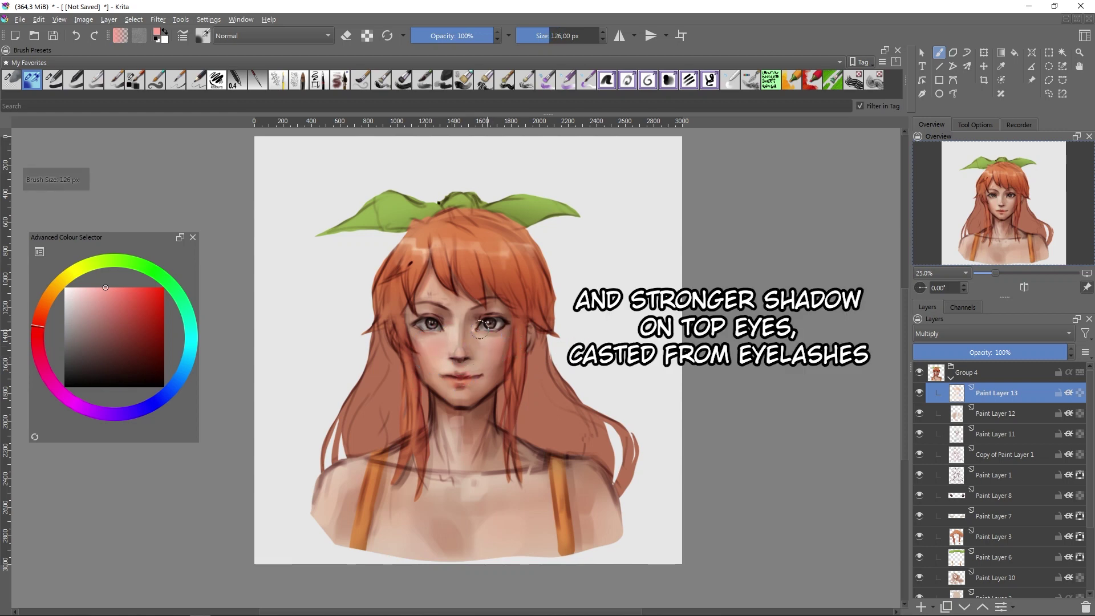
left_click(480, 325, "ctrl")
key("slash")
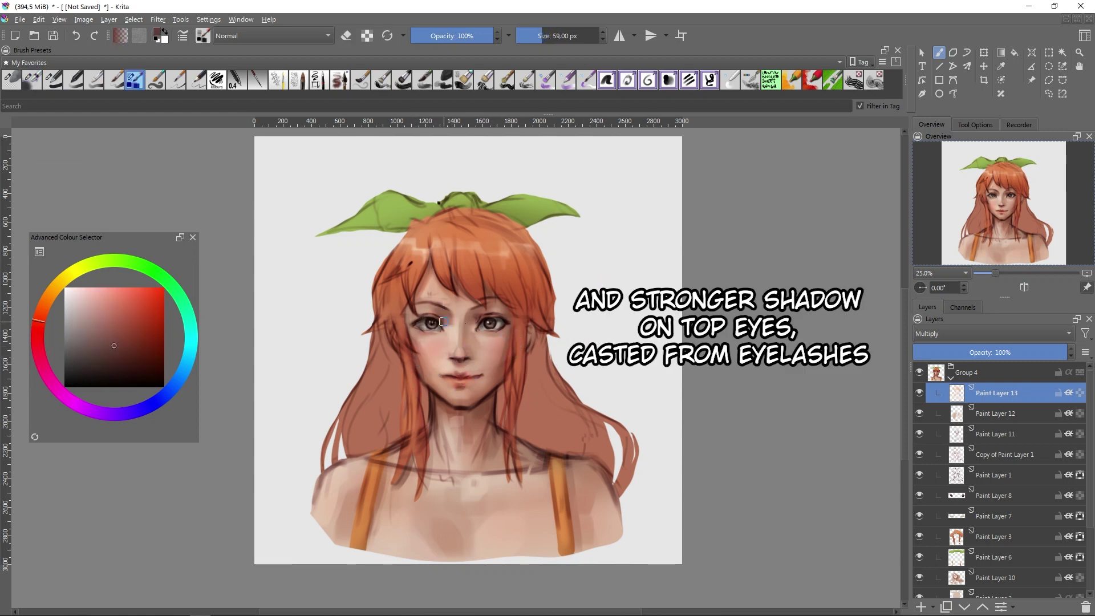
key("bracketright")
key("bracketright")
key("bracketright")
- Paint light orange over the left shoulder and darken the shoulder strap's right edge
left_click(470, 345, "ctrl")
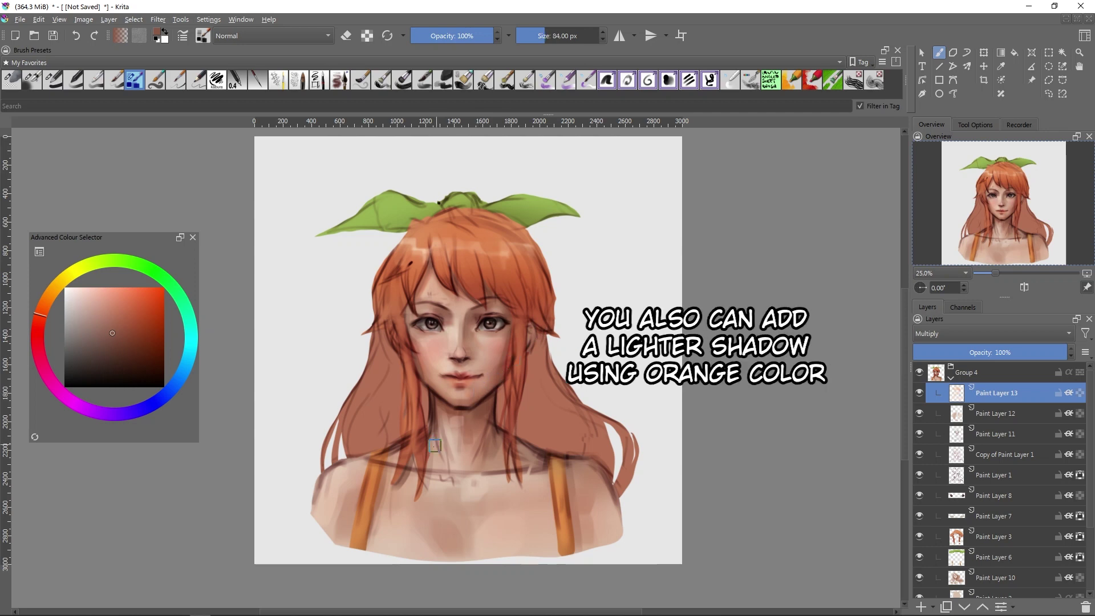
key("bracketleft")
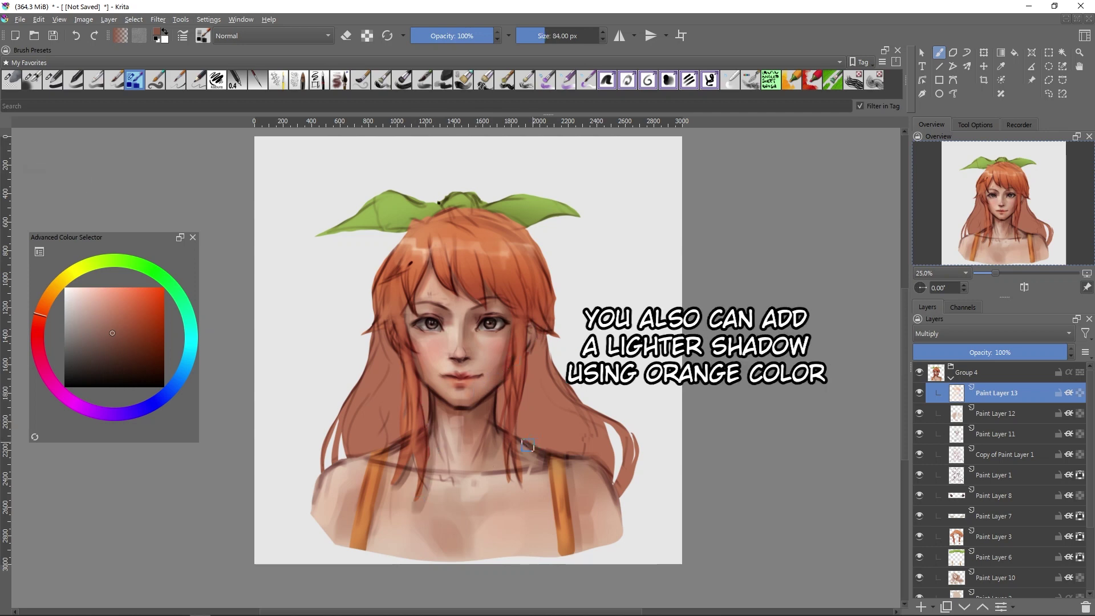
left_click(424, 451, "ctrl")
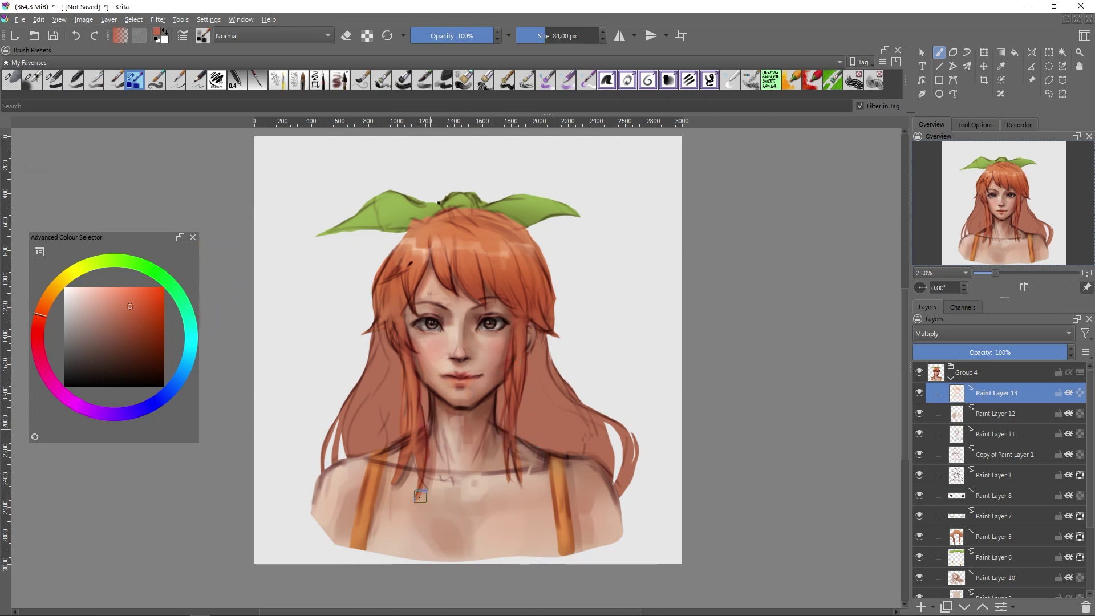
left_click_drag(412, 452, 397, 502)
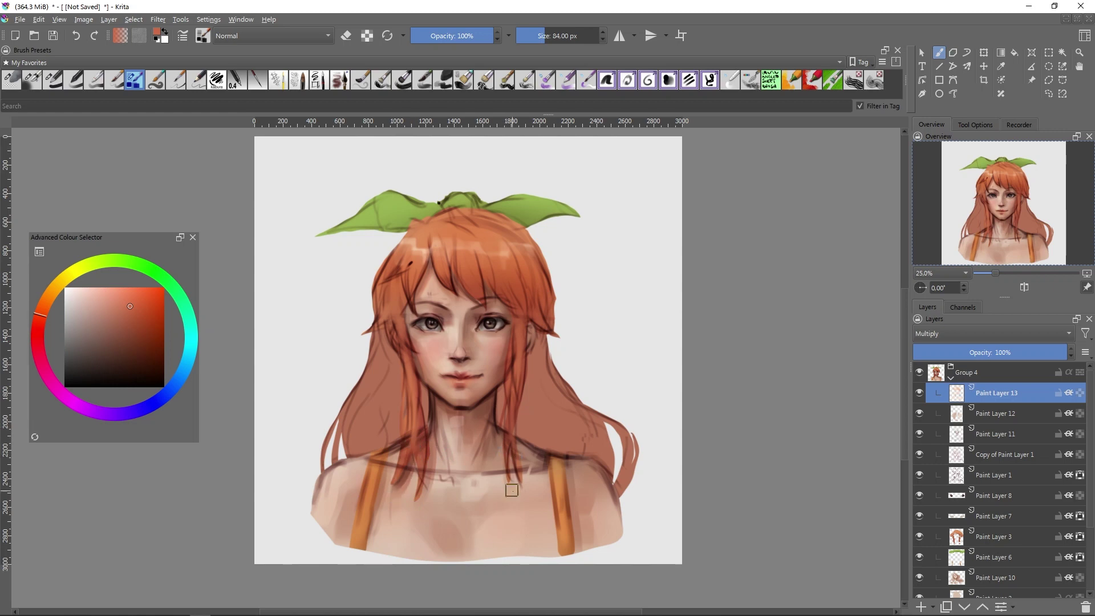
left_click_drag(567, 466, 570, 556)
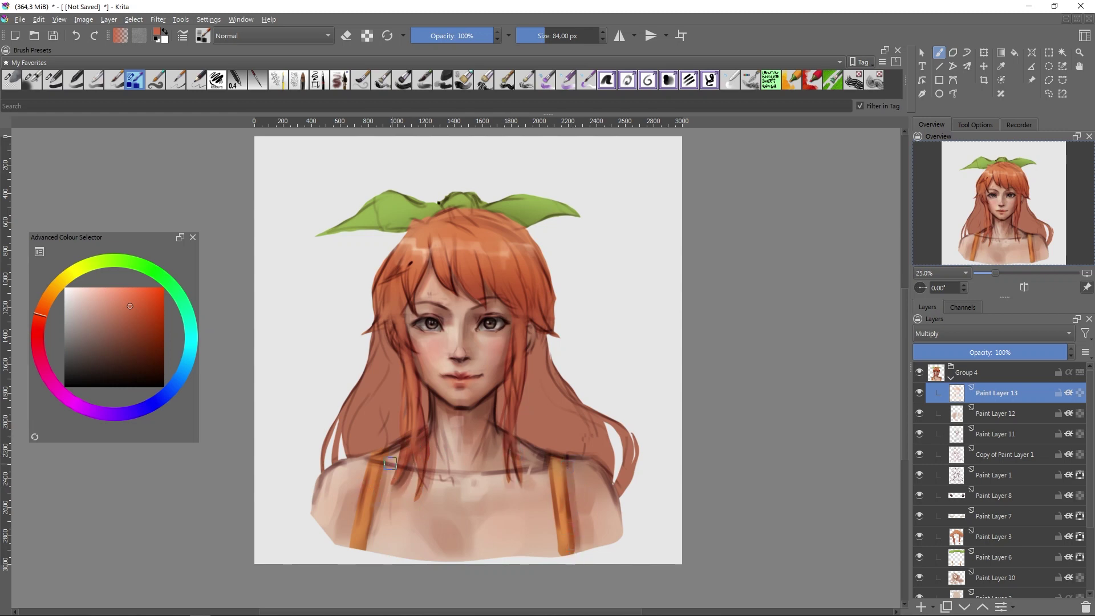
key("bracketright")
key("bracketright")
key("bracketright")
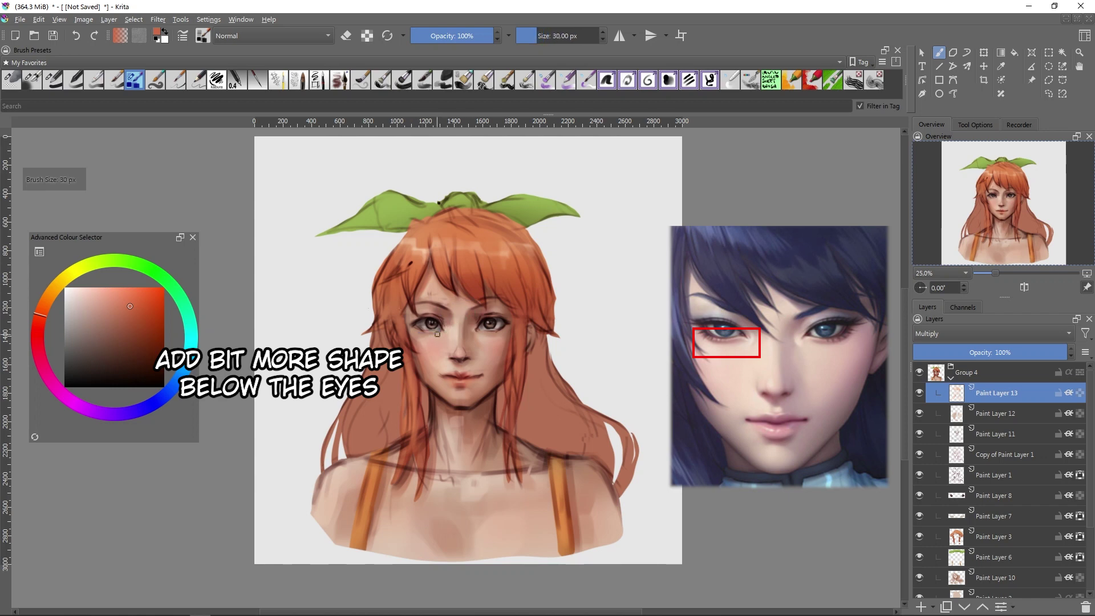
- Lower the Multiply shadow layer's opacity to 86%, toggling it to compare before and after
left_click(87, 315)
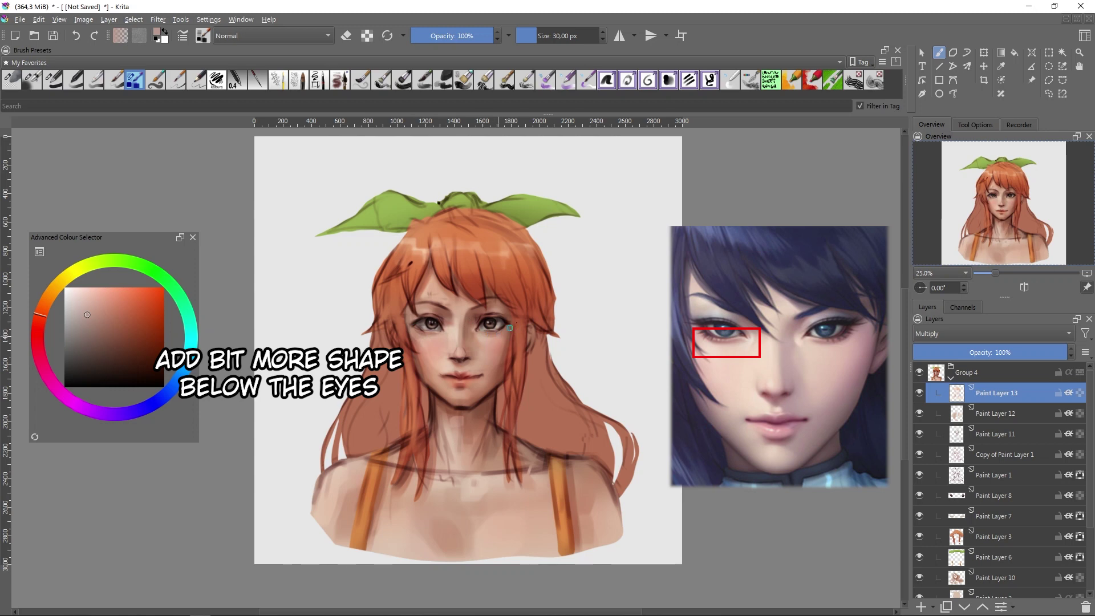
key("bracketright")
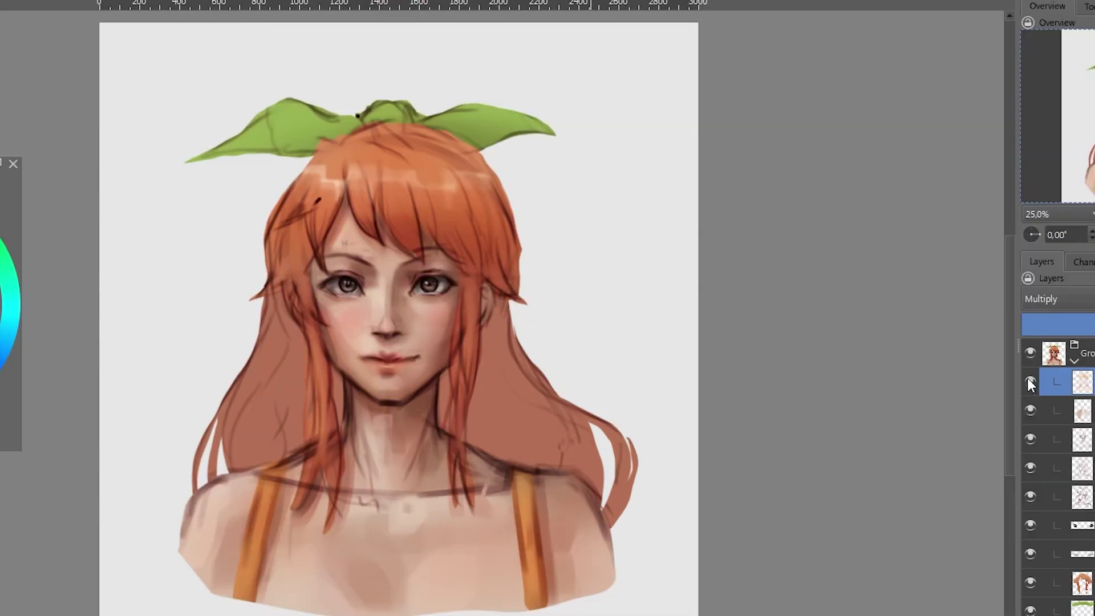
left_click(918, 393)
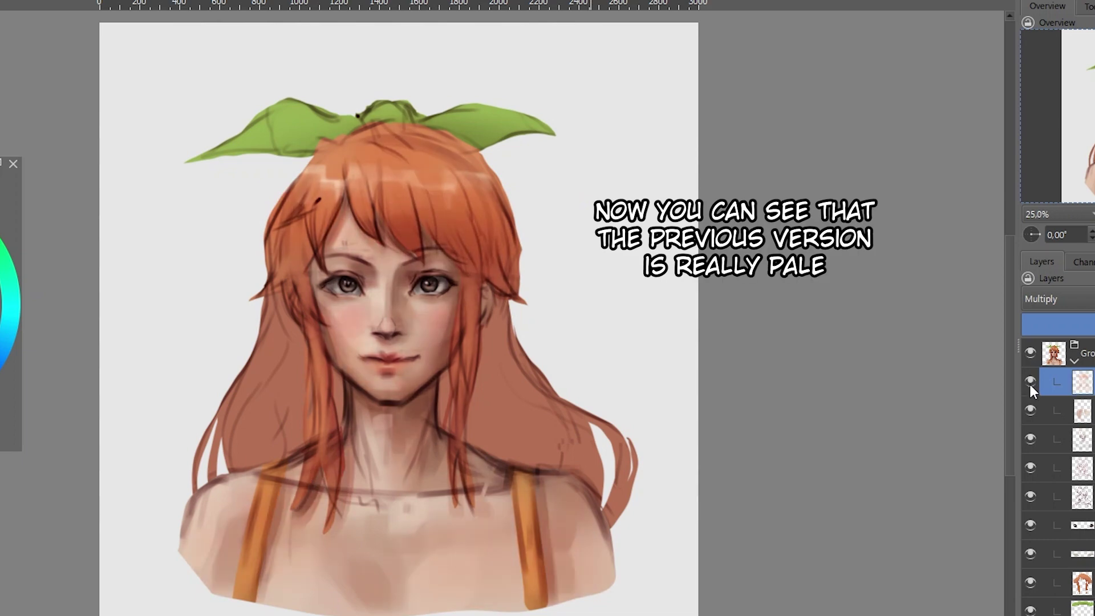
left_click(1030, 383)
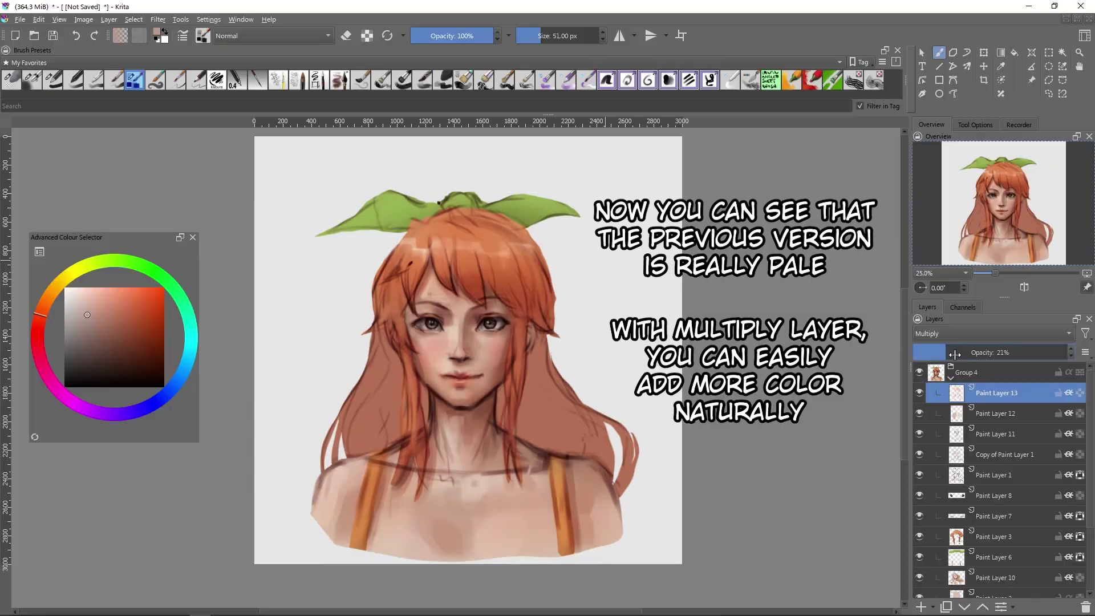
mouse_move(1073, 329)
left_mouse_down()
mouse_move(946, 352)
mouse_move(1034, 349)
left_mouse_up()
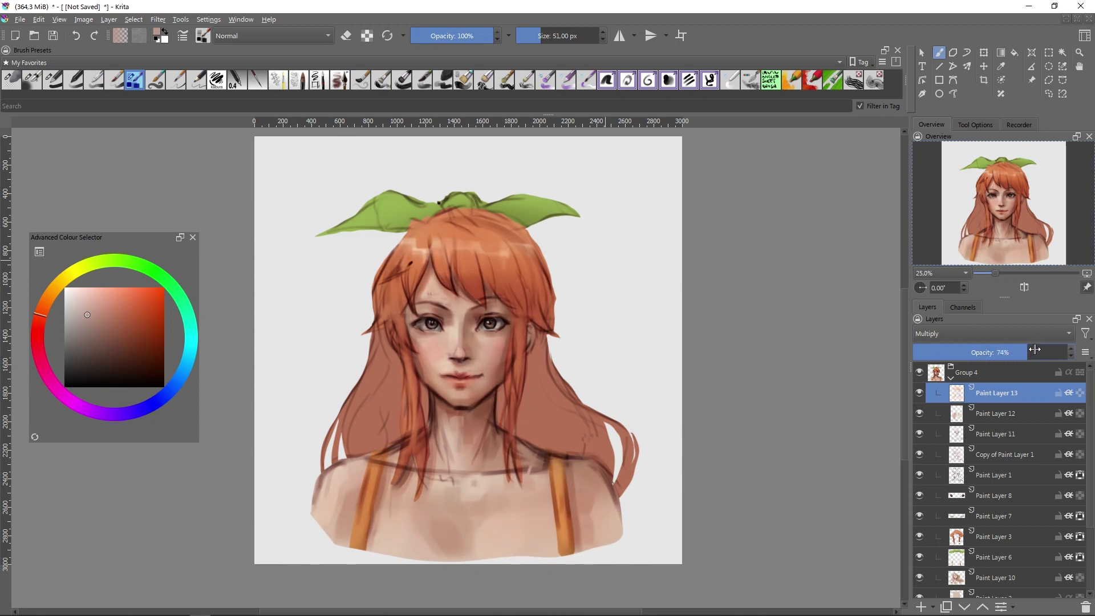
left_click(922, 391)
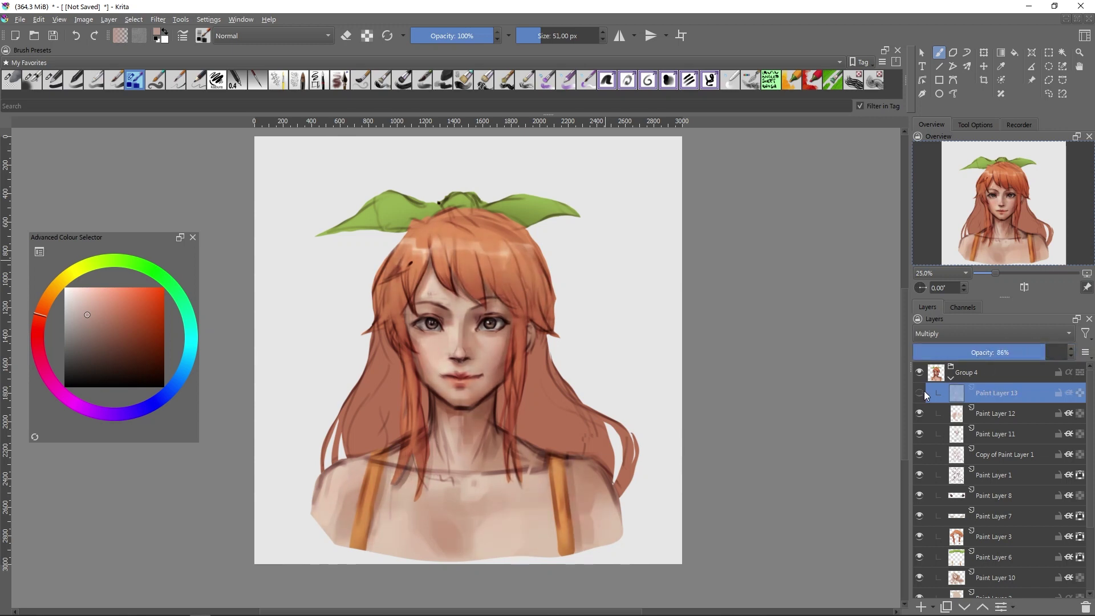
- Add Paint Layer 14 in Overlay mode and test, then undo, a light face stroke
left_click(921, 606)
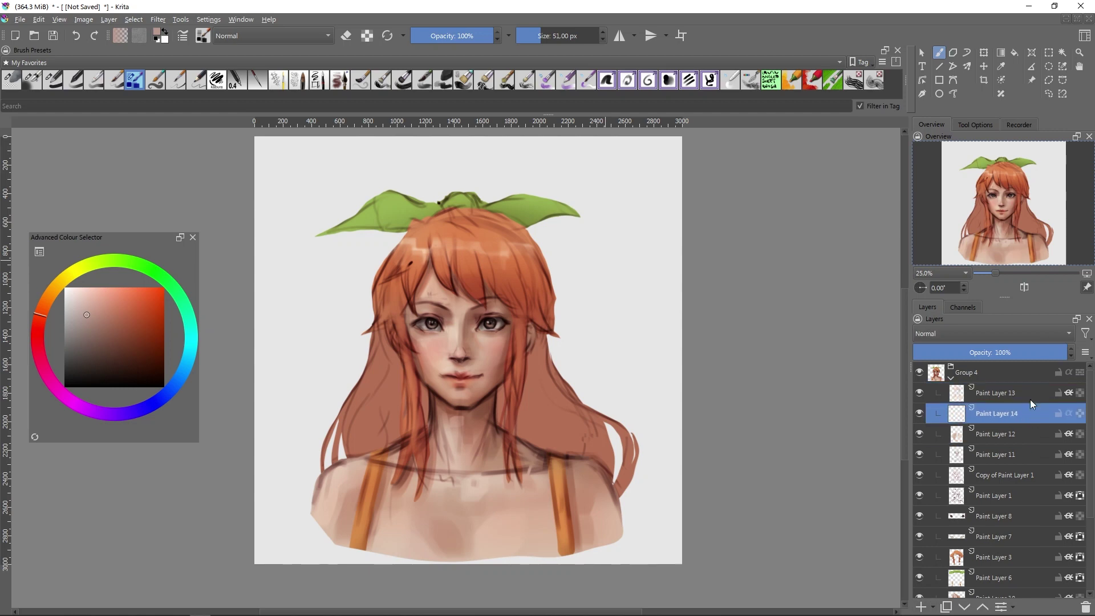
left_click(988, 334)
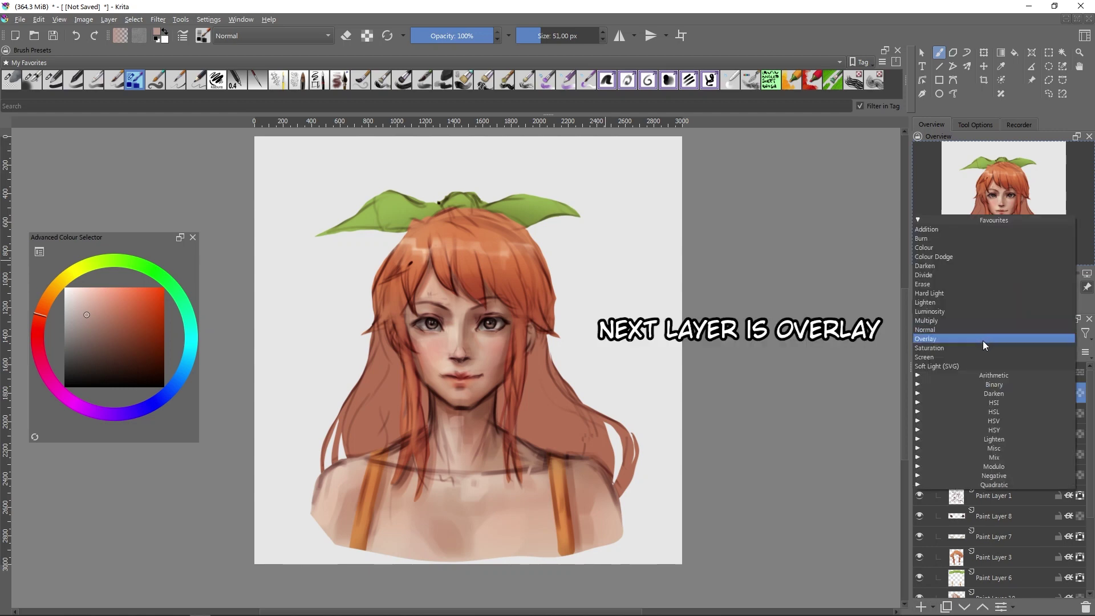
left_click(984, 339)
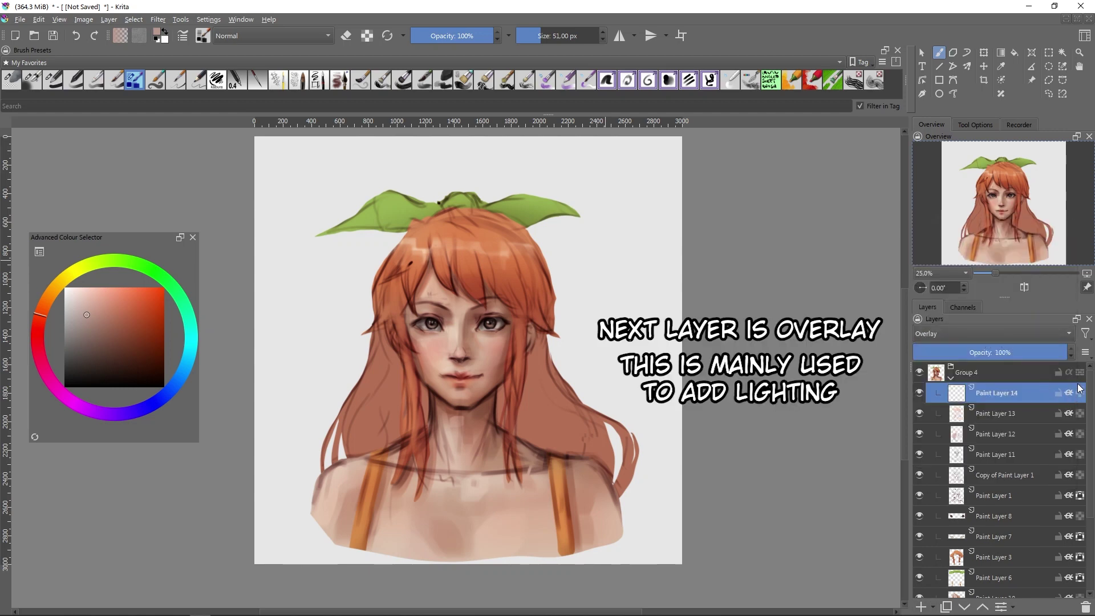
left_click(83, 293)
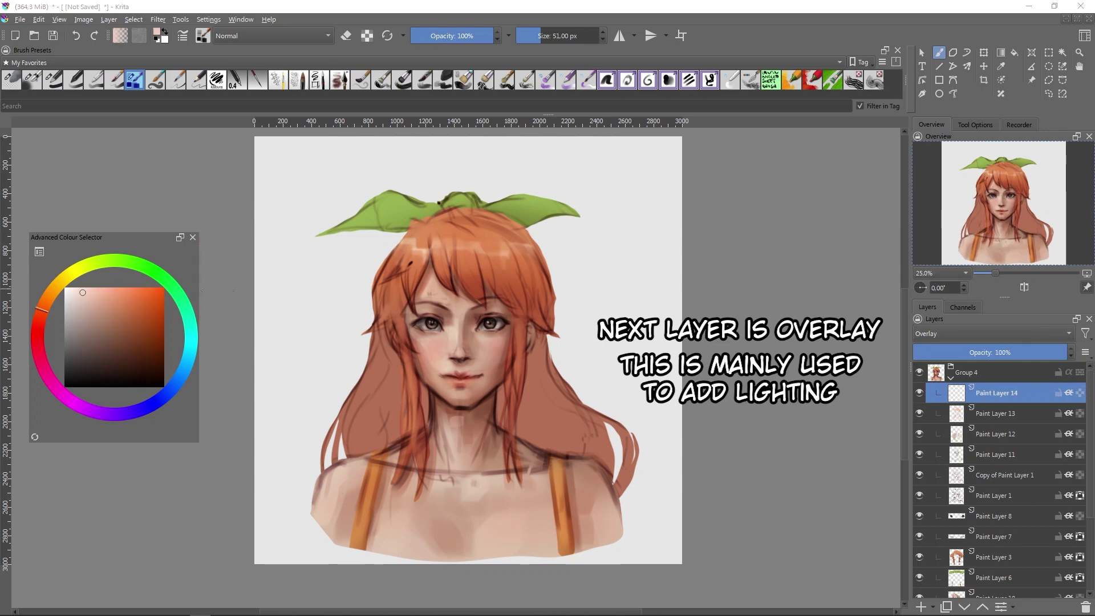
key("slash")
mouse_move(470, 321)
left_mouse_down()
mouse_move(516, 321)
mouse_move(469, 331)
left_mouse_up()
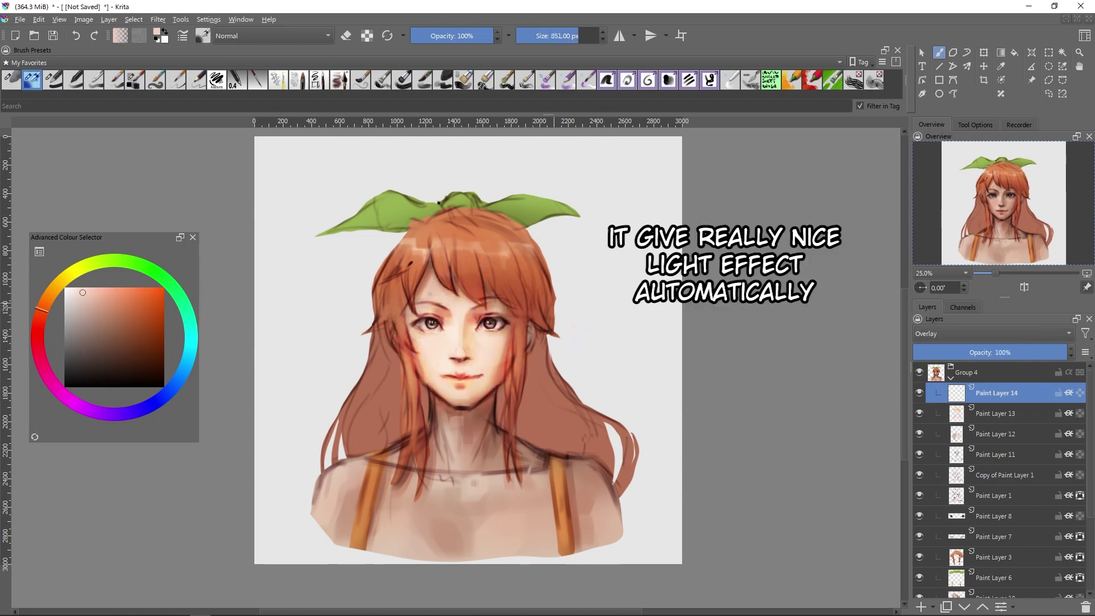
key("ctrl+z")
- Test bright and black overlay strokes on the face, clear them, and shift the hue toward orange
left_click_drag(97, 299, 64, 287)
left_click_drag(447, 340, 493, 327)
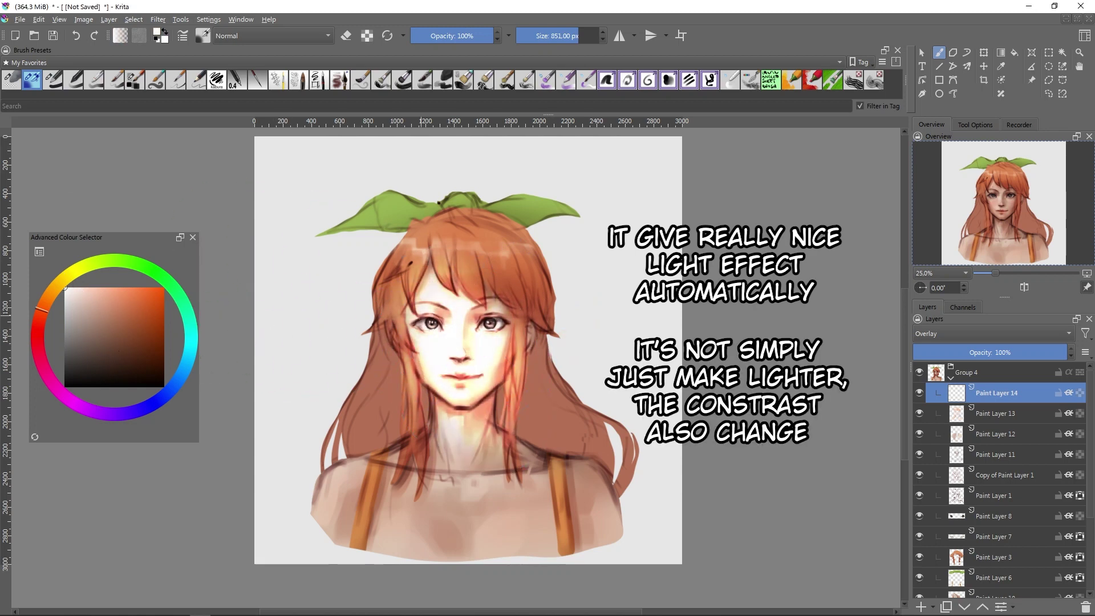
left_click(65, 386)
mouse_move(451, 364)
left_mouse_down()
mouse_move(472, 332)
mouse_move(479, 371)
left_mouse_up()
left_click(65, 337)
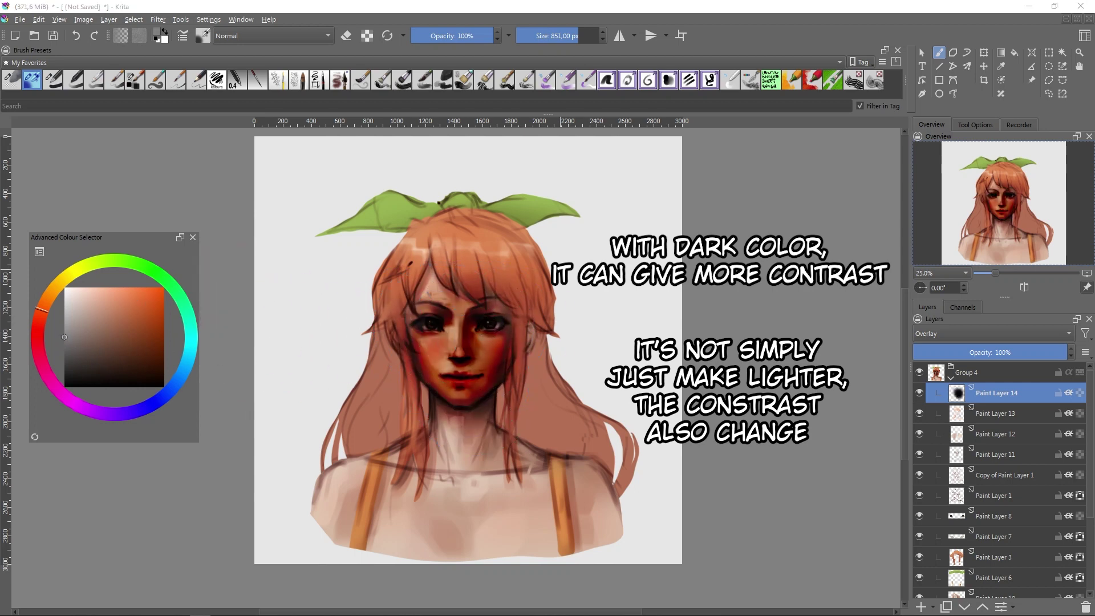
key("Delete")
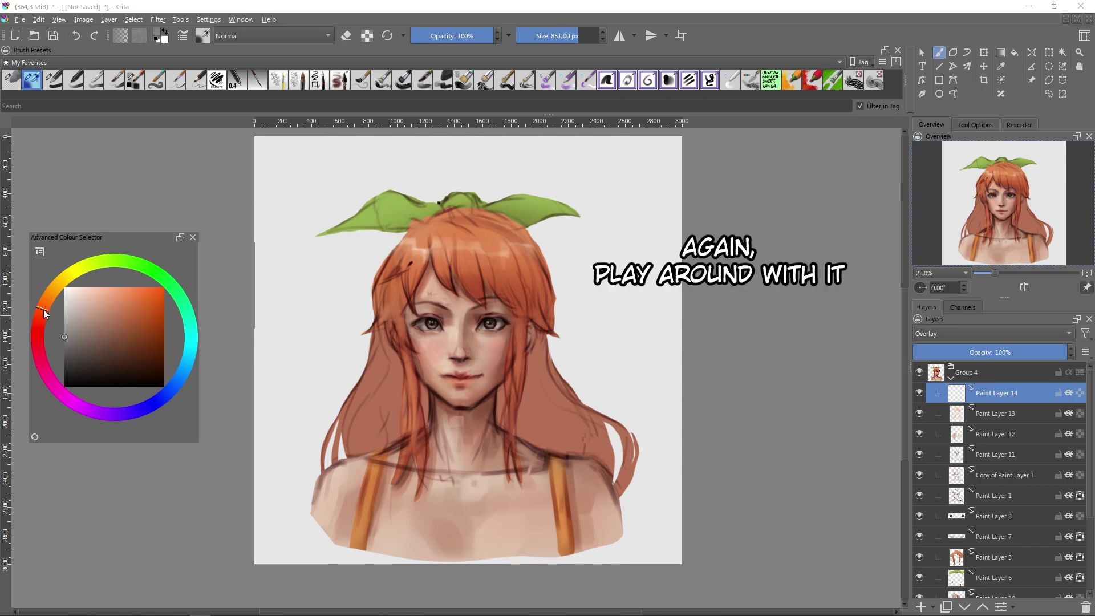
left_click_drag(44, 309, 80, 287)
- Try a yellow glow over the face, undo it, and pick a light orange instead
left_click(89, 291)
left_click_drag(353, 308, 525, 371)
key("ctrl+z")
left_click_drag(47, 303, 87, 310)
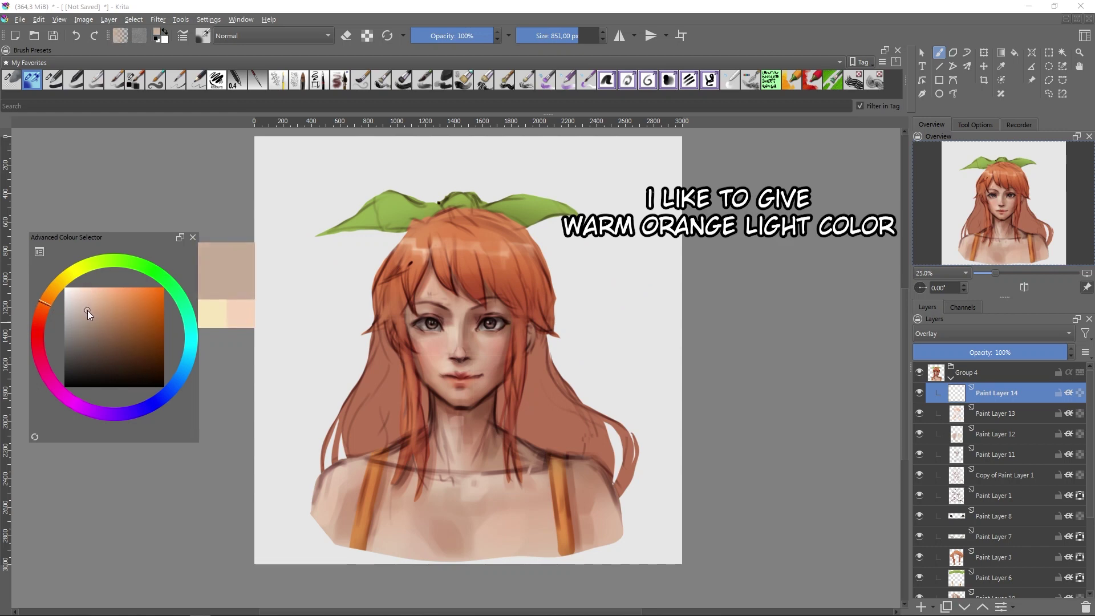
mouse_move(442, 353)
left_mouse_down()
mouse_move(425, 354)
mouse_move(428, 341)
mouse_move(453, 338)
mouse_move(457, 359)
left_mouse_up()
- Paint a warm orange overlay glow over the cheeks and eyes, undoing a stroke near the mouth
left_click(76, 300)
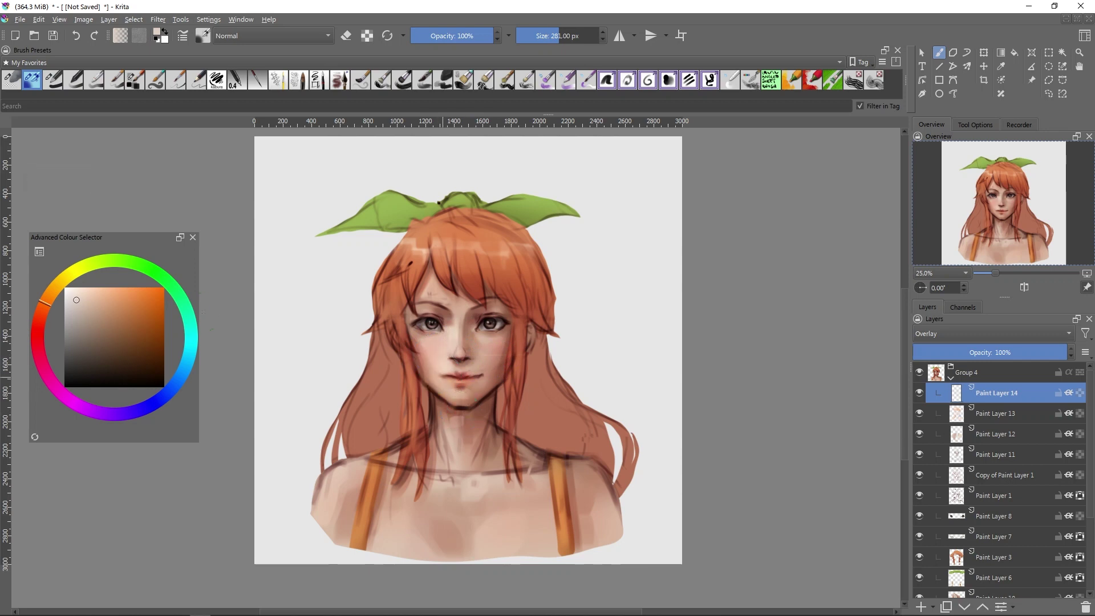
left_click(42, 311)
left_click(94, 302)
key("bracketright")
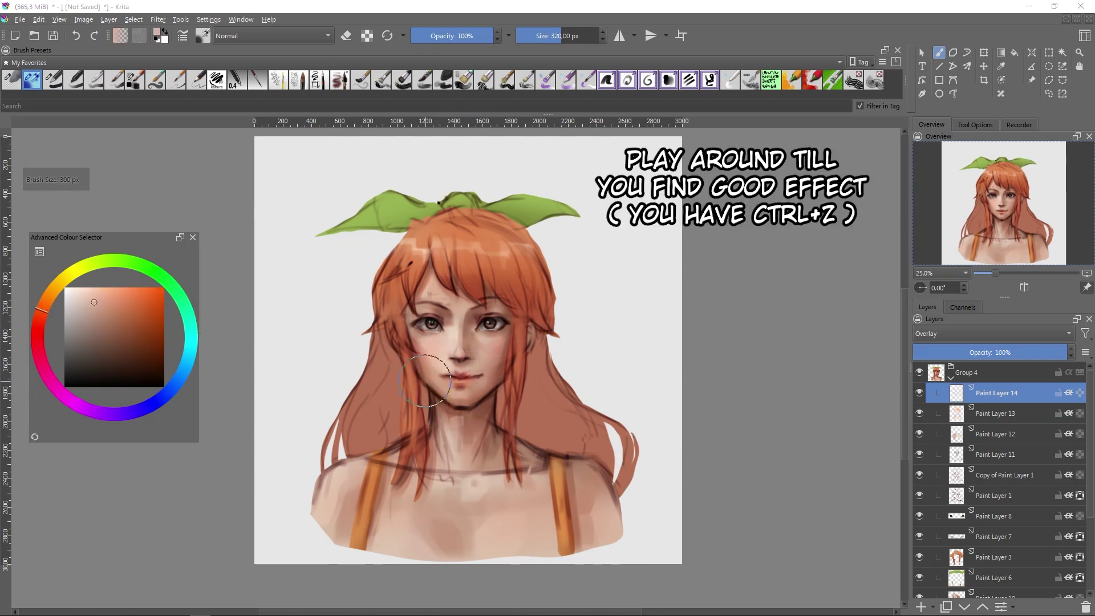
key("ctrl+z")
key("bracketright")
key("bracketright")
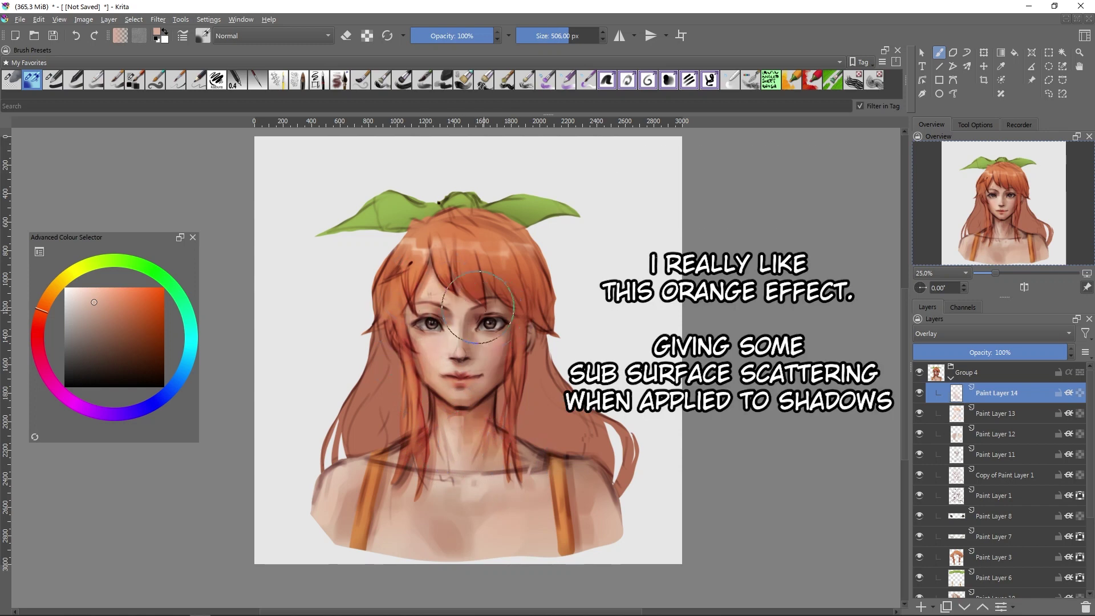
key("bracketleft")
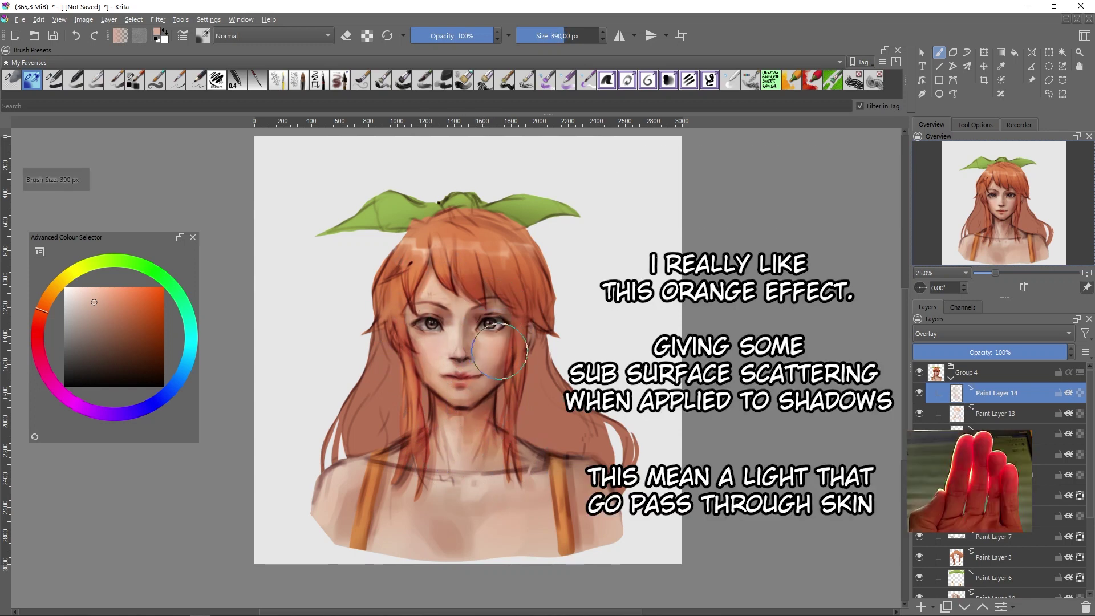
key("minus")
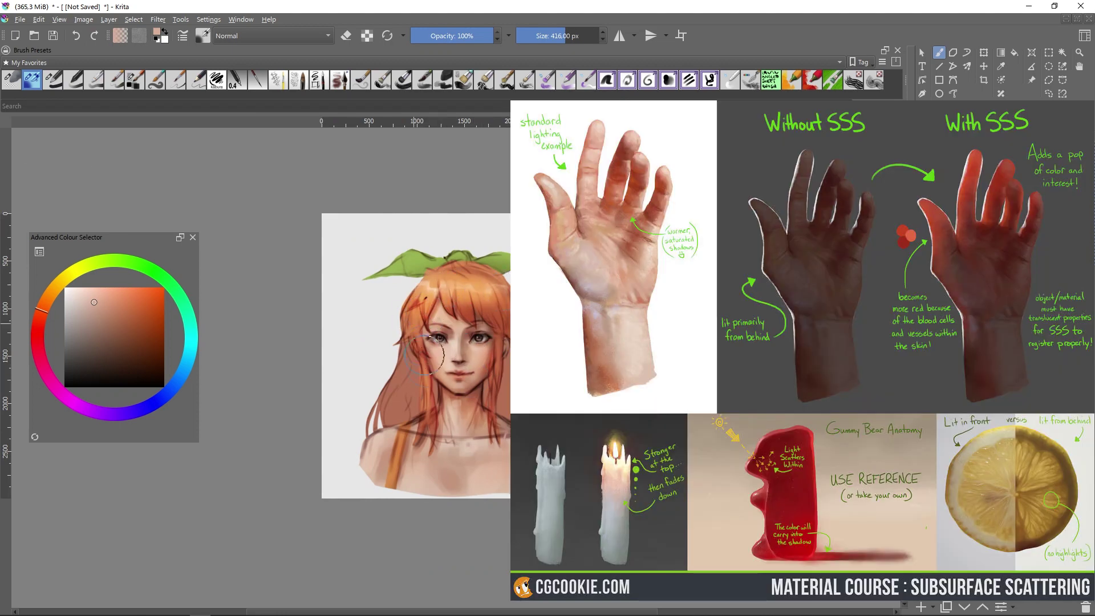
- Resize the brush and paint muted pinkish and darker red overlay tints across the portrait
left_click_drag(427, 434, 456, 432)
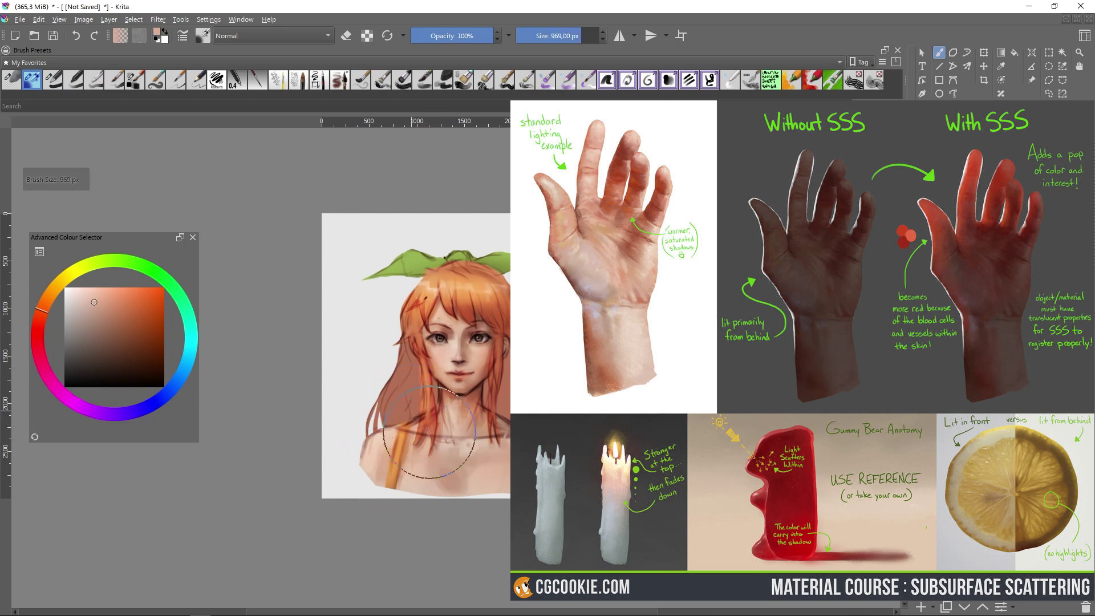
left_click_drag(508, 454, 503, 453)
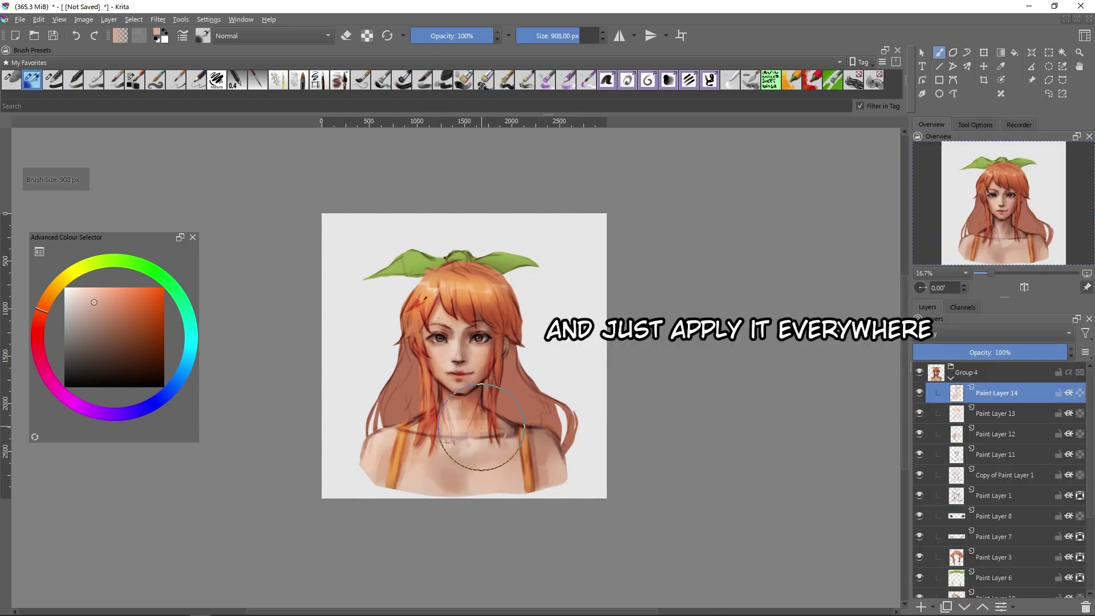
left_click_drag(516, 357, 507, 356)
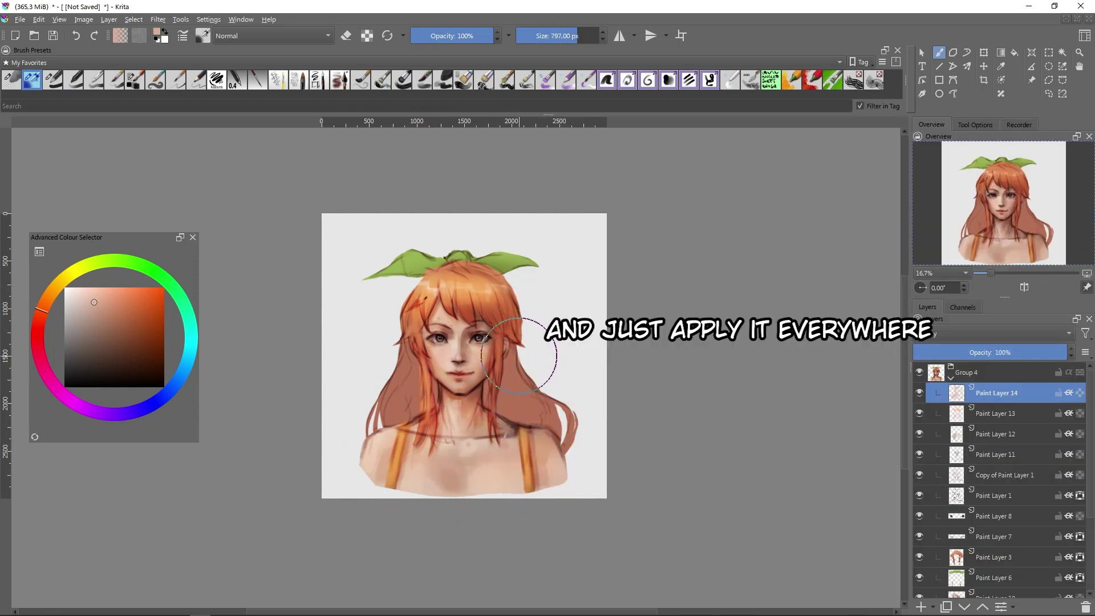
key("plus")
left_click(296, 322, "ctrl")
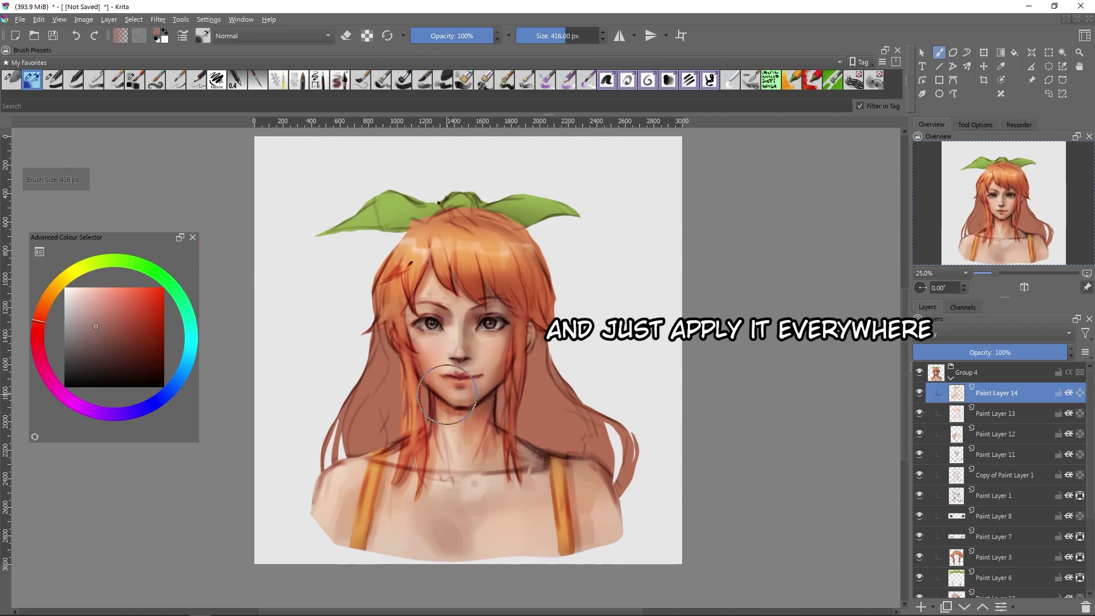
left_click_drag(504, 385, 486, 384)
left_click(471, 331, "ctrl")
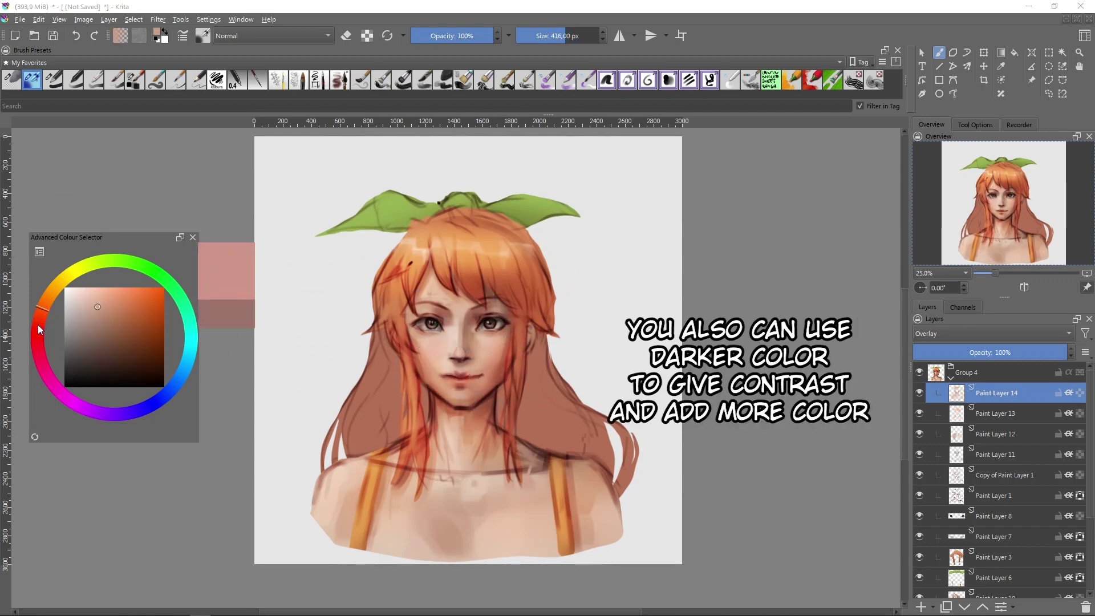
left_click_drag(471, 332, 464, 332)
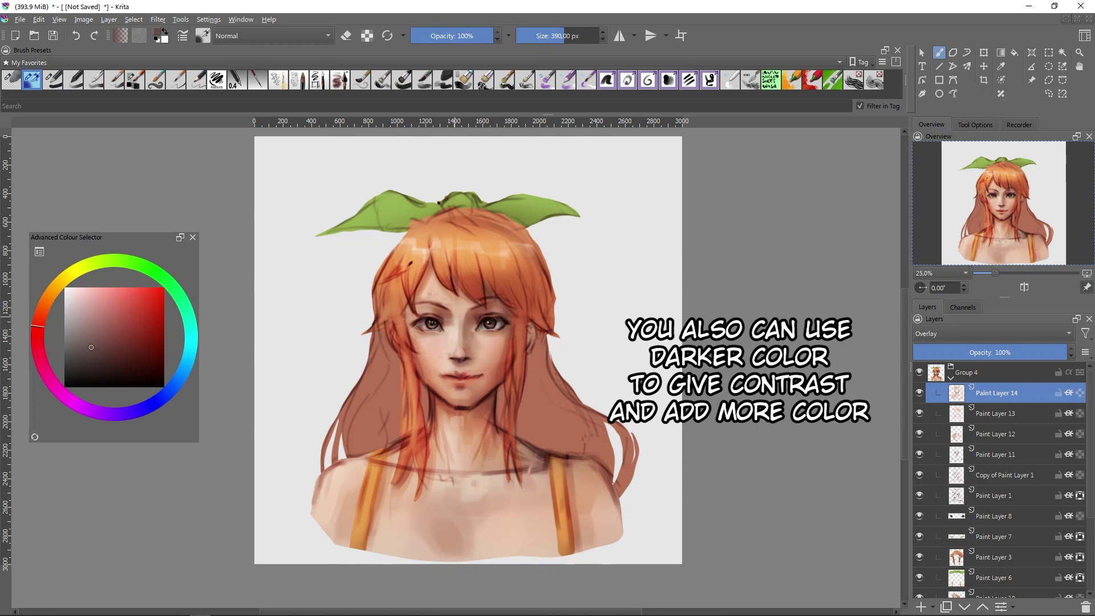
key("e")
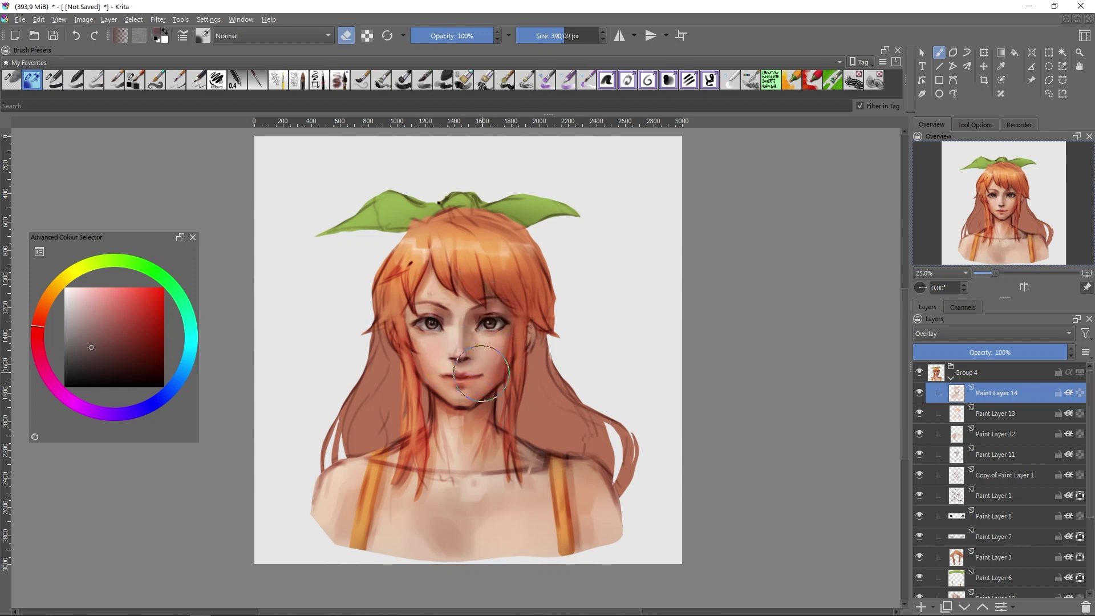
key("minus")
- Add light orange and a purple tint on the right cheek, then lower Paint Layer 14's opacity
left_click(460, 439, "ctrl")
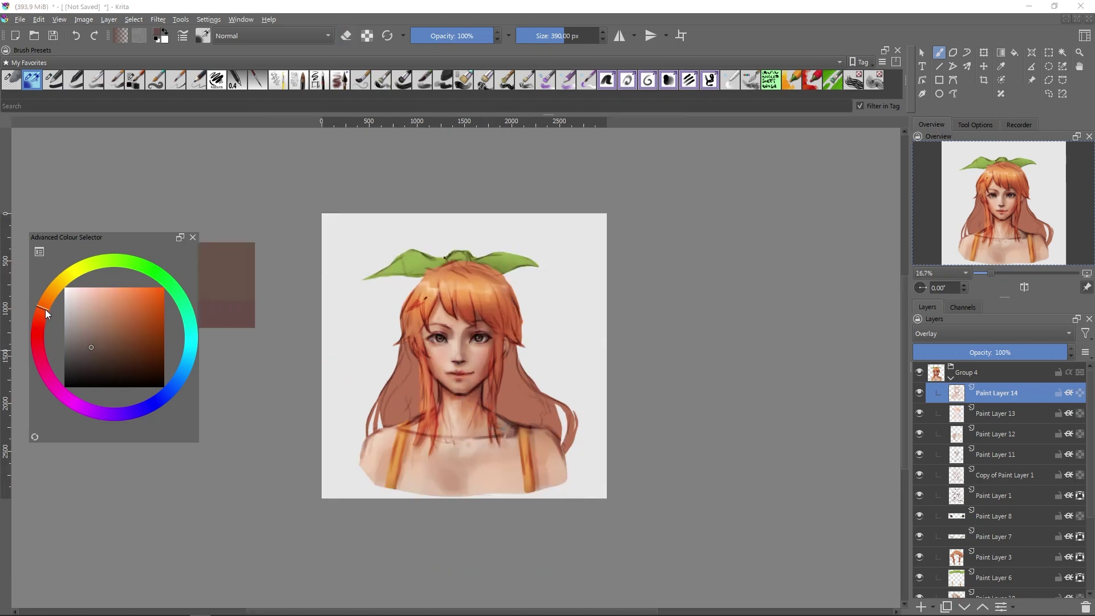
key("e")
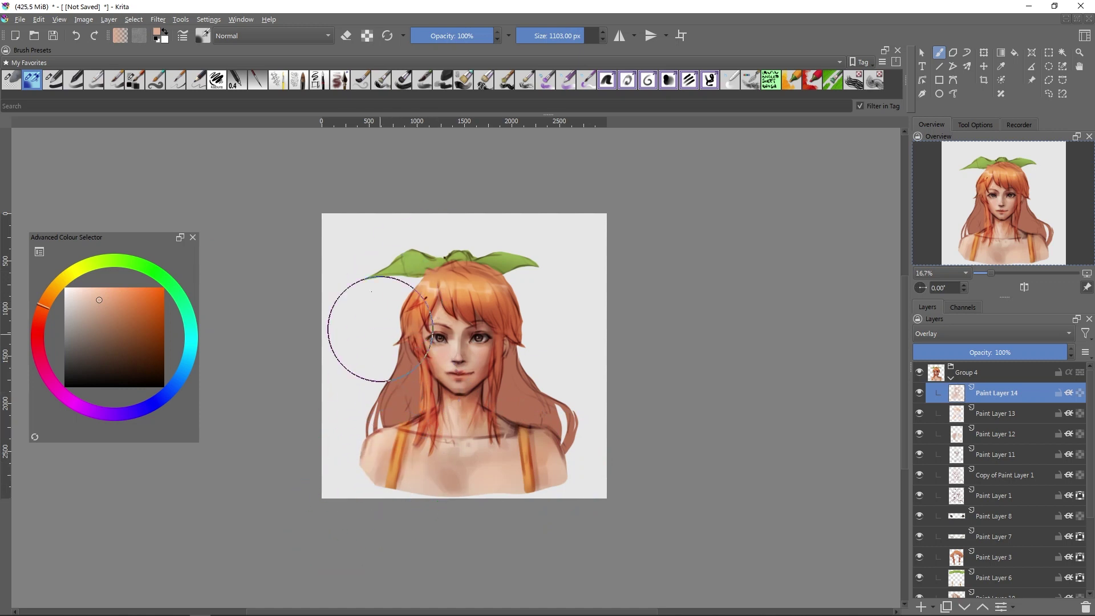
left_click_drag(507, 336, 518, 358)
key("bracketleft")
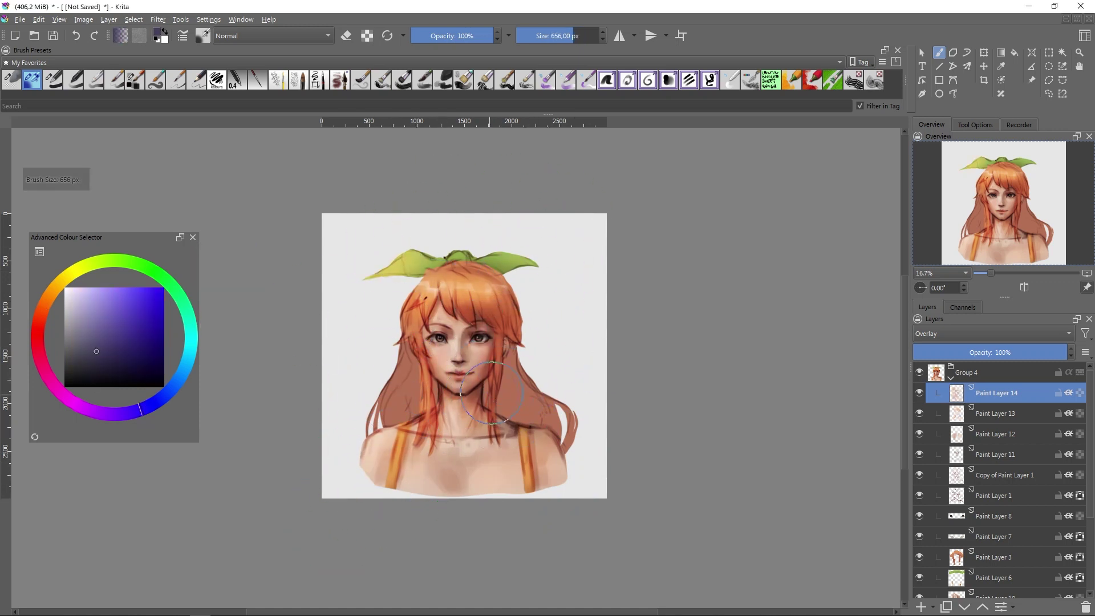
key("bracketleft")
left_click(39, 319)
left_click(98, 303)
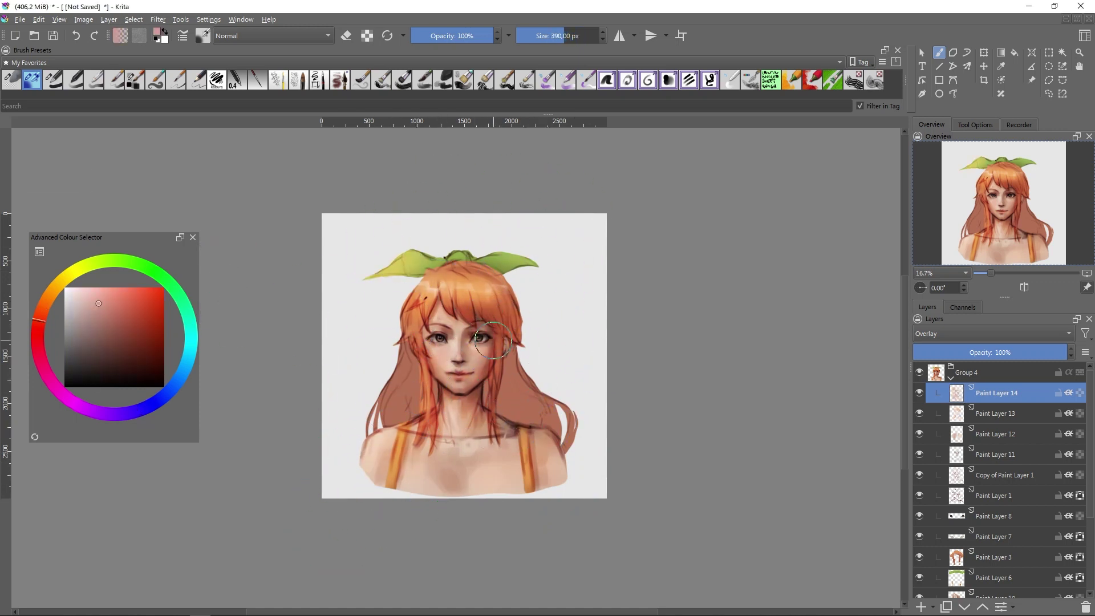
left_click_drag(1003, 352, 924, 397)
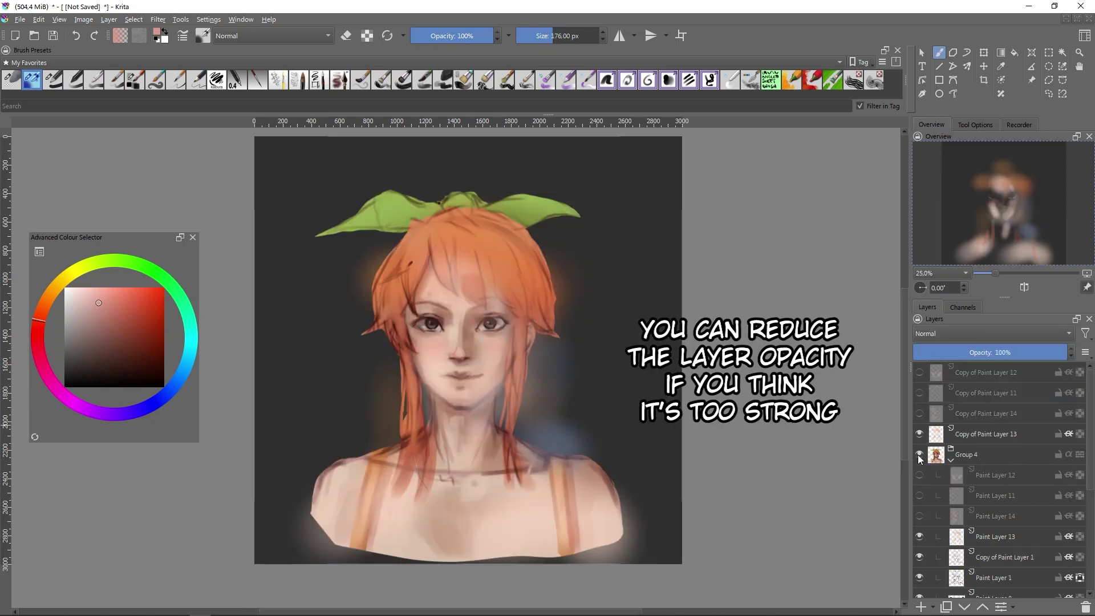
- Compare the portrait with and without Copy of Paint Layer 13 and Group 4, leaving the copy hidden
left_click(919, 434)
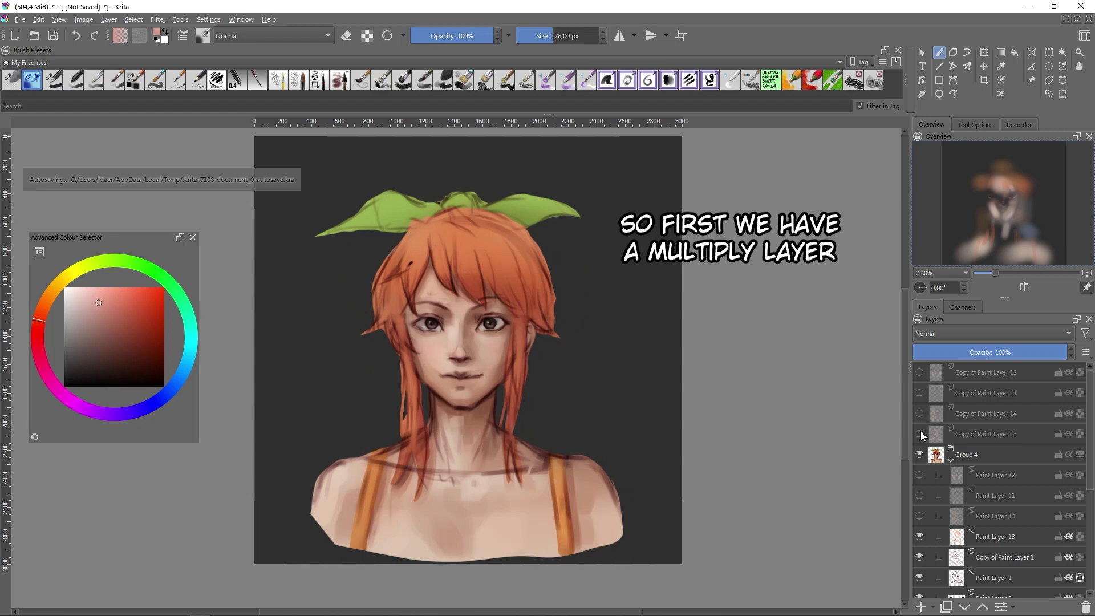
left_click(919, 434)
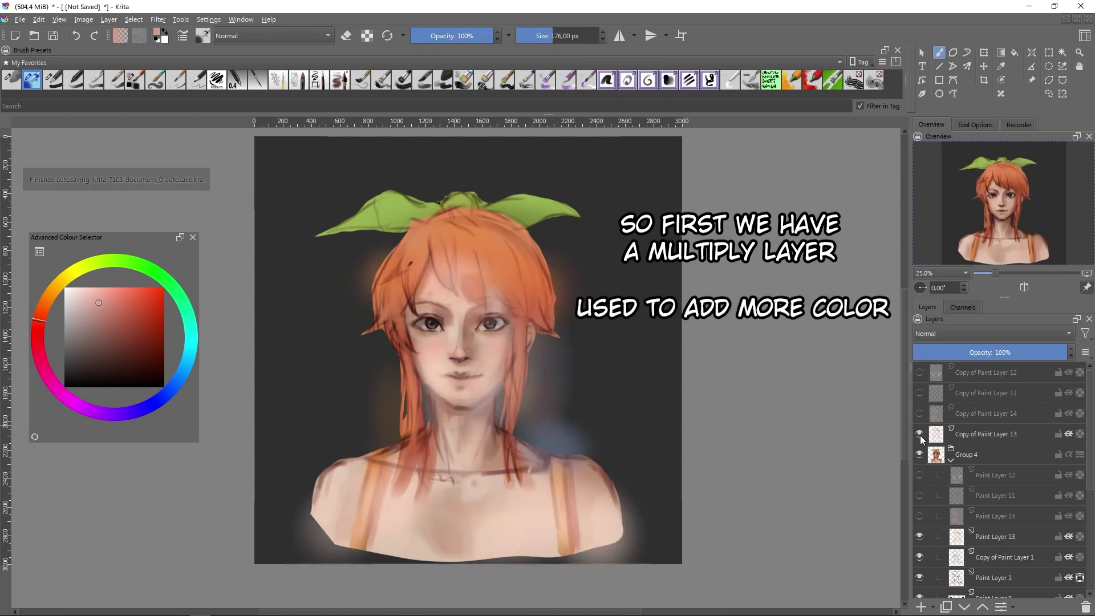
left_click(919, 435)
left_click(919, 433)
left_click(918, 447)
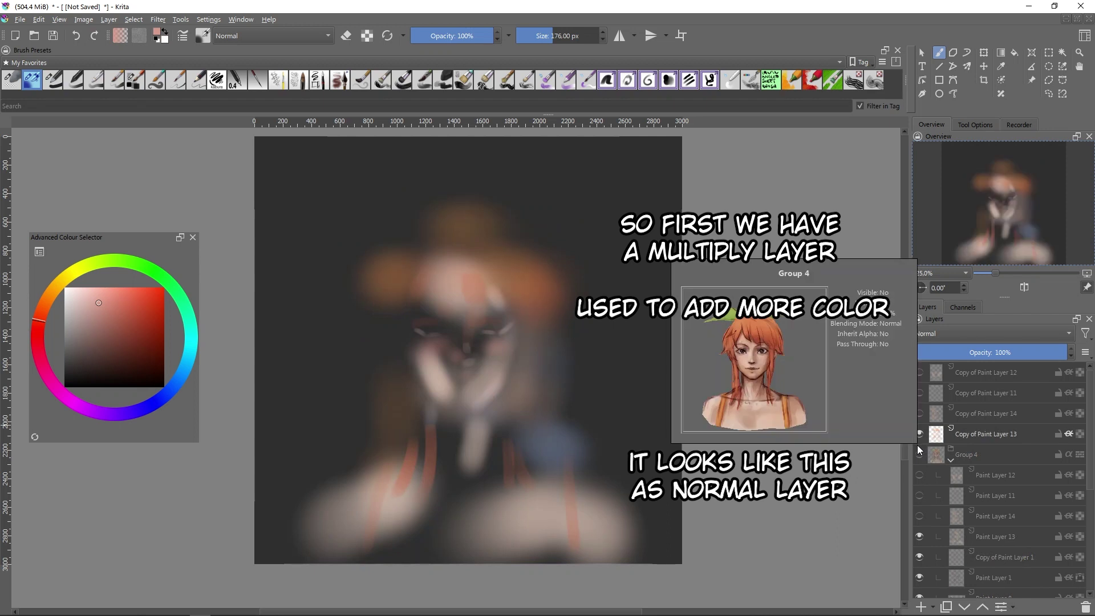
left_click(918, 453)
left_click(919, 434)
- Set the Overlay Paint Layer 14 to 50% opacity and toggle it to compare the light
left_click(997, 535)
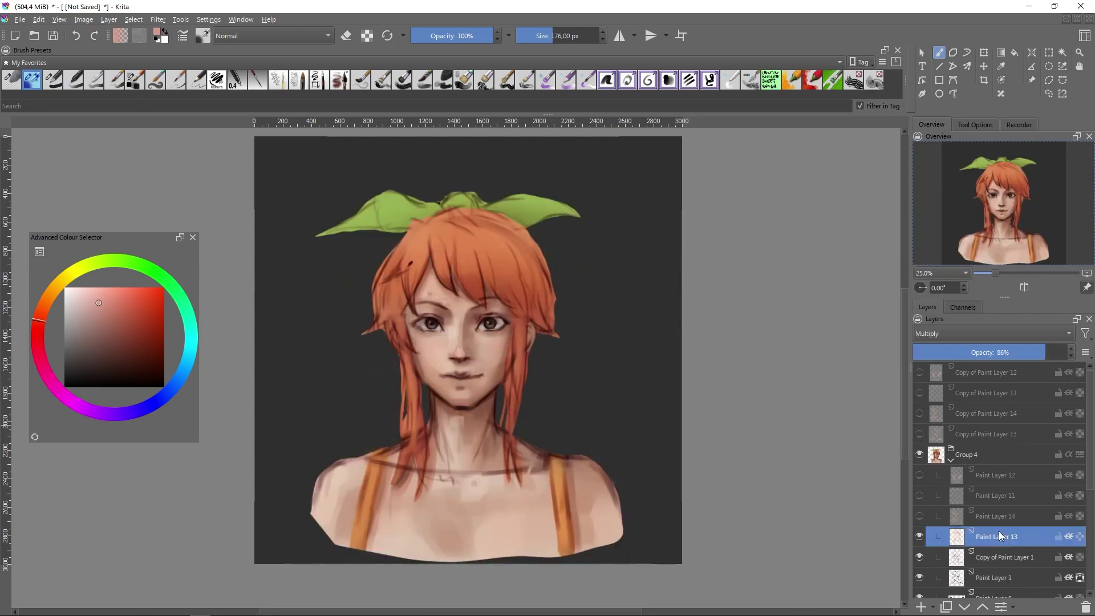
left_click(1000, 515)
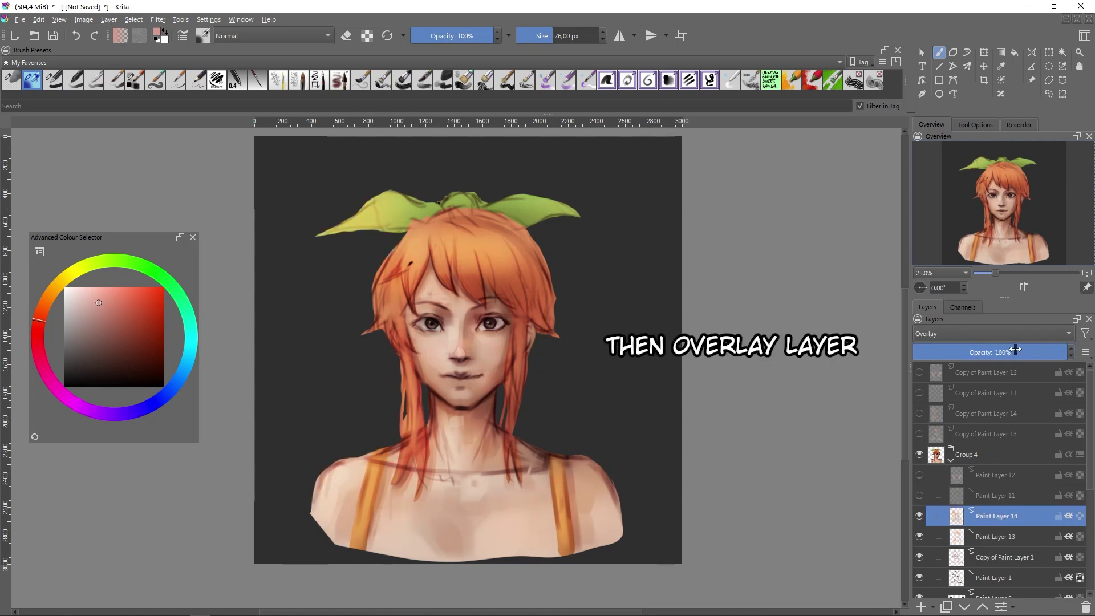
left_click(989, 352)
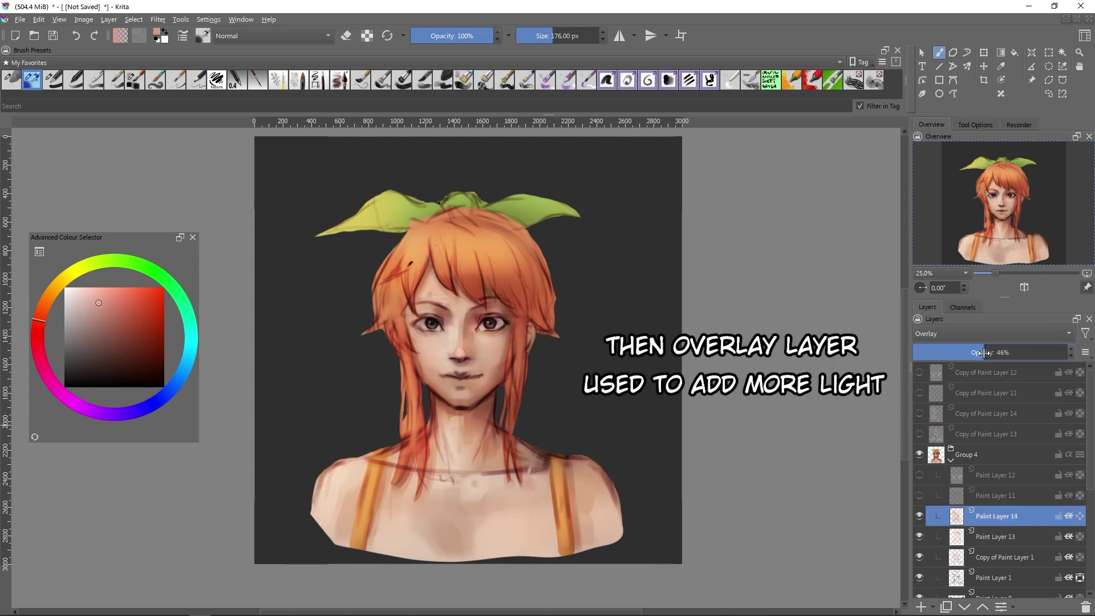
left_click(920, 516)
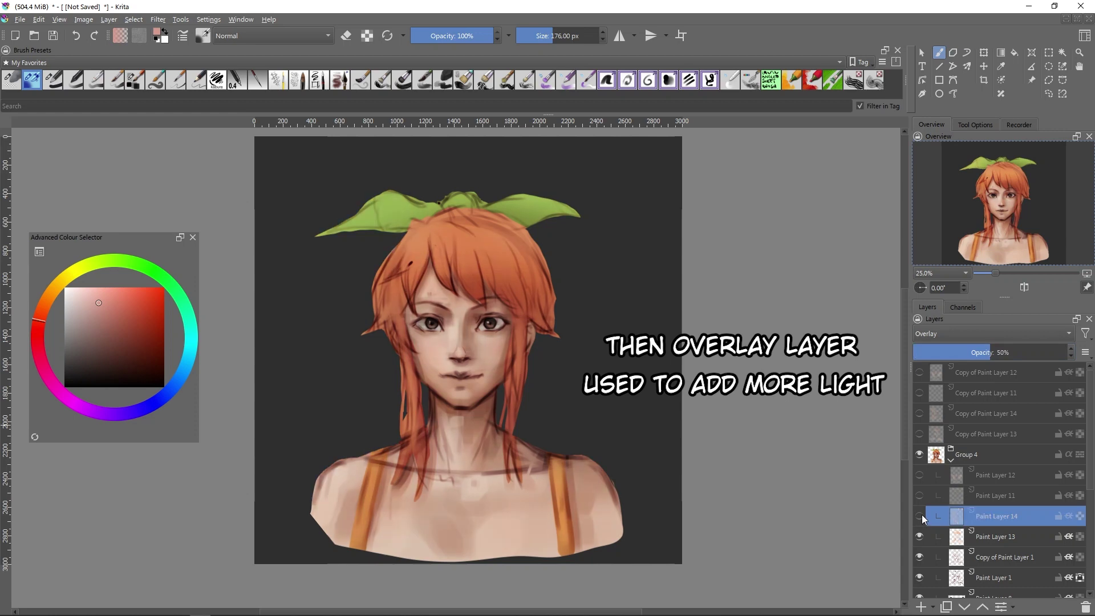
left_click(920, 514)
left_click(920, 515)
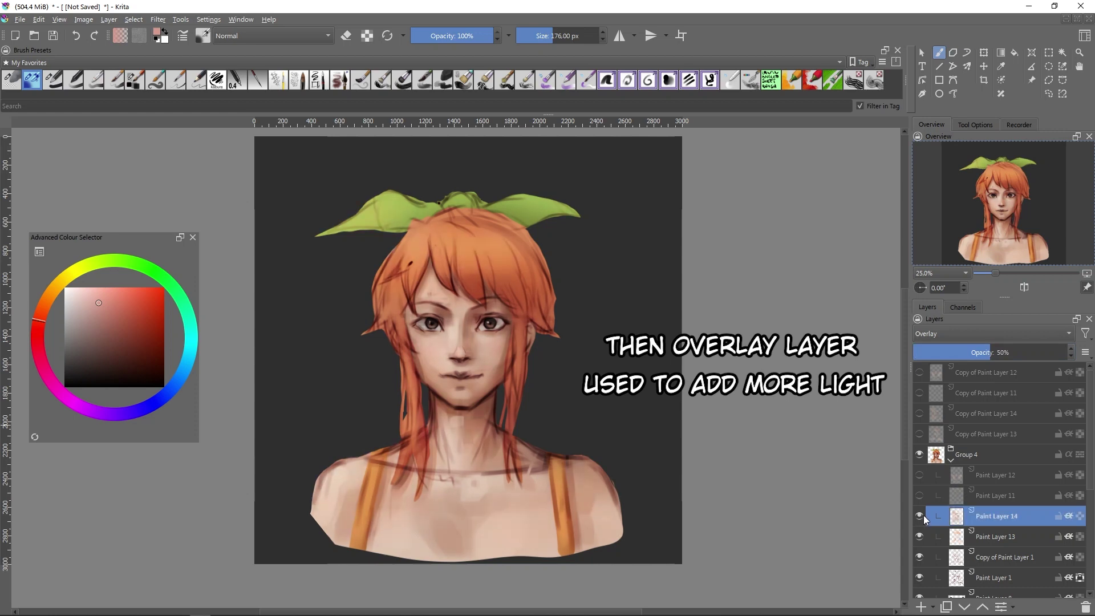
left_click(920, 515)
left_click(924, 514)
left_click(924, 515)
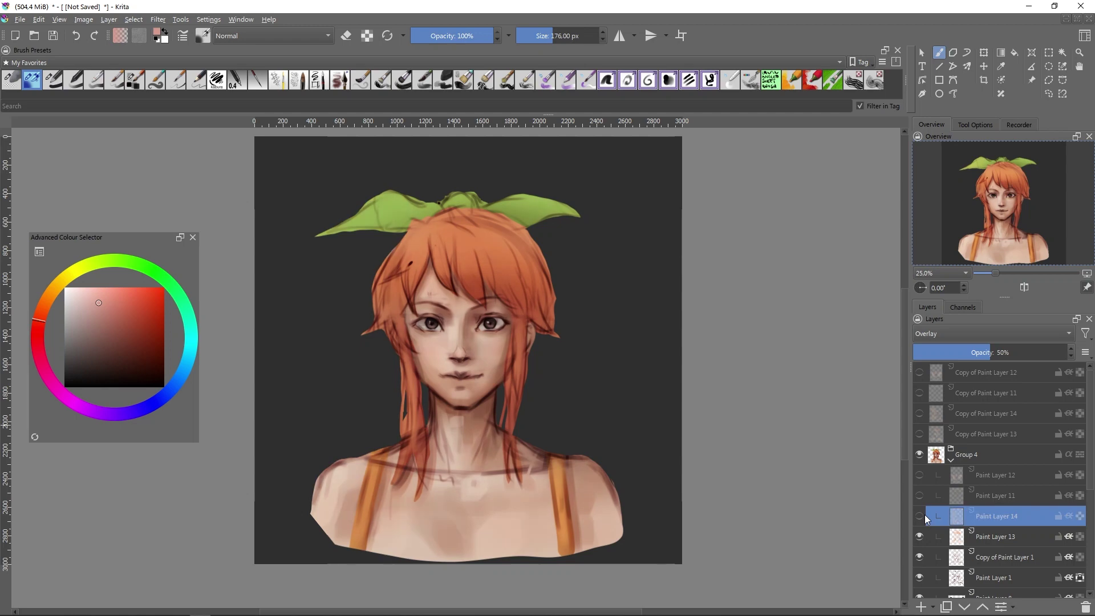
- Preview Copy of Paint Layer 14 on its own with Group 4 hidden, then hide it again
left_click(919, 413)
left_click(919, 454)
left_click(988, 413)
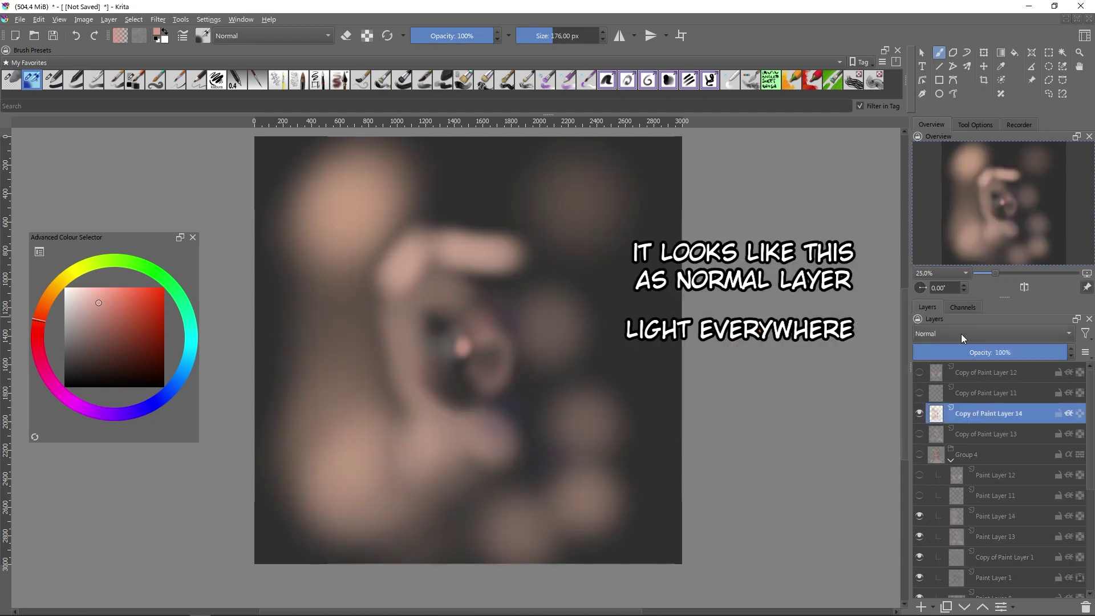
left_click(919, 455)
- Show Group 4 and toggle the Hard Light Paint Layer 11 to compare the face highlights
left_click(919, 413)
left_click(981, 495)
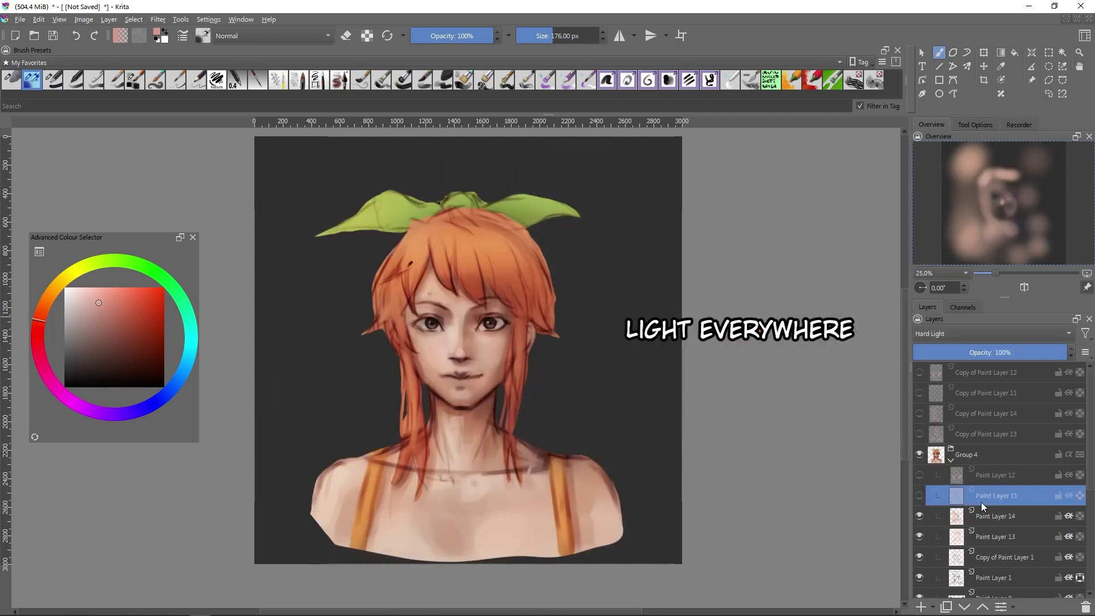
left_click(919, 495)
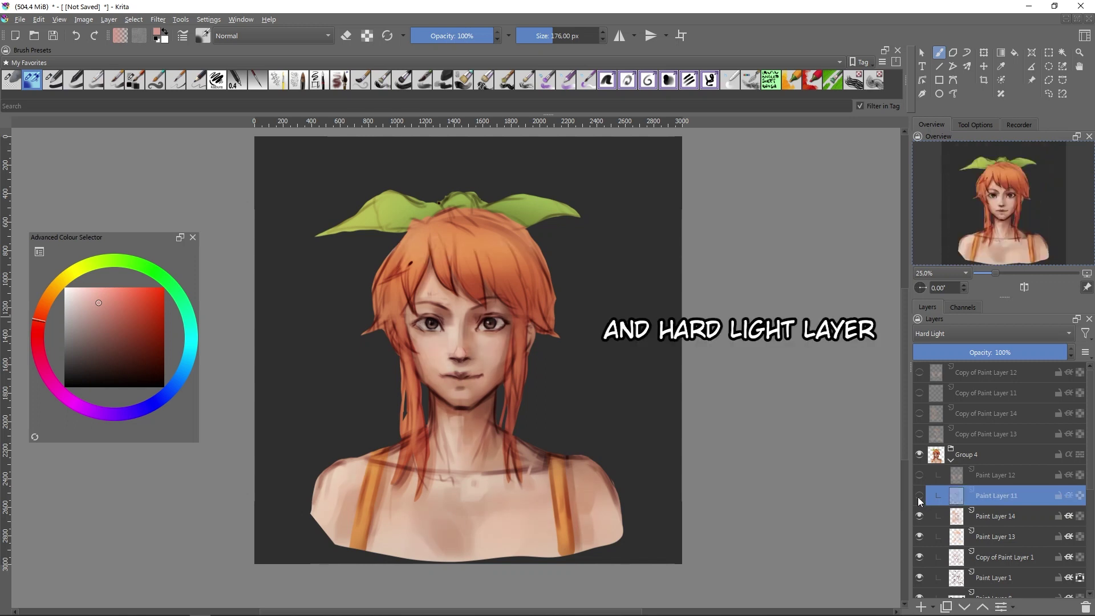
left_click(918, 496)
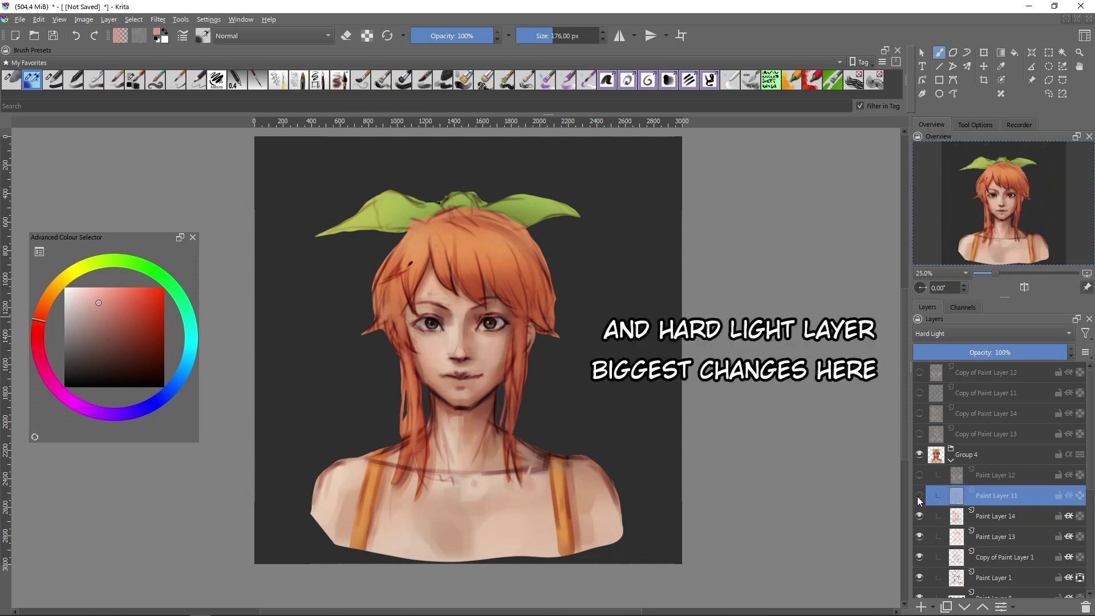
left_click(918, 496)
left_click(918, 496)
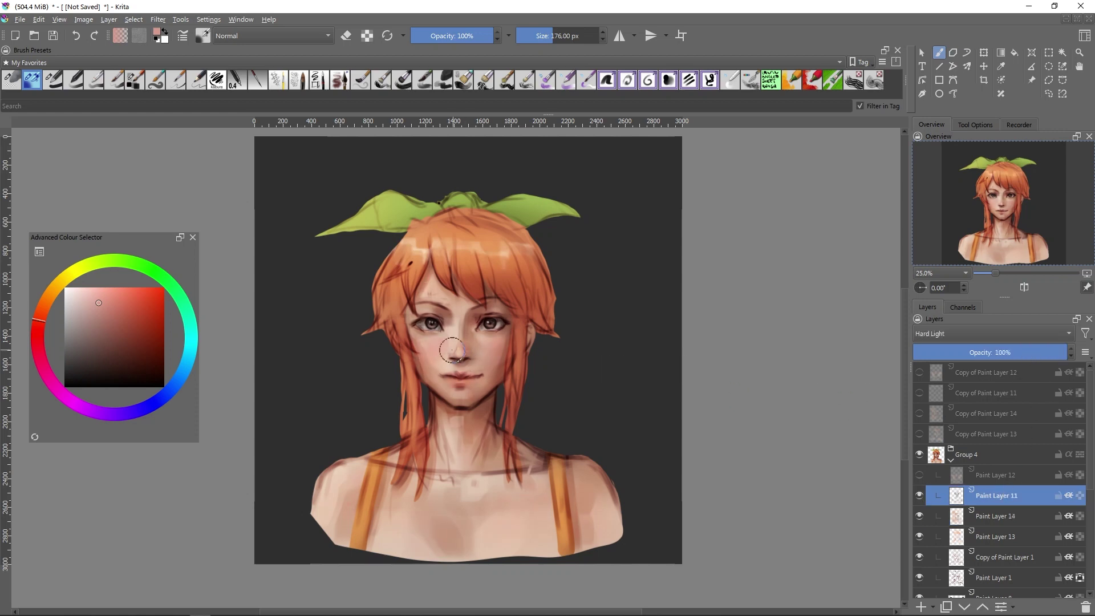
- Leave Paint Layer 11 visible, then show only its copy with Group 4 hidden
left_click(918, 496)
left_click(918, 496)
left_click(918, 496)
left_click(915, 392)
left_click(919, 454)
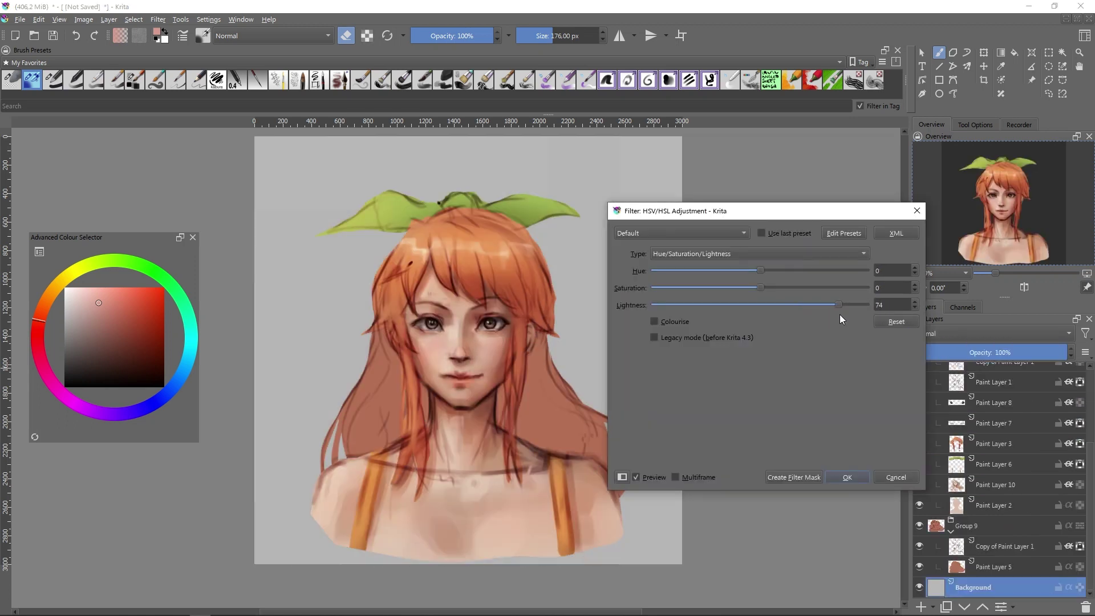
- Set Paint Layer 15's blend mode to Hard Light and pick white for painting
left_click(990, 333)
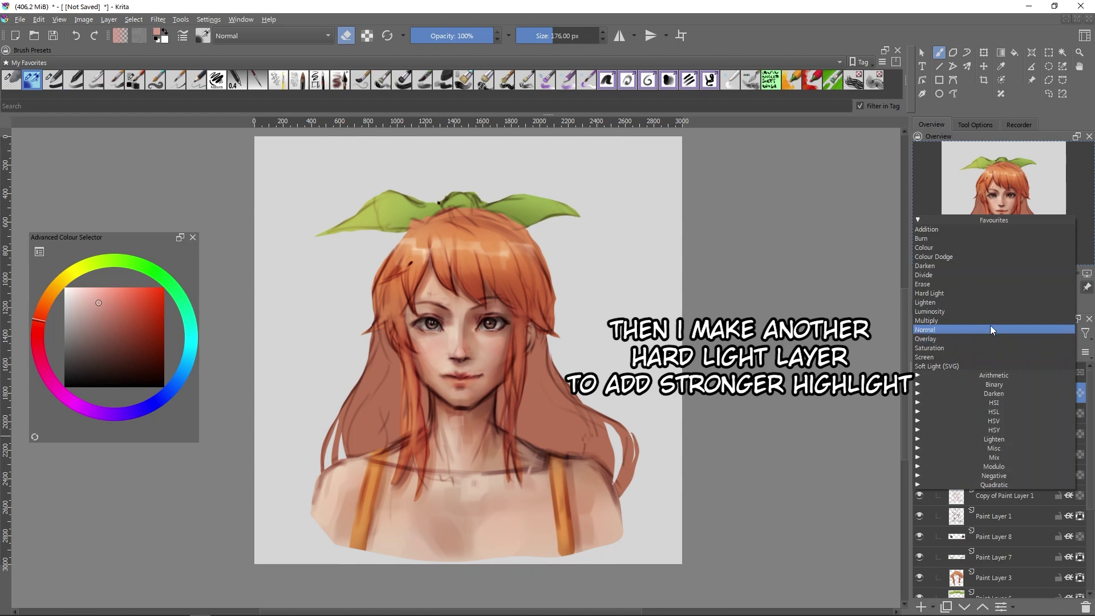
left_click(984, 292)
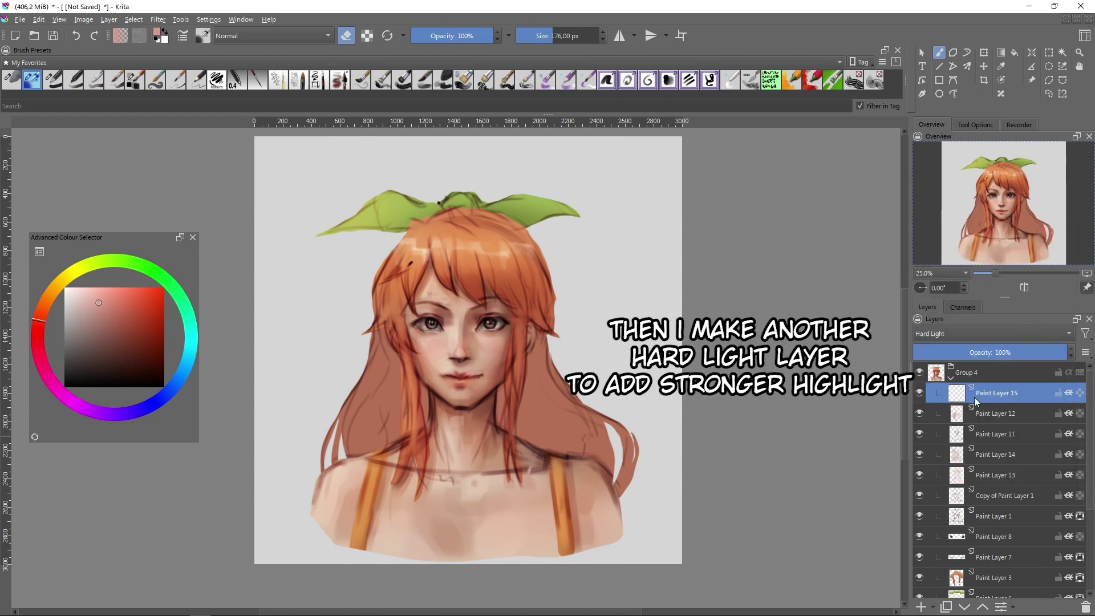
key("e")
key("plus")
left_click(64, 287)
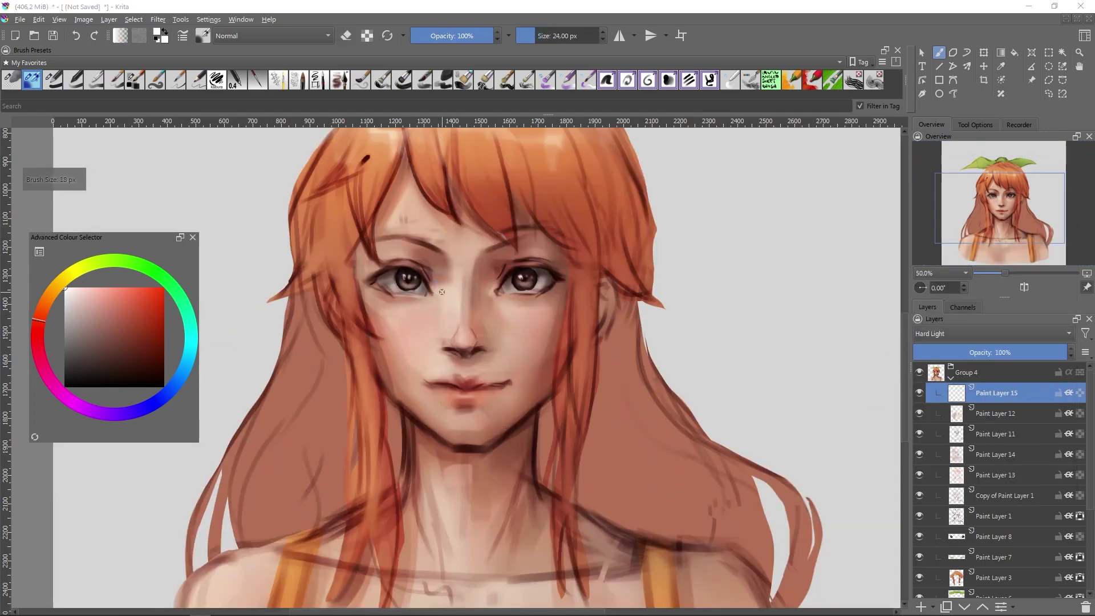
- Paint small white highlights on the lower lip, nose tip and eyelid corners with a fine brush
left_click_drag(441, 292, 438, 289)
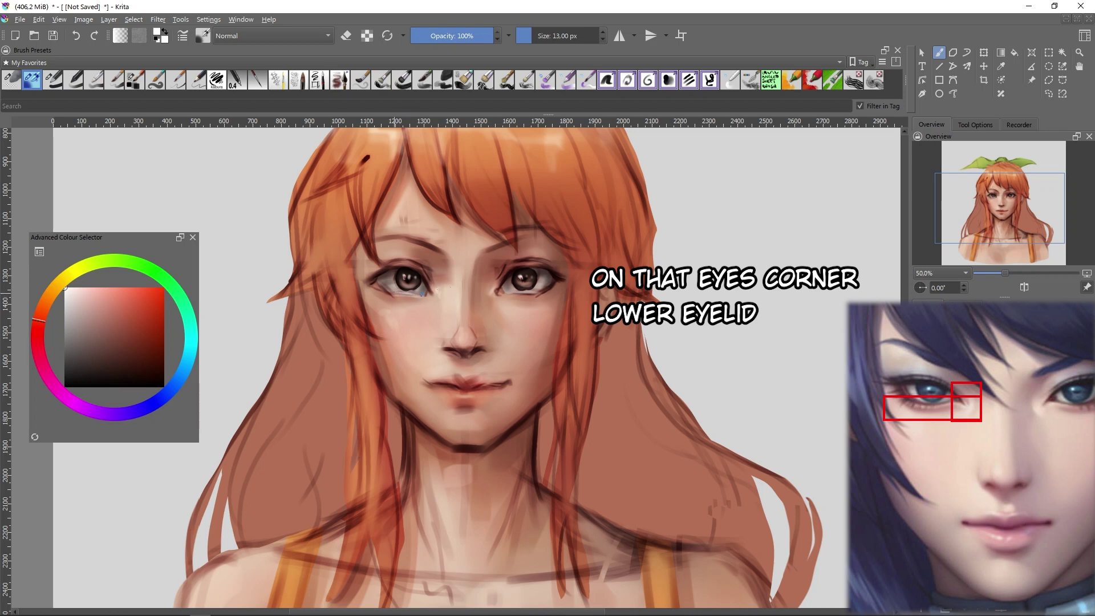
key("bracketleft")
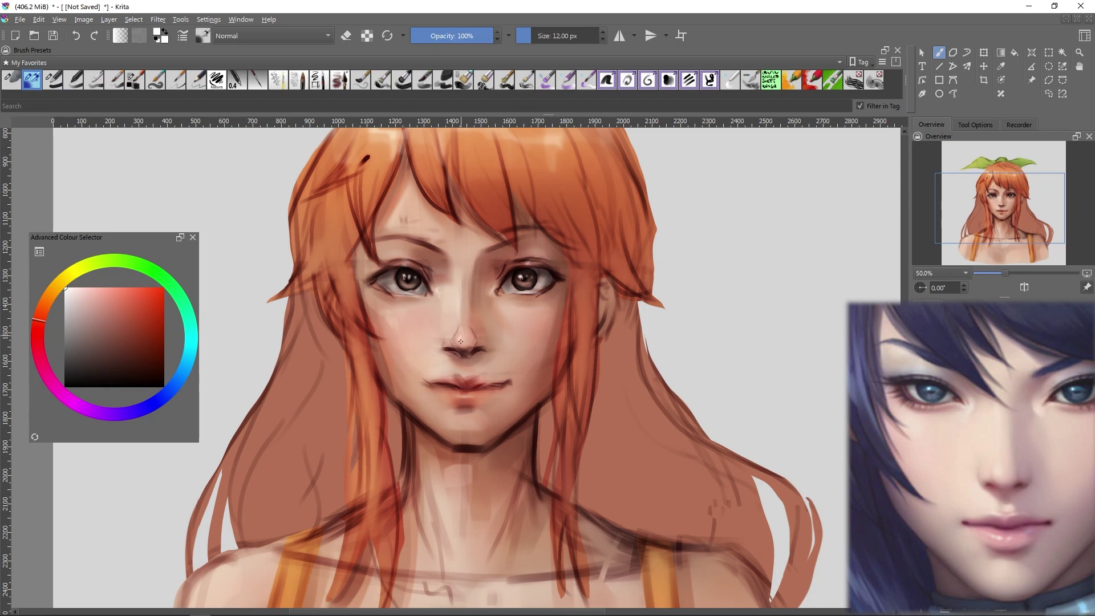
key("bracketright")
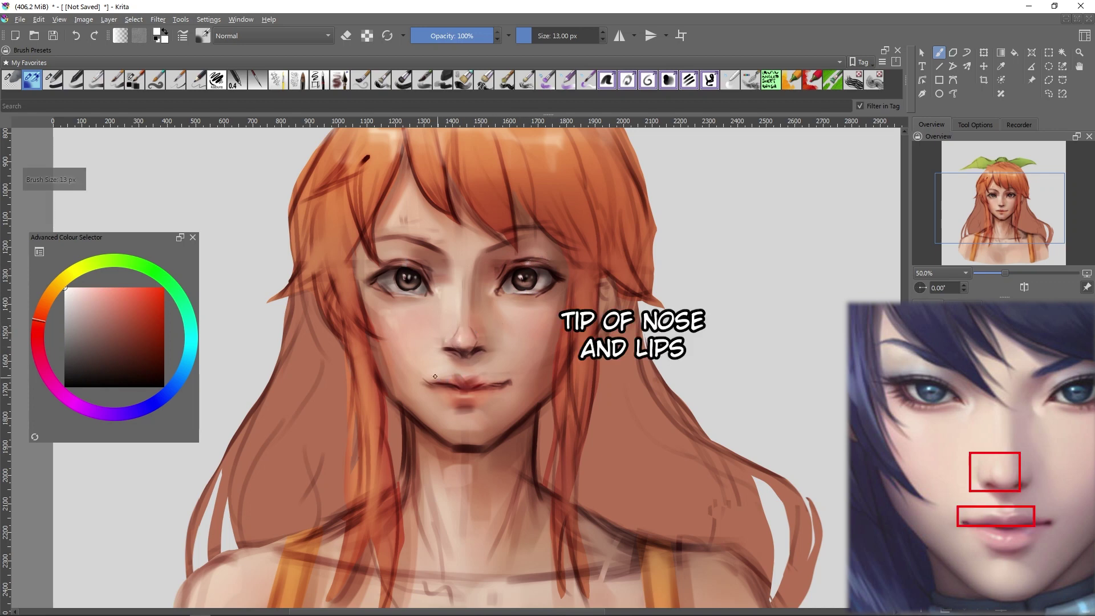
key("bracketright")
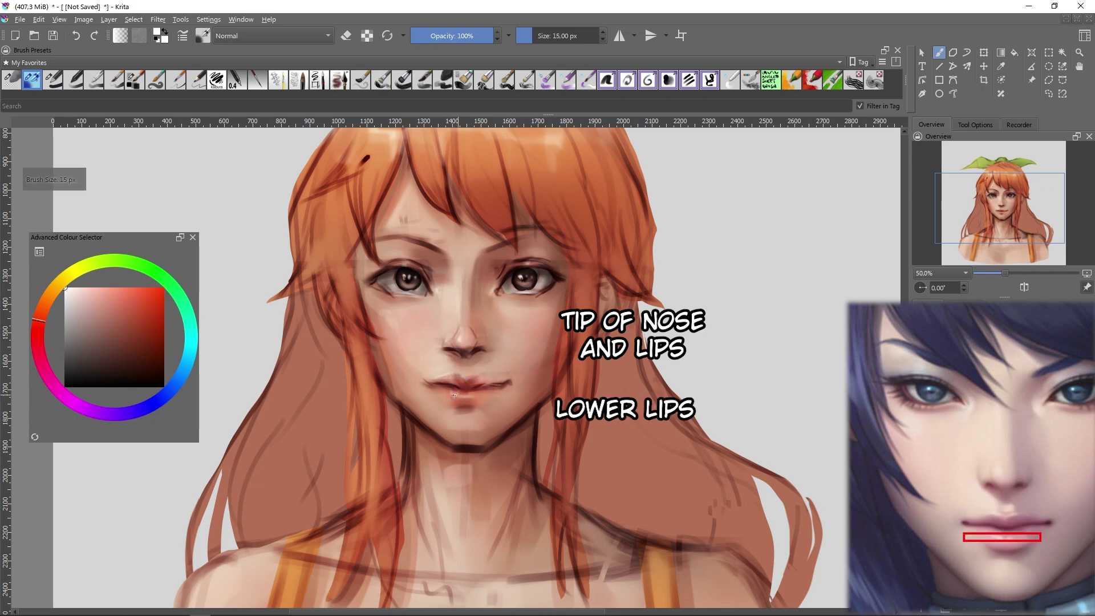
left_click_drag(458, 394, 474, 396)
key("bracketleft")
left_click_drag(496, 412, 493, 437)
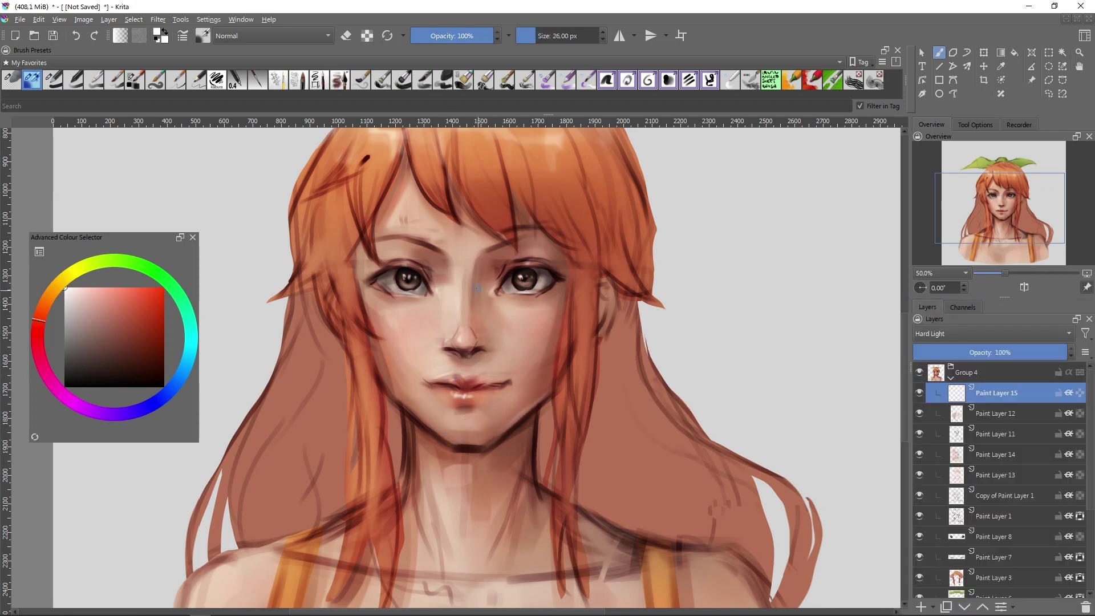
left_click_drag(477, 289, 477, 325)
key("minus")
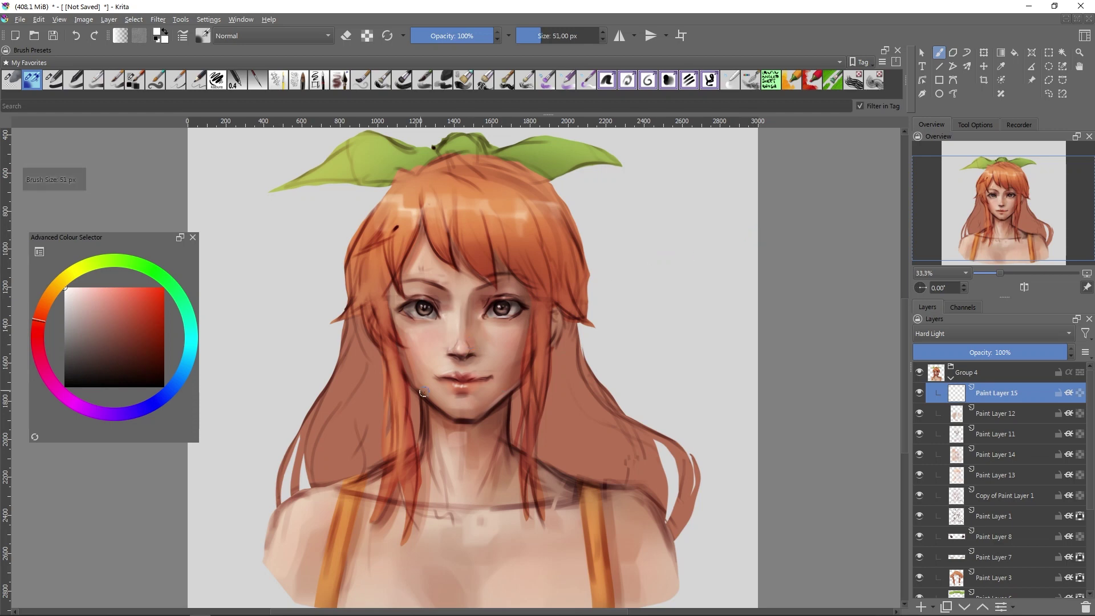
- Paint broad soft highlights on the shoulder and chest in muted red, white and light pink
left_click_drag(351, 288, 399, 288)
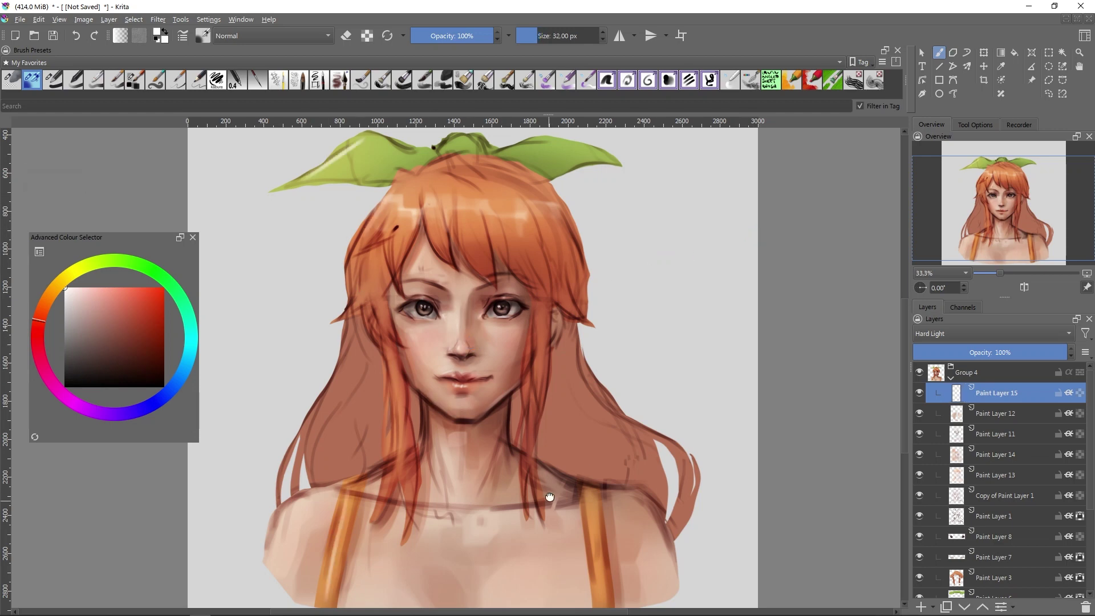
scroll(472, 425, "down", 1)
left_click(639, 493)
left_click(93, 335)
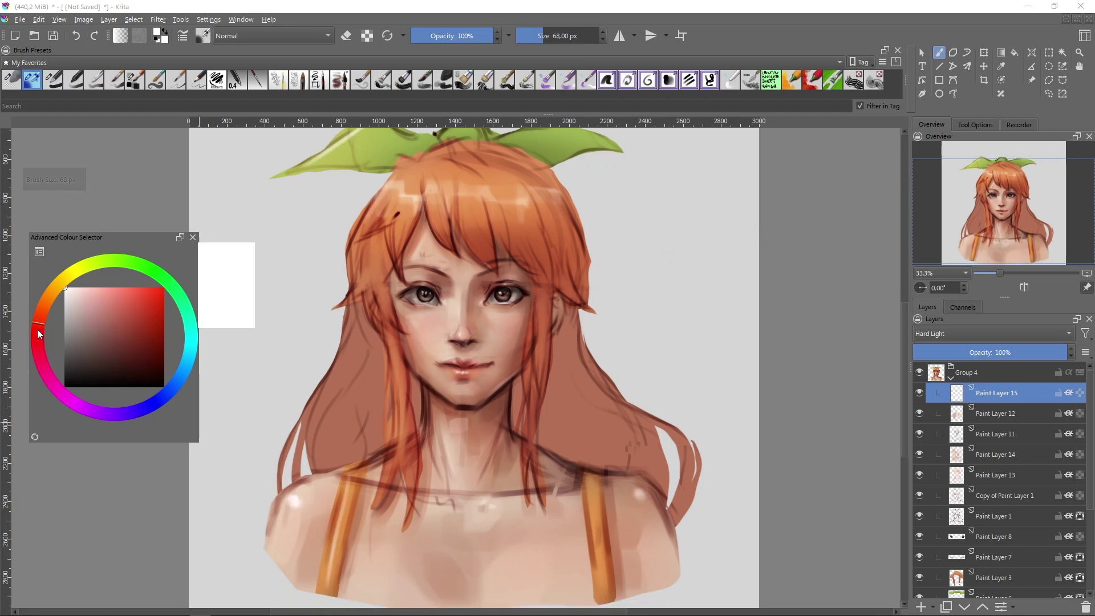
left_click_drag(274, 497, 291, 496, "shift")
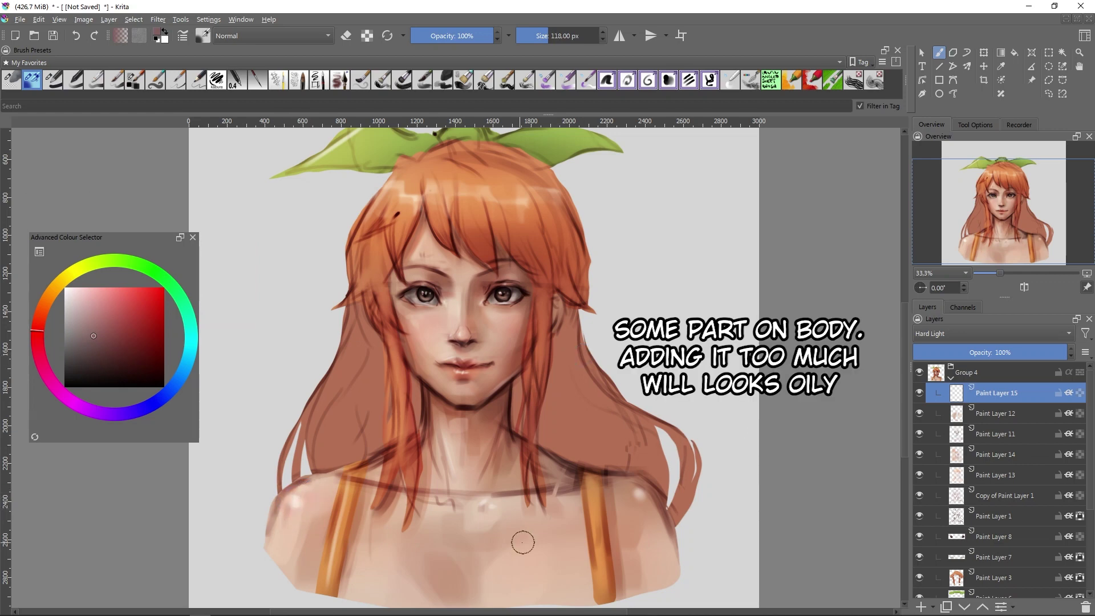
key("x")
left_click_drag(503, 563, 536, 563, "shift")
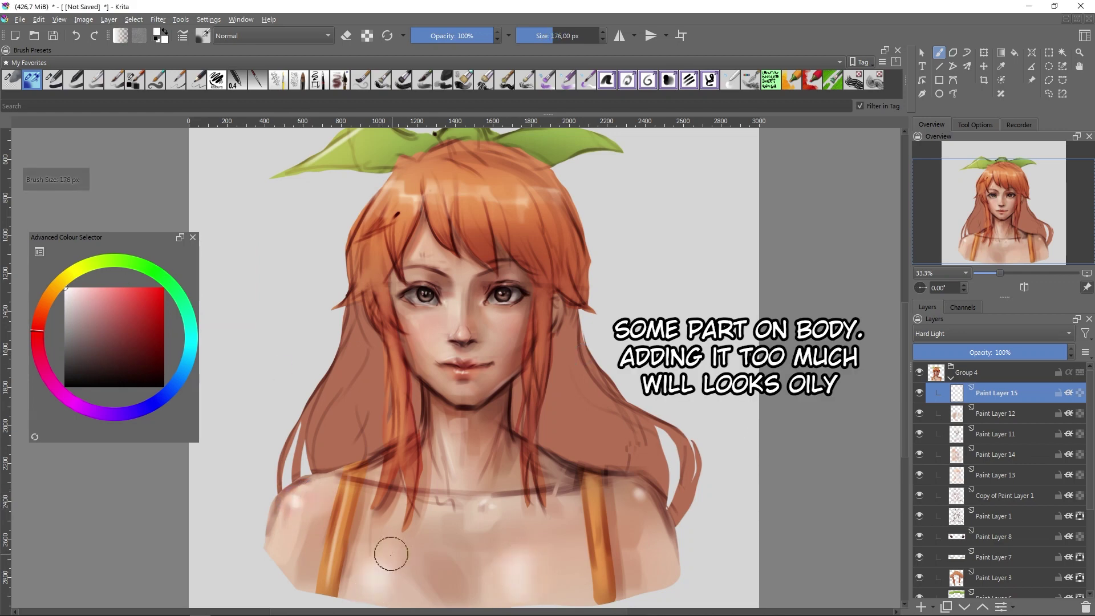
key("x")
left_click_drag(387, 565, 349, 564, "shift")
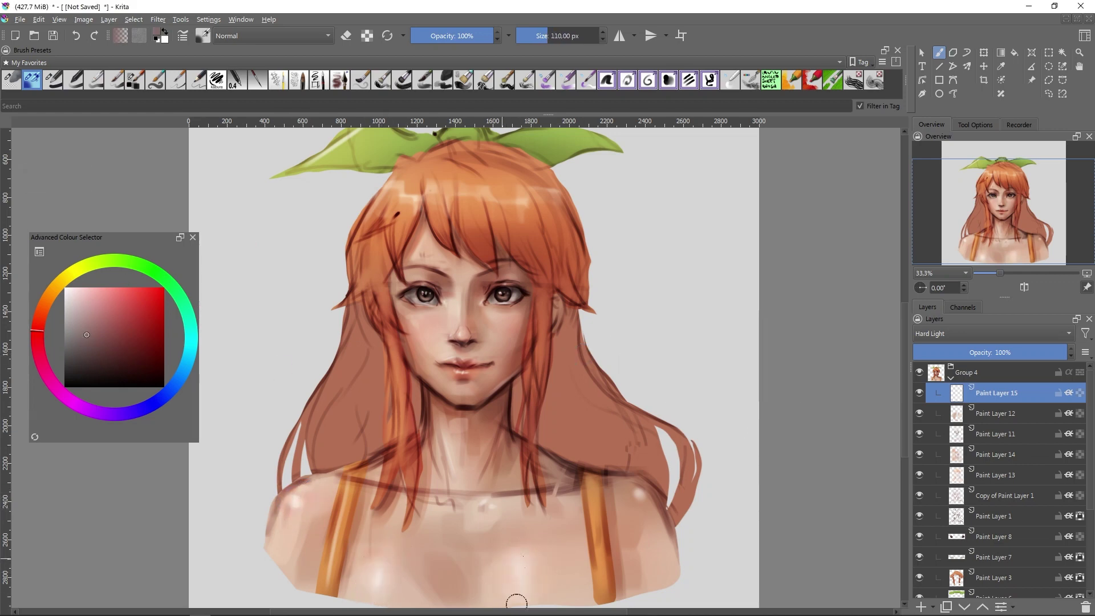
left_click(72, 296)
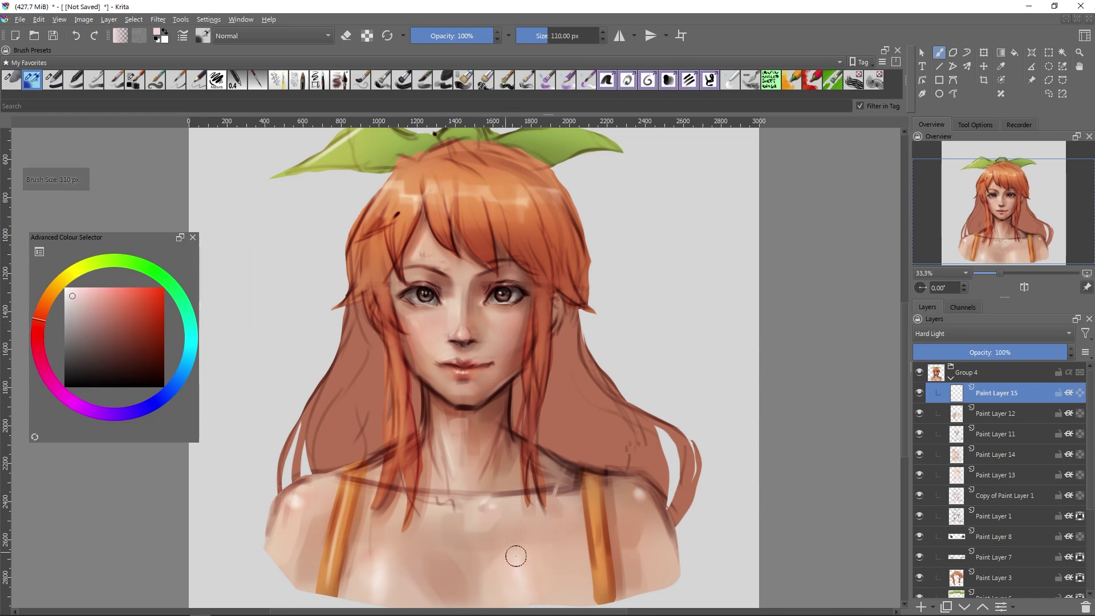
left_click_drag(486, 593, 513, 593, "shift")
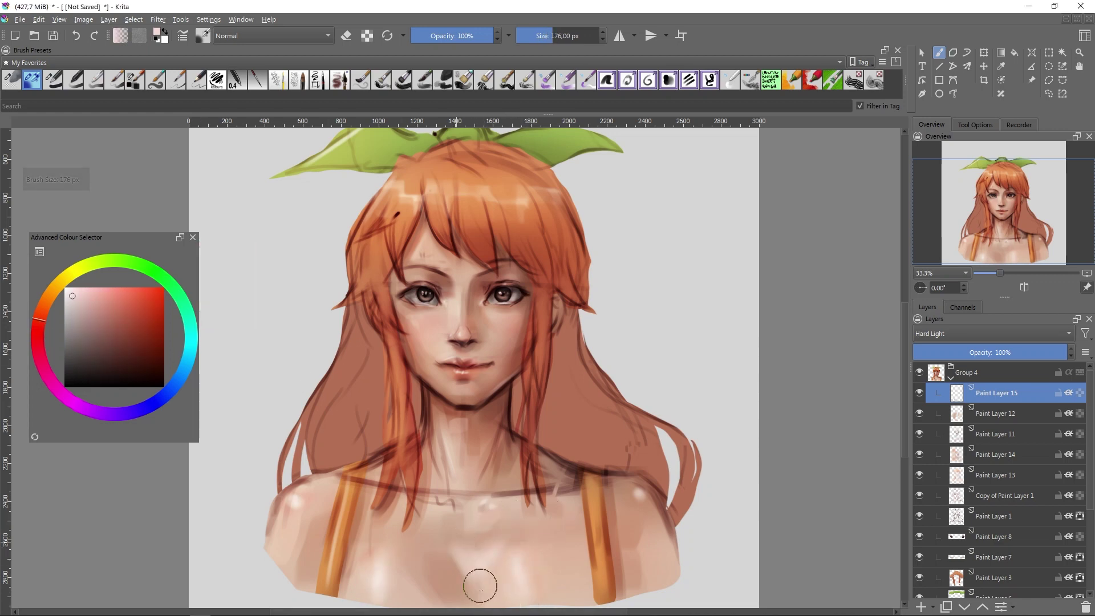
- Erase the excess chest highlight with a huge eraser, then shrink the brush back down
key("minus")
key("e")
left_click_drag(410, 530, 630, 531, "shift")
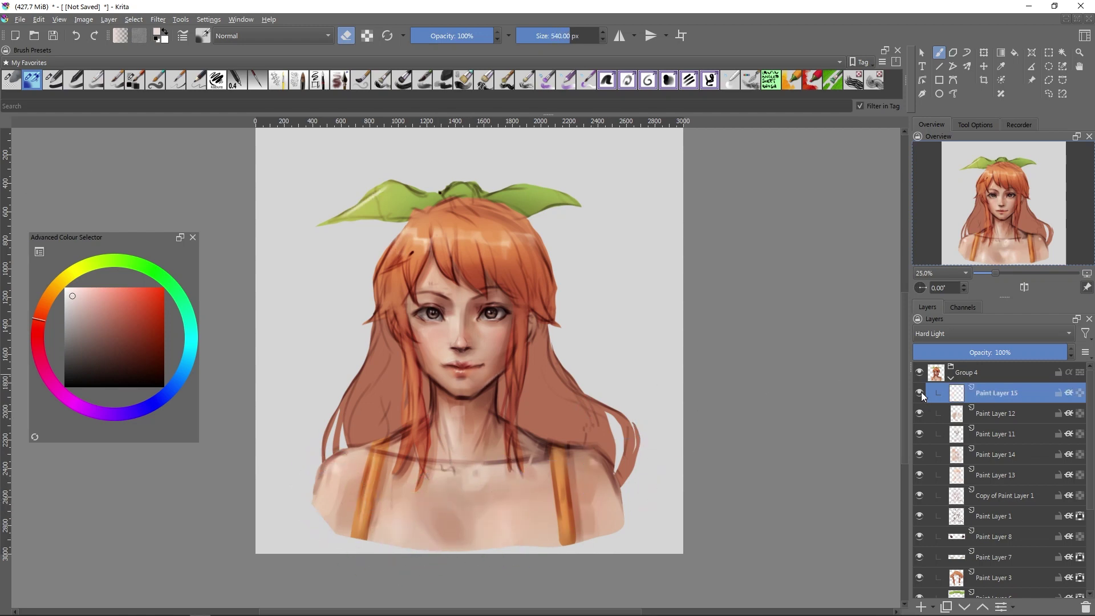
key("plus")
left_click_drag(650, 303, 429, 302, "shift")
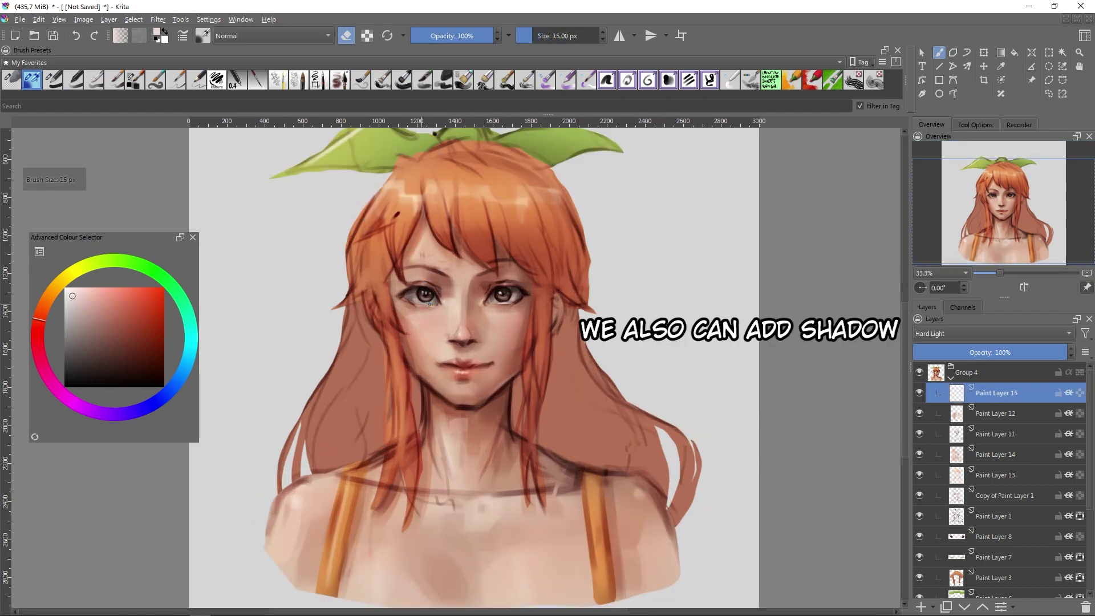
- Tint the skin around the mouth and chin with reddish skin tones
key("e")
key("plus")
left_click_drag(81, 360, 83, 345)
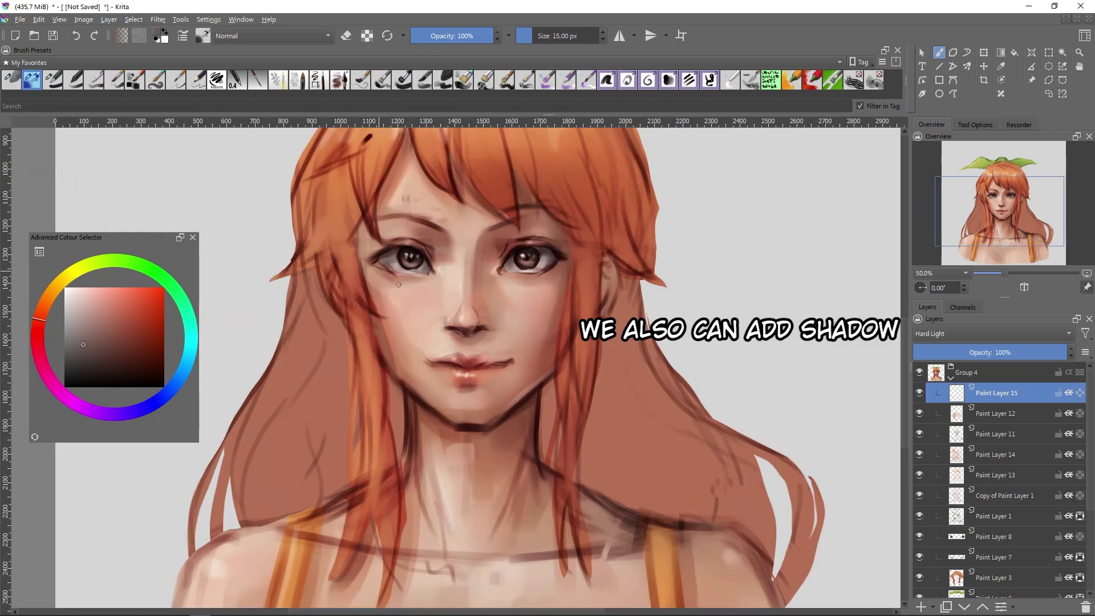
key("bracketright")
key("bracketright")
key("bracketright")
key("bracketright")
key("bracketright")
key("bracketright")
key("bracketright")
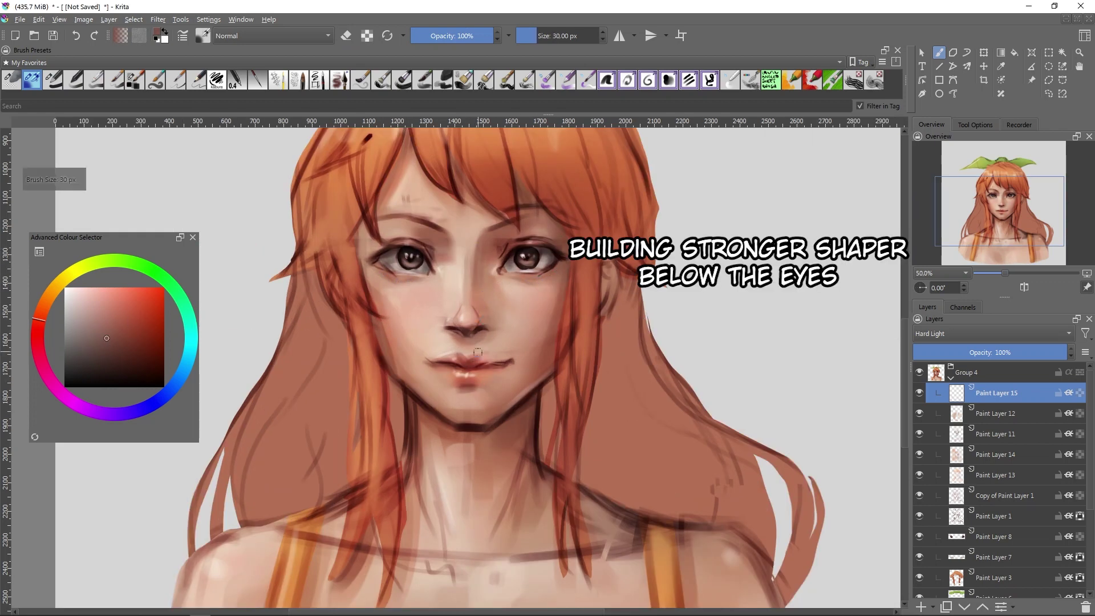
key("bracketright")
key("bracketright")
key("bracketright")
left_click(450, 394, "ctrl")
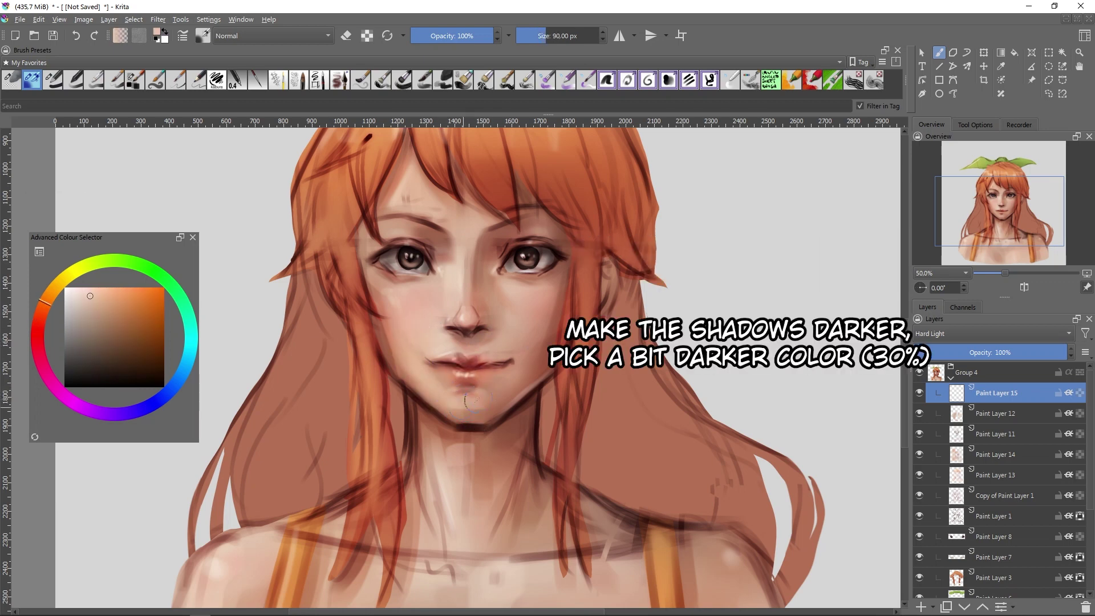
left_click(89, 350)
mouse_move(371, 121)
left_mouse_down()
mouse_move(410, 248)
mouse_move(399, 122)
left_mouse_up()
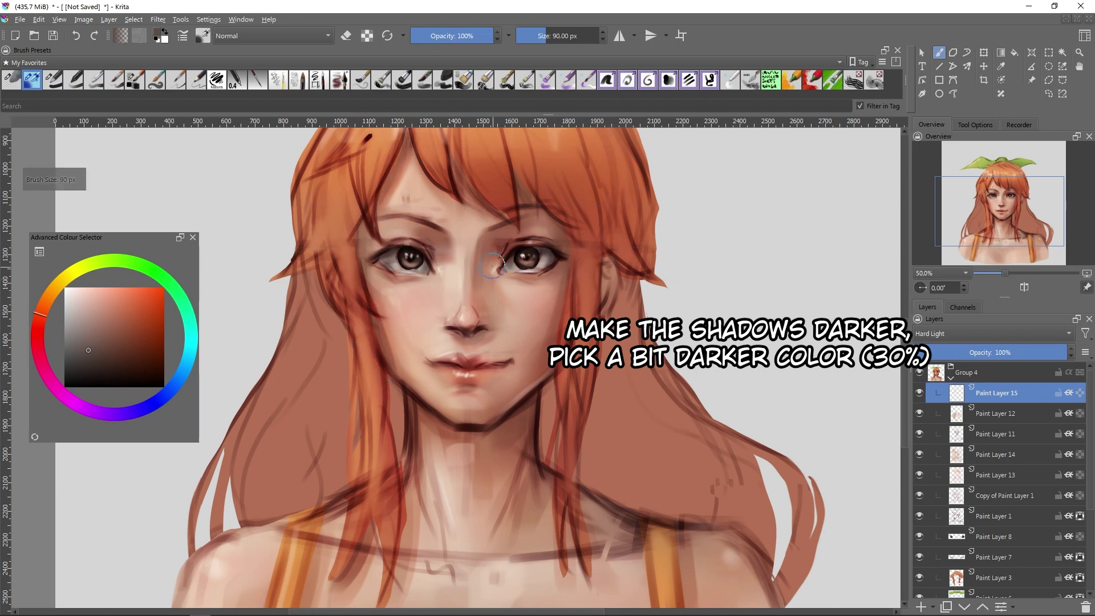
left_click_drag(492, 266, 488, 281)
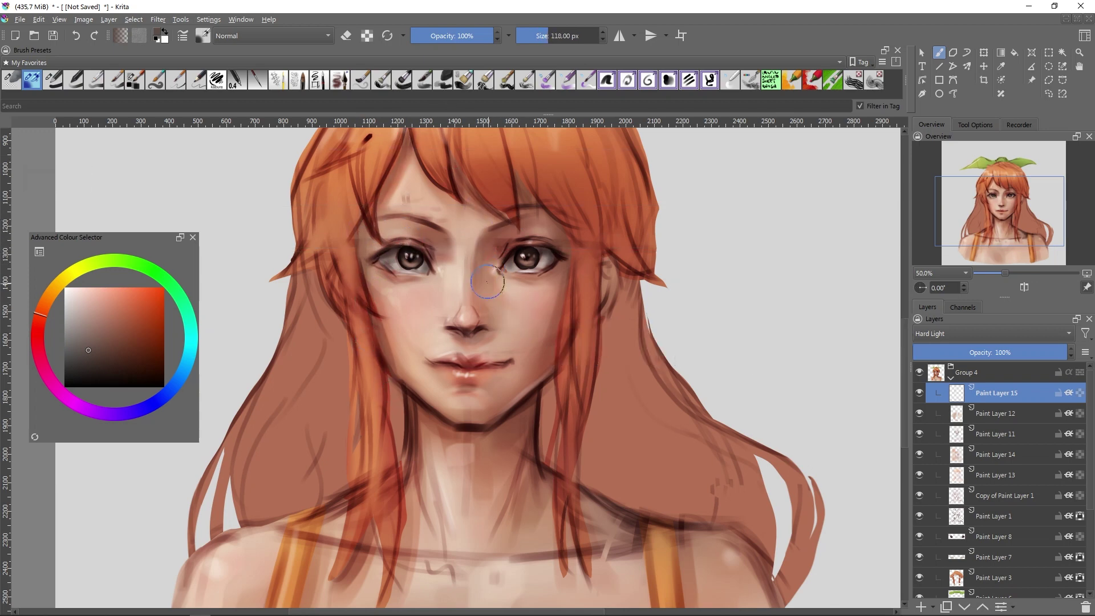
left_click(435, 304, "ctrl")
left_click_drag(567, 316, 517, 344)
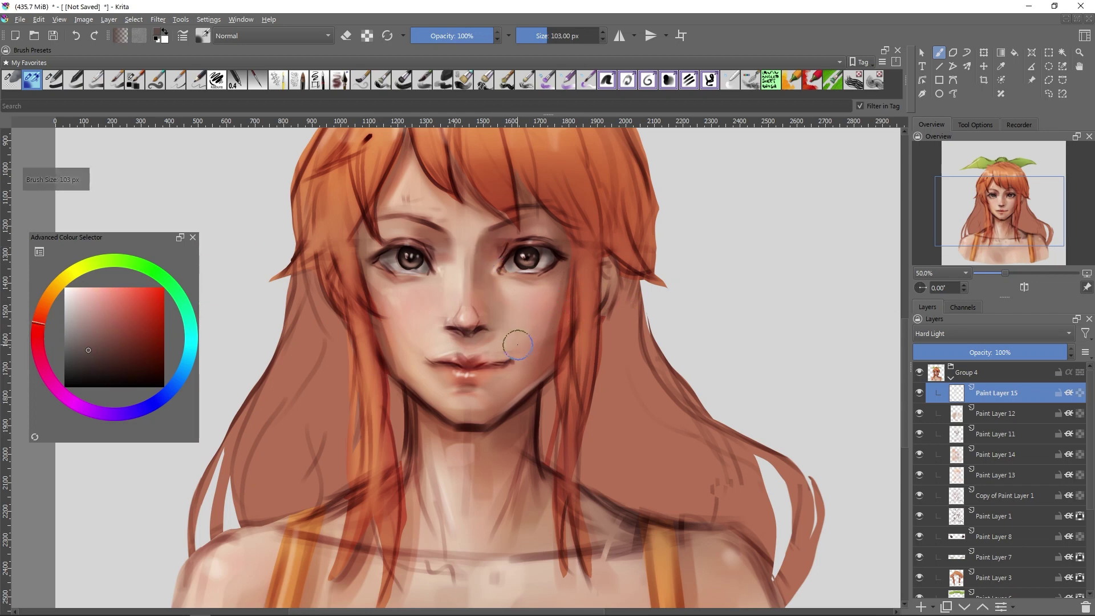
mouse_move(456, 393)
left_mouse_down()
mouse_move(499, 399)
mouse_move(524, 388)
left_mouse_up()
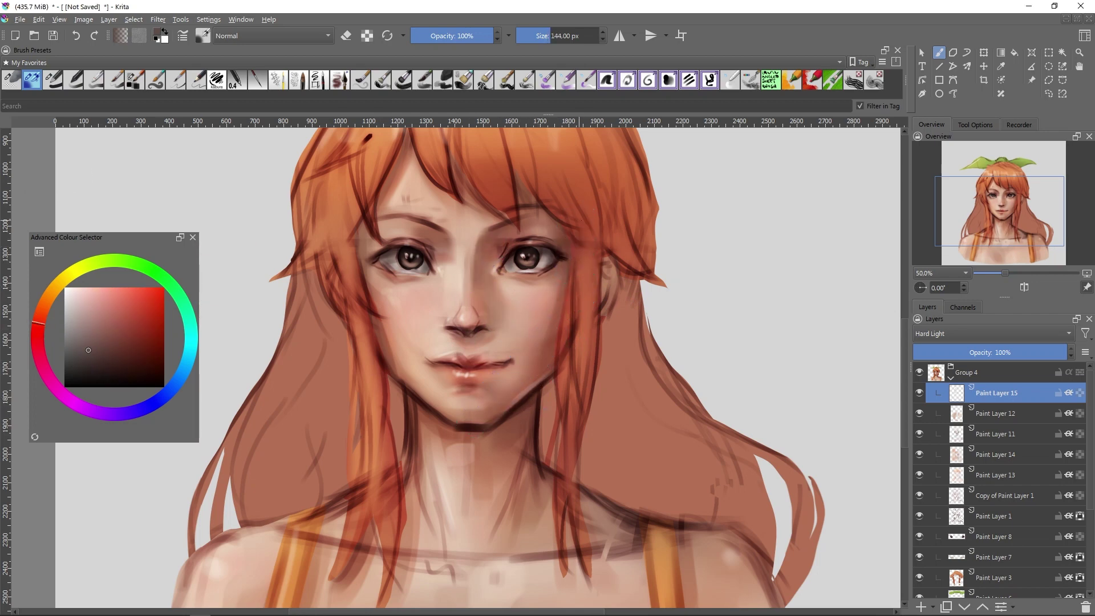
- Repaint the shoulder with a broad stroke, lower Paint Layer 15 to 93%, and add Paint Layer 16
key("minus")
key("minus")
mouse_move(599, 505)
left_mouse_down()
mouse_move(616, 502)
mouse_move(592, 513)
left_mouse_up()
left_click_drag(593, 514, 476, 445)
left_click_drag(1063, 352, 1045, 350)
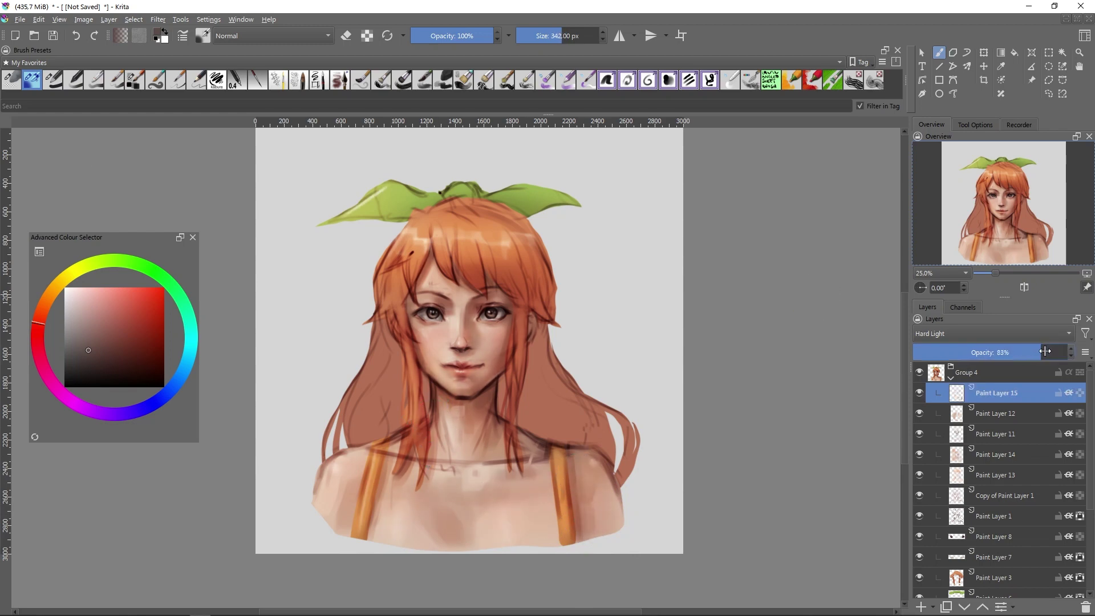
key("x")
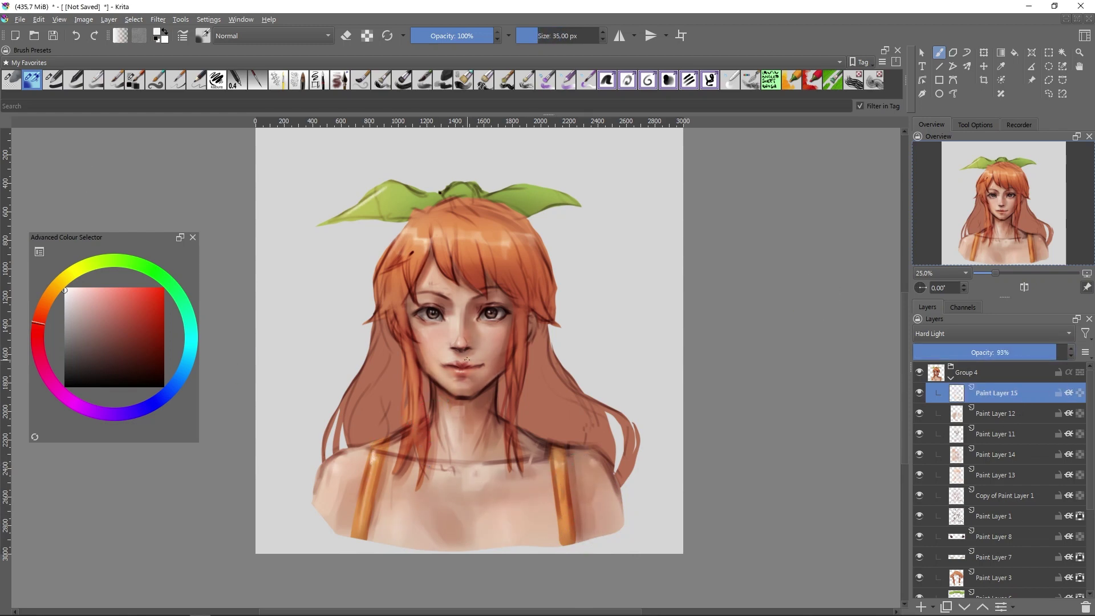
key("bracketleft")
left_click(485, 292, "ctrl")
- Add a new paint layer and paint over leftover sketch lines on the neck
key("bracketright")
key("Insert")
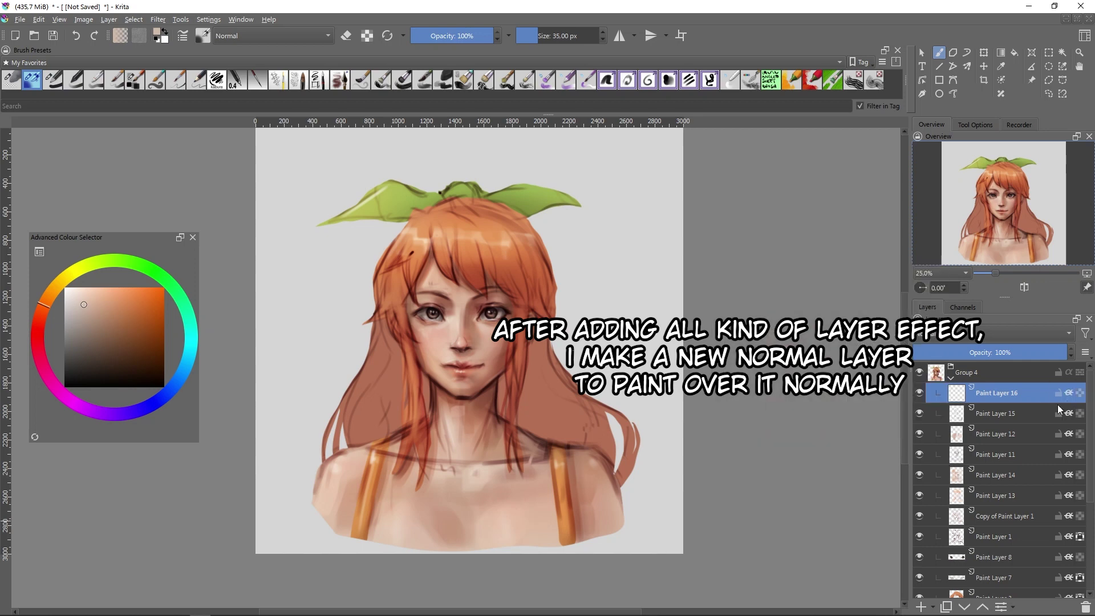
key("plus")
left_click(434, 394, "ctrl")
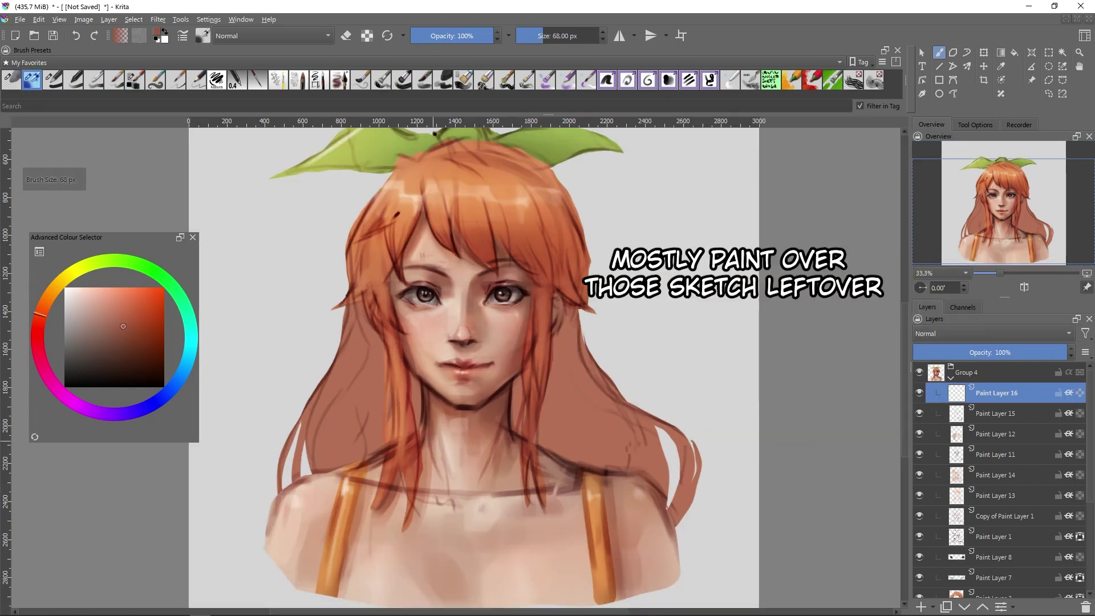
left_click_drag(433, 433, 427, 395)
- Repaint the neck and lower face with sampled light orange and pinkish skin tones
left_click(342, 533, "ctrl")
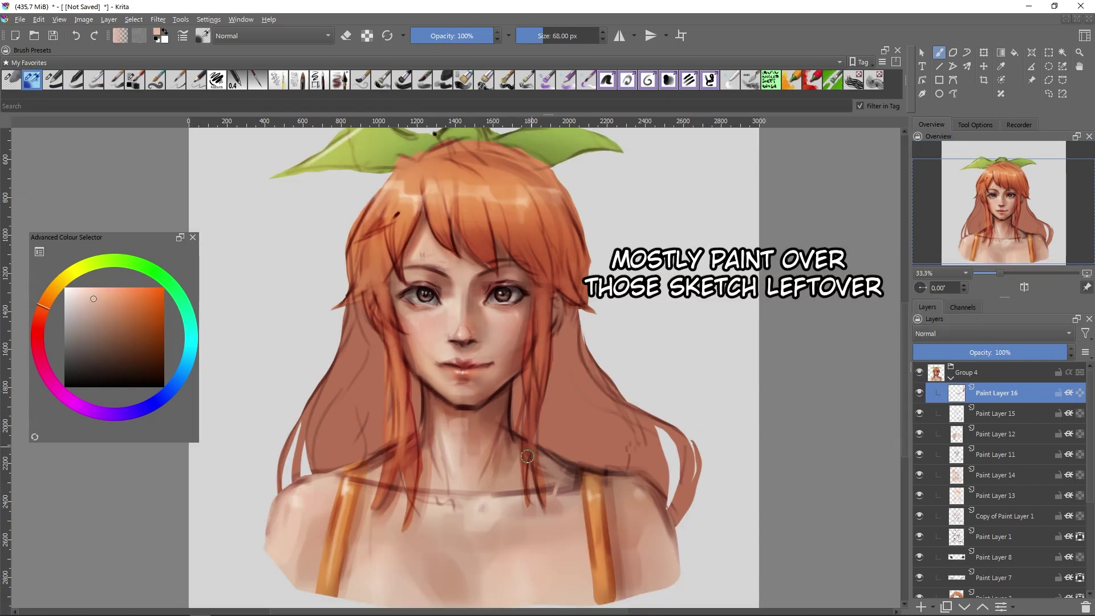
key("bracketright")
key("bracketright")
key("bracketright")
left_click(443, 509, "ctrl")
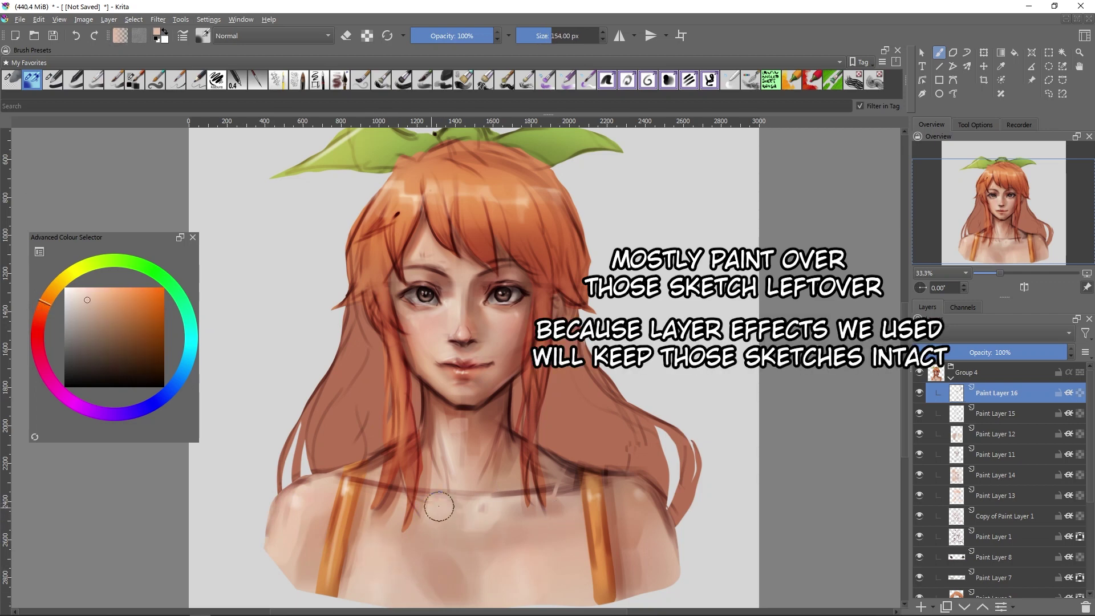
key("bracketleft")
key("bracketleft")
key("bracketleft")
left_click(473, 445, "ctrl")
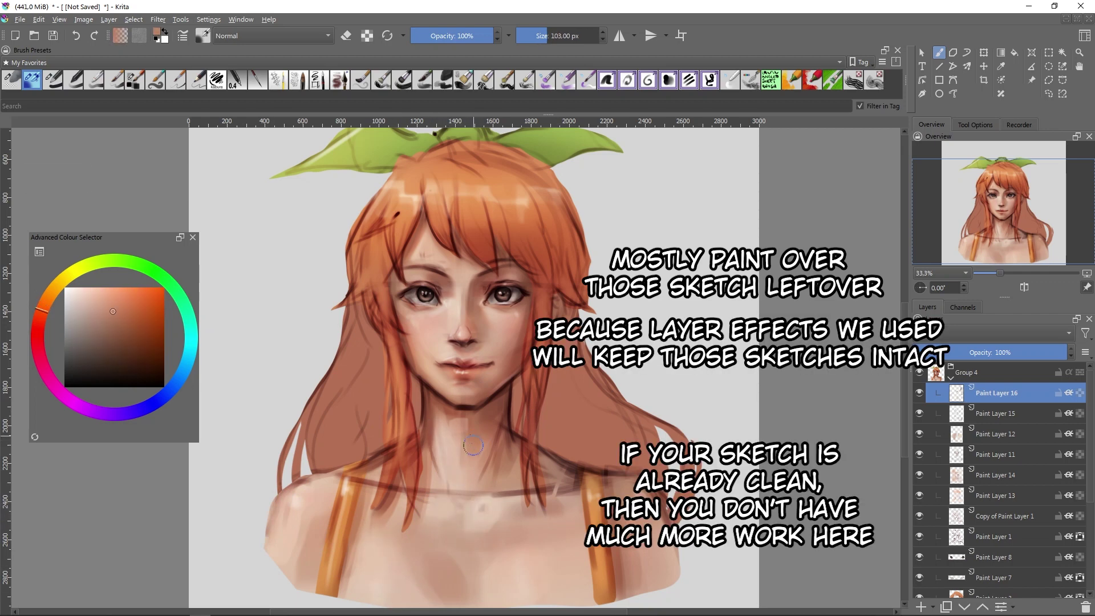
left_click(440, 388, "ctrl")
key("bracketleft")
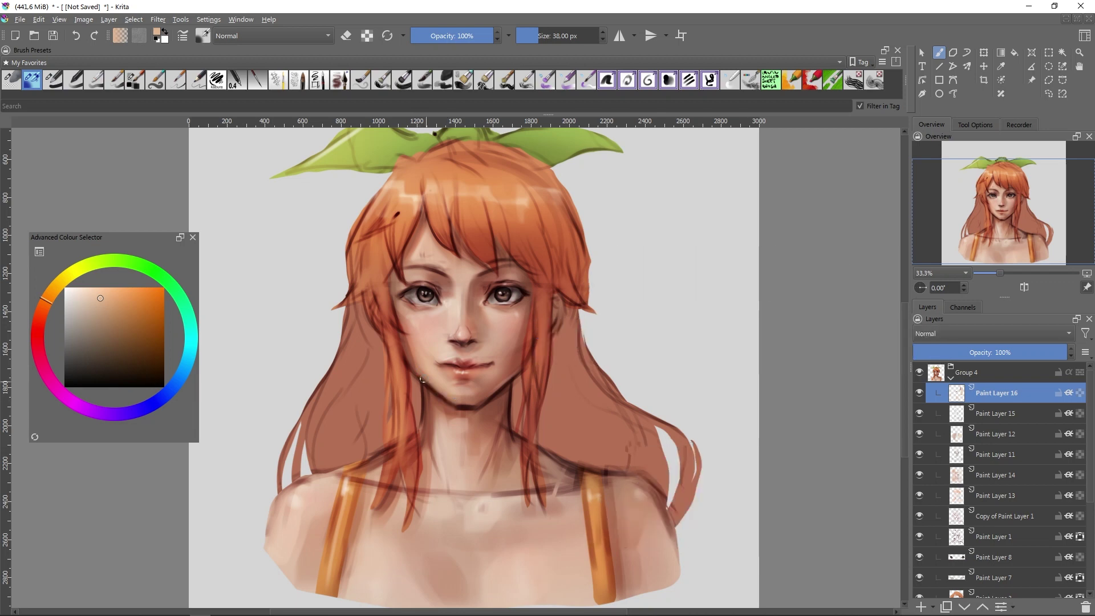
- Shade the face with sampled deeper orange, red-brown and lighter orange tones
left_click(425, 383, "ctrl")
left_click(447, 406, "ctrl")
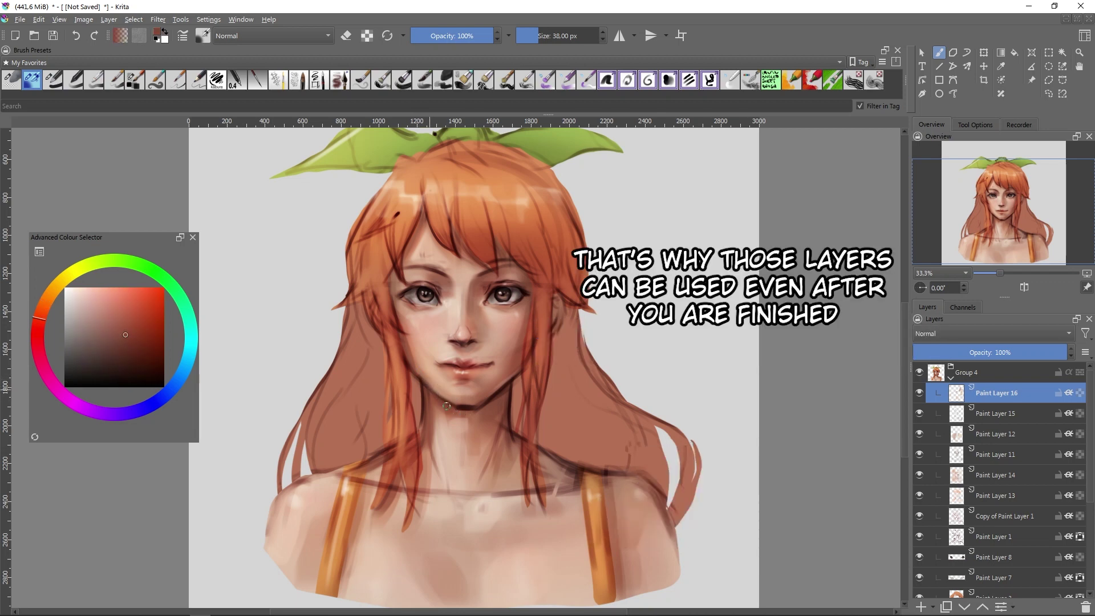
left_click(471, 385, "ctrl")
key("bracketright")
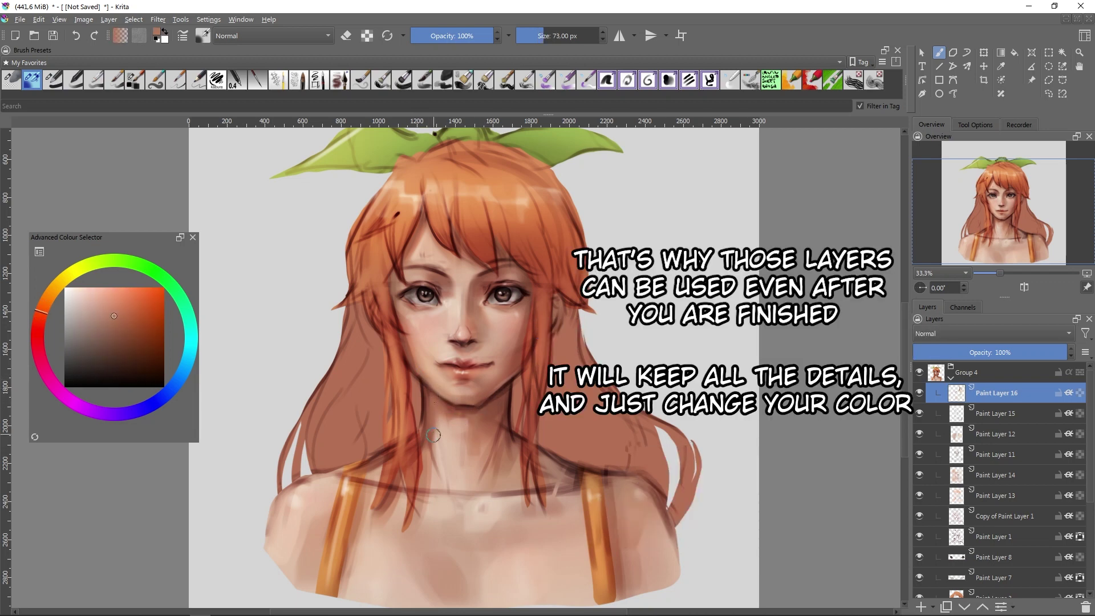
left_click(453, 433, "ctrl")
key("bracketright")
key("bracketright")
key("bracketright")
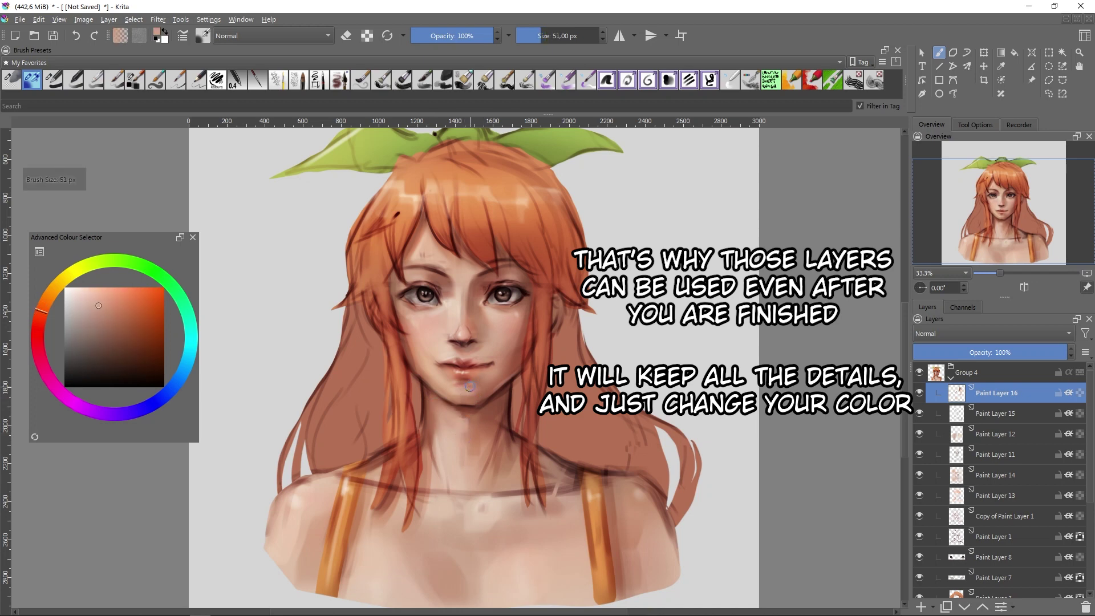
- Switch brushes and refine the face with lighter skin and red-brown tones
key("slash")
left_click(463, 393, "ctrl")
key("bracketright")
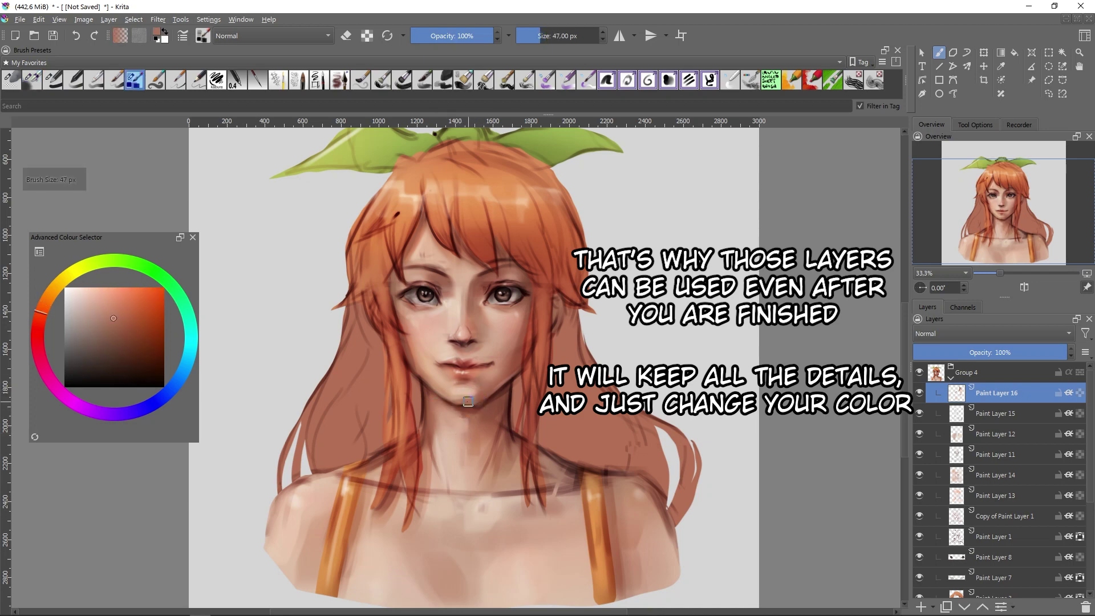
key("slash")
left_click(463, 390, "ctrl")
key("bracketleft")
key("bracketleft")
key("bracketleft")
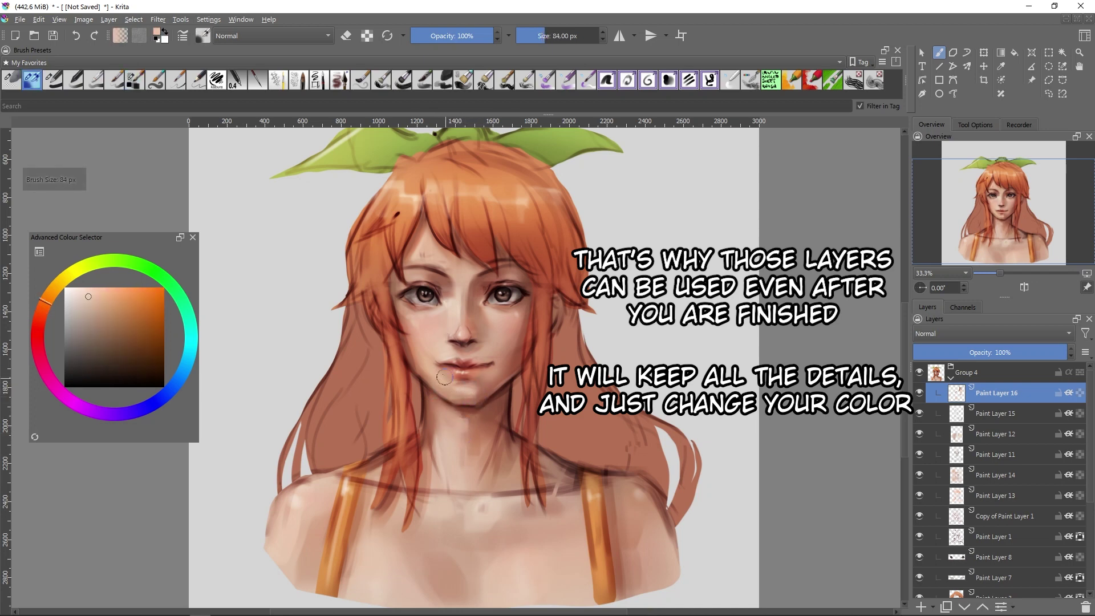
left_click(442, 376, "ctrl")
key("bracketleft")
key("bracketleft")
key("bracketleft")
- Zoom in and paint lighter skin tones beside the nose to make it smaller
key("plus")
key("plus")
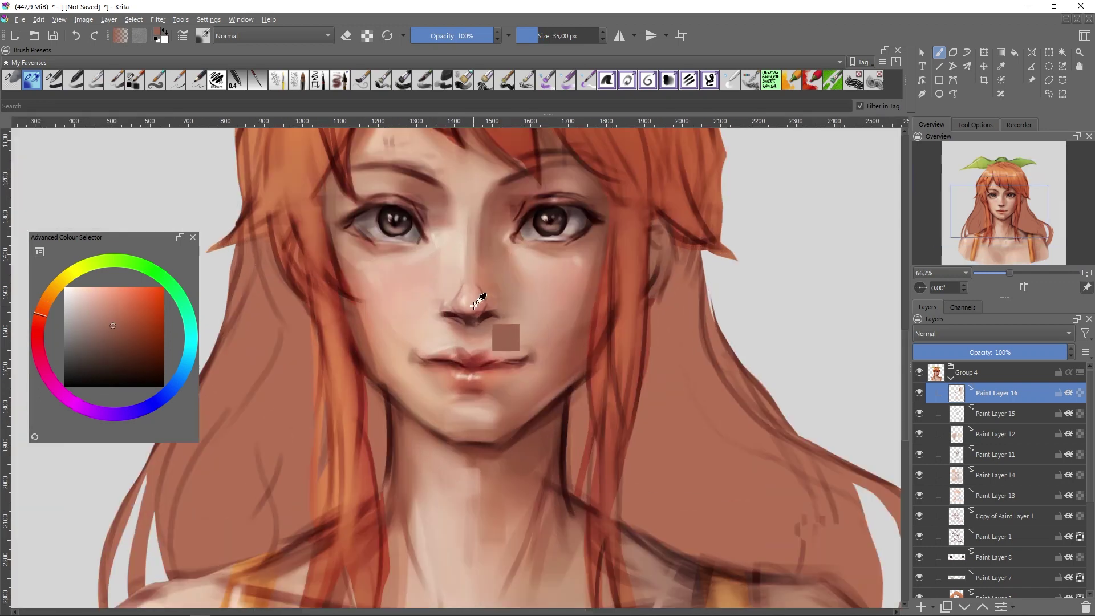
key("bracketleft")
key("bracketleft")
key("bracketleft")
left_click(456, 311, "ctrl")
key("bracketleft")
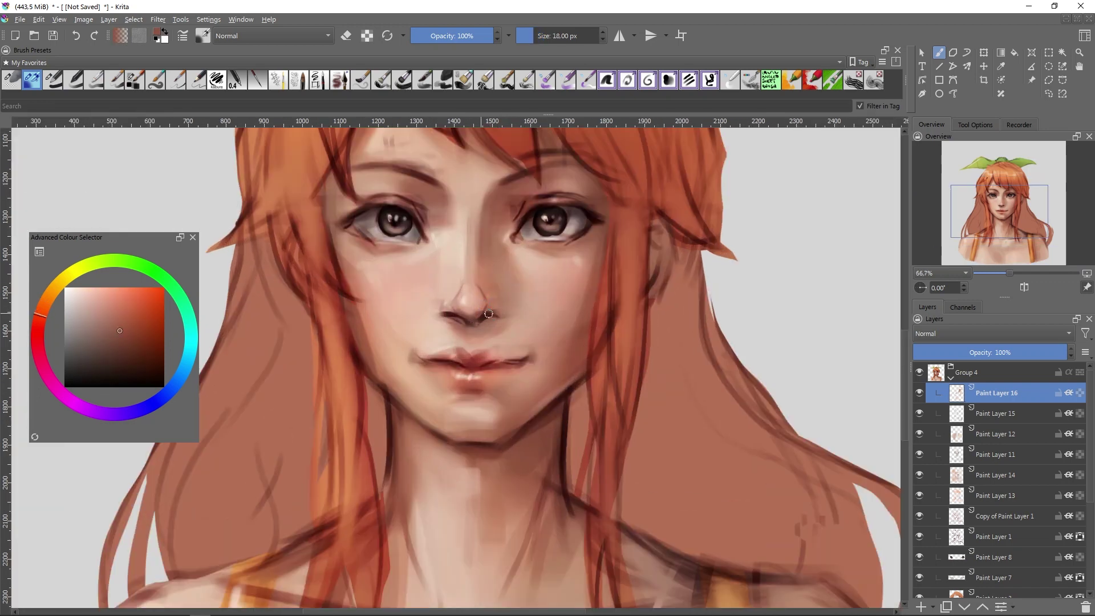
left_click(456, 312, "ctrl")
left_click(450, 305, "ctrl")
key("bracketright")
key("bracketright")
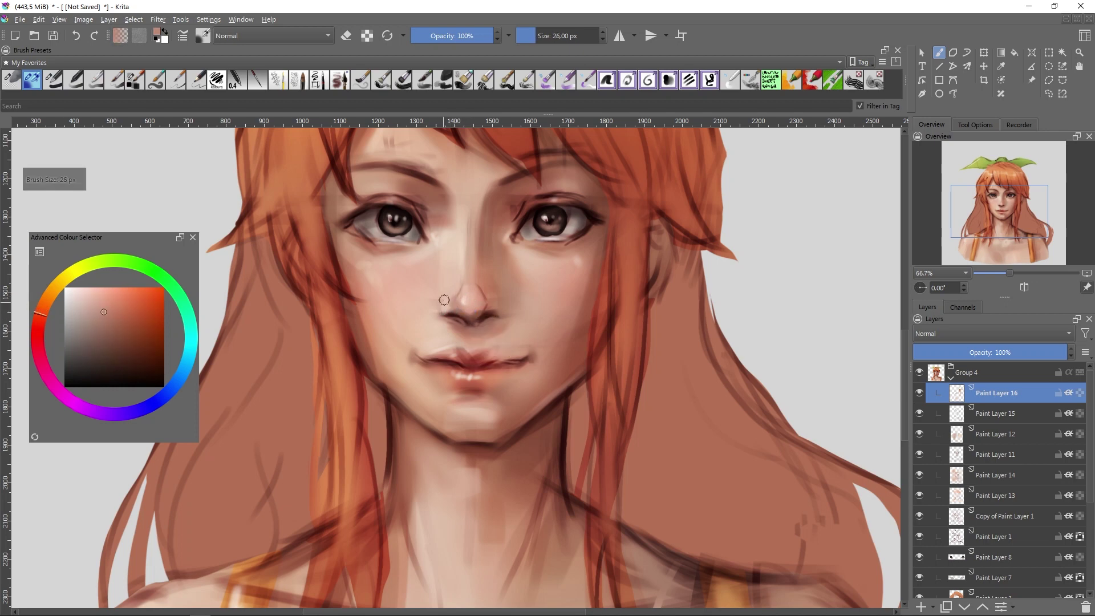
- Keep reshaping the nose with sampled pink, paler orange and redder tones
left_click(496, 301, "ctrl")
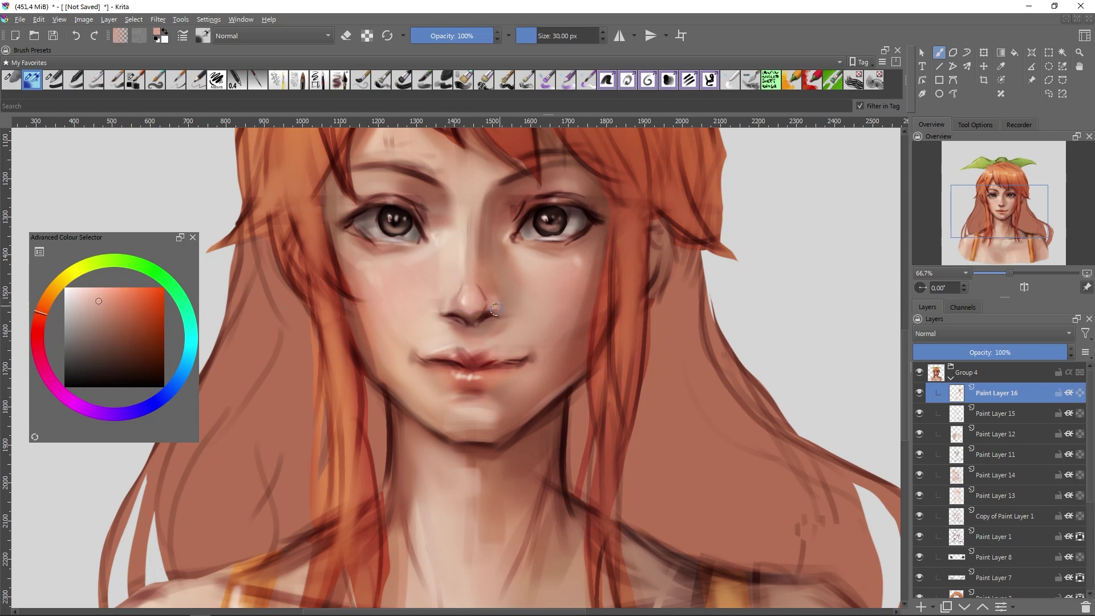
key("bracketright")
left_click(481, 291, "ctrl")
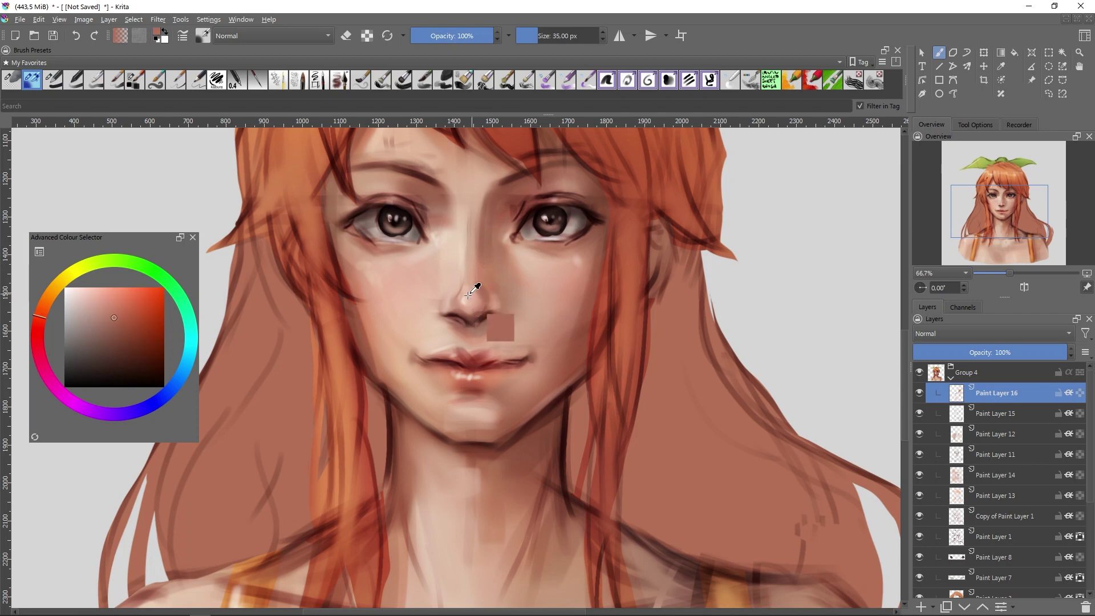
left_click(457, 285, "ctrl")
left_click_drag(460, 245, 456, 243)
left_click(472, 285, "ctrl")
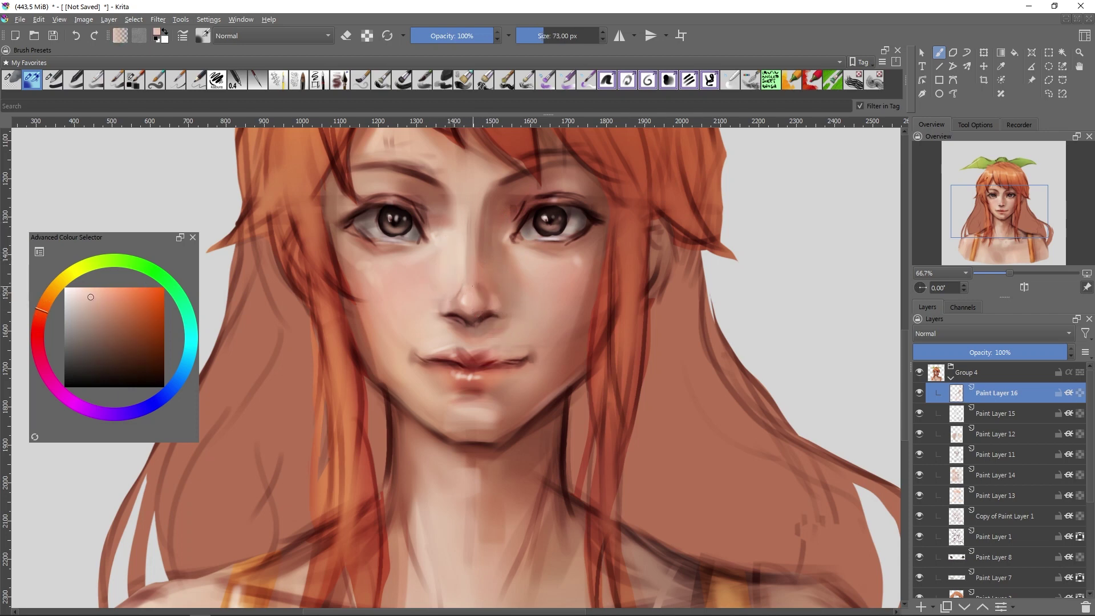
- Refine the area below the nose with darker saturated reds and lighter orange
key("minus")
key("minus")
key("bracketleft")
key("plus")
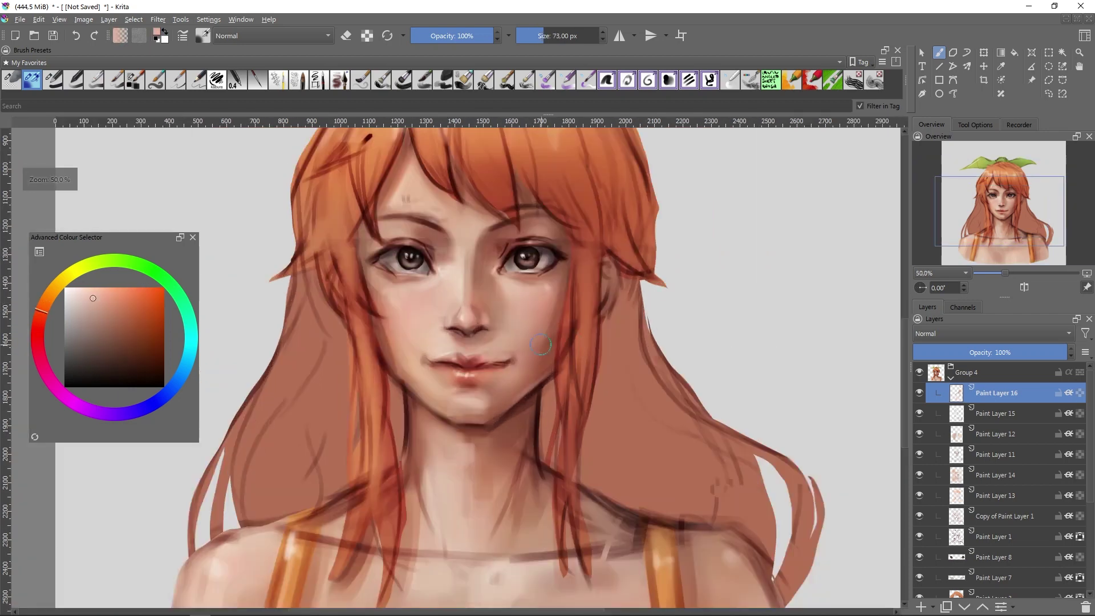
left_click(490, 340, "ctrl")
left_click(465, 333, "ctrl")
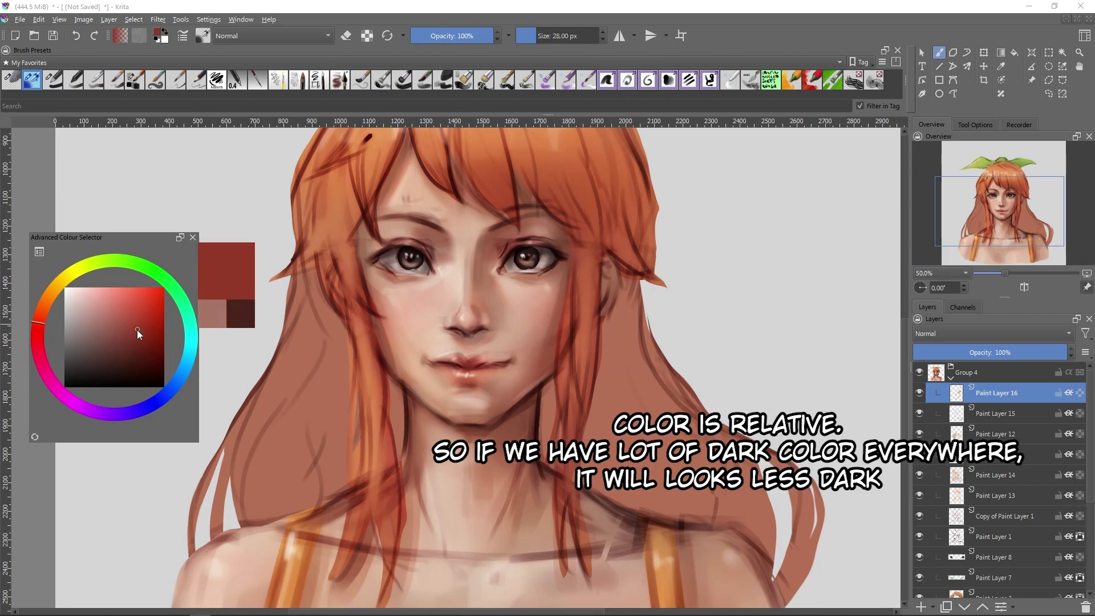
key("bracketleft")
left_click(467, 332, "ctrl")
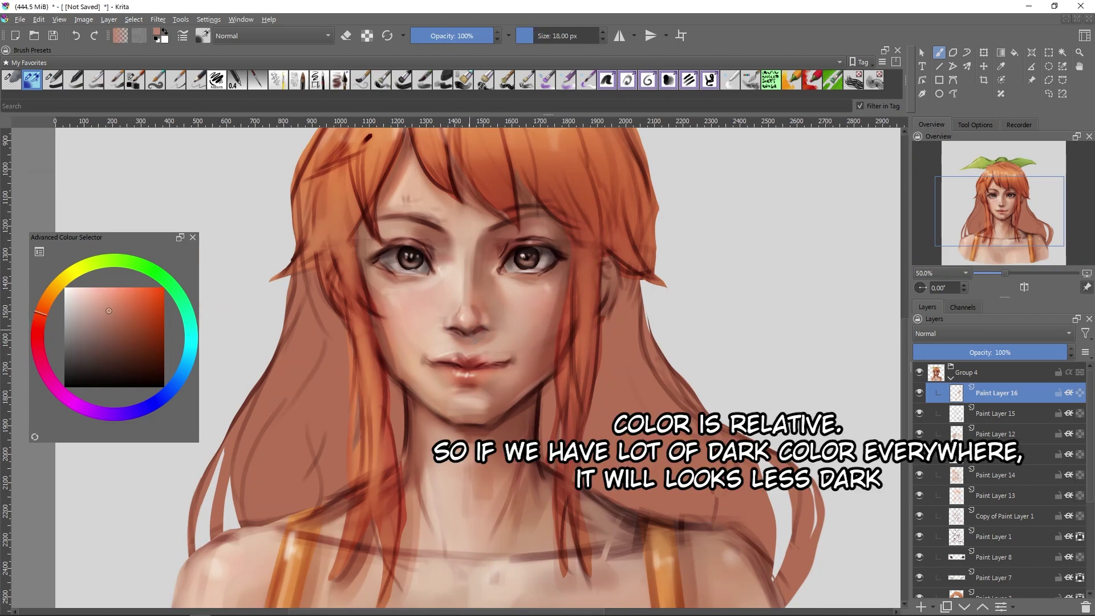
- Paint pinkish and red-brown tones around the mouth and lower face
key("bracketright")
left_click(481, 329, "ctrl")
left_click(468, 345, "ctrl")
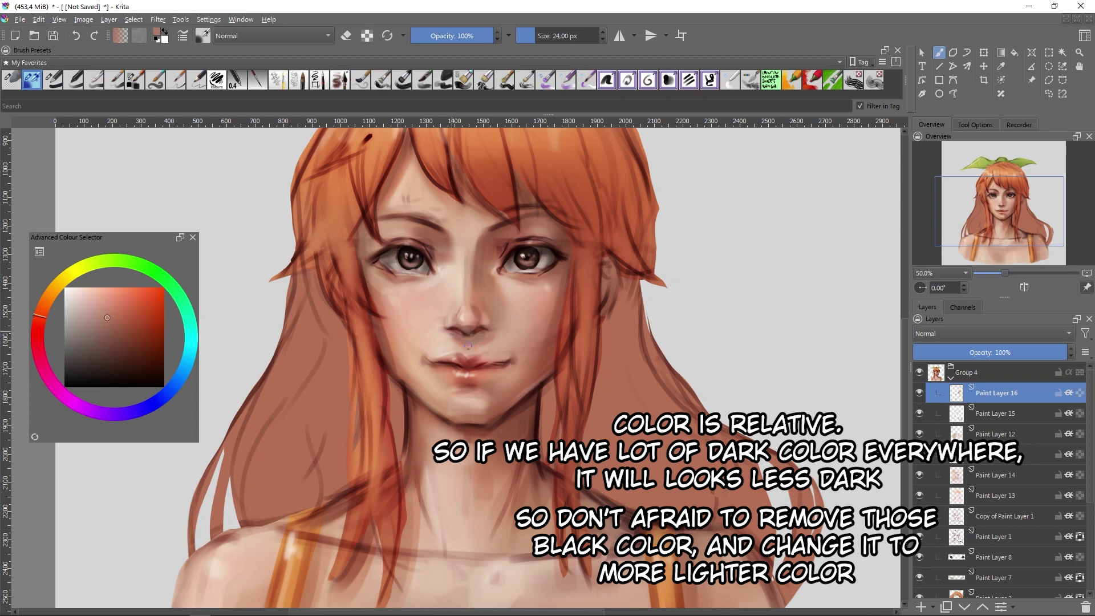
left_click(463, 333, "ctrl")
key("bracketleft")
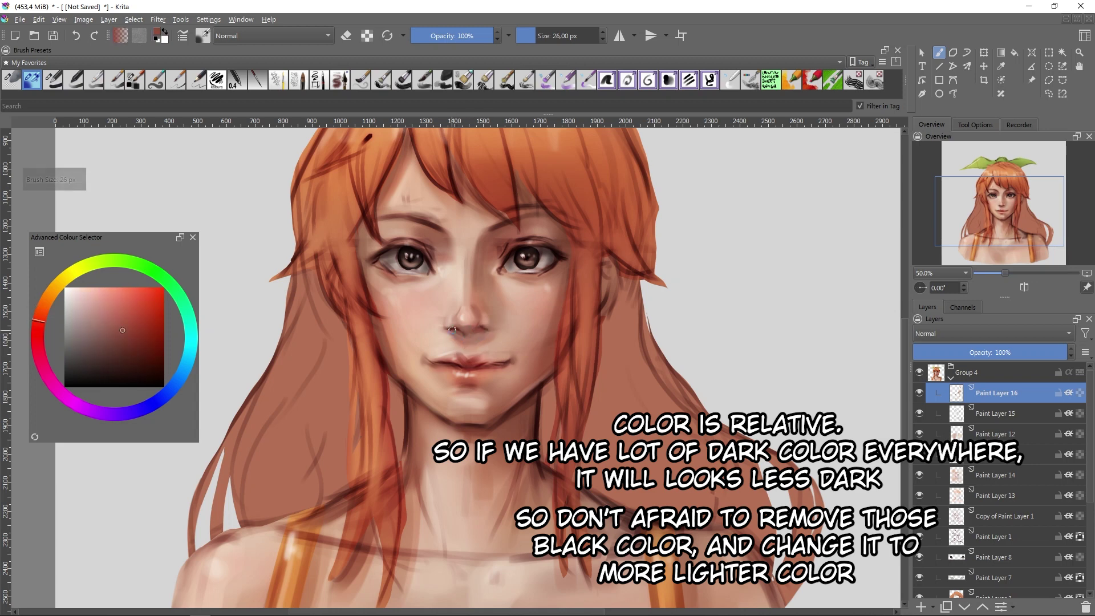
left_click(469, 323, "ctrl")
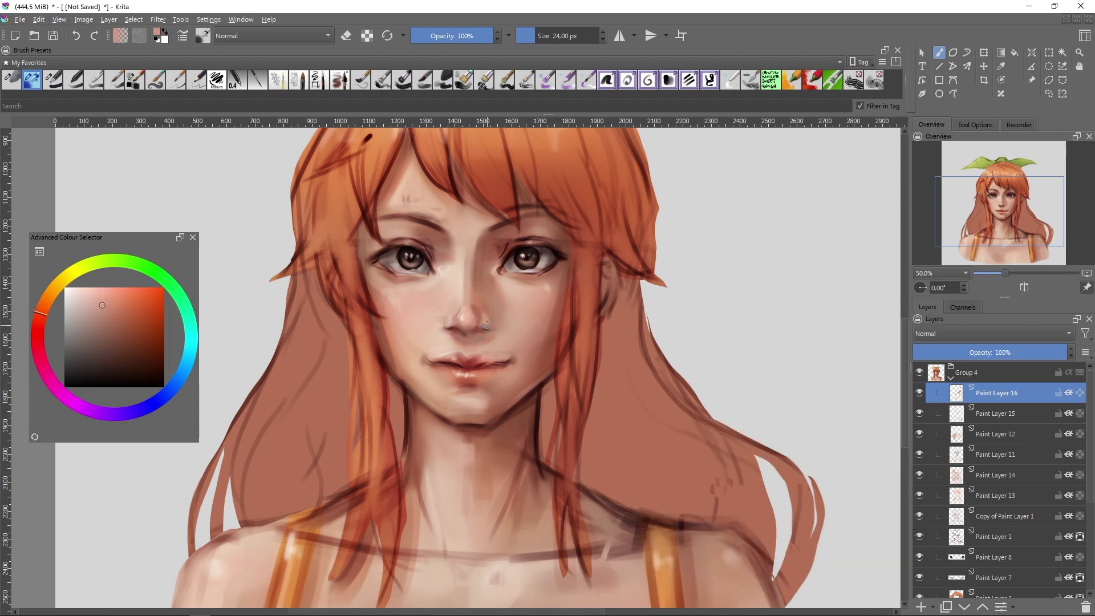
left_click(483, 325, "ctrl")
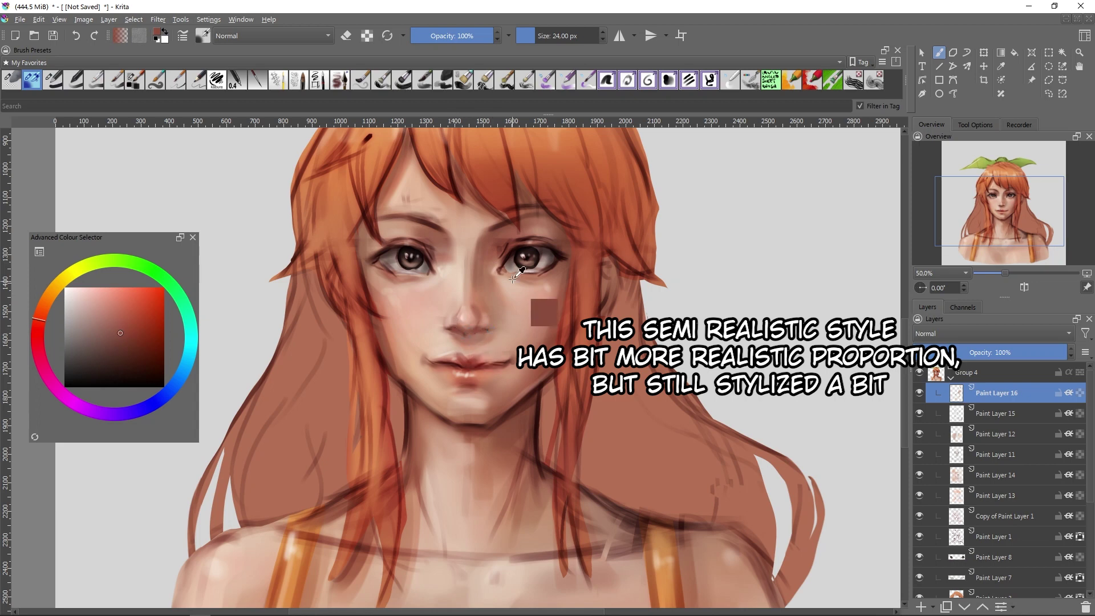
- Enlarge the eyes using dark eye and peach skin tones, mirroring the view to check proportions
left_click(533, 254, "ctrl")
key("bracketleft")
key("bracketleft")
key("bracketleft")
key("bracketright")
key("bracketright")
key("bracketright")
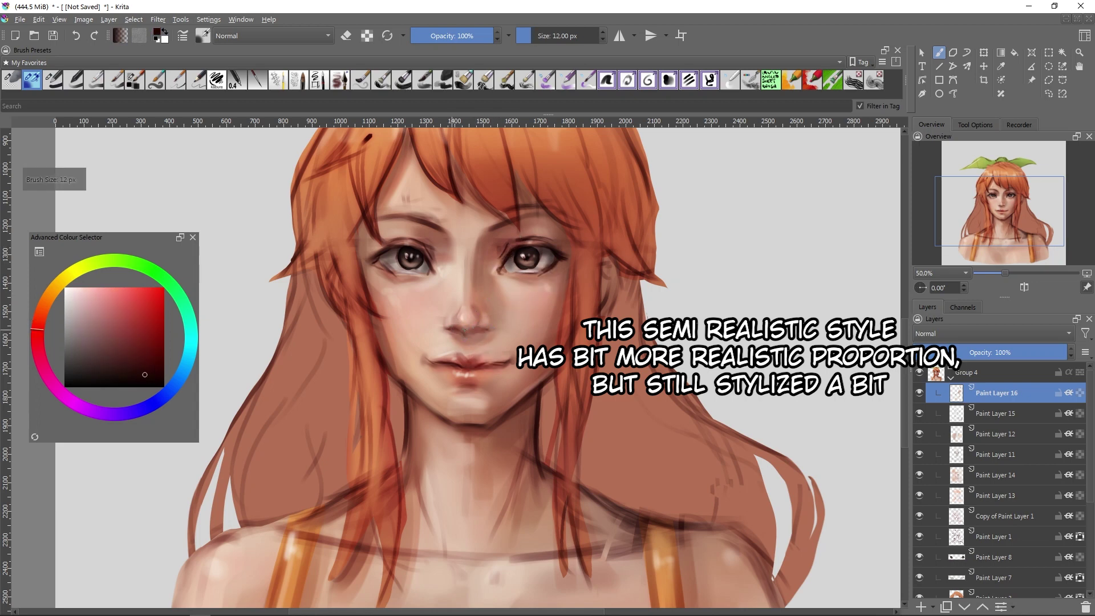
left_click(469, 317, "ctrl")
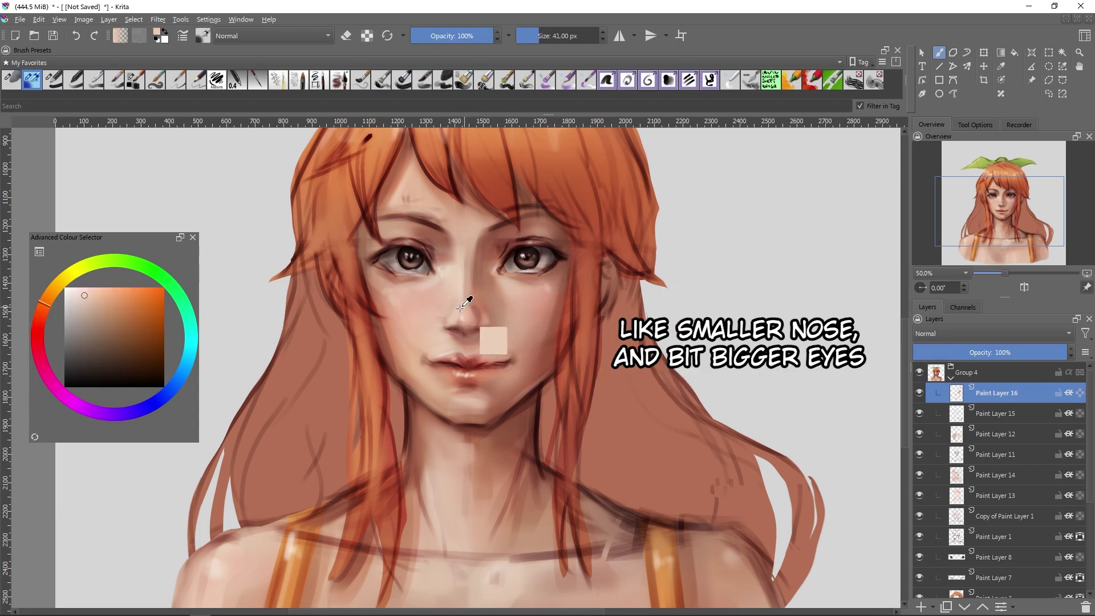
left_click(500, 365, "ctrl")
key("minus")
key("minus")
key("m")
key("m")
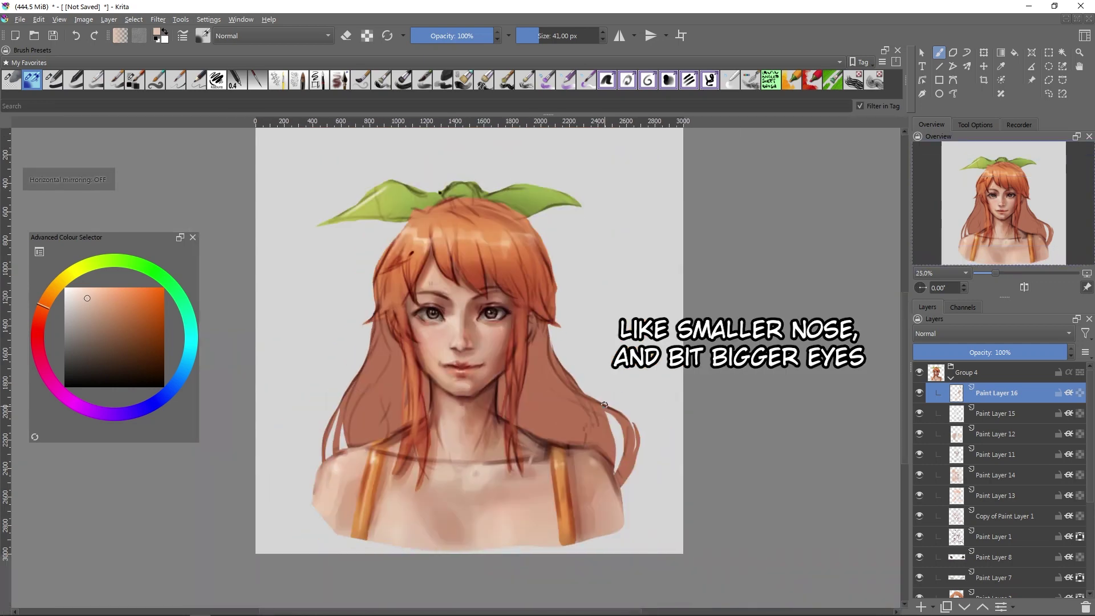
key("plus")
key("plus")
- Sample lip and nearby skin colours and switch to the soft airbrush preset
left_click(465, 360, "ctrl")
key("bracketright")
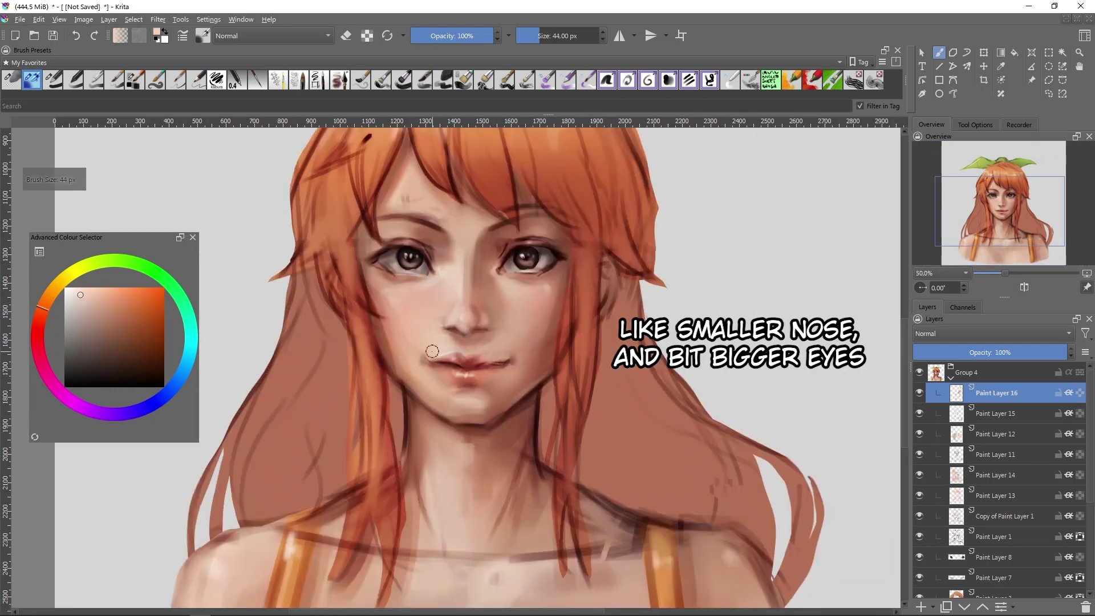
left_click_drag(429, 349, 385, 287)
key("minus")
left_click(477, 405, "ctrl")
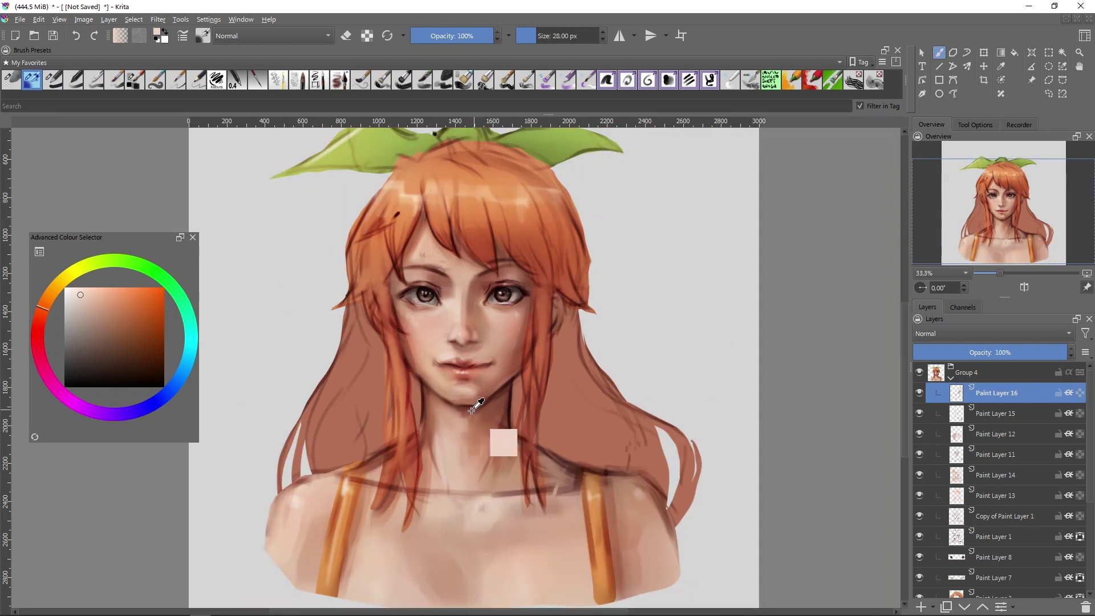
left_click_drag(479, 414, 481, 414)
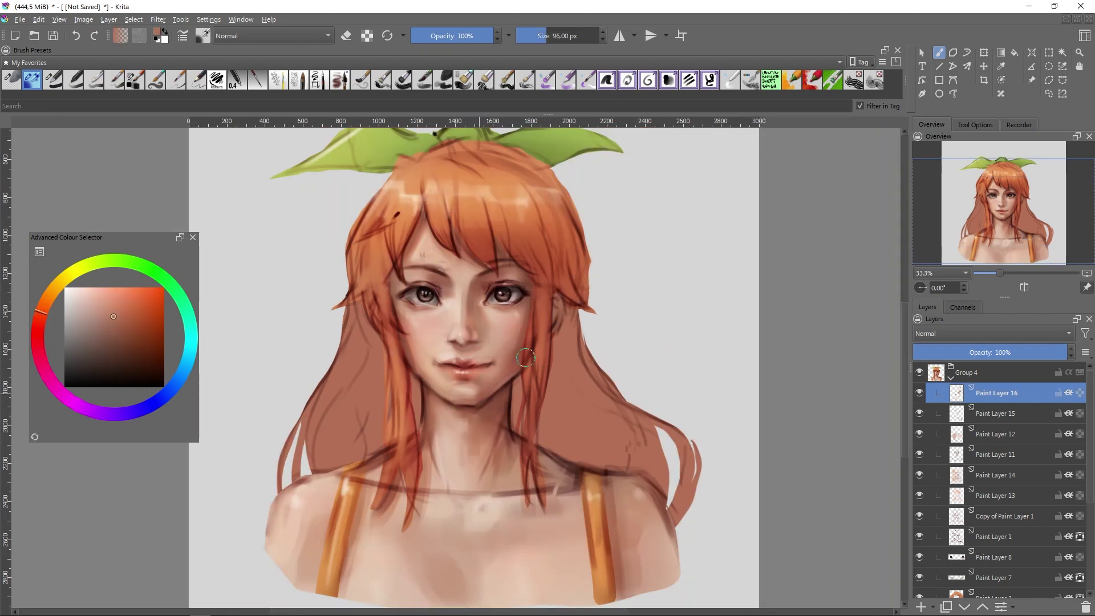
key("slash")
left_click(491, 325, "ctrl")
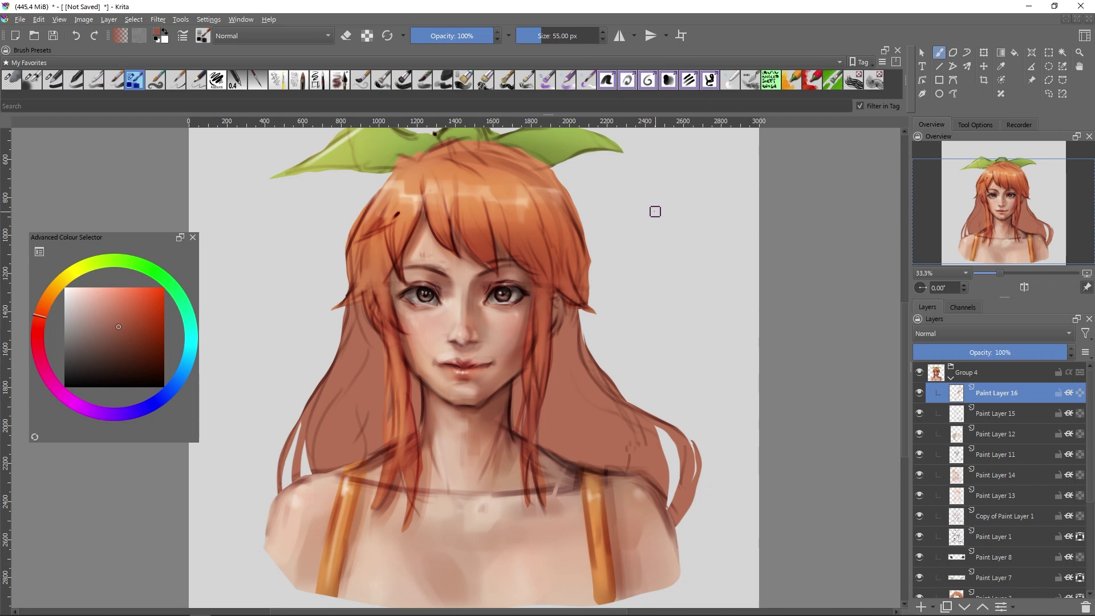
key("slash")
key("plus")
- Airbrush soft pink onto the lips, sampling lighter and darker lip shades
left_click(436, 373, "ctrl")
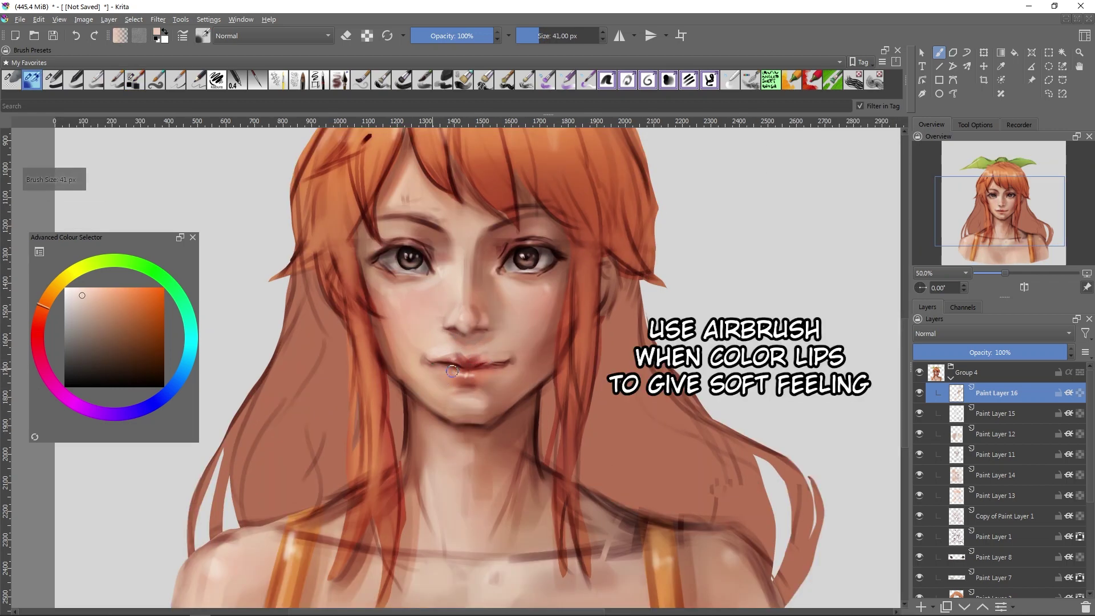
left_click(435, 373, "ctrl")
mouse_move(436, 373)
left_mouse_down()
mouse_move(456, 384)
mouse_move(468, 362)
mouse_move(502, 359)
mouse_move(450, 357)
mouse_move(487, 353)
left_mouse_up()
left_click(510, 370, "ctrl")
left_click(466, 363, "ctrl")
left_click(472, 358, "ctrl")
left_click(439, 358, "ctrl")
left_click(468, 350, "ctrl")
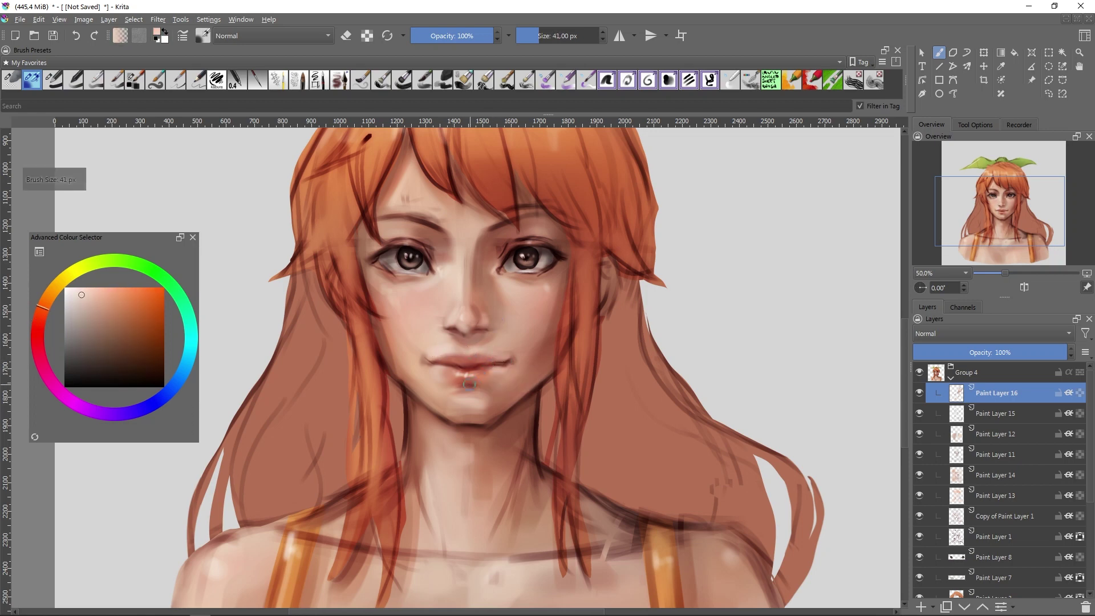
left_click(479, 402, "ctrl")
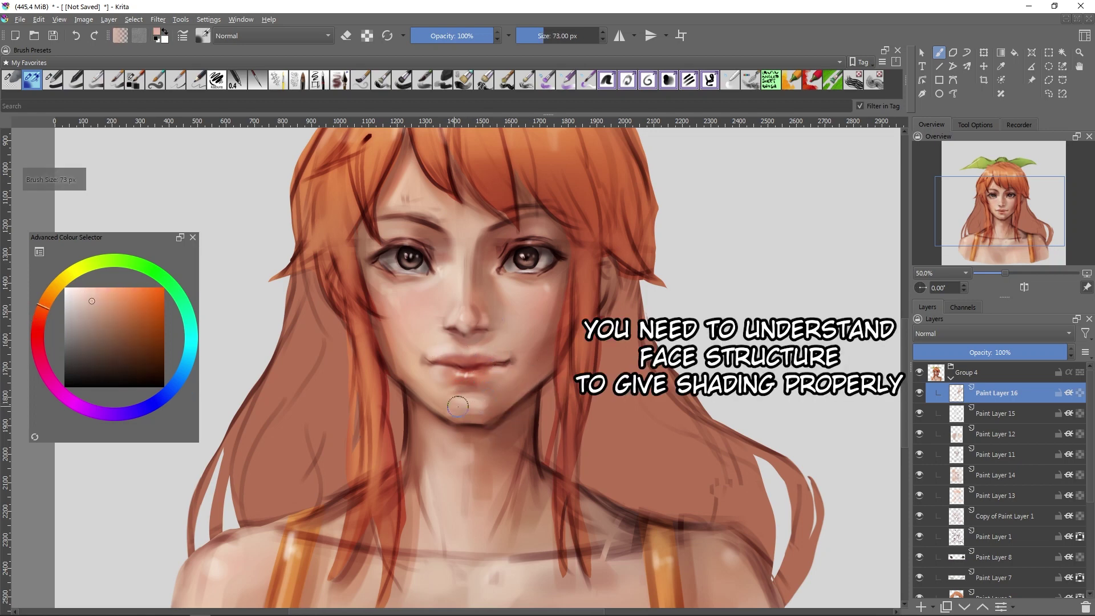
- Shade the chin and jaw broadly with the Basic-5 Size Opacity square brush
key("slash")
left_click(479, 432, "ctrl")
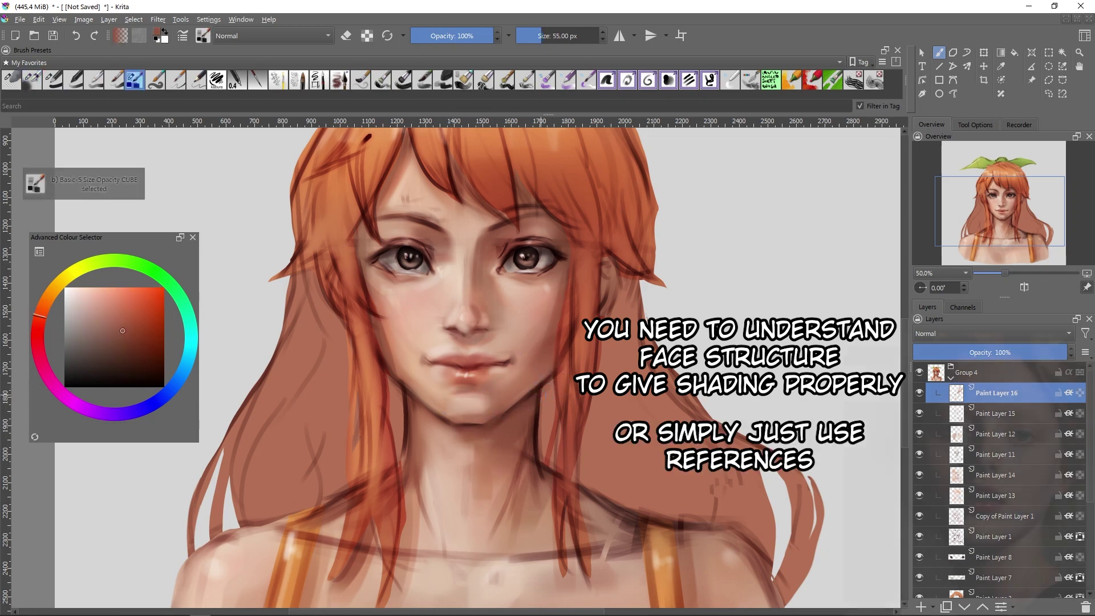
key("minus")
left_click_drag(504, 409, 530, 409)
left_click(479, 479, "ctrl")
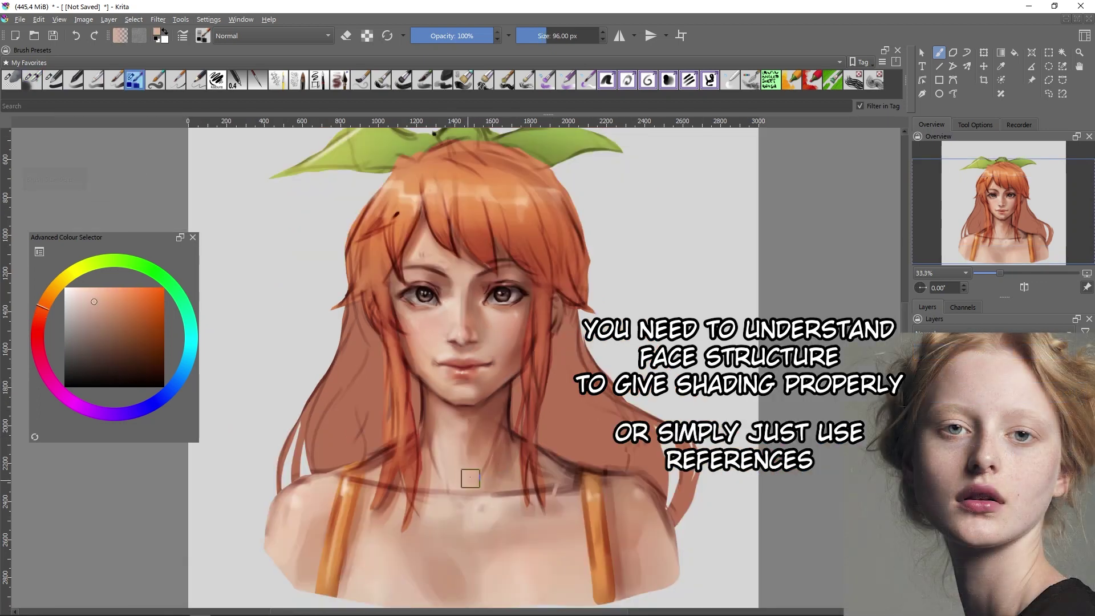
key("bracketleft")
left_click(468, 496, "ctrl")
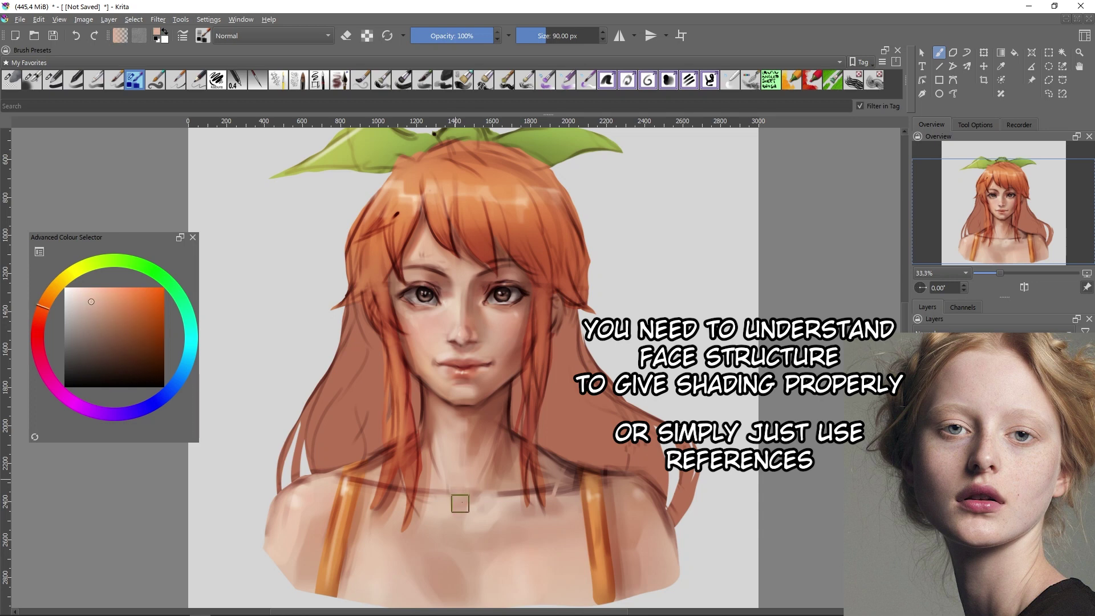
left_click(432, 495, "ctrl")
- Smooth the face shading with lighter, less saturated sampled skin tones
key("minus")
key("bracketright")
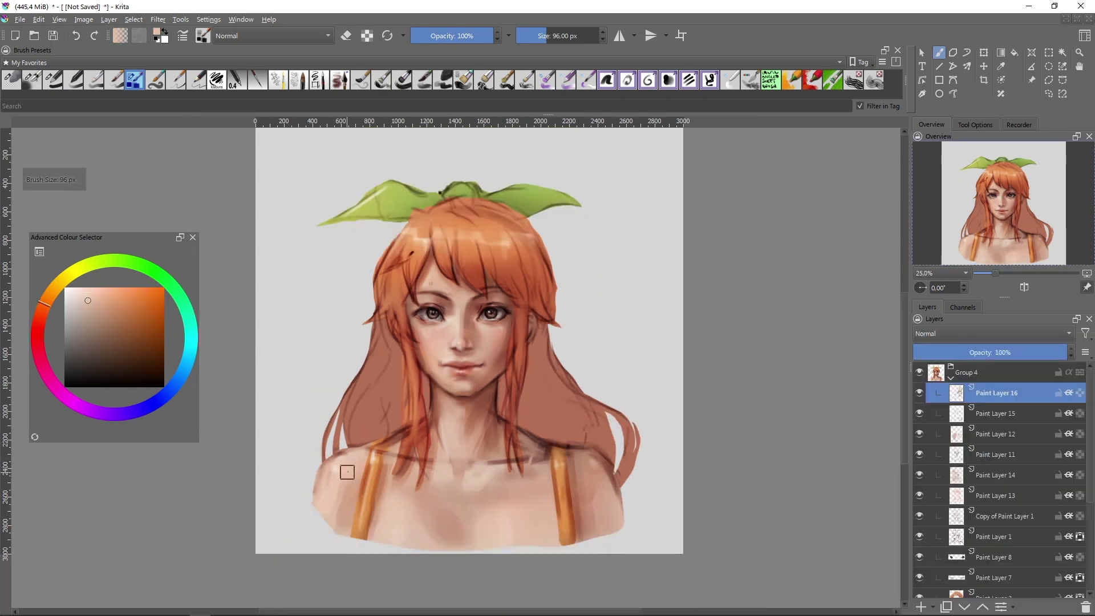
key("bracketleft")
left_click(431, 369, "ctrl")
key("bracketleft")
key("bracketleft")
left_click(498, 371, "ctrl")
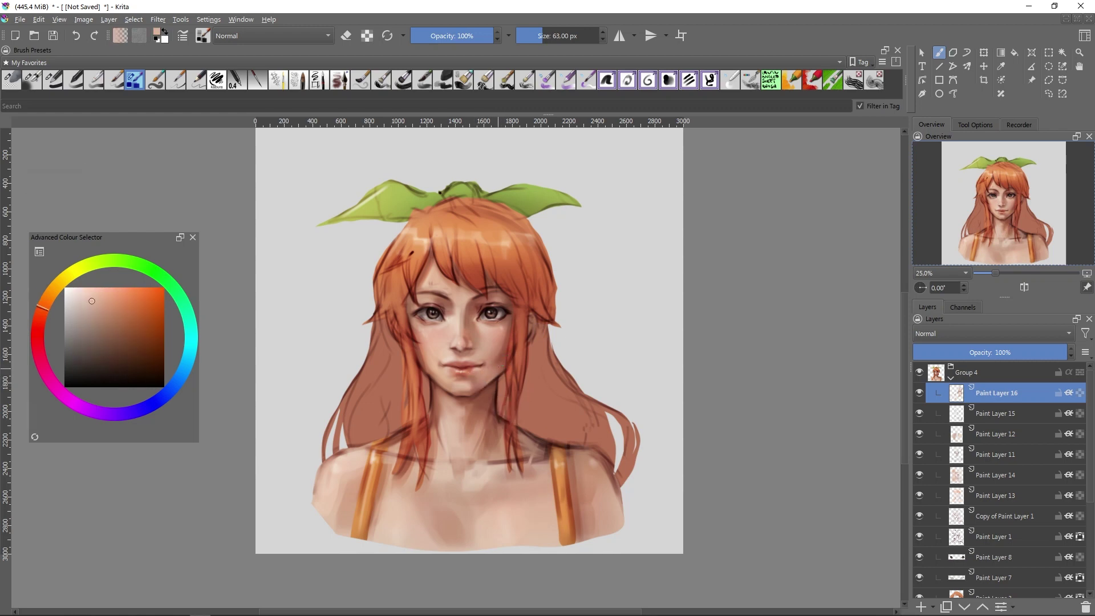
key("bracketright")
key("bracketright")
left_click(491, 378, "ctrl")
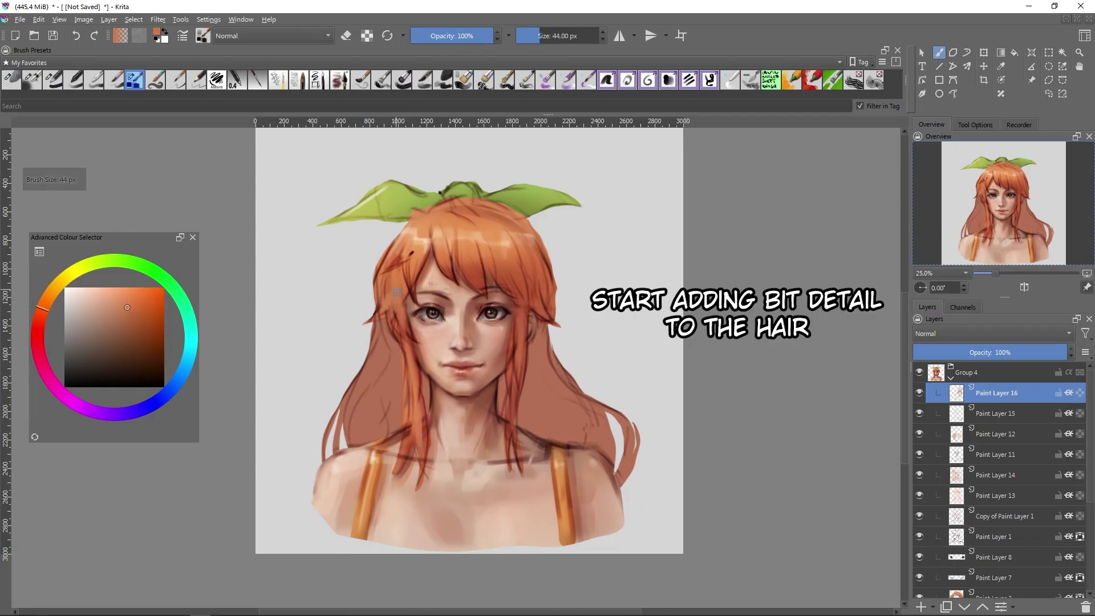
- Add hair detail strokes using sampled lighter and darker oranges
left_click(518, 281, "ctrl")
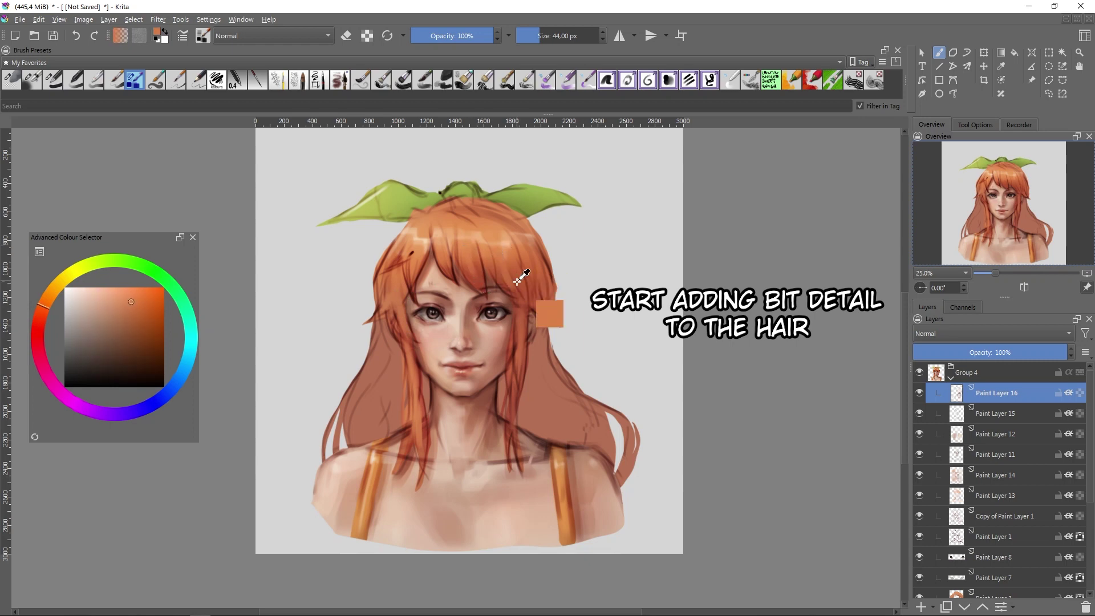
left_click(534, 258, "ctrl")
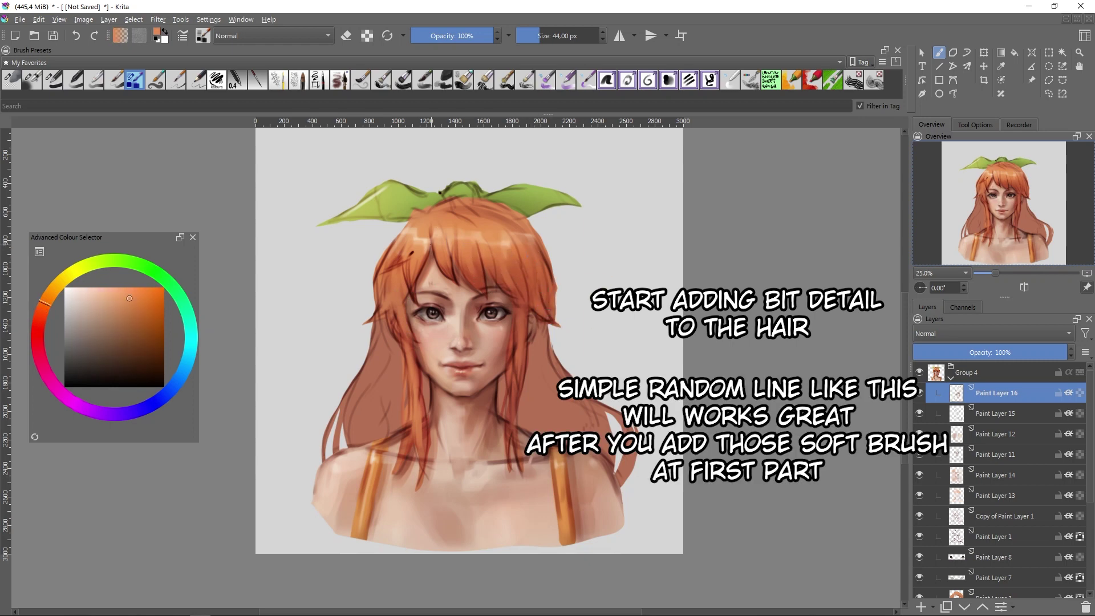
key("bracketleft")
left_click(459, 240, "ctrl")
key("bracketright")
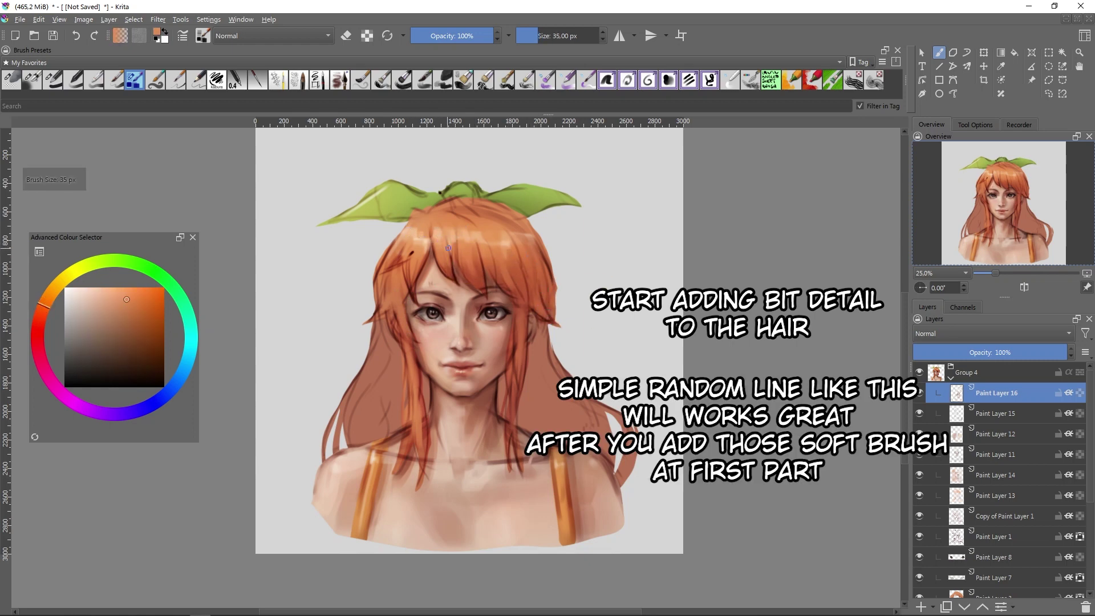
key("bracketright")
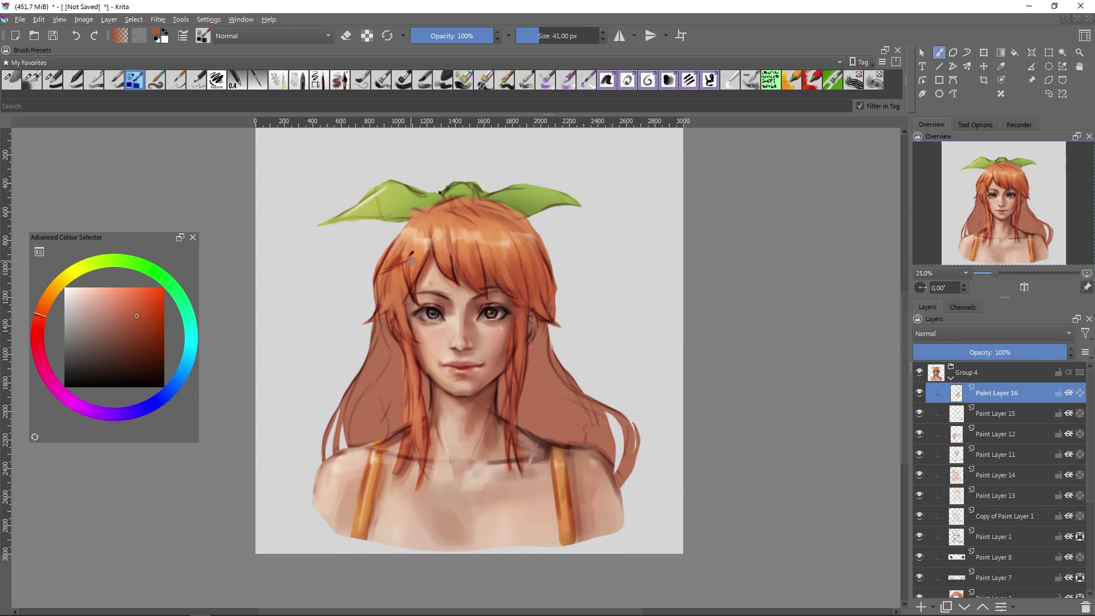
left_click(412, 291, "ctrl")
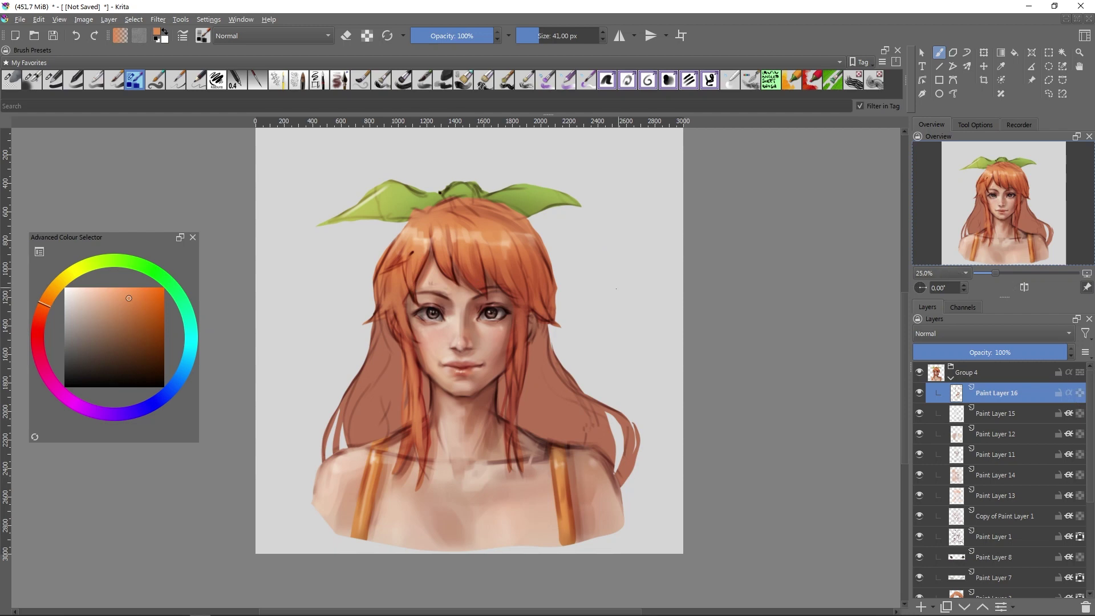
- Make red square-brush test strokes beside the head, then undo them
left_click_drag(536, 302, 587, 302)
left_click(507, 312, "ctrl")
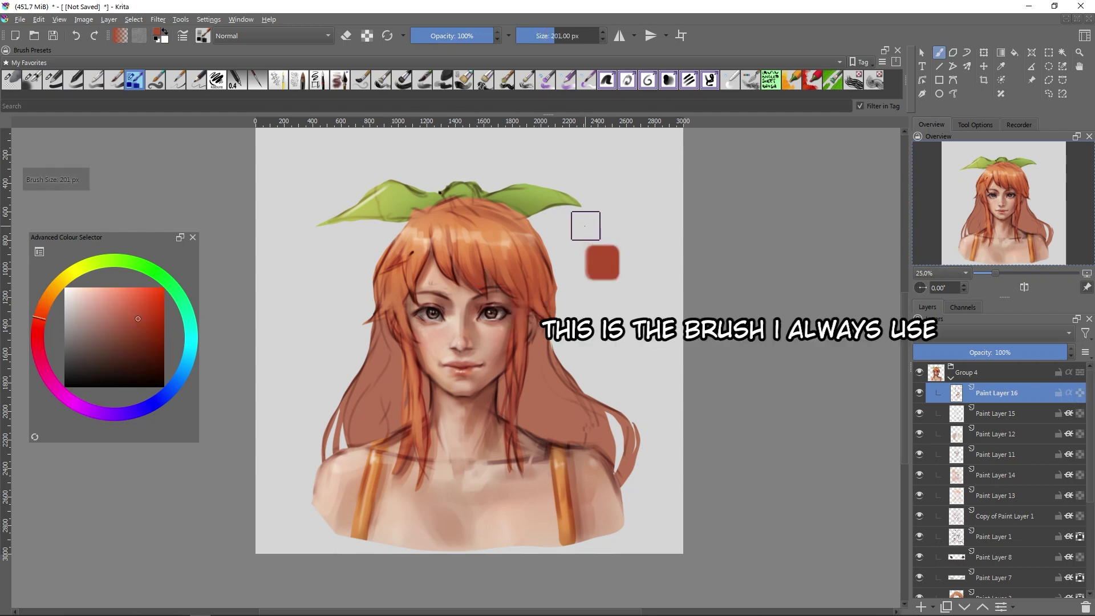
mouse_move(580, 227)
left_mouse_down()
mouse_move(640, 259)
mouse_move(604, 349)
left_mouse_up()
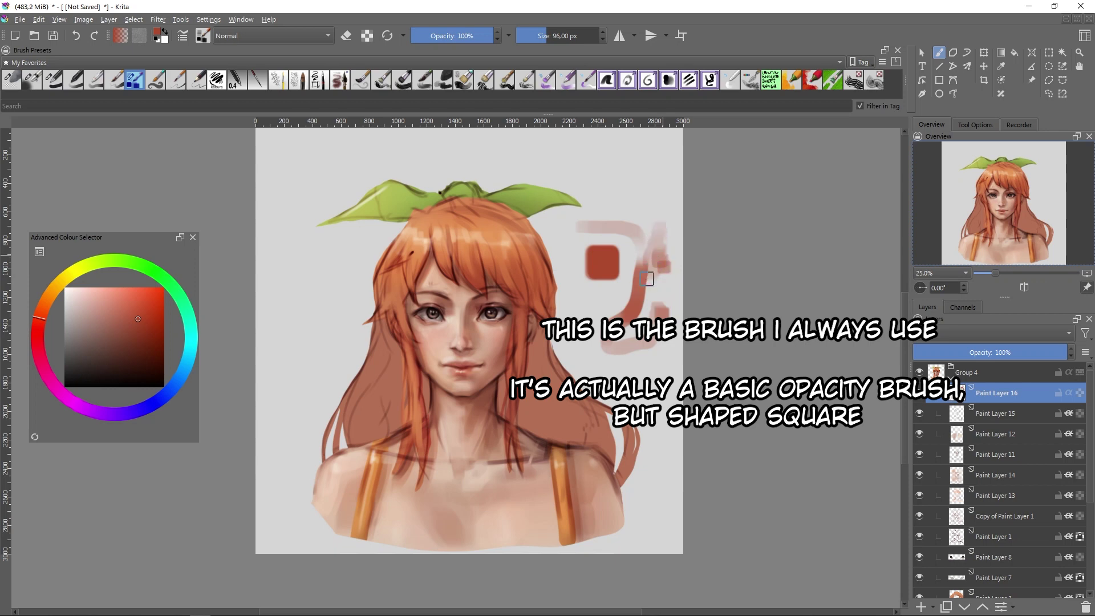
left_click_drag(647, 279, 640, 217)
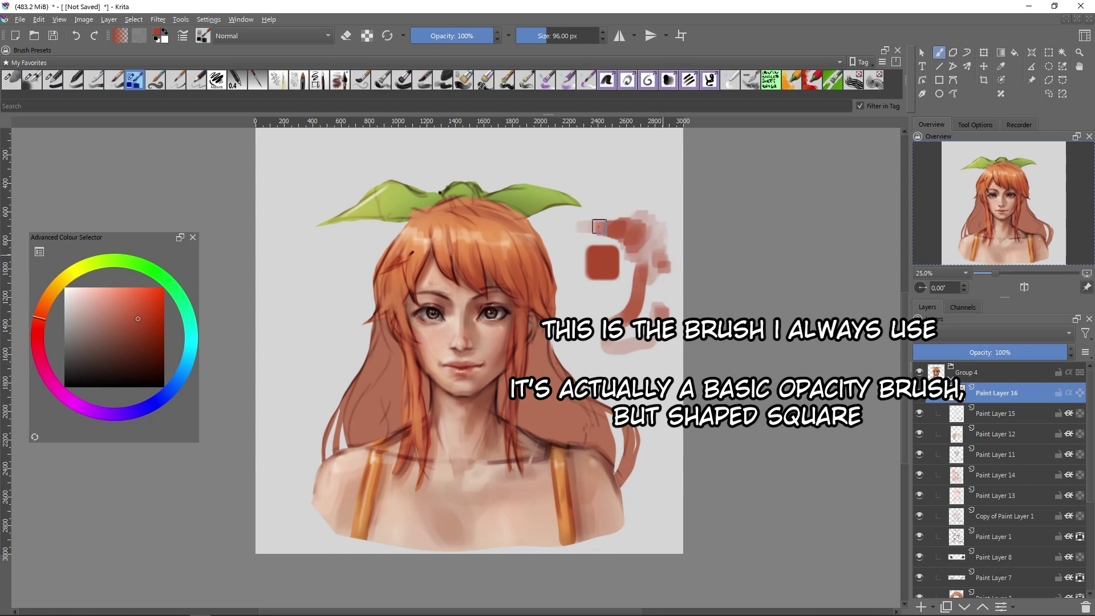
key("ctrl+z")
key("ctrl+z")
key("ctrl+z")
key("ctrl+z")
key("ctrl+z")
- Resample hair oranges, select Paint Layer 5 and add Paint Layer 17 in Group 9
left_click(416, 225, "ctrl")
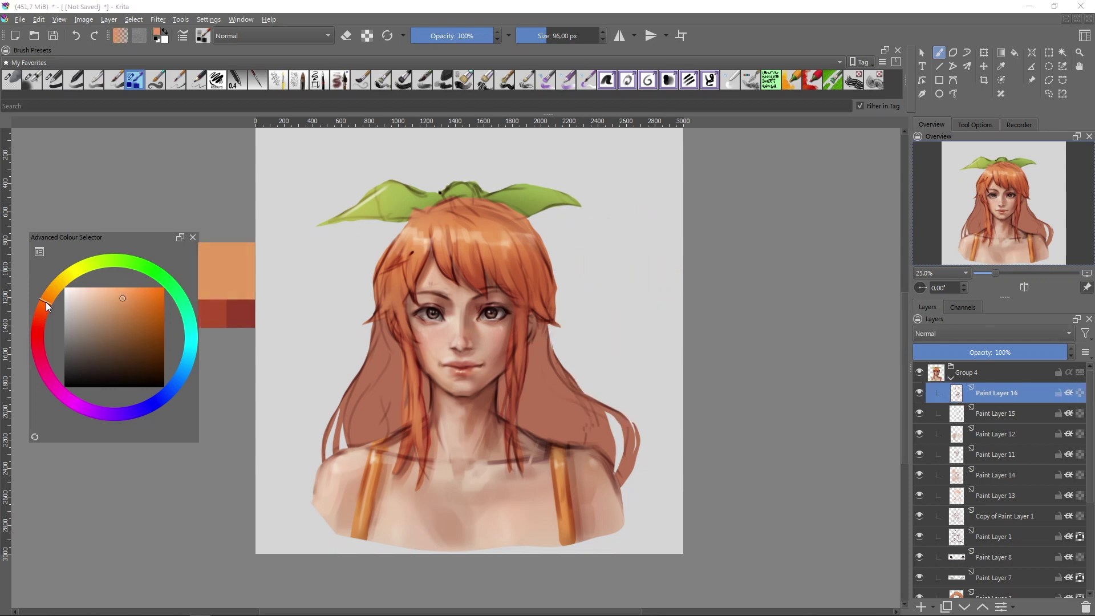
key("bracketleft")
key("bracketleft")
key("bracketleft")
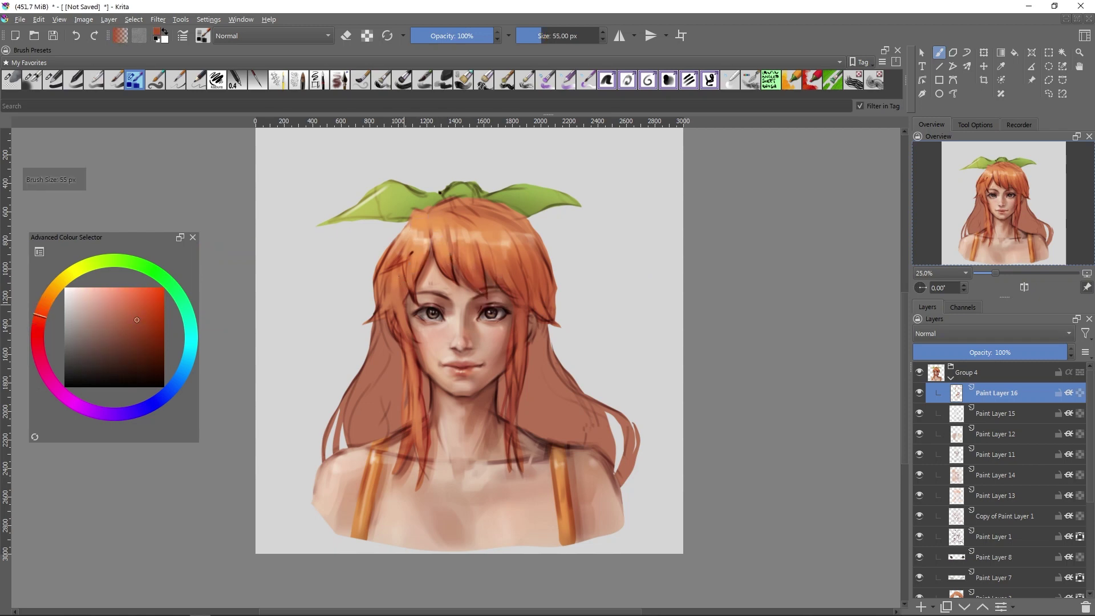
left_click(400, 312, "ctrl")
left_click(539, 294, "ctrl")
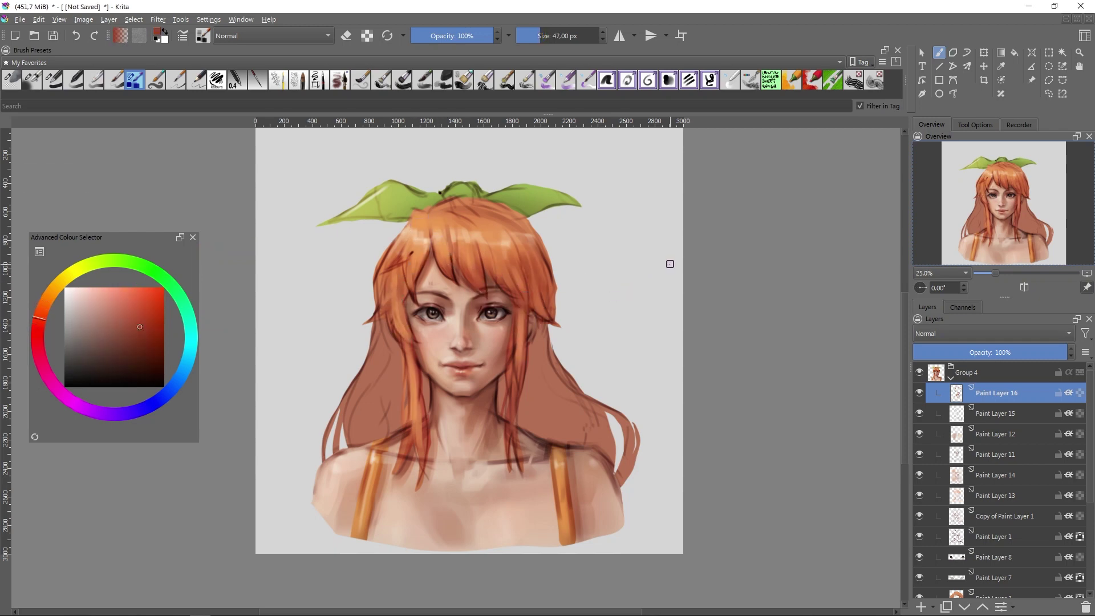
scroll(1003, 485, "down", 5)
left_click(1042, 561)
key("Insert")
left_click(572, 377, "ctrl")
- Shade the hair strands along their flow with dark red-brown and lighter oranges
key("bracketright")
key("bracketright")
key("bracketright")
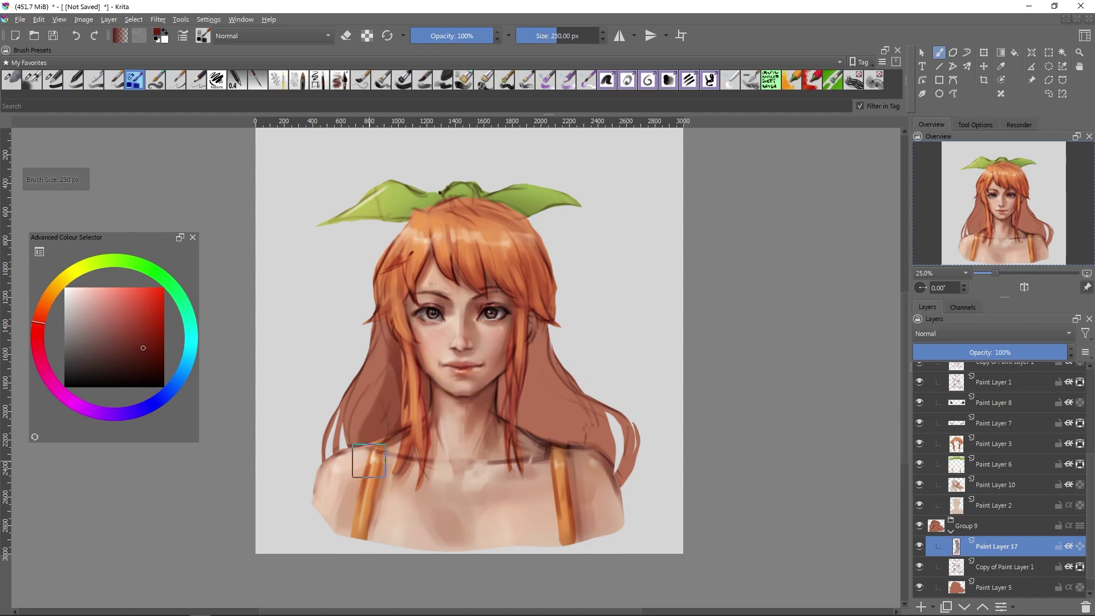
left_click(576, 427, "ctrl")
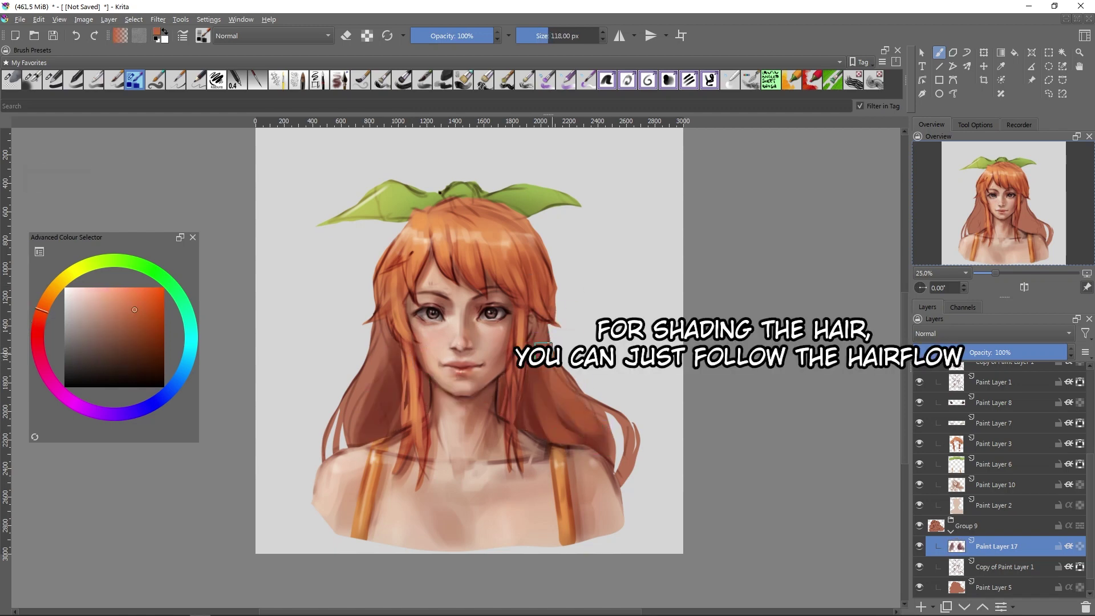
key("bracketleft")
key("bracketleft")
key("bracketleft")
left_click(421, 242, "ctrl")
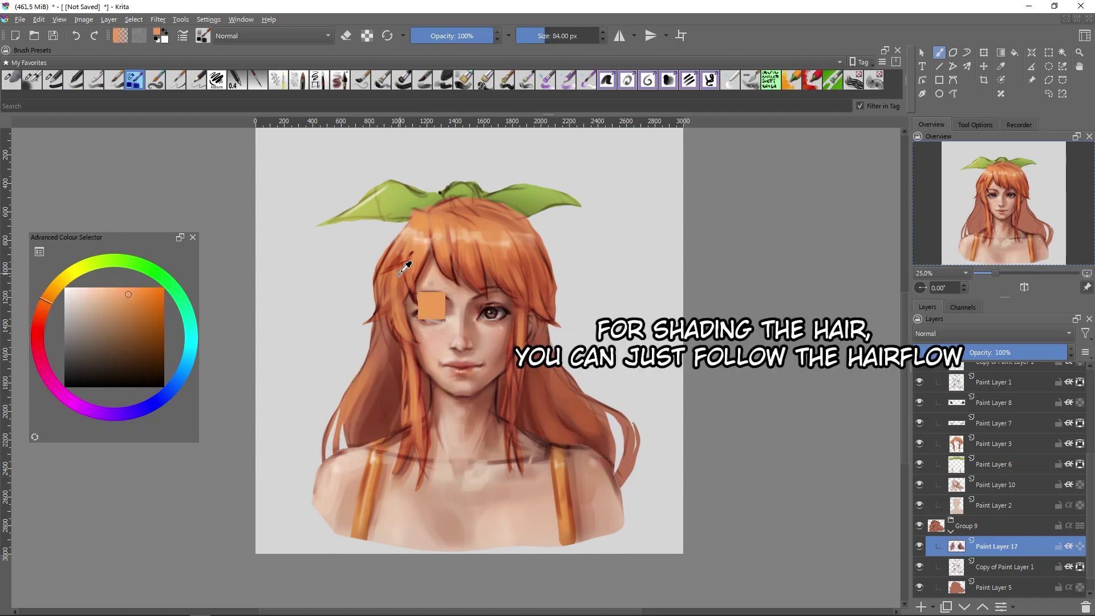
left_click(419, 262, "ctrl")
left_click(349, 421, "ctrl")
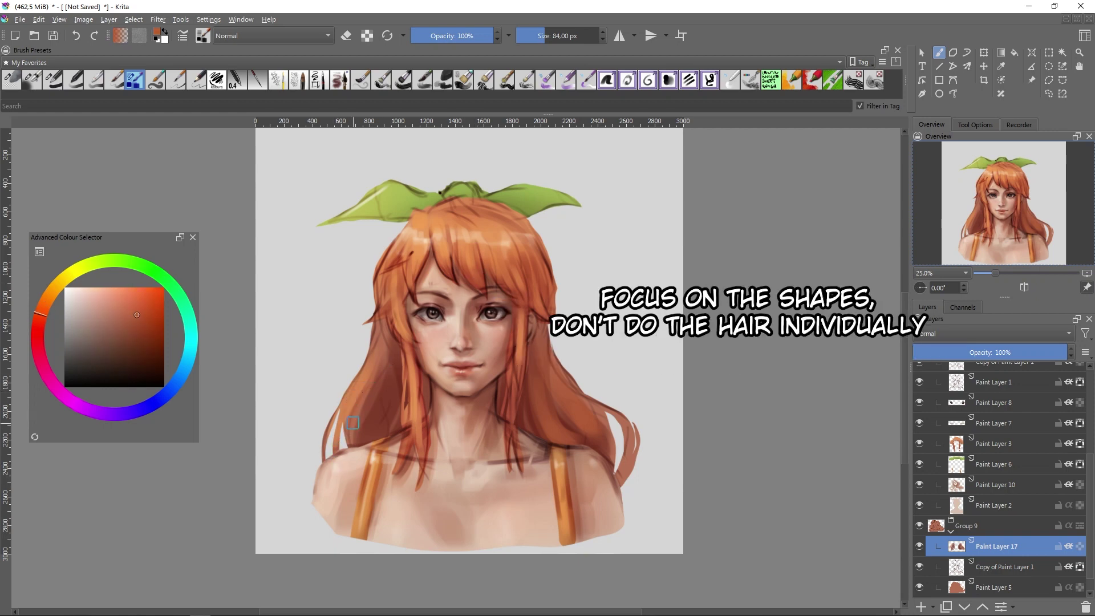
left_click(406, 271, "ctrl")
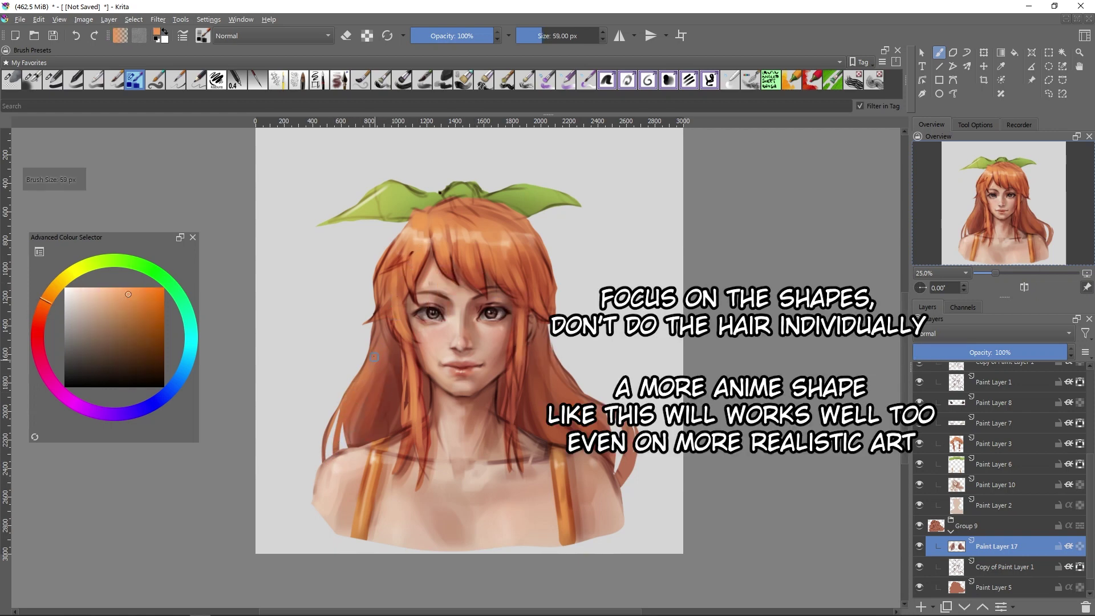
left_click(469, 279, "ctrl")
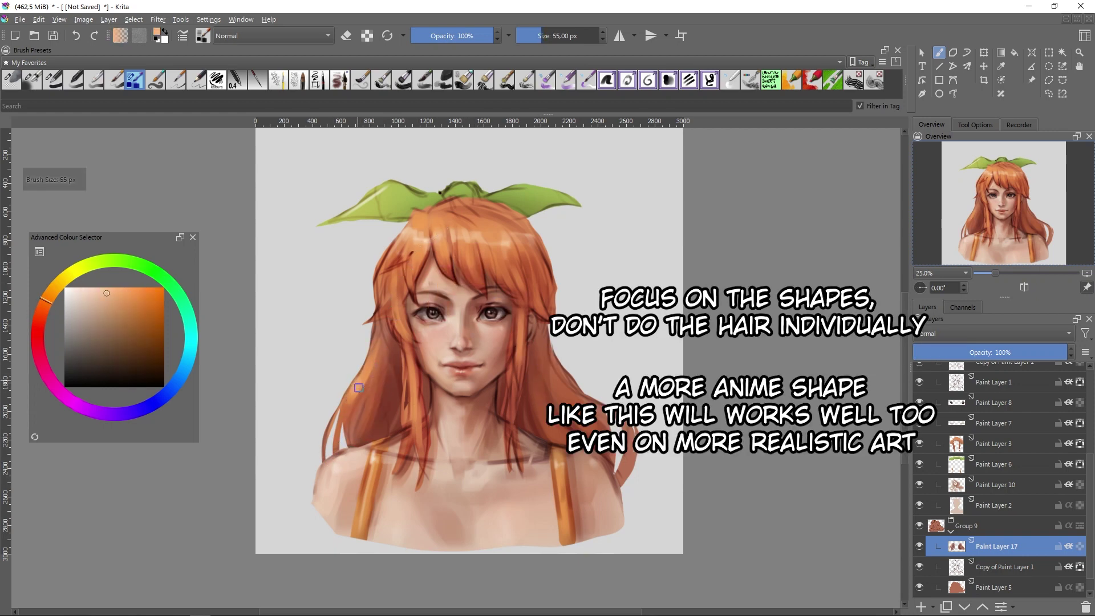
mouse_move(385, 406)
left_mouse_down()
mouse_move(541, 408)
mouse_move(467, 394)
left_mouse_up()
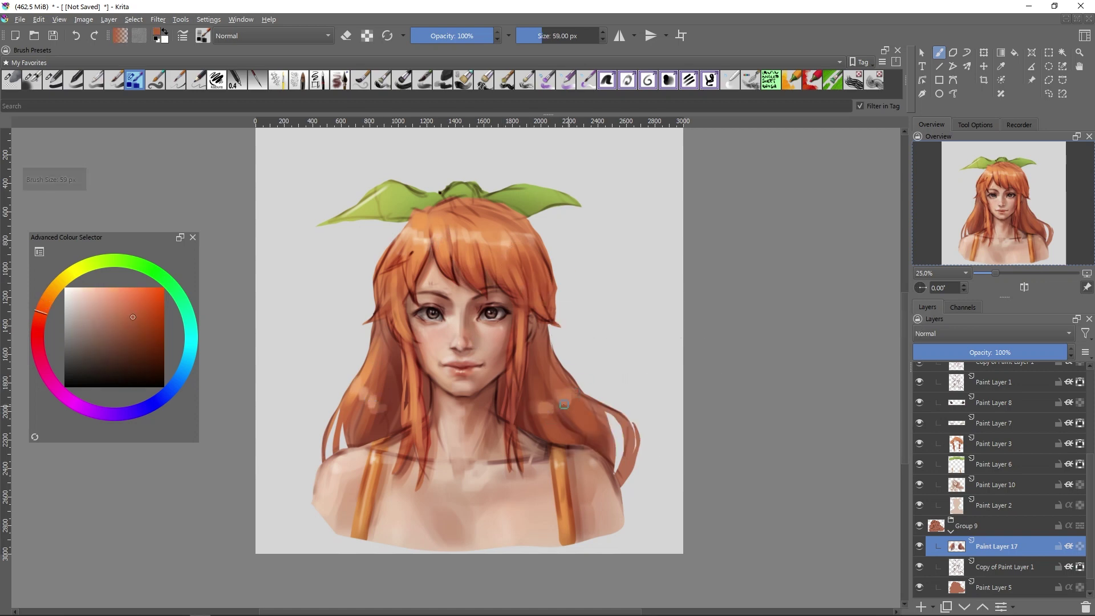
left_click(339, 461, "ctrl")
- Add a new empty Paint Layer 18 in Group 4
key("Insert")
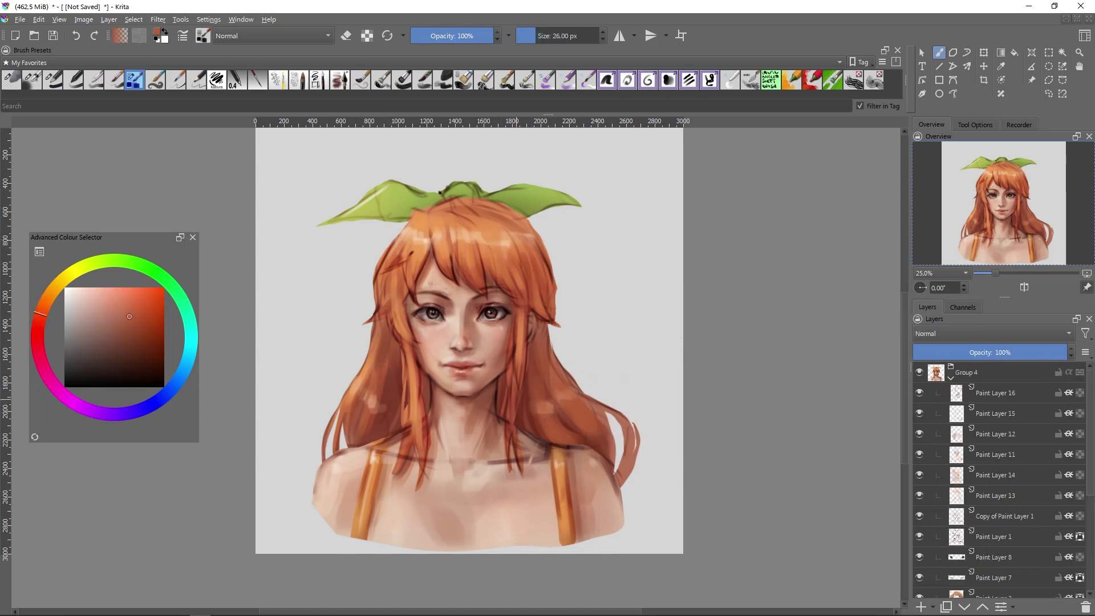
key("bracketright")
key("plus")
- Sample light and dark orange hair colours and shrink the brush to strand size
left_click_drag(35, 315, 51, 291)
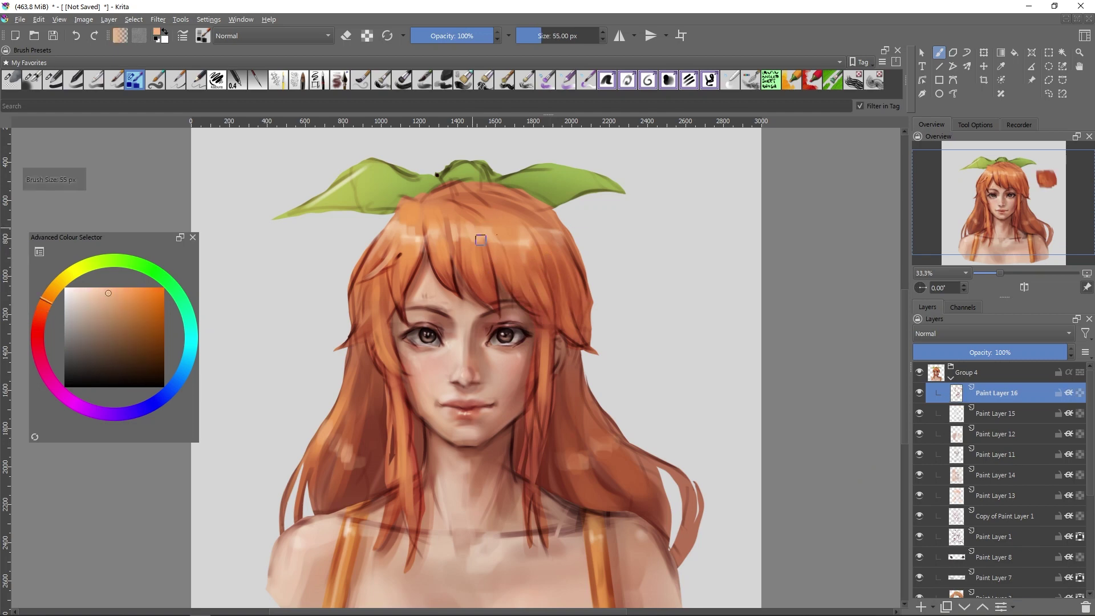
left_click(81, 287)
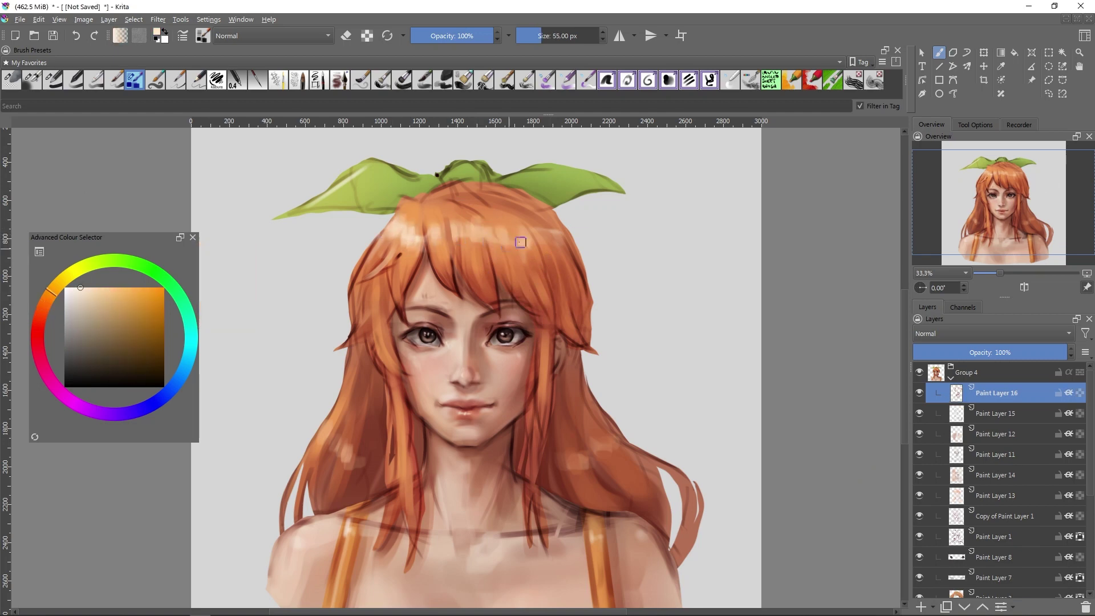
left_click(479, 320, "ctrl")
key("bracketleft")
key("bracketleft")
key("bracketleft")
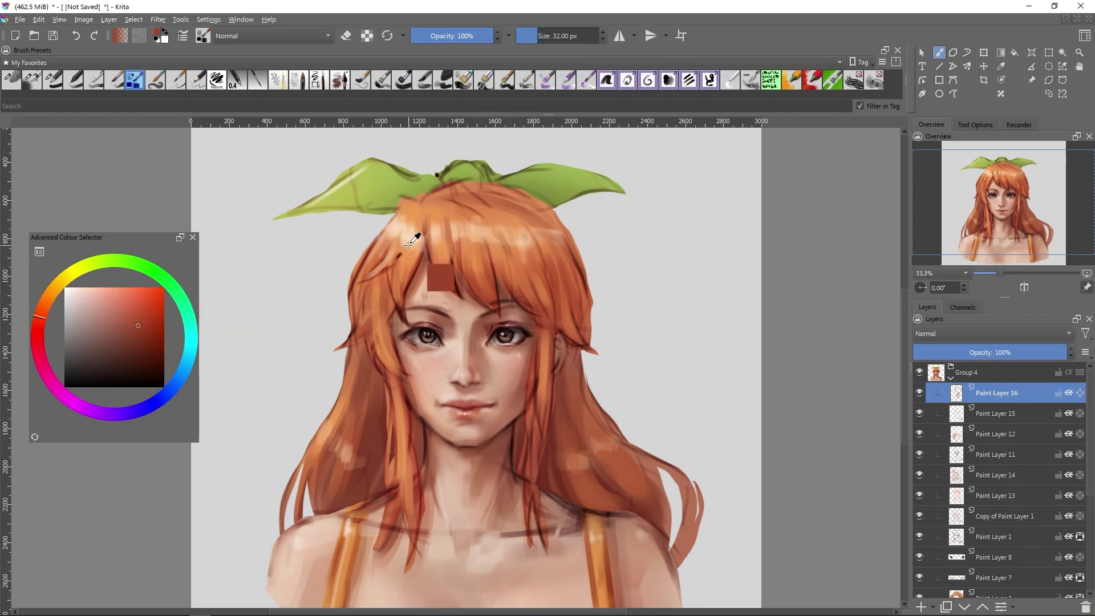
left_click(413, 239, "ctrl")
key("bracketleft")
key("bracketleft")
key("bracketleft")
left_click(442, 242, "ctrl")
key("bracketleft")
key("bracketleft")
key("bracketleft")
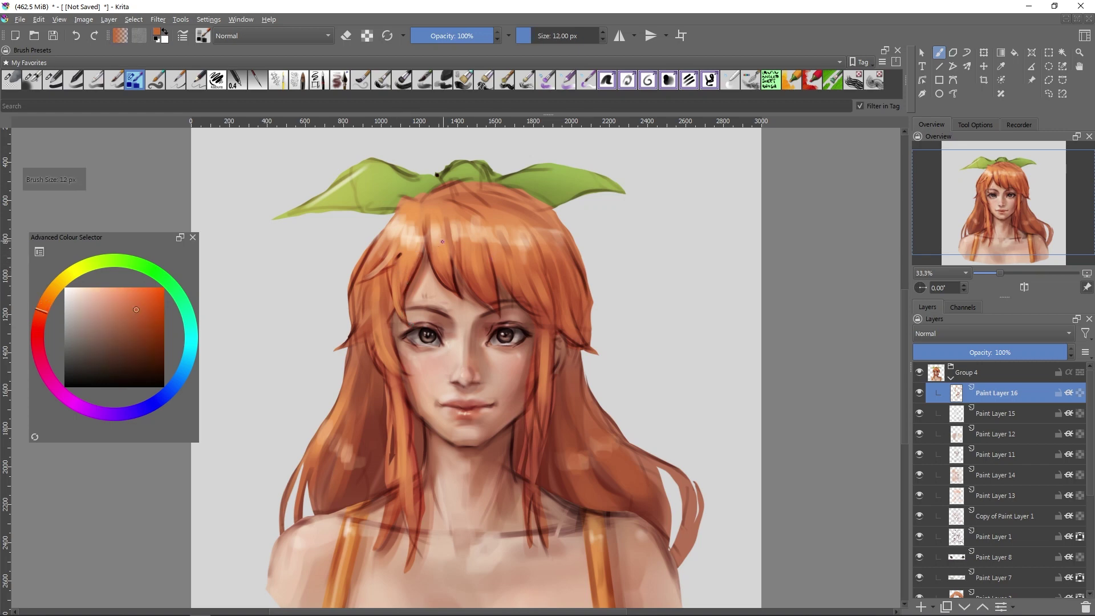
key("bracketleft")
key("bracketleft")
key("bracketleft")
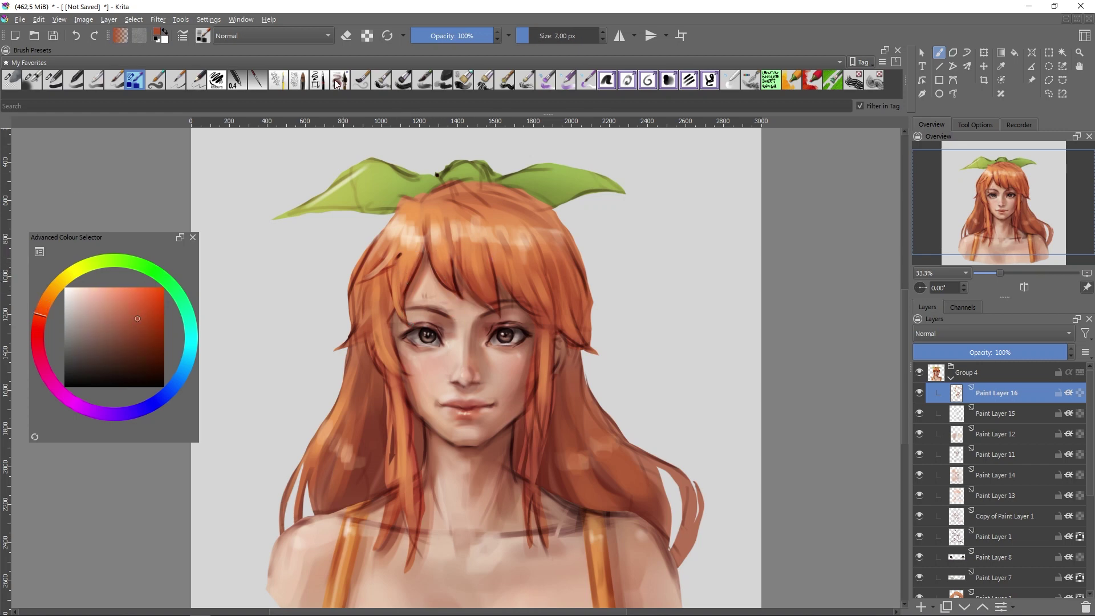
- Paint thin light-peach, orange and dark red-brown strands through the hair
left_click(388, 228, "ctrl")
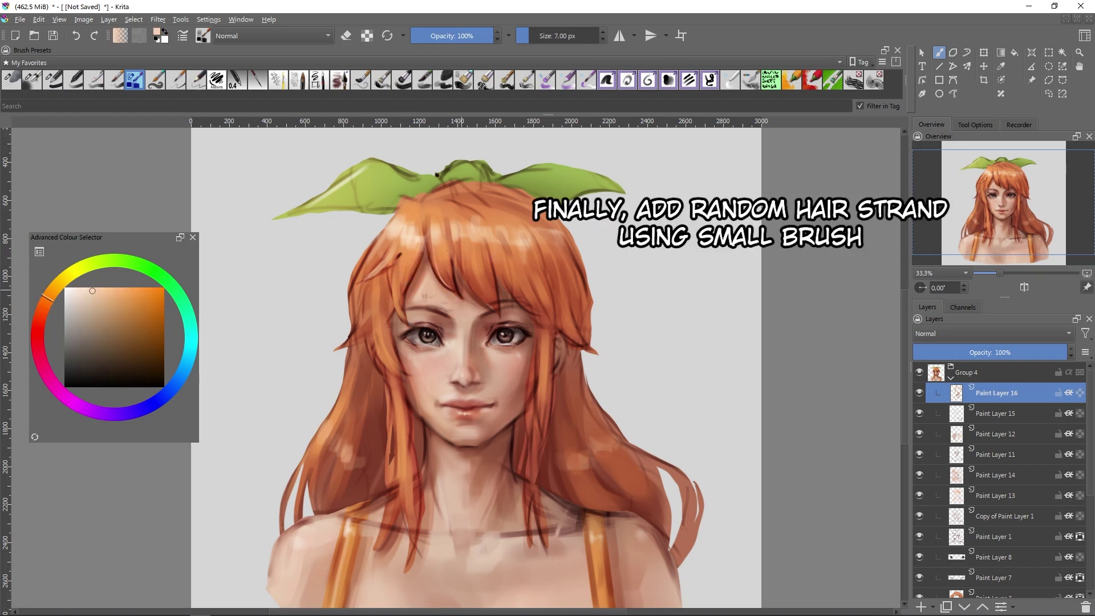
left_click(444, 256, "ctrl")
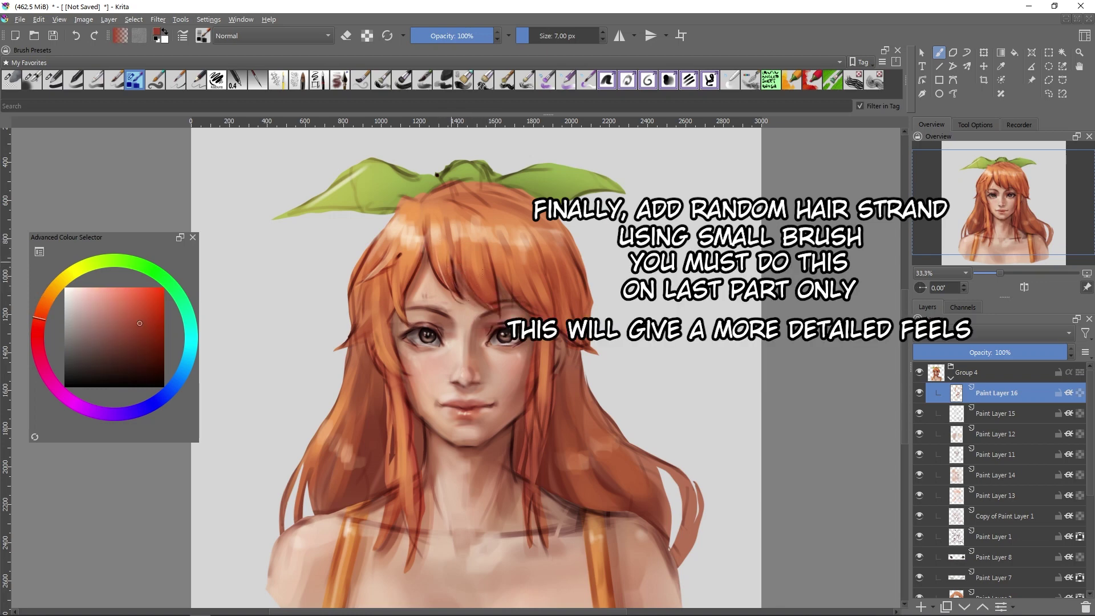
left_click(456, 282, "ctrl")
left_click(474, 259, "ctrl")
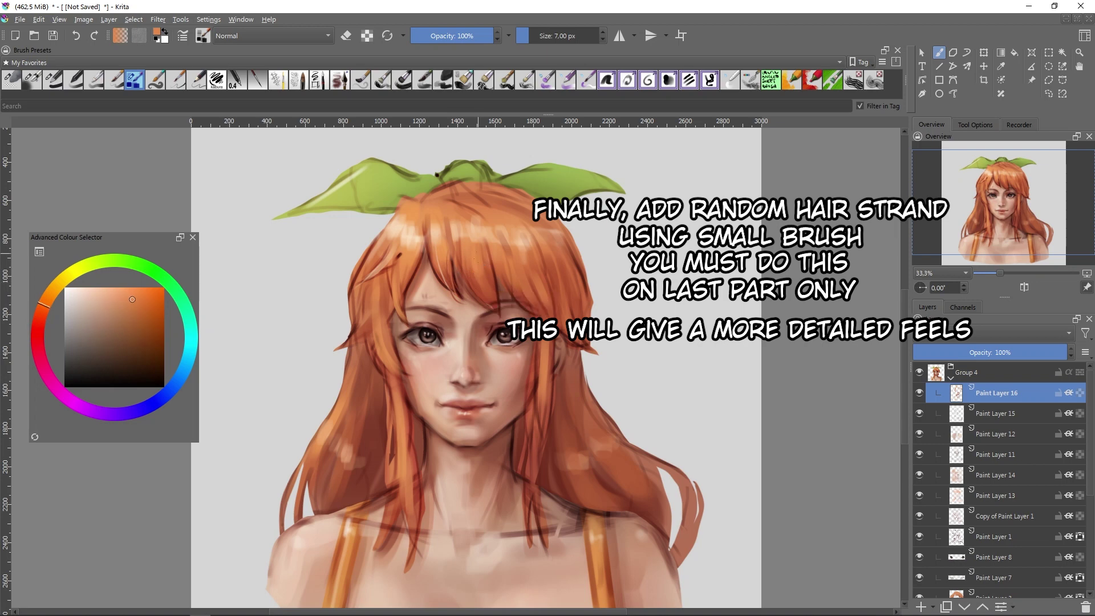
left_click(529, 309, "ctrl")
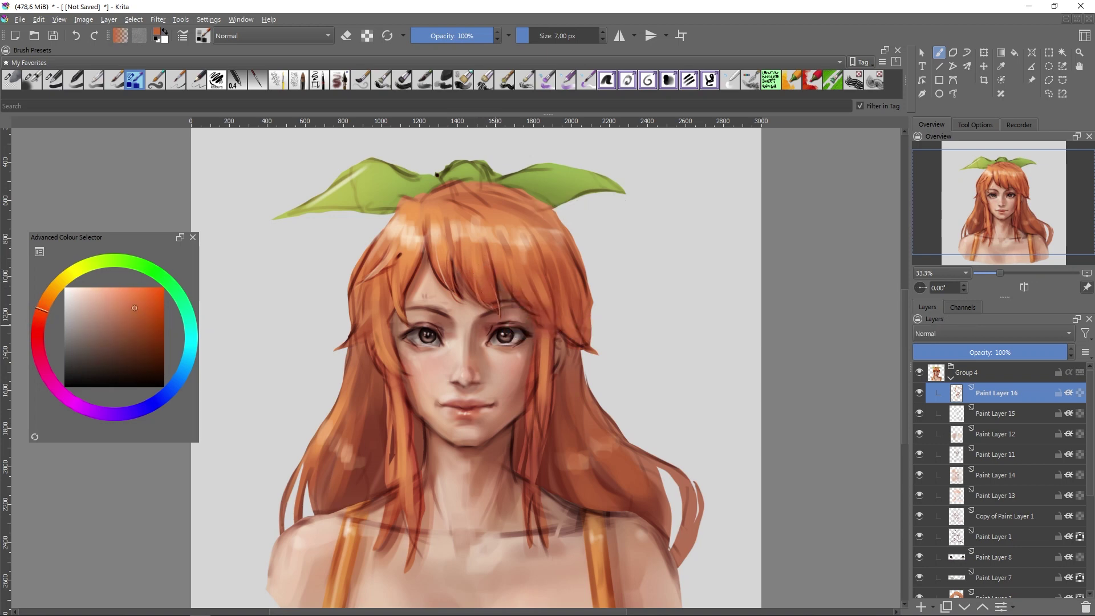
left_click(520, 302, "ctrl")
left_click(436, 272, "ctrl")
left_click(527, 309, "ctrl")
left_click(422, 273, "ctrl")
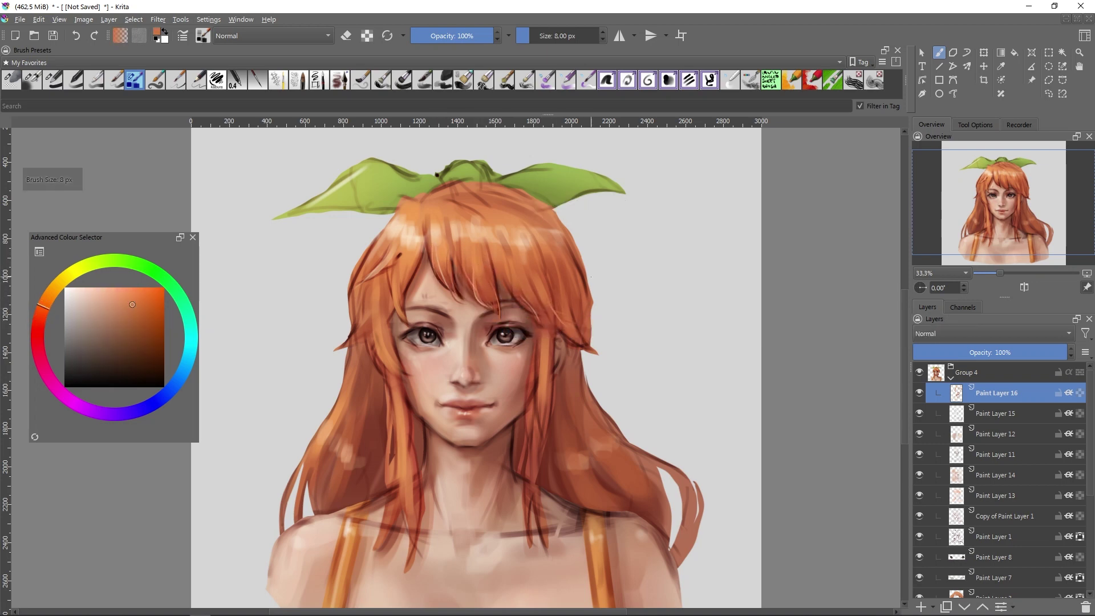
- Add slightly broader red-orange strands across the hair at a larger brush size
key("bracketright")
left_click(353, 263, "ctrl")
left_click(469, 276, "ctrl")
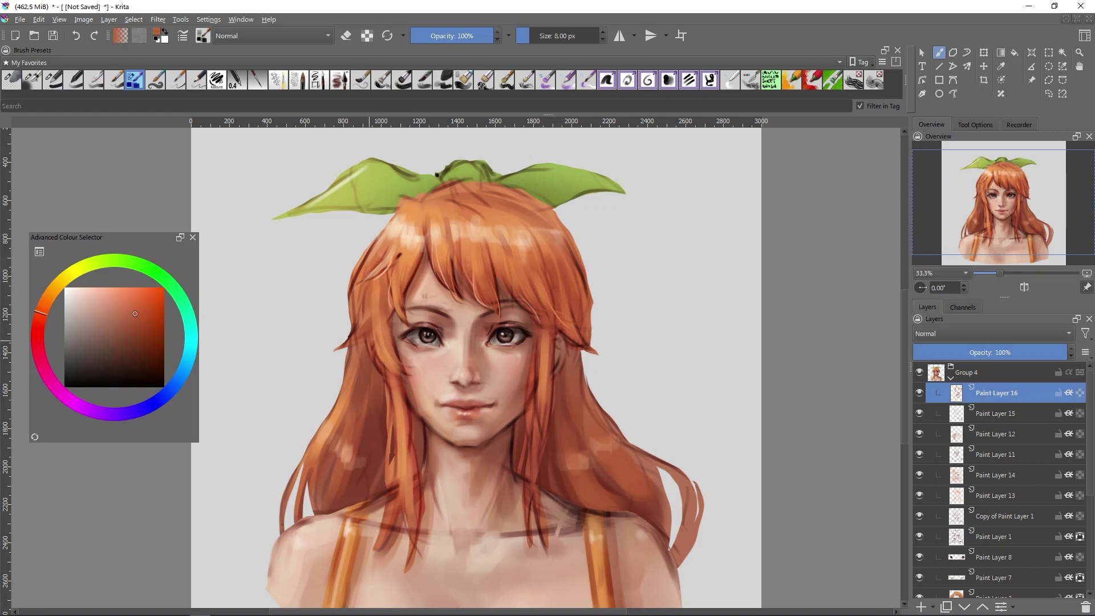
key("minus")
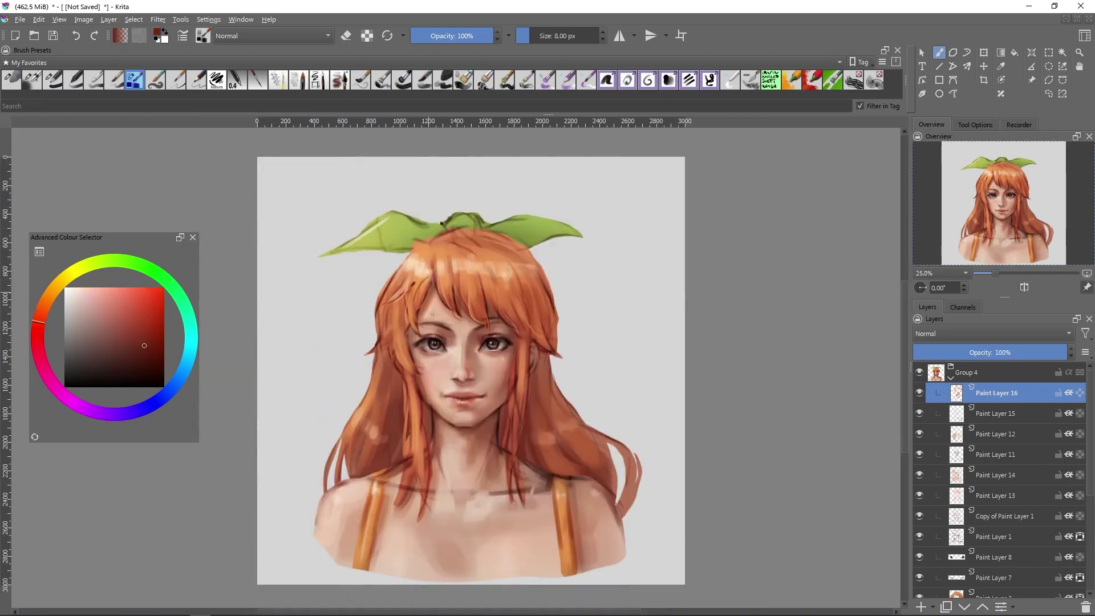
key("bracketright")
key("bracketright")
key("bracketright")
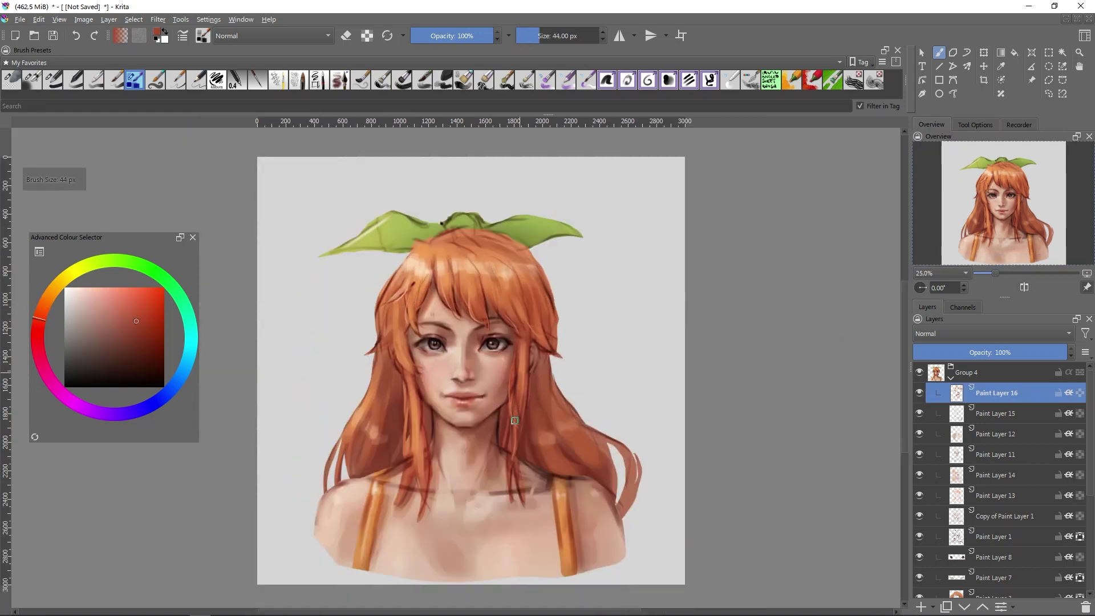
left_click(515, 412, "ctrl")
- Add finer lighter-orange strands, ending with a soft pale blue as colour
key("bracketleft")
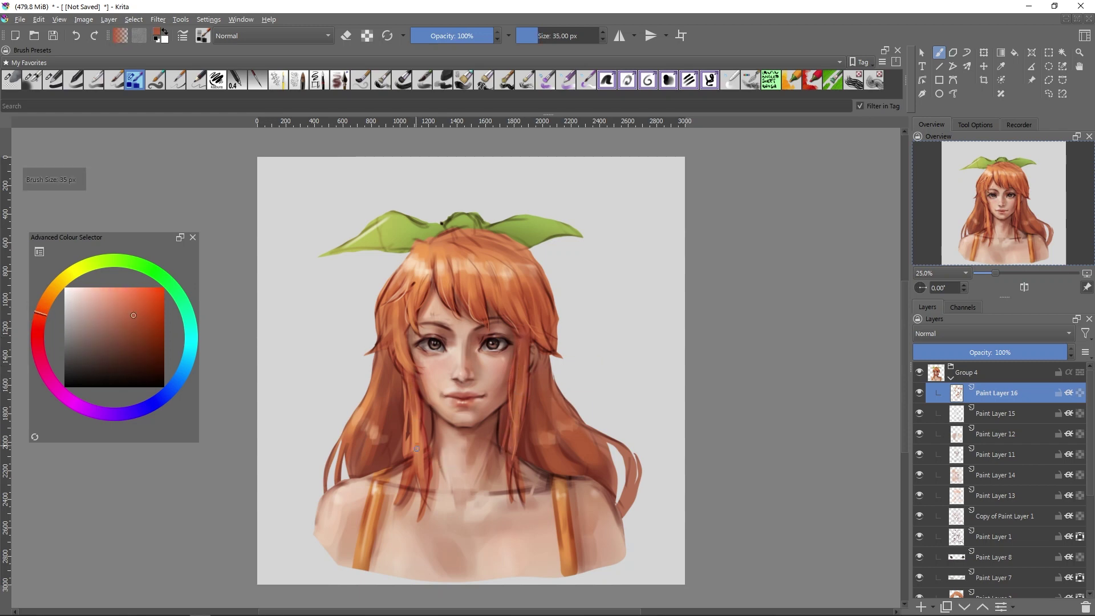
left_click(408, 472, "ctrl")
key("bracketleft")
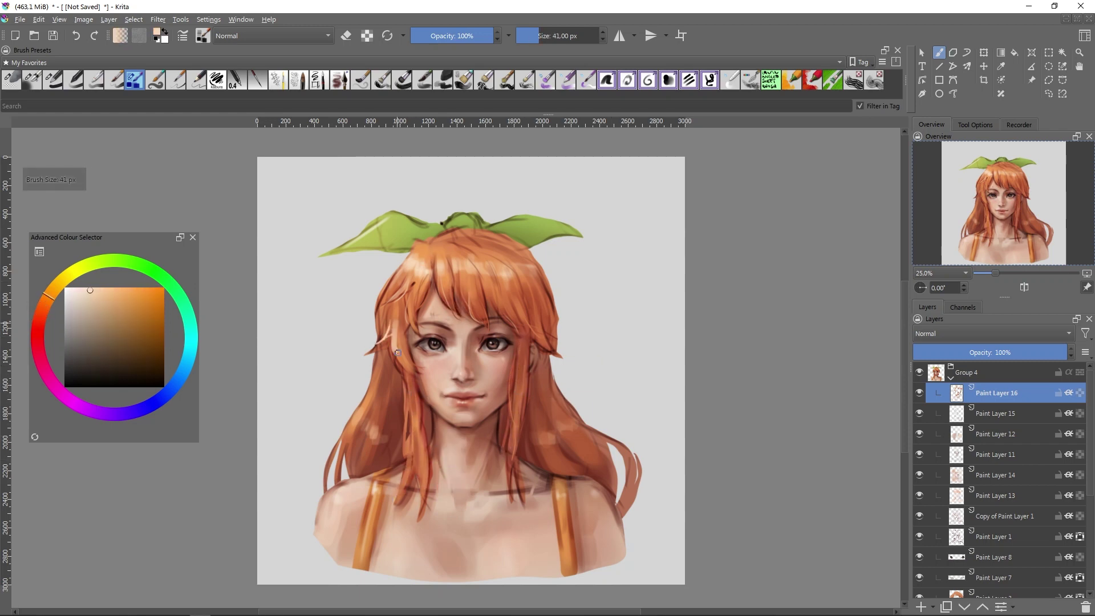
left_click(528, 324, "ctrl")
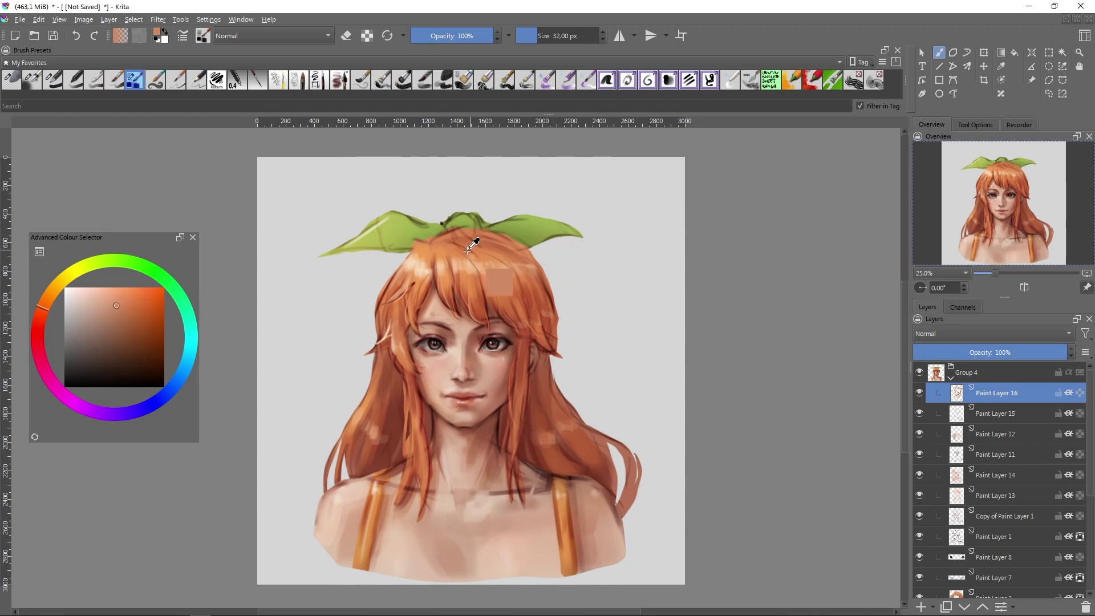
left_click(176, 378)
- Brush soft pale and greyer blue over the top of the hair with a large brush
key("bracketright")
key("bracketright")
key("bracketright")
key("bracketleft")
key("bracketleft")
left_click_drag(469, 242, 499, 240)
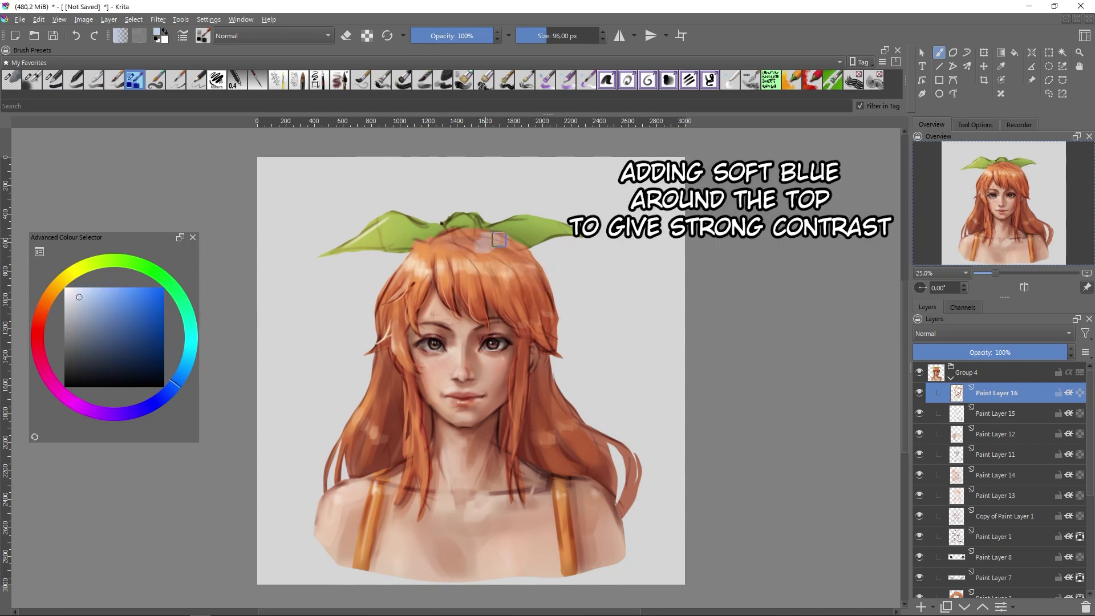
left_click(496, 238, "ctrl")
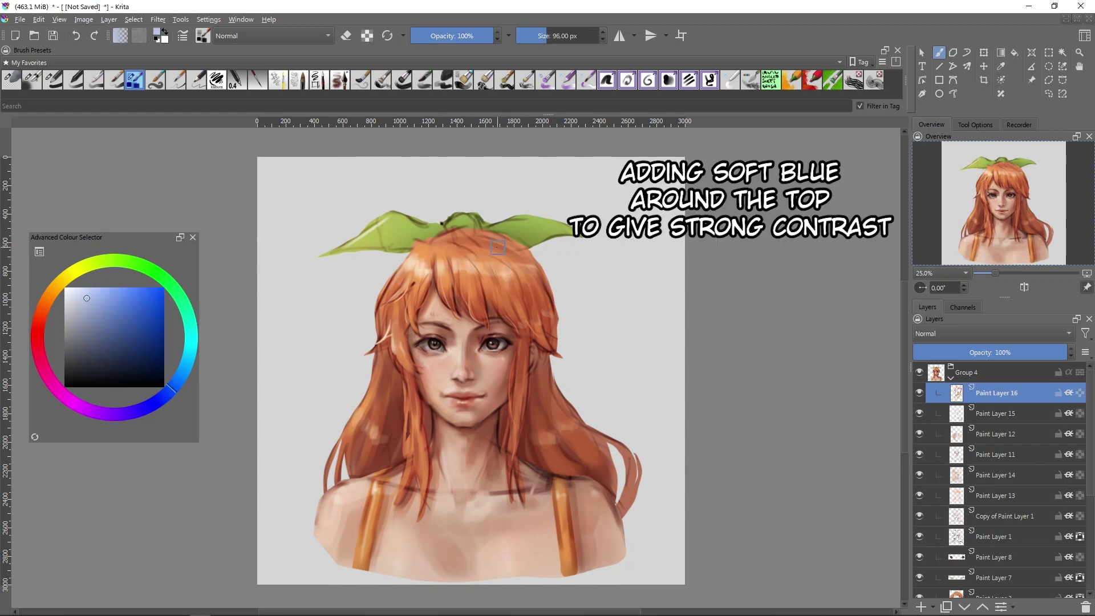
key("bracketleft")
key("bracketleft")
left_click(540, 299, "ctrl")
key("bracketleft")
key("bracketleft")
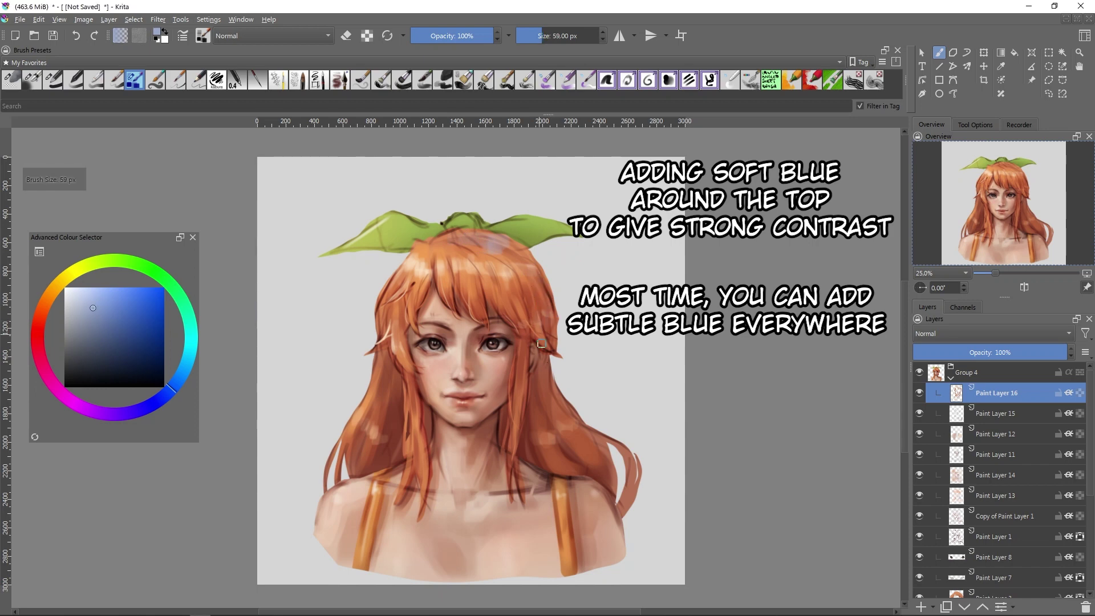
- Blend sampled orange and dark red-brown back into the blue-tinted hair top
left_click(543, 286, "ctrl")
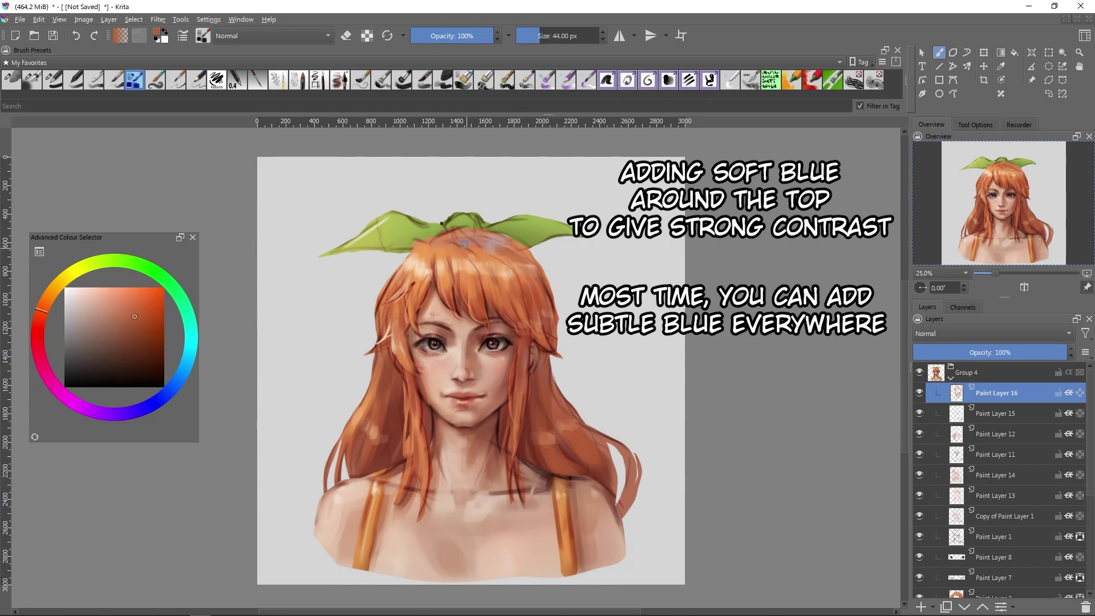
left_click(476, 249, "ctrl")
left_click(539, 273, "ctrl")
key("bracketleft")
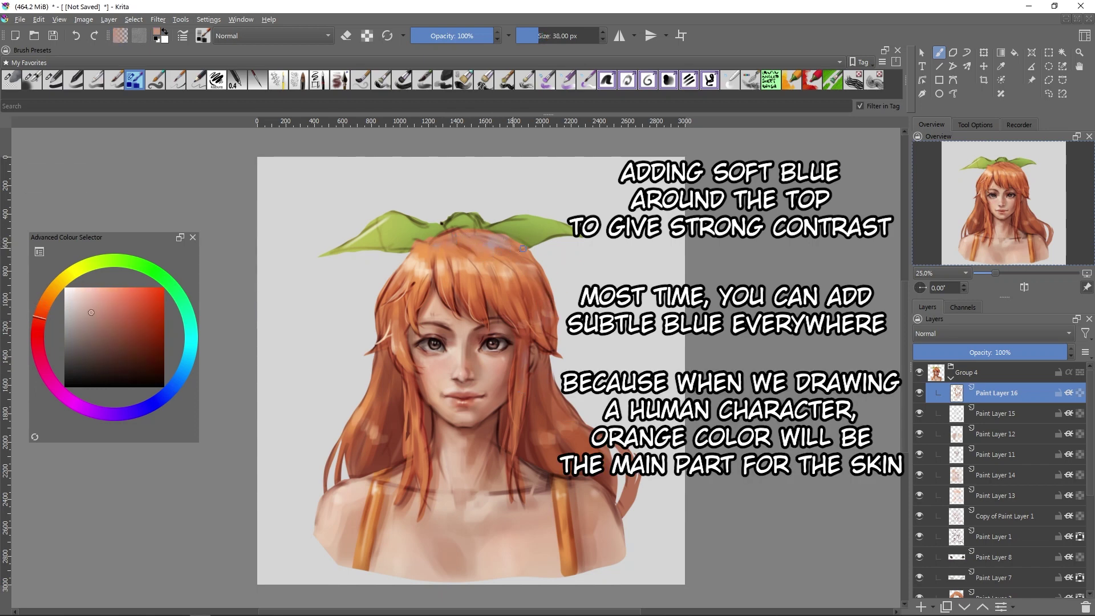
key("minus")
key("plus")
key("bracketright")
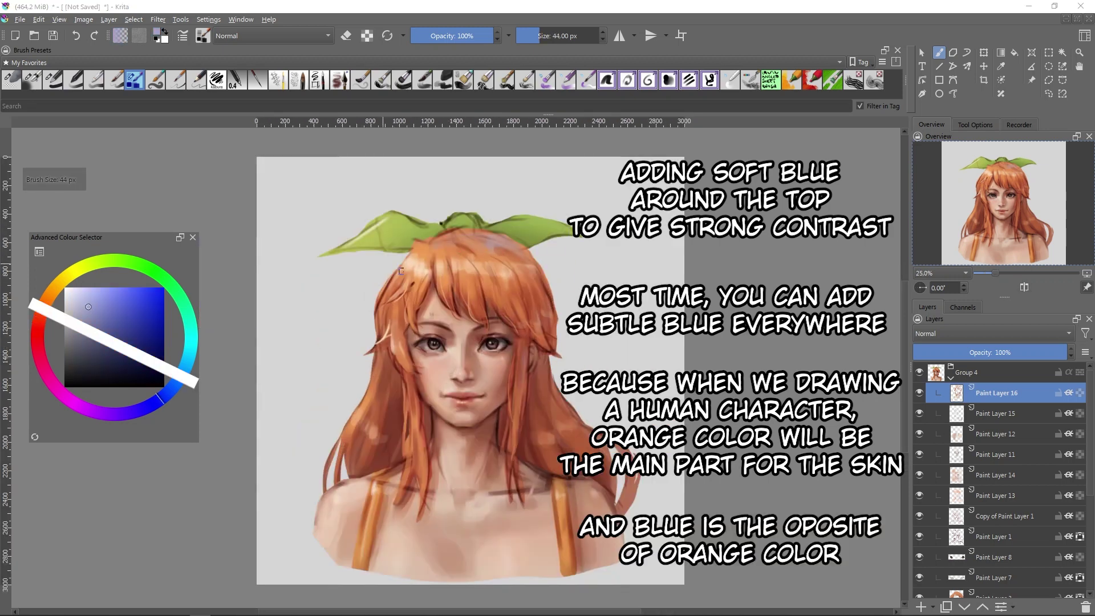
key("bracketright")
key("bracketright")
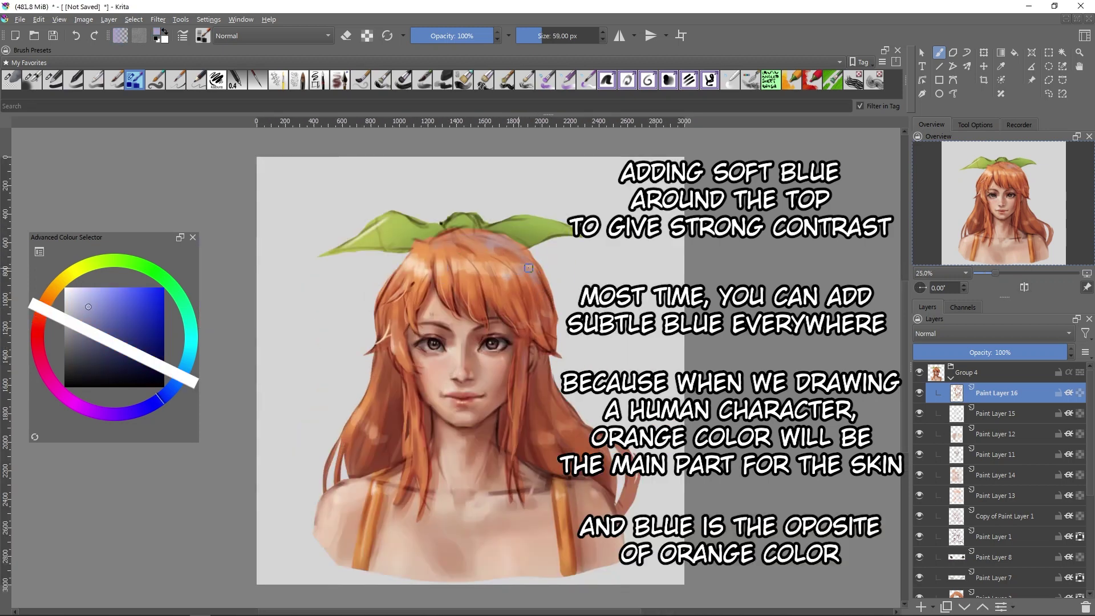
left_click(510, 251, "ctrl")
key("bracketleft")
key("bracketleft")
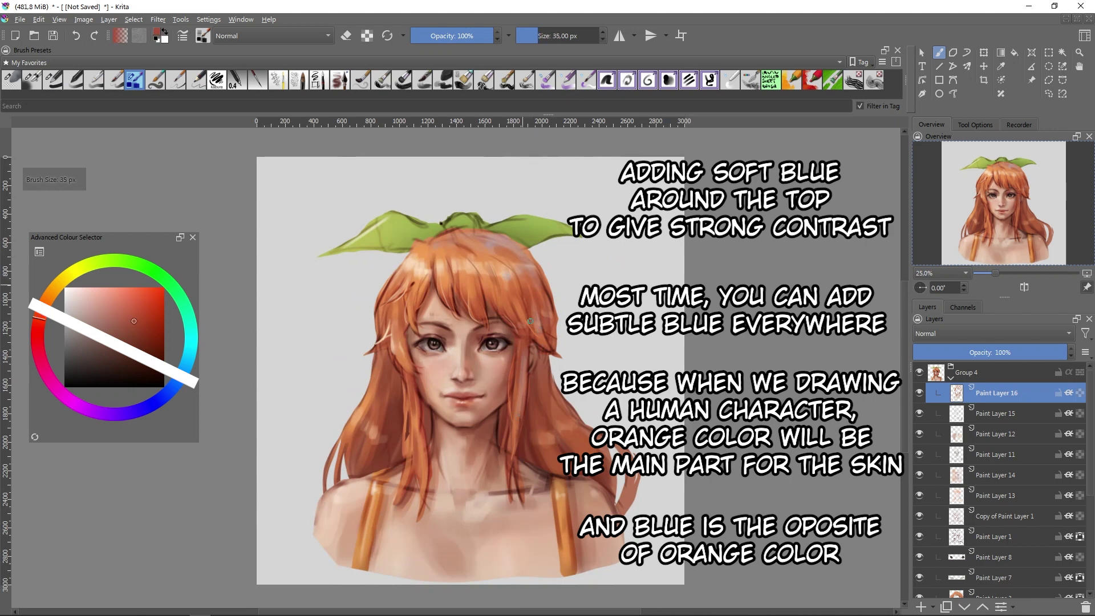
- Try a pale pink stroke between the eyes, undo it, and view the whole canvas
left_click(69, 315)
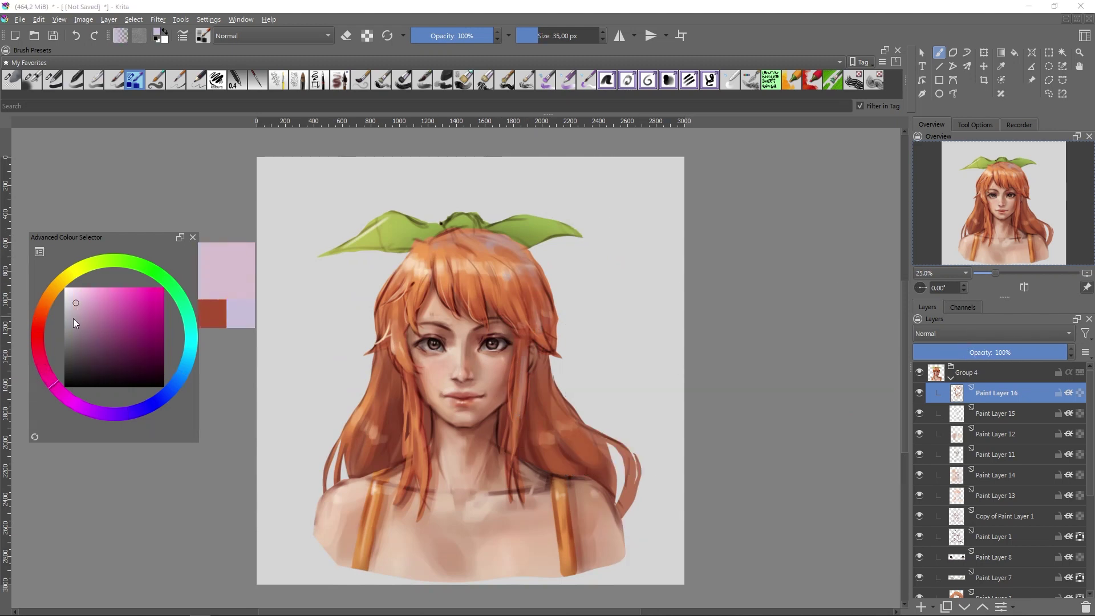
key("plus")
key("bracketright")
key("bracketright")
key("bracketright")
left_click_drag(487, 315, 477, 341)
key("ctrl+z")
key("bracketleft")
key("bracketleft")
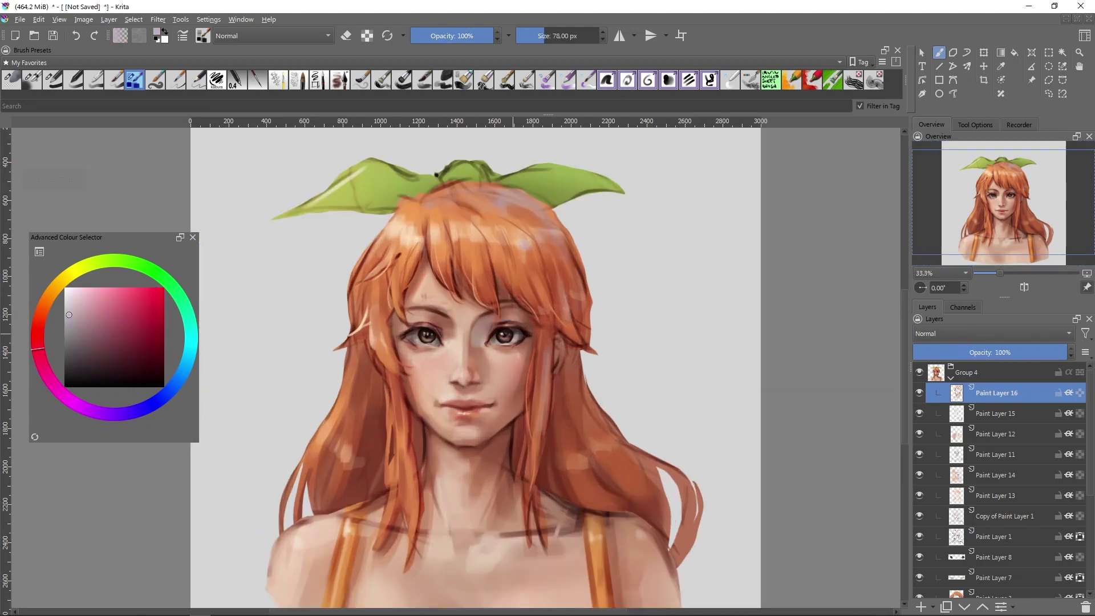
key("bracketleft")
key("bracketleft")
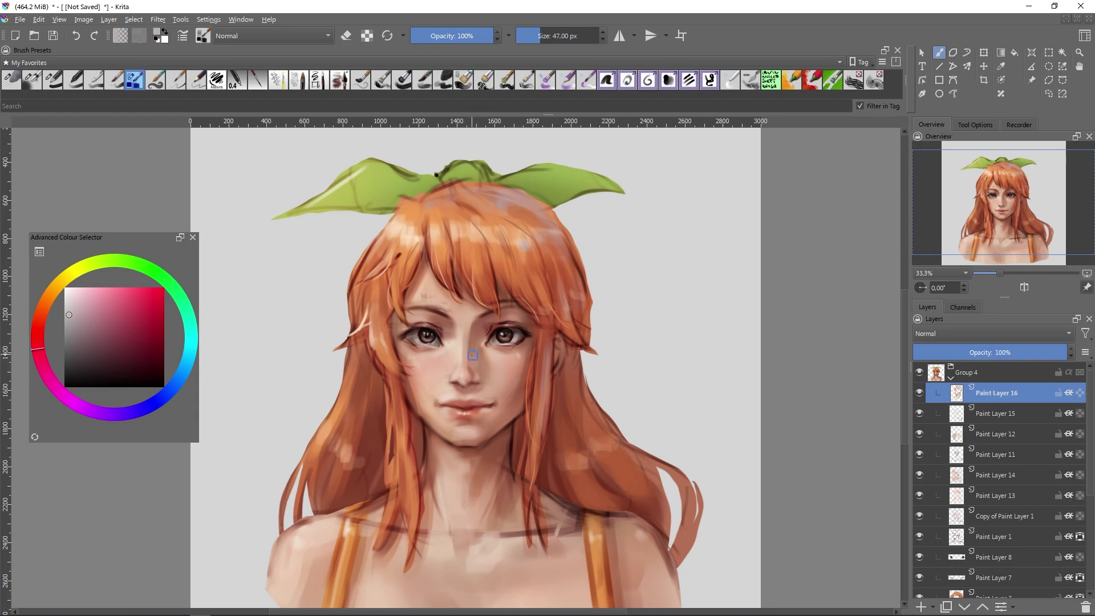
key("bracketright")
key("bracketright")
key("bracketright")
key("minus")
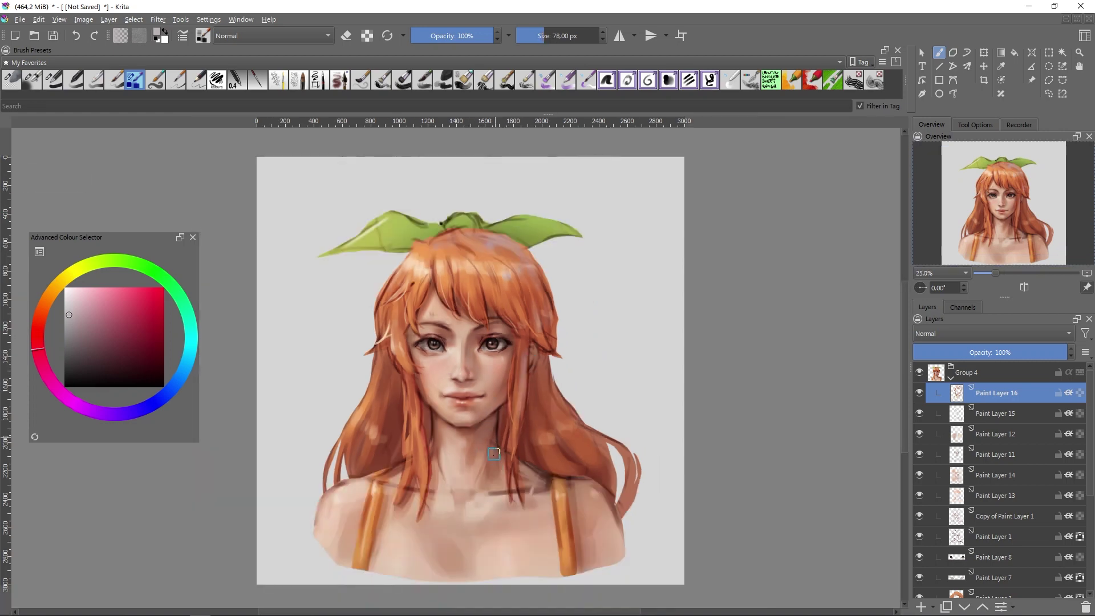
key("bracketright")
key("minus")
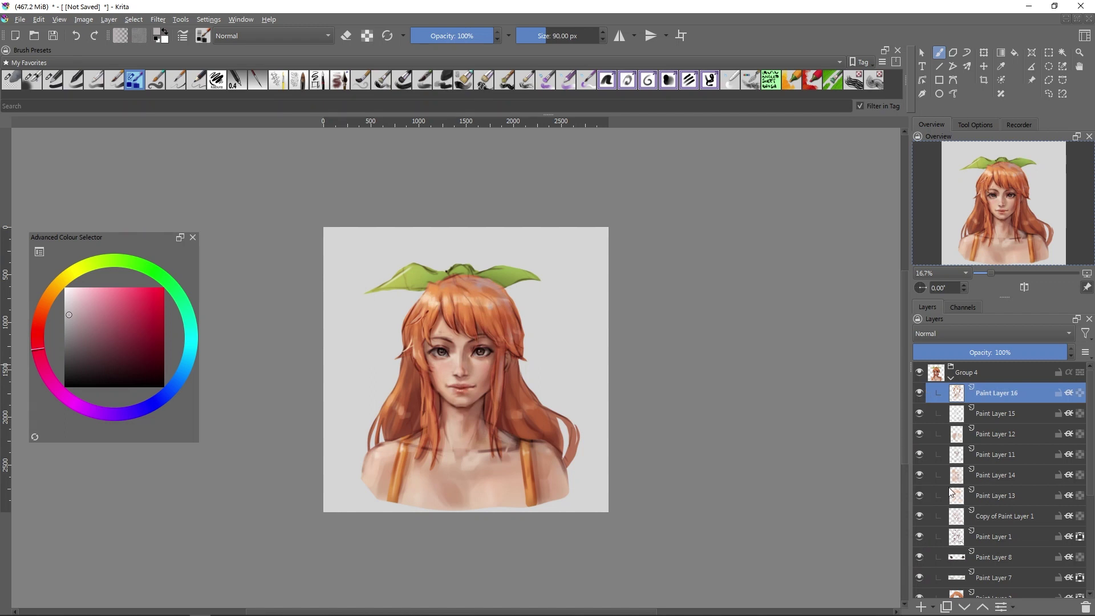
- Add a new paint layer in Group 4 with Colour Dodge blending mode
left_click(922, 605)
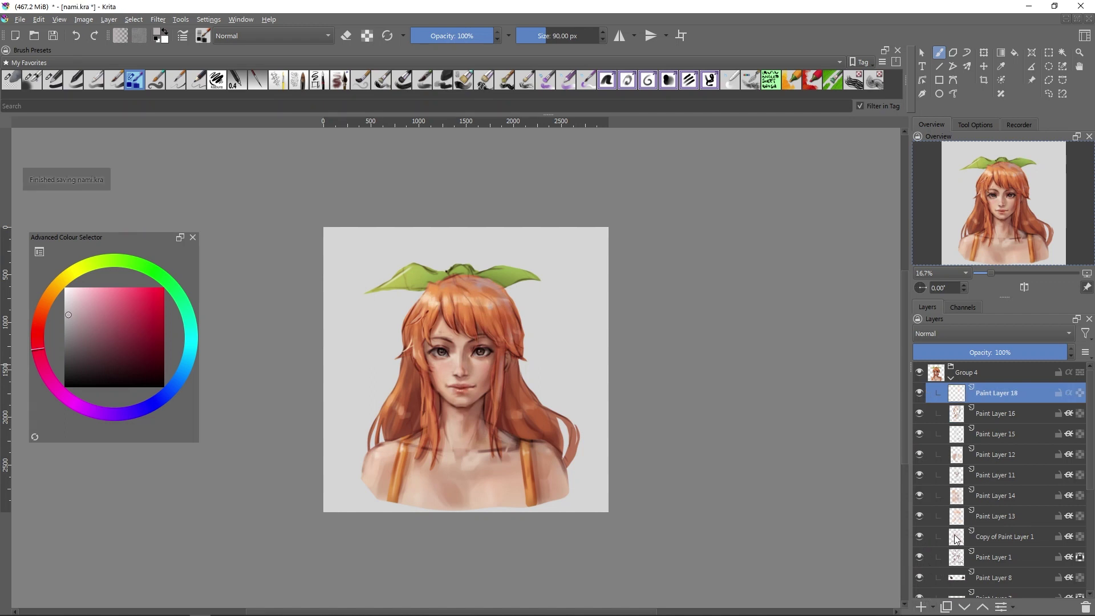
left_click(995, 336)
left_click(969, 318)
left_click(989, 336)
key("plus")
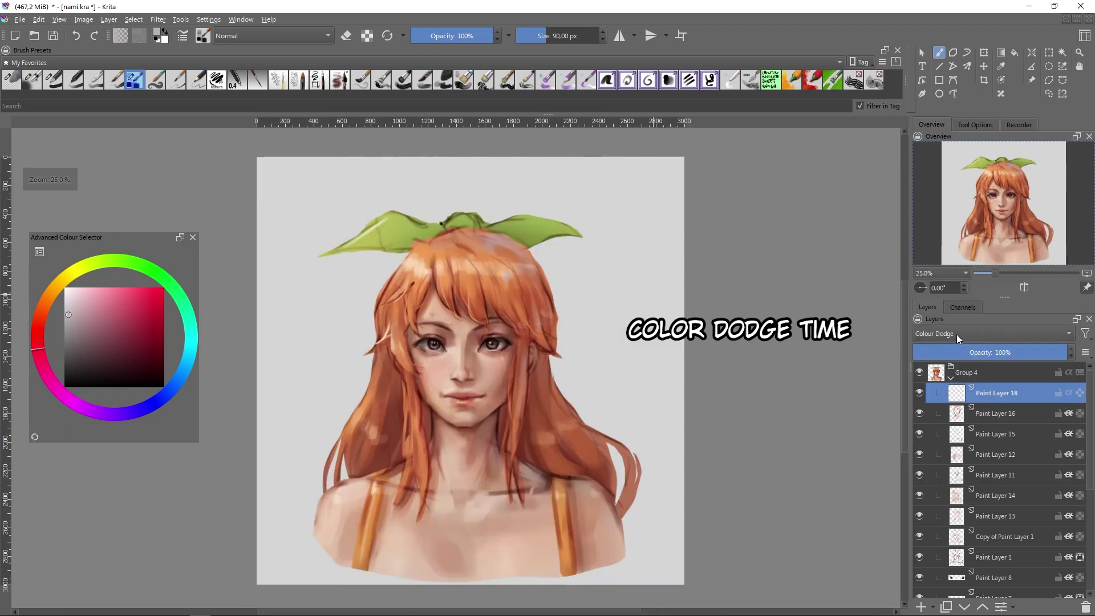
key("slash")
- Test orange and red glow strokes across the hair top, undoing both
left_click(417, 271, "ctrl")
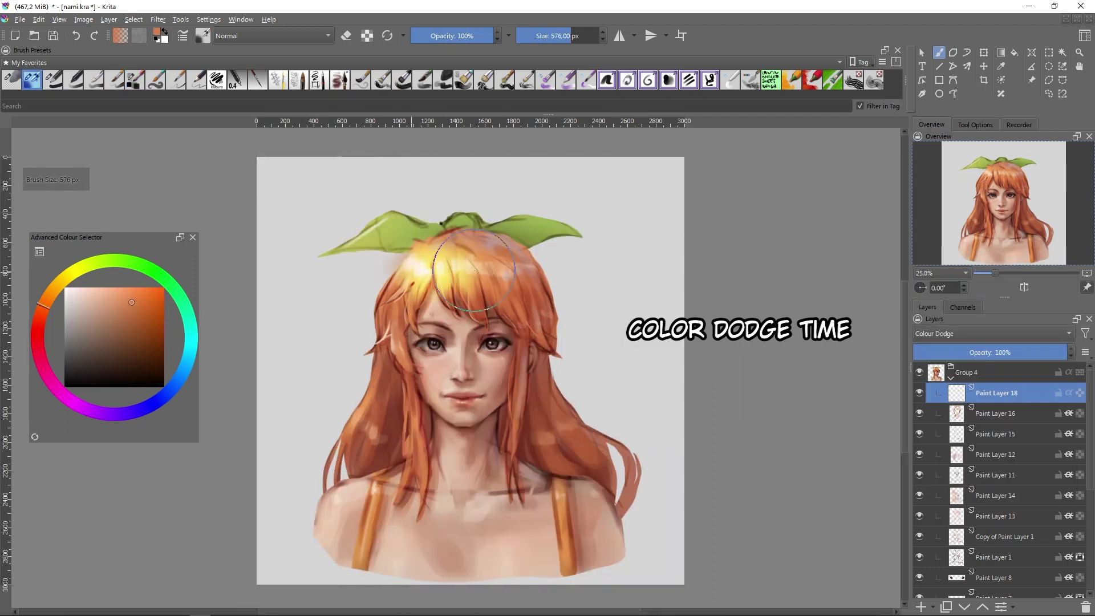
left_click_drag(416, 273, 570, 268, "shift")
key("ctrl+z")
left_click(41, 327)
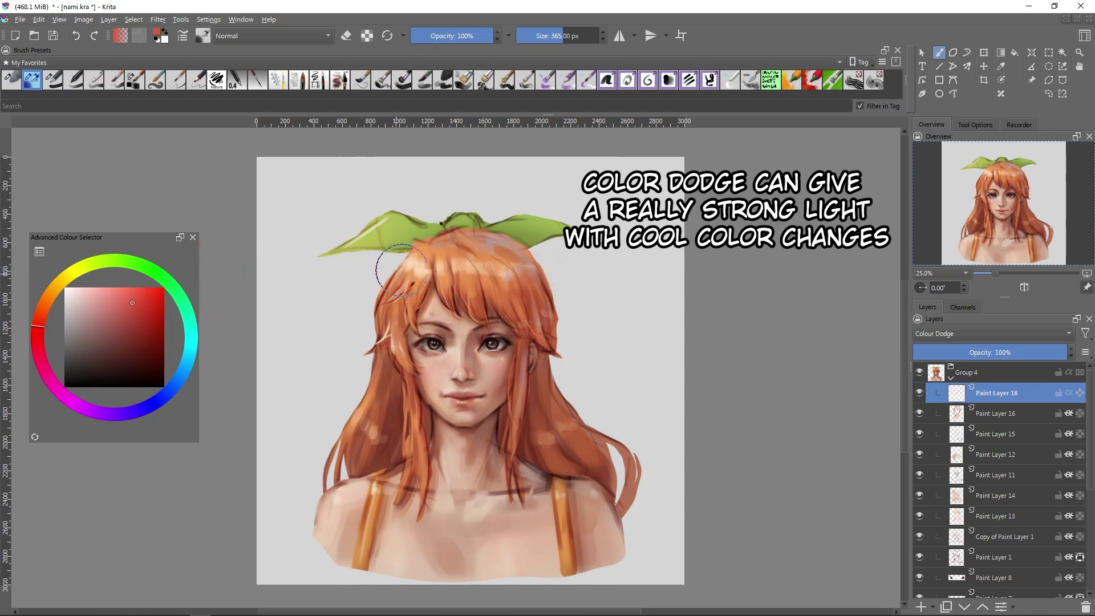
left_click_drag(399, 268, 506, 278)
key("ctrl+z")
key("bracketleft")
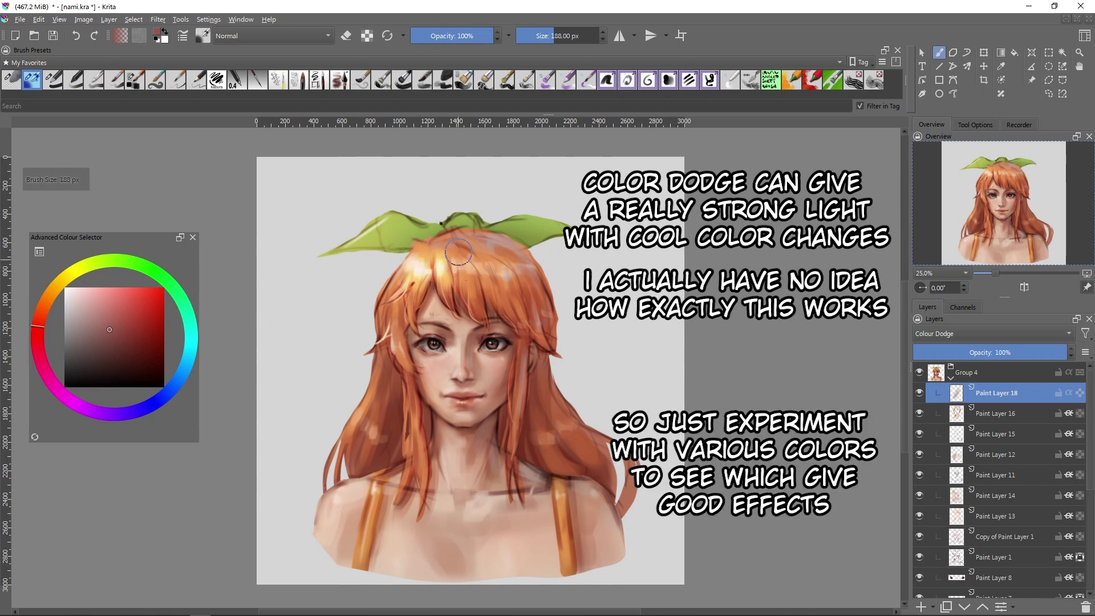
key("bracketright")
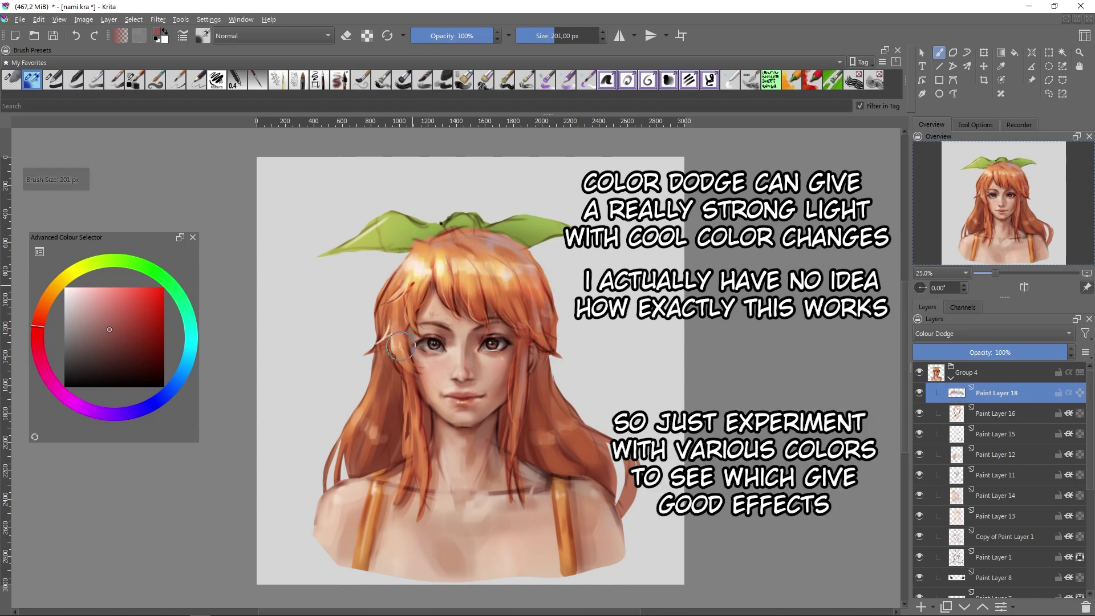
- Brush dodge glow onto the hair beside the face using orange and dark red
mouse_move(401, 346)
left_mouse_down()
mouse_move(379, 373)
mouse_move(390, 431)
left_mouse_up()
key("bracketright")
key("bracketright")
key("bracketright")
key("bracketright")
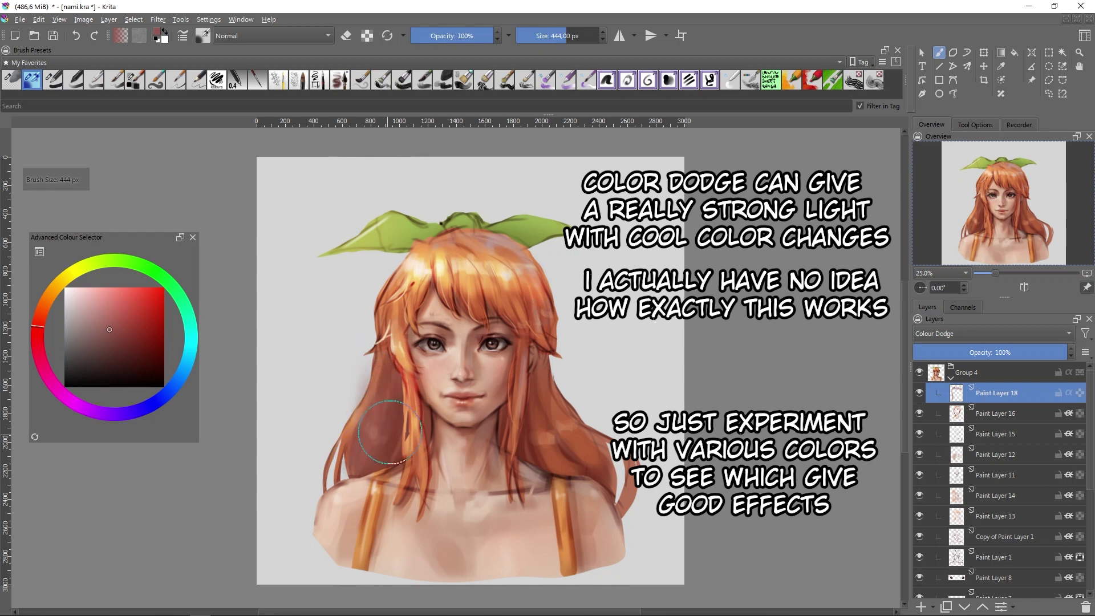
key("bracketleft")
left_click(428, 285, "ctrl")
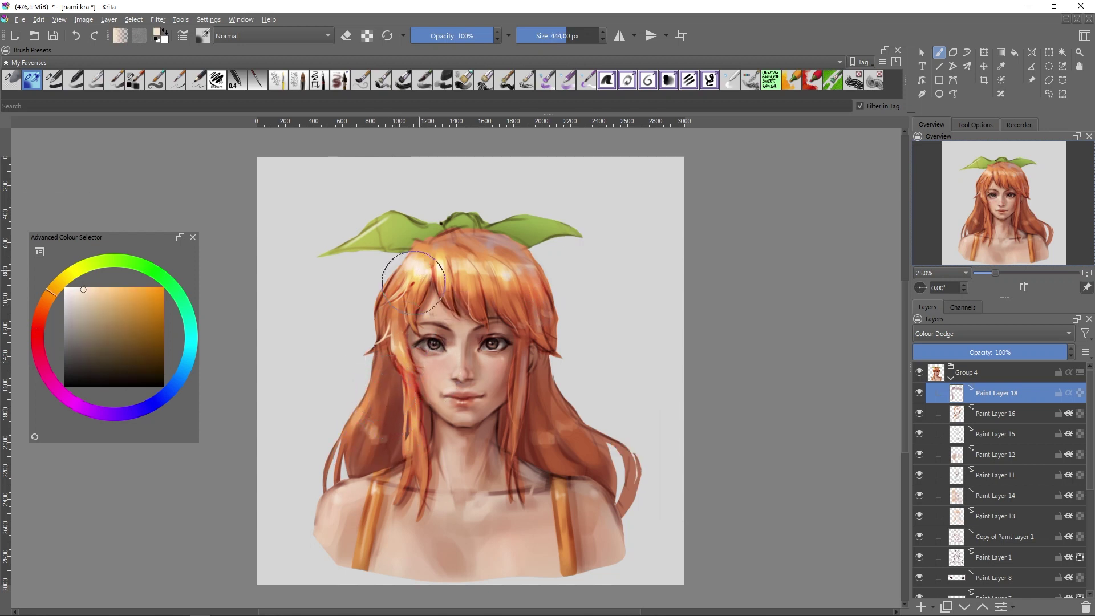
left_click(447, 382, "ctrl")
key("bracketleft")
key("bracketleft")
key("bracketleft")
key("bracketleft")
key("bracketleft")
key("bracketleft")
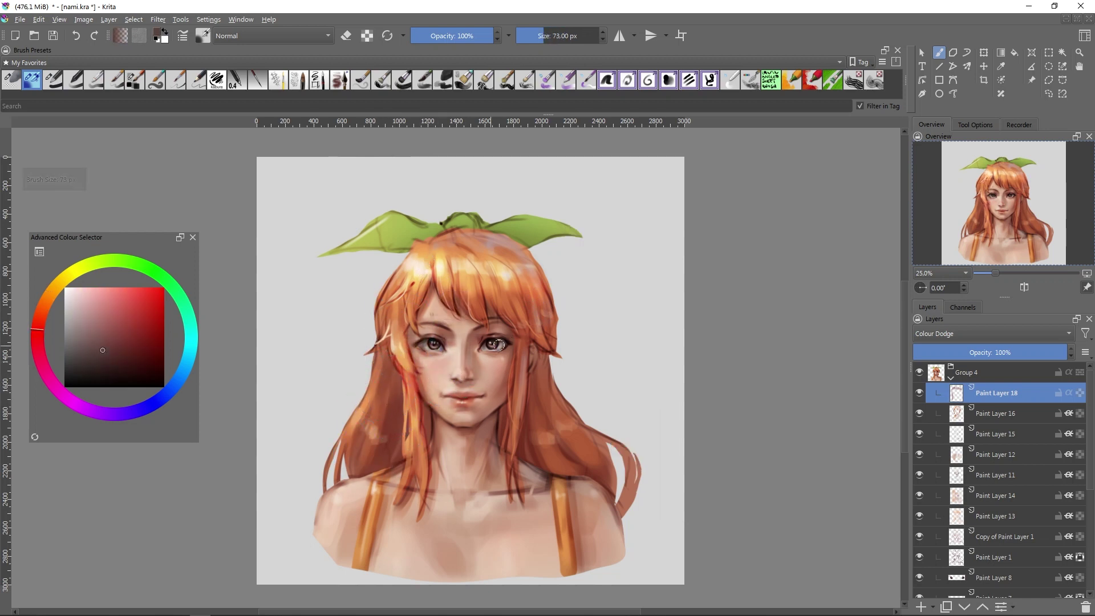
key("bracketleft")
key("bracketleft")
key("bracketleft")
key("minus")
- Move Paint Layer 18 above Group 4, lighten the left background, and set opacity 60%
key("ctrl+Page_Up")
left_click(514, 410, "ctrl")
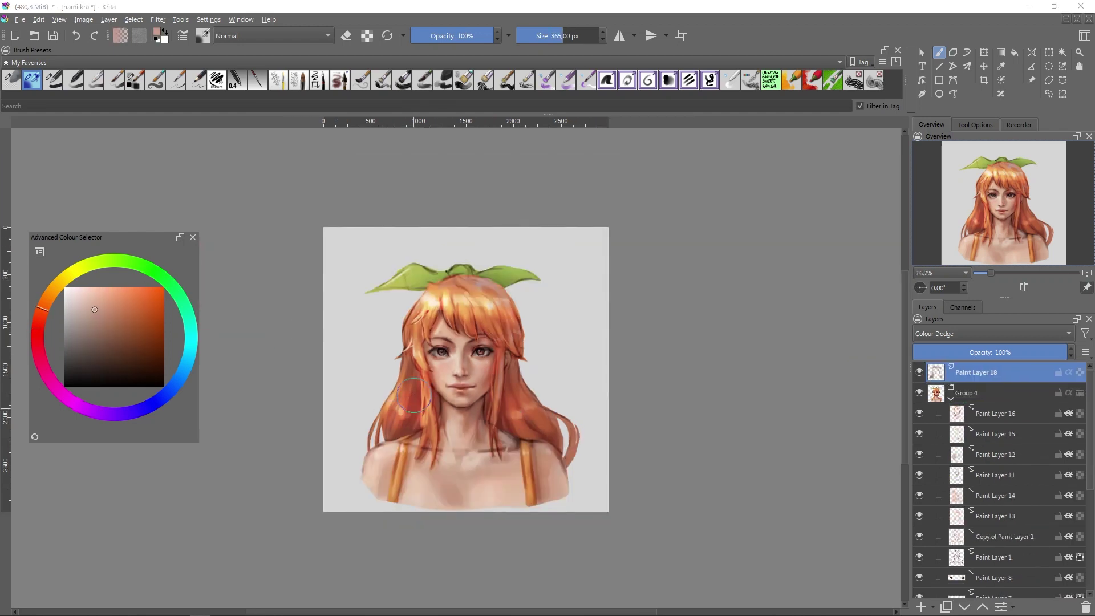
left_click(434, 479, "ctrl")
key("bracketright")
key("bracketright")
key("bracketright")
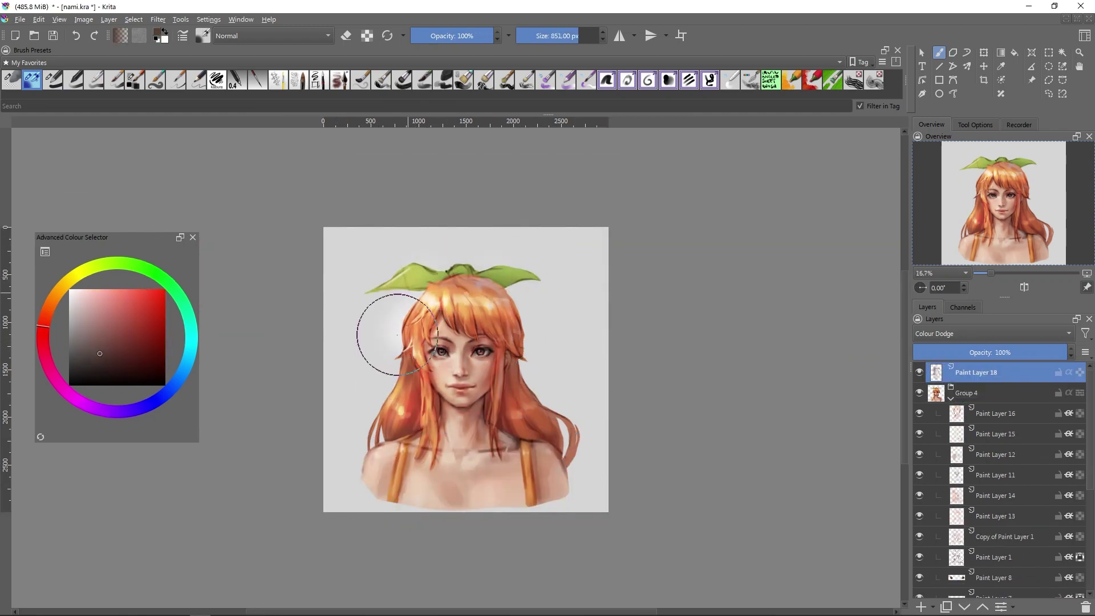
left_click_drag(353, 331, 365, 490)
left_click_drag(958, 353, 1029, 351)
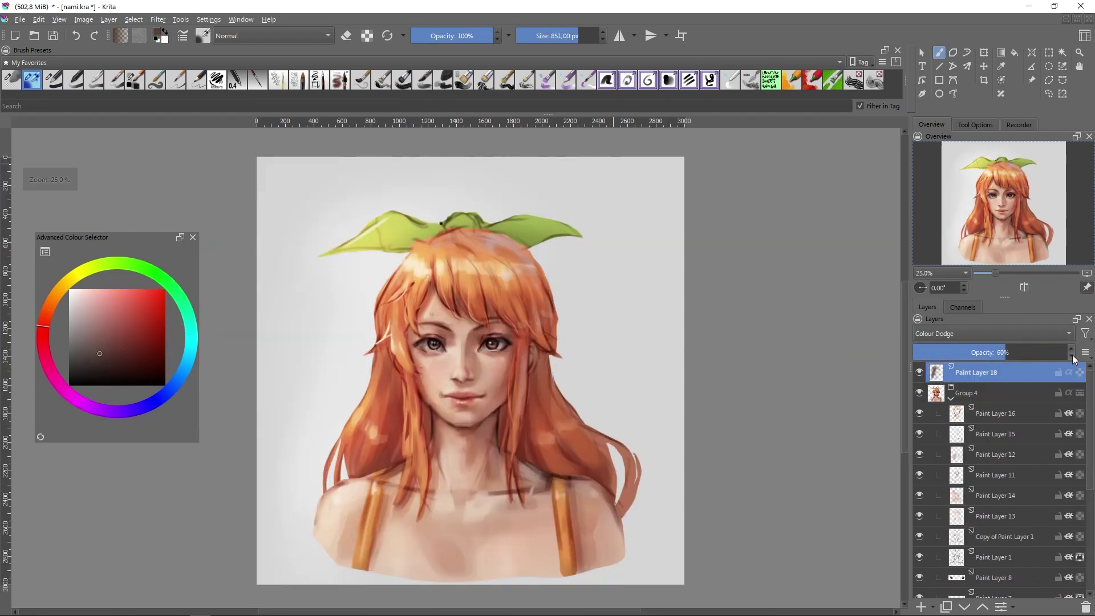
key("plus")
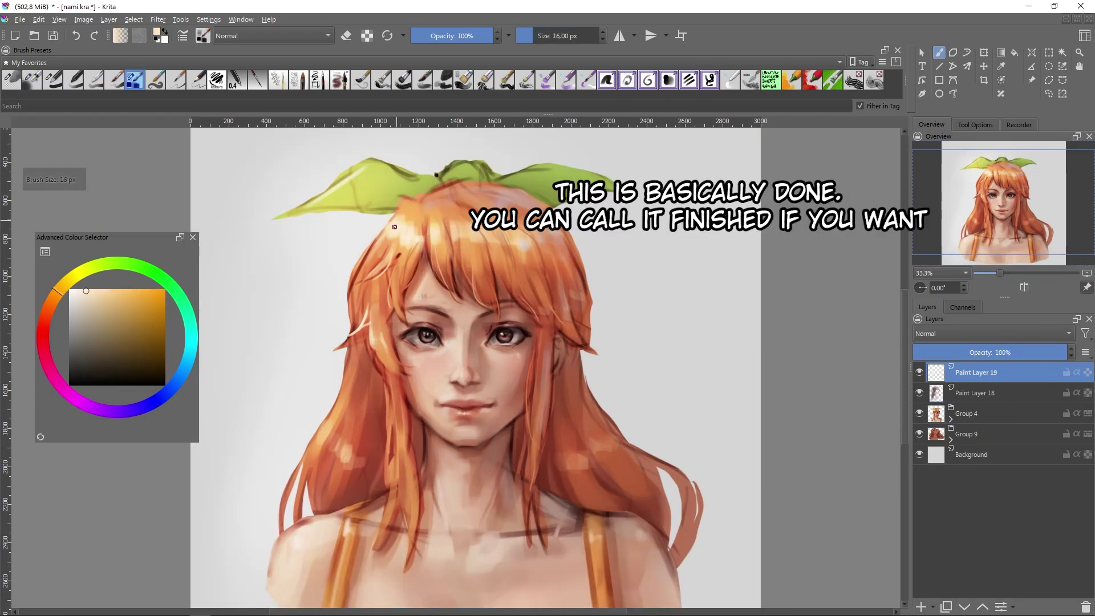
- Sample red, pale and saturated orange hair tones, then a muted red with another brush preset
left_click(385, 225, "ctrl")
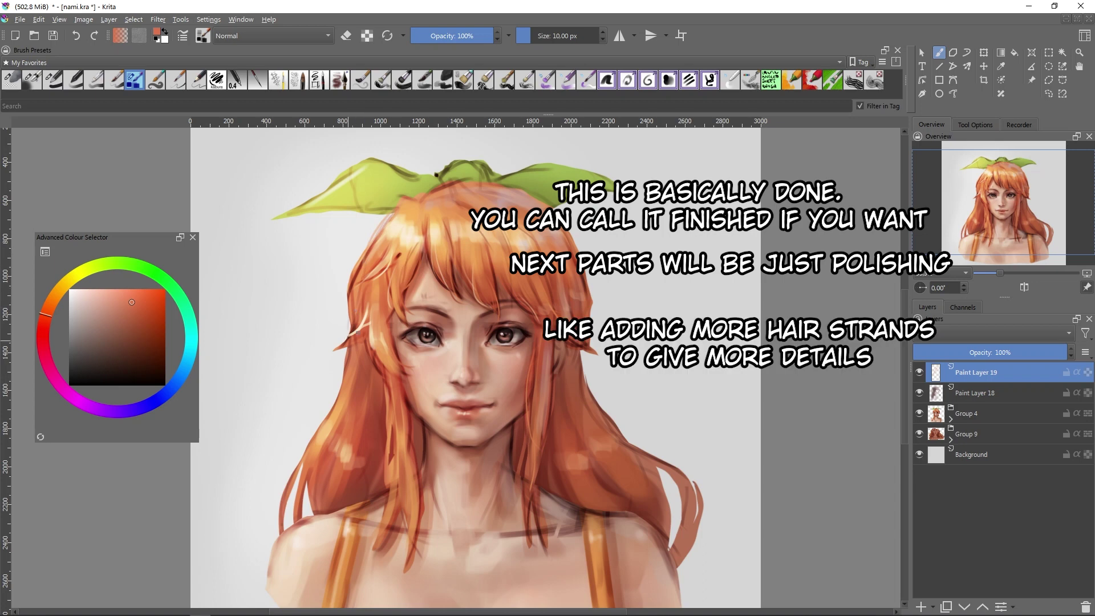
left_click(402, 308, "ctrl")
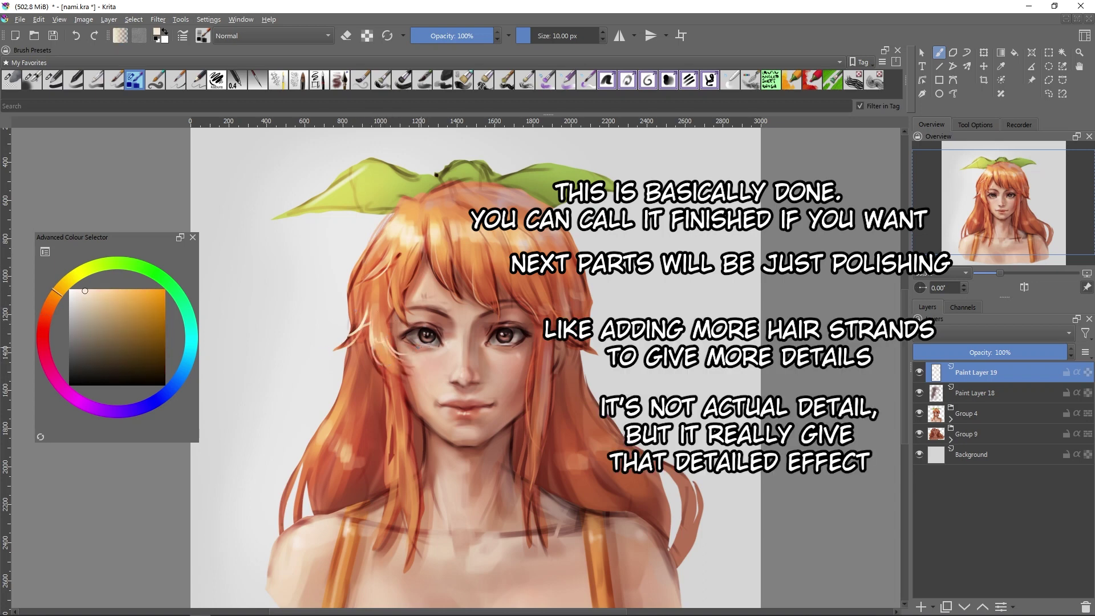
left_click(381, 483, "ctrl")
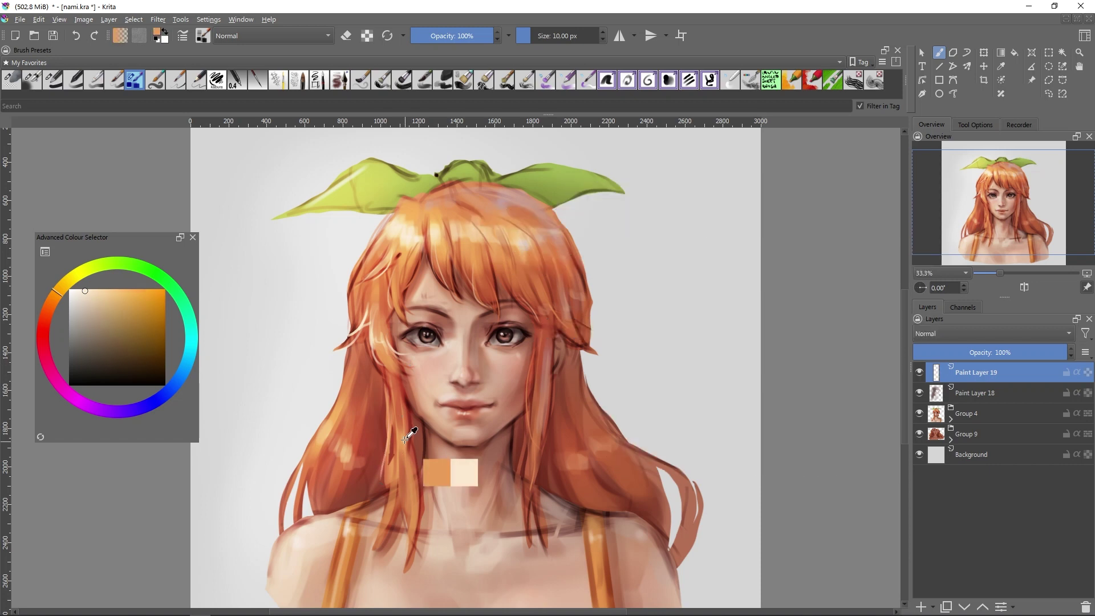
key("bracketright")
key("minus")
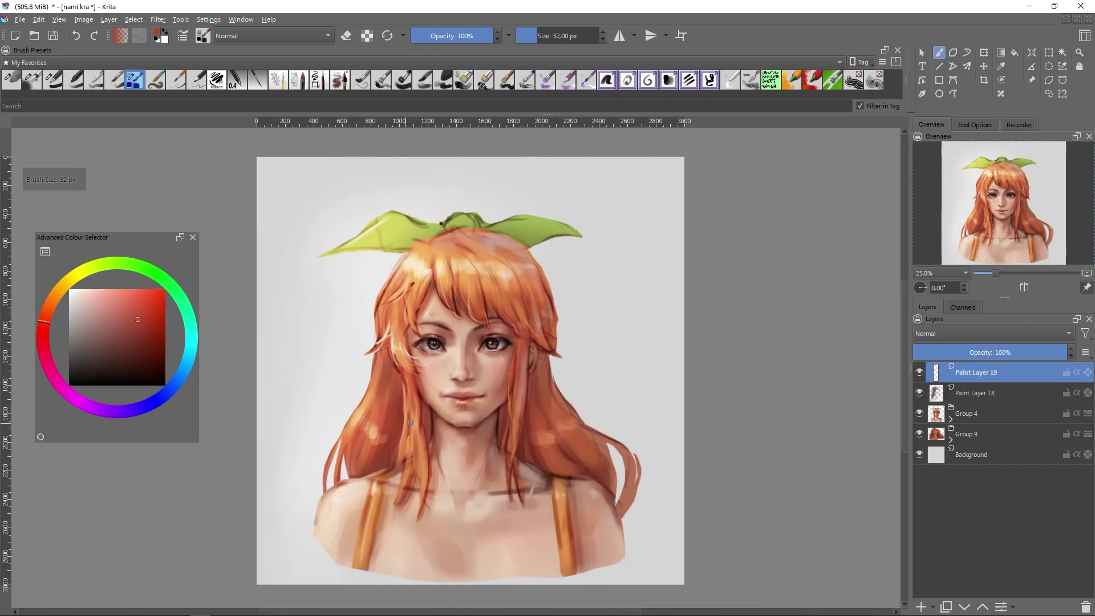
key("bracketleft")
key("bracketleft")
key("bracketleft")
left_click(376, 393, "ctrl")
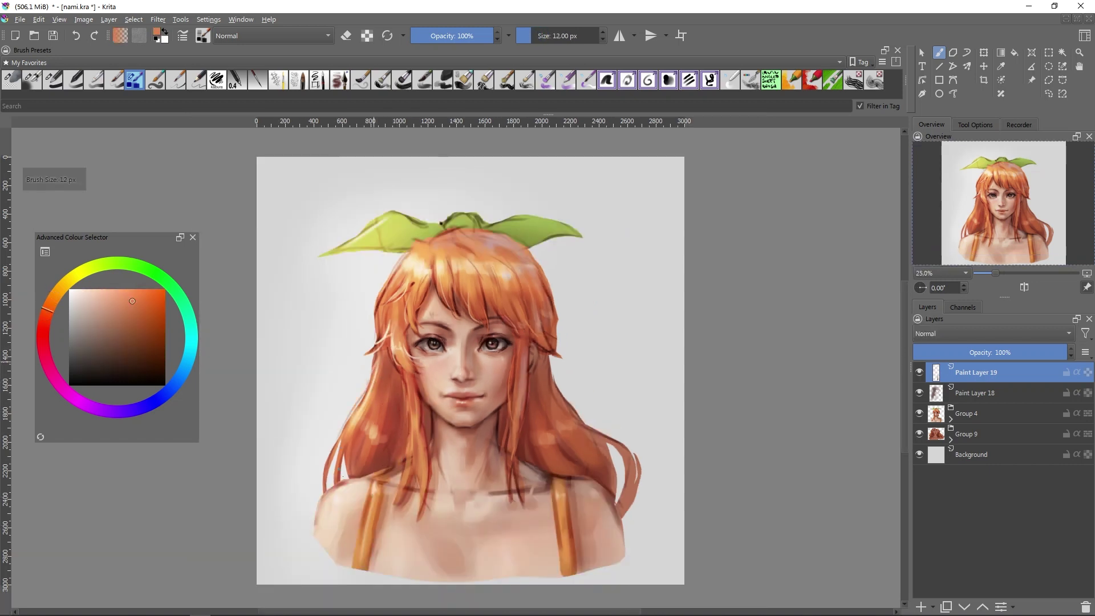
key("bracketleft")
key("bracketleft")
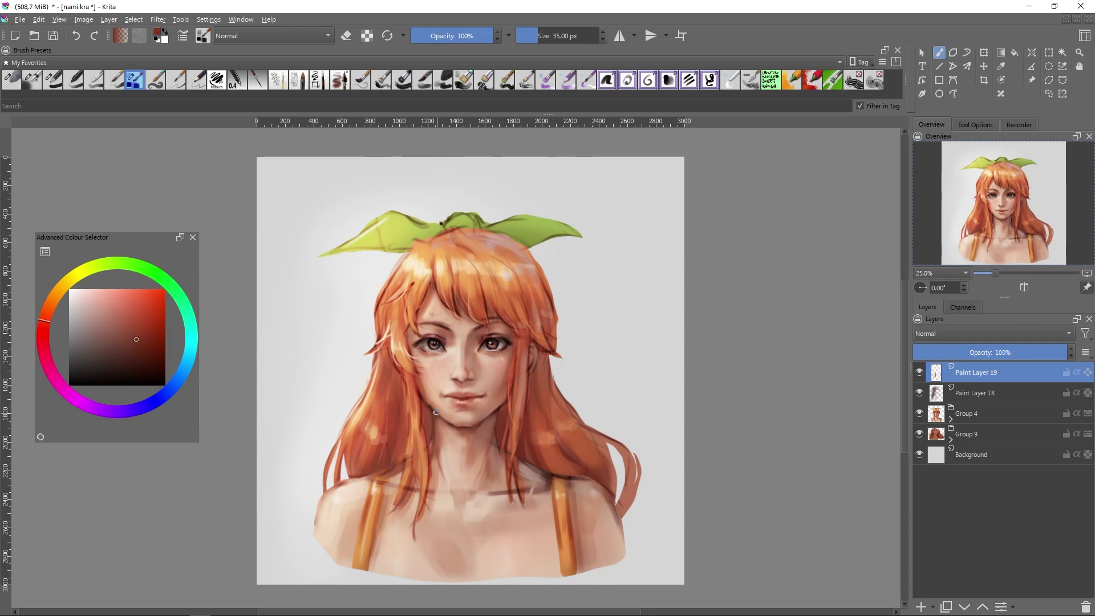
left_click(509, 399, "ctrl")
key("slash")
key("bracketleft")
- Zoom in on the eyes, sampling face reds and shrinking the brush to detail size
left_click(509, 400, "ctrl")
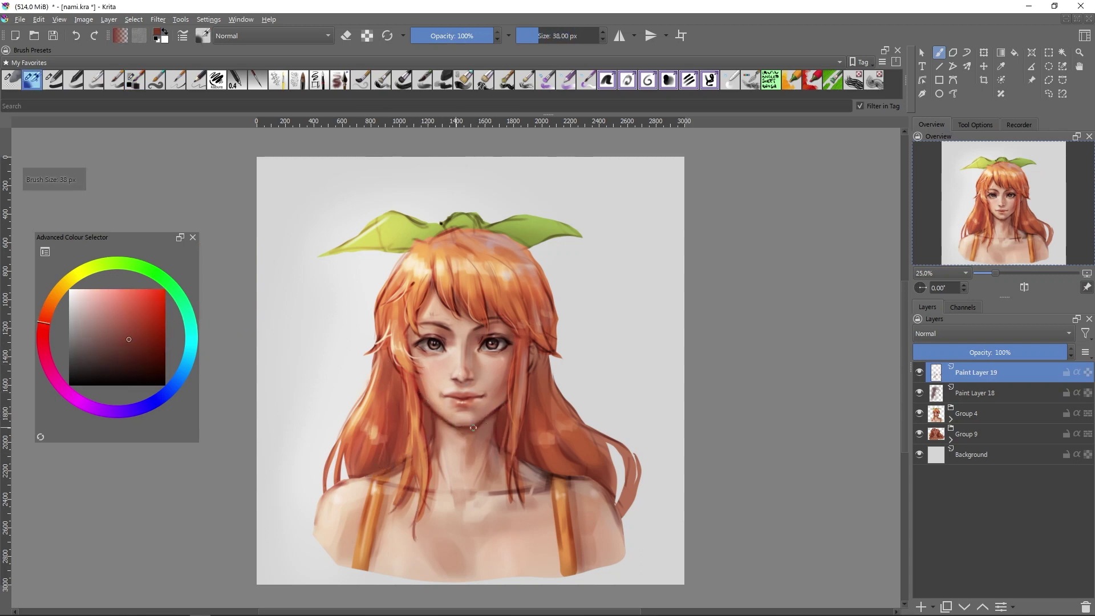
key("plus")
key("plus")
key("bracketleft")
left_click(548, 437, "ctrl")
key("bracketleft")
key("bracketleft")
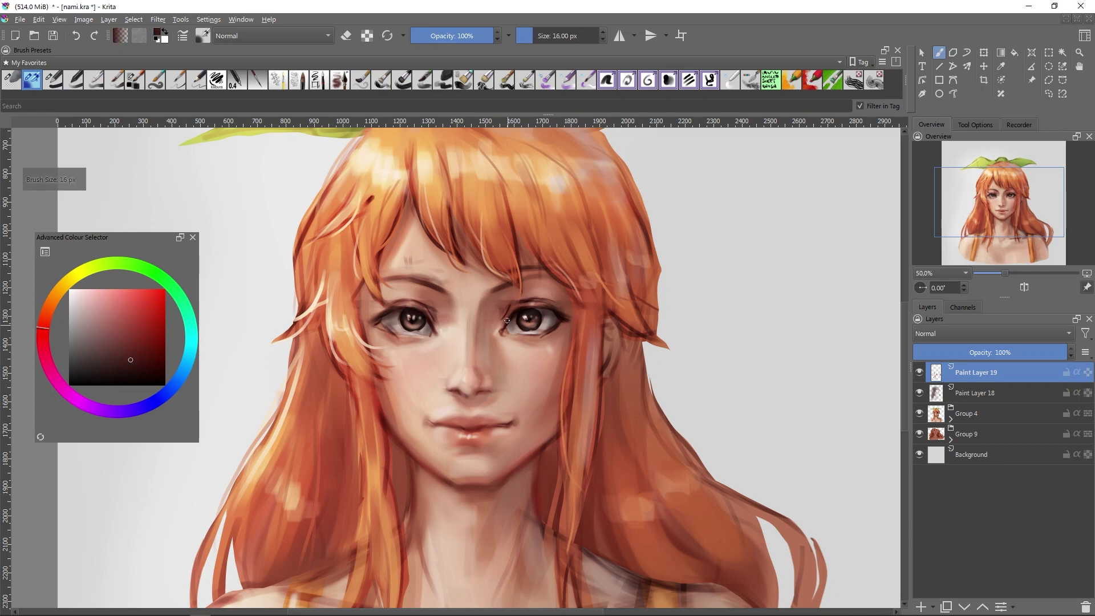
key("plus")
key("bracketleft")
left_click(447, 359, "ctrl")
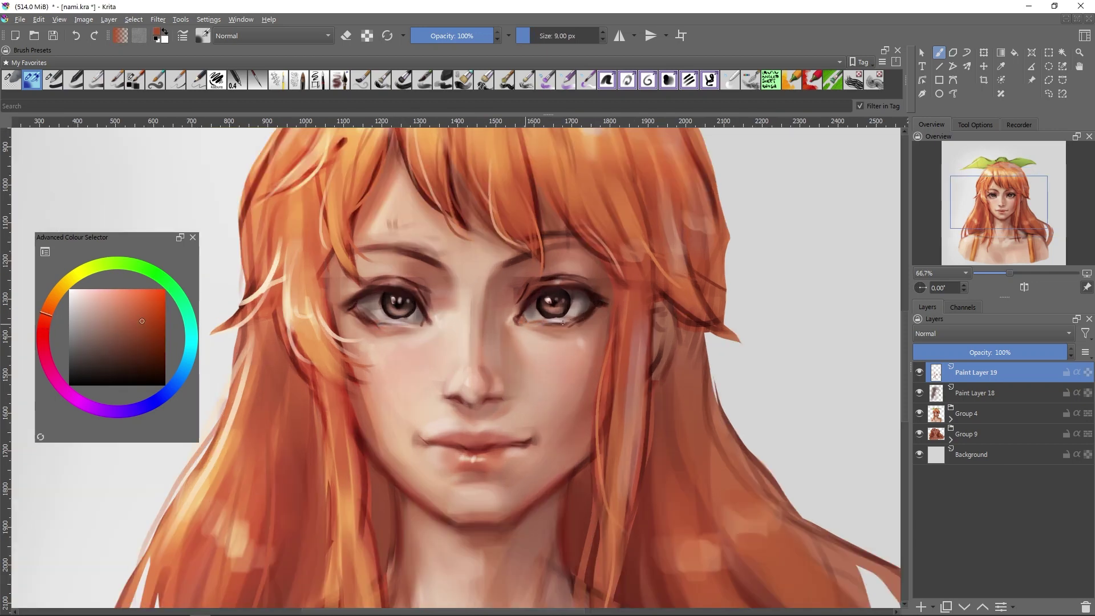
- Repaint the left eye with pale pink and a dark red eye line
left_click(367, 318, "ctrl")
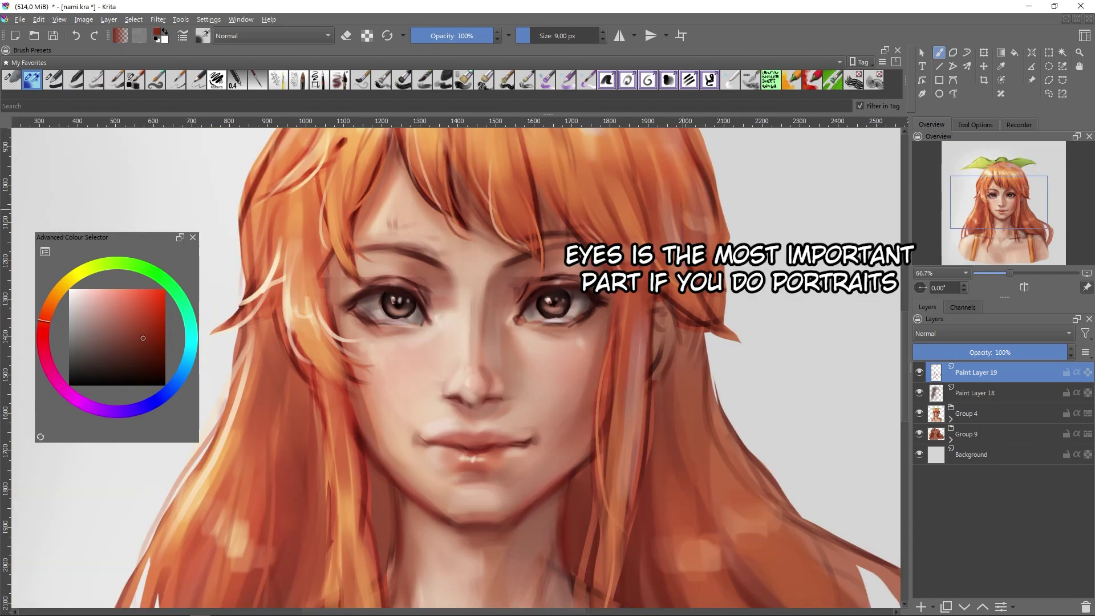
left_click(568, 315, "ctrl")
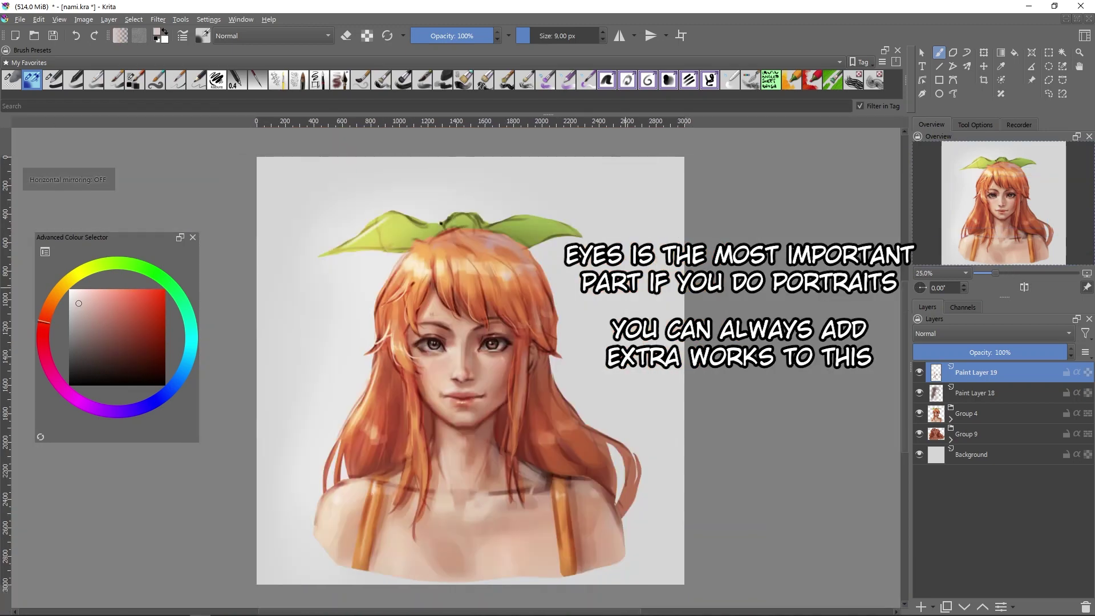
left_click(568, 317, "ctrl")
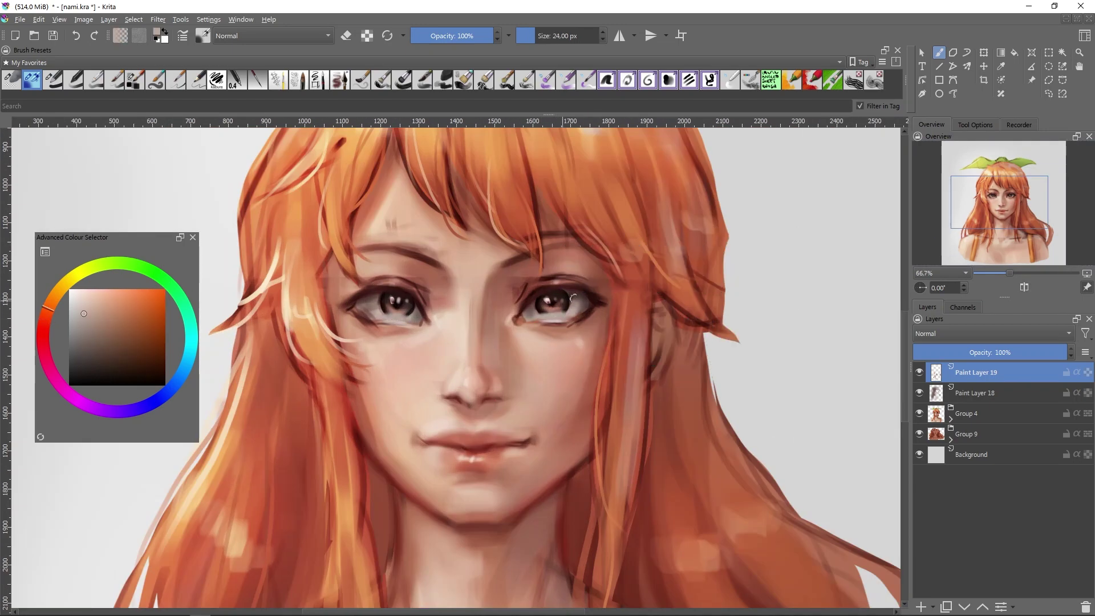
key("bracketleft")
key("bracketleft")
key("bracketleft")
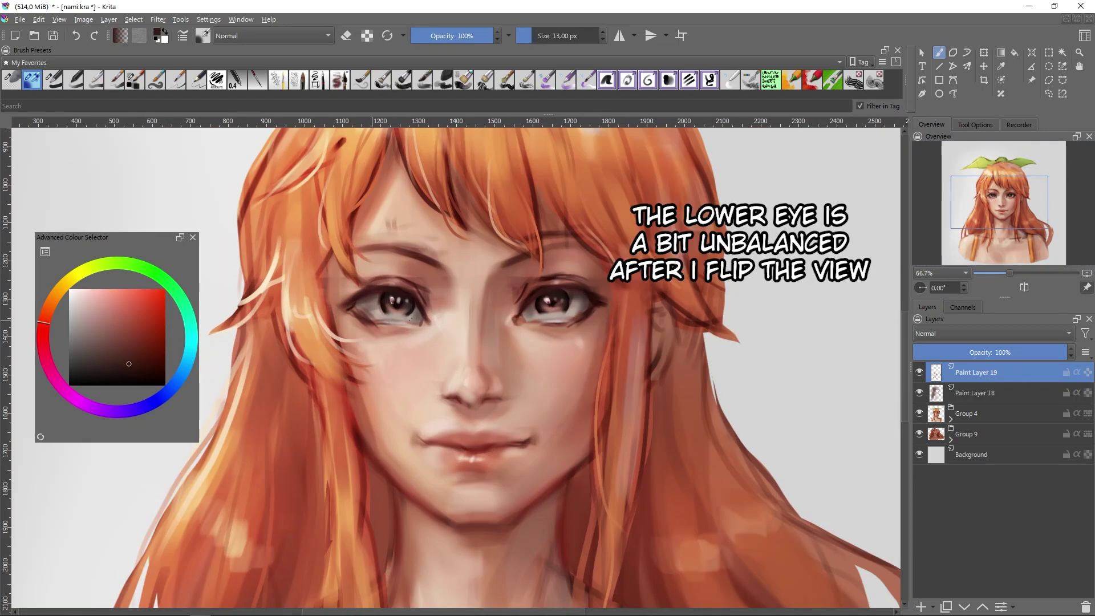
left_click(377, 324, "ctrl")
left_click(575, 322, "ctrl")
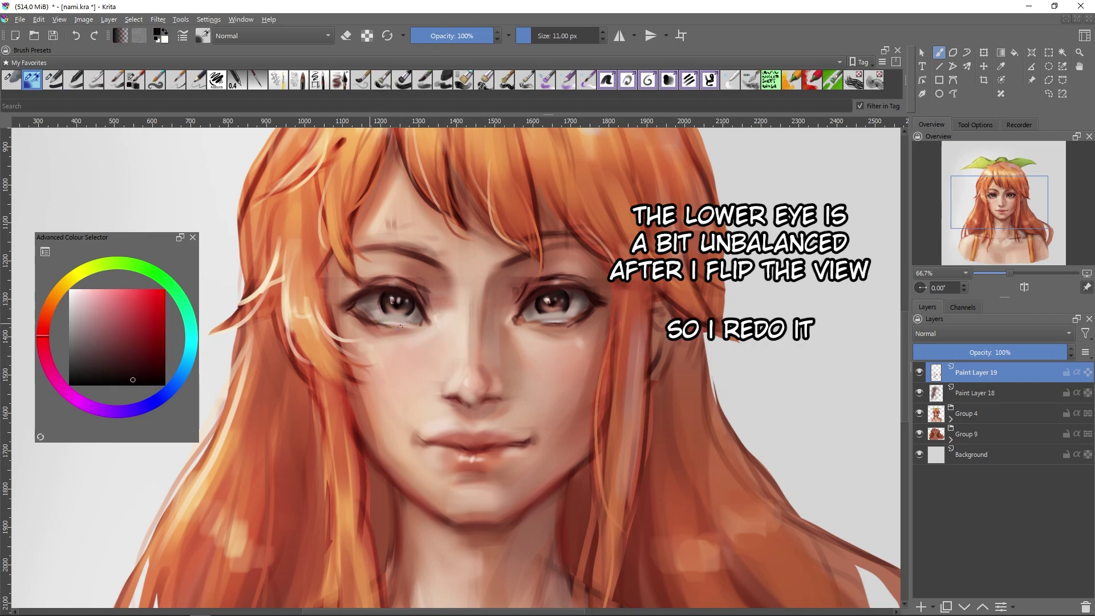
key("bracketleft")
- Refine the eye with dark orange-red and light pink skin tones at varying sizes
left_click(415, 276, "ctrl")
key("bracketright")
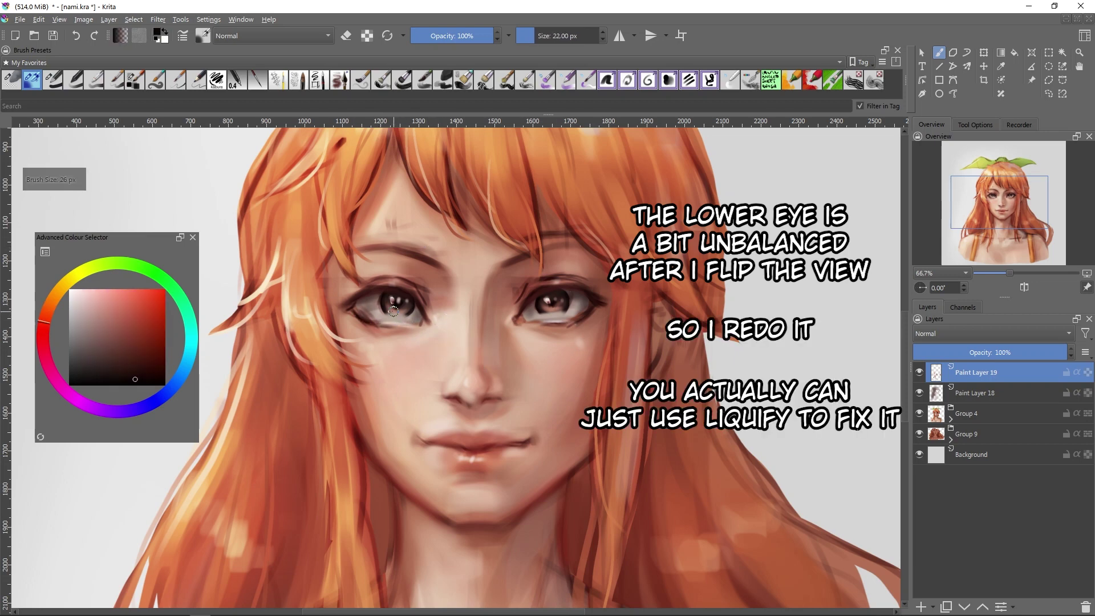
left_click(388, 306, "ctrl")
key("bracketright")
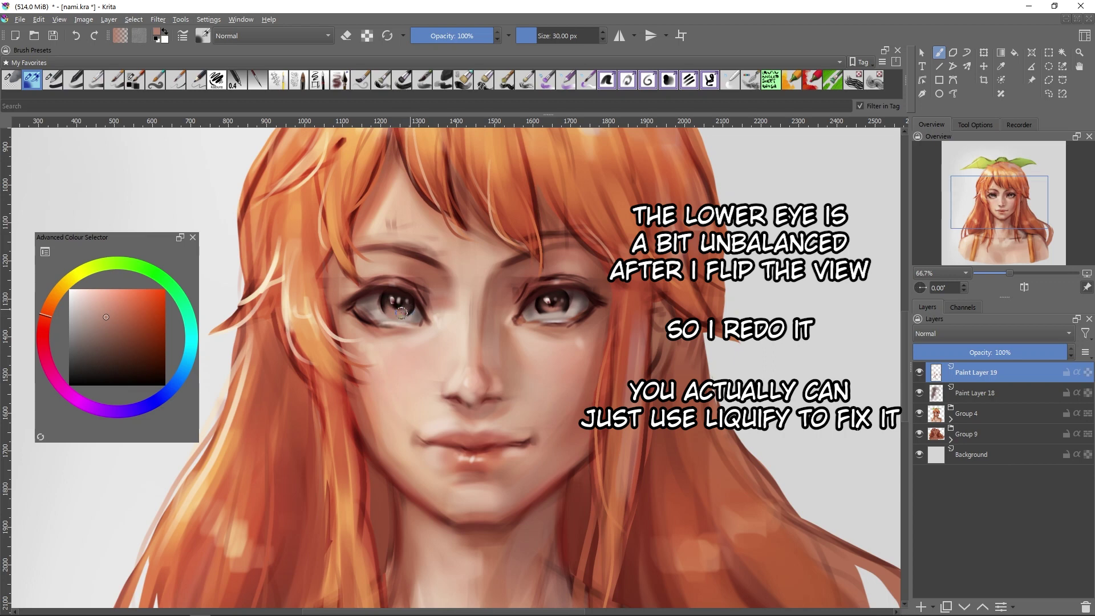
left_click(396, 314, "ctrl")
key("bracketleft")
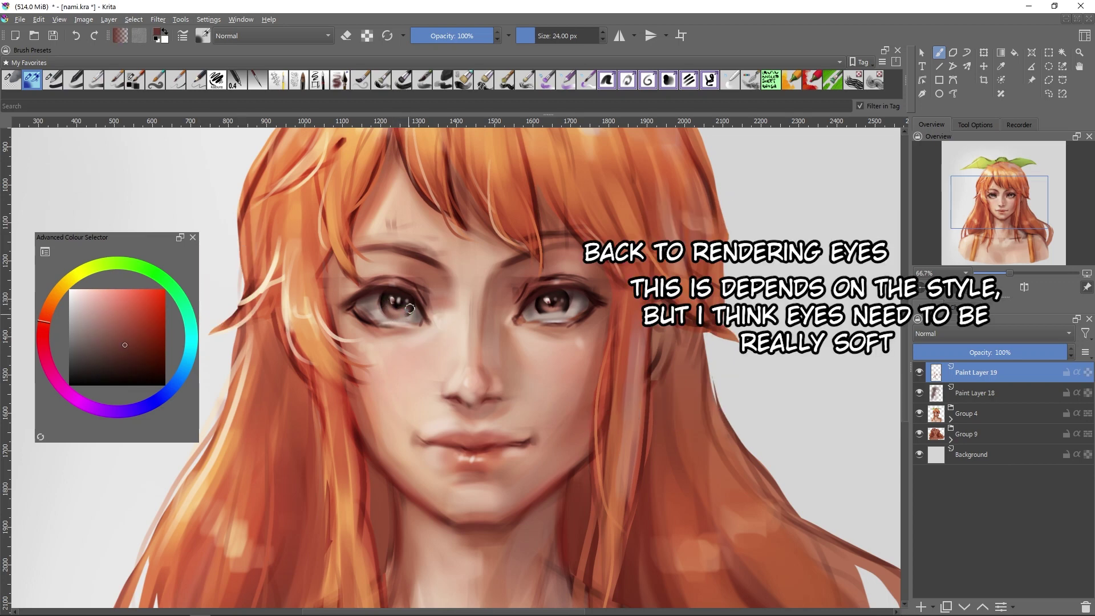
- Softly lighten the eye with sampled pink and brown iris tones
left_click(389, 307, "ctrl")
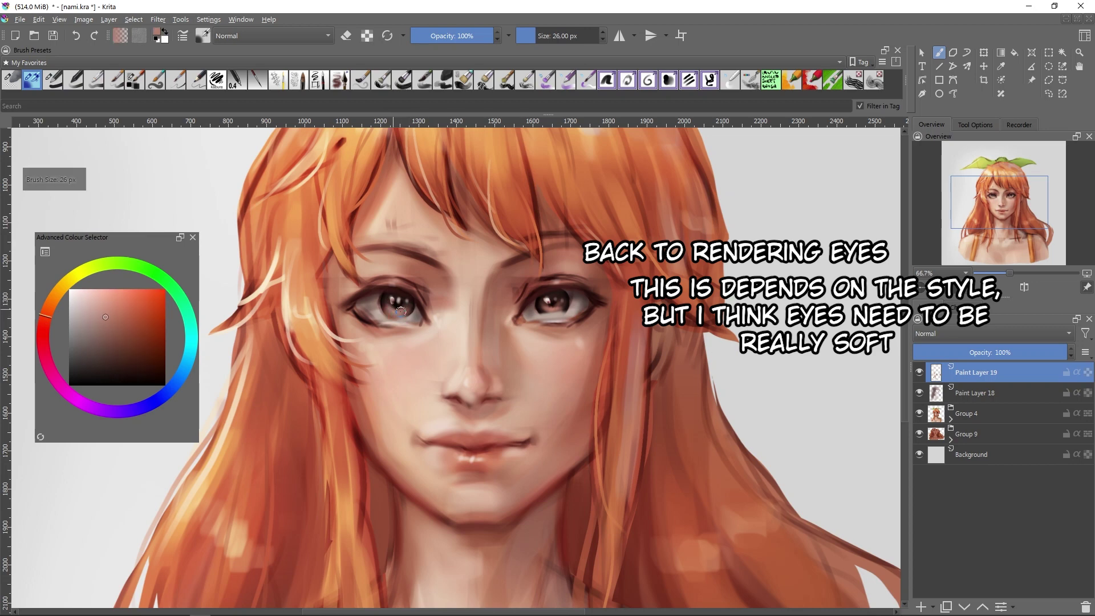
left_click(419, 302, "ctrl")
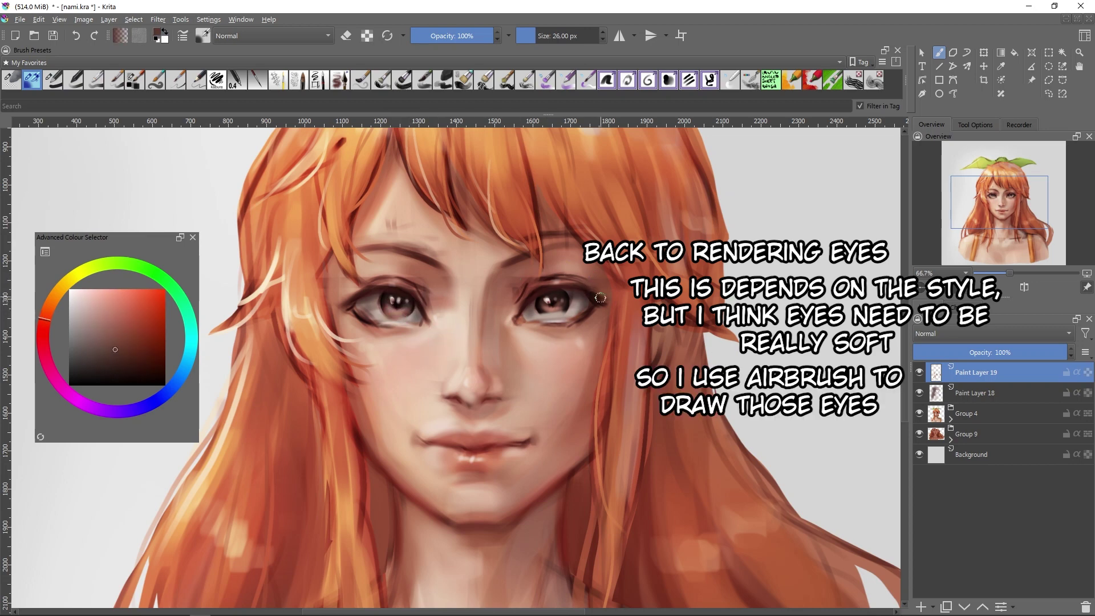
left_click(556, 311, "ctrl")
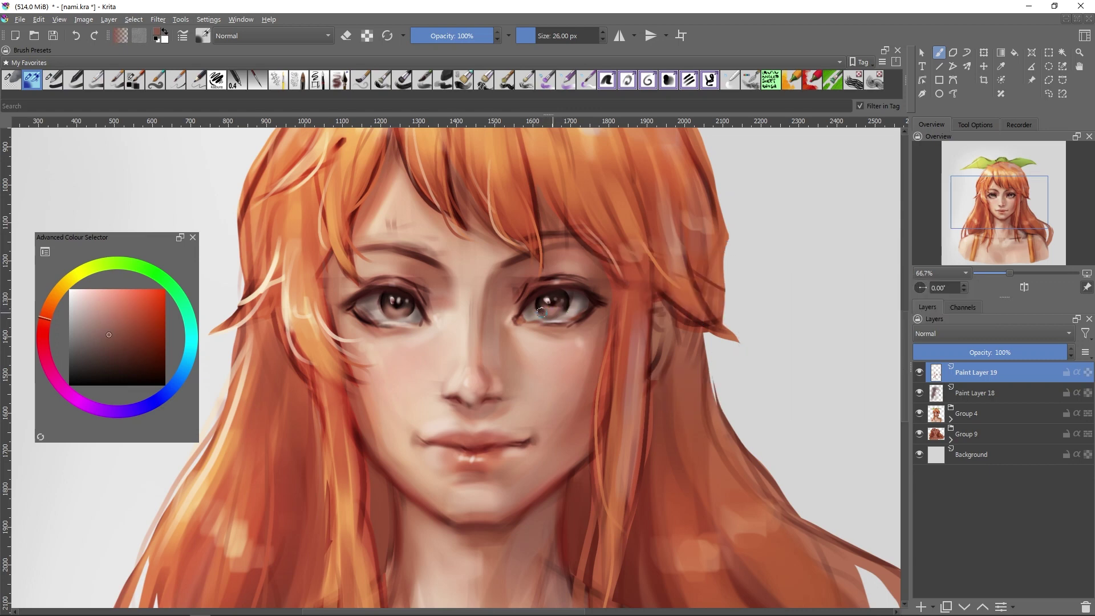
left_click(555, 293, "ctrl")
key("bracketleft")
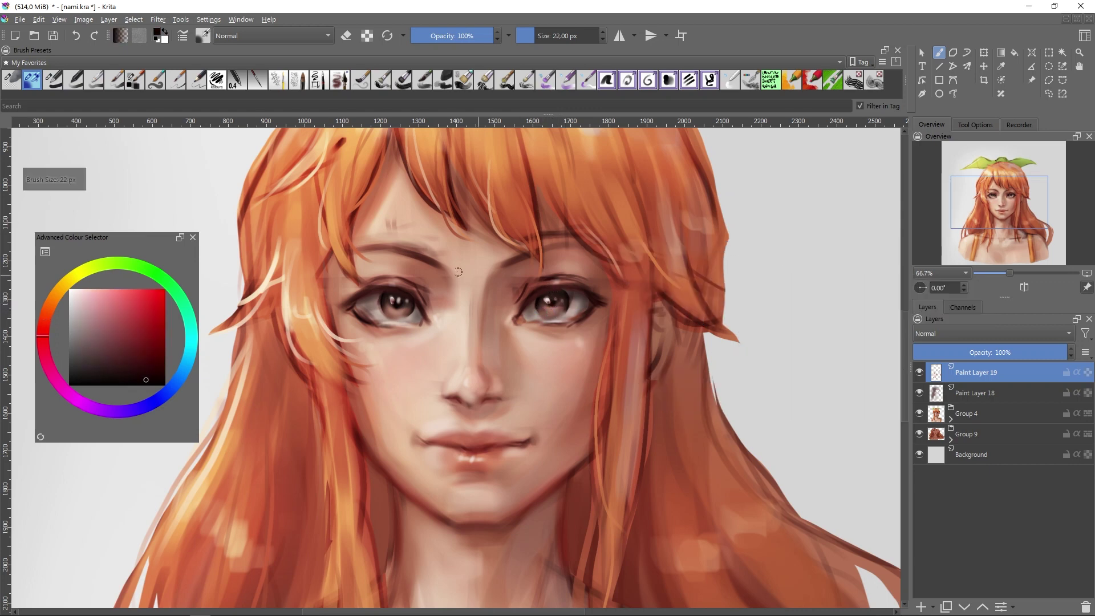
- Add bright catchlights to both eyes with a small detail brush
left_click(391, 299, "ctrl")
key("slash")
left_click(546, 301)
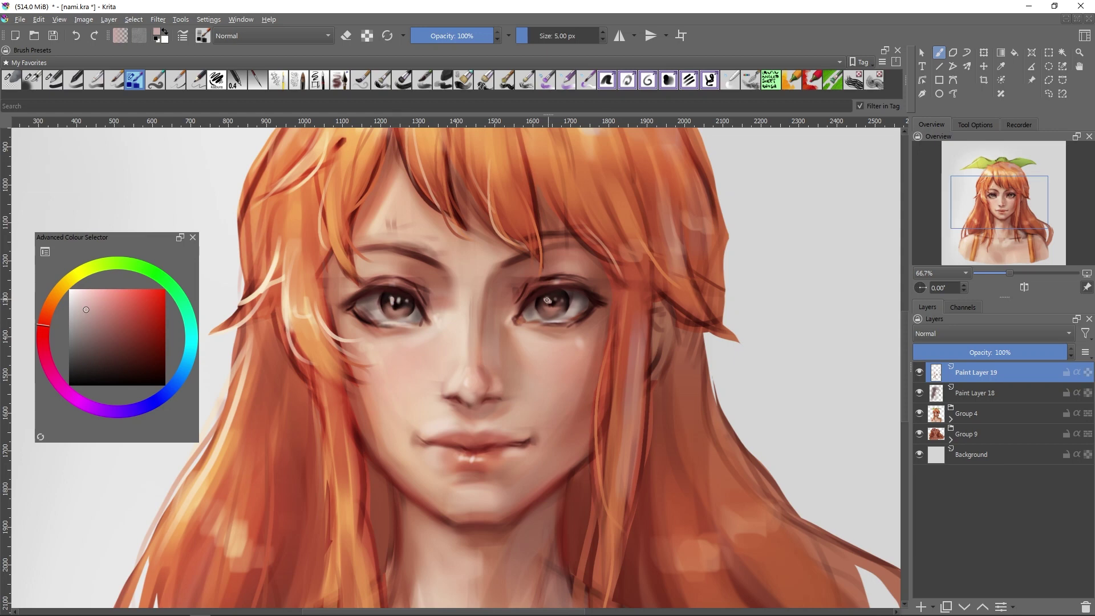
left_click(392, 299)
left_click(225, 285, "ctrl")
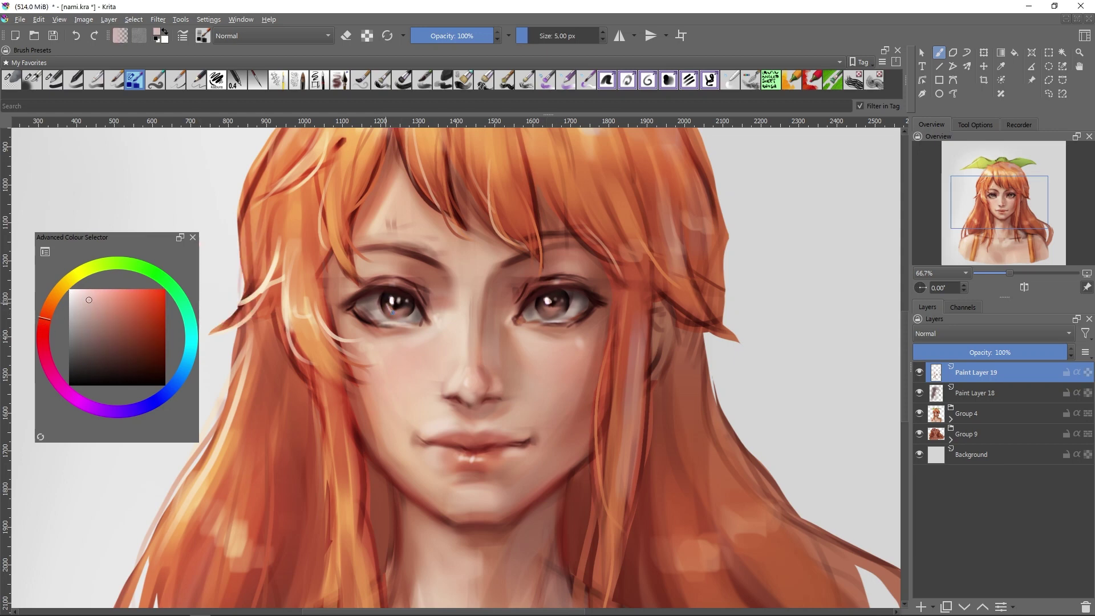
key("slash")
- Airbrush soft dark red and reddish-brown shading into both irises
left_click(420, 335, "ctrl")
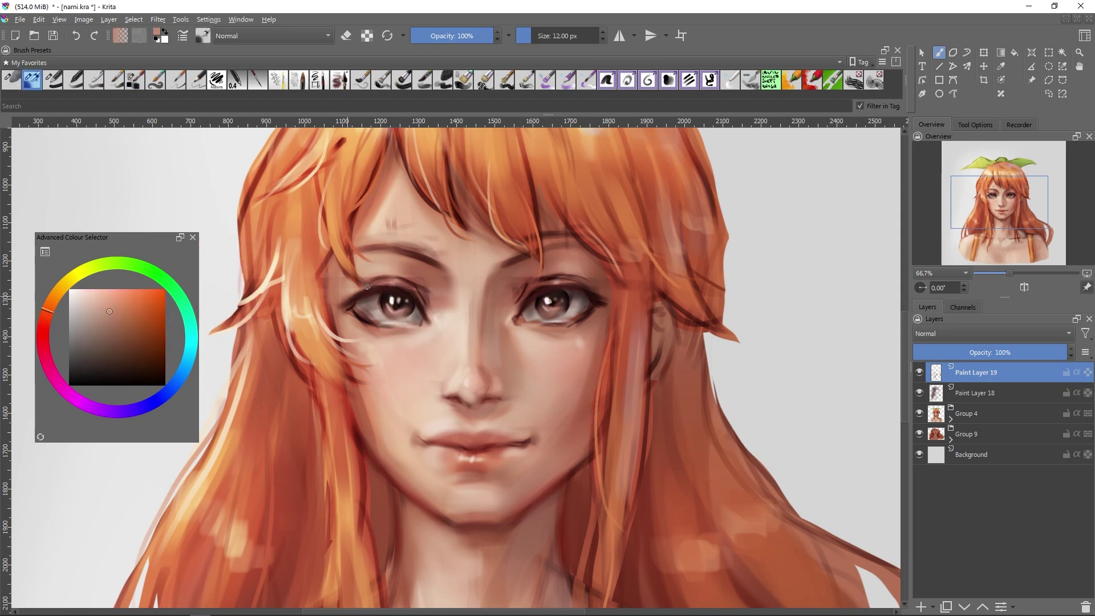
left_click(564, 291, "ctrl")
left_click(433, 313, "ctrl")
key("bracketright")
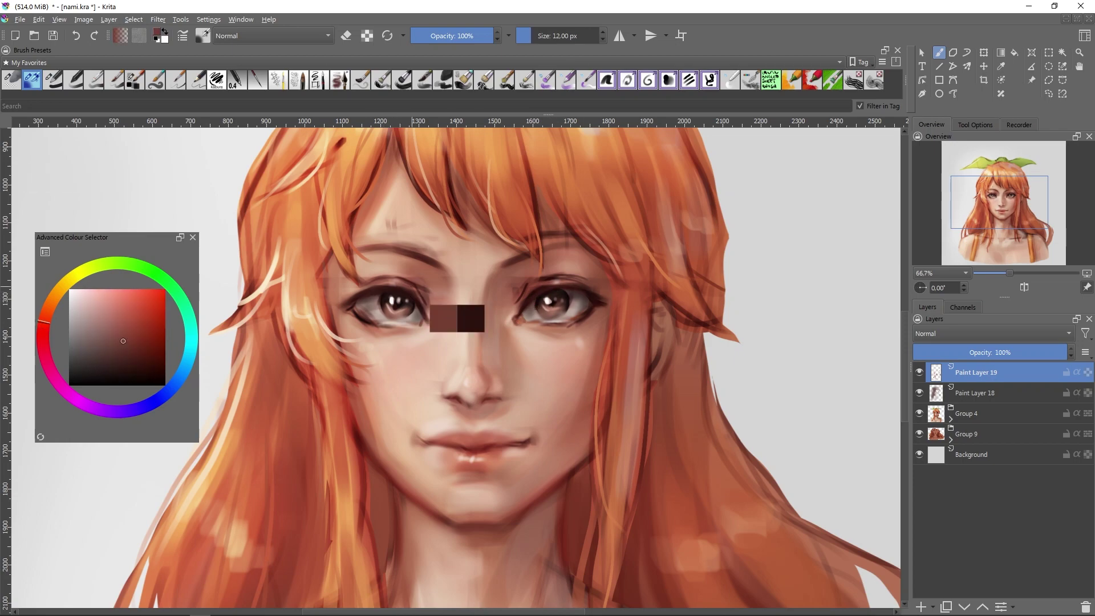
key("bracketleft")
key("bracketleft")
key("bracketleft")
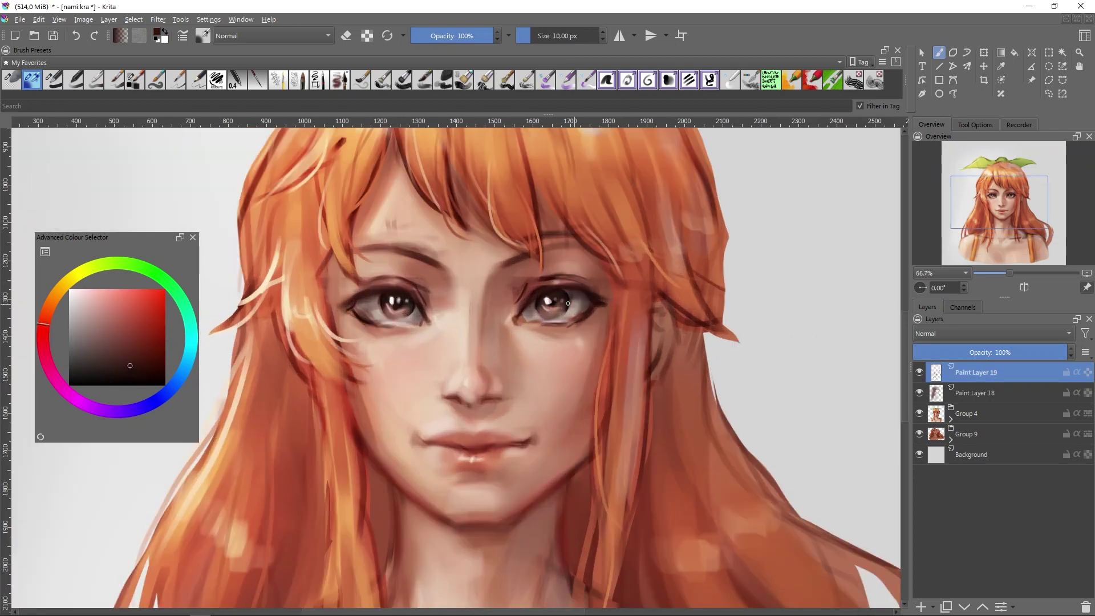
left_click(562, 296, "ctrl")
key("bracketright")
key("bracketright")
key("bracketright")
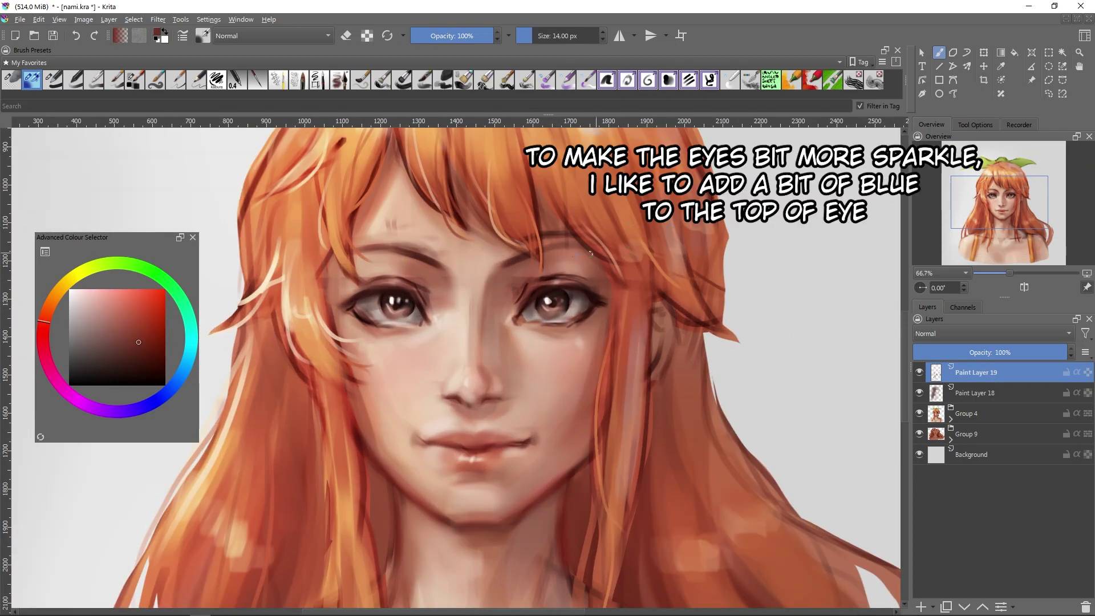
- Paint a light blue sky reflection along the top of the iris with a slightly smaller brush
left_click(170, 390)
left_click(89, 297)
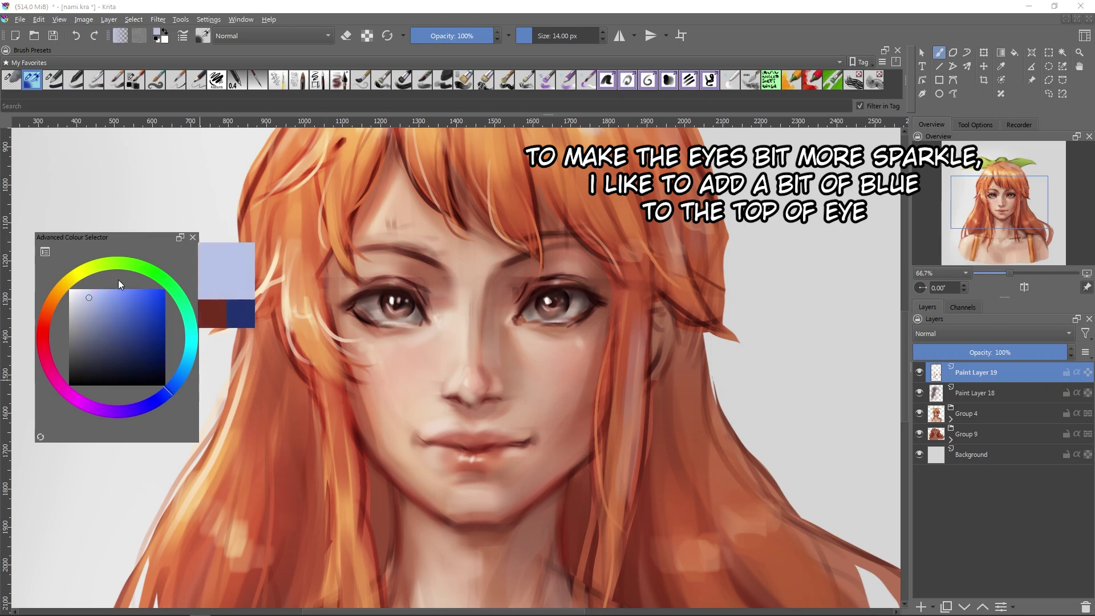
key("bracketleft")
key("bracketleft")
key("bracketleft")
key("bracketleft")
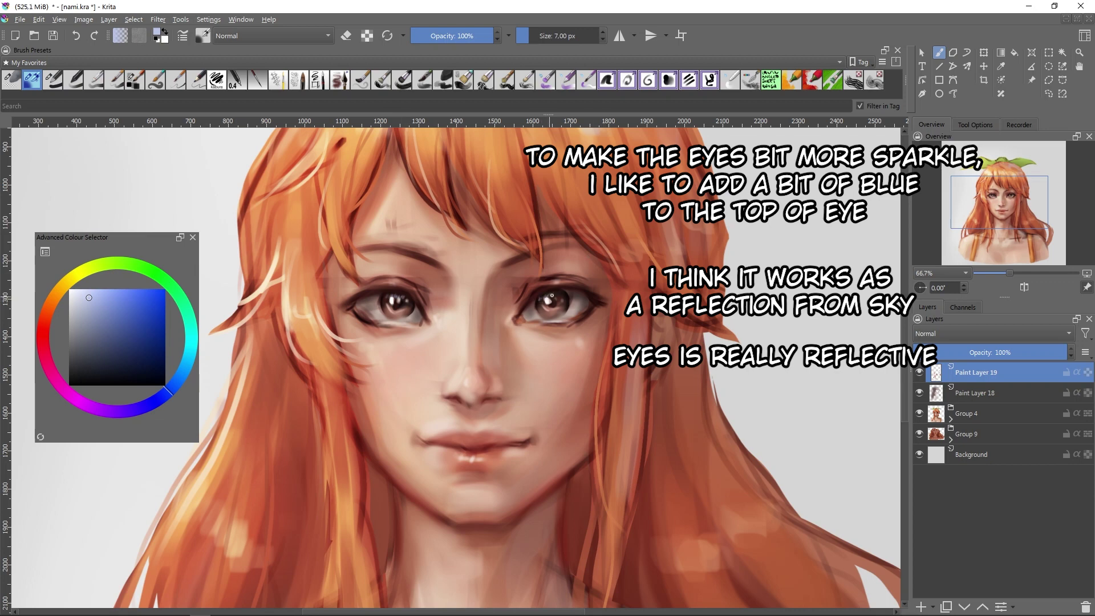
left_click_drag(551, 296, 559, 293)
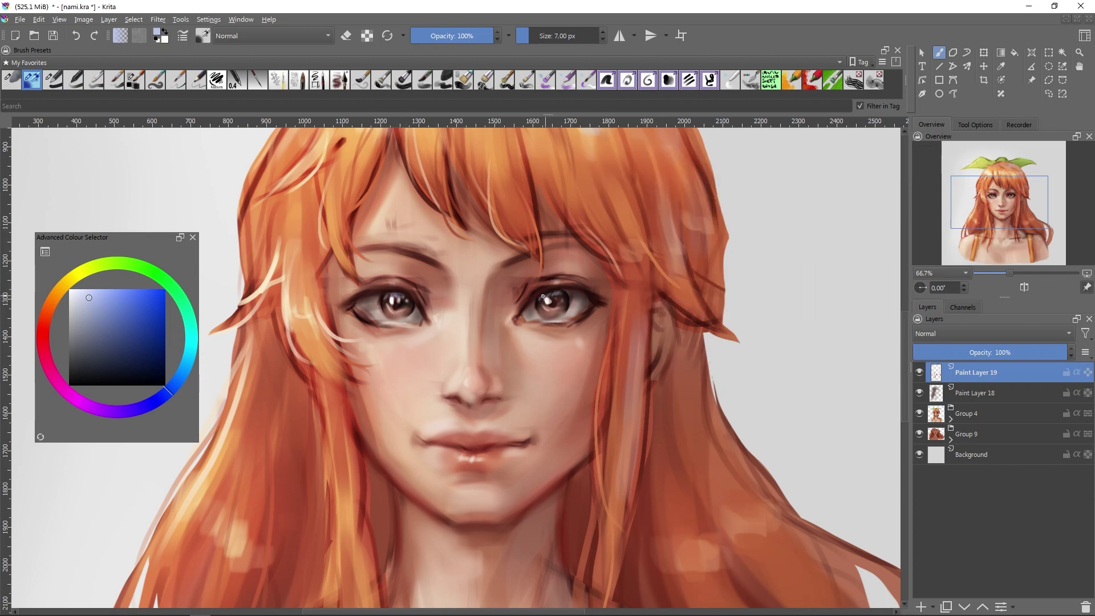
key("bracketright")
key("bracketright")
key("bracketright")
- Colour-pick dark reds and orange tones from the eyes to darken the eyeball edges
left_click(399, 314, "ctrl")
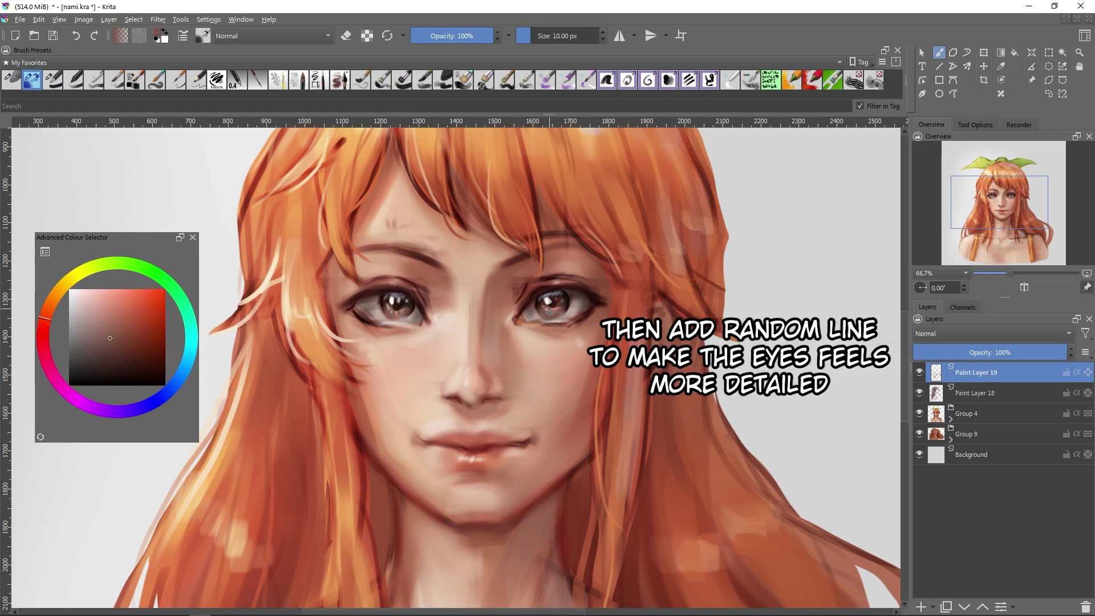
left_click(544, 311, "ctrl")
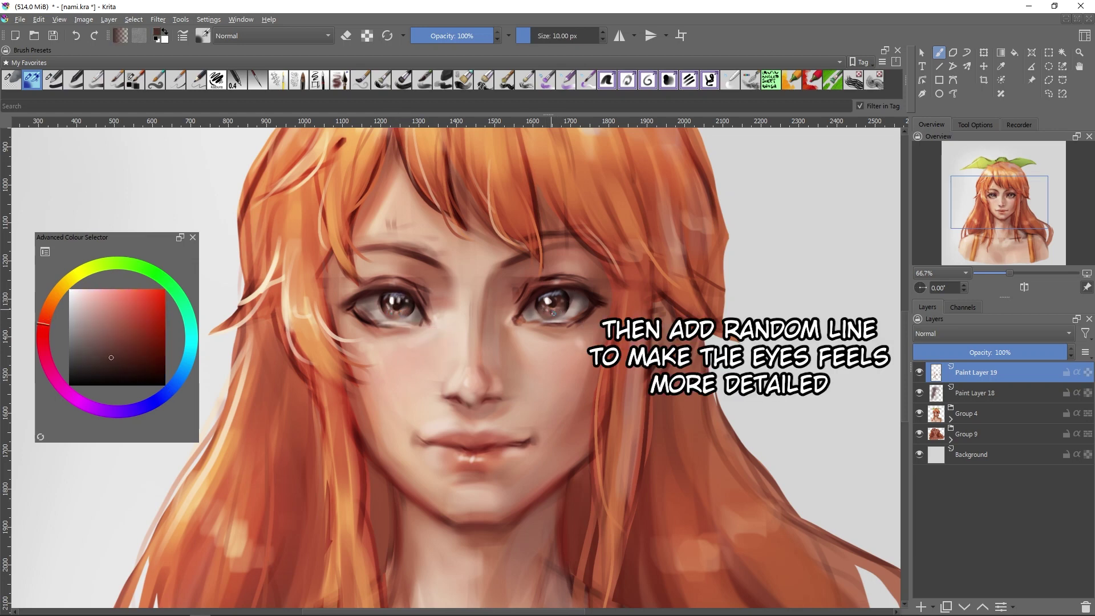
key("bracketright")
key("bracketright")
key("bracketright")
left_click(379, 308, "ctrl")
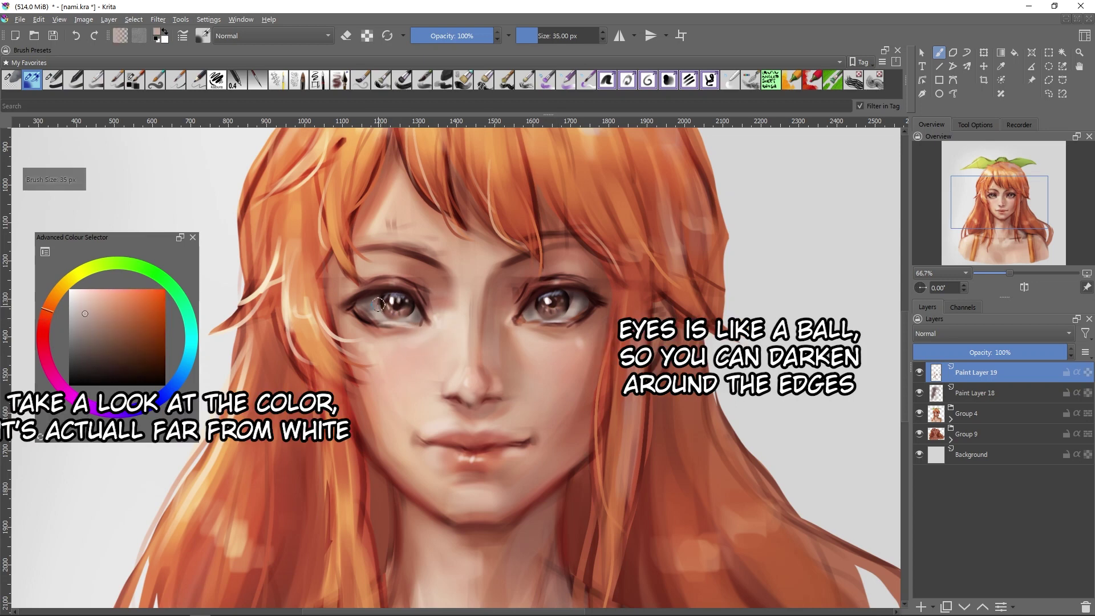
left_click(376, 314, "ctrl")
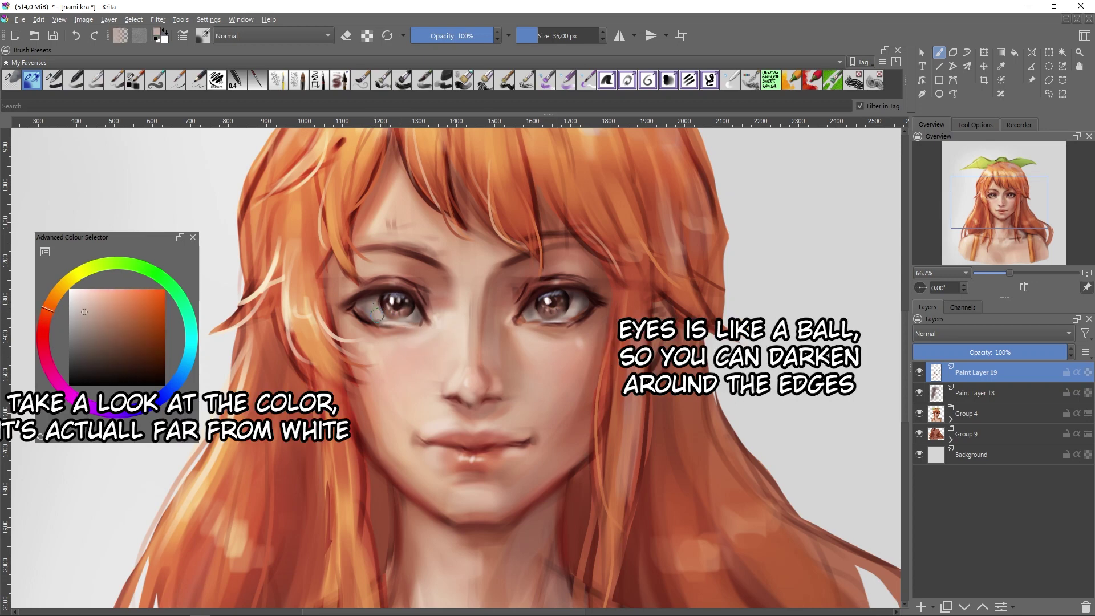
left_click(417, 321, "ctrl")
key("bracketleft")
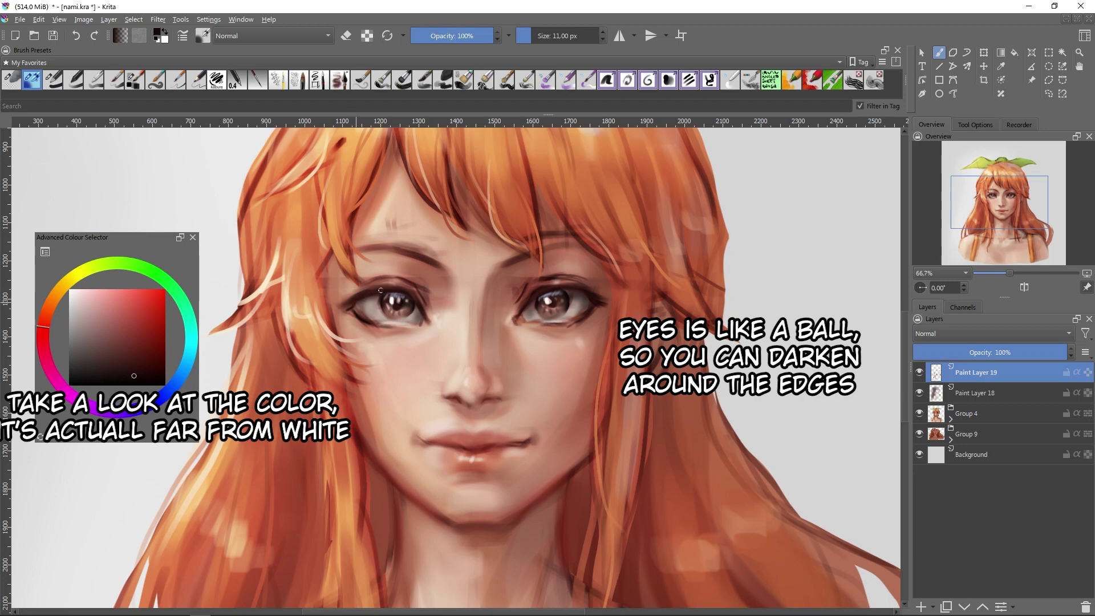
key("bracketleft")
key("bracketleft")
key("bracketleft")
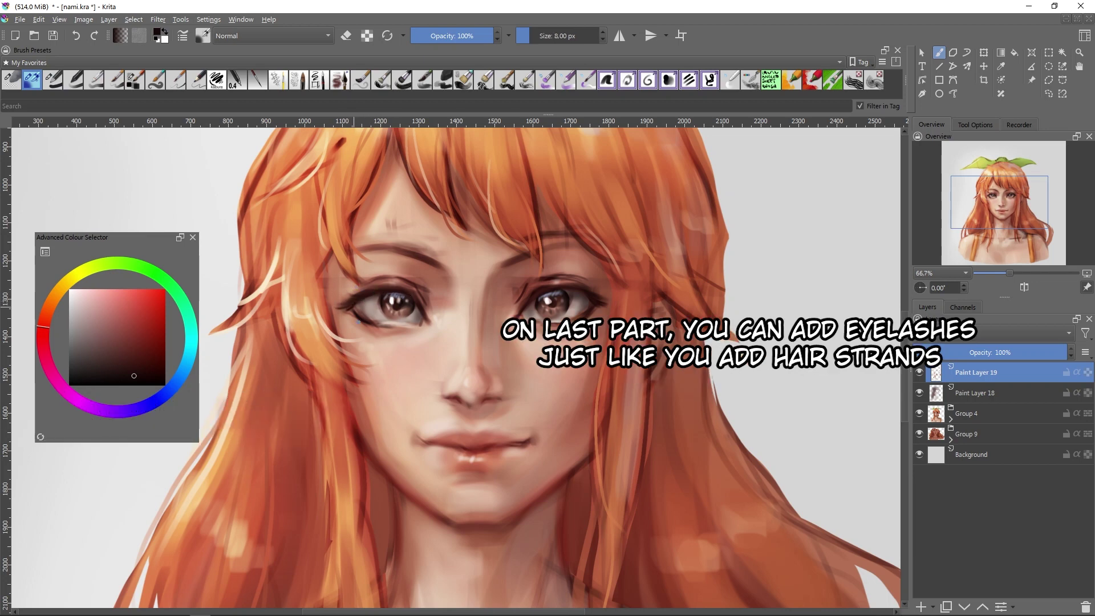
- Soft-blend the eye on the left using sampled light orange and dark red with an enlarged airbrush
key("bracketright")
key("bracketright")
left_click(359, 317, "ctrl")
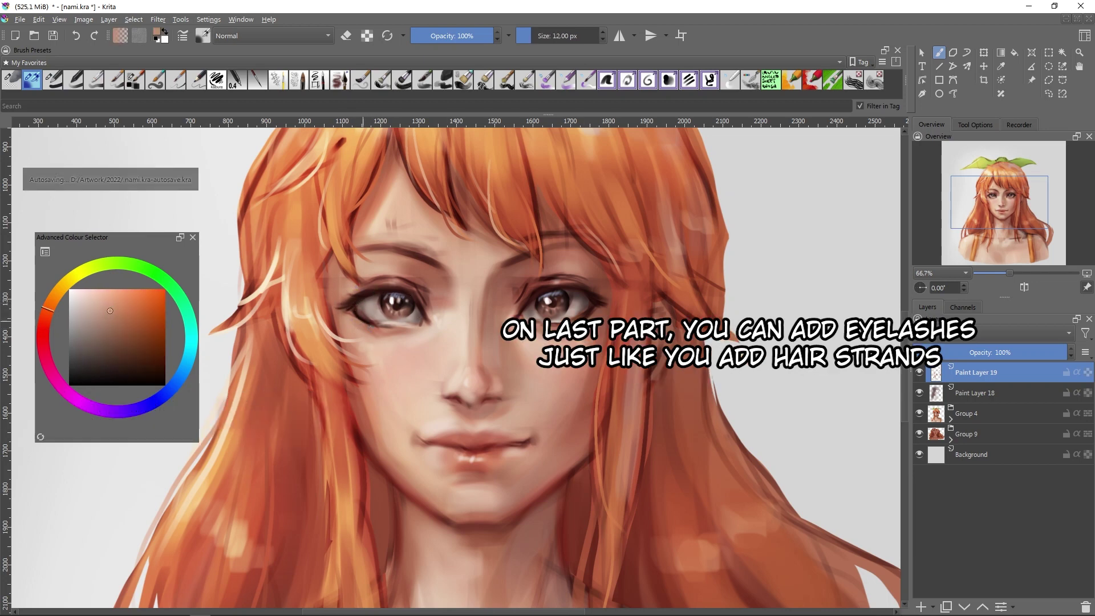
key("bracketleft")
key("bracketleft")
left_click(373, 326, "ctrl")
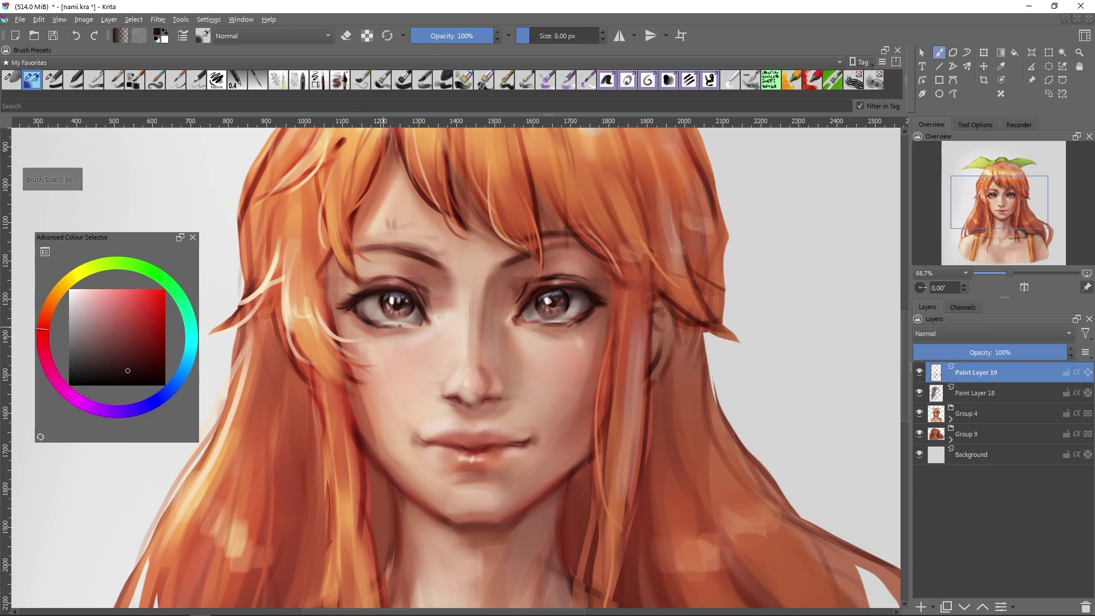
key("bracketright")
key("bracketright")
key("bracketright")
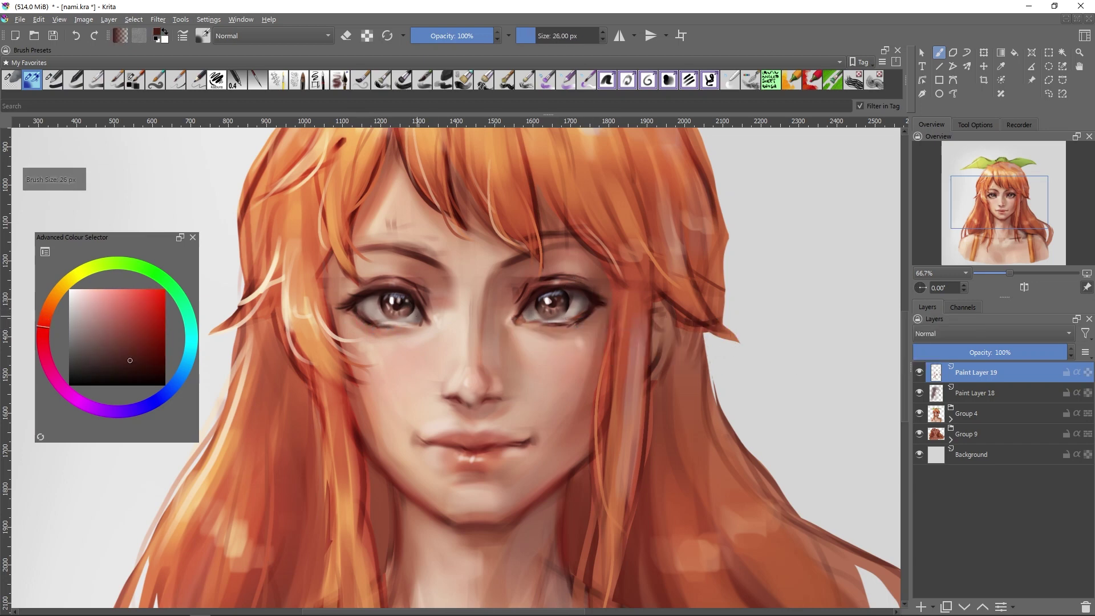
left_click(417, 323, "ctrl")
left_click(416, 325, "ctrl")
key("bracketleft")
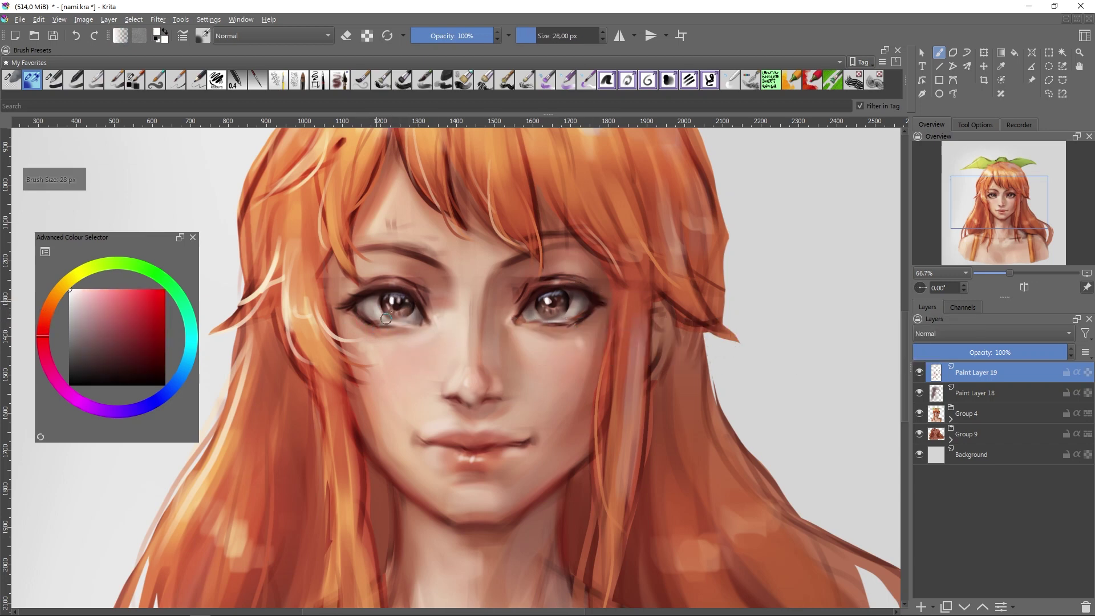
- Keep blending the eye on the left with a smaller brush and sampled lighter and darker shades
left_click(386, 291, "ctrl")
key("bracketleft")
key("bracketleft")
key("bracketleft")
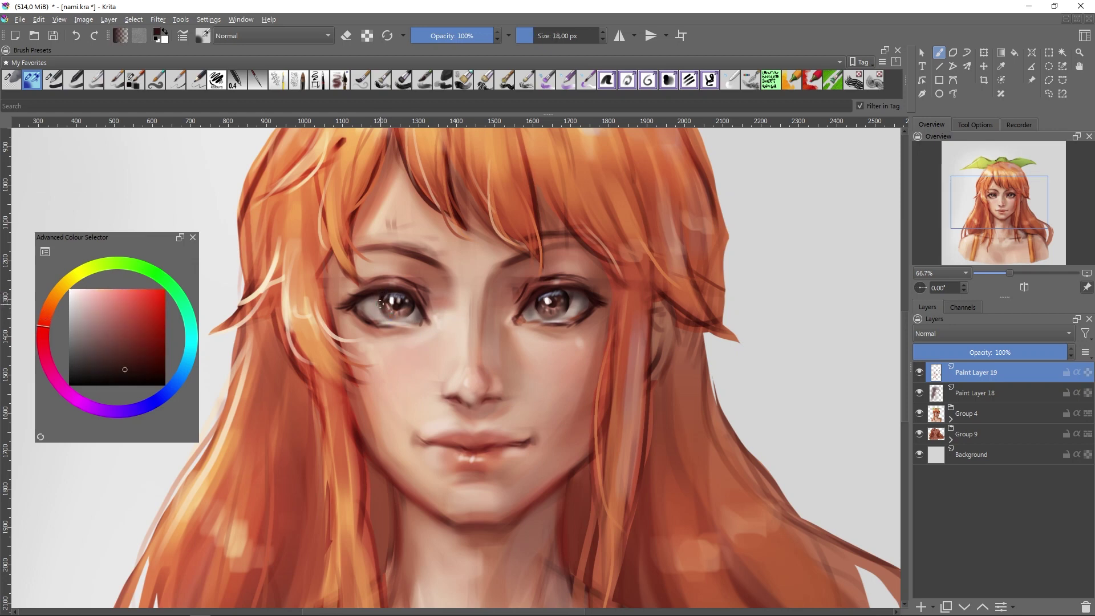
left_click(380, 314, "ctrl")
left_click(411, 307, "ctrl")
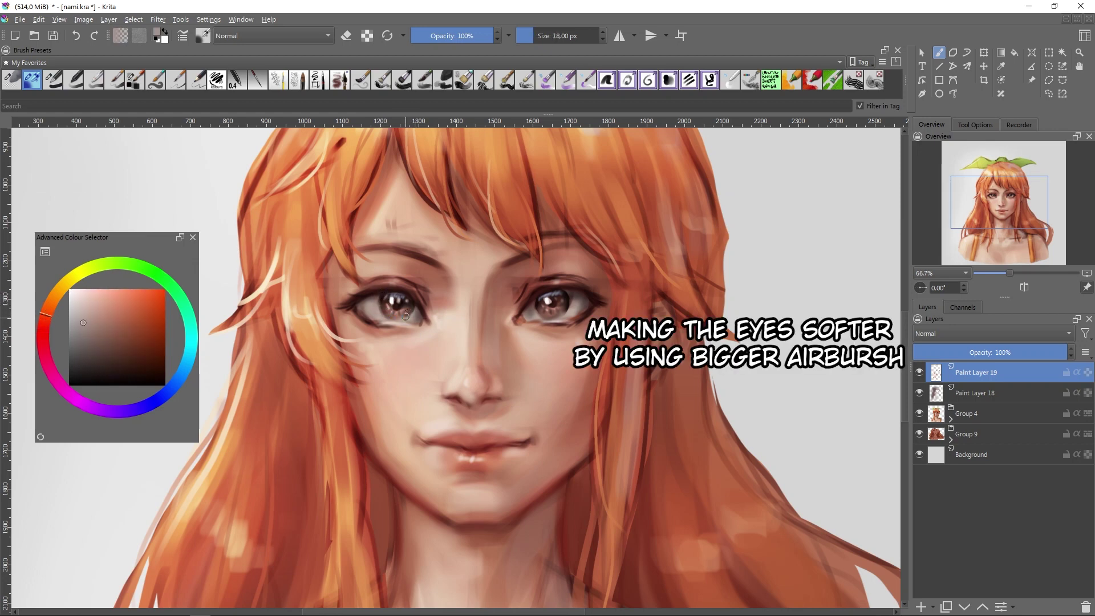
left_click(380, 303, "ctrl")
left_click(388, 312, "ctrl")
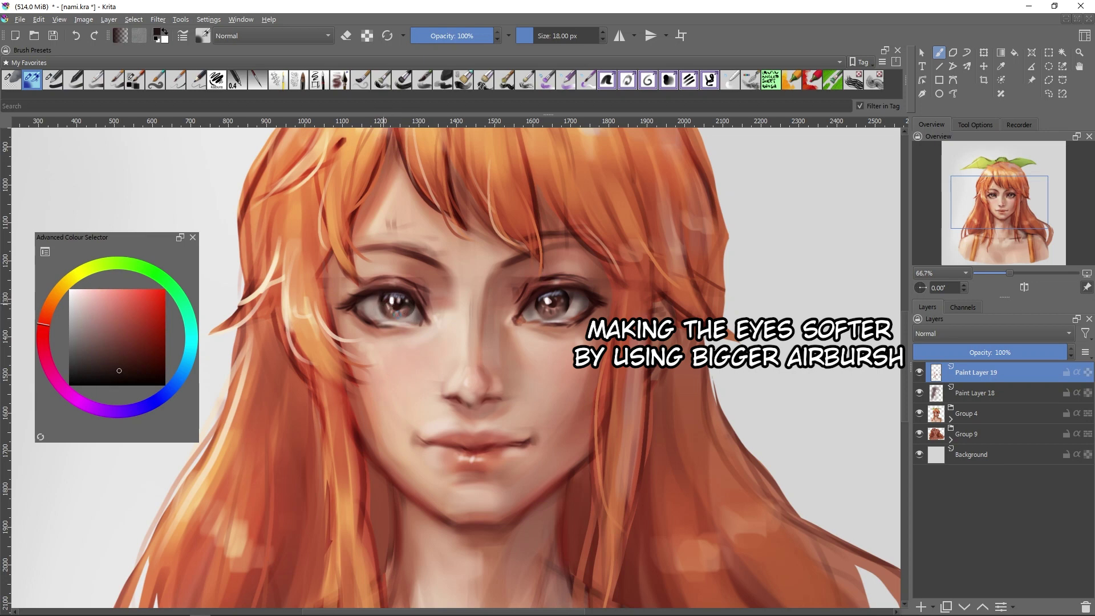
left_click(385, 308, "ctrl")
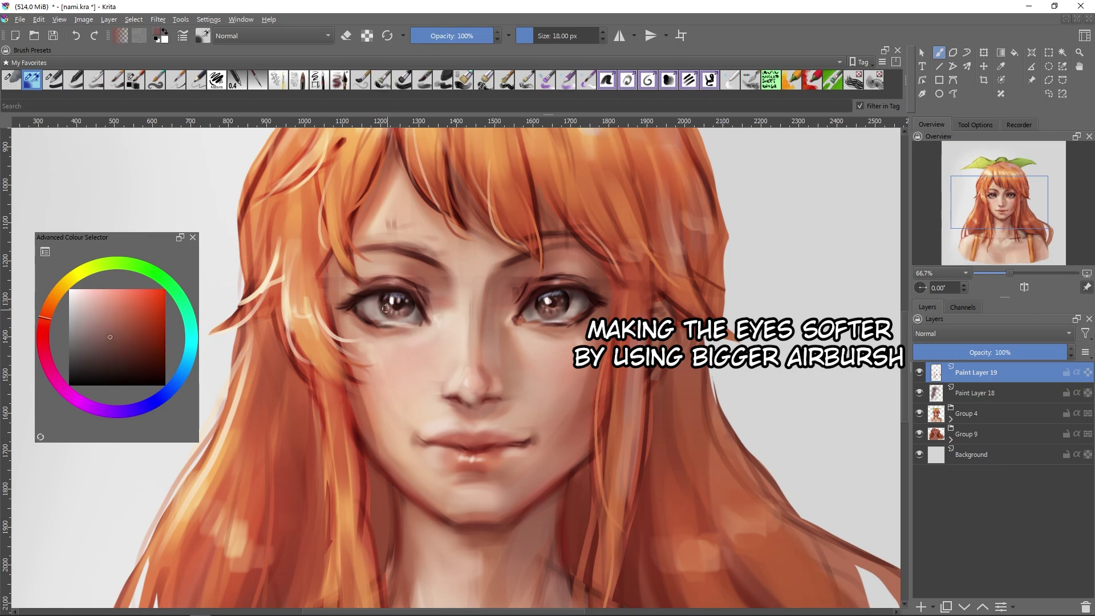
- Soft-blend the eye on the right with sampled dark reds and lighter oranges
left_click(541, 312, "ctrl")
left_click(565, 308, "ctrl")
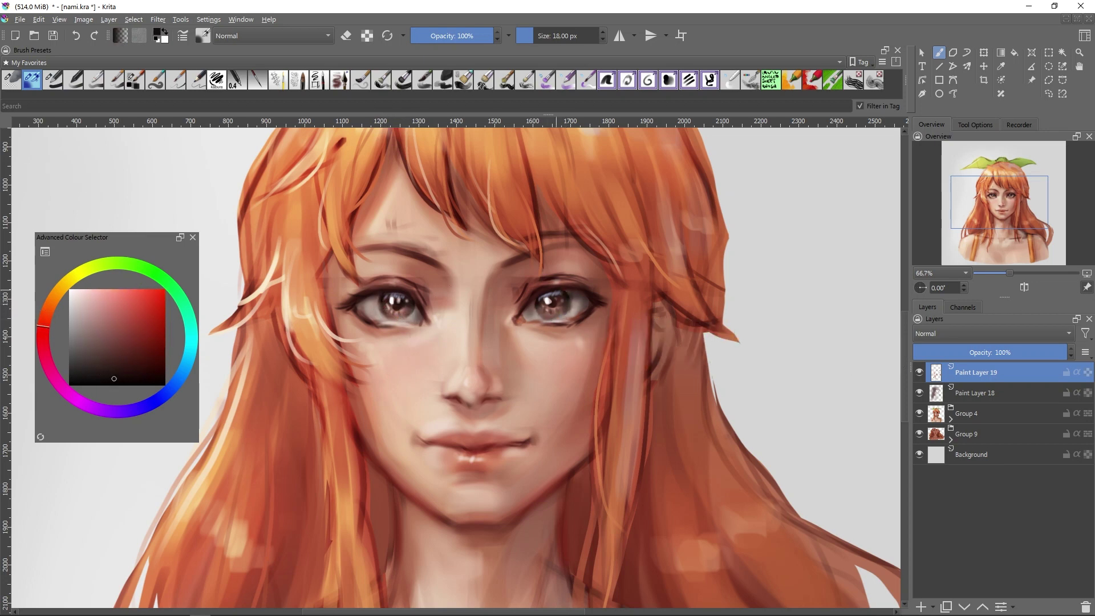
key("bracketright")
left_click(579, 305, "ctrl")
key("bracketright")
key("bracketright")
left_click(532, 315, "ctrl")
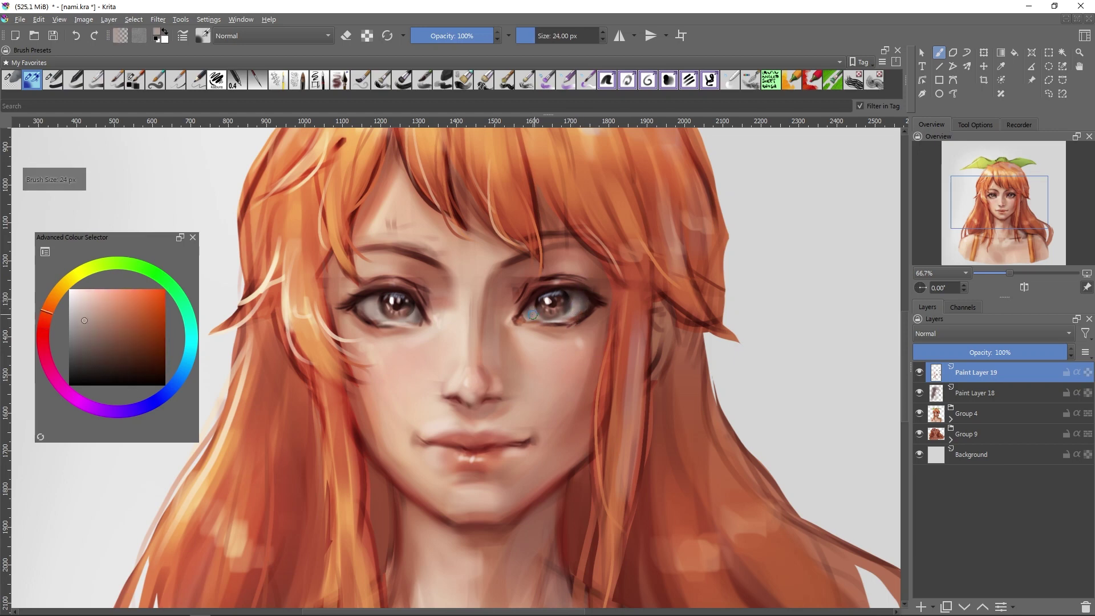
key("bracketleft")
left_click(420, 314, "ctrl")
- Add thin dark red eyelashes with a fine brush, with soft-airbrush touch-ups in skin pink and brown
key("slash")
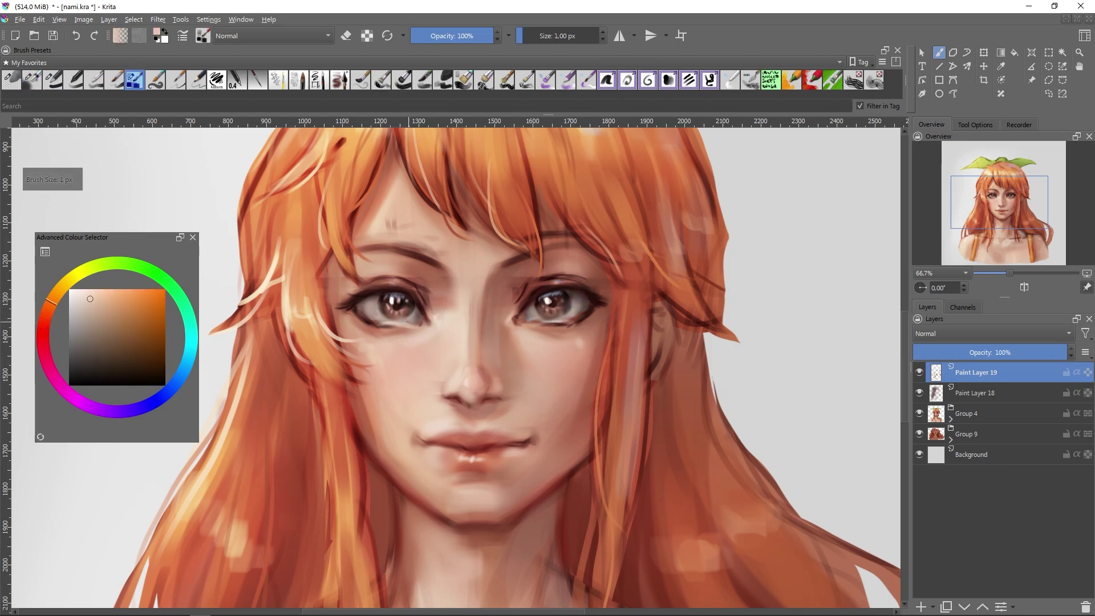
left_click(348, 316, "ctrl")
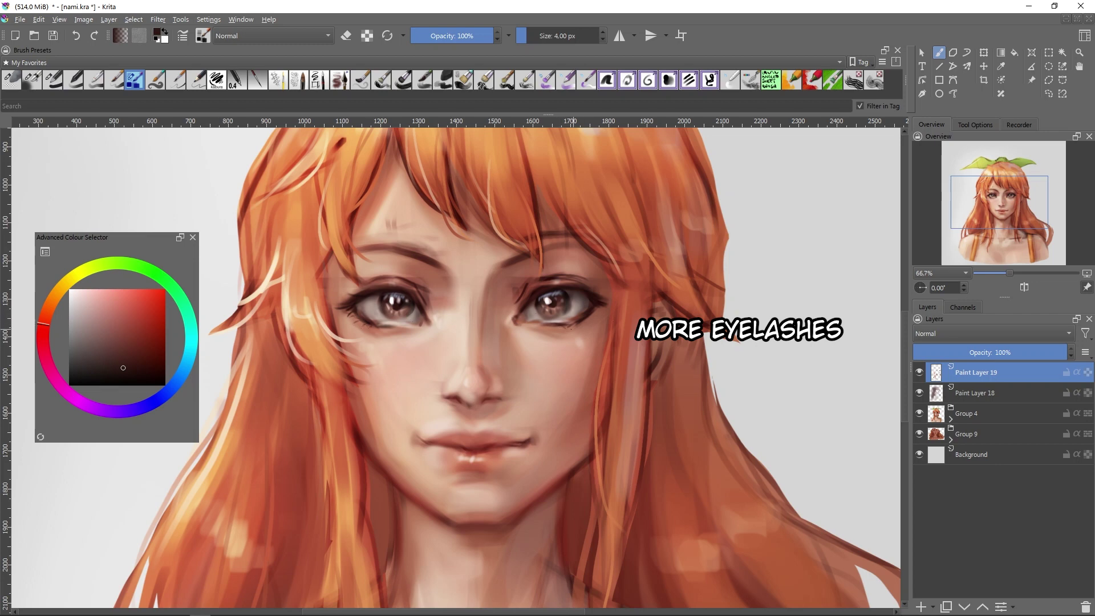
left_click(371, 342, "ctrl")
key("slash")
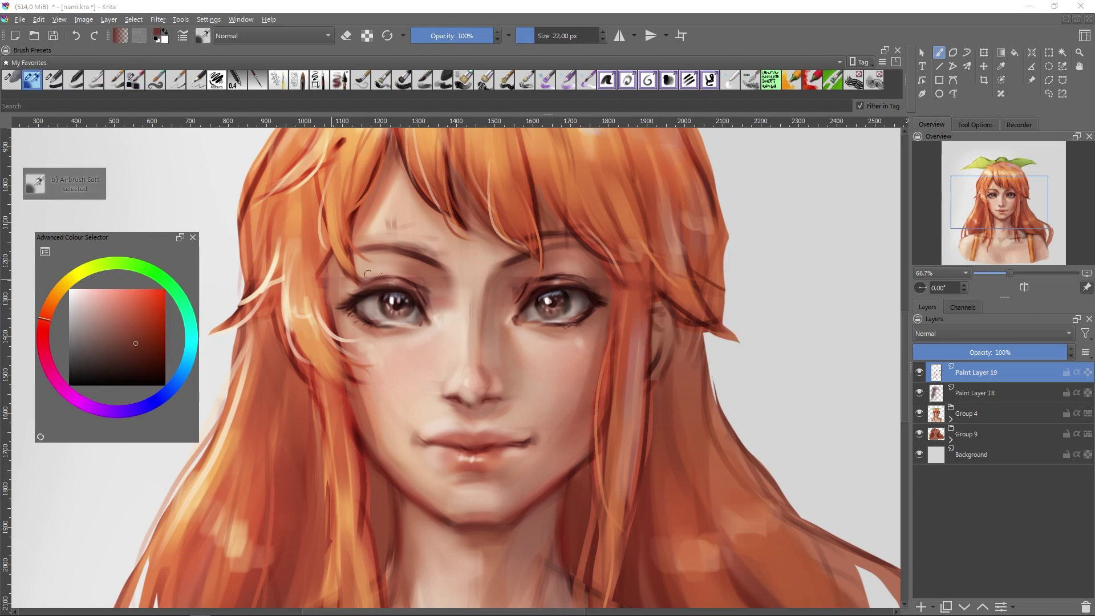
left_click(401, 318, "ctrl")
key("bracketleft")
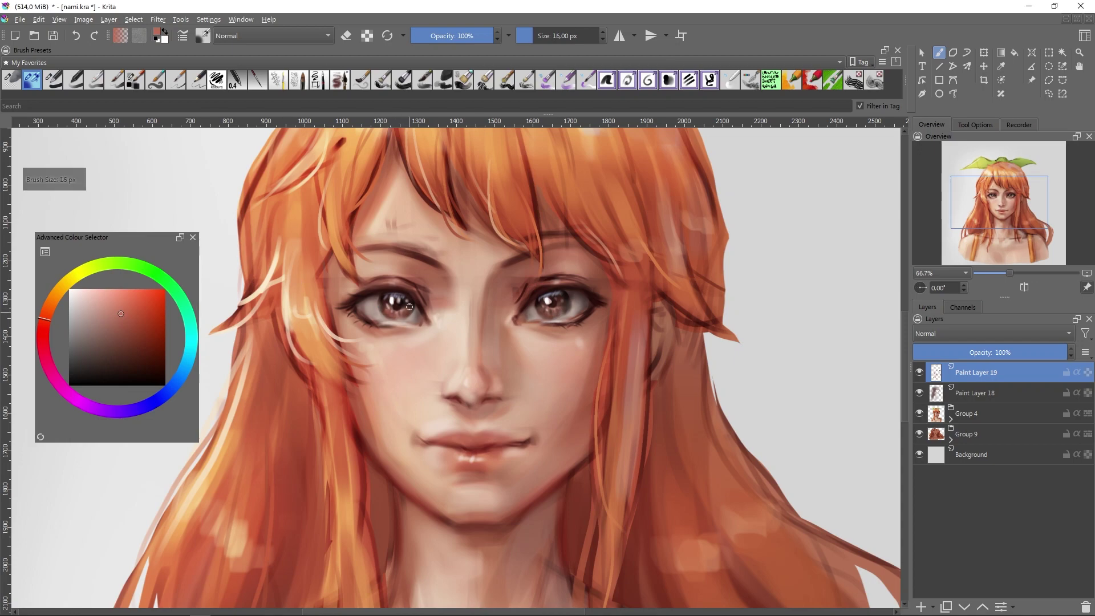
left_click(532, 310, "ctrl")
key("slash")
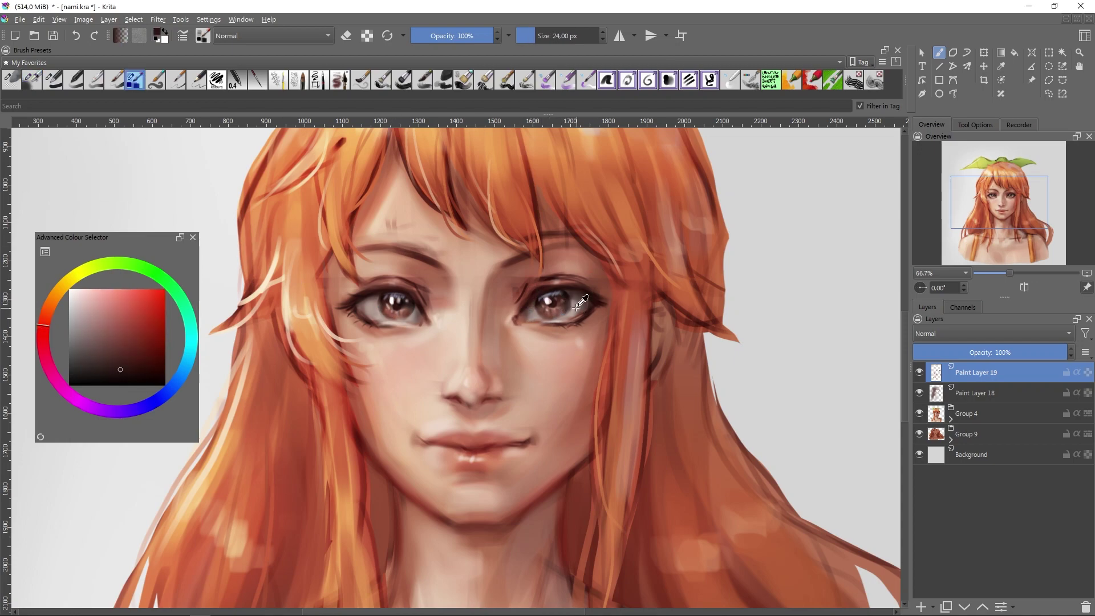
key("slash")
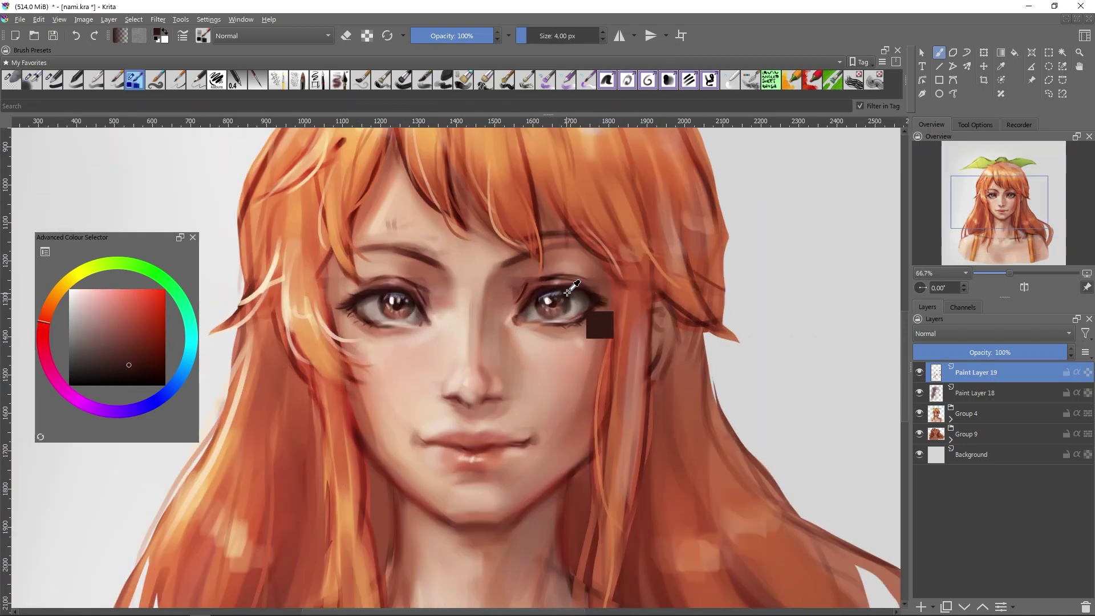
left_click(600, 325, "ctrl")
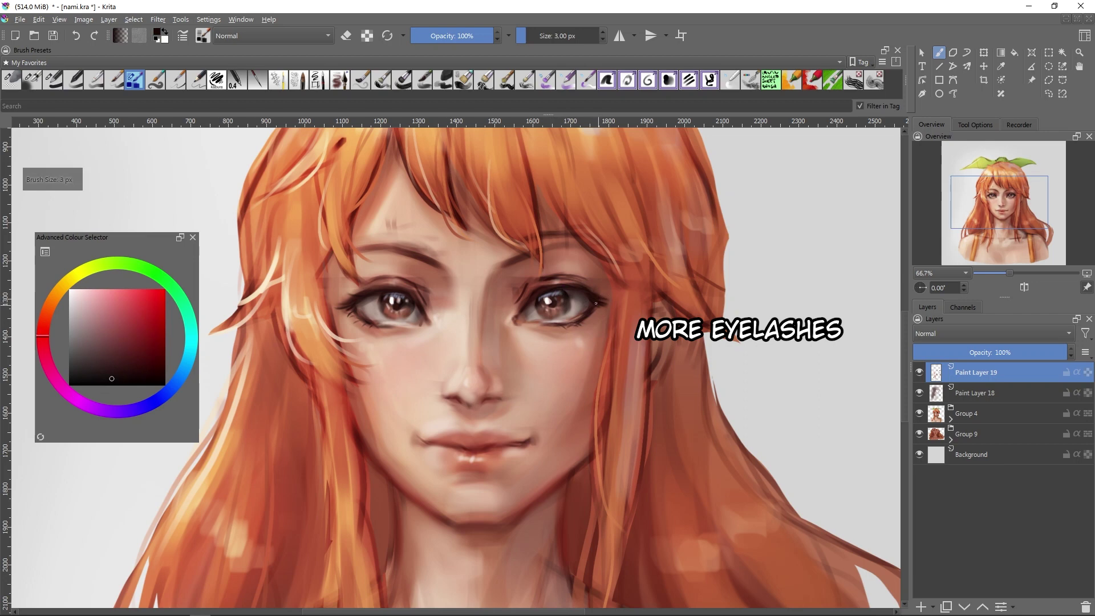
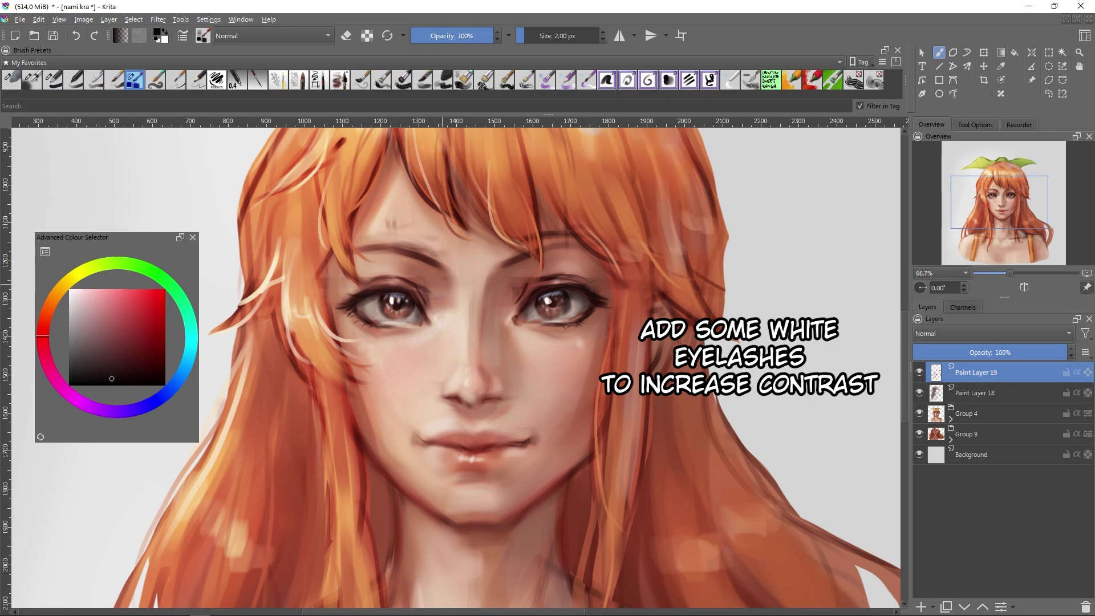
- Sample light orange, dark brown and peach colours from the face and enlarge the brush
left_click(401, 304, "ctrl")
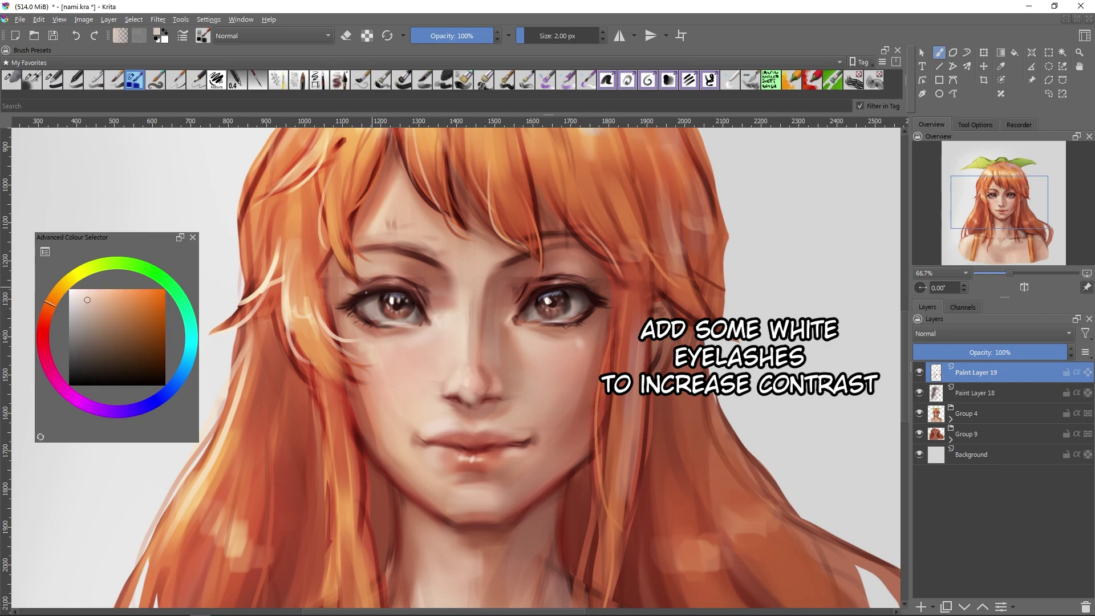
left_click(544, 326, "ctrl")
key("bracketright")
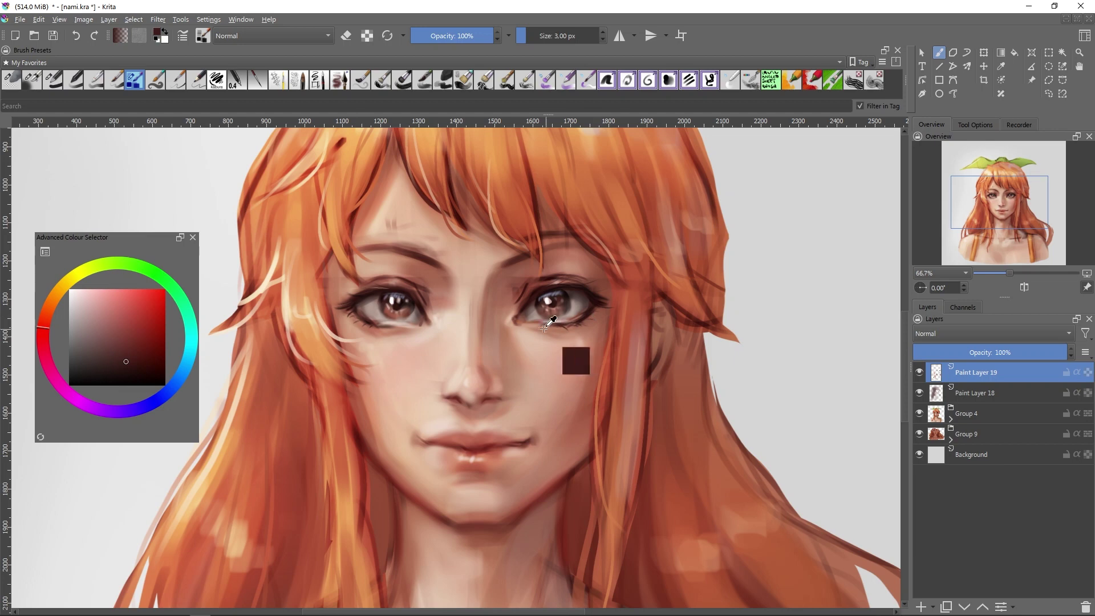
key("bracketright")
left_click(393, 318, "ctrl")
key("bracketright")
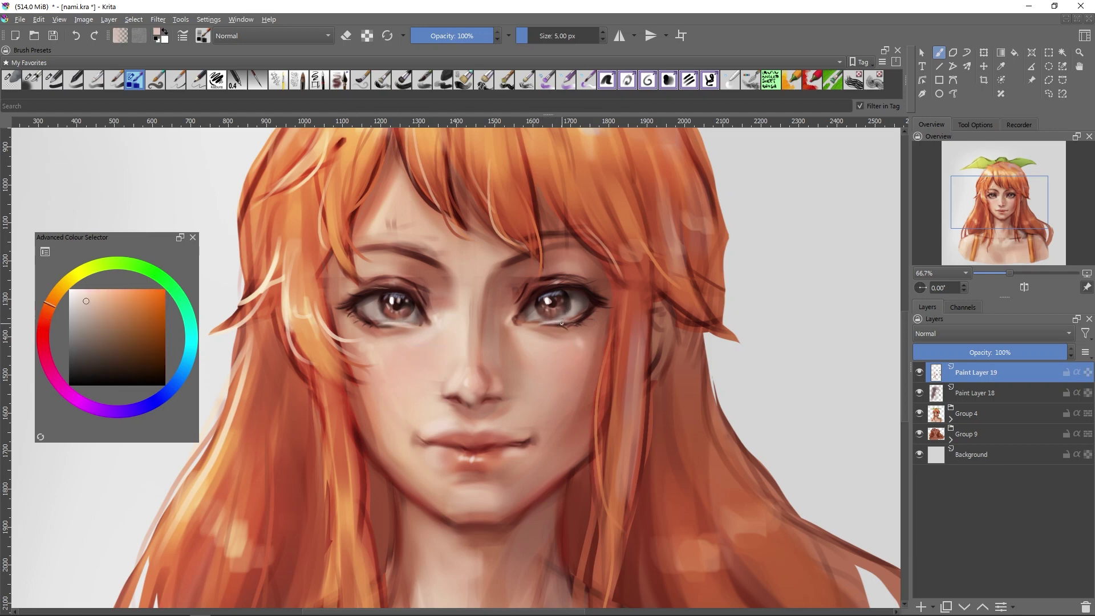
left_click(561, 323, "ctrl")
key("bracketright")
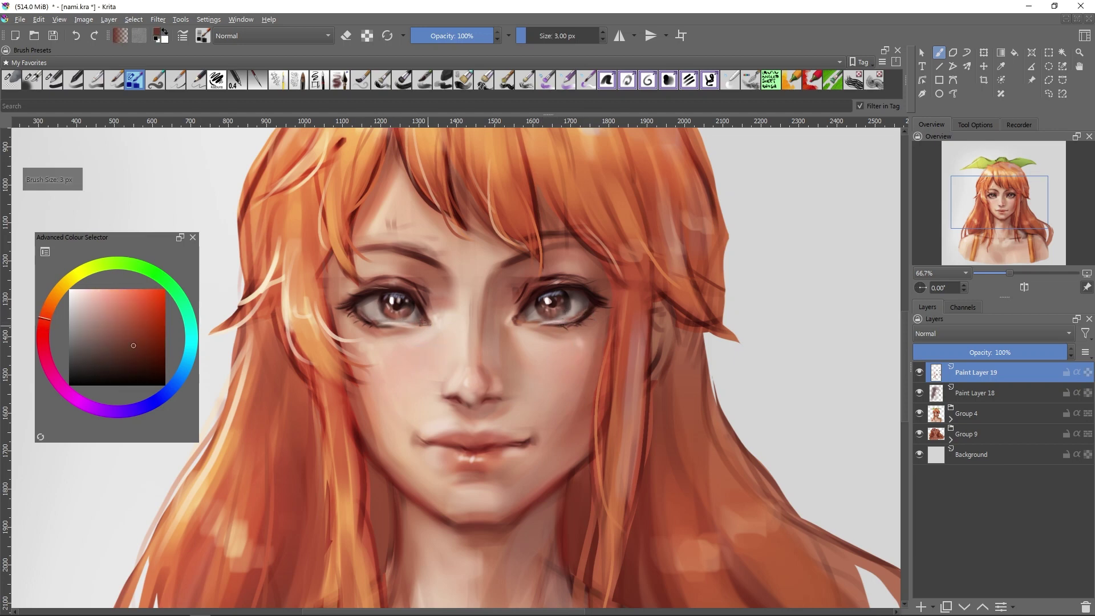
key("slash")
- Paint fine light eyelash strokes around the eyes with a 4 px brush on Paint Layer 19
left_click(433, 301, "ctrl")
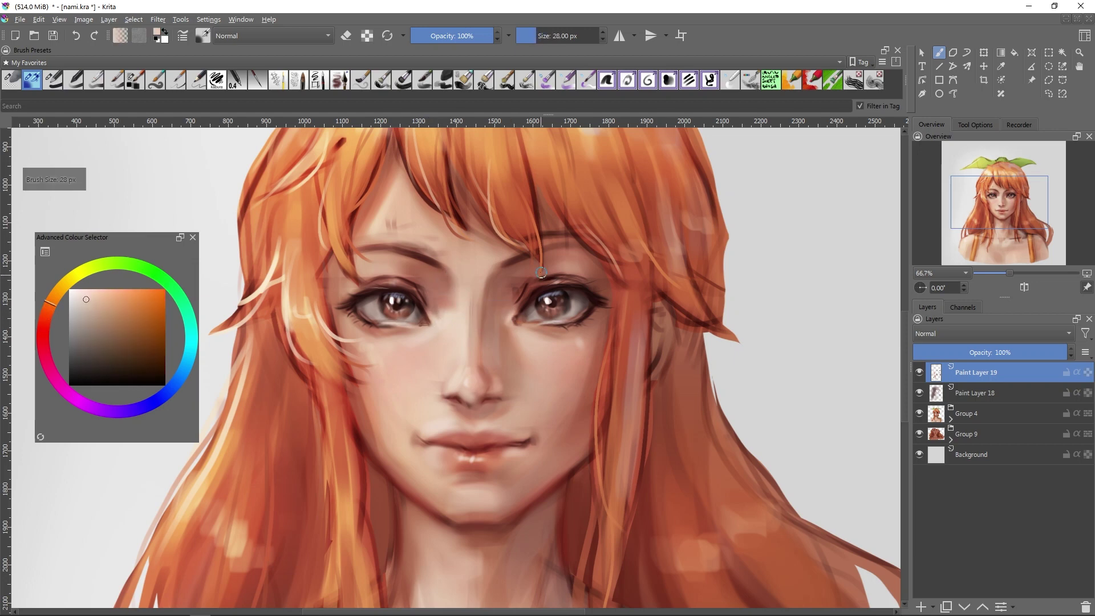
left_click(430, 332, "ctrl")
key("slash")
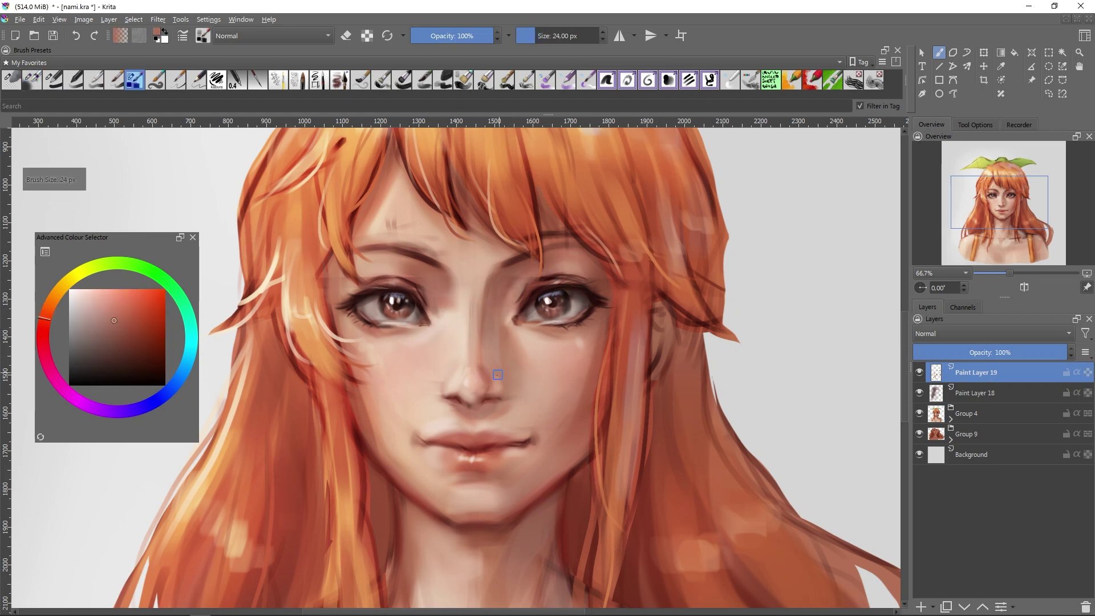
key("bracketright")
left_click(467, 382, "ctrl")
key("slash")
left_click(436, 419, "ctrl")
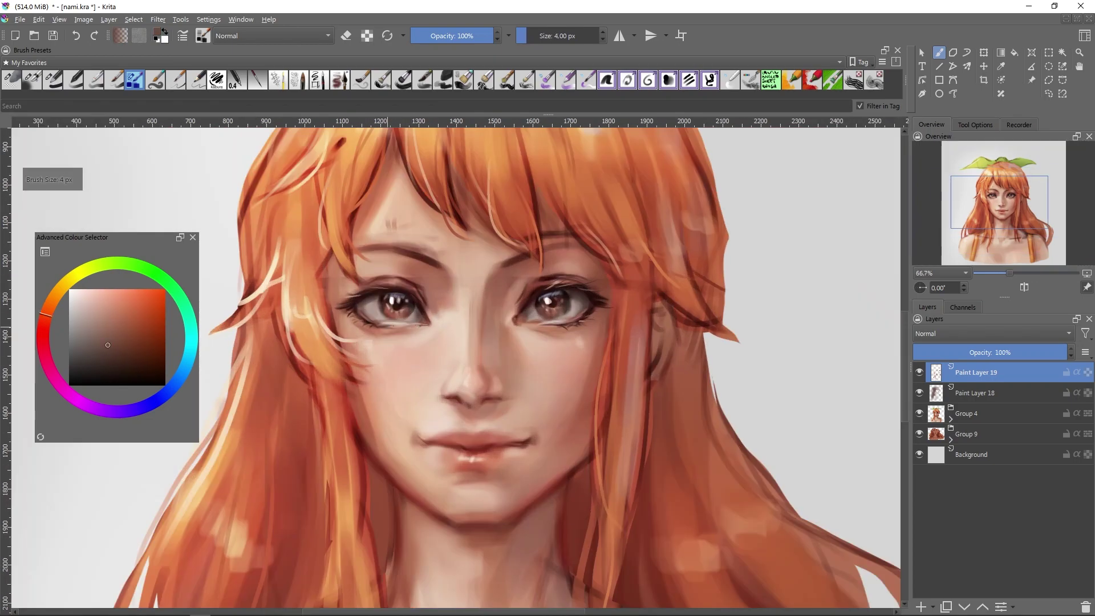
left_click(425, 322, "ctrl")
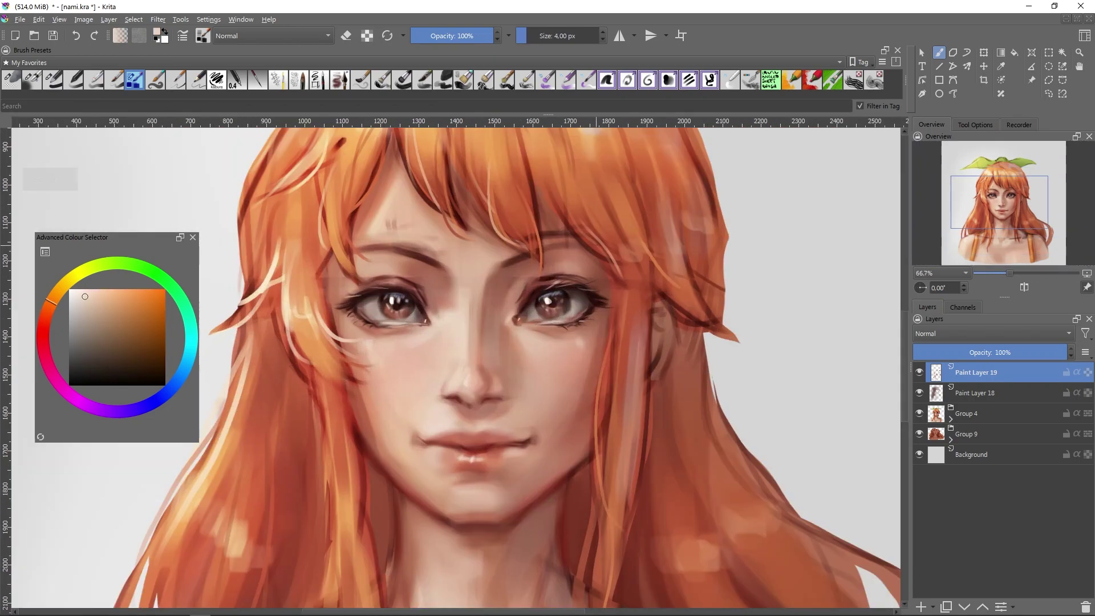
key("bracketright")
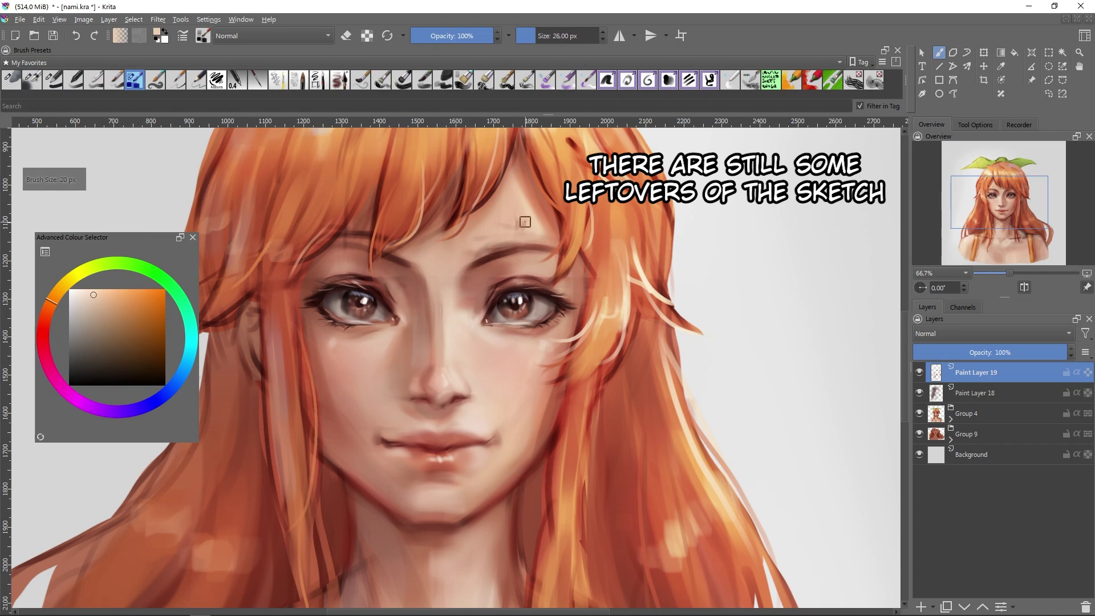
- Paint over the sketch marks on the forehead with a brush of about 47 px
mouse_move(524, 221)
left_mouse_down()
mouse_move(530, 232)
mouse_move(512, 205)
left_mouse_up()
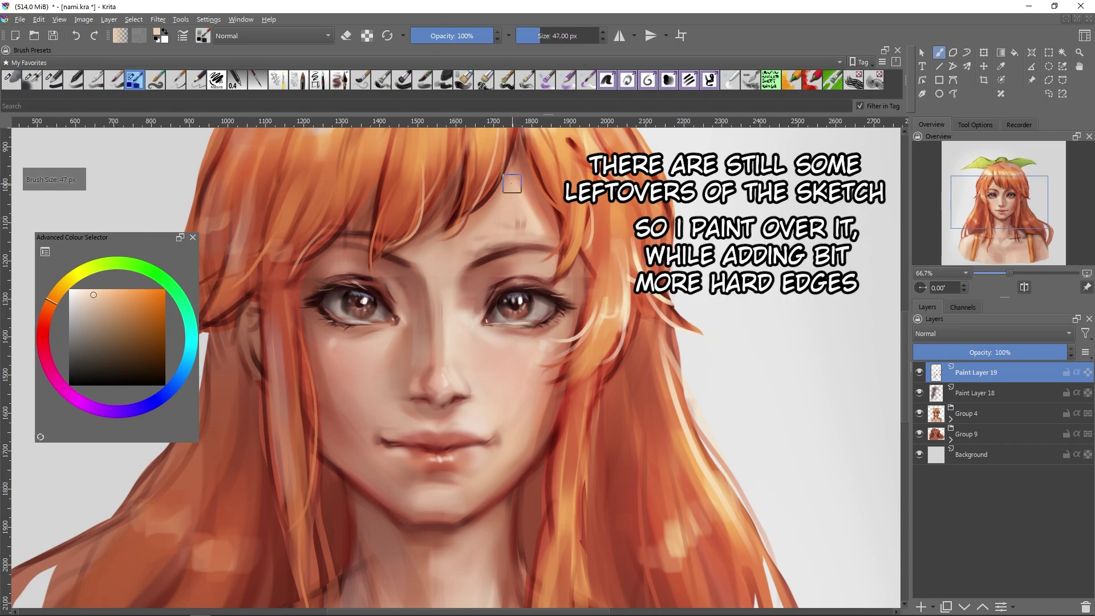
left_click(511, 183, "ctrl")
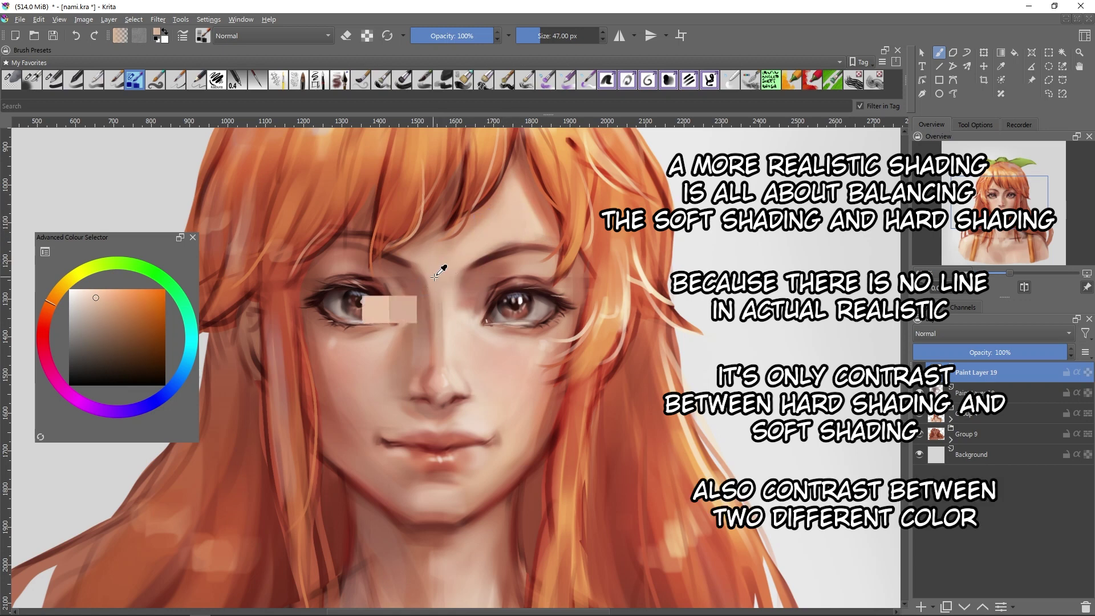
key("bracketleft")
key("slash")
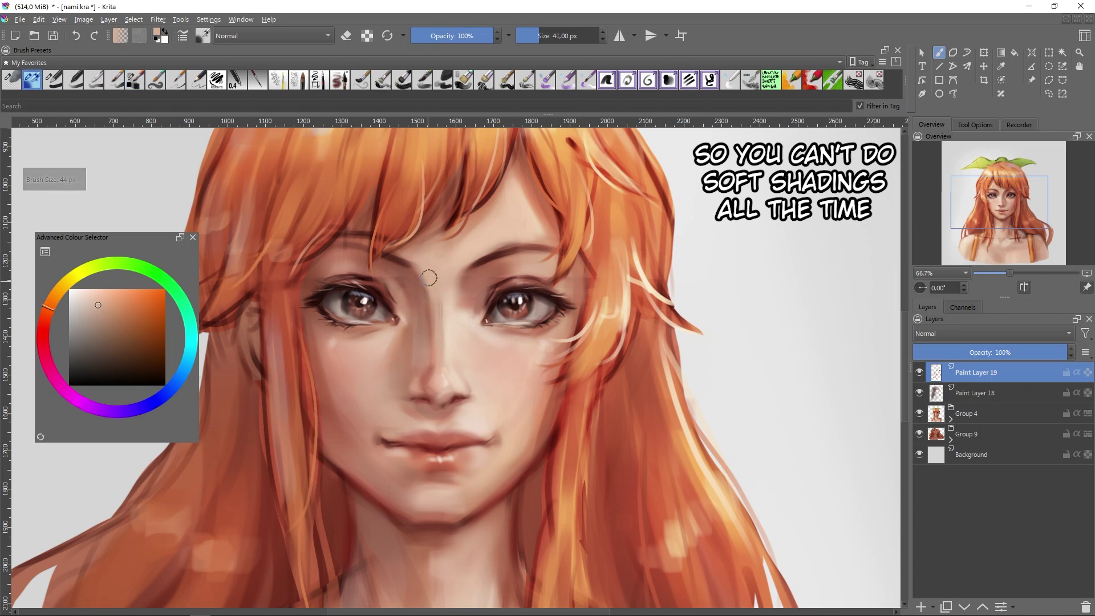
left_click(431, 342, "ctrl")
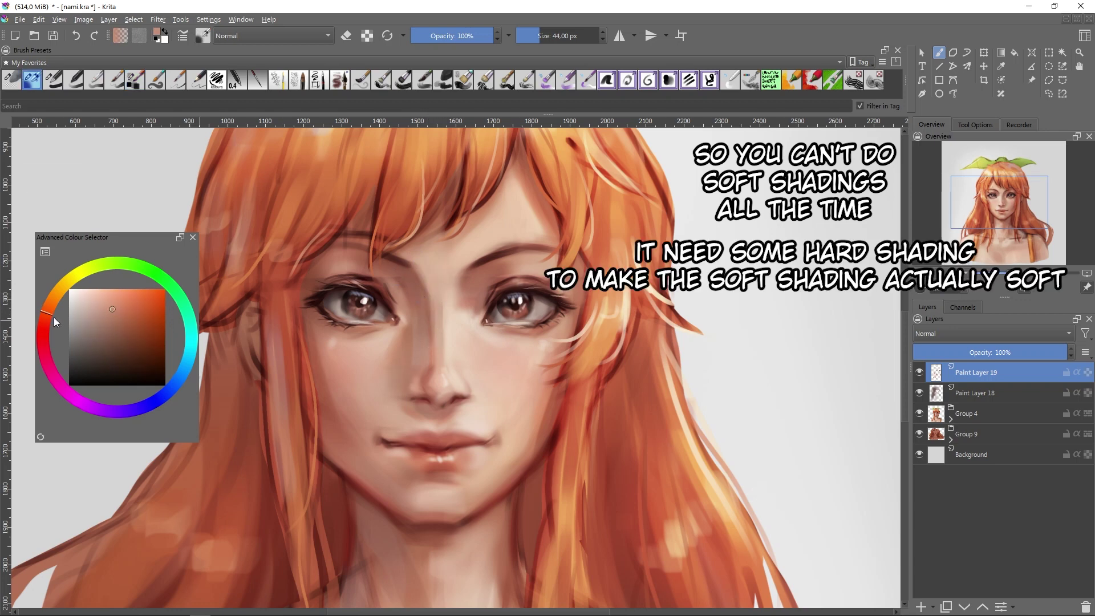
left_click(277, 256, "ctrl")
key("bracketleft")
- Sample orange and darker face tones, sizing the brush between 14 and 41 px
left_click(536, 191, "ctrl")
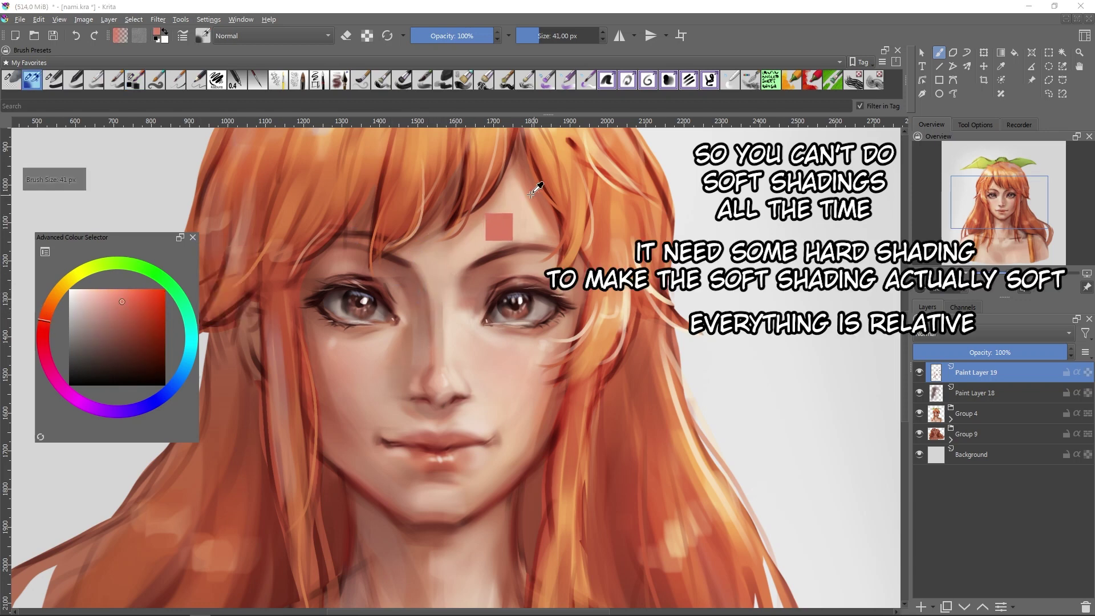
left_click(136, 311)
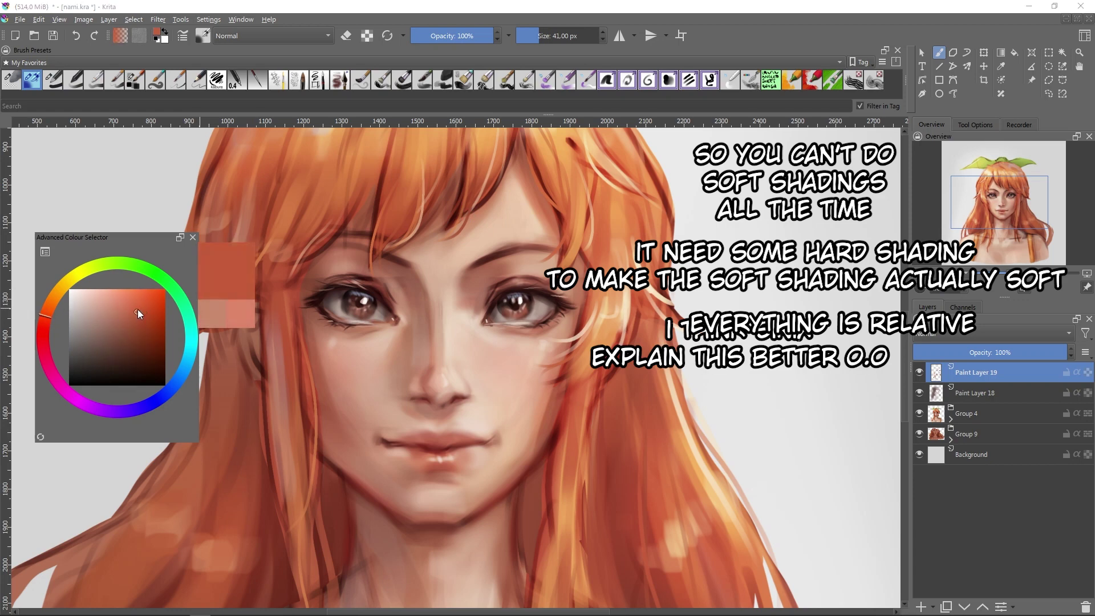
key("bracketleft")
key("bracketleft")
key("bracketleft")
left_click(121, 314)
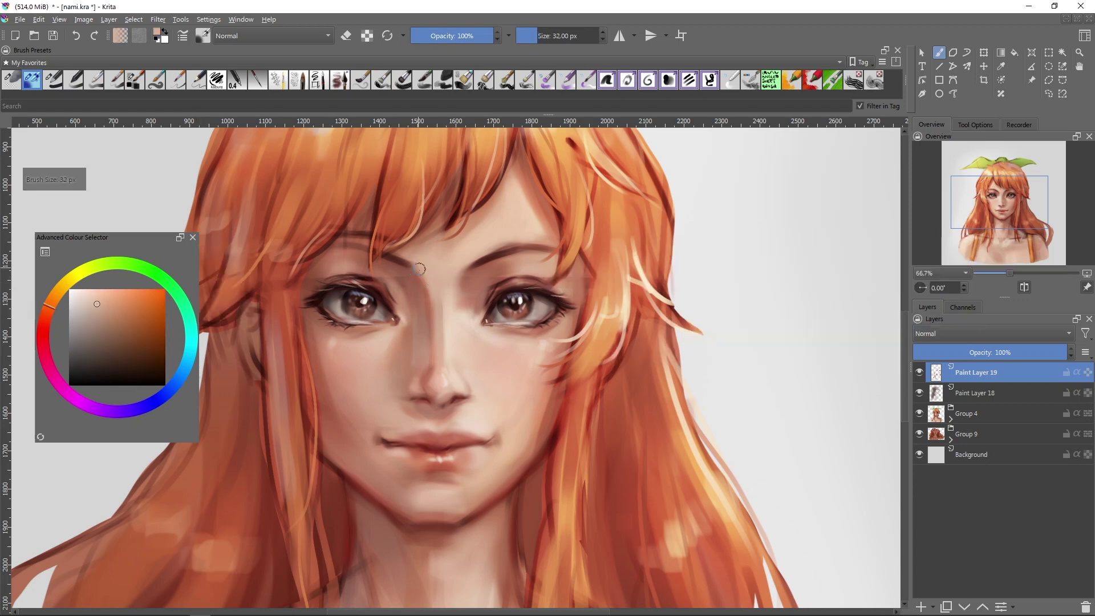
key("bracketright")
key("bracketright")
key("bracketright")
key("bracketleft")
key("bracketleft")
key("bracketleft")
left_click(415, 404, "ctrl")
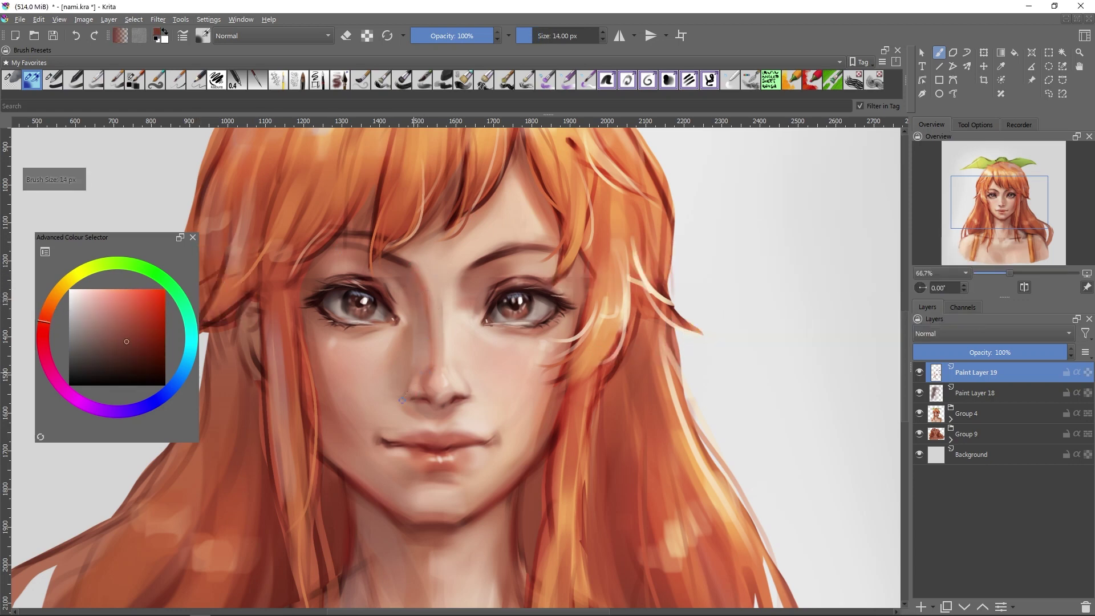
key("slash")
left_click(423, 381, "ctrl")
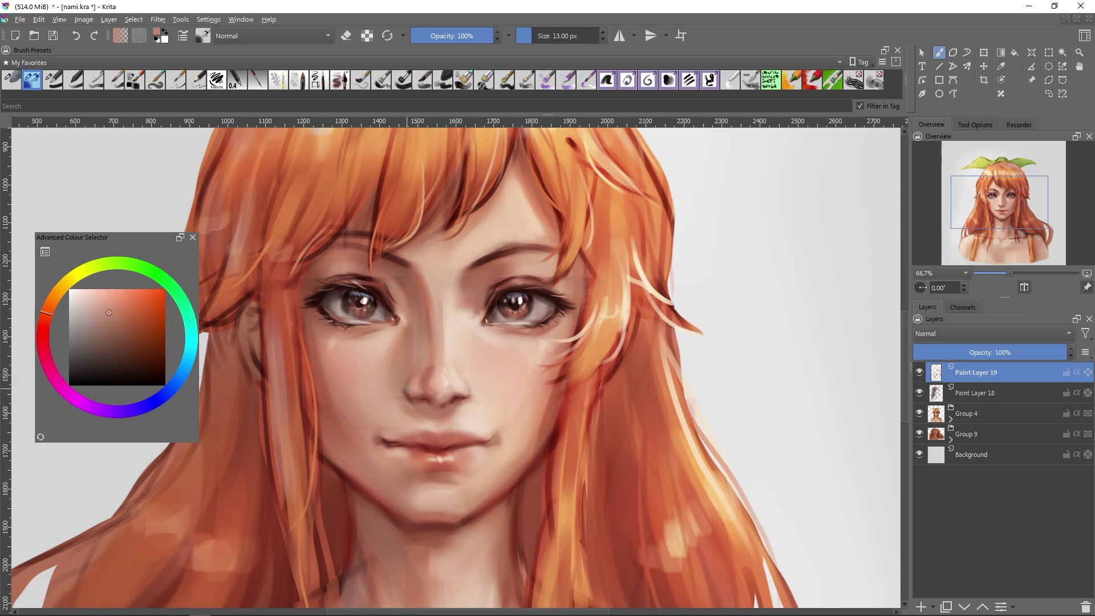
key("bracketright")
key("bracketright")
key("bracketright")
key("bracketright")
key("bracketright")
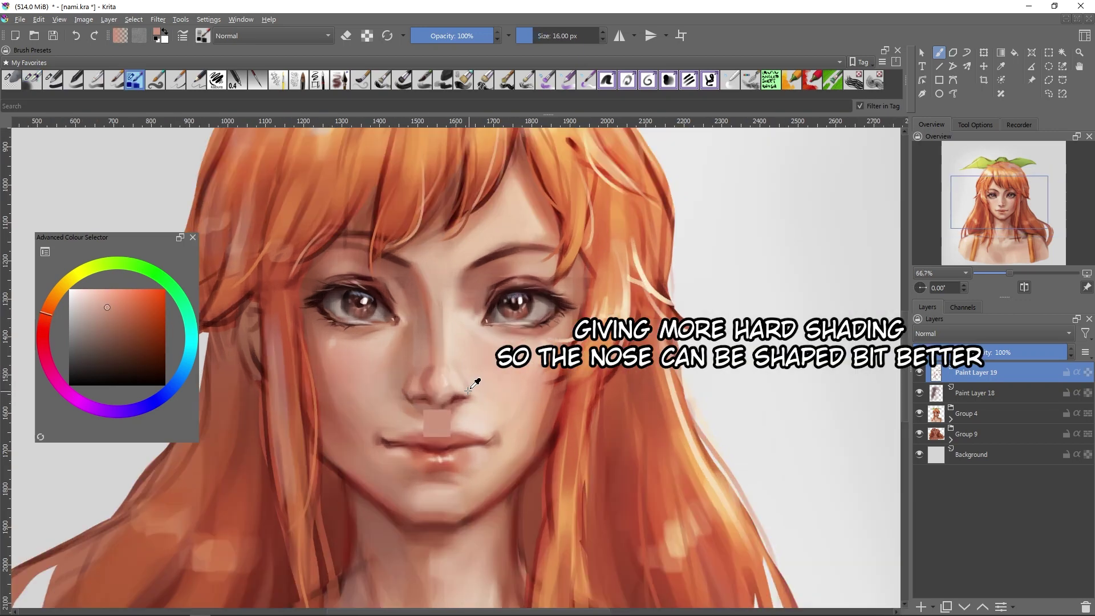
- Add crisp hard-edged light and dark shading around the nose, then zoom out to 25%
left_click(472, 381, "ctrl")
left_click_drag(469, 374, 471, 398)
key("bracketleft")
key("bracketleft")
key("bracketleft")
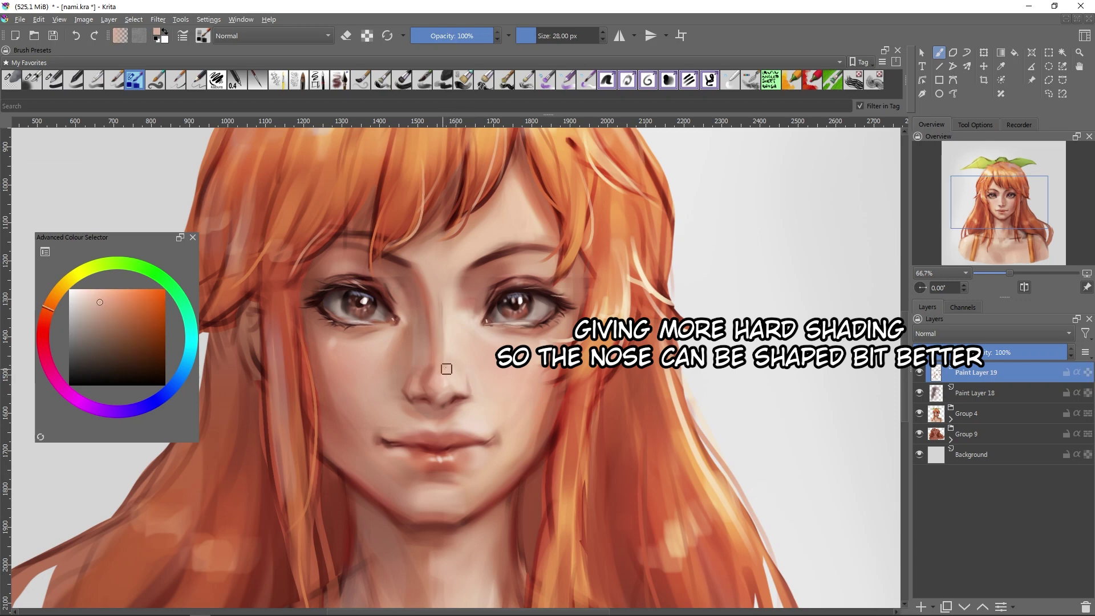
left_click(434, 362, "ctrl")
left_click(448, 366, "ctrl")
key("bracketright")
key("bracketright")
key("bracketright")
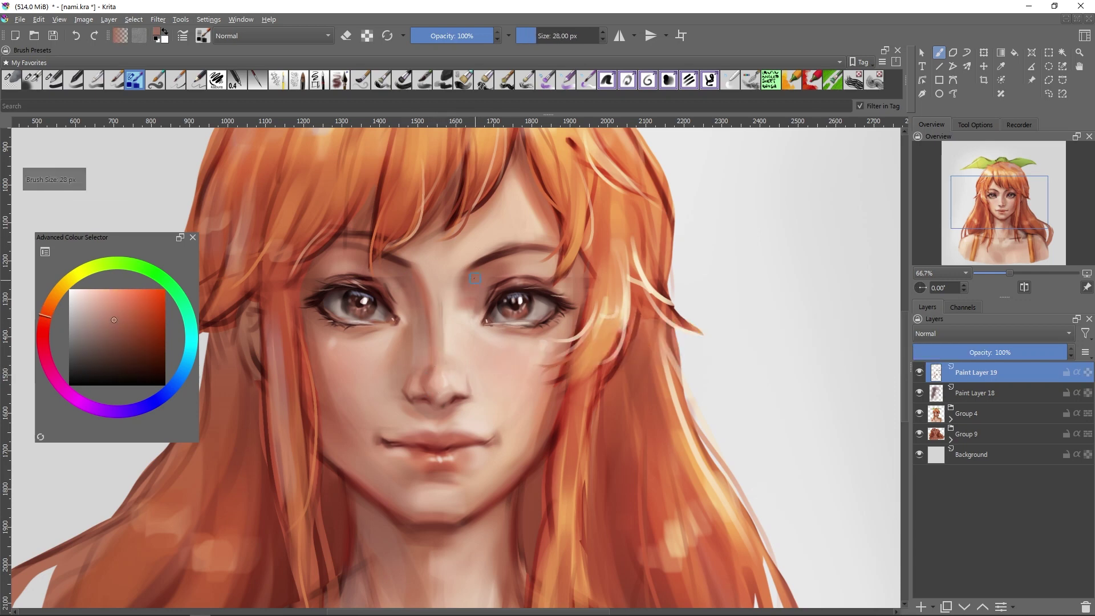
left_click(465, 315, "ctrl")
key("bracketright")
key("bracketright")
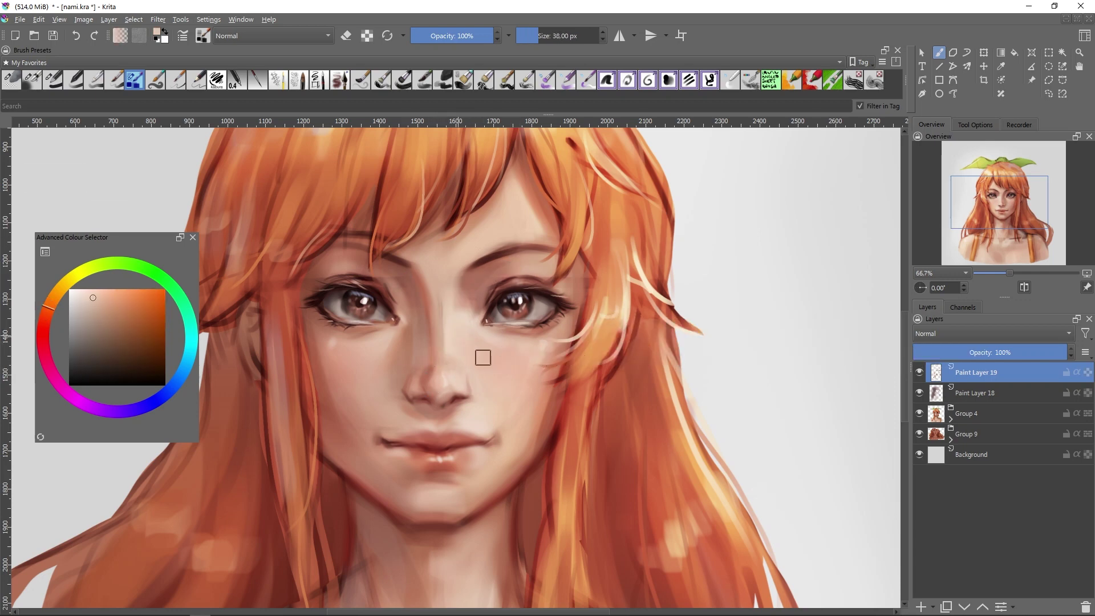
left_click(418, 354, "ctrl")
left_click(417, 336, "ctrl")
key("minus")
key("minus")
key("minus")
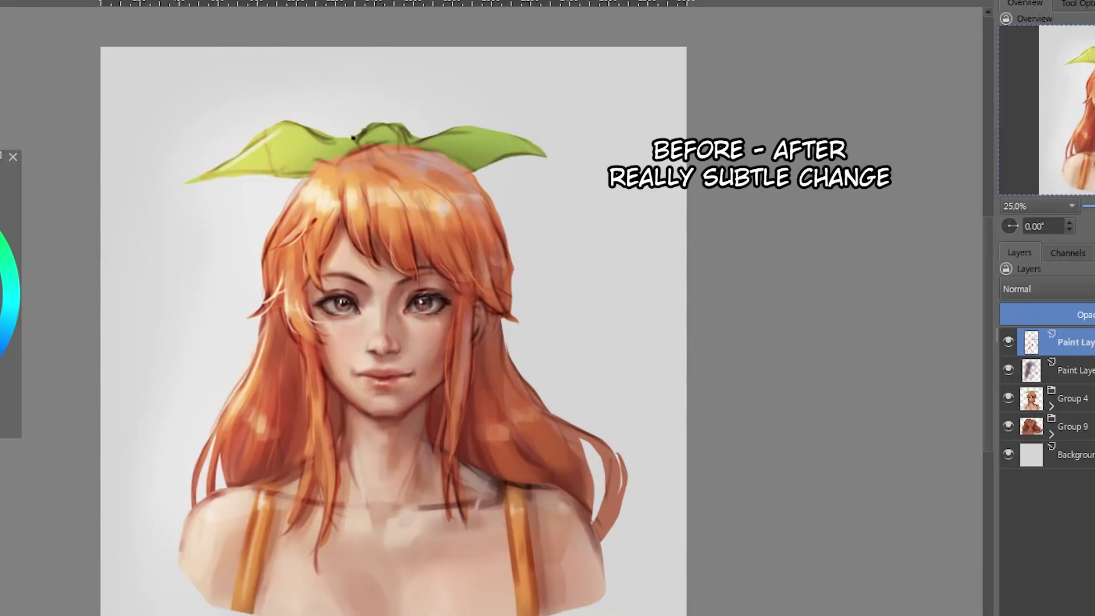
- Toggle the newest paint layer on and off for a before-and-after comparison
left_click(1009, 341)
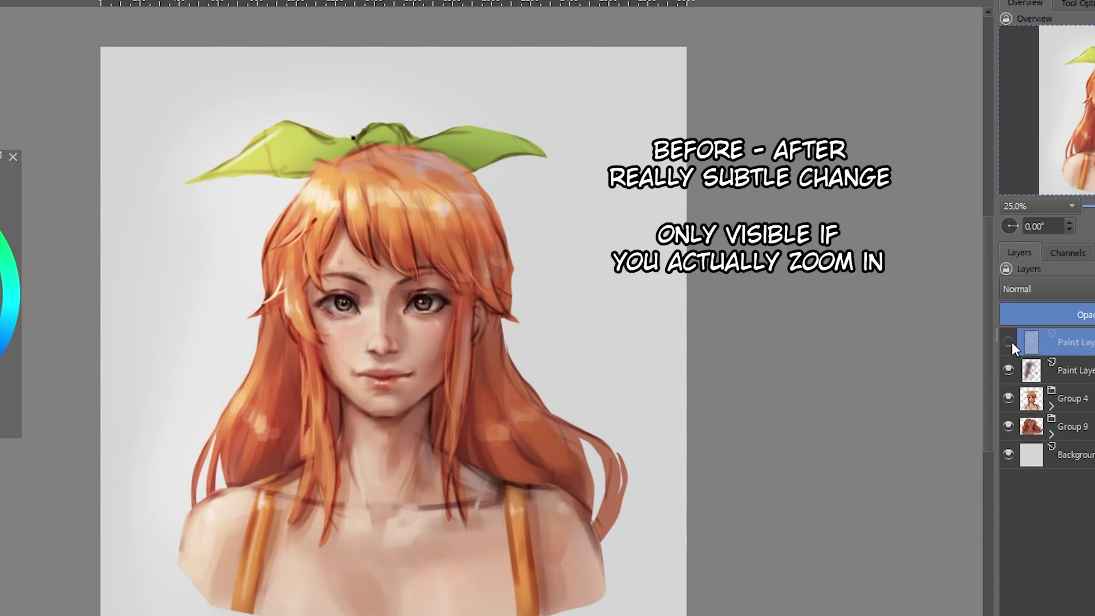
left_click(1009, 341)
left_click(1009, 341)
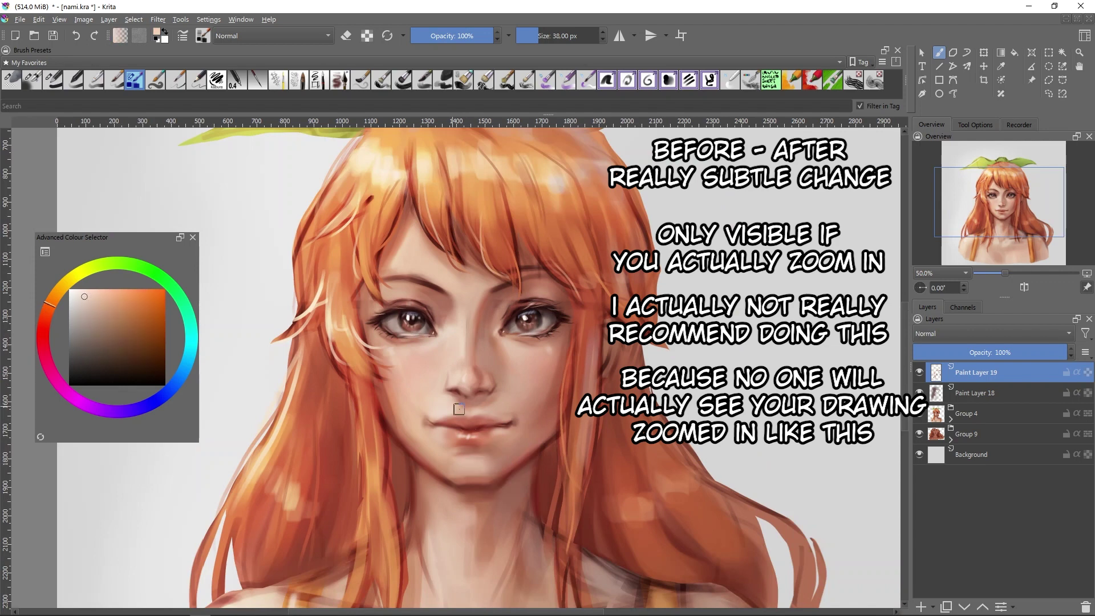
- Paint fine 8 px refinements on the face and hair in sampled oranges and reds
left_click(487, 334, "ctrl")
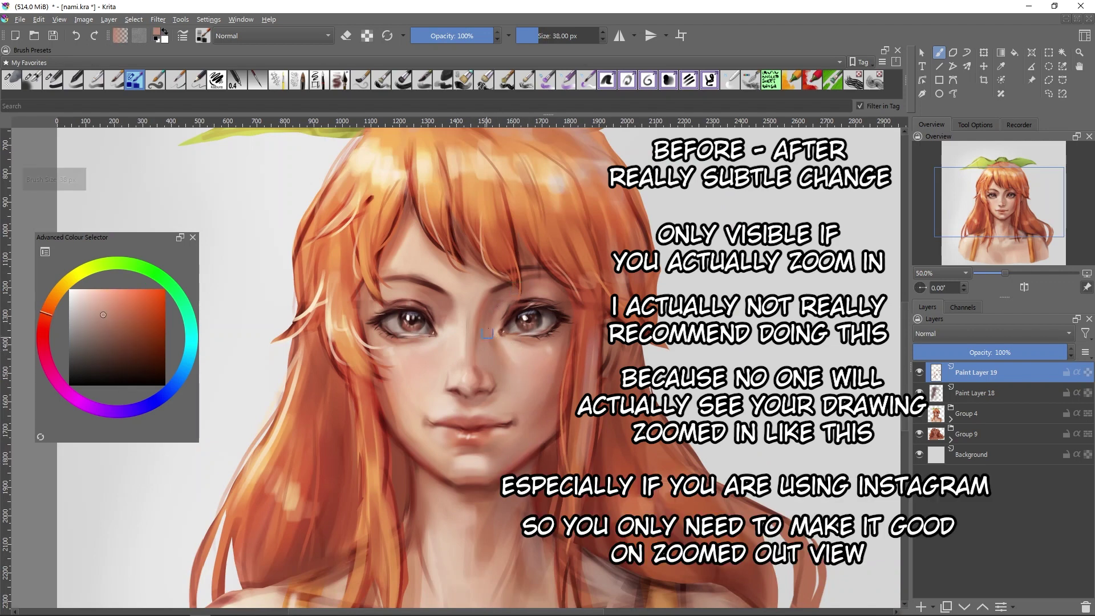
key("bracketleft")
key("bracketleft")
key("bracketleft")
left_click(526, 271, "ctrl")
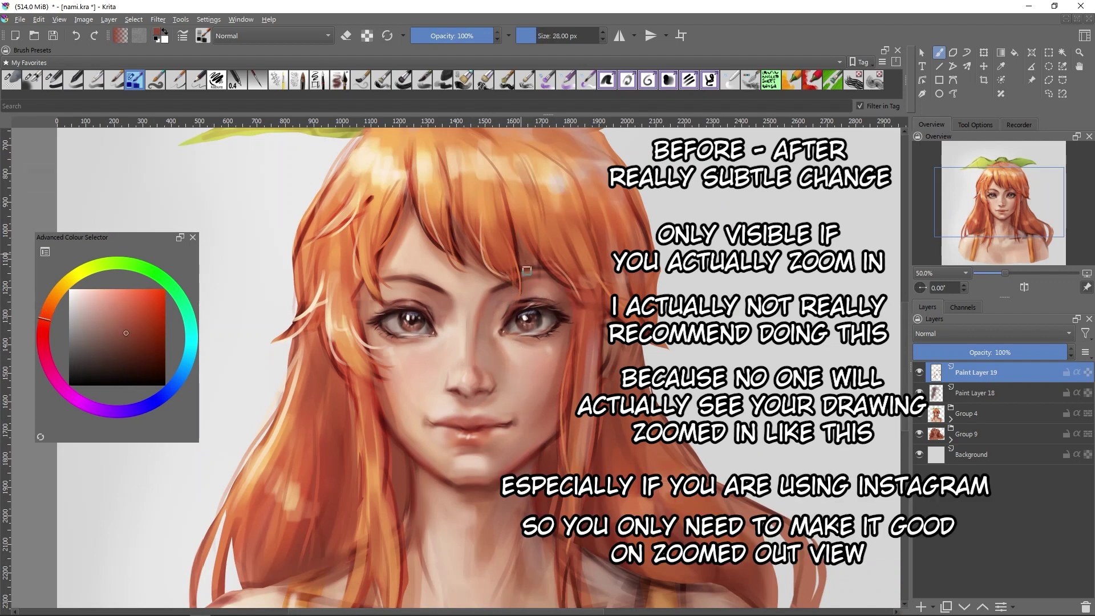
key("bracketleft")
key("bracketleft")
key("bracketleft")
left_click(527, 265, "ctrl")
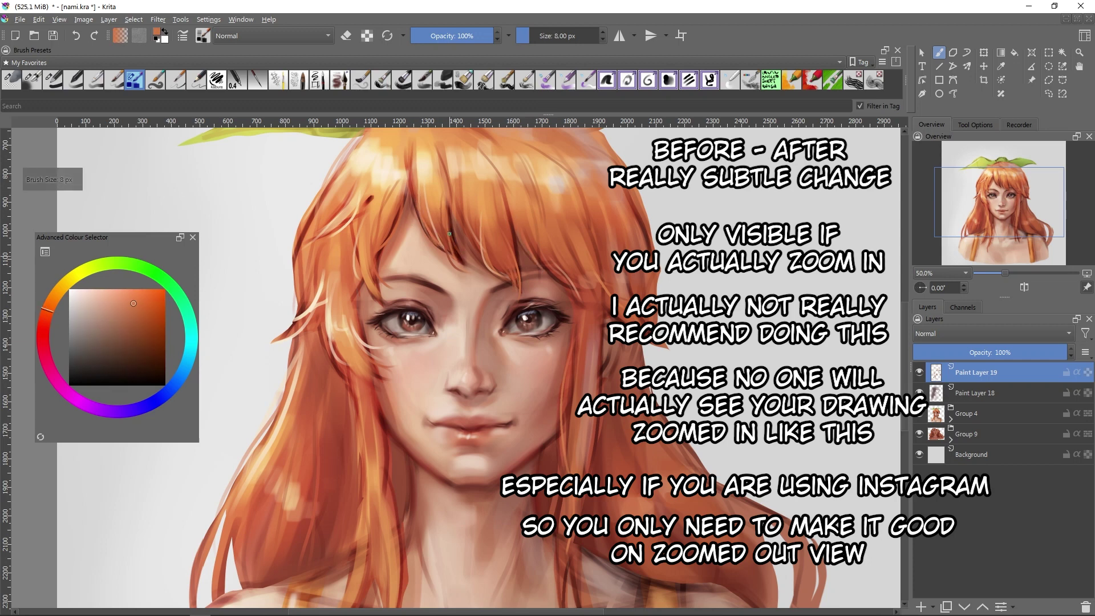
key("bracketright")
key("bracketright")
key("bracketright")
left_click(442, 230, "ctrl")
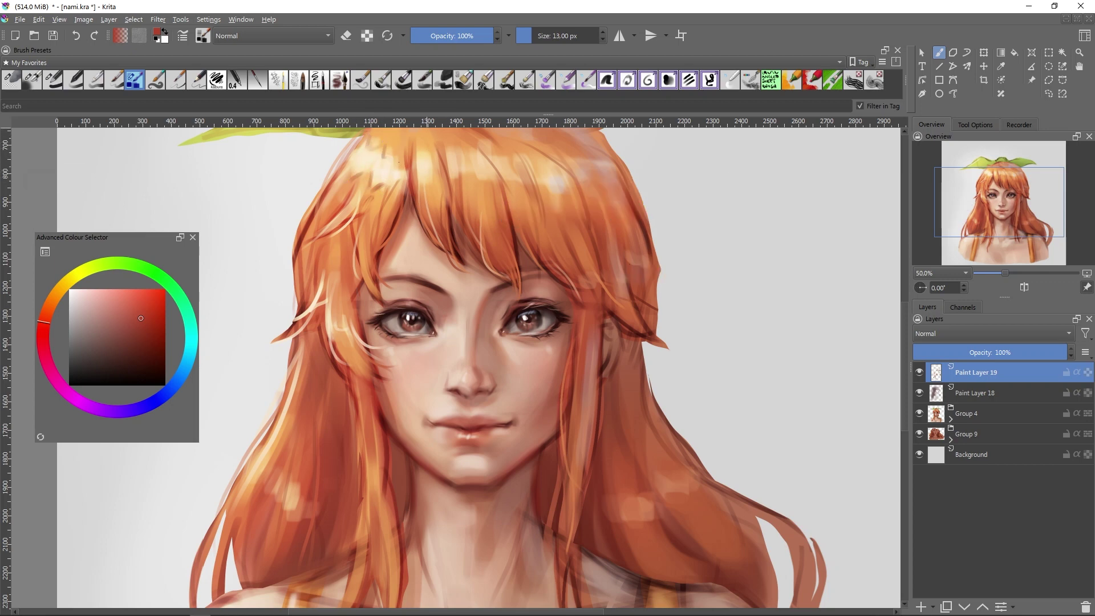
- Airbrush warm orange bounce light into the face, chin and neck shadows
key("slash")
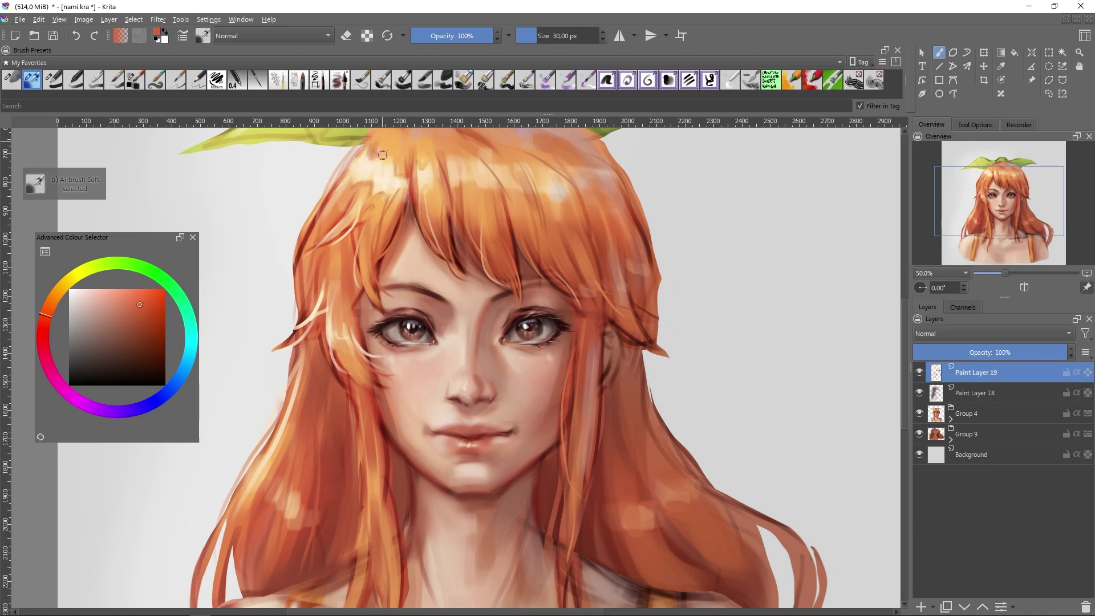
left_click_drag(404, 174, 397, 196)
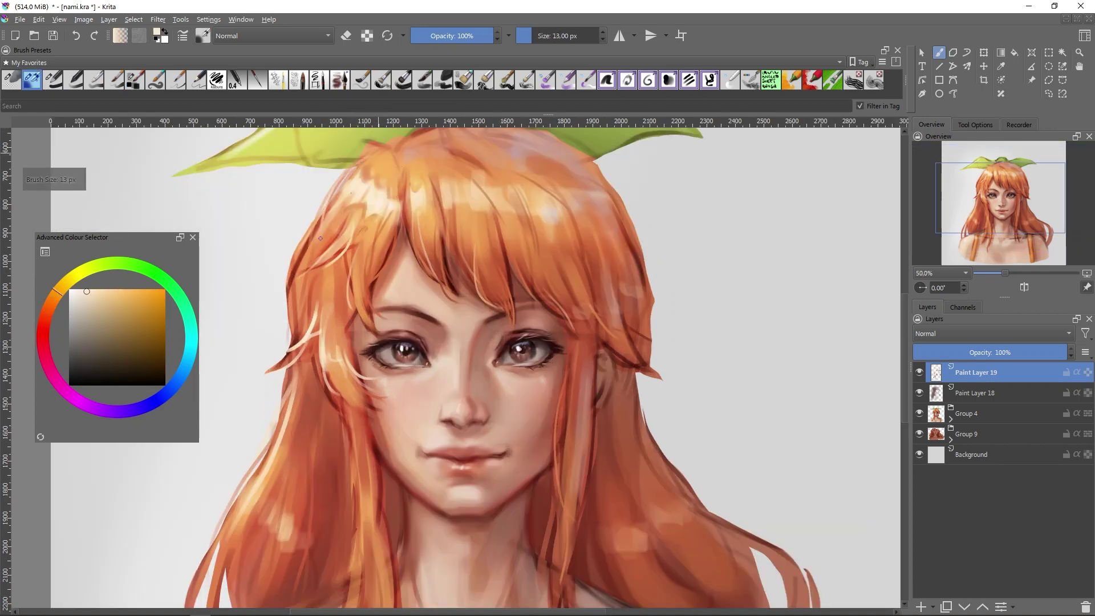
scroll(398, 196, "down", 2)
scroll(434, 318, "up", 2)
left_click(469, 331, "ctrl")
left_click(426, 387, "ctrl")
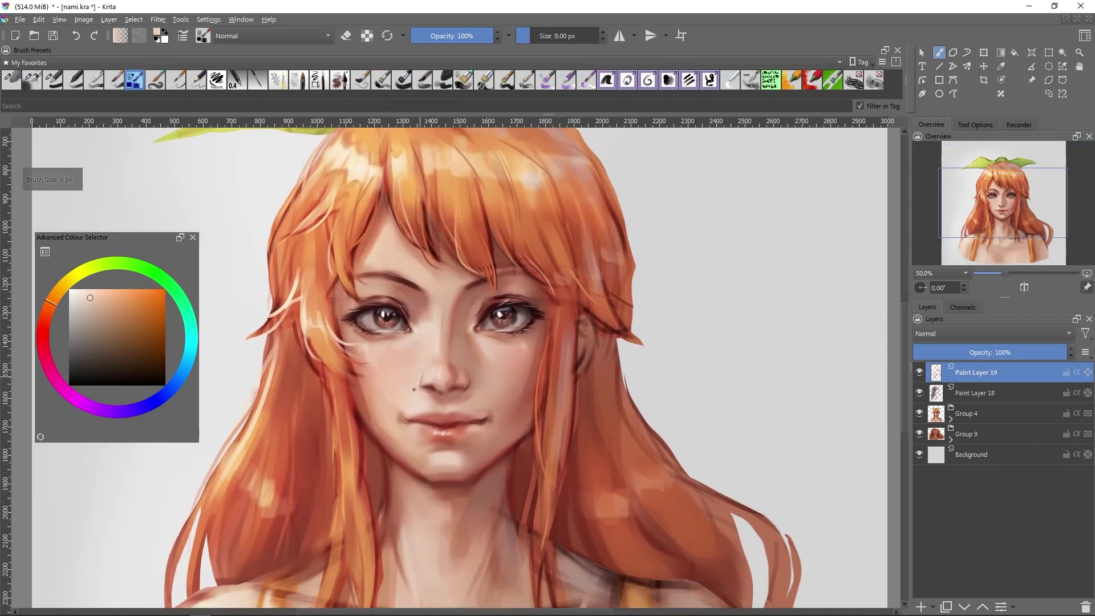
key("bracketright")
key("bracketright")
key("bracketright")
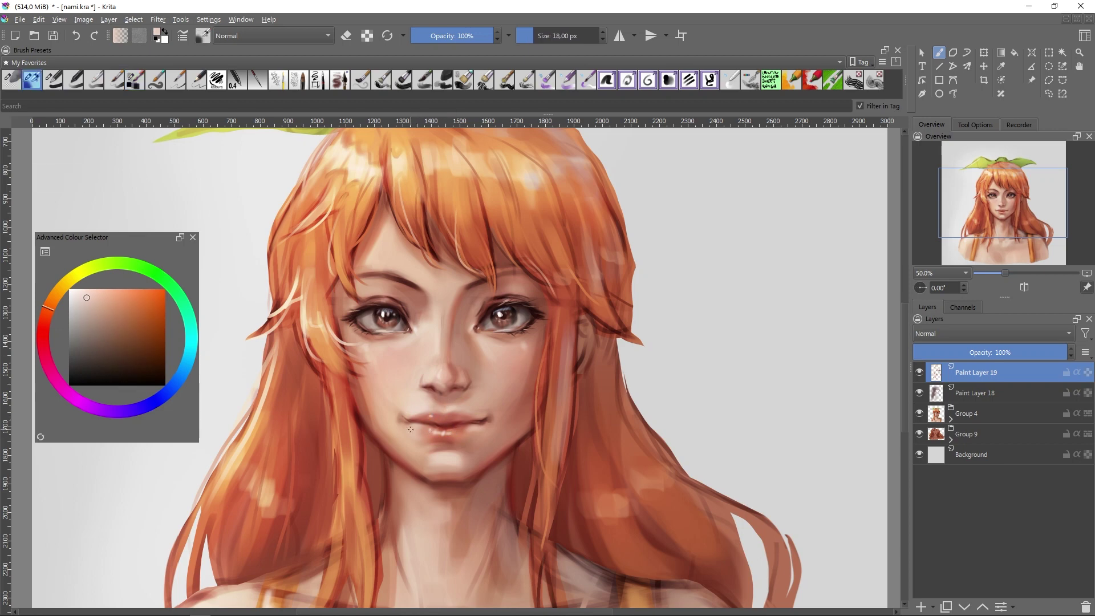
left_click(488, 407, "ctrl")
key("bracketright")
key("bracketright")
key("bracketright")
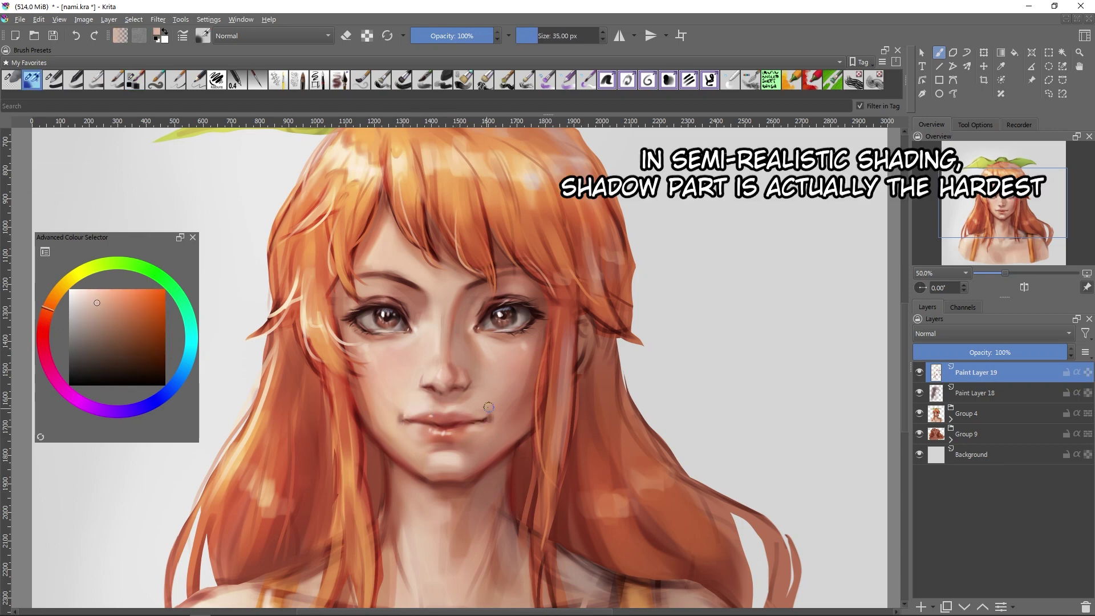
left_click(469, 454, "ctrl")
key("bracketright")
key("bracketright")
key("bracketright")
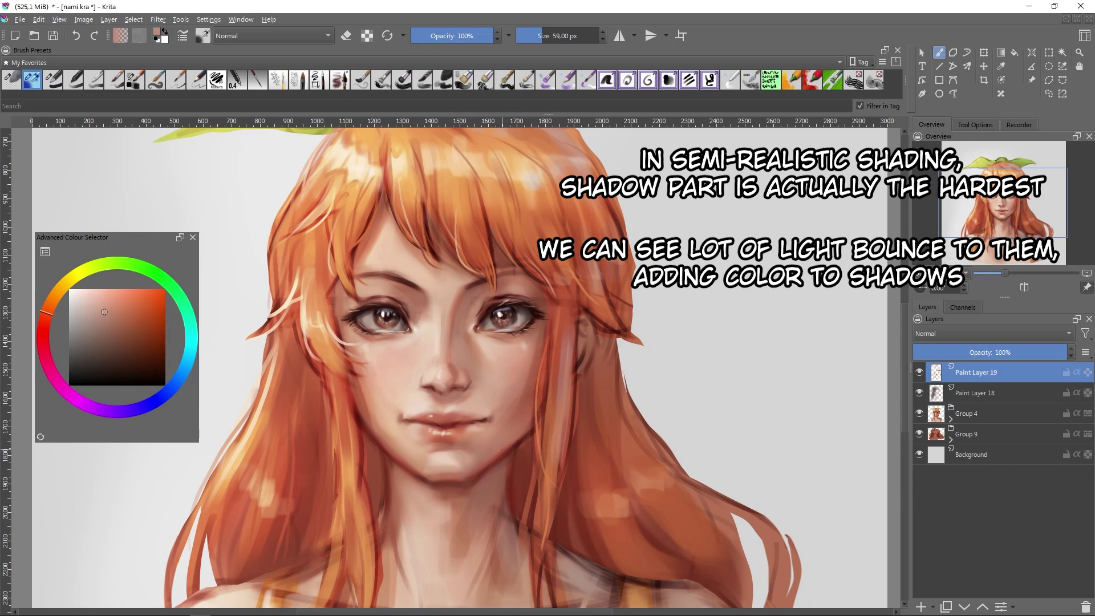
left_click(506, 434, "ctrl")
left_click(121, 302)
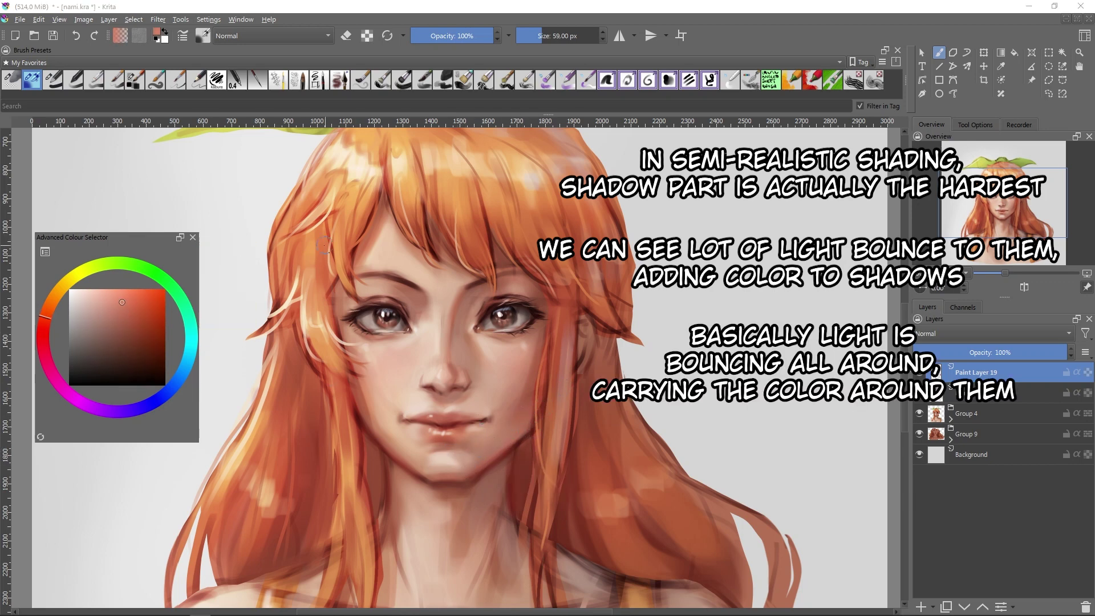
key("bracketright")
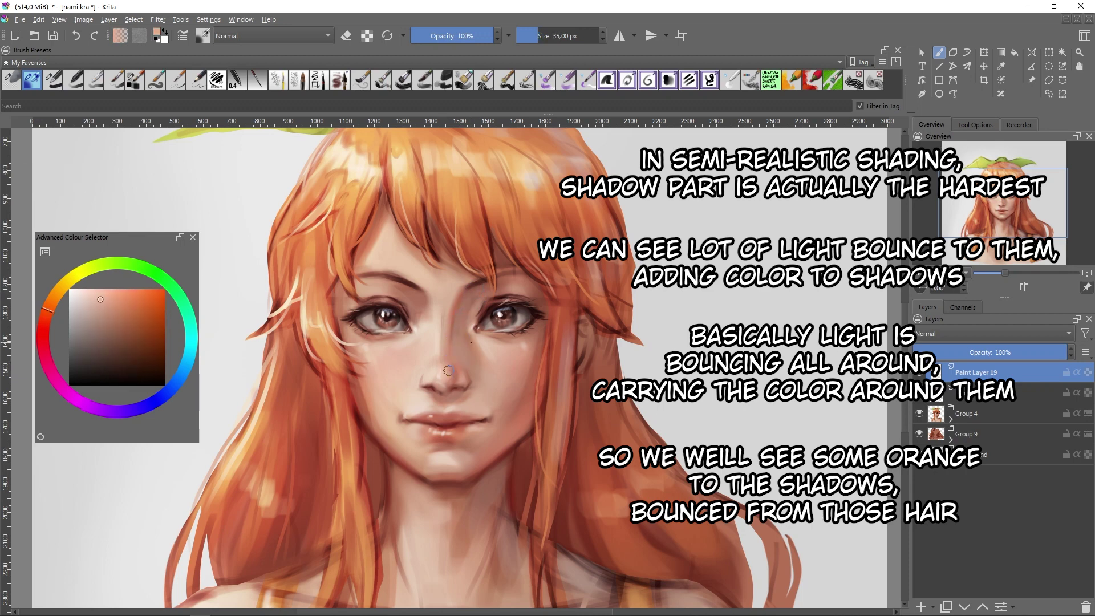
key("bracketright")
key("bracketright")
- Zoom out to the whole bust and add red and orange shading to the shoulders
key("slash")
scroll(547, 406, "down", 1)
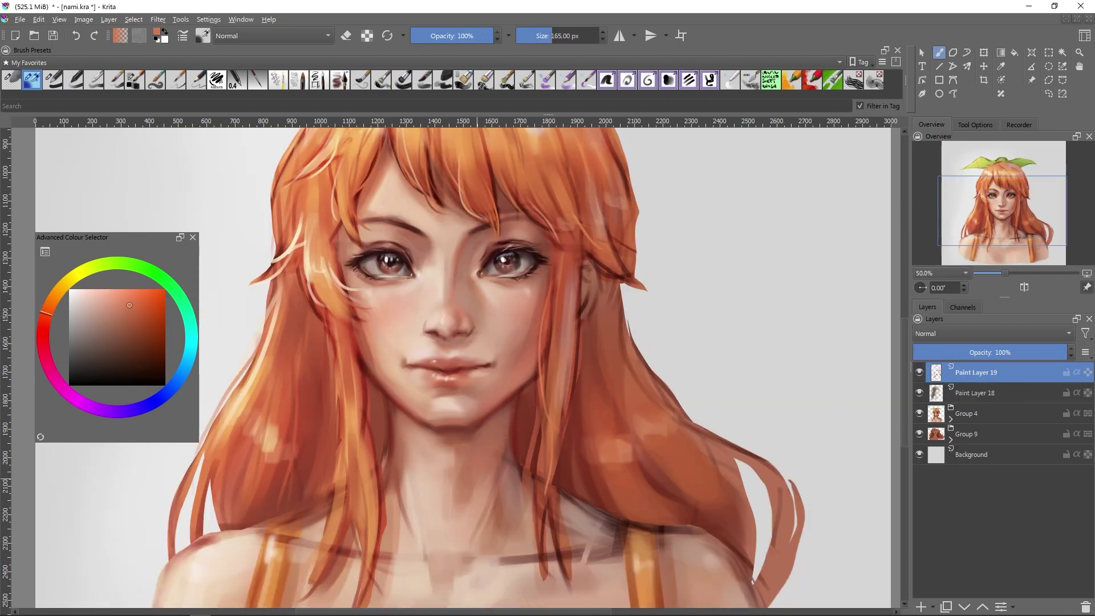
key("minus")
left_click(402, 377, "ctrl")
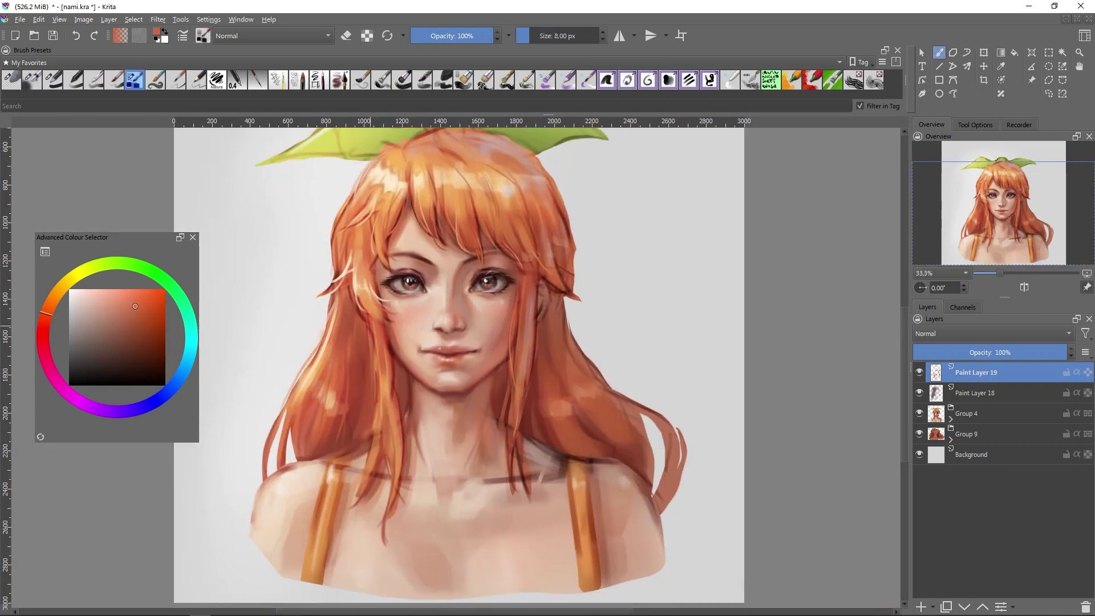
key("bracketleft")
key("bracketleft")
key("bracketleft")
left_click(435, 483, "ctrl")
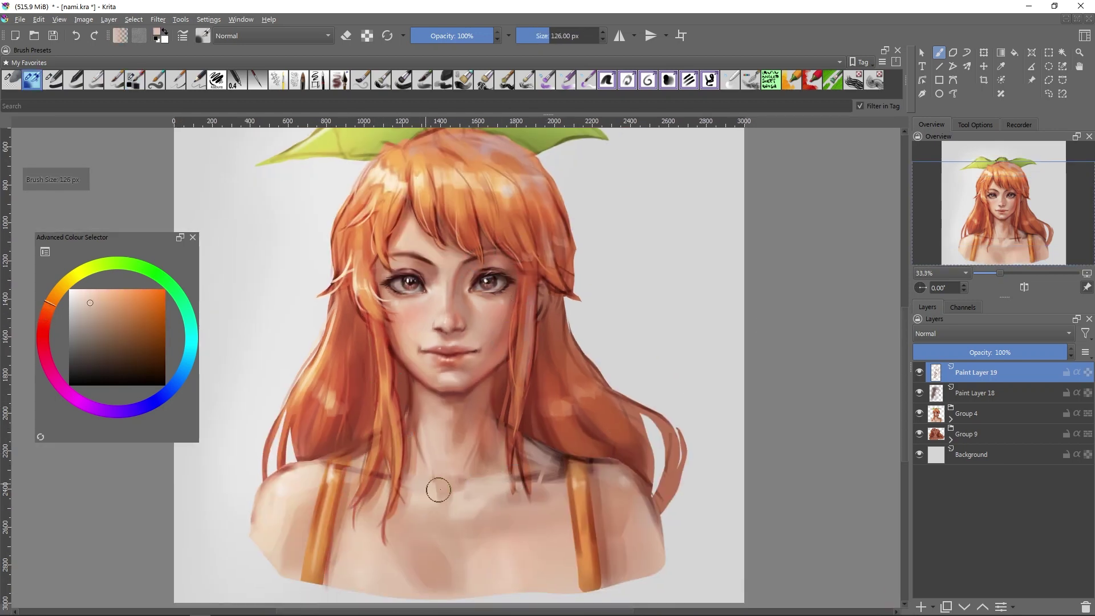
key("minus")
key("bracketleft")
key("bracketleft")
key("bracketleft")
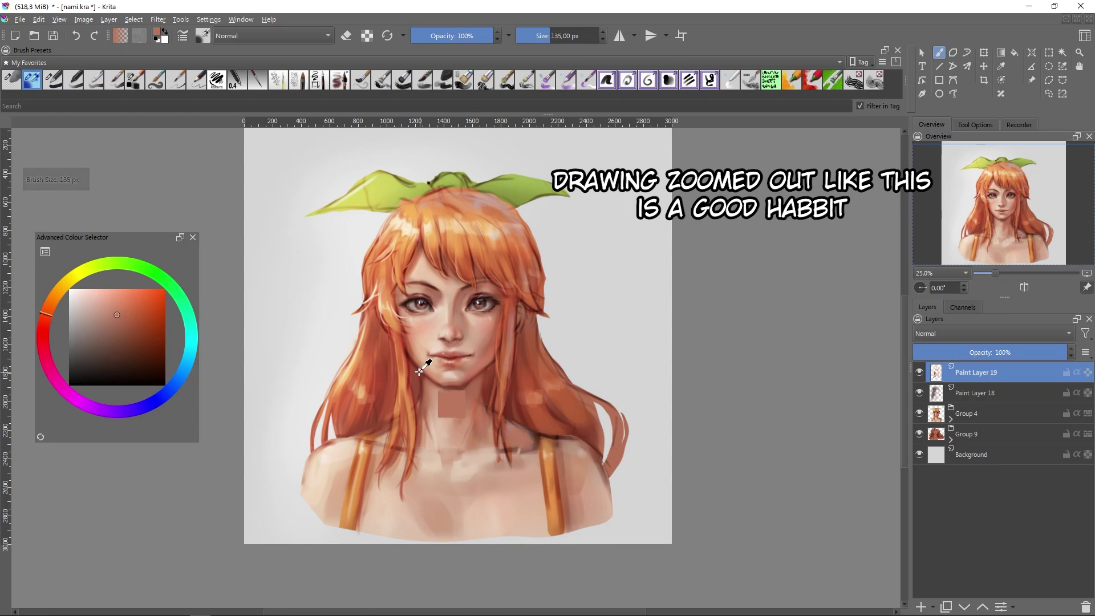
left_click(444, 427, "ctrl")
left_click(499, 420, "ctrl")
key("slash")
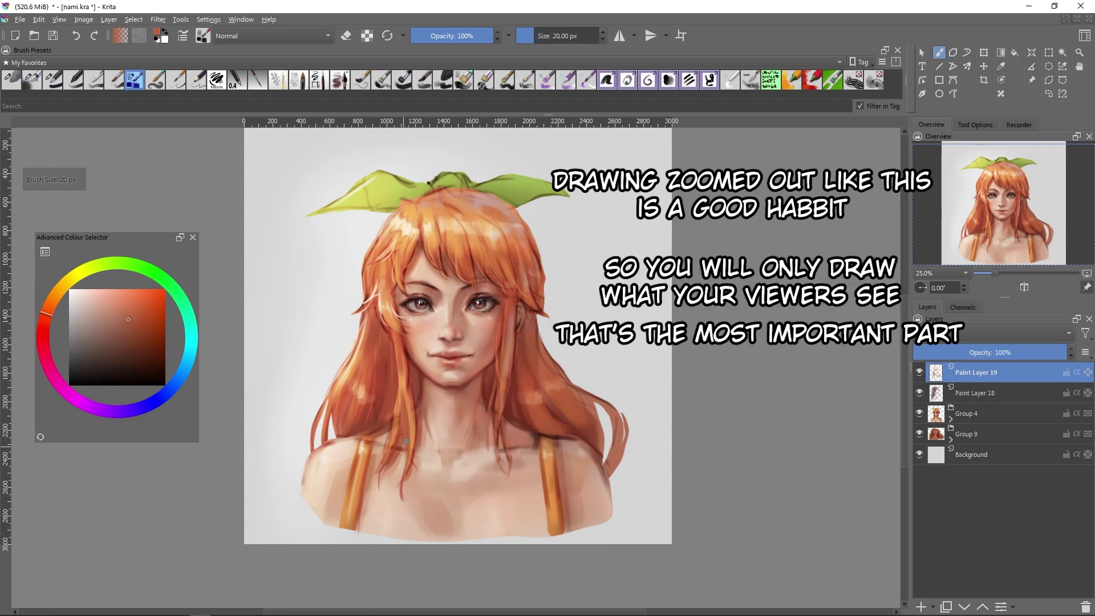
key("minus")
key("bracketleft")
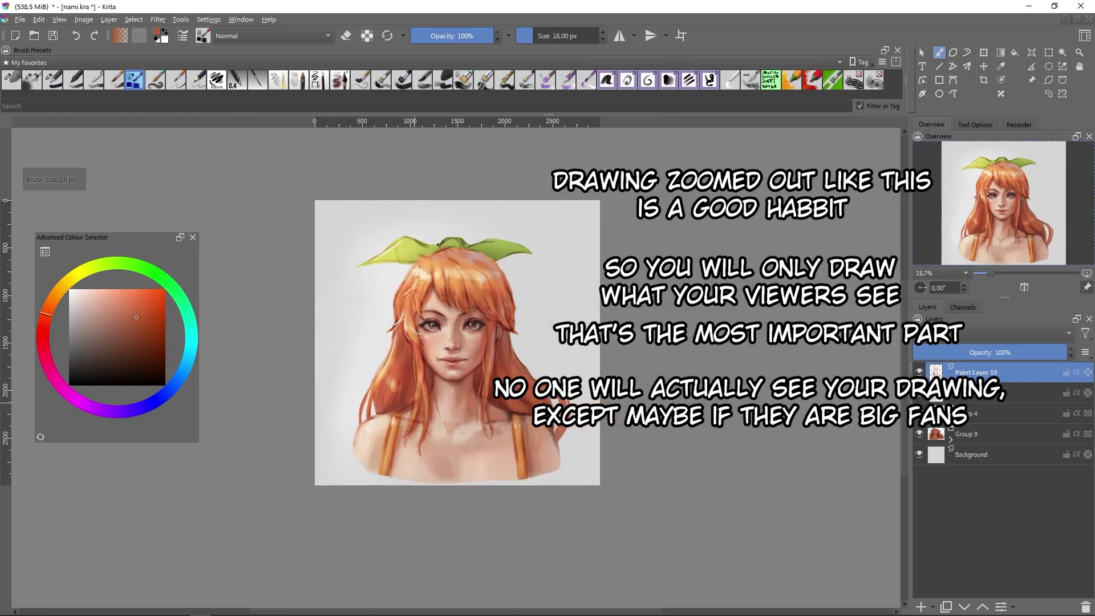
key("bracketright")
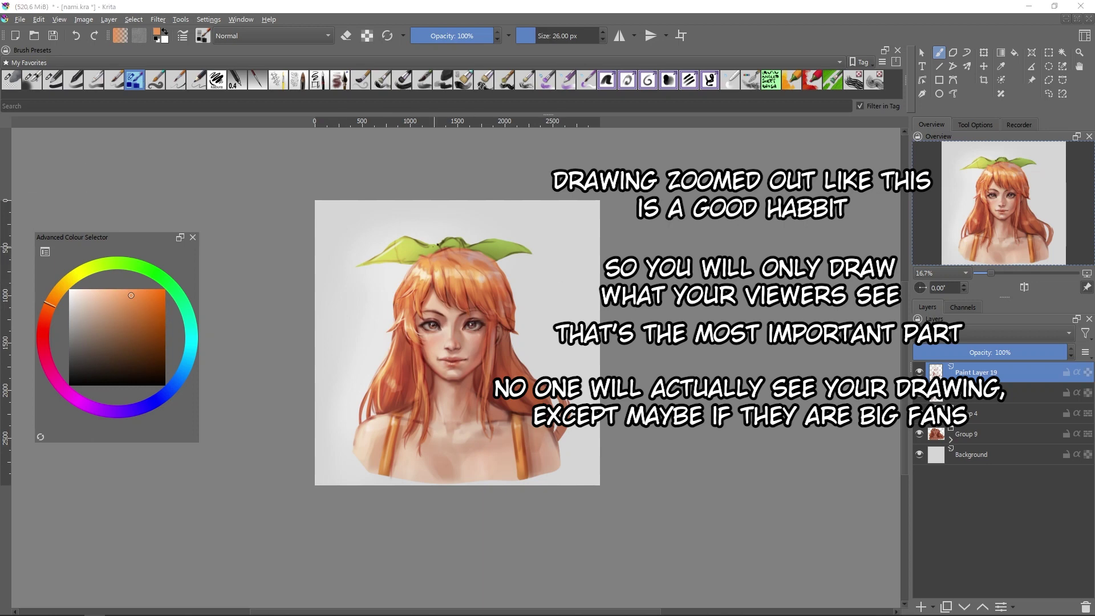
- Paint yellow stripes across the green leaf on her head
left_click(438, 244, "ctrl")
key("bracketright")
left_click_drag(456, 250, 439, 246)
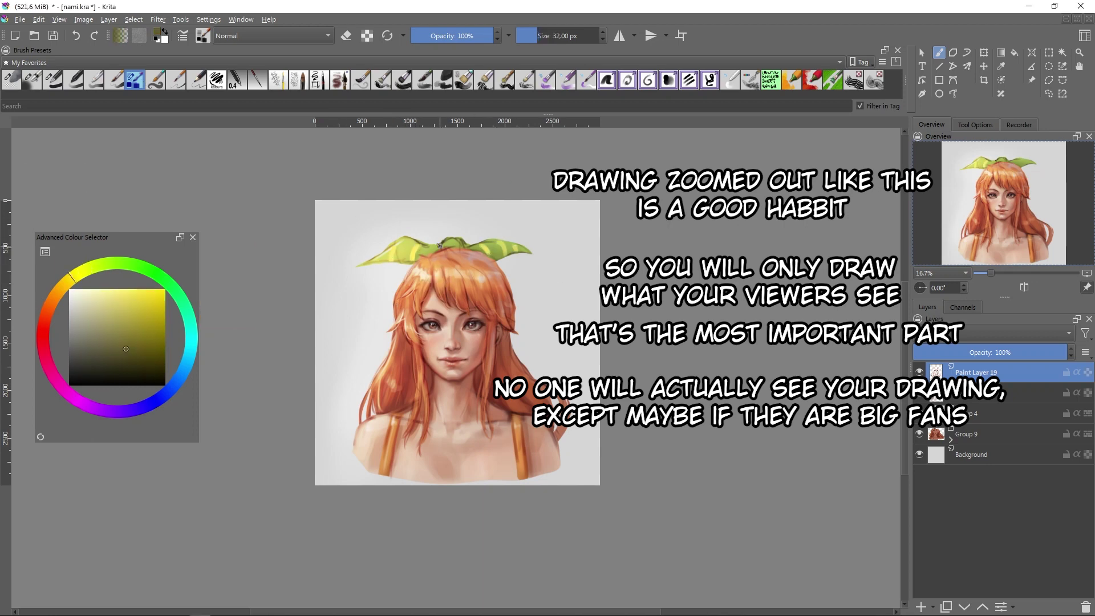
key("bracketright")
left_click(399, 249, "ctrl")
key("bracketleft")
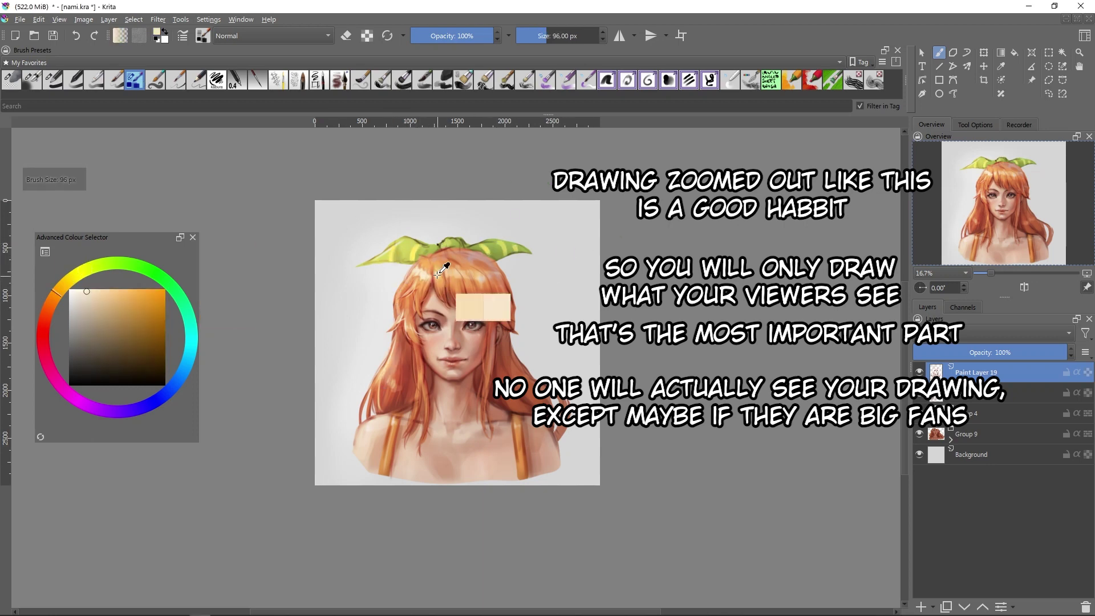
left_click(485, 263, "ctrl")
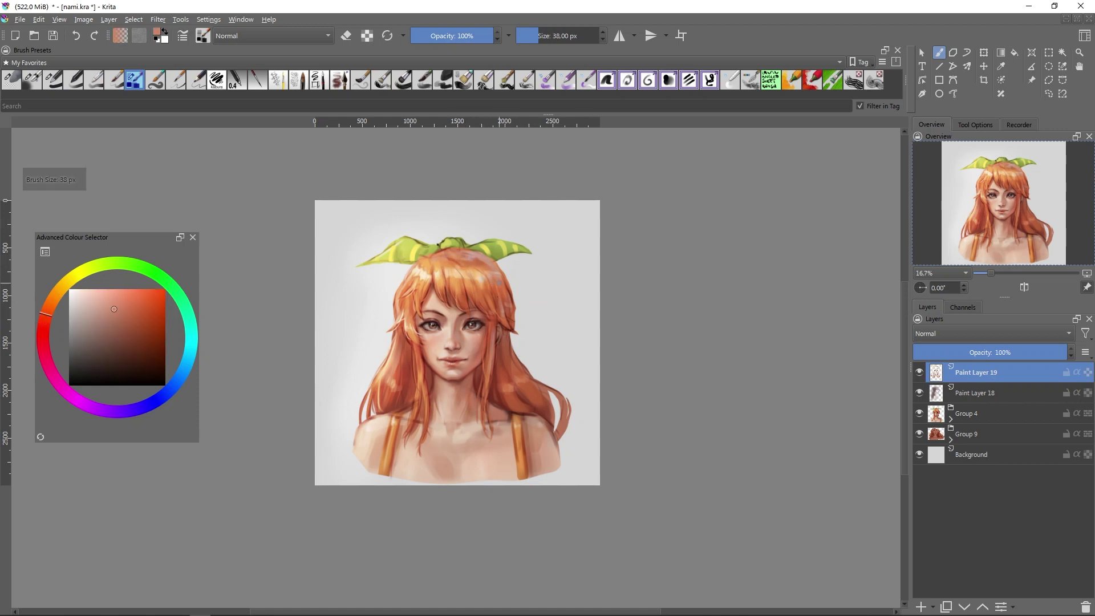
- Switch to a large soft brush and sample peach tones from the face and shoulder
key("slash")
left_click(433, 454, "ctrl")
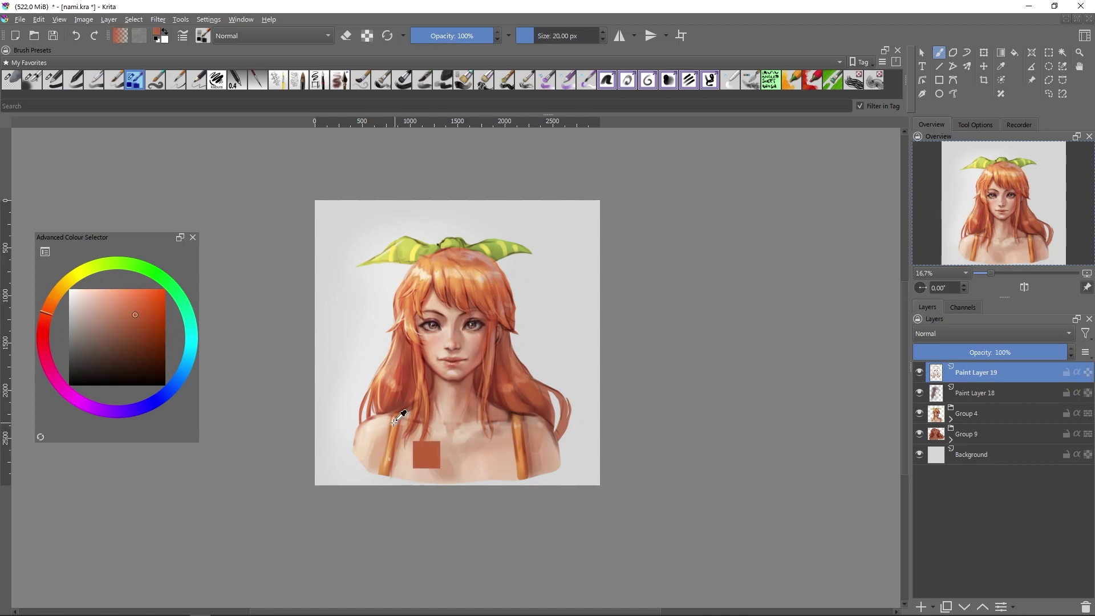
left_click(444, 350, "ctrl")
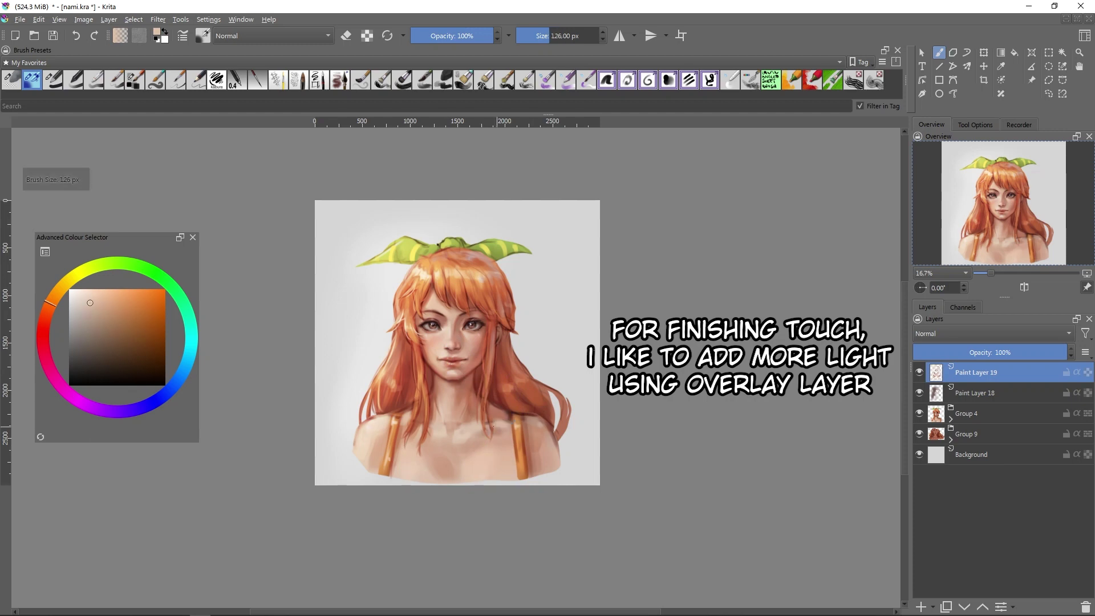
left_click(494, 427, "ctrl")
- Add Paint Layer 20 in Overlay mode and airbrush soft light over the hair and face
key("plus")
key("minus")
key("plus")
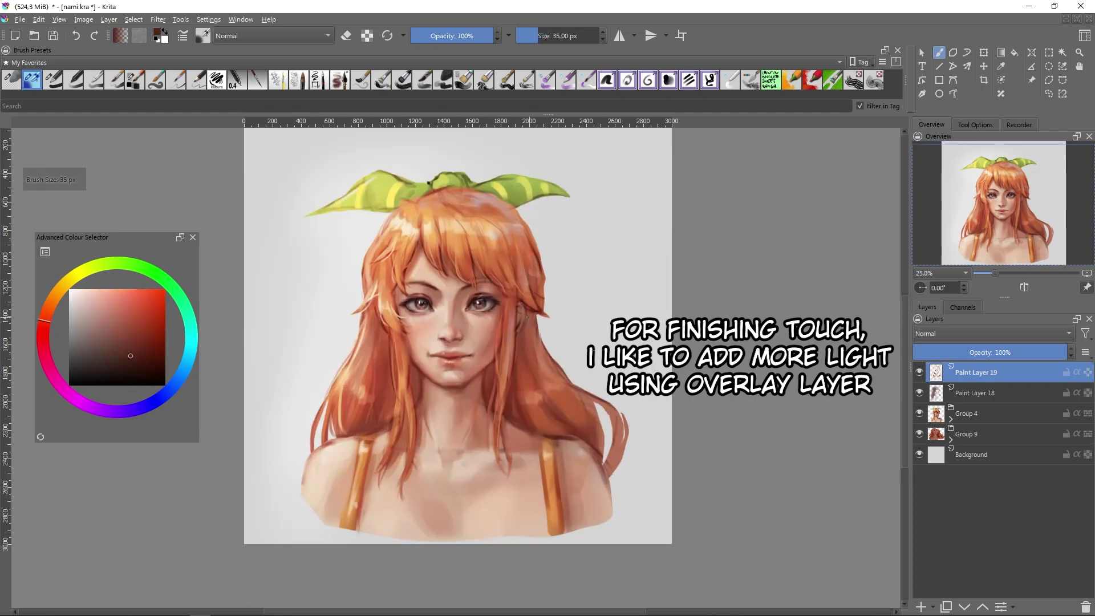
key("minus")
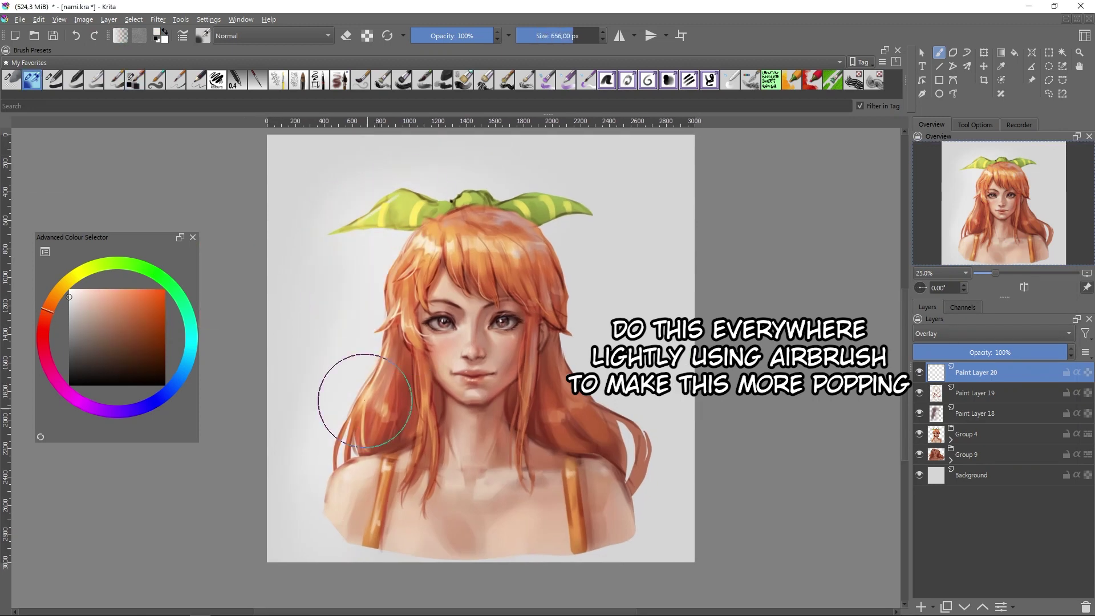
left_click_drag(570, 393, 619, 440)
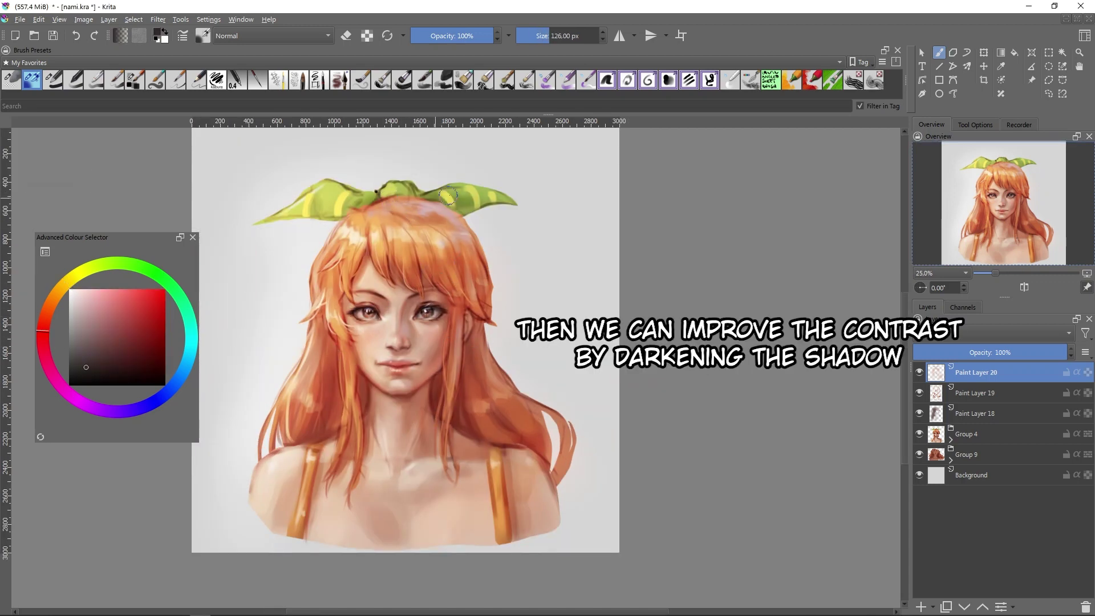
- Shrink the brush and lower the overlay layer's opacity to tone down its effect
key("bracketleft")
key("bracketleft")
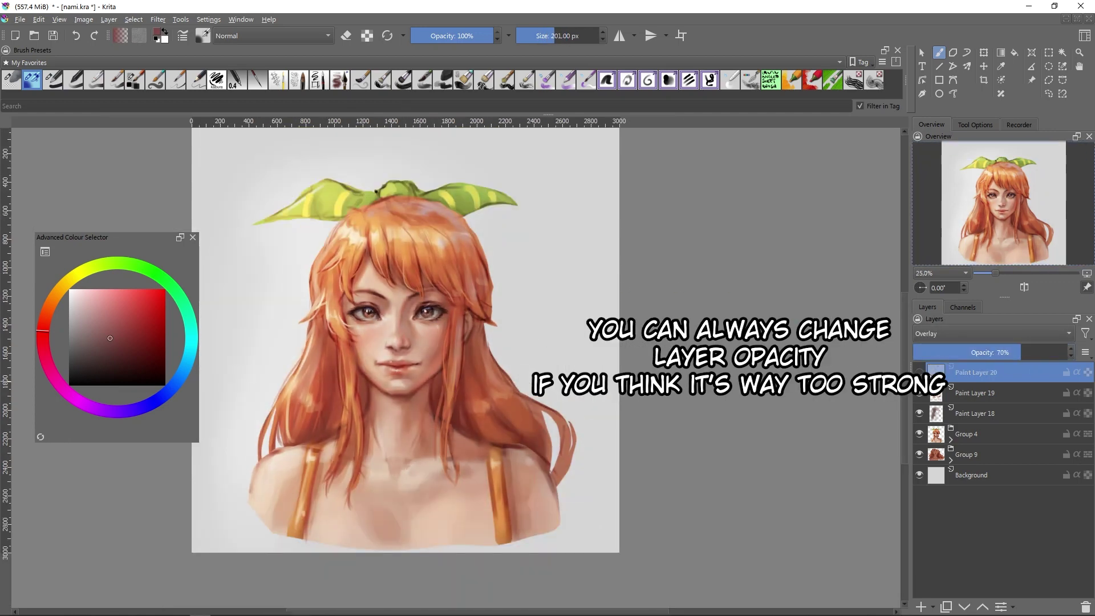
left_click_drag(1019, 352, 980, 352)
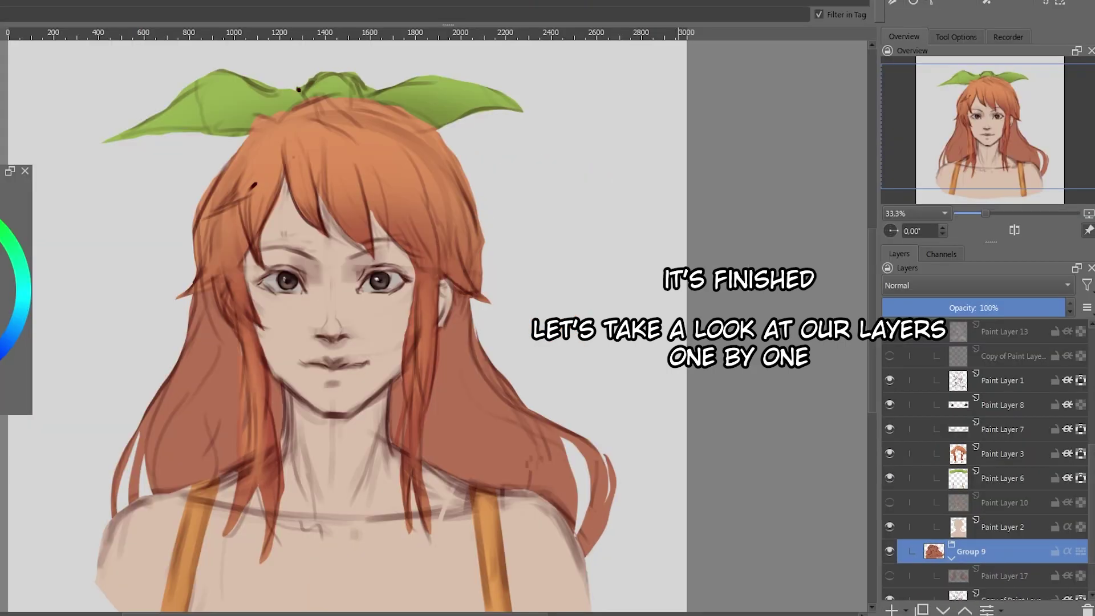
- Show the Burn line-art copy and the dull two-colour base shading on Paint Layer 10
scroll(1003, 379, "up", 1)
left_click(1003, 380)
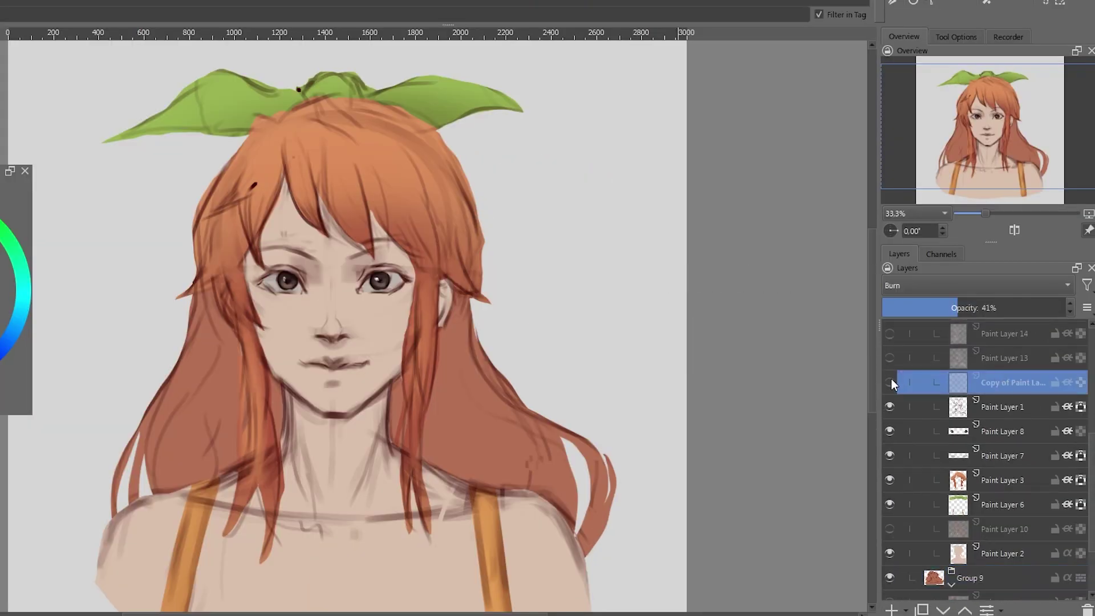
left_click(889, 381)
left_click(1011, 529)
left_click(892, 528)
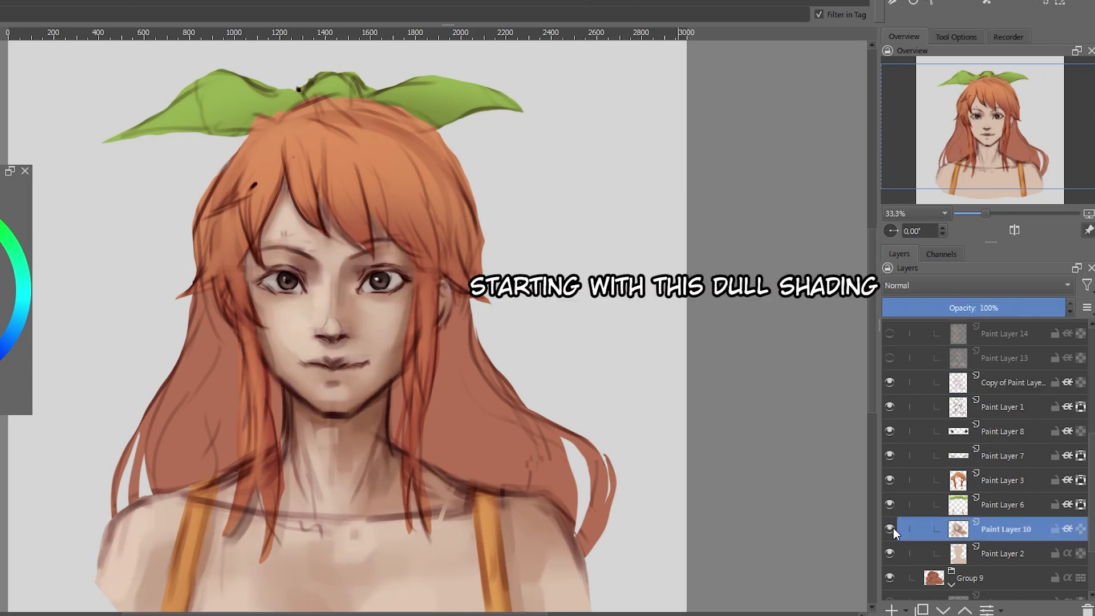
left_click(889, 528)
left_click(889, 528)
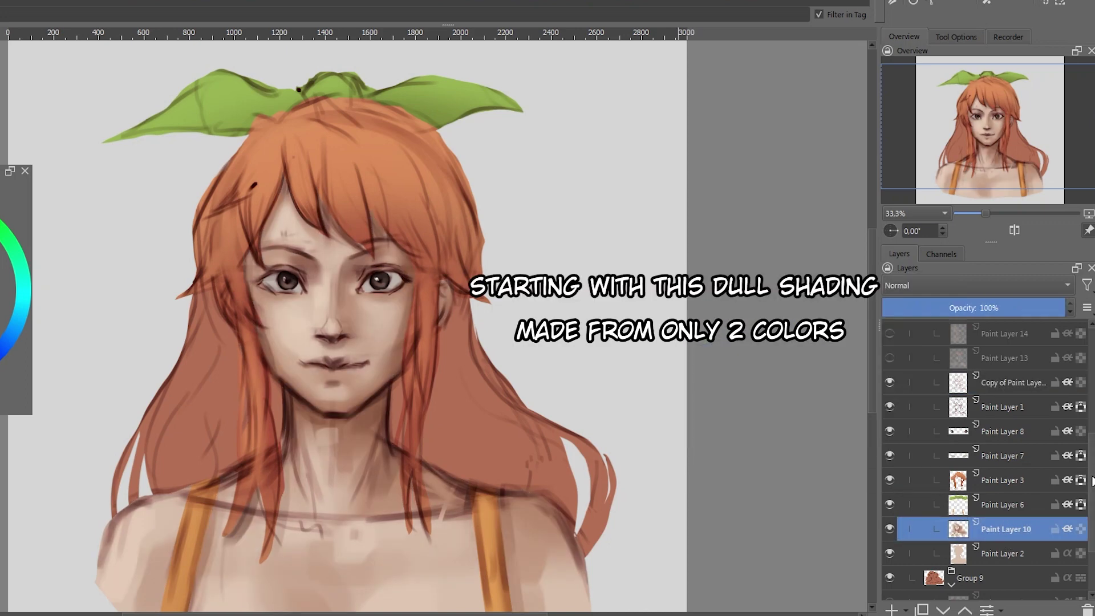
- Reveal the Multiply colour (Paint Layer 13) and Overlay colour (Paint Layer 14), comparing each
scroll(1009, 456, "up", 2)
scroll(1026, 433, "up", 2)
scroll(1063, 405, "up", 2)
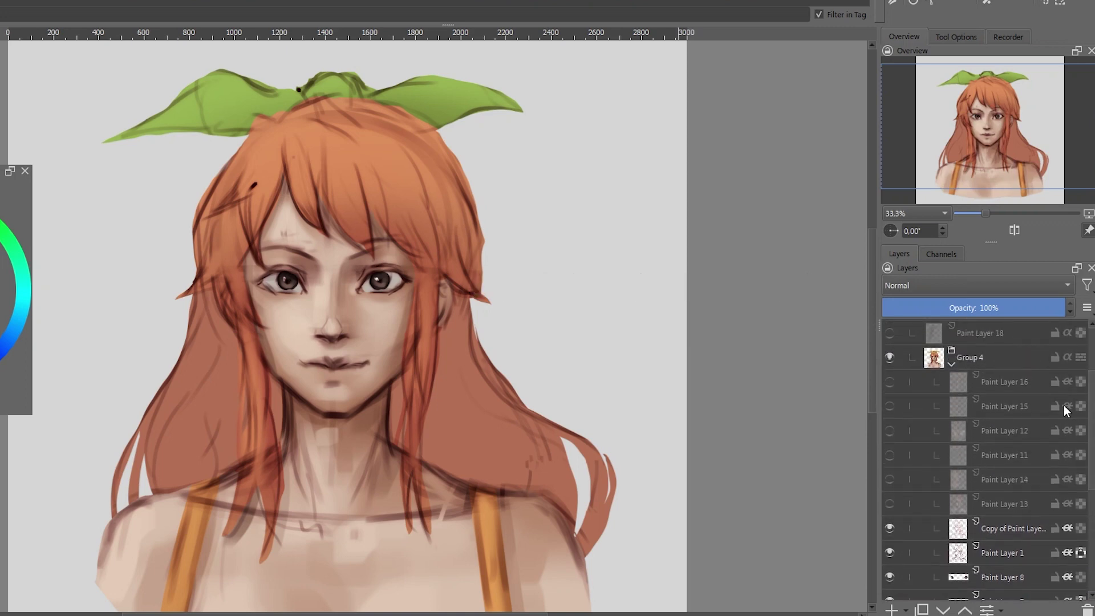
left_click(1000, 503)
left_click(891, 503)
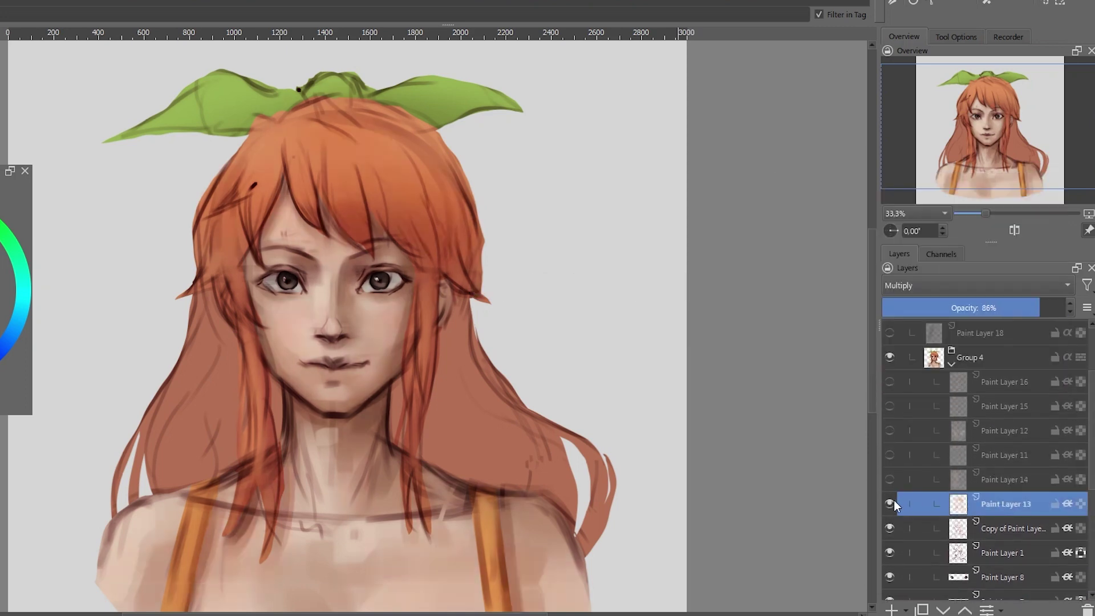
left_click(891, 500)
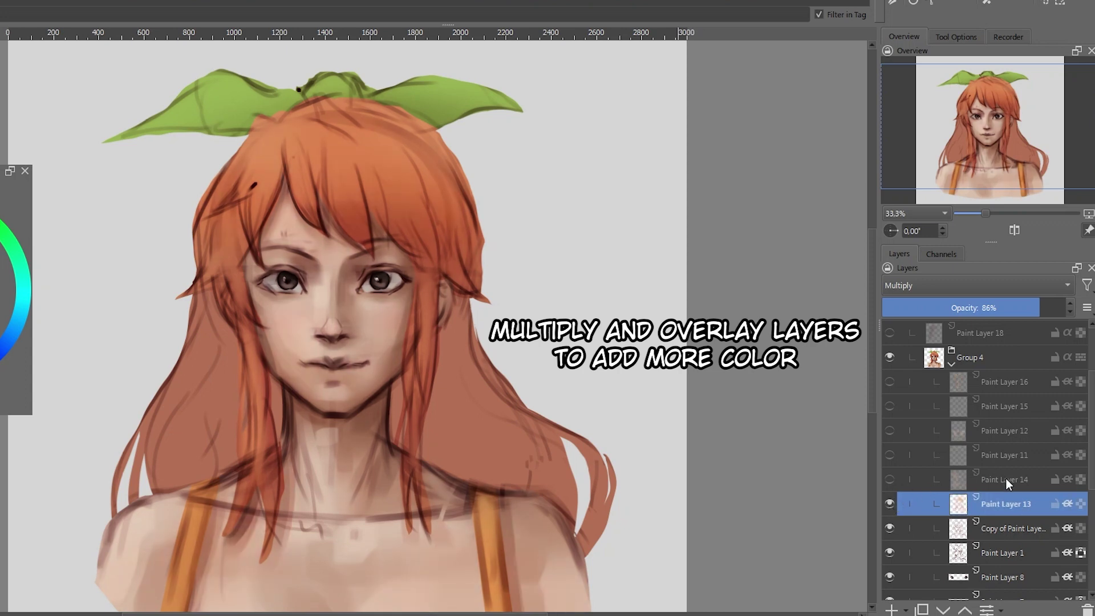
left_click(1004, 478)
left_click(892, 476)
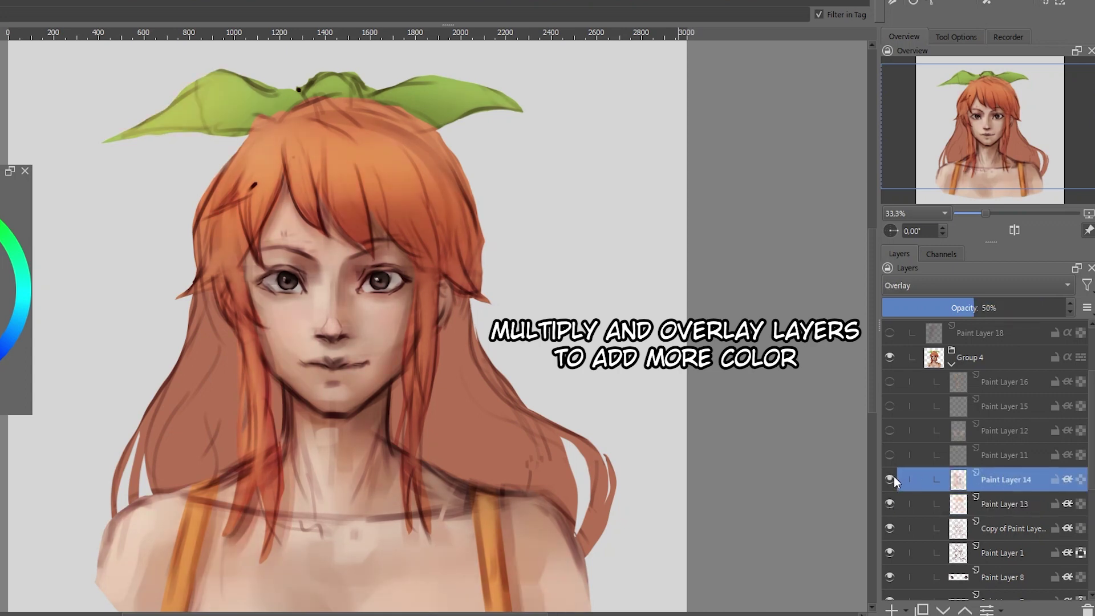
left_click(894, 476)
left_click(892, 474)
- Show the Hard Light makeup on Paint Layer 11 and subtle makeup on Paint Layer 12
left_click(983, 455)
left_click(891, 454)
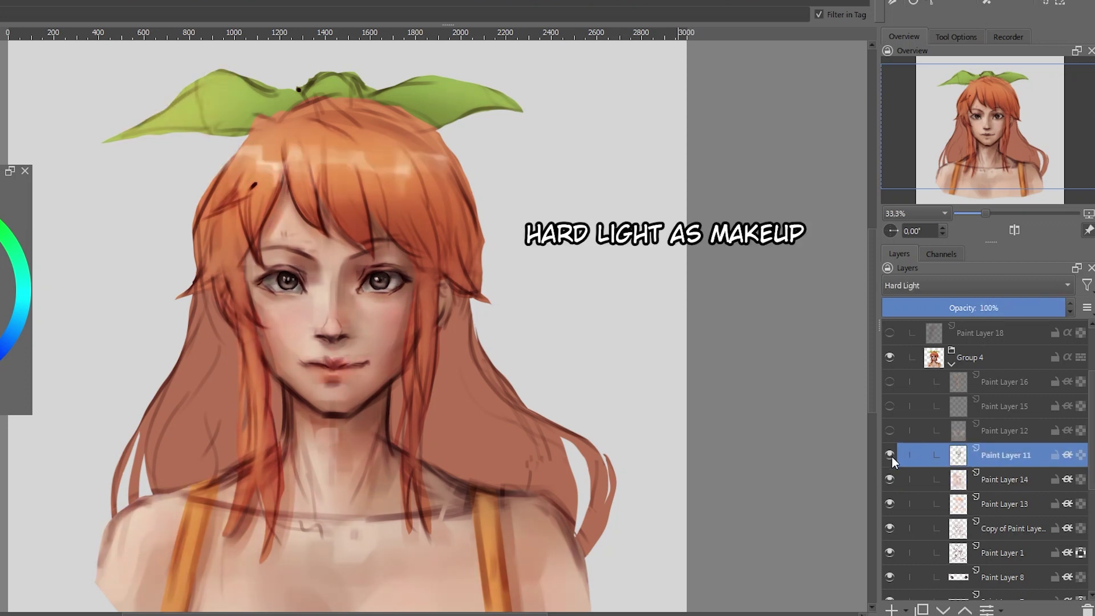
left_click(891, 453)
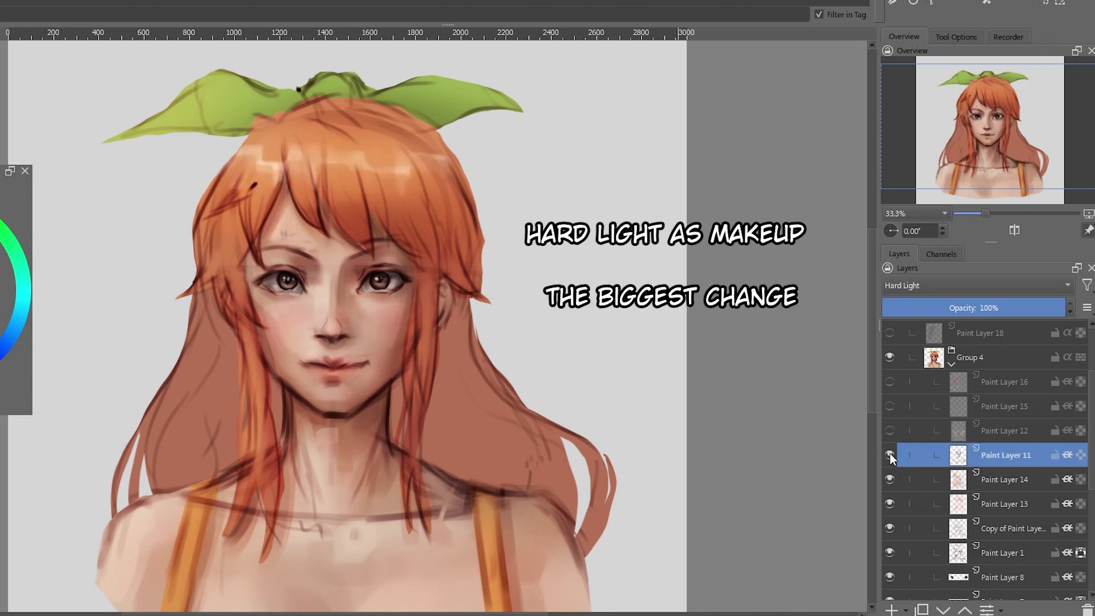
left_click(889, 453)
left_click(1002, 432)
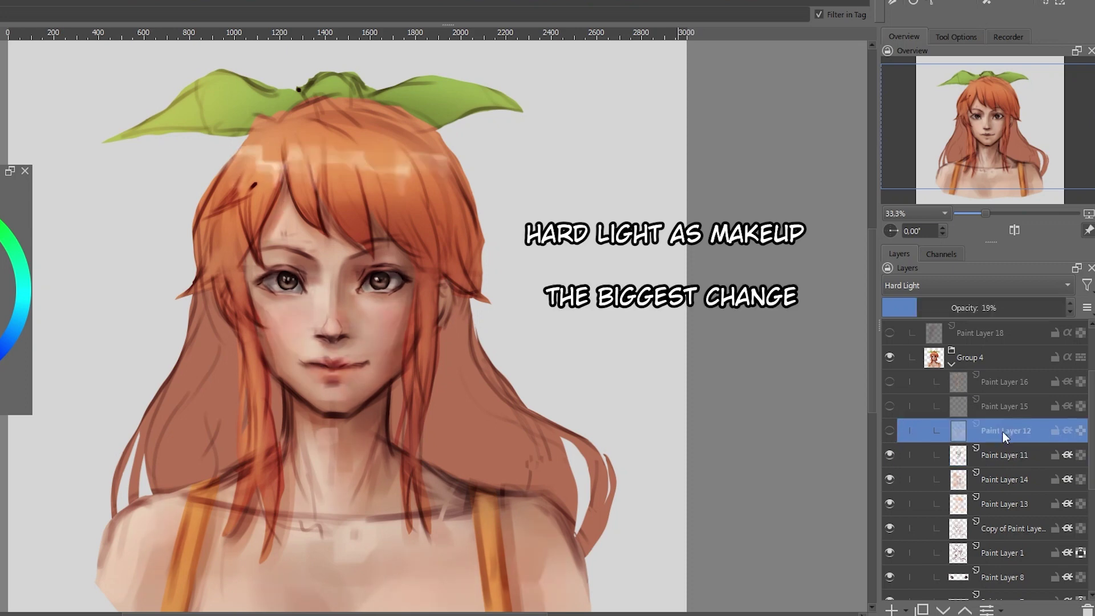
left_click(889, 431)
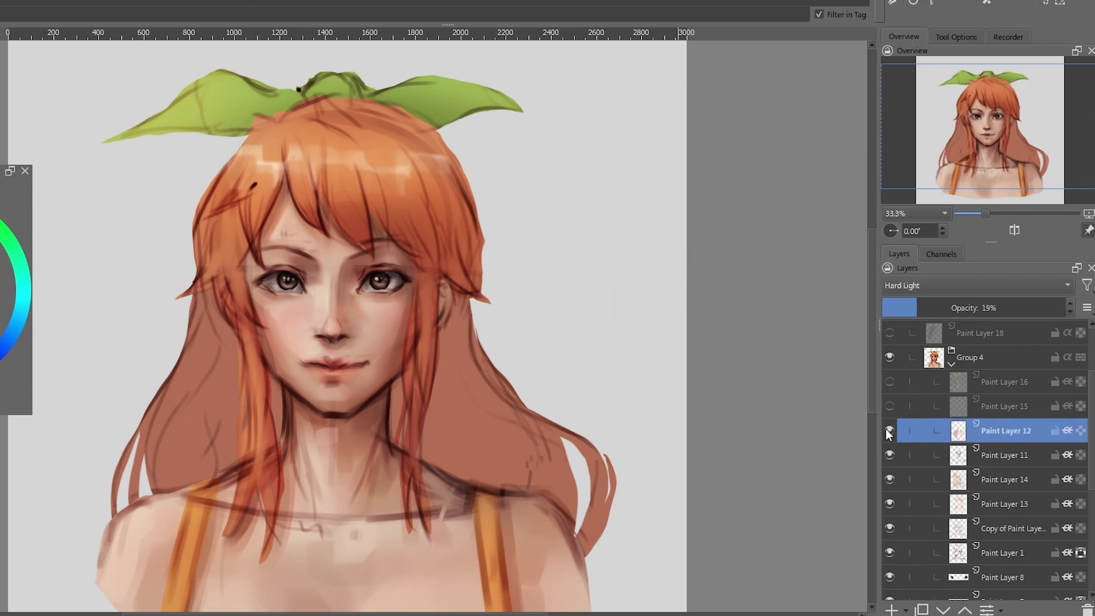
left_click(890, 431)
- Reveal the second Hard Light layer (Paint Layer 15) and paint-over polish (Paint Layer 16)
left_click(992, 406)
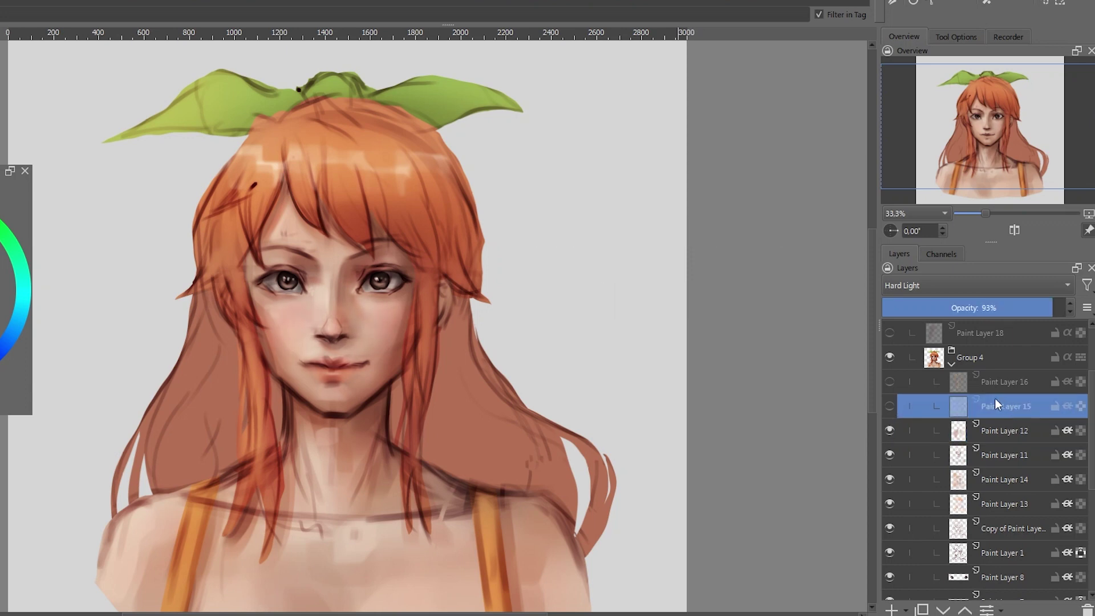
left_click(891, 405)
left_click(892, 405)
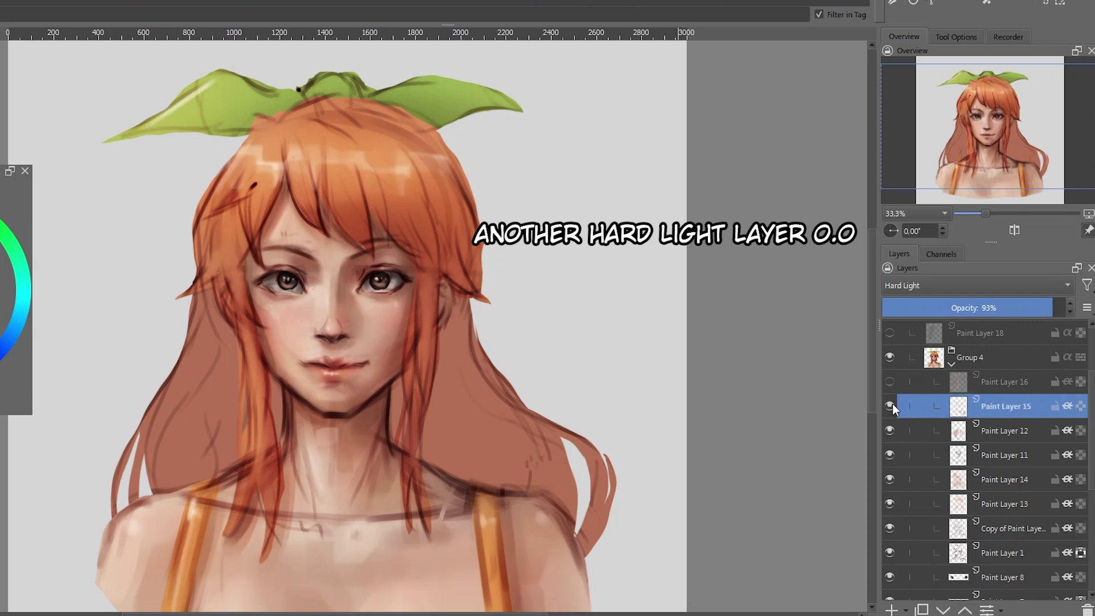
left_click(894, 401)
left_click(896, 401)
left_click(898, 399)
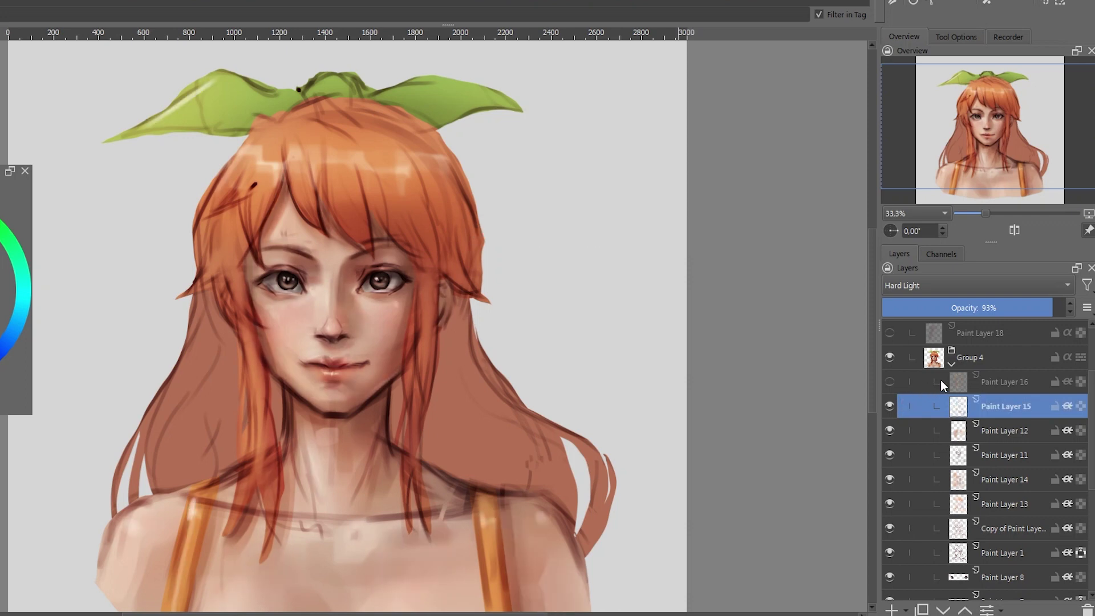
left_click(1000, 380)
left_click(891, 382)
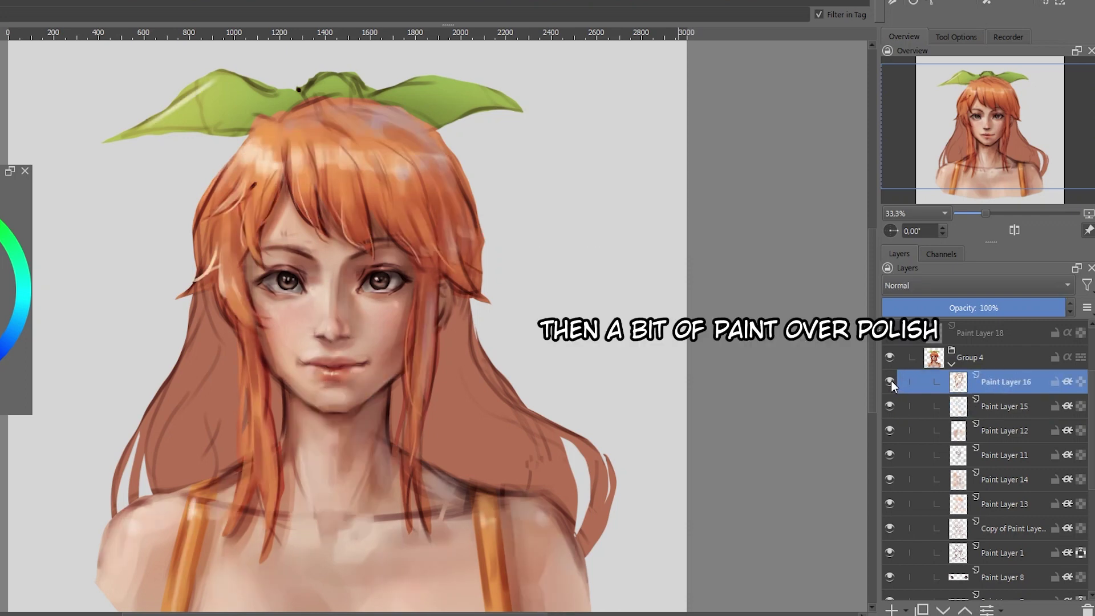
left_click(891, 382)
left_click(890, 382)
left_click(890, 382)
- Turn on the Colour Dodge glow layer (Paint Layer 18), comparing the portrait with and without it
scroll(1003, 425, "up", 4)
left_click(964, 426)
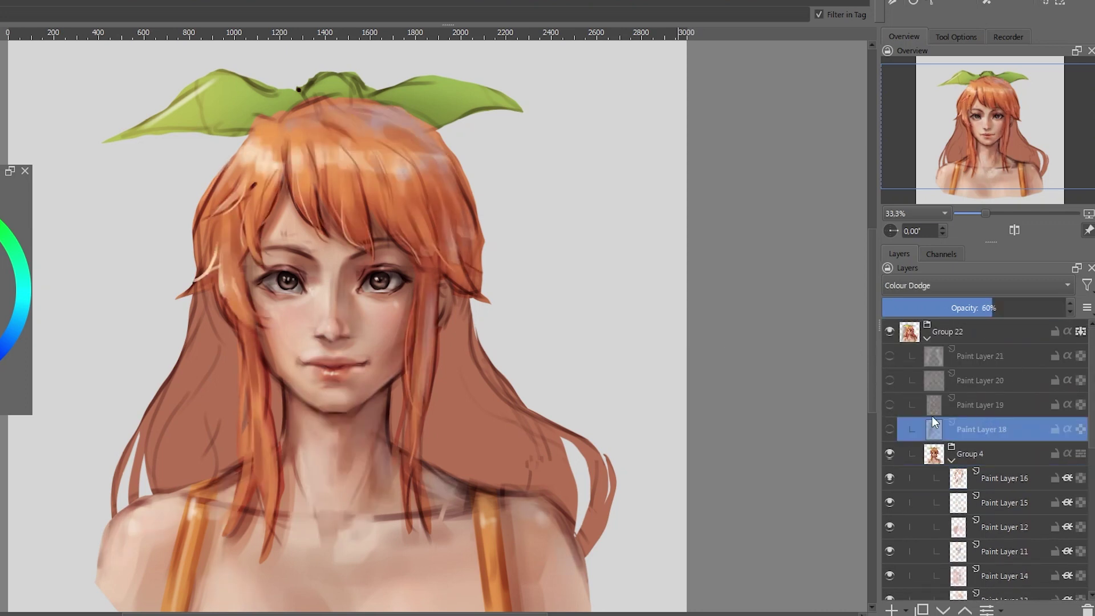
left_click(890, 428)
left_click(893, 427)
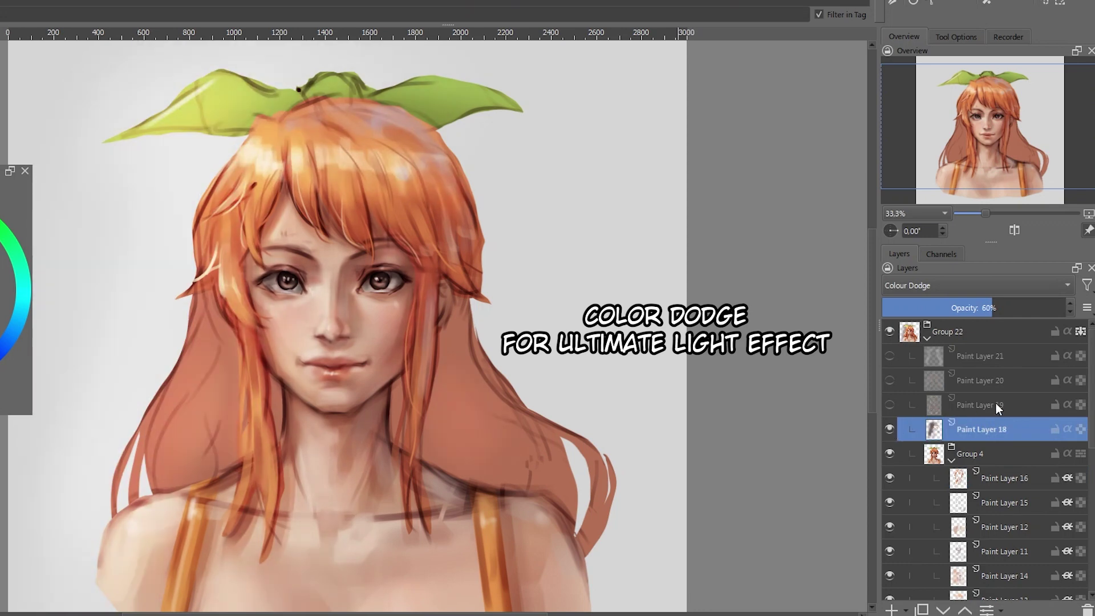
- Toggle Paint Layer 19's final paint-over and leaf stripes repeatedly, leaving it visible
left_click(994, 406)
left_click(889, 402)
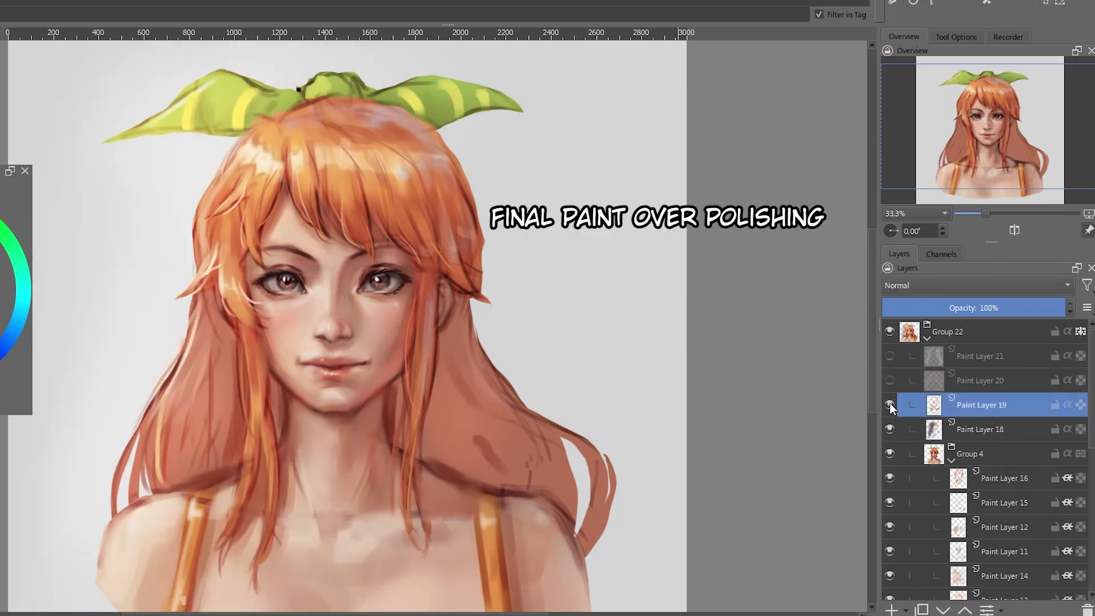
left_click(890, 403)
left_click(890, 403)
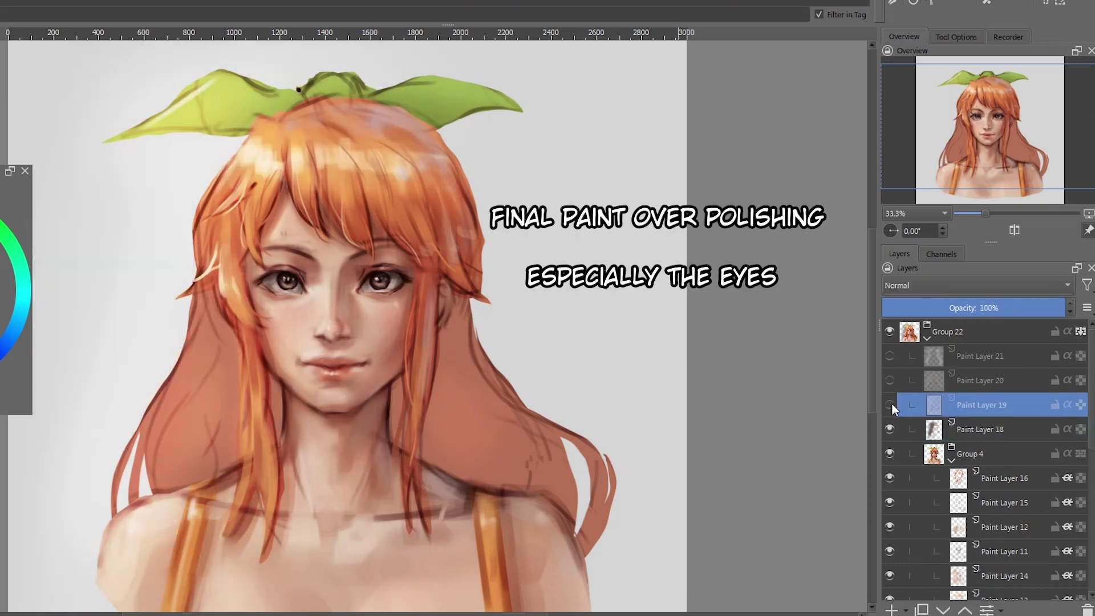
left_click(891, 403)
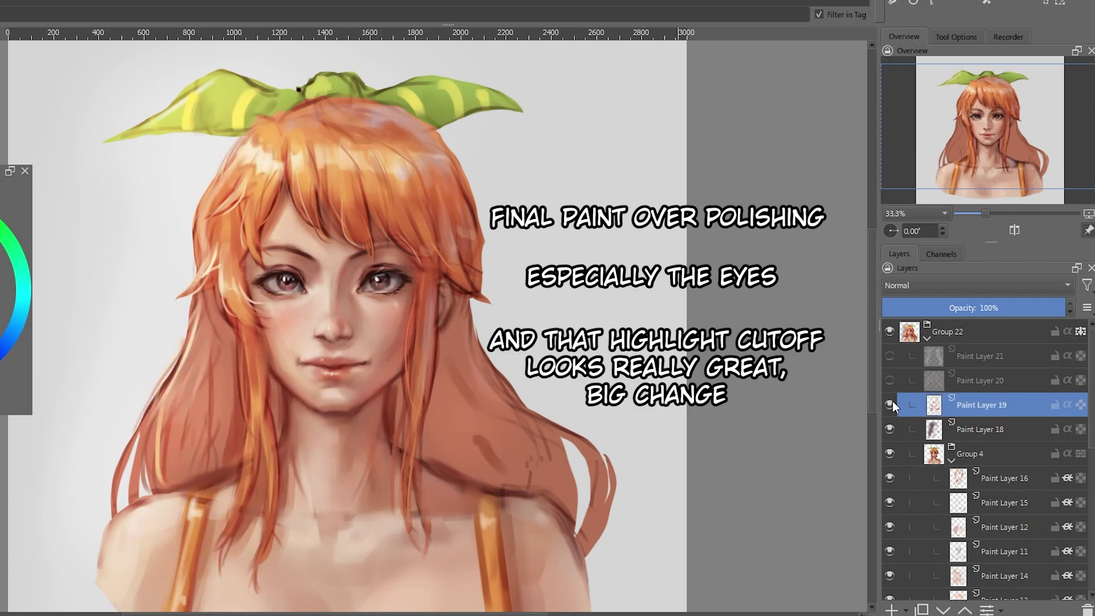
left_click(892, 402)
left_click(891, 401)
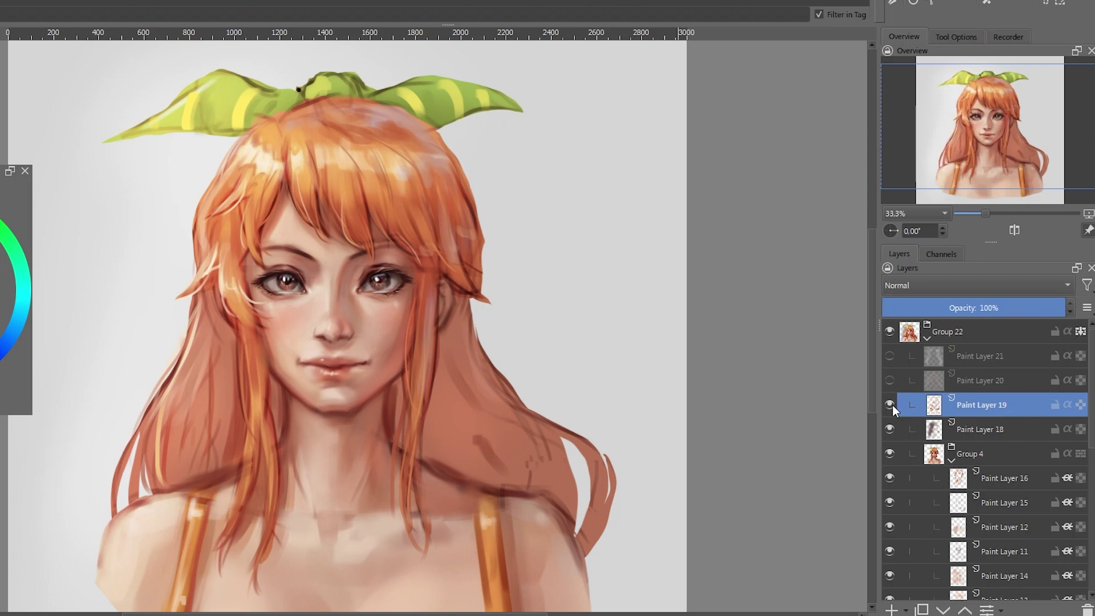
left_click(892, 403)
left_click(892, 401)
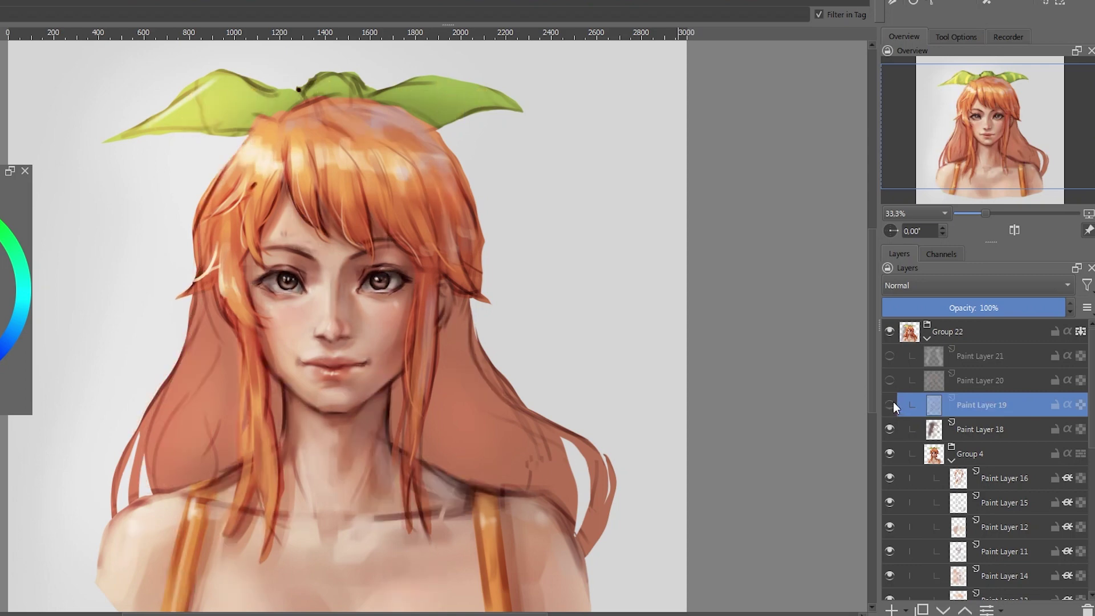
left_click(894, 401)
left_click(895, 401)
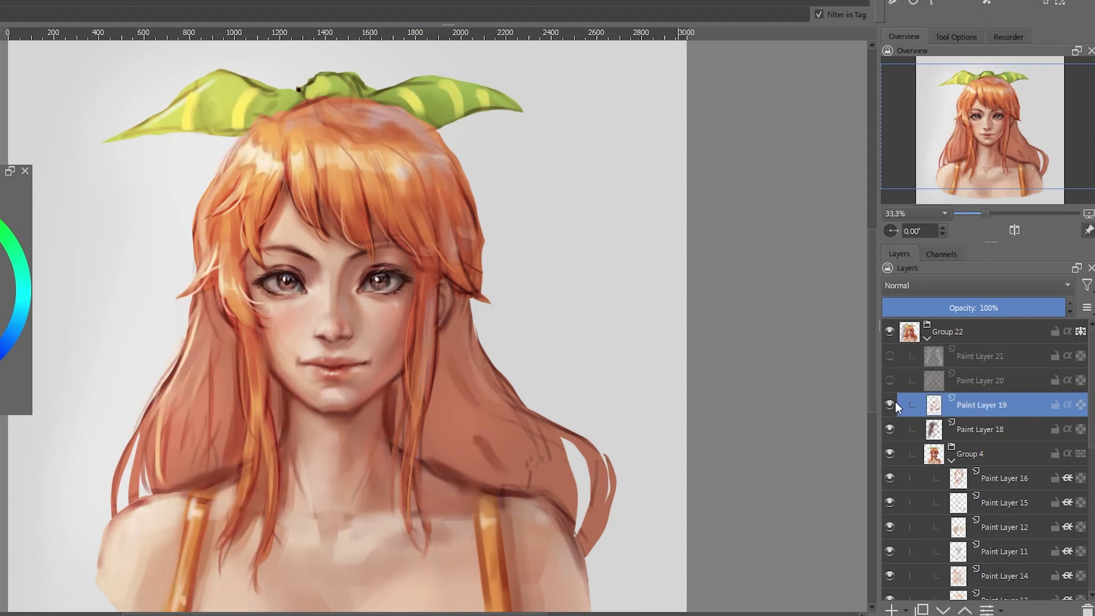
left_click(889, 401)
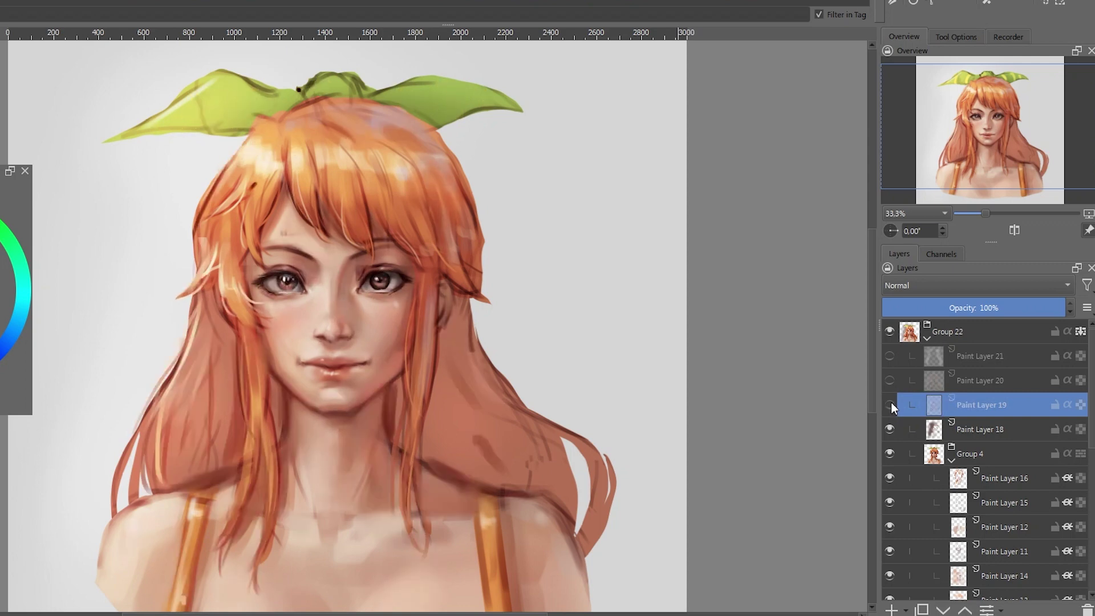
left_click(891, 402)
left_click(890, 401)
- Show Overlay Paint Layer 20 and Soft Light Paint Layer 21, at about 26% opacity
left_click(926, 388)
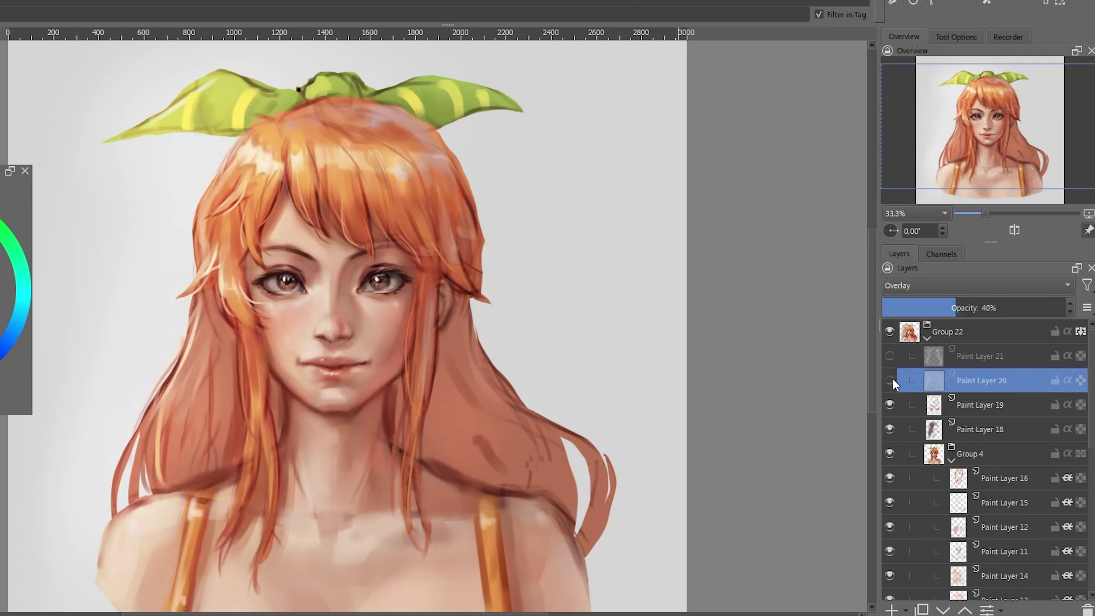
left_click(891, 379)
left_click(890, 379)
left_click(897, 357)
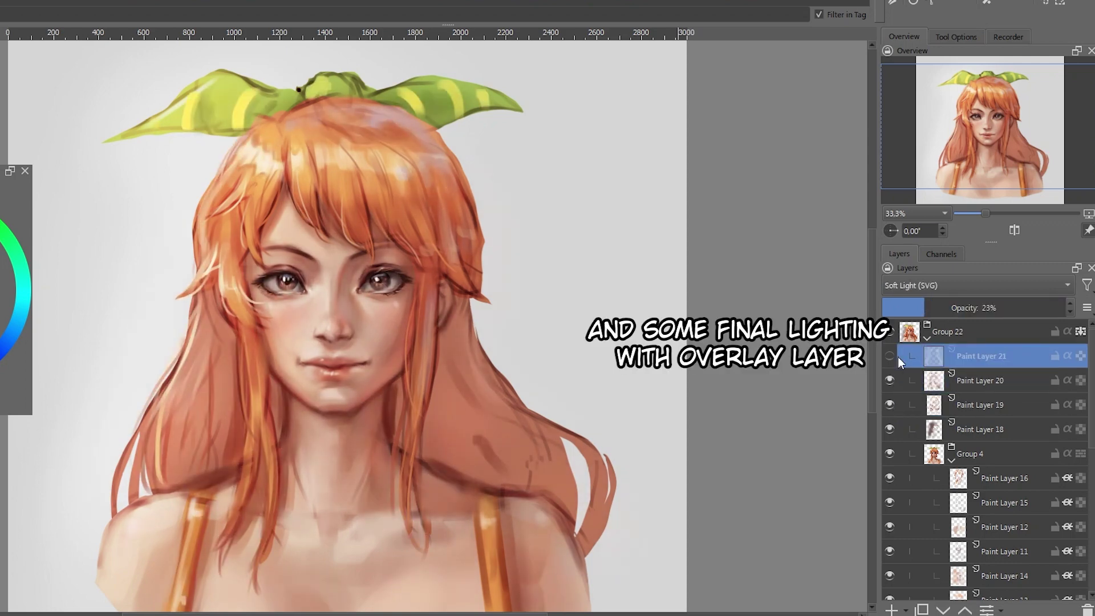
left_click(891, 355)
left_click(891, 356)
mouse_move(969, 308)
left_mouse_down()
mouse_move(998, 313)
mouse_move(951, 308)
left_mouse_up()
left_click(890, 355)
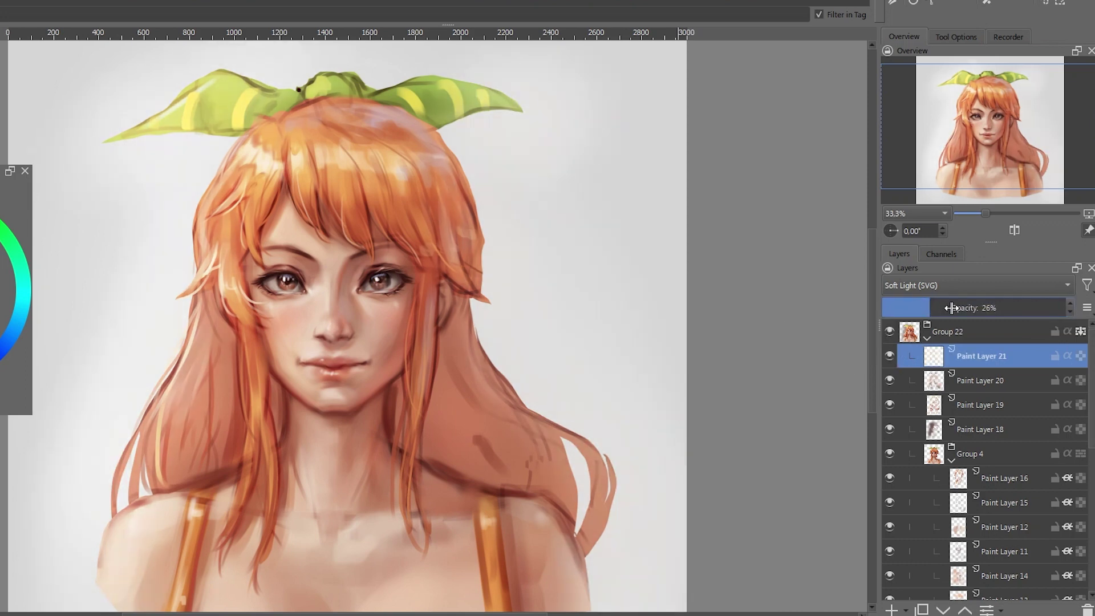